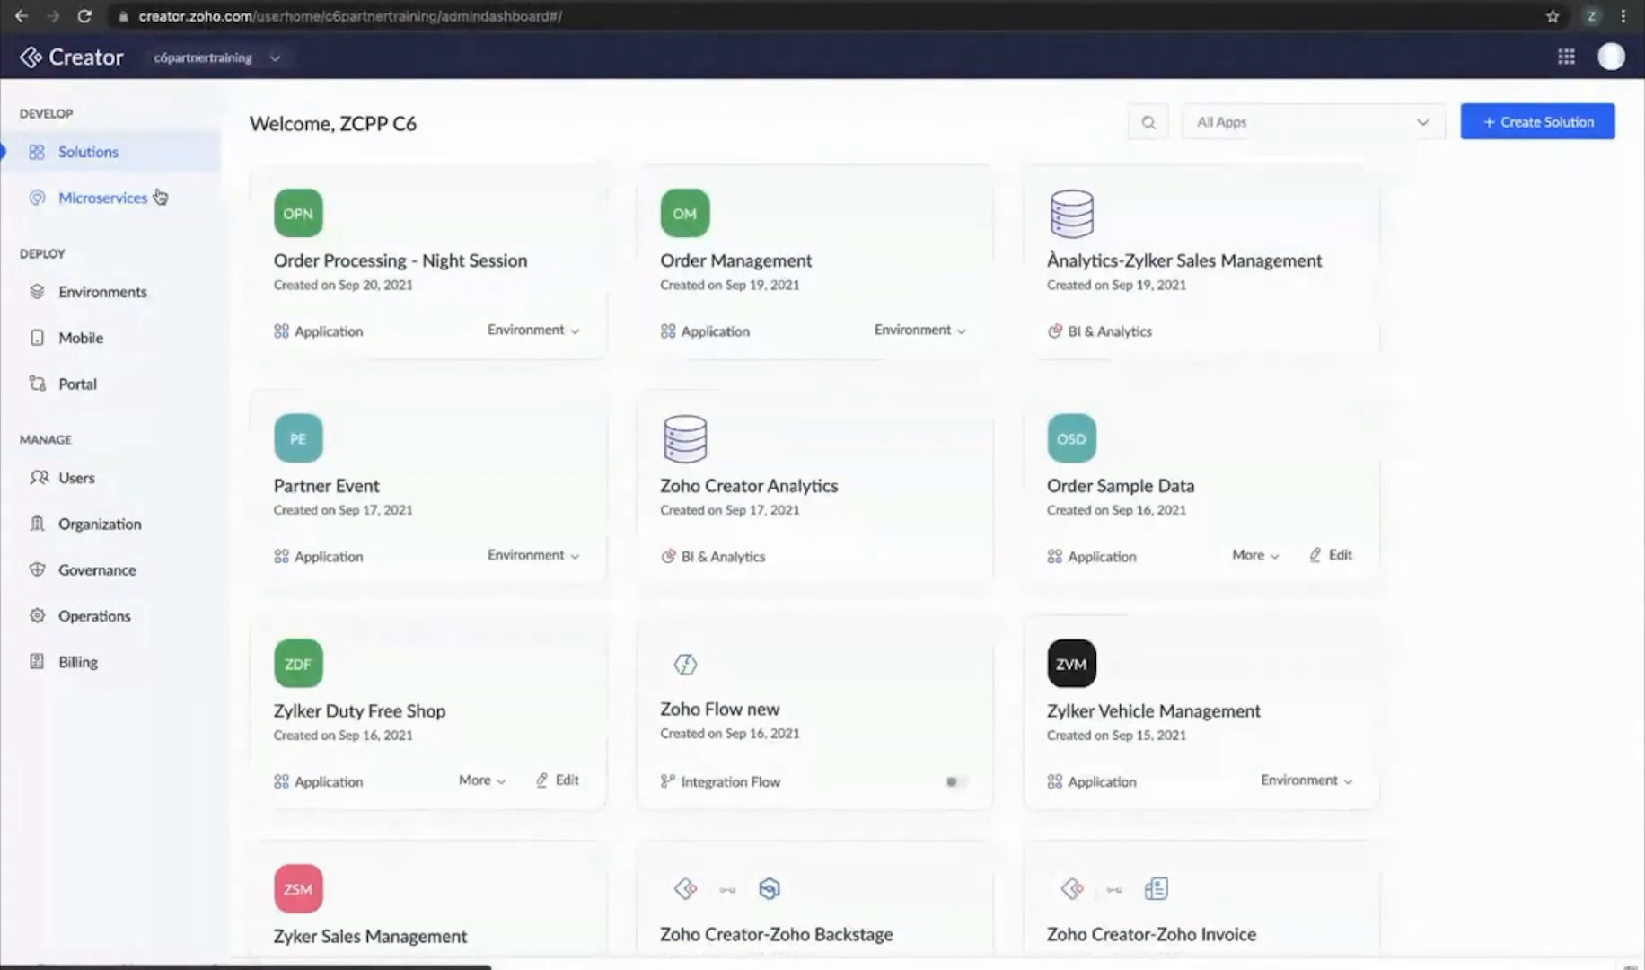
# Go to Microservices and begin creating a new microservice
pyautogui.click(159, 196)
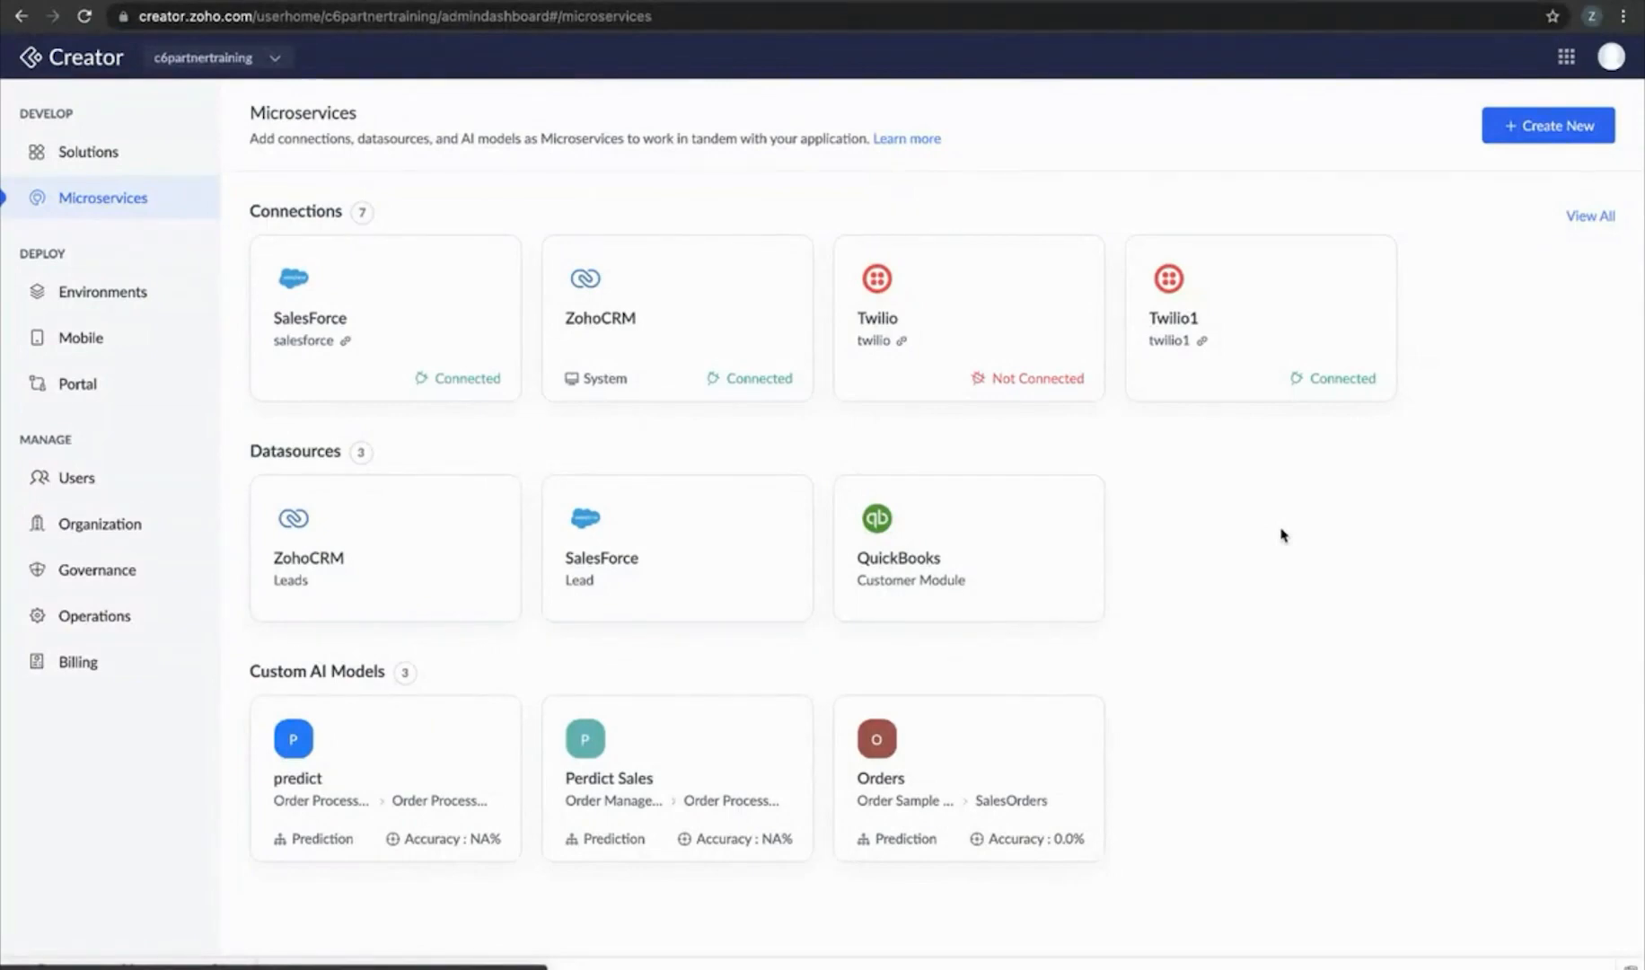
pyautogui.click(1538, 130)
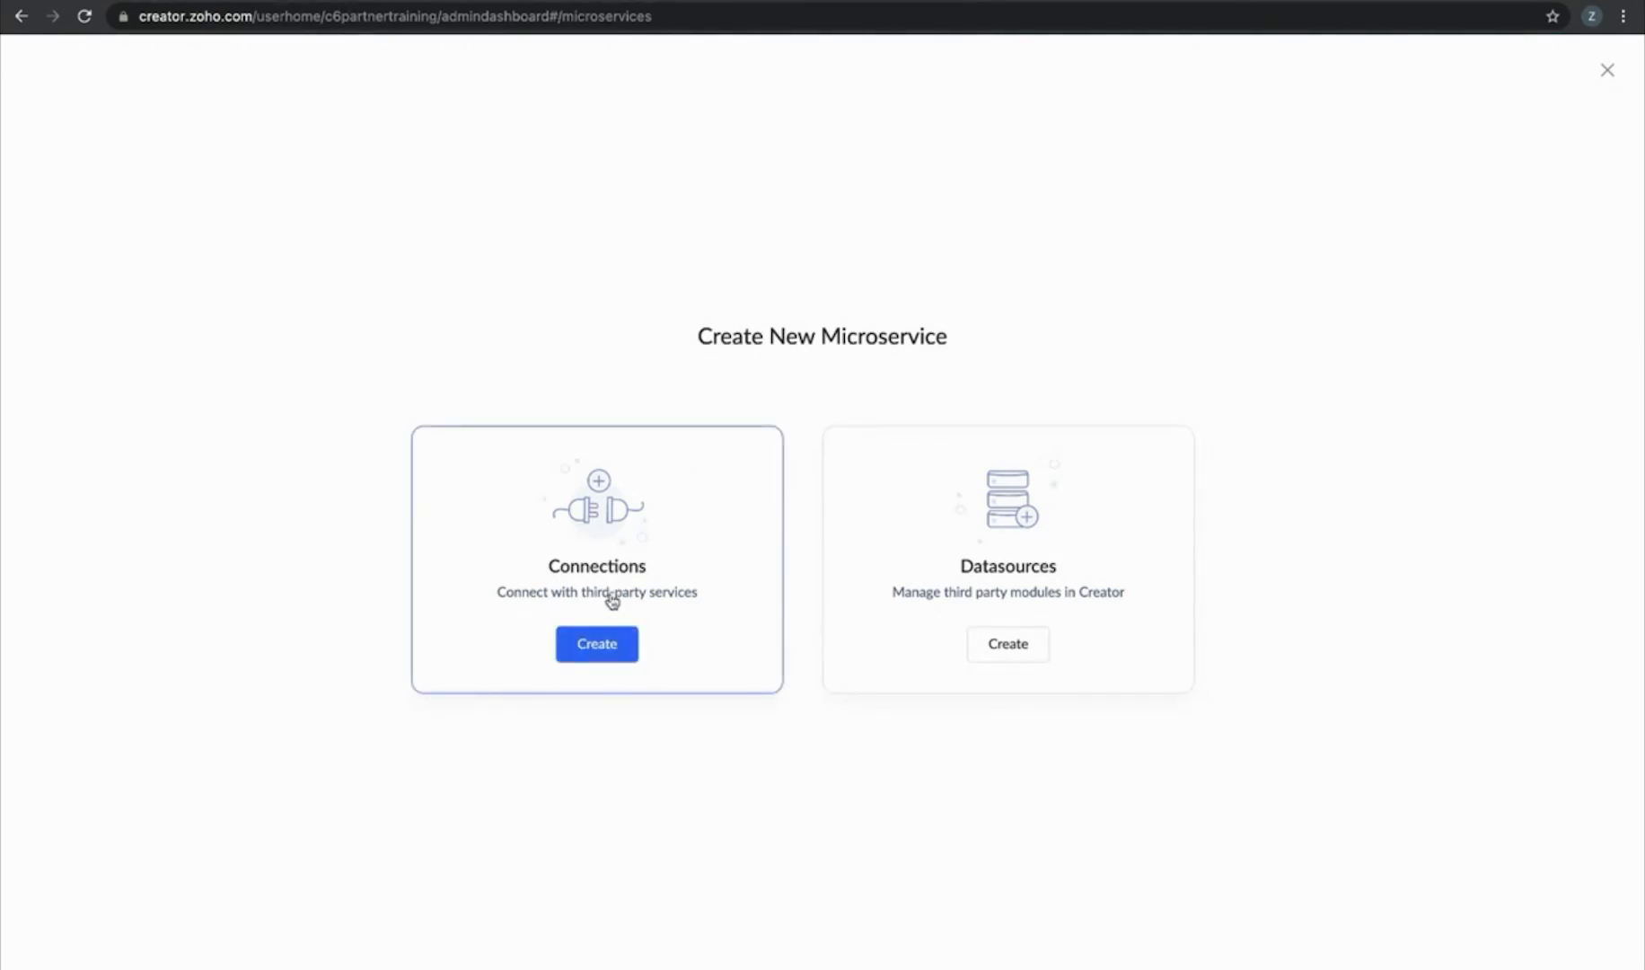
# Choose to create a Connection and filter the service catalogue to the SMS category
pyautogui.click(603, 636)
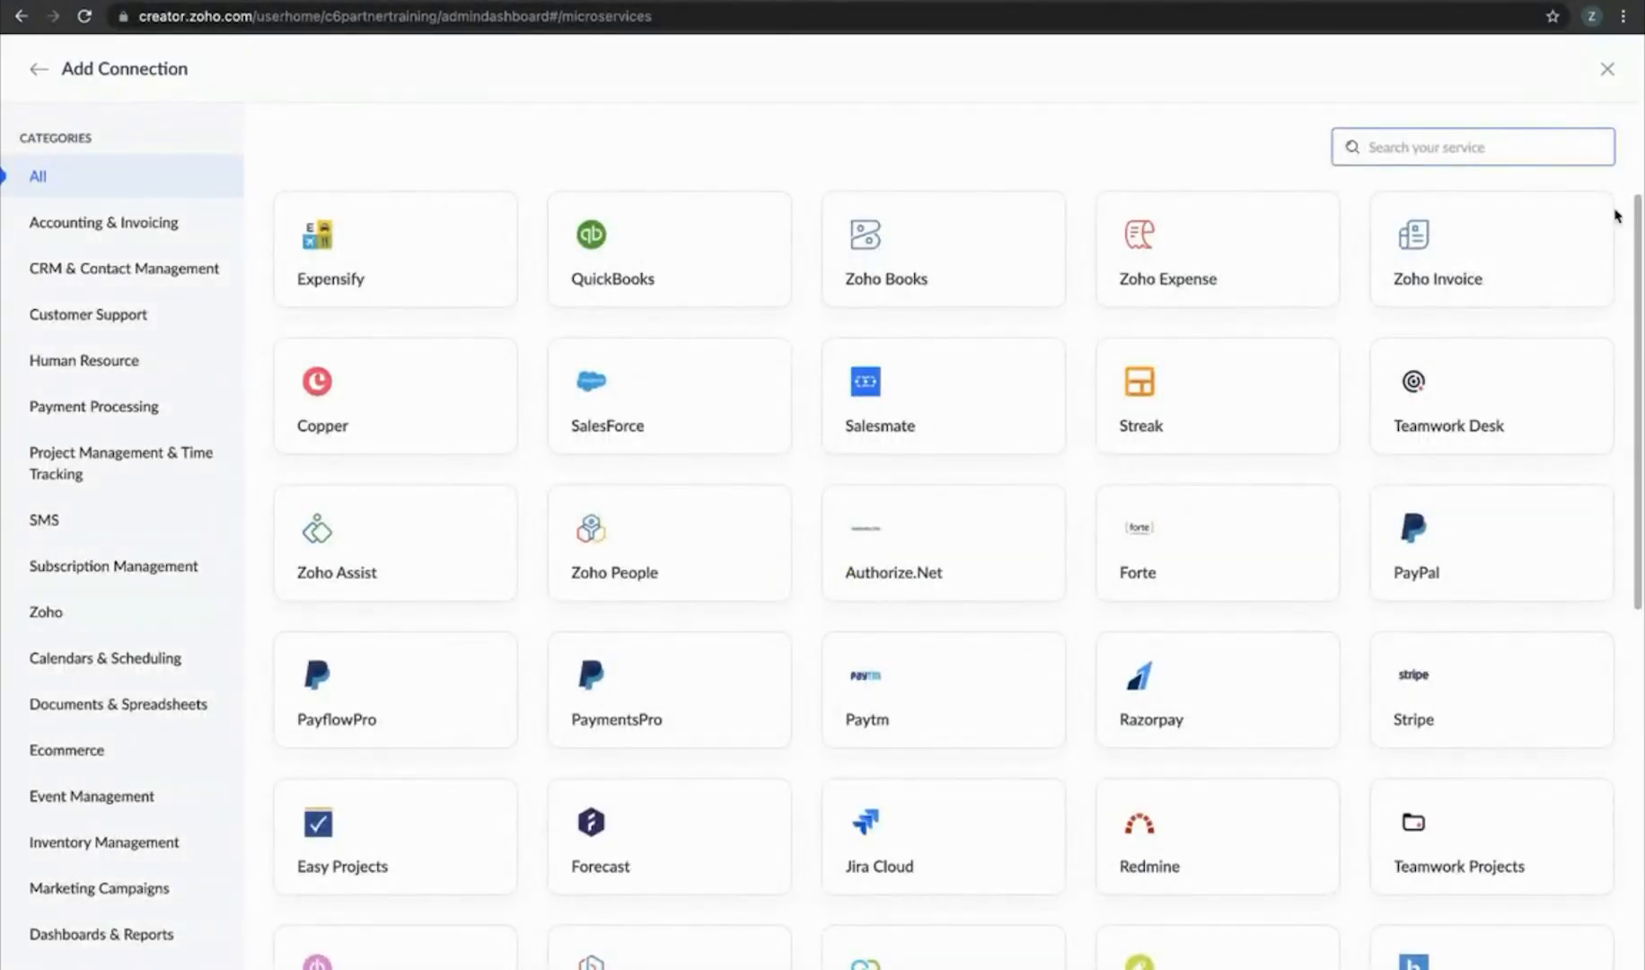
pyautogui.scroll(-8, 1614, 216)
pyautogui.scroll(8, 1614, 215)
pyautogui.scroll(-8, 1625, 249)
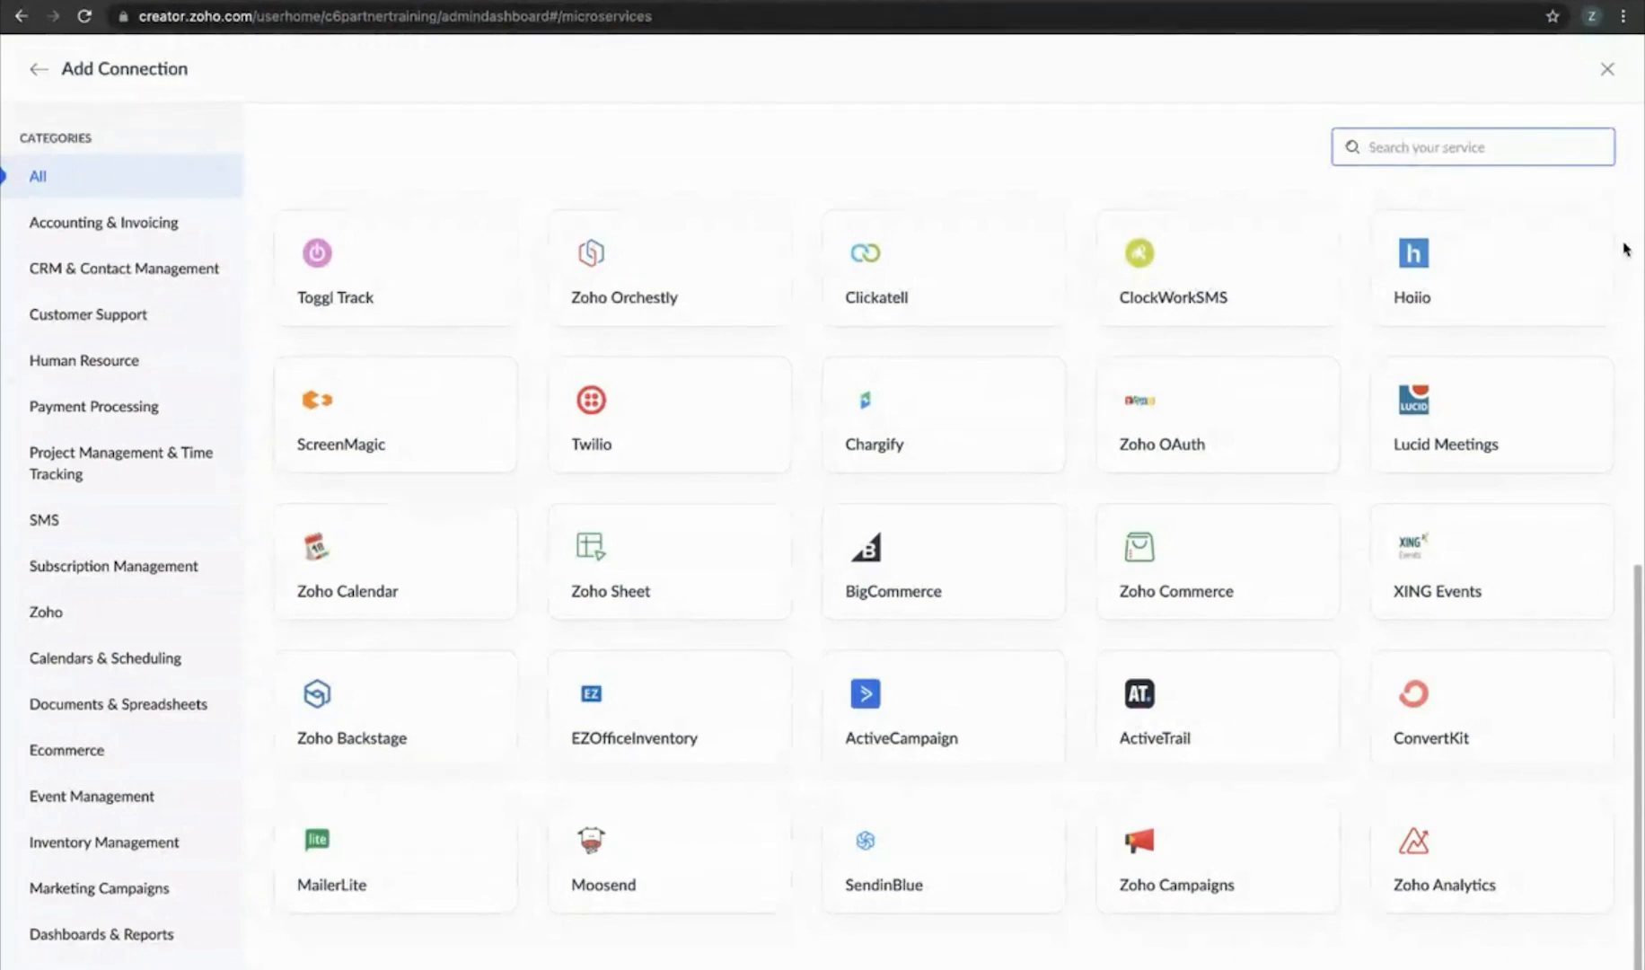
pyautogui.scroll(8, 1626, 250)
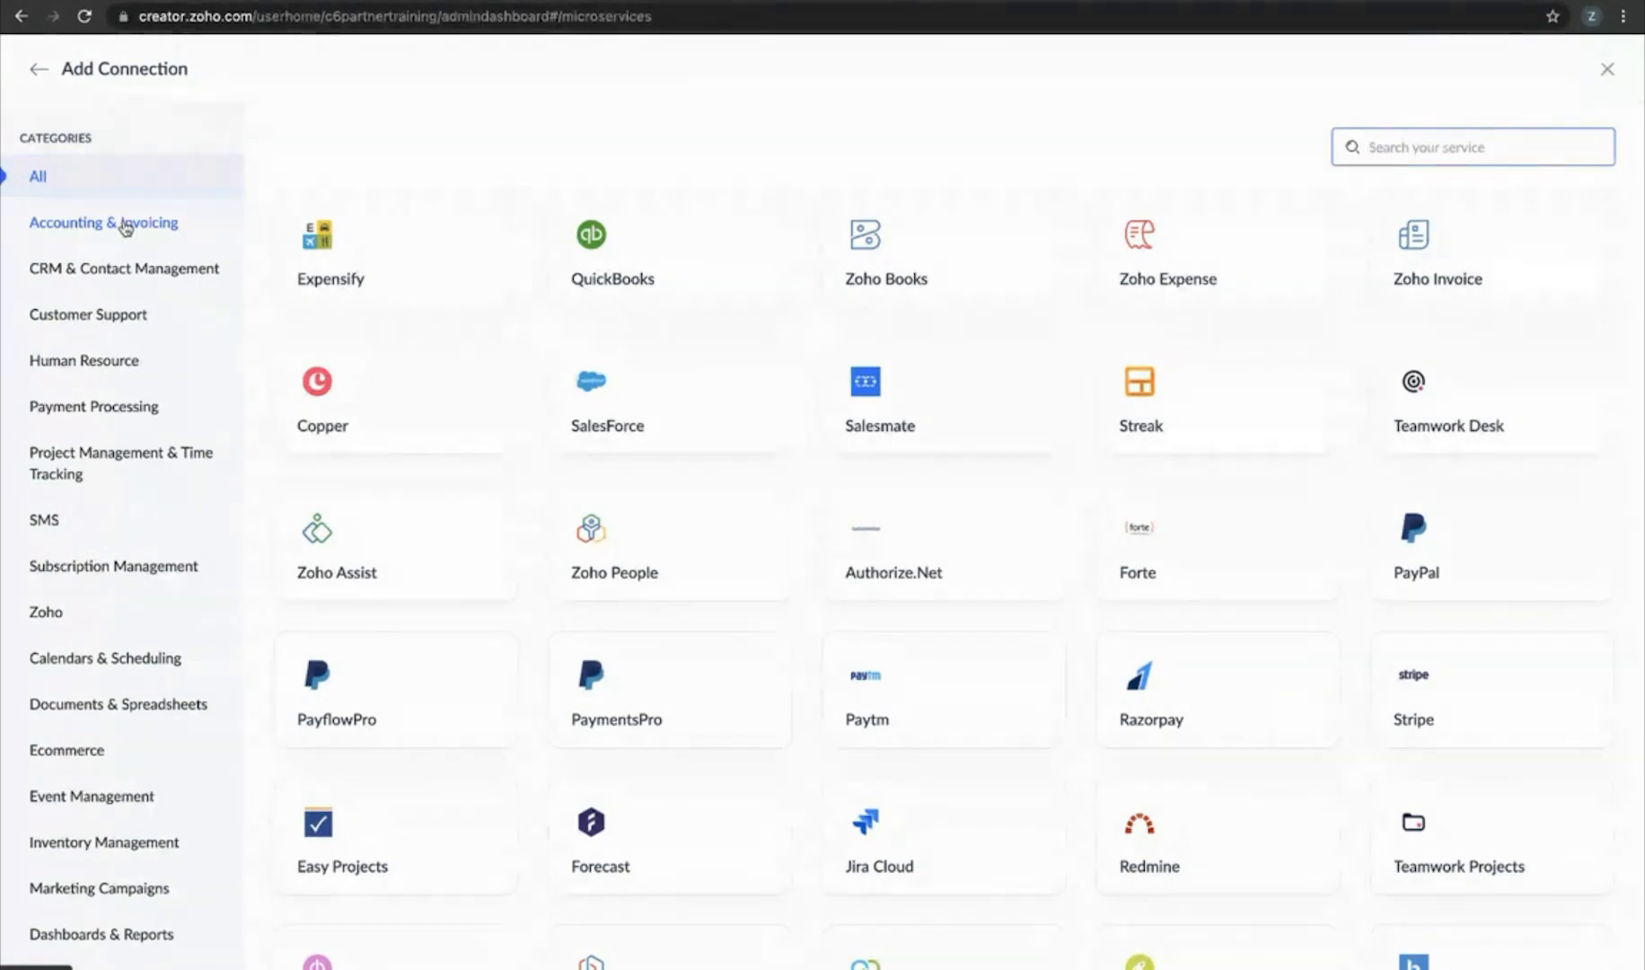
pyautogui.click(60, 522)
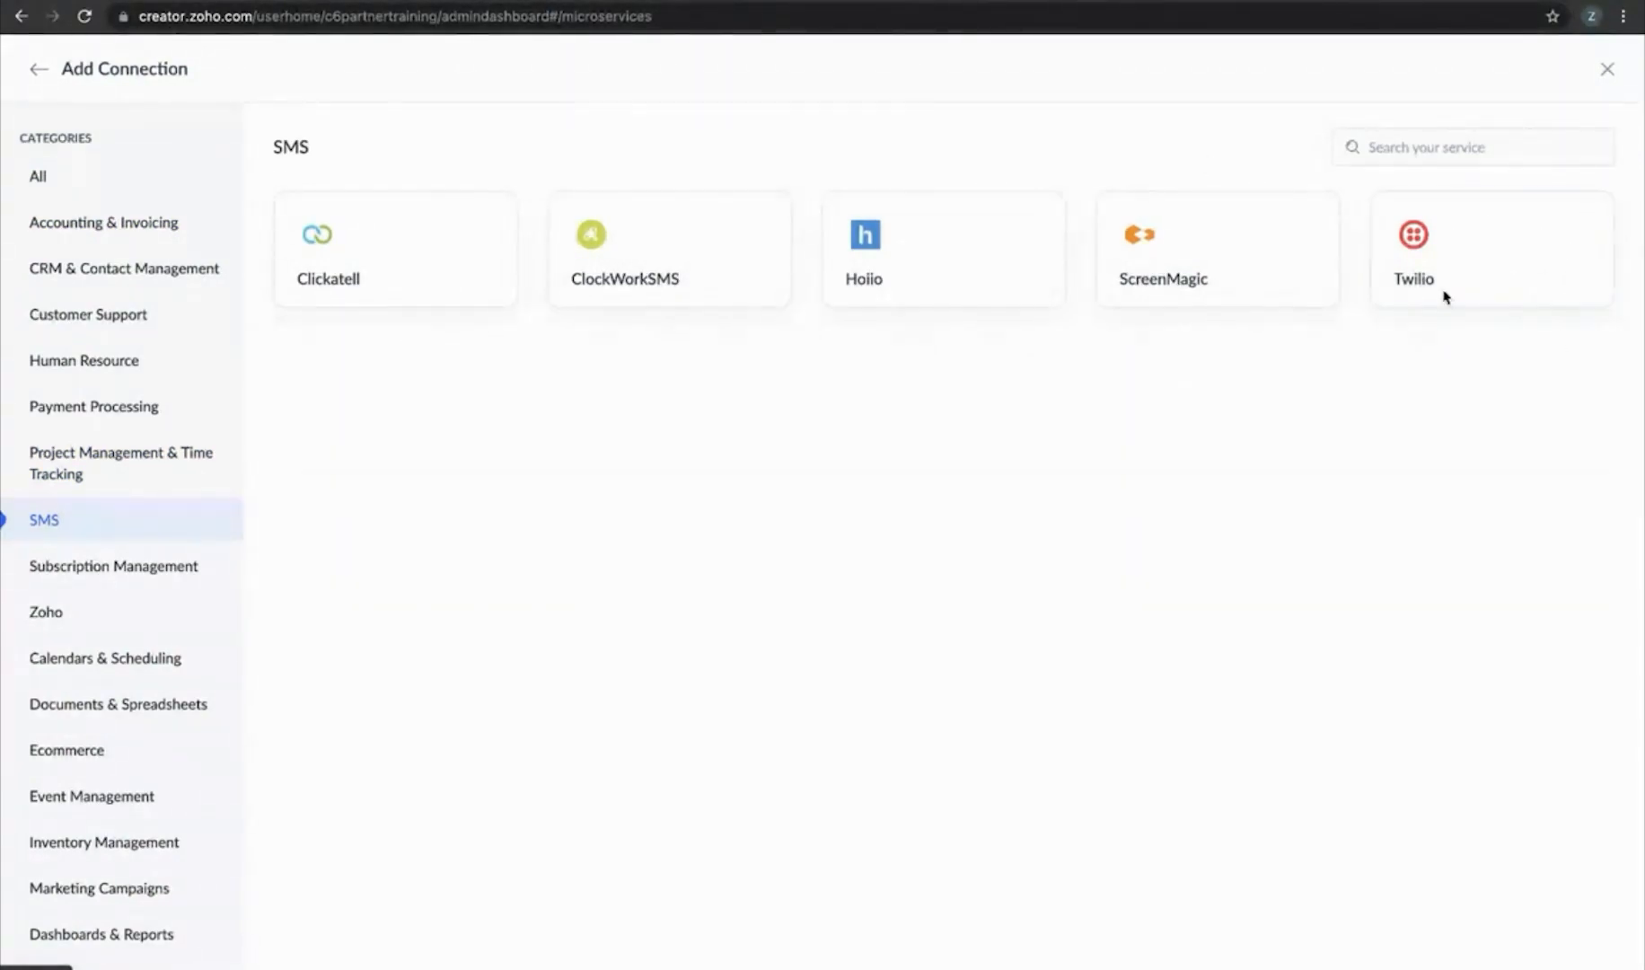
# Start a Twilio connection named 'Twilio Demo'
pyautogui.click(1495, 265)
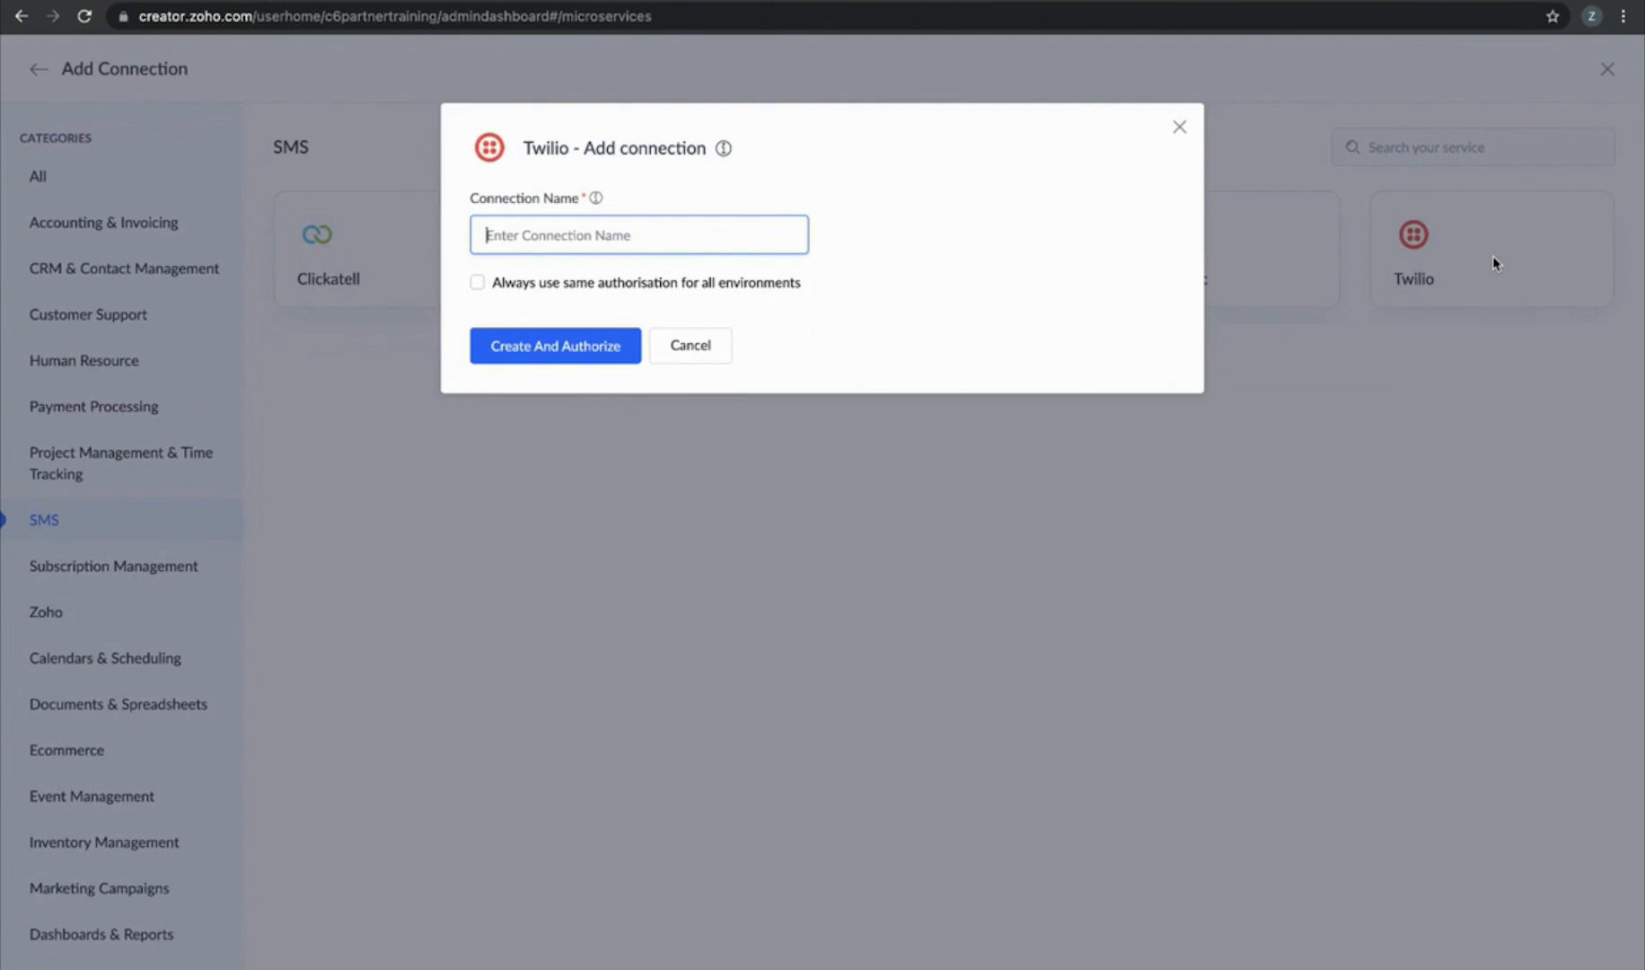
pyautogui.write('T')
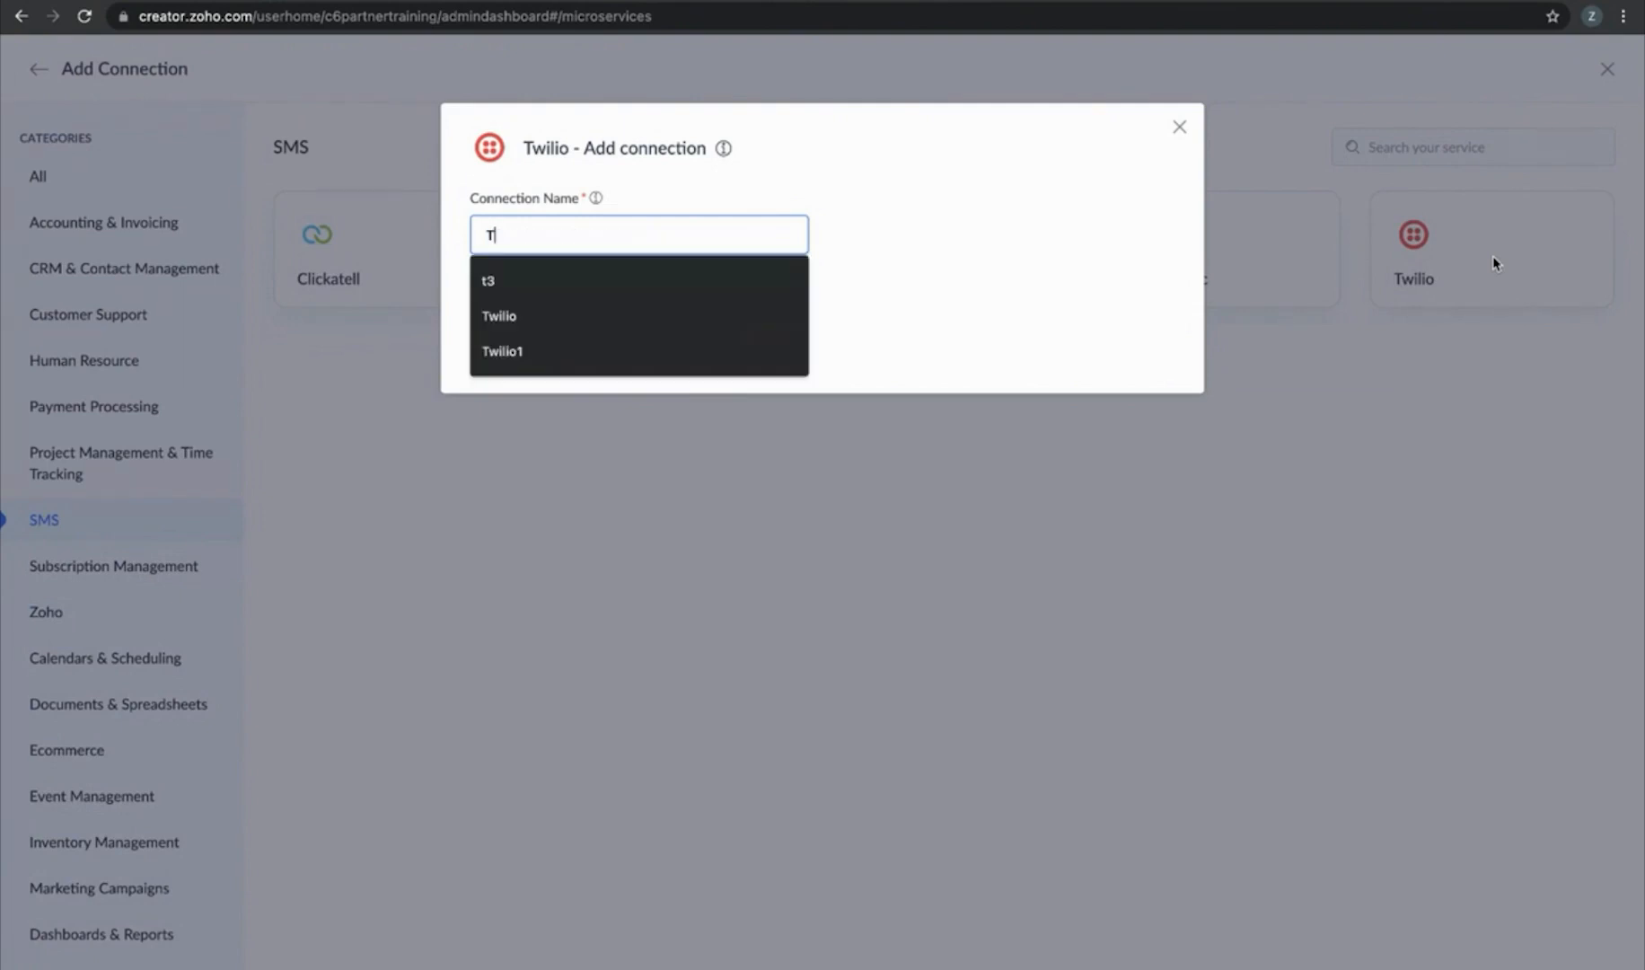
pyautogui.write('wilio D')
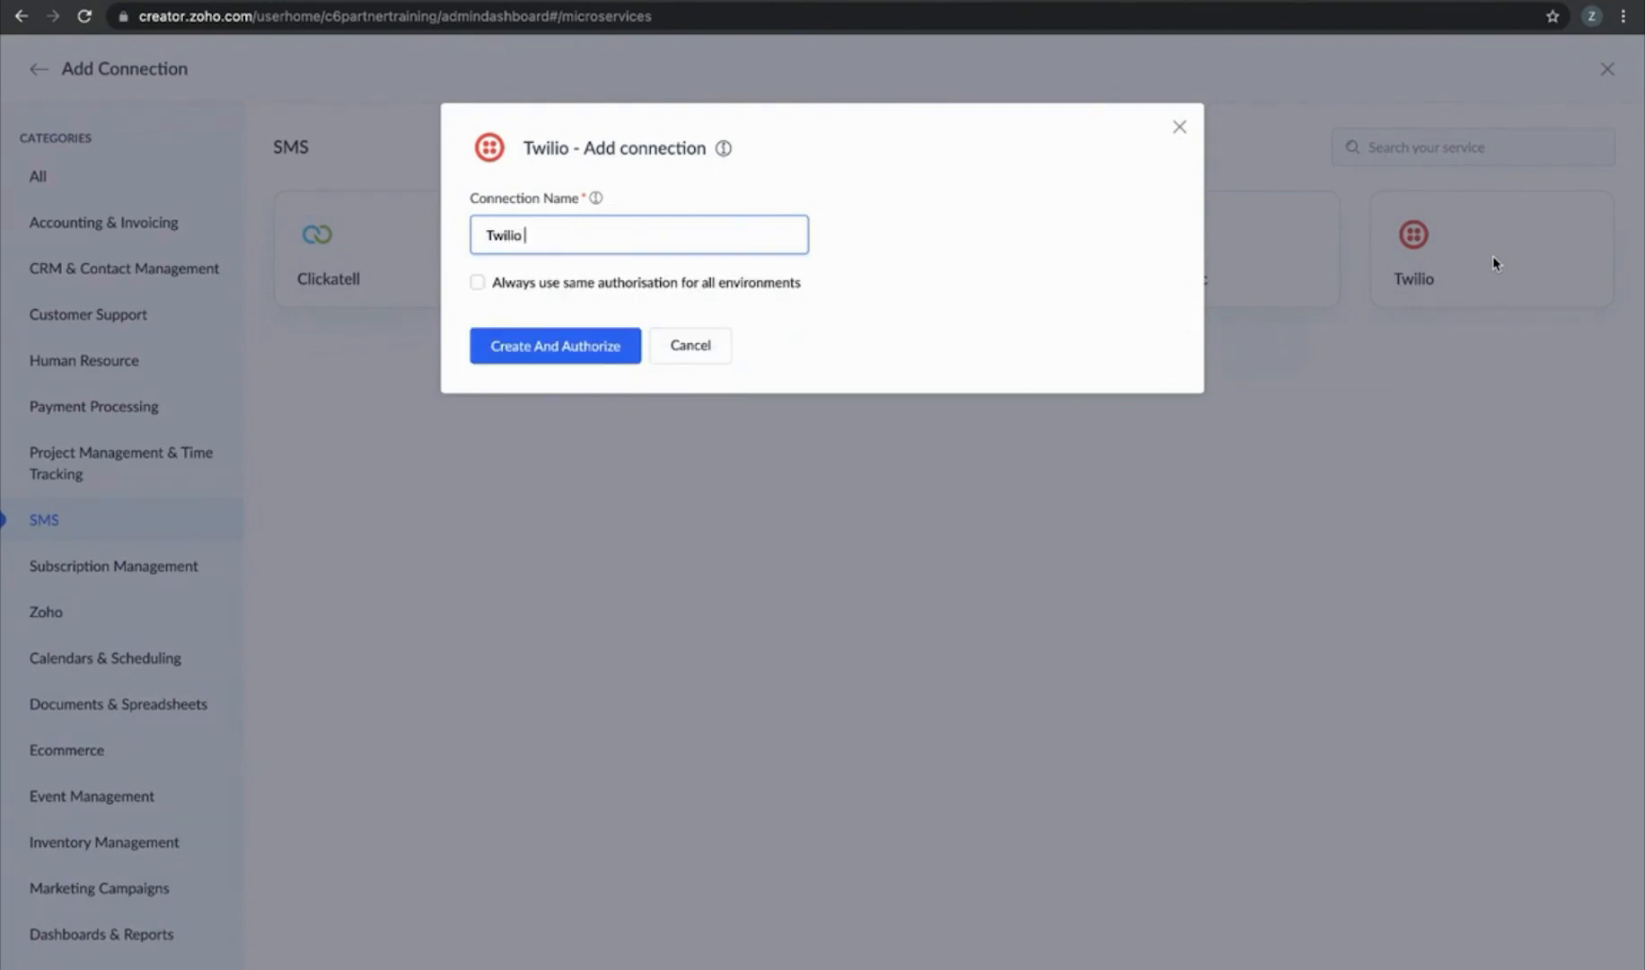
pyautogui.write('emo')
# Create the Twilio Demo connection, choose Link New Account, and switch to the Twilio console
pyautogui.click(545, 344)
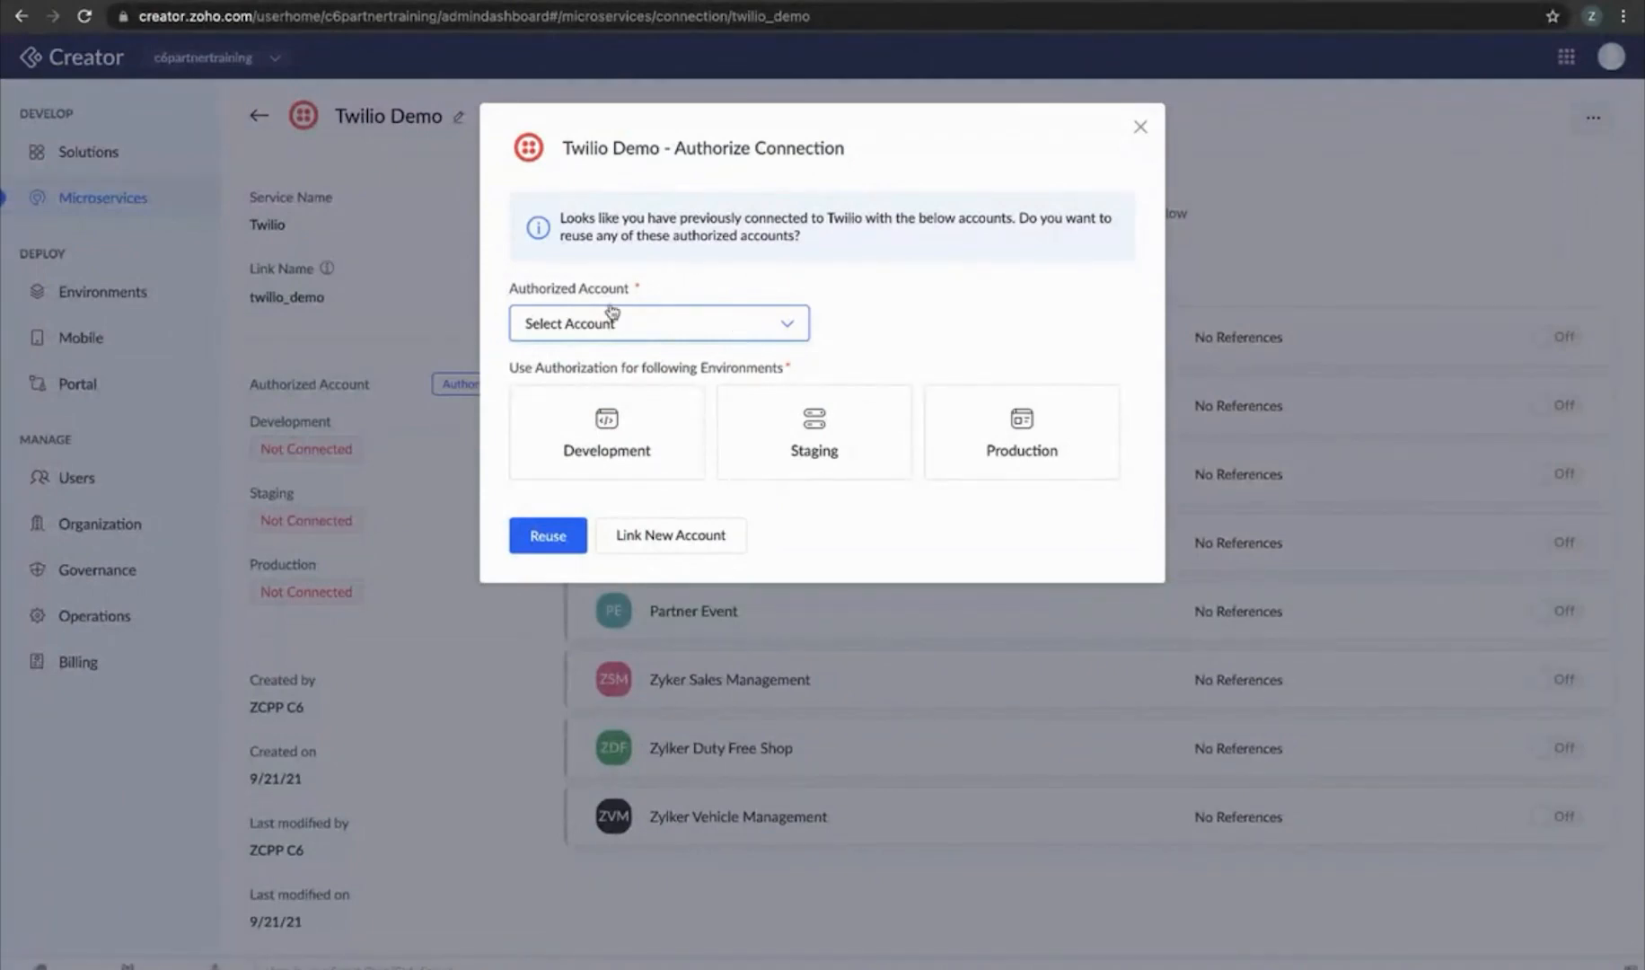
pyautogui.click(631, 329)
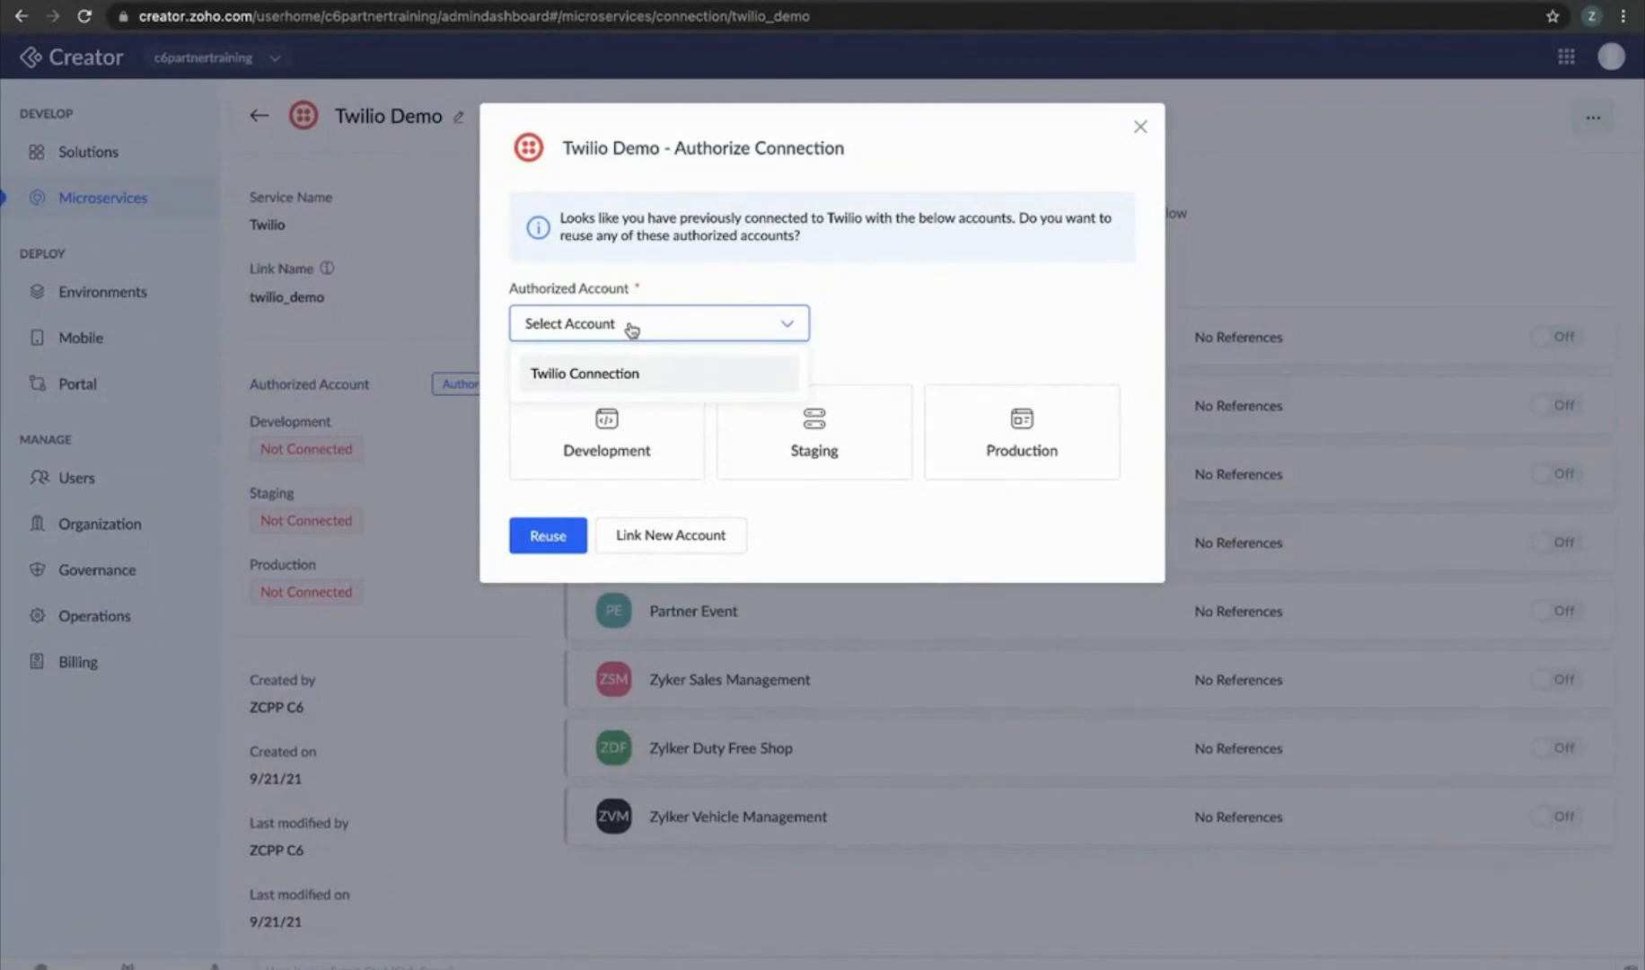
pyautogui.click(671, 536)
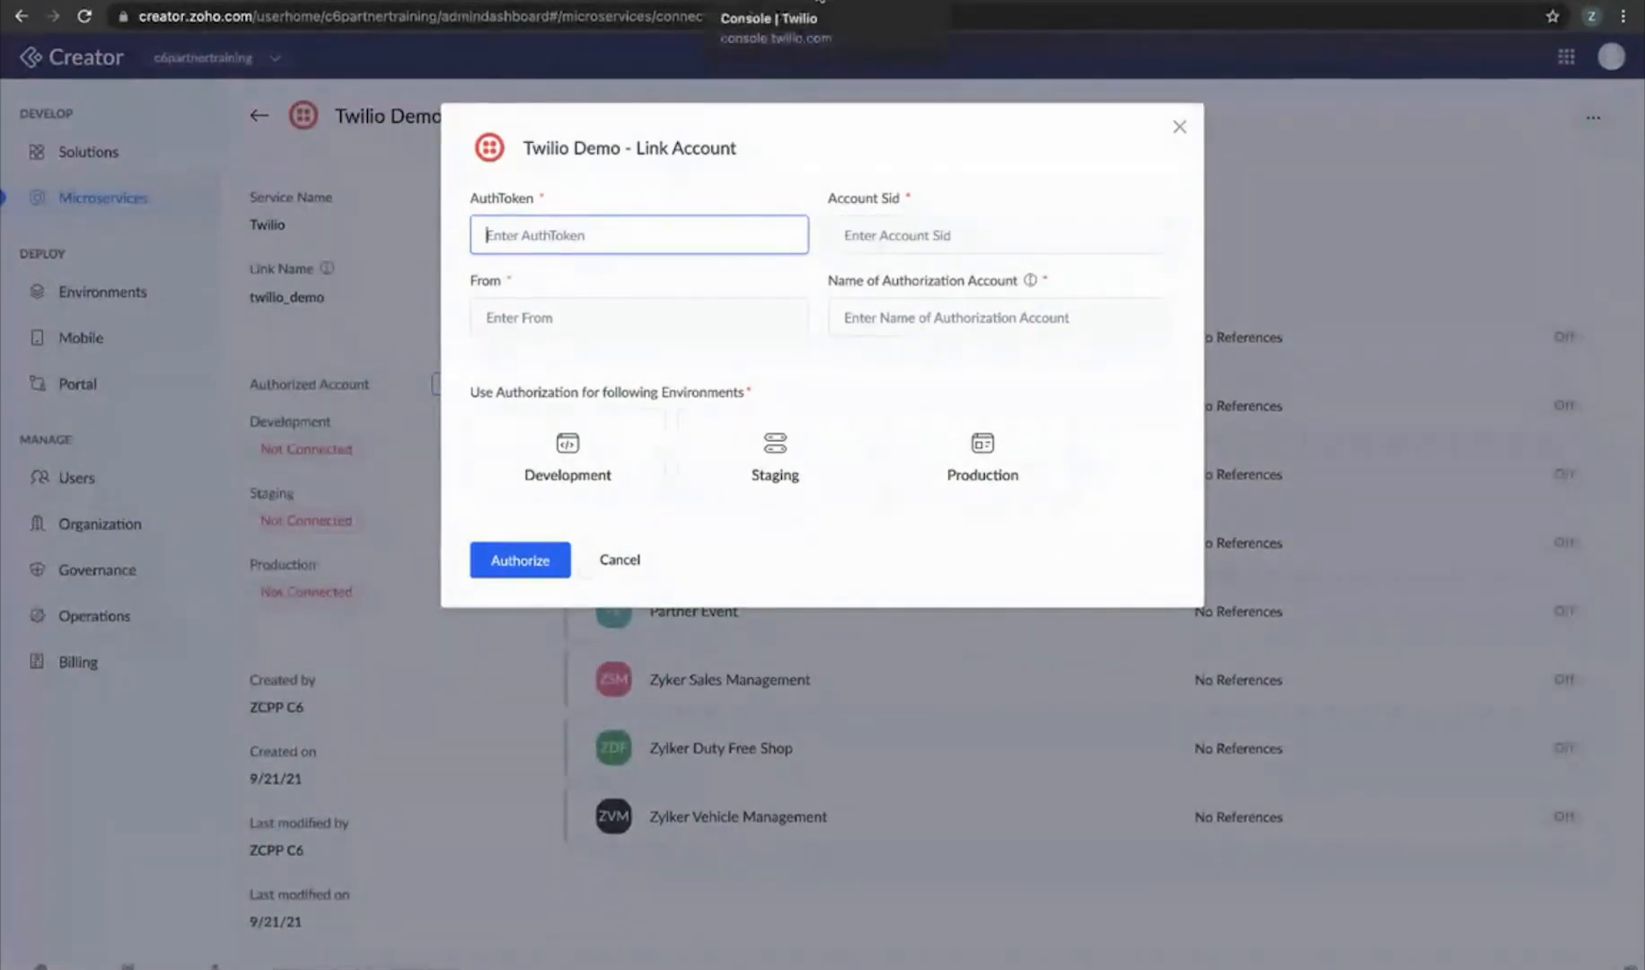
pyautogui.click(820, 2)
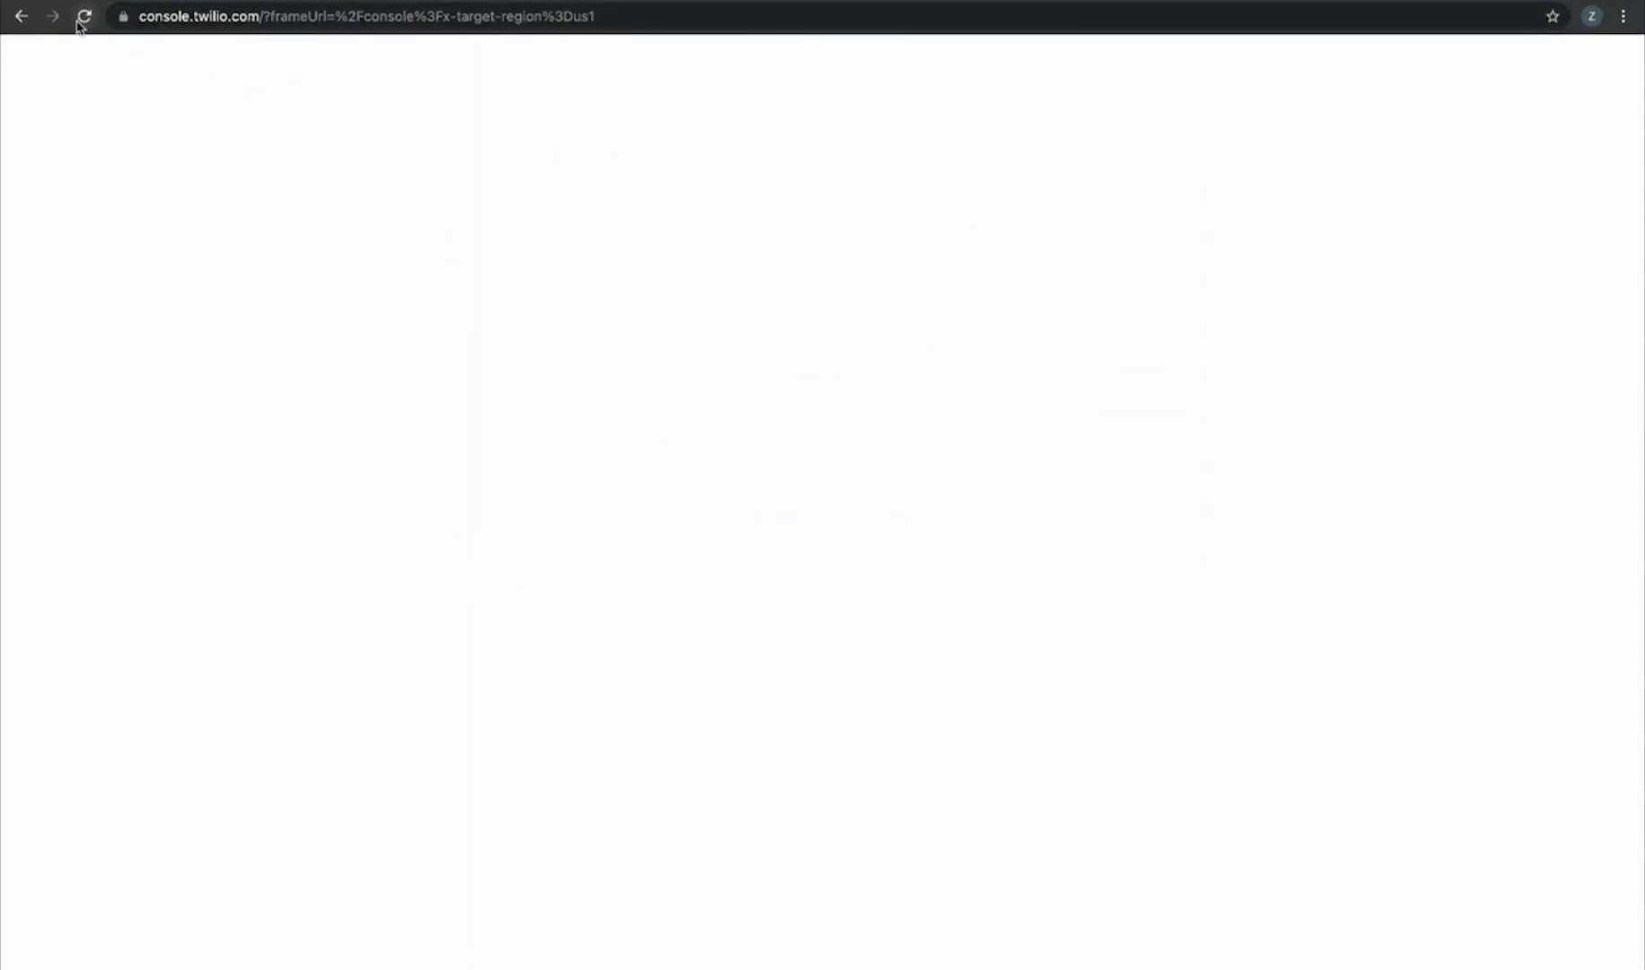
# Reload the Twilio console and paste its Auth Token into the AuthToken field
pyautogui.click(622, 18)
pyautogui.press('Return')
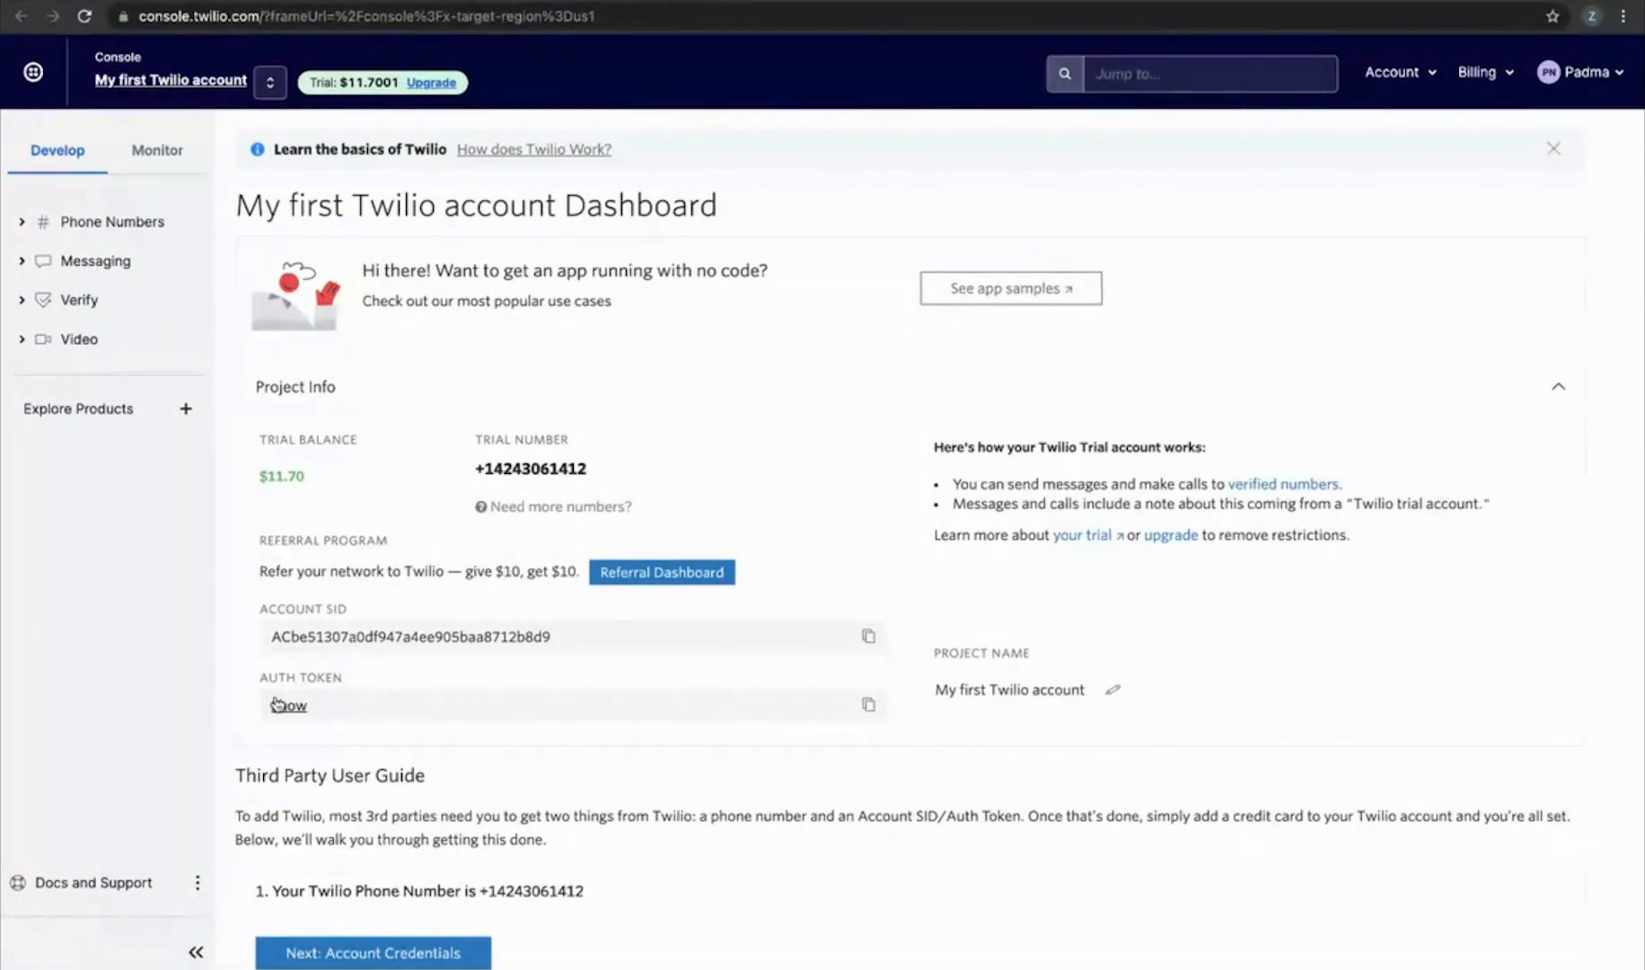
pyautogui.click(863, 706)
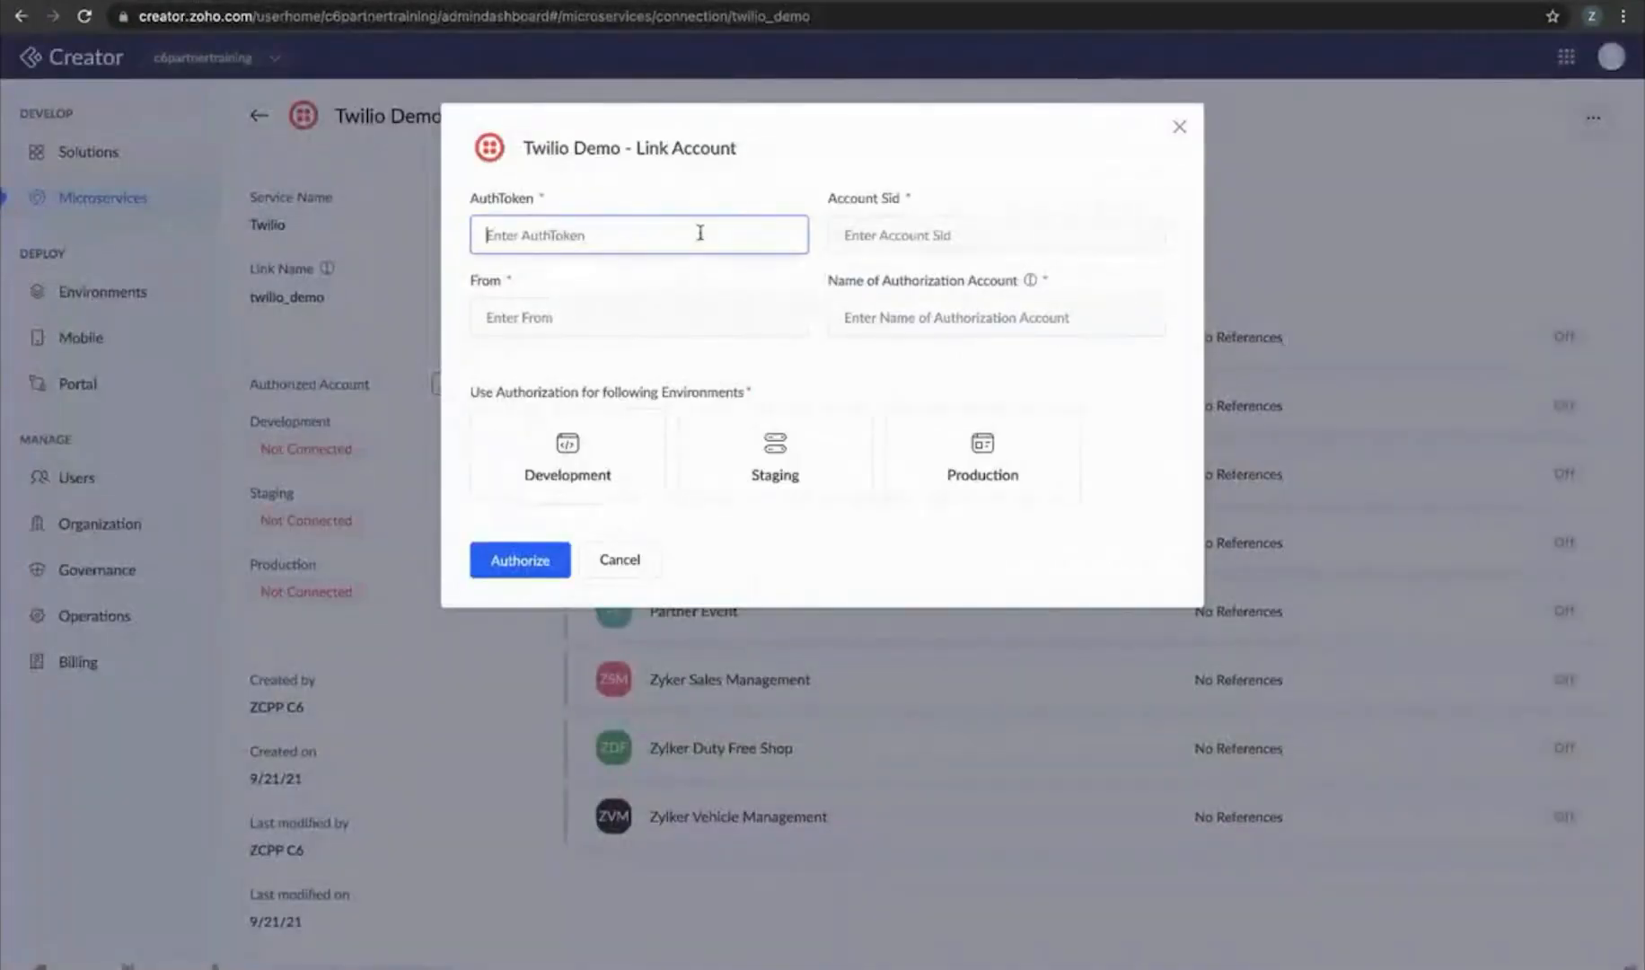
pyautogui.click(699, 233)
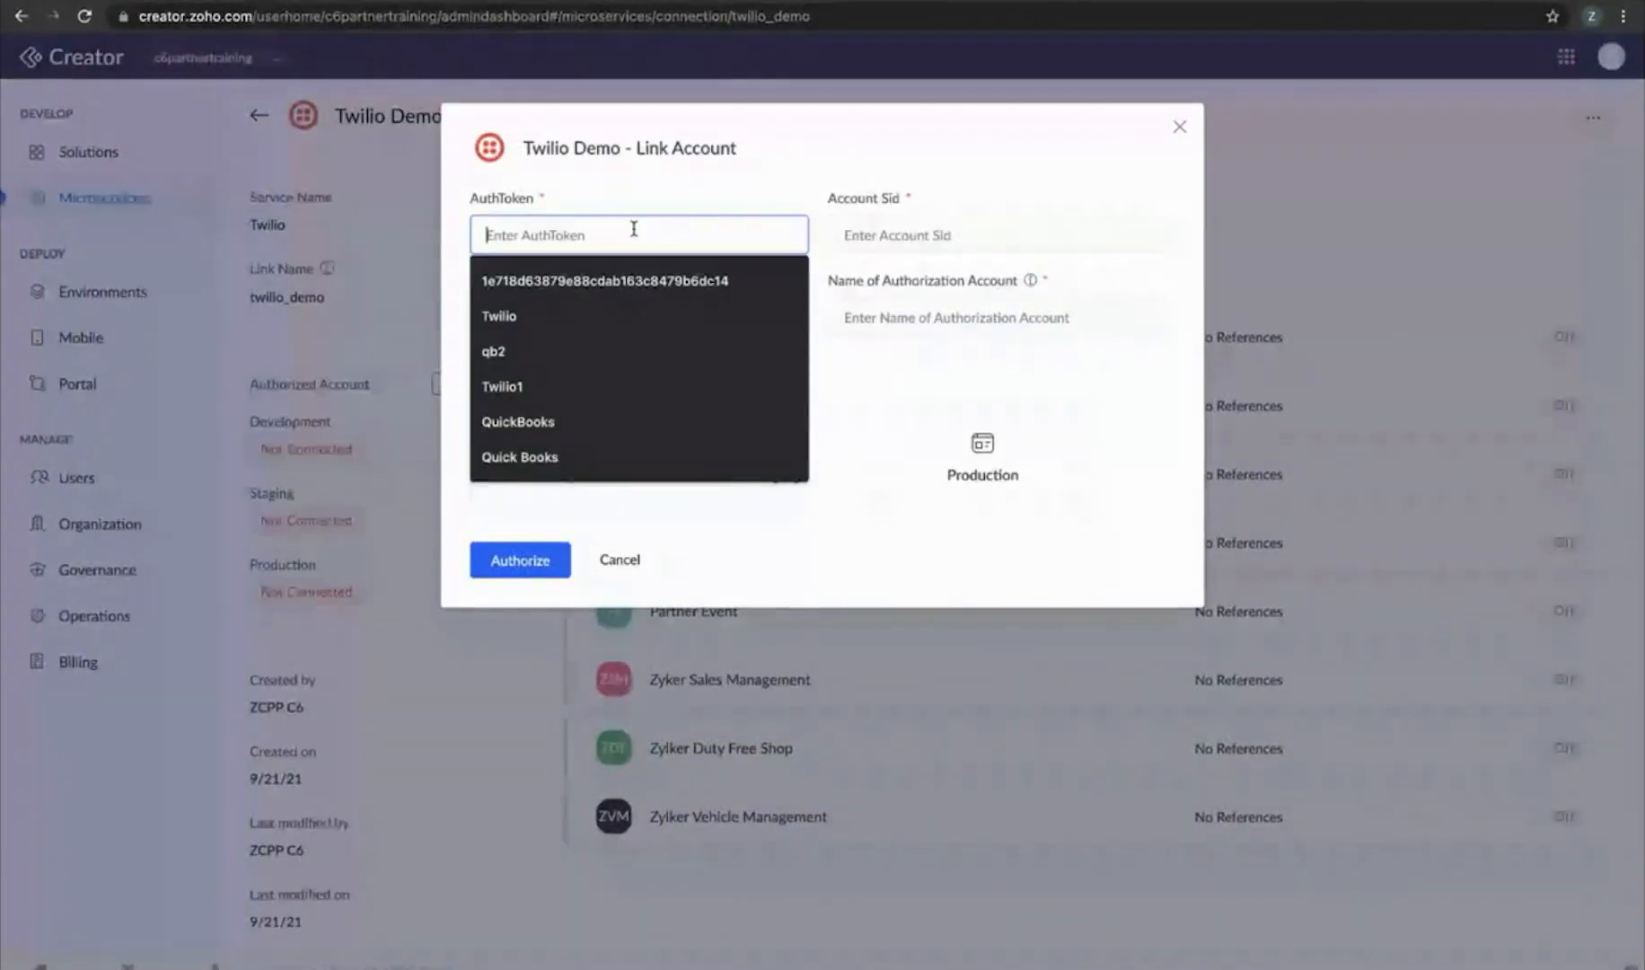
pyautogui.hotkey('ctrl', 'v')
pyautogui.hotkey('ctrl', 'v')
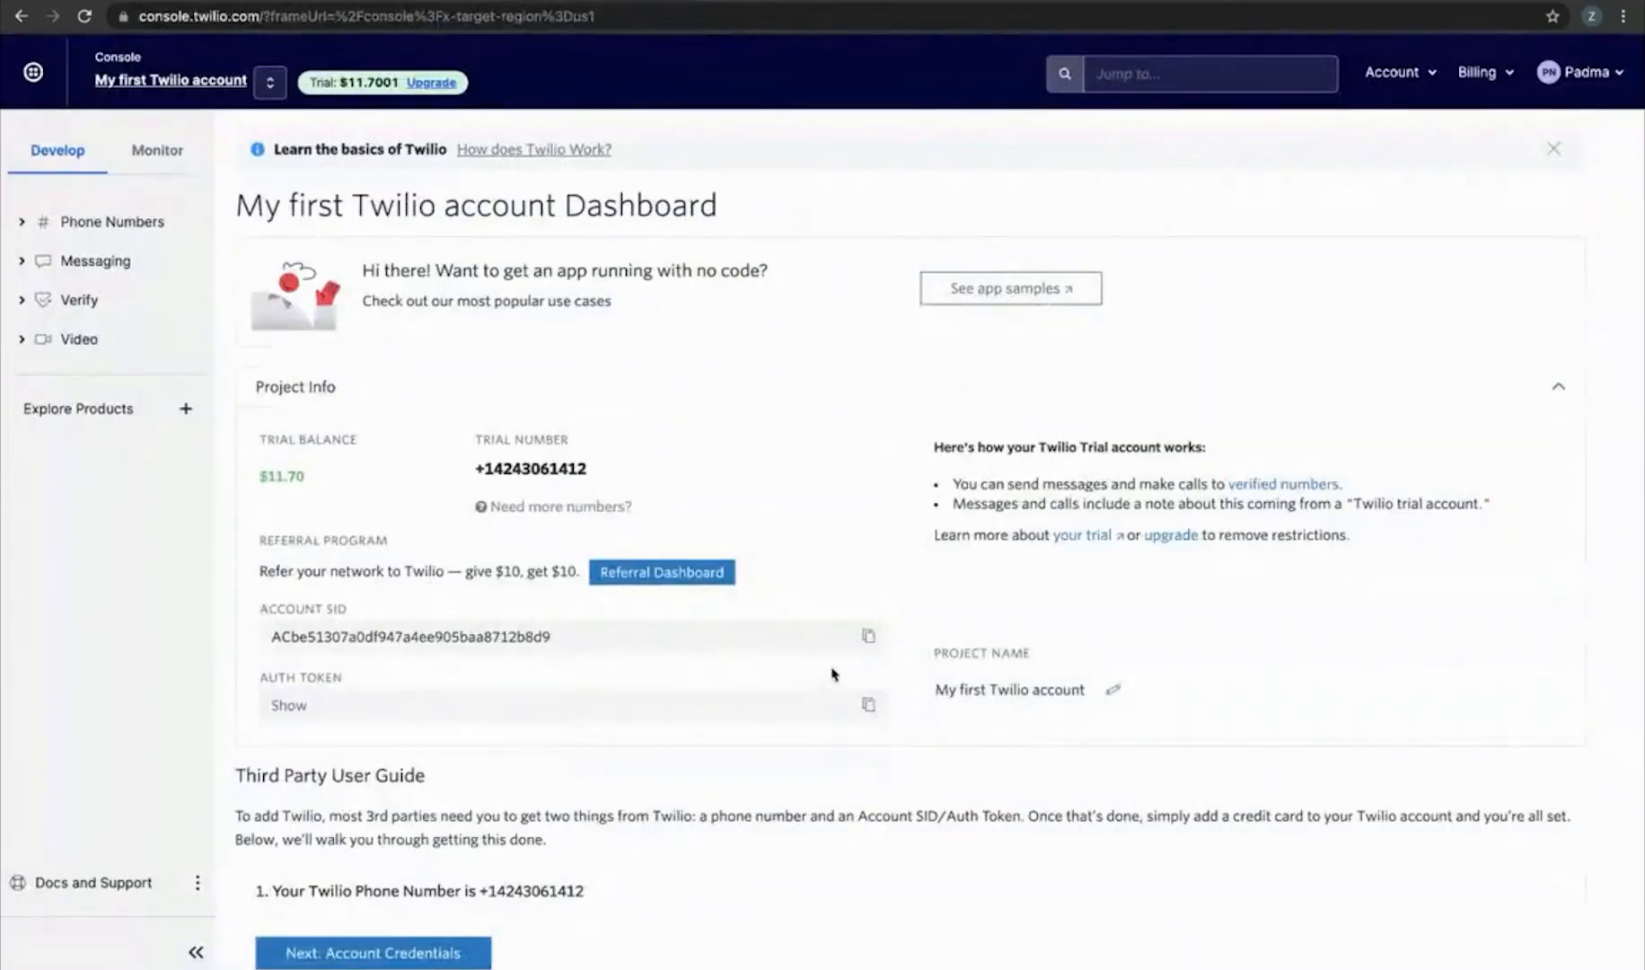
# Paste the Account SID into the Account Sid field, then return to the Twilio console
pyautogui.click(868, 636)
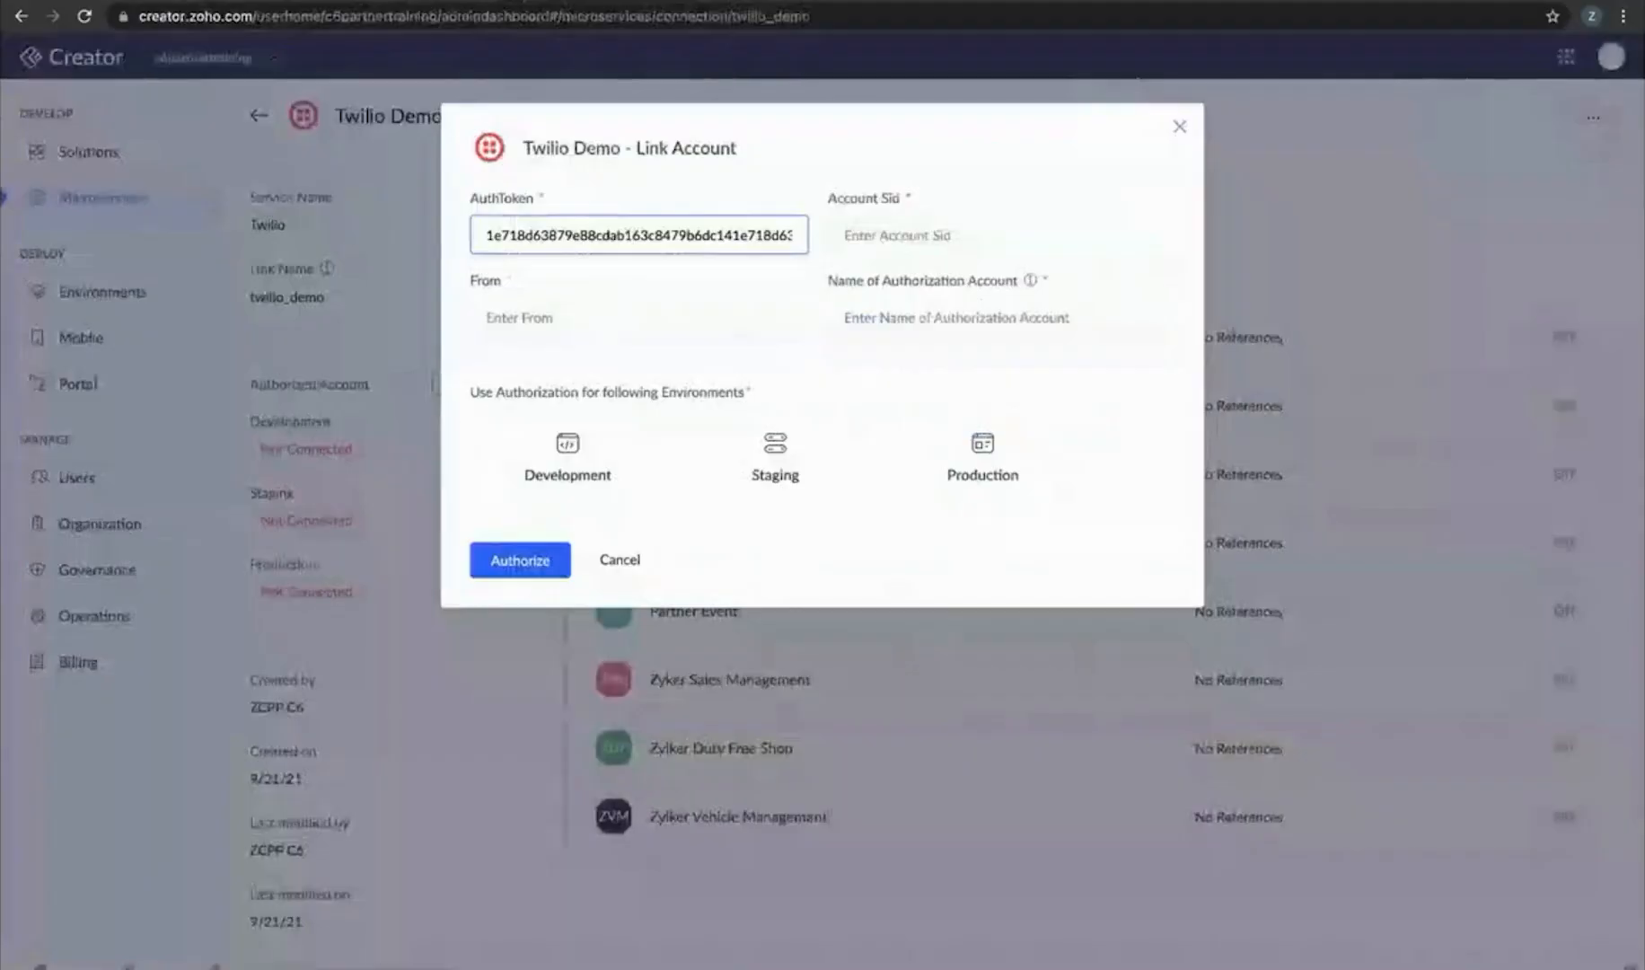
pyautogui.click(1007, 232)
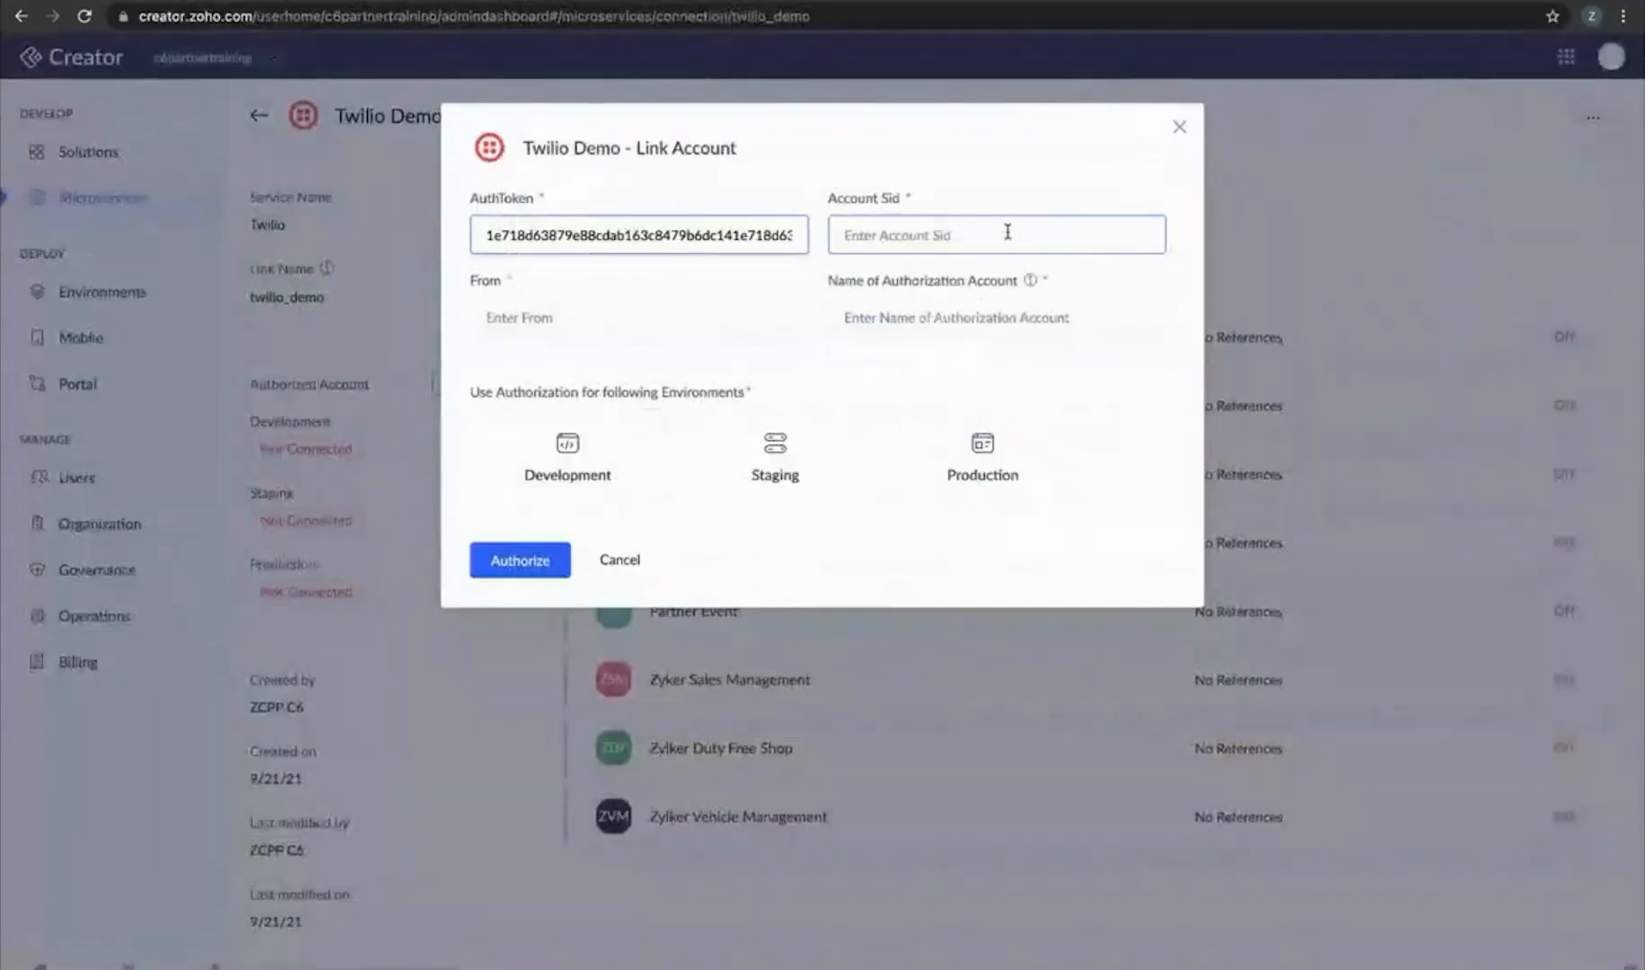
pyautogui.hotkey('ctrl', 'v')
pyautogui.click(536, 318)
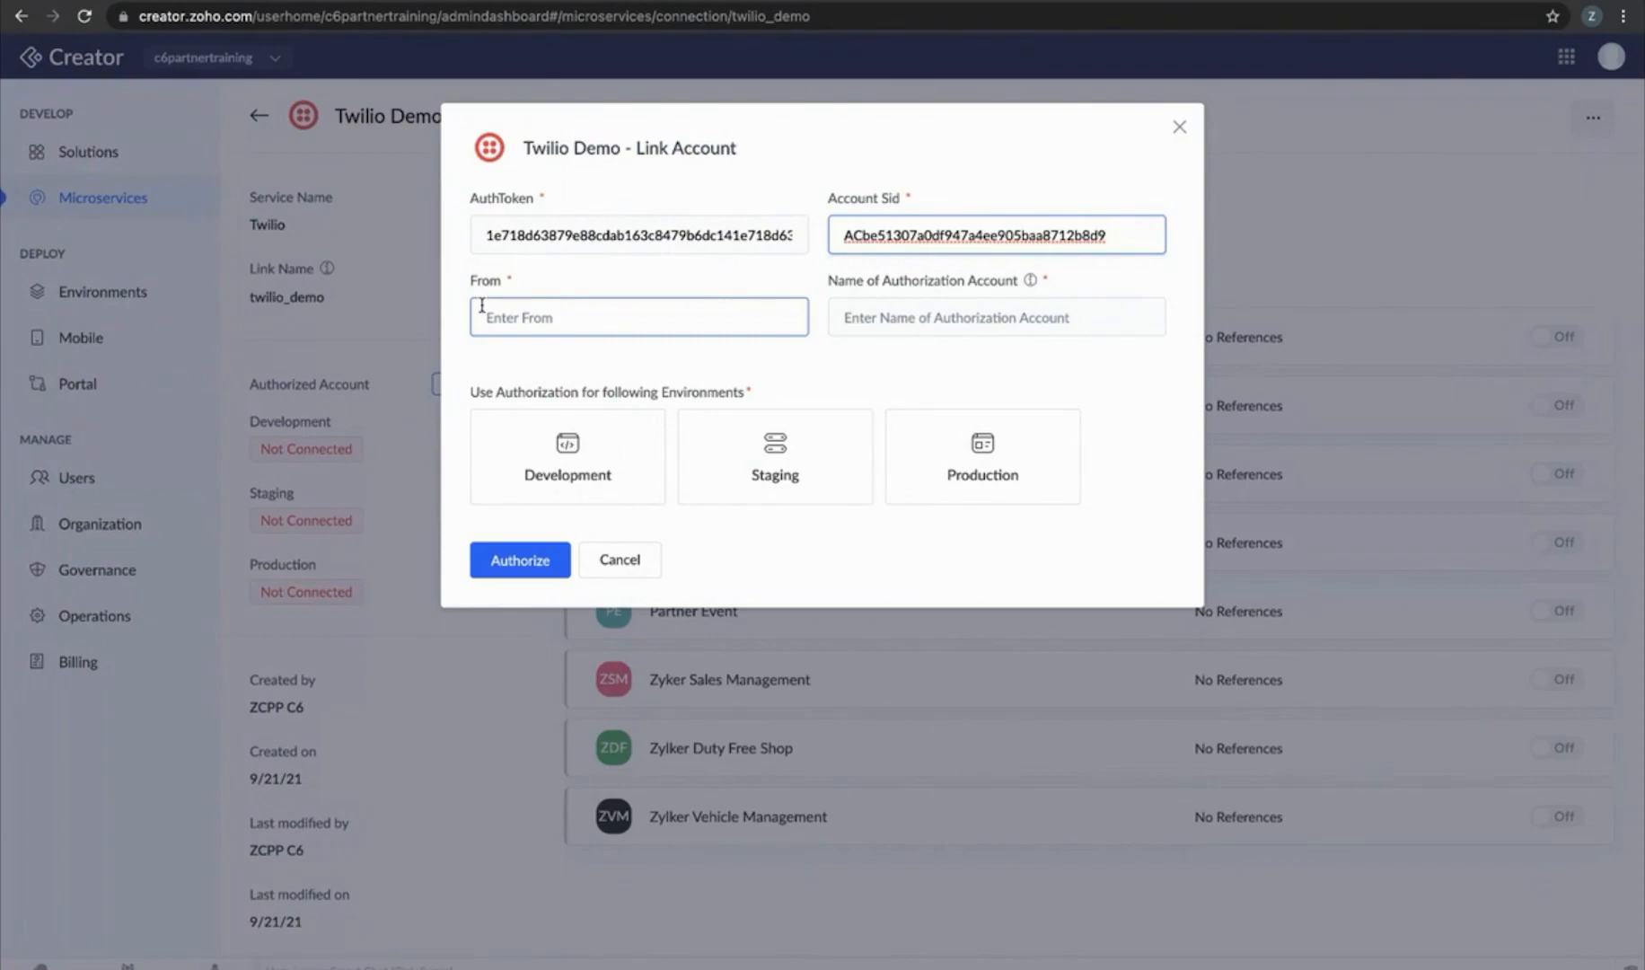
pyautogui.click(575, 0)
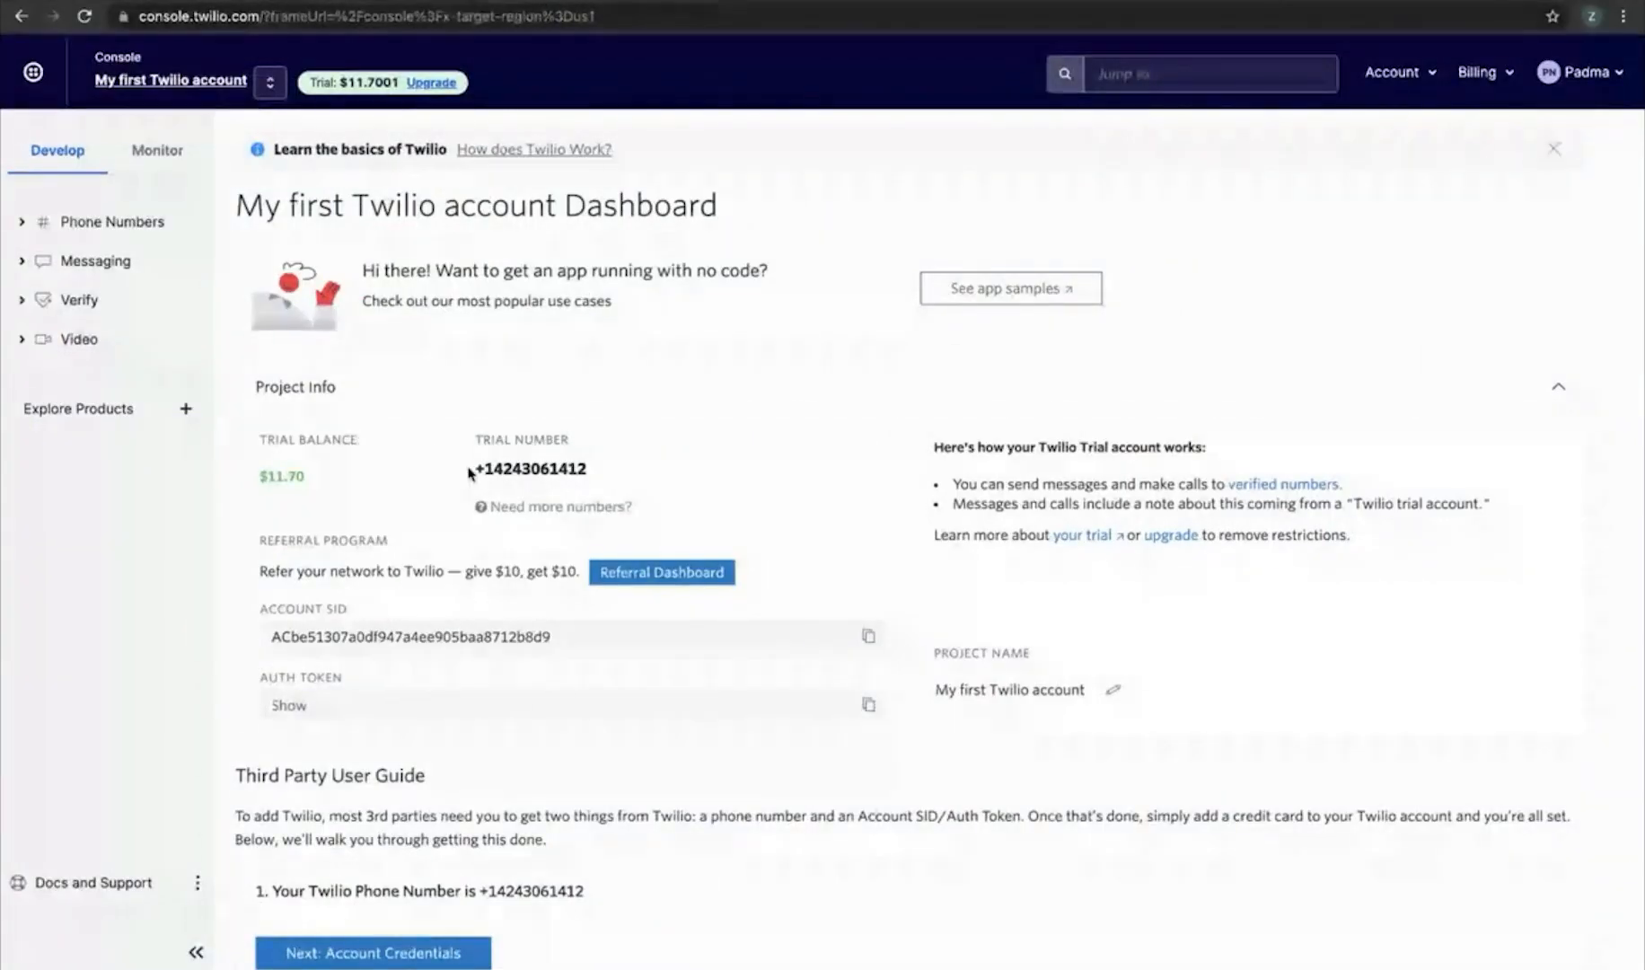
# Use the Twilio trial number as sender, name the account 'Twilio Demo', and authorize for Production
pyautogui.moveTo(472, 469); pyautogui.dragTo(594, 468)
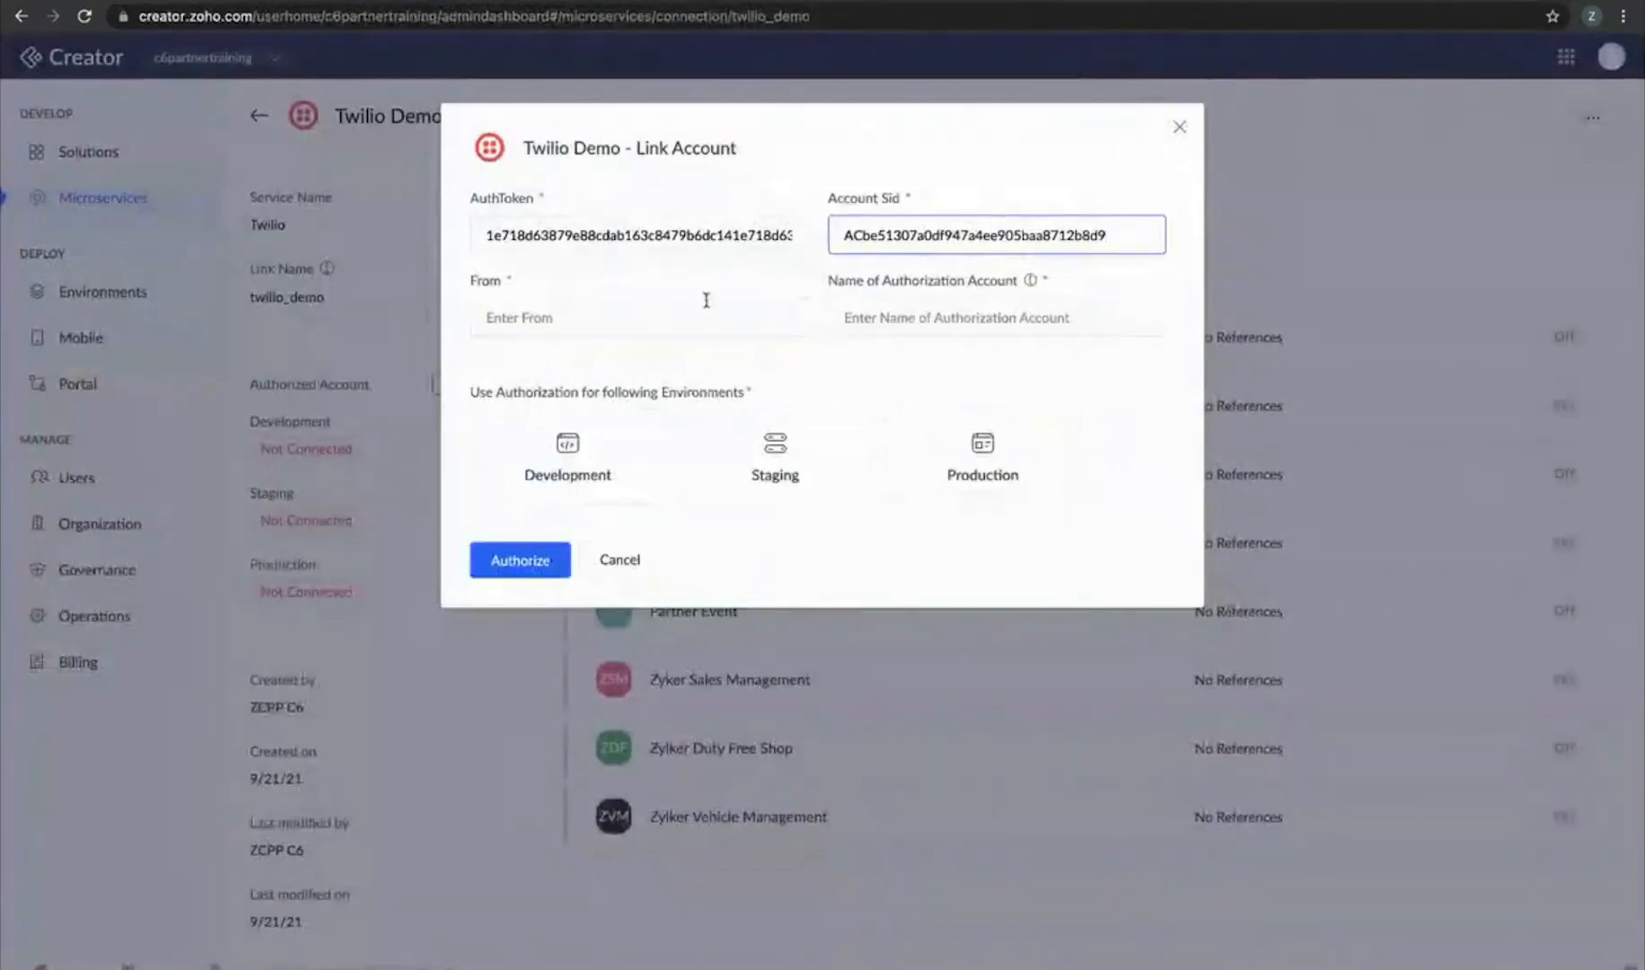
pyautogui.click(670, 313)
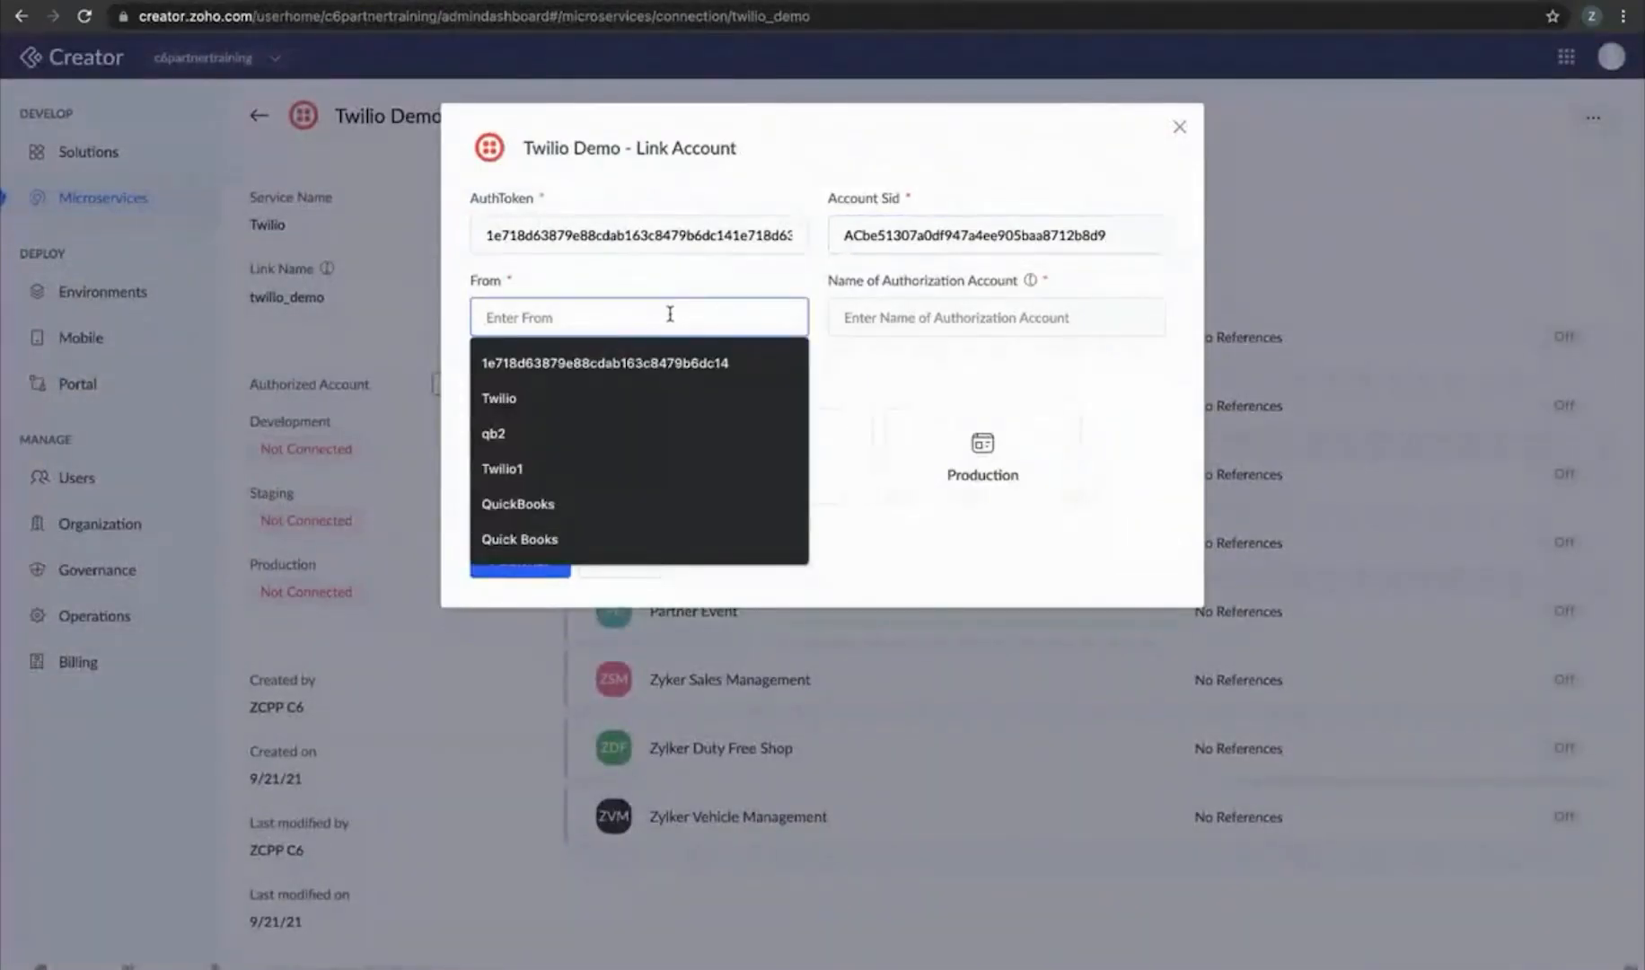
pyautogui.hotkey('ctrl', 'v')
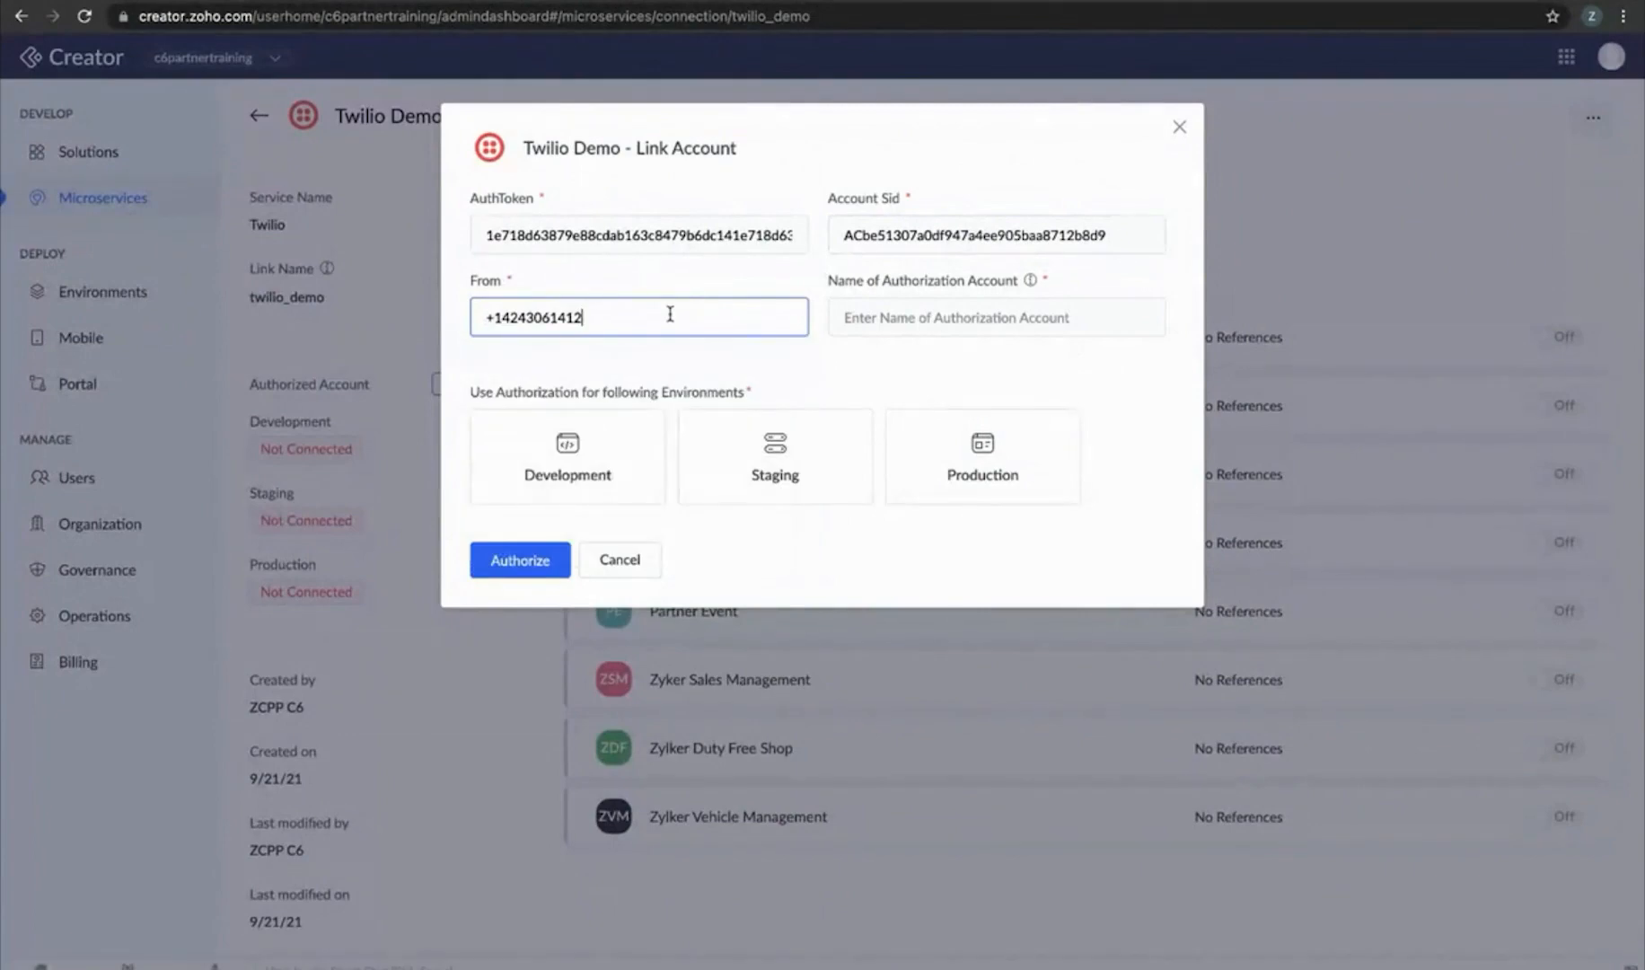
pyautogui.click(944, 323)
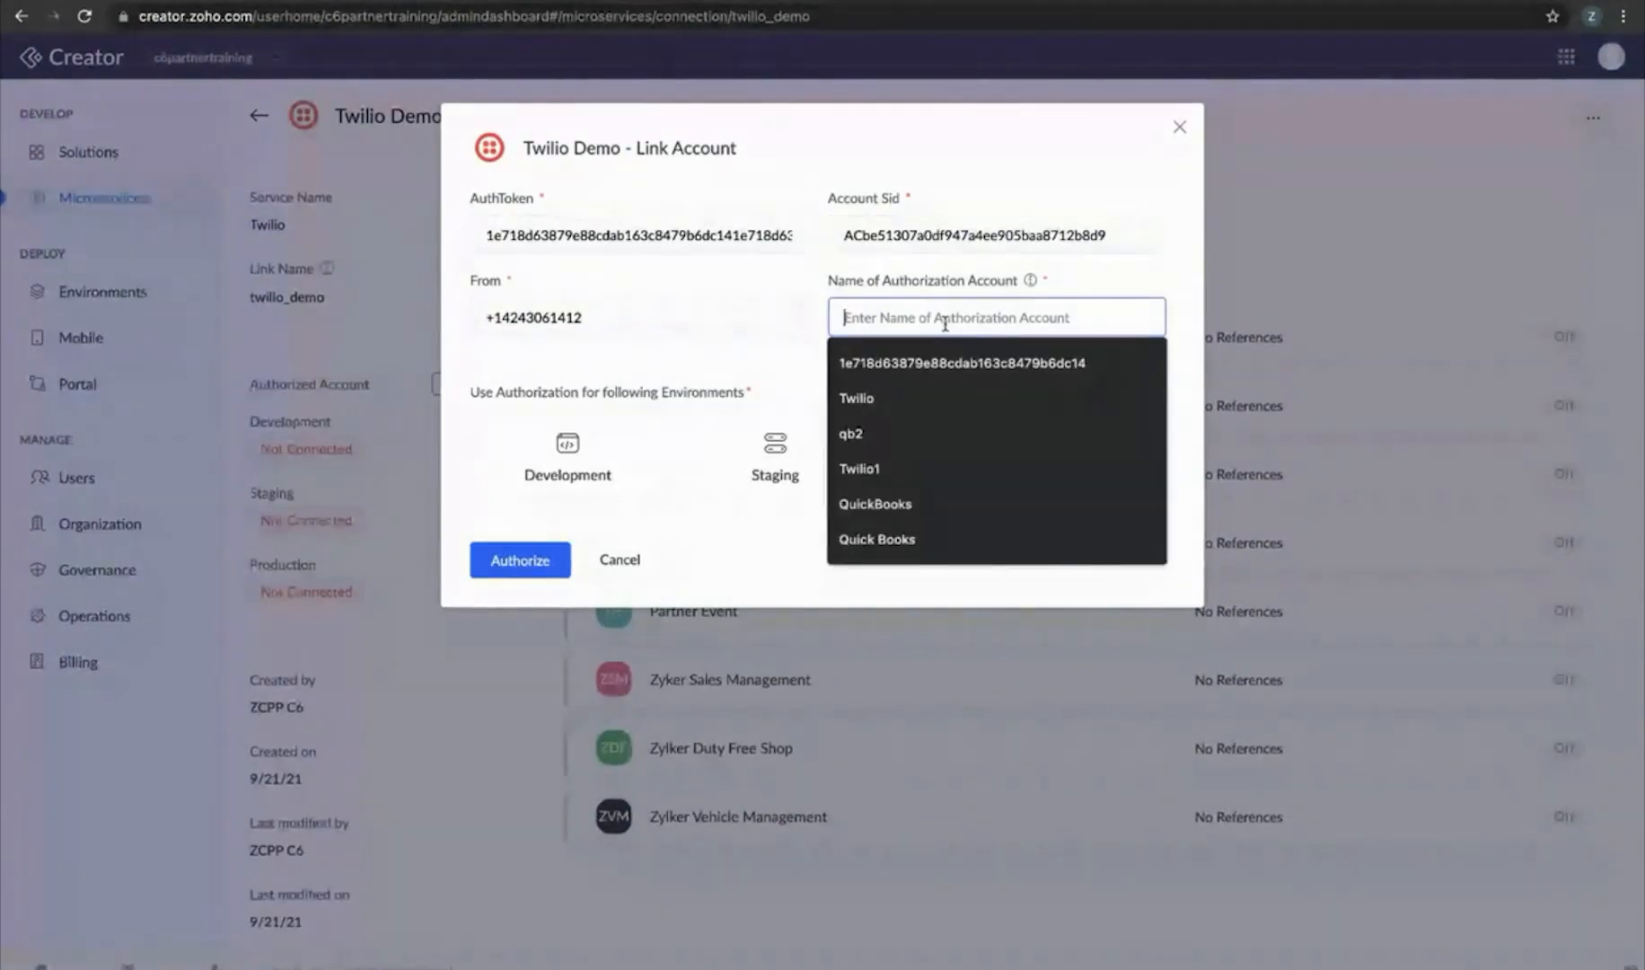
pyautogui.write('Twilio Demo')
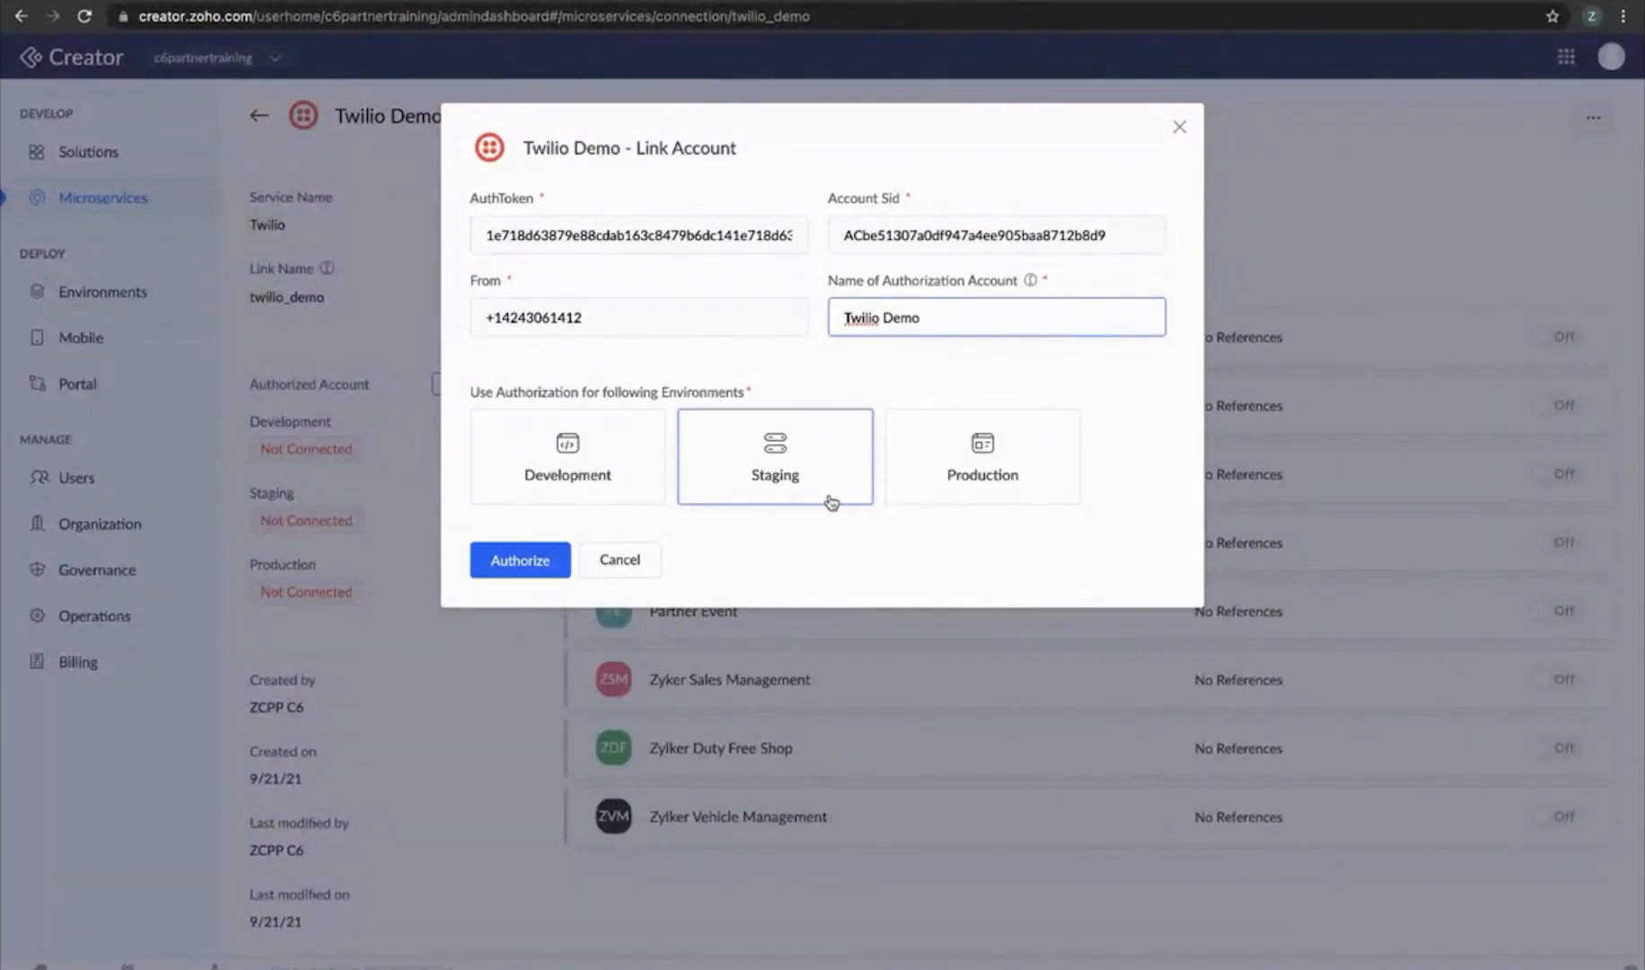
pyautogui.click(1023, 471)
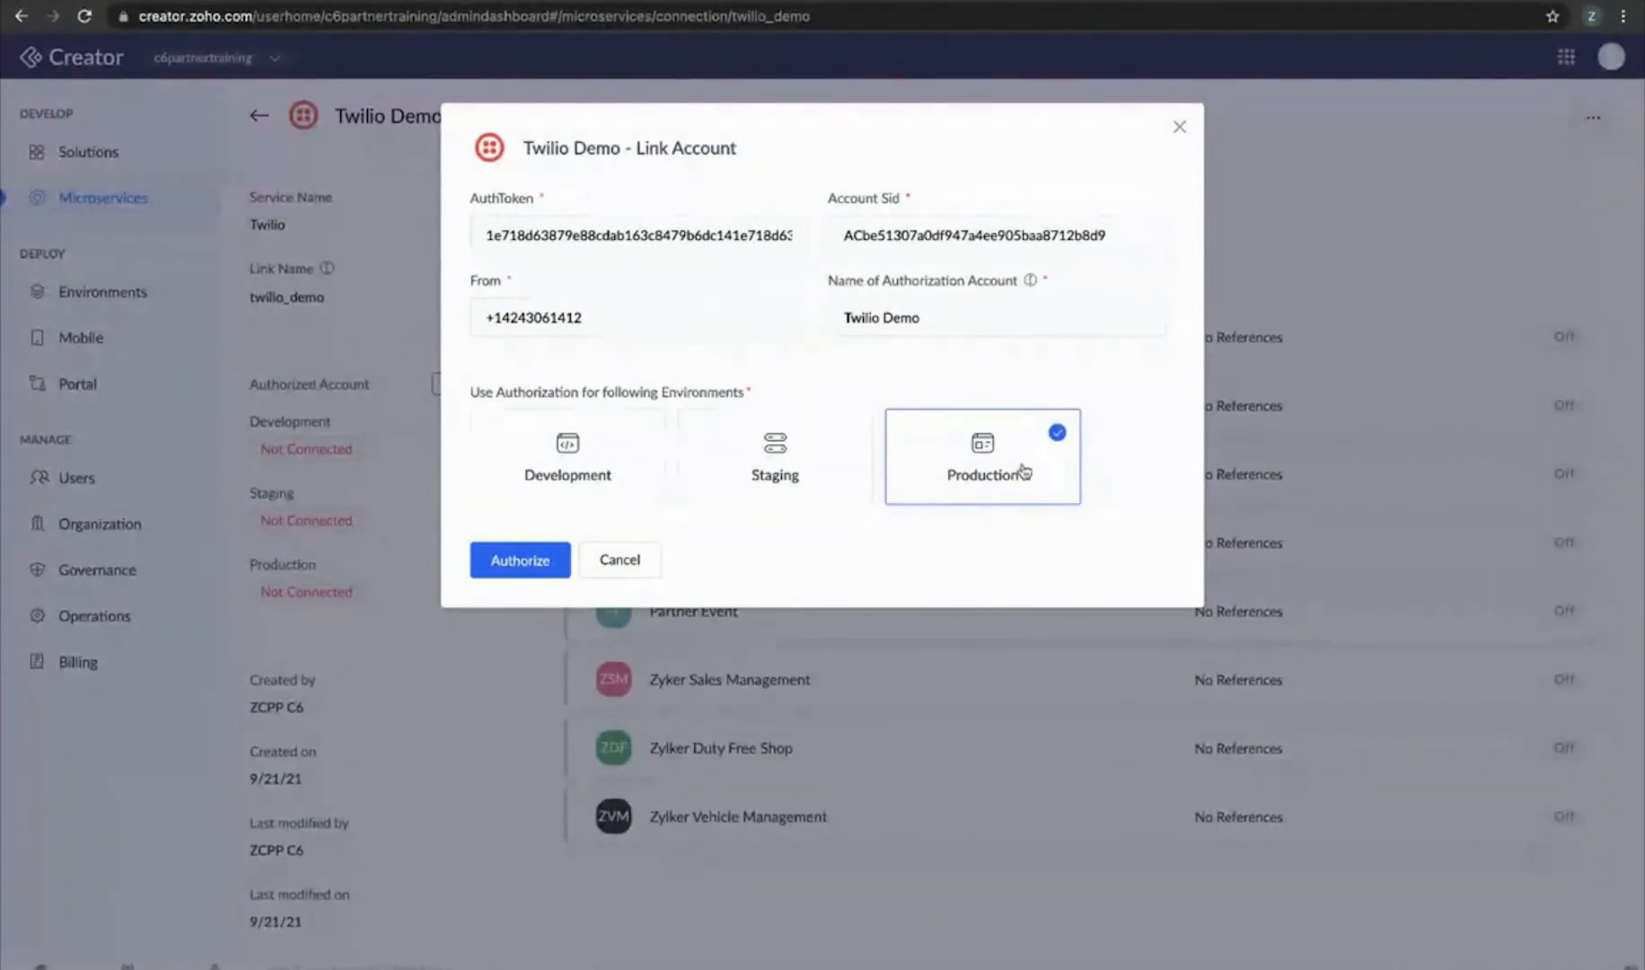
pyautogui.click(508, 560)
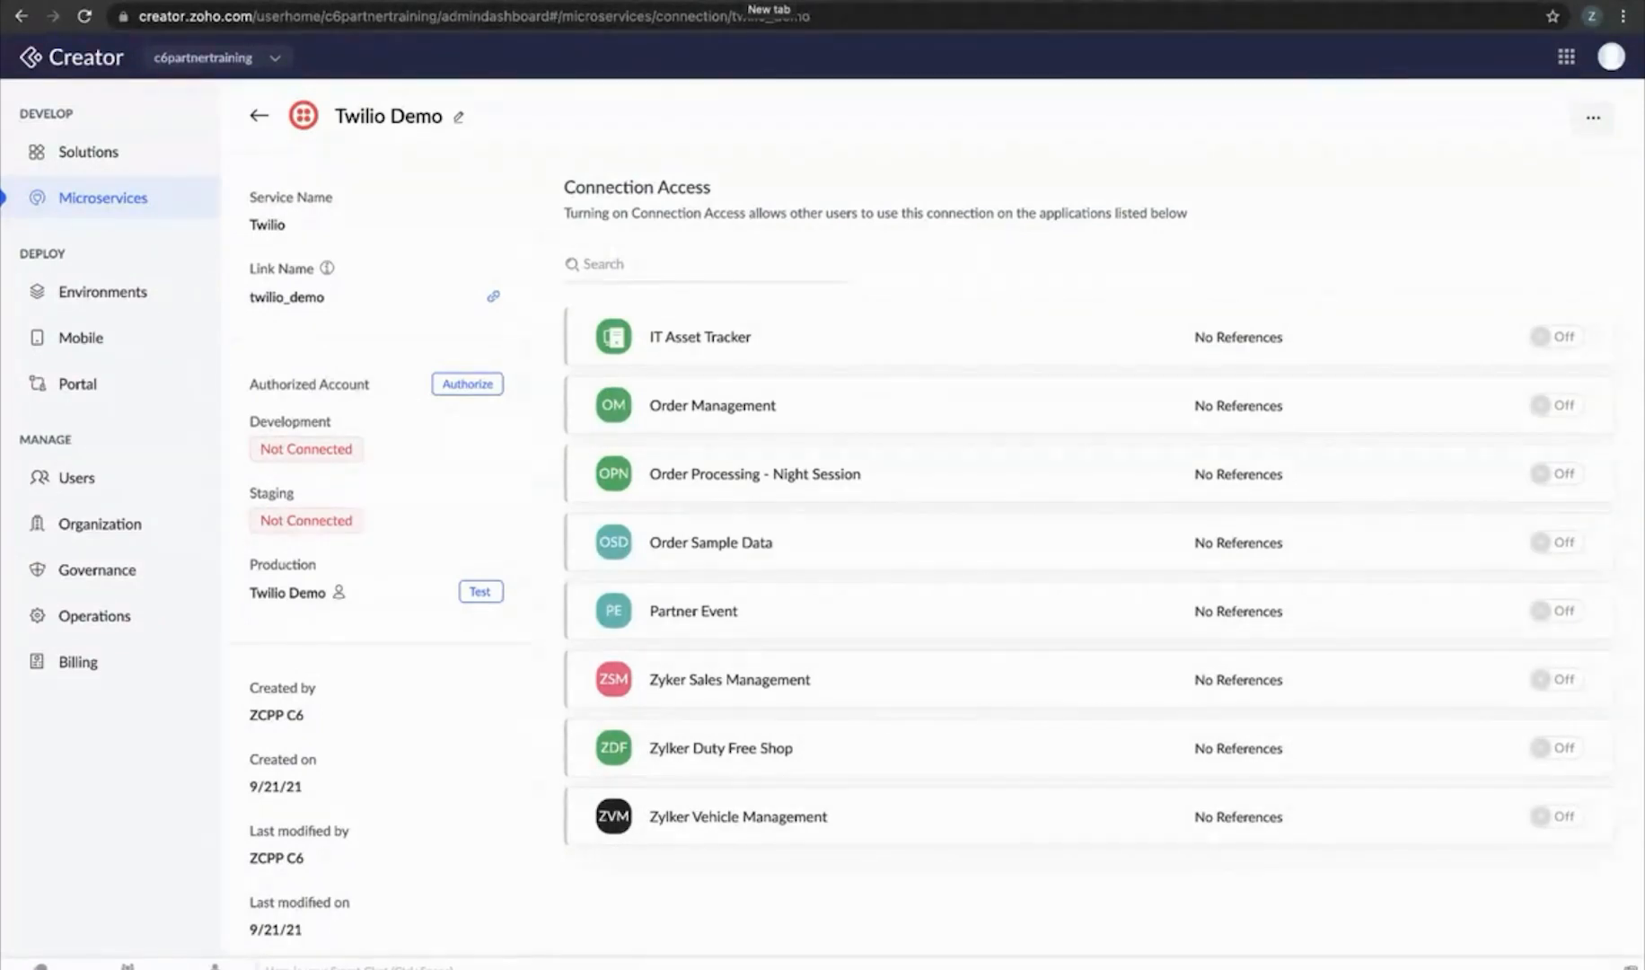
# Load creator.zoho.com in a new tab and open the environments overview
pyautogui.click(750, 0)
pyautogui.write('creator.zoho.com')
pyautogui.press('Return')
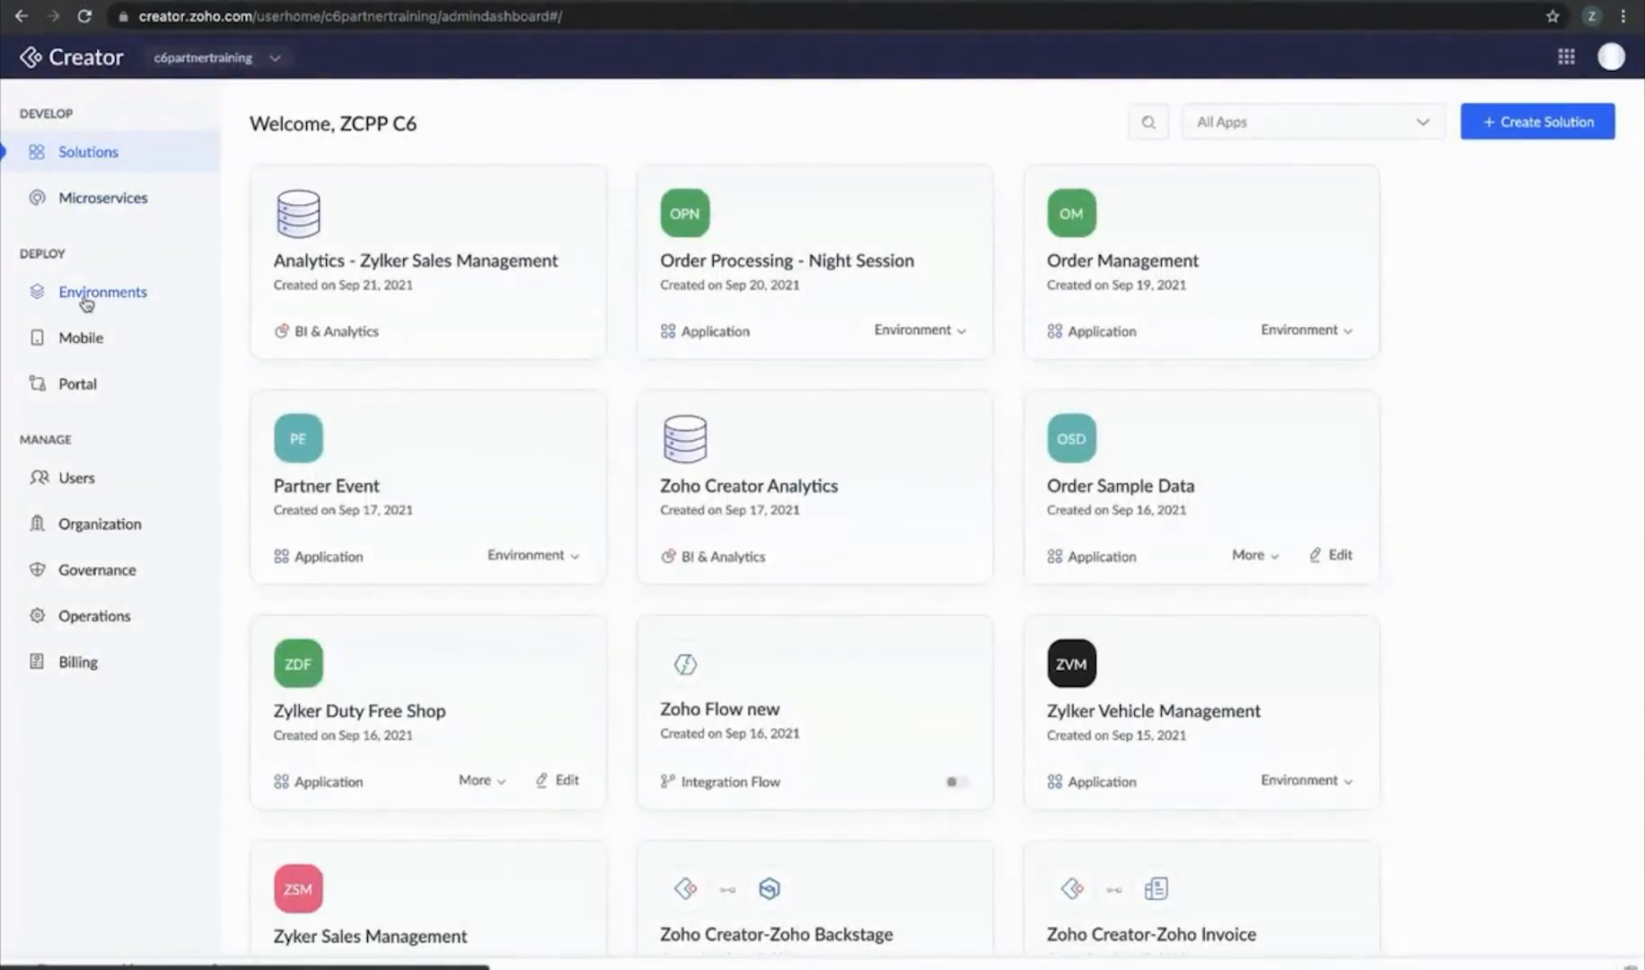
pyautogui.click(83, 298)
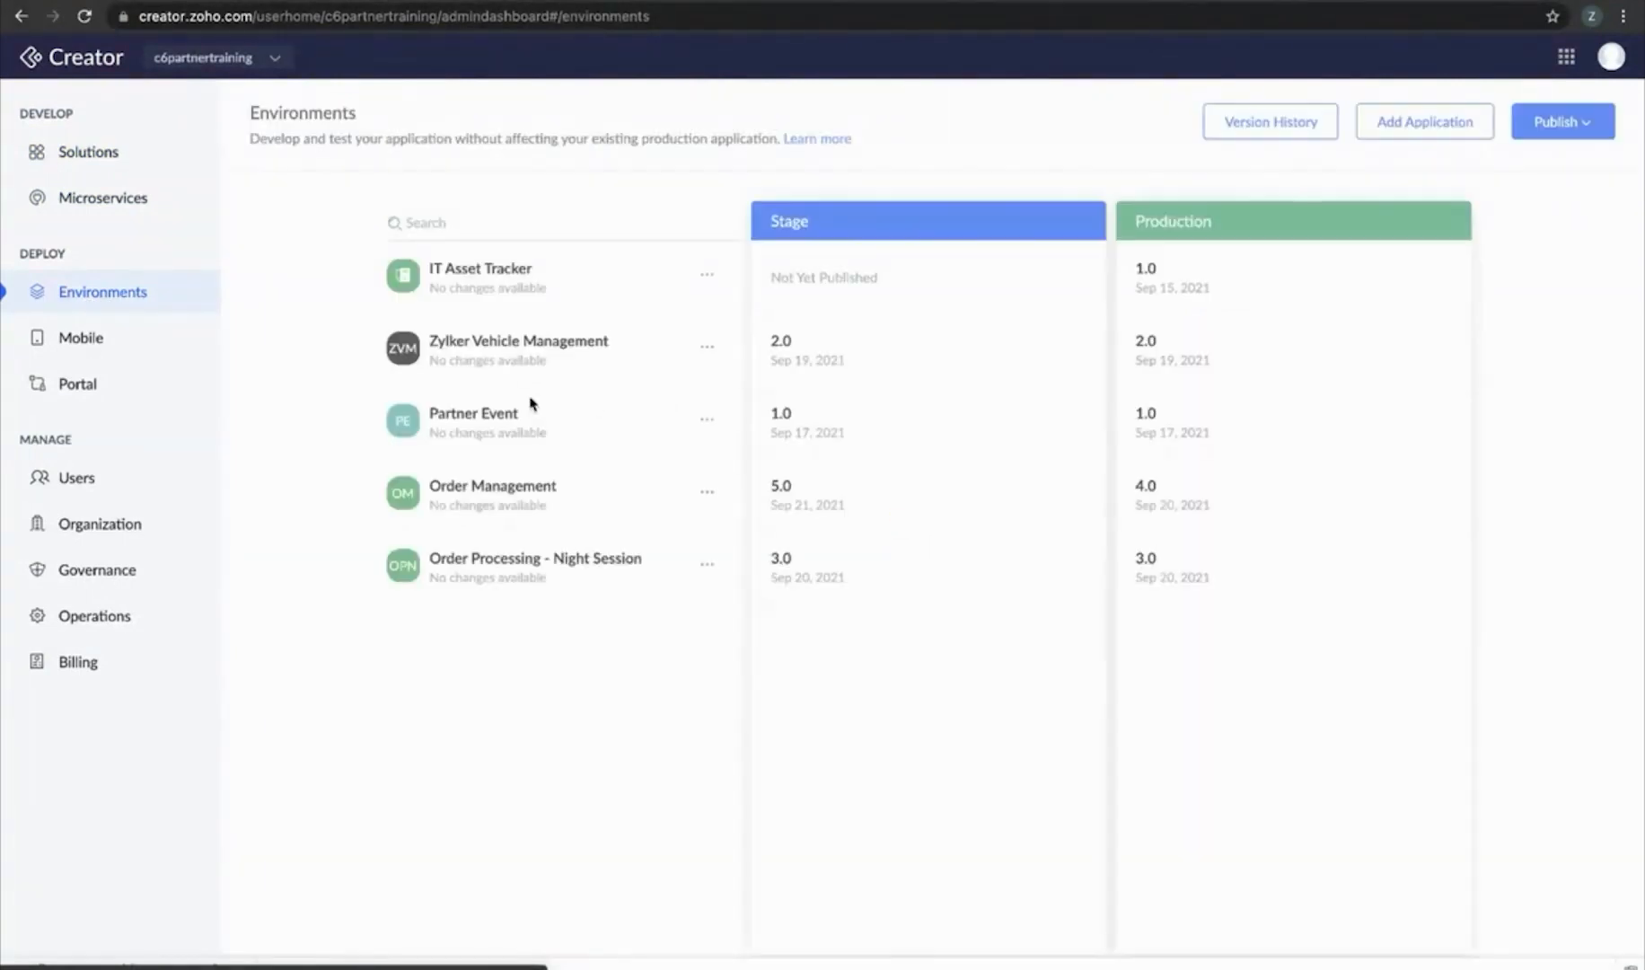
# Edit Order Processing - Night Session in development and start a new form workflow
pyautogui.click(706, 563)
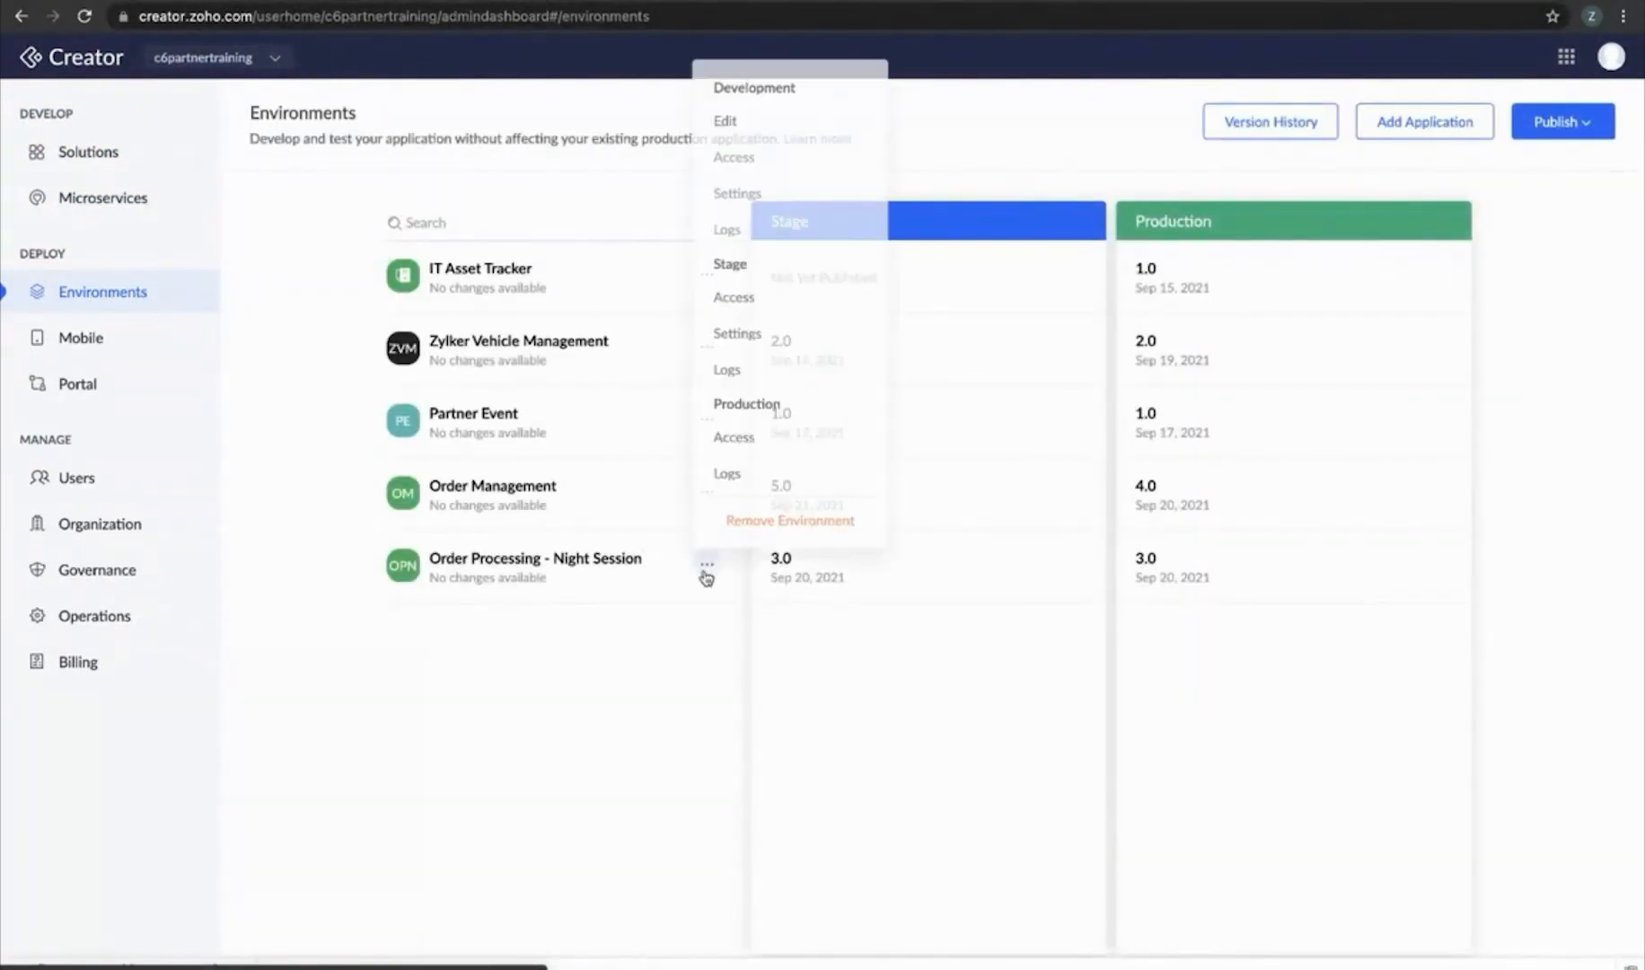
pyautogui.click(756, 134)
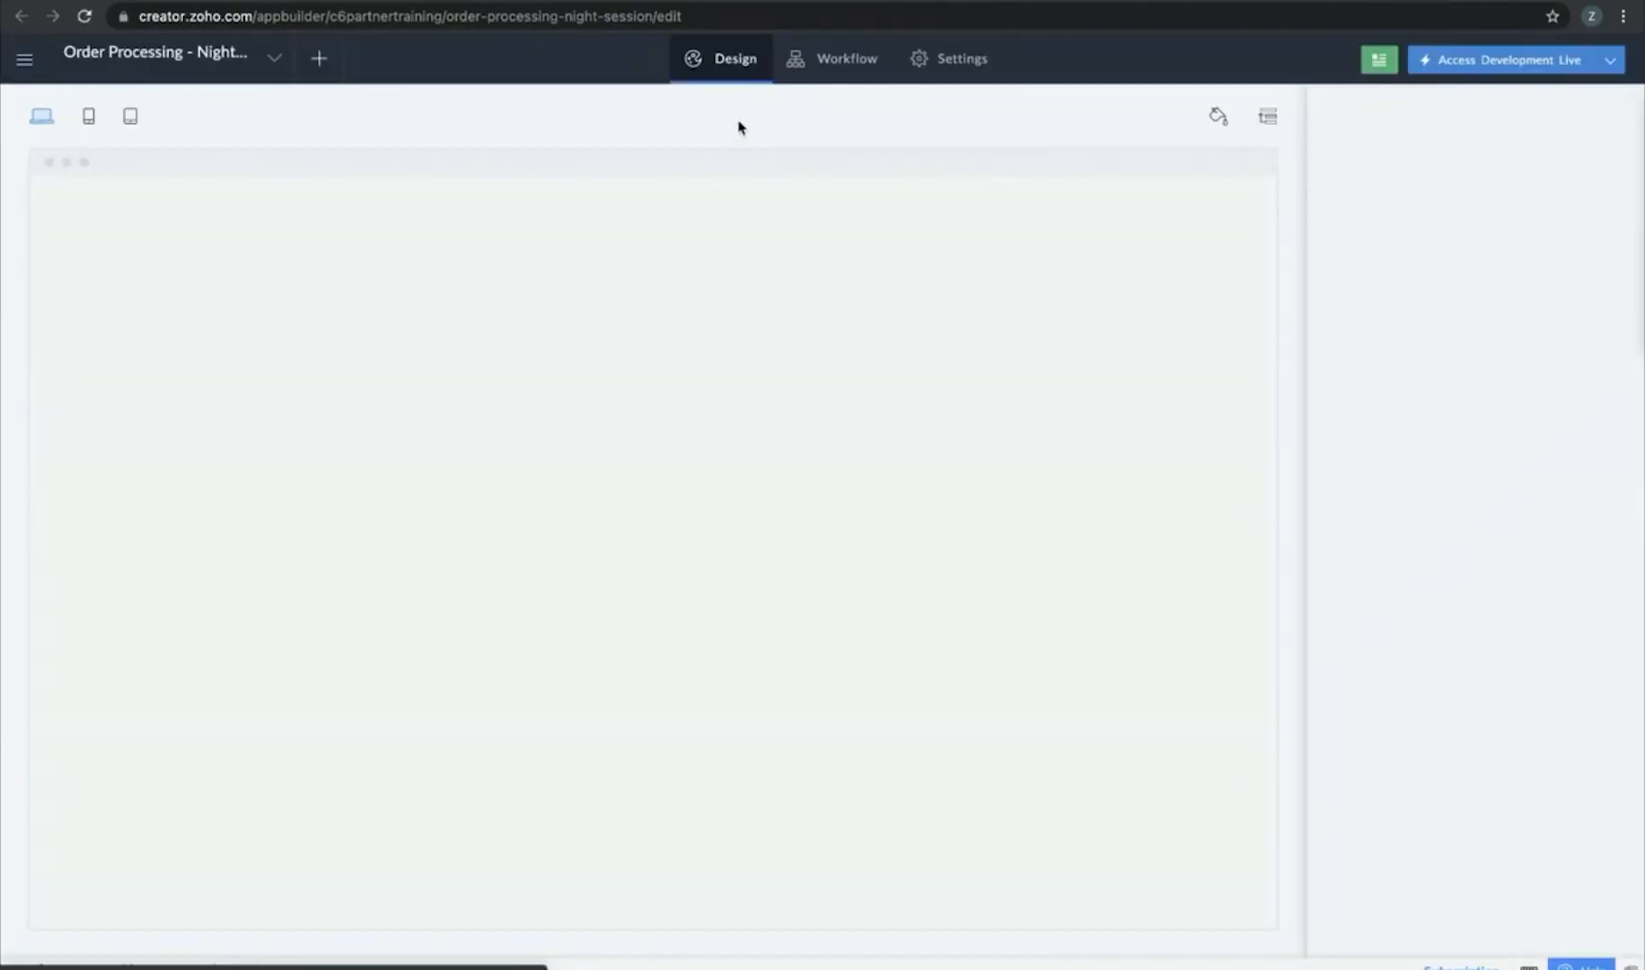
pyautogui.click(865, 71)
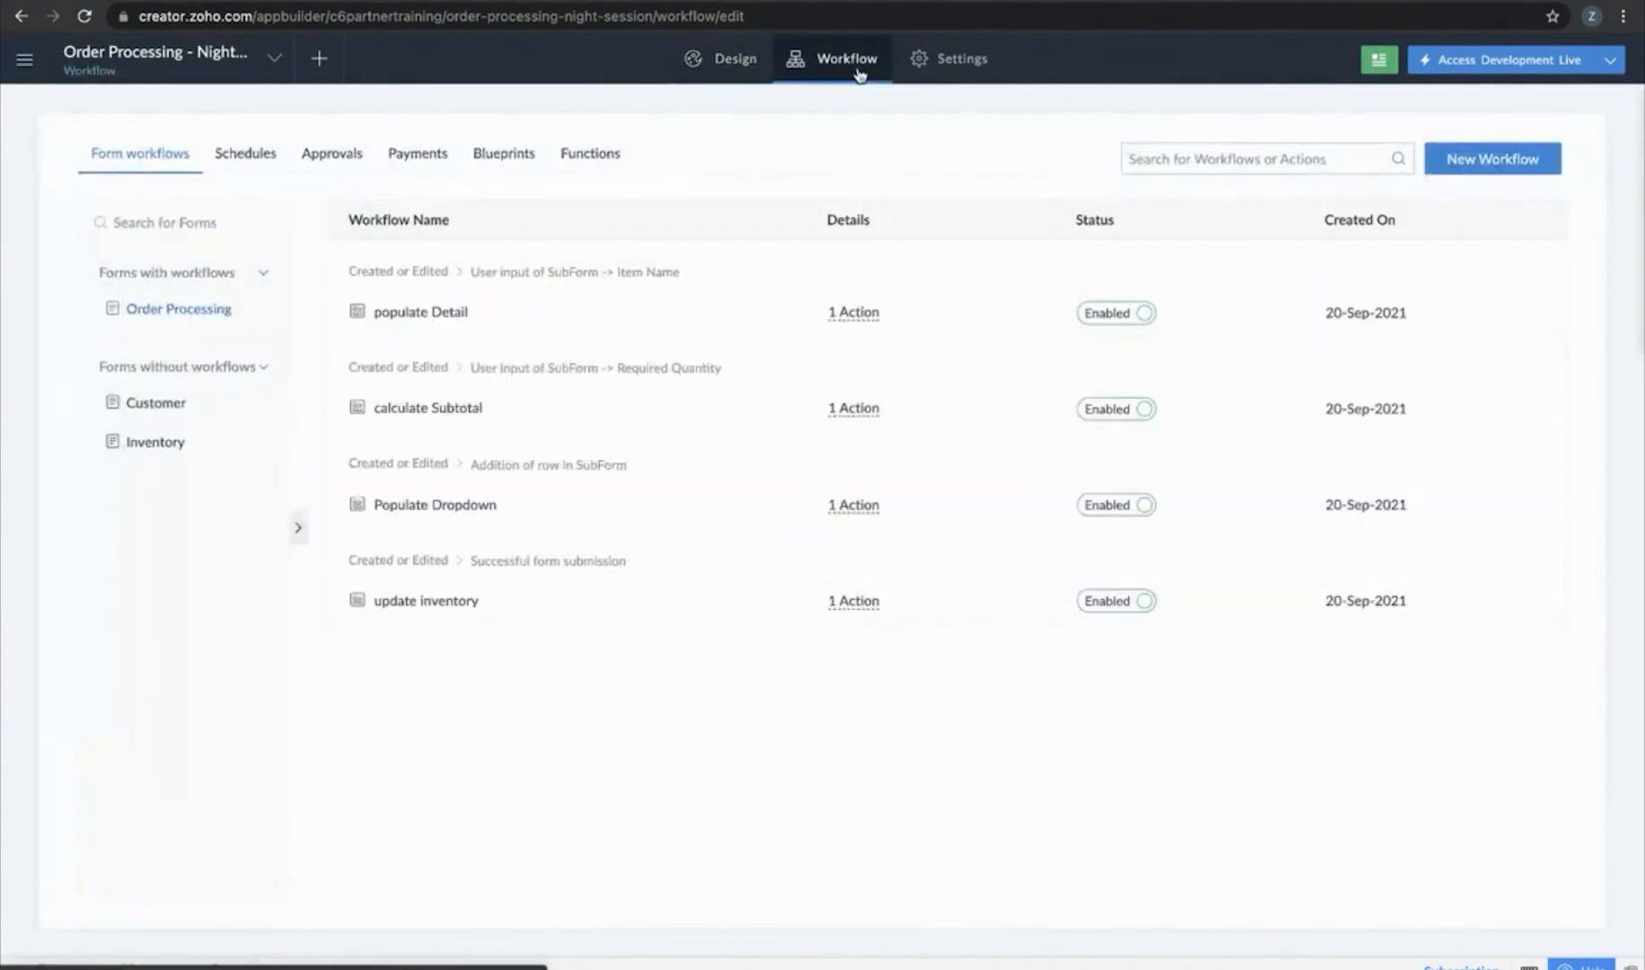
pyautogui.click(1494, 165)
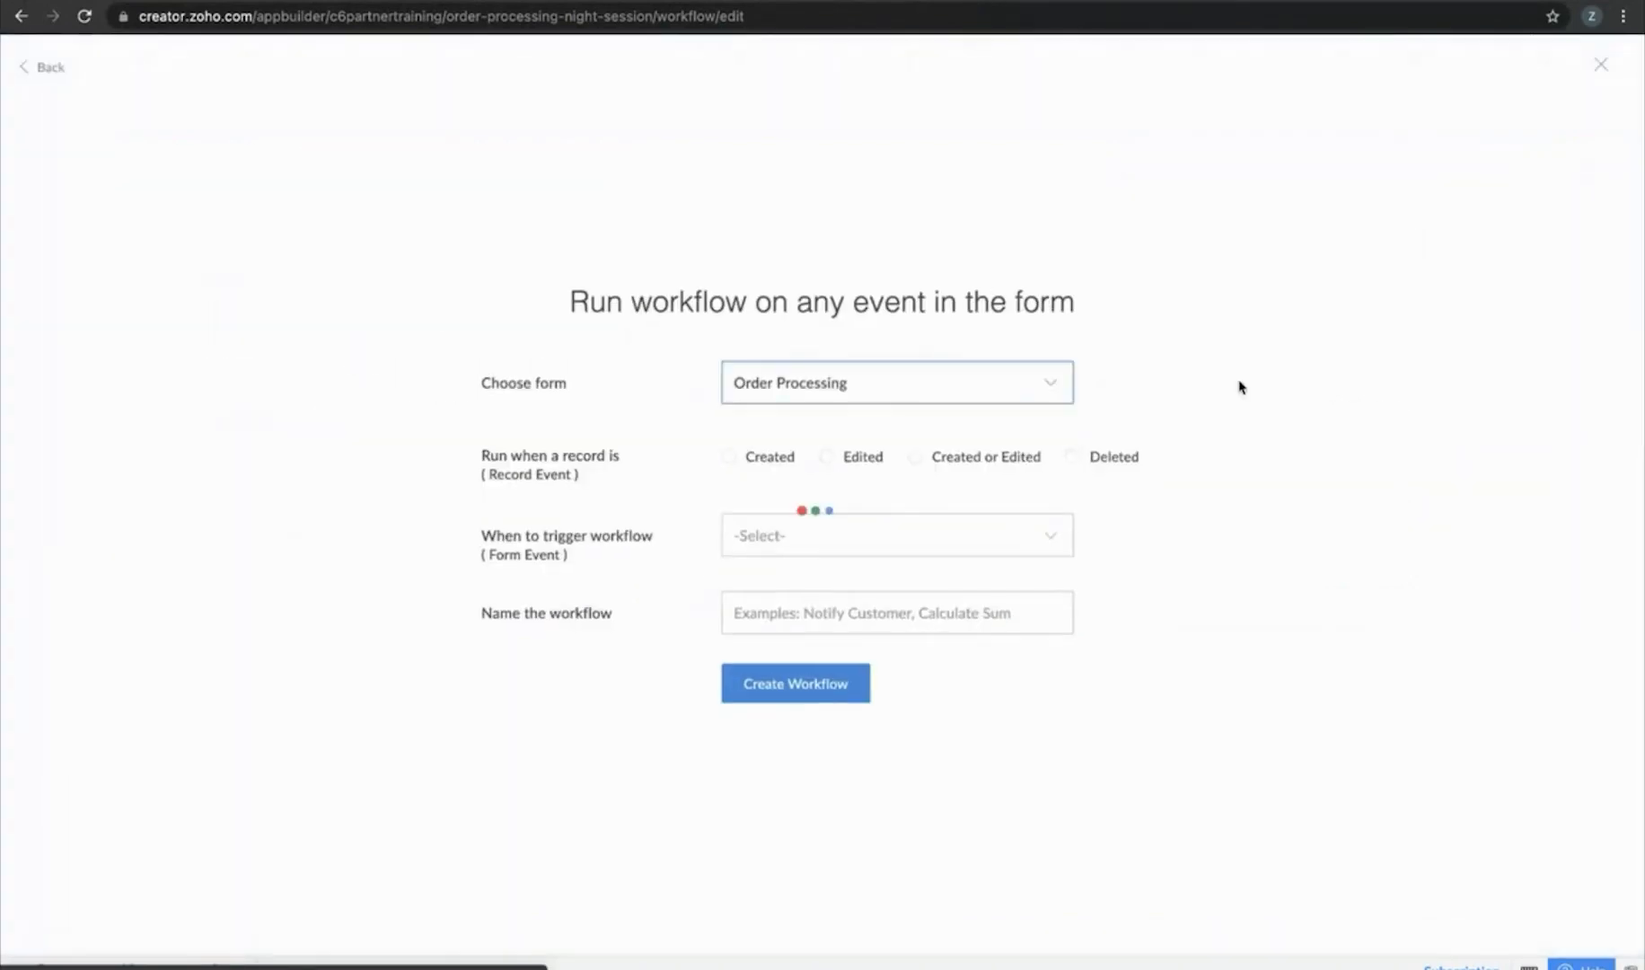
# Create the 'Trigger SMS' workflow on Created or Edited, firing on Successful form submission
pyautogui.click(961, 461)
pyautogui.click(898, 547)
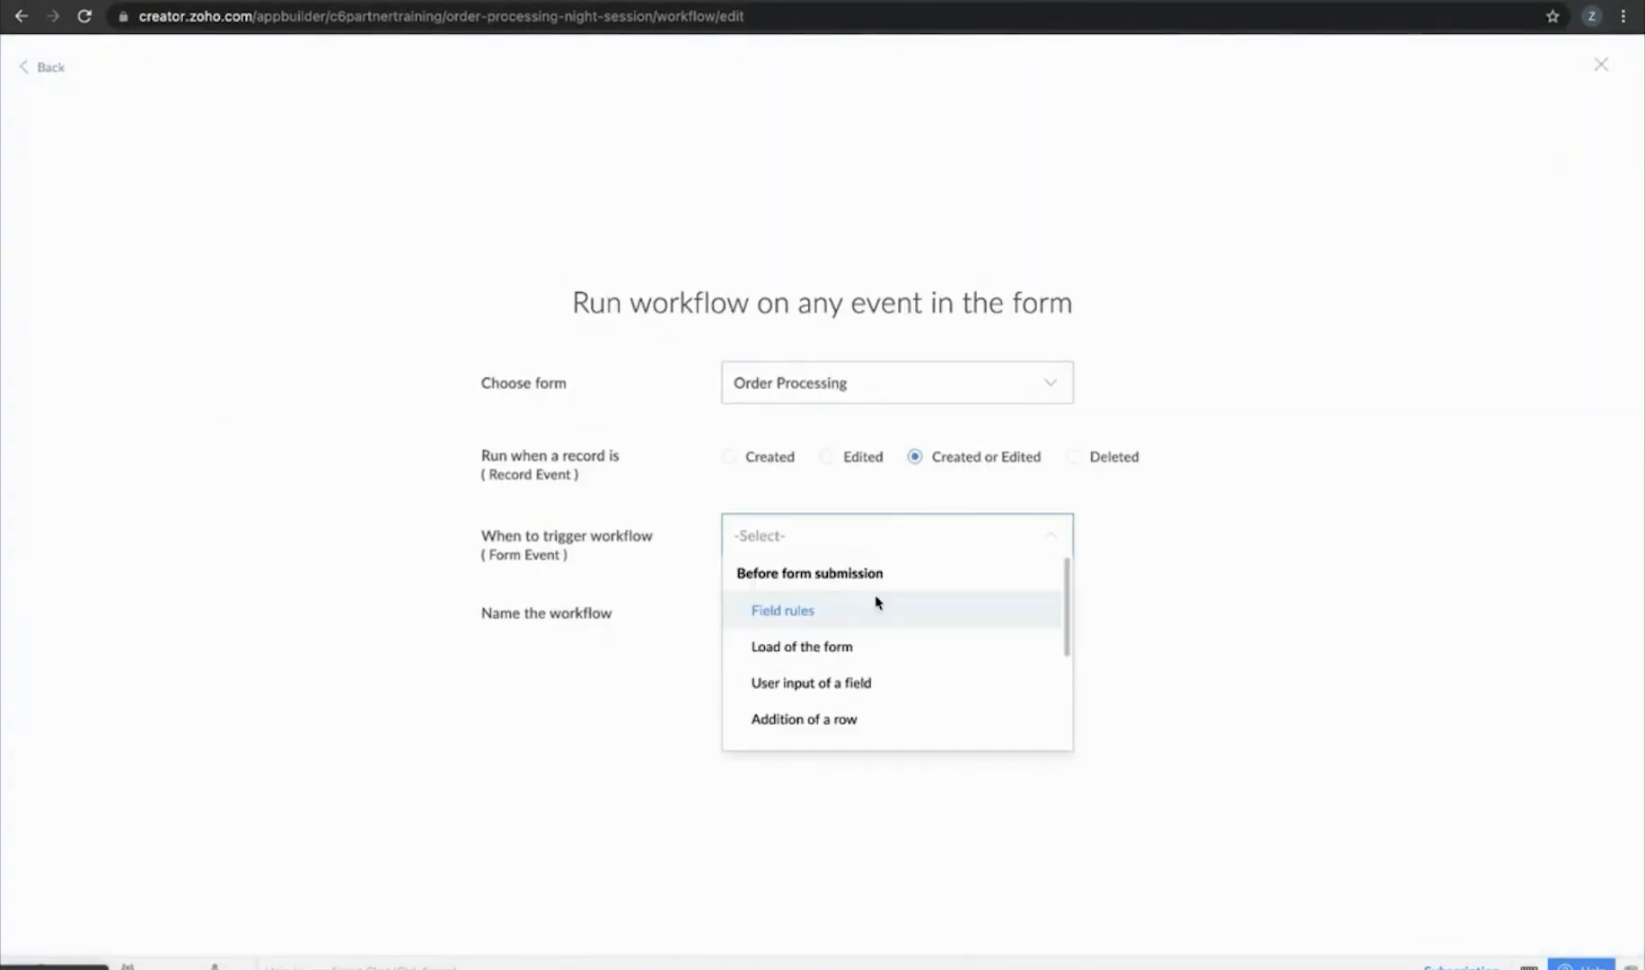
pyautogui.scroll(-3, 854, 682)
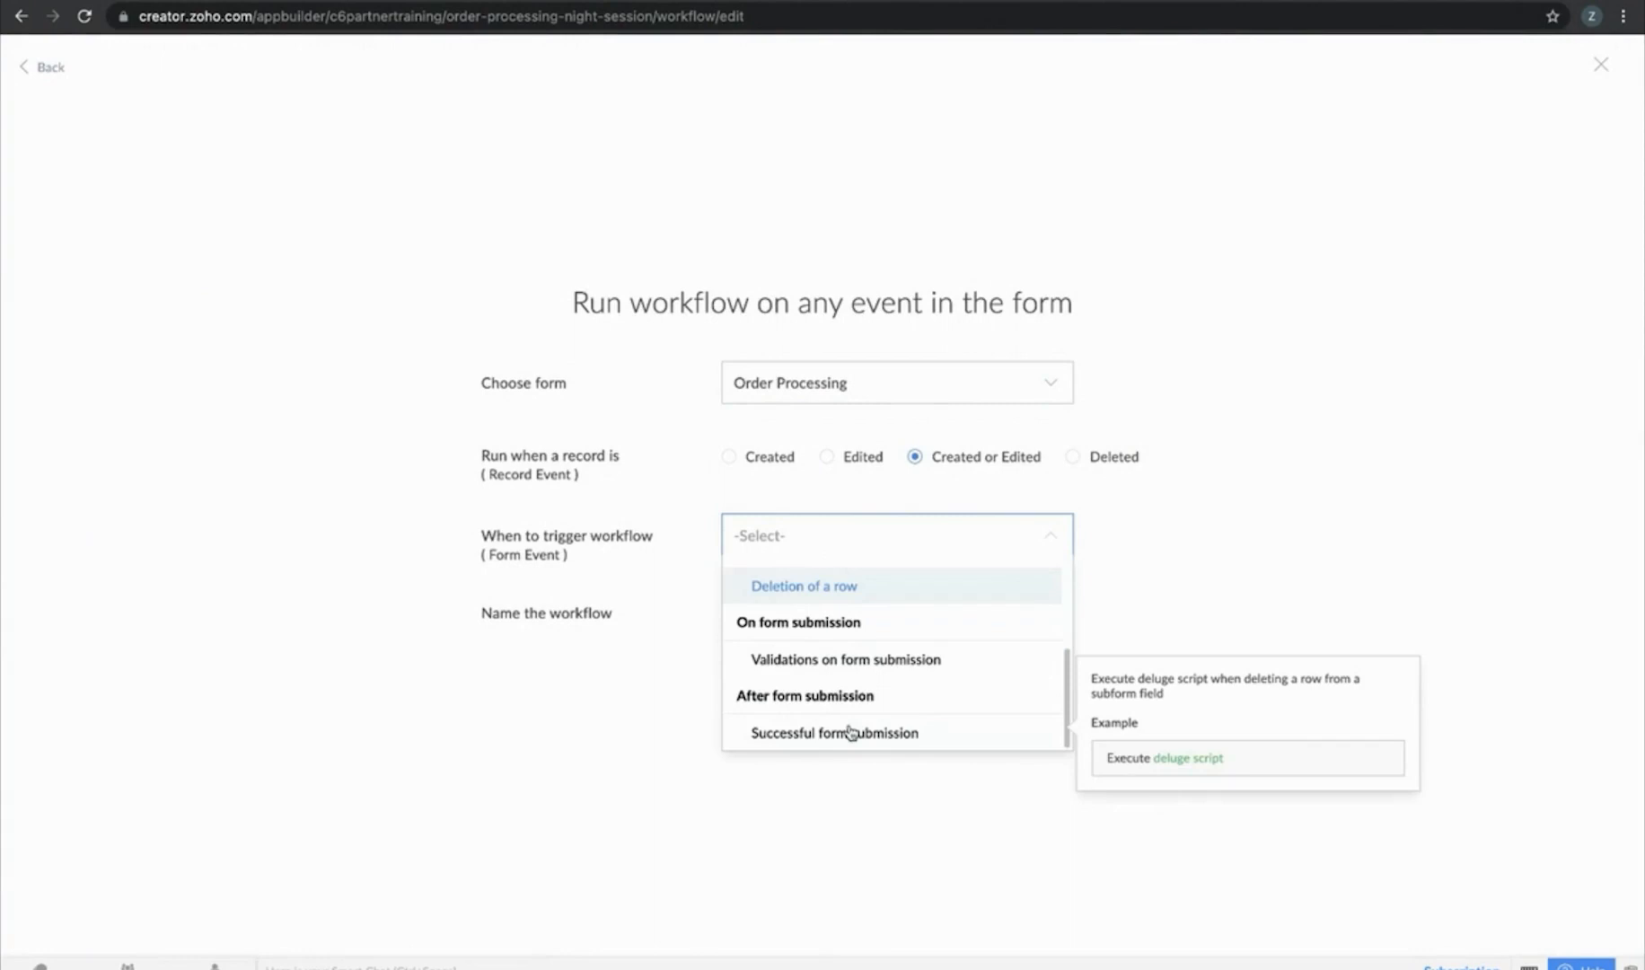
pyautogui.click(851, 733)
pyautogui.click(881, 614)
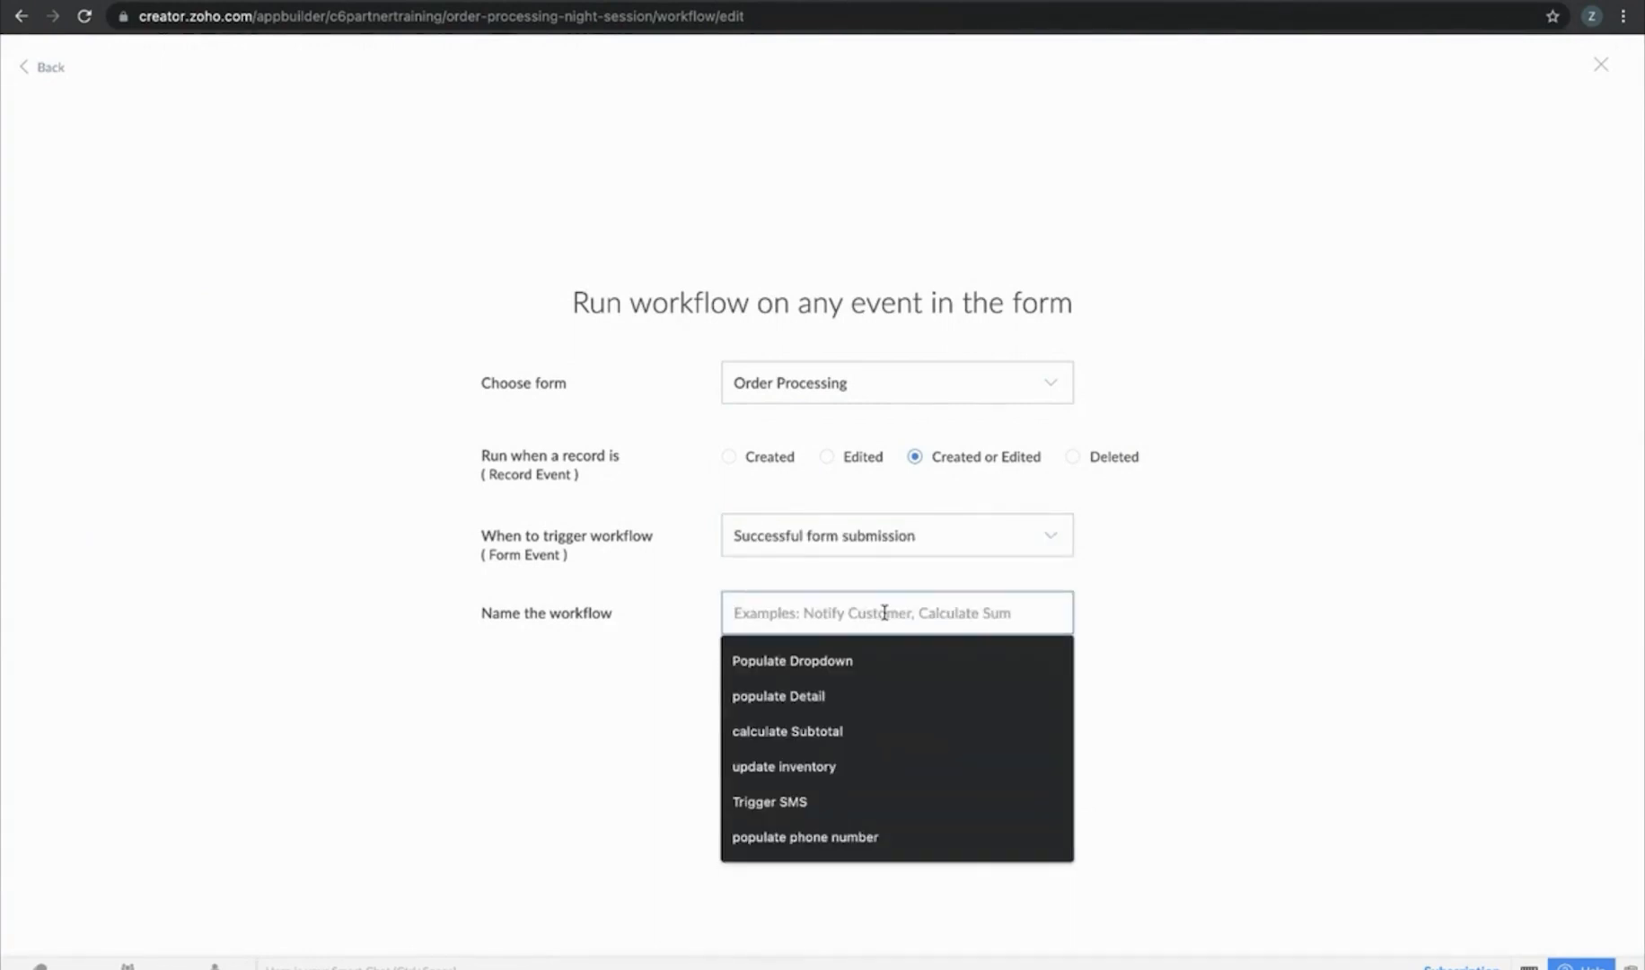
pyautogui.write('Trigger SMS')
pyautogui.click(830, 693)
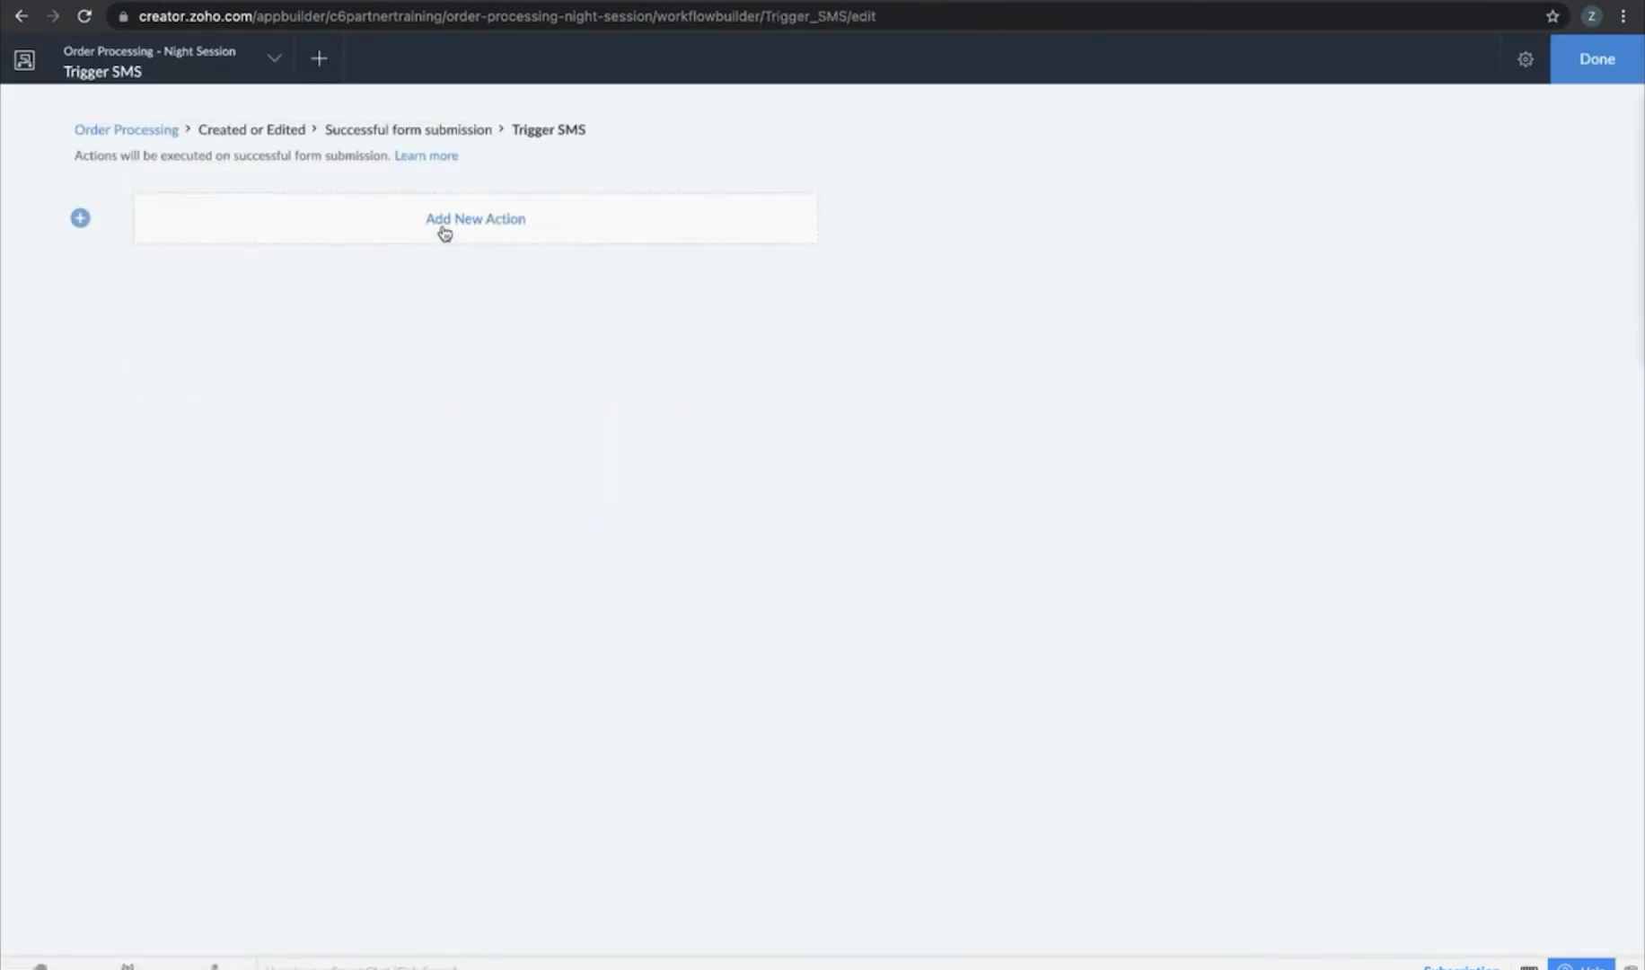
# Begin a Notification > Send SMS action, then switch to the Environments dashboard
pyautogui.click(445, 232)
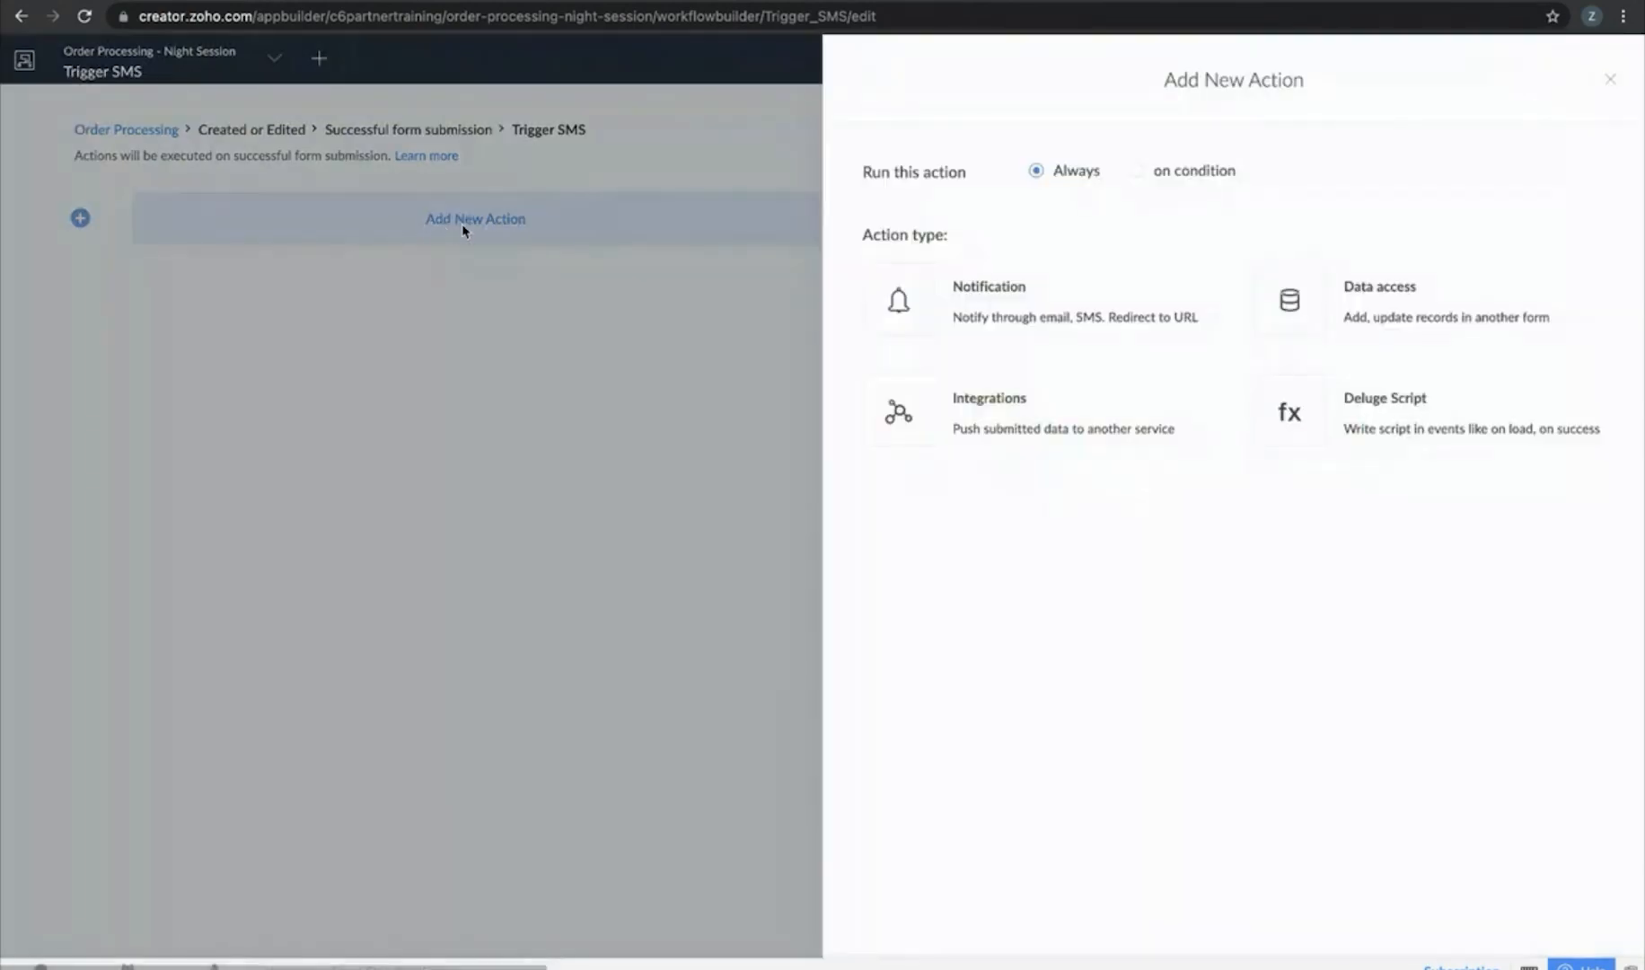
pyautogui.click(1117, 305)
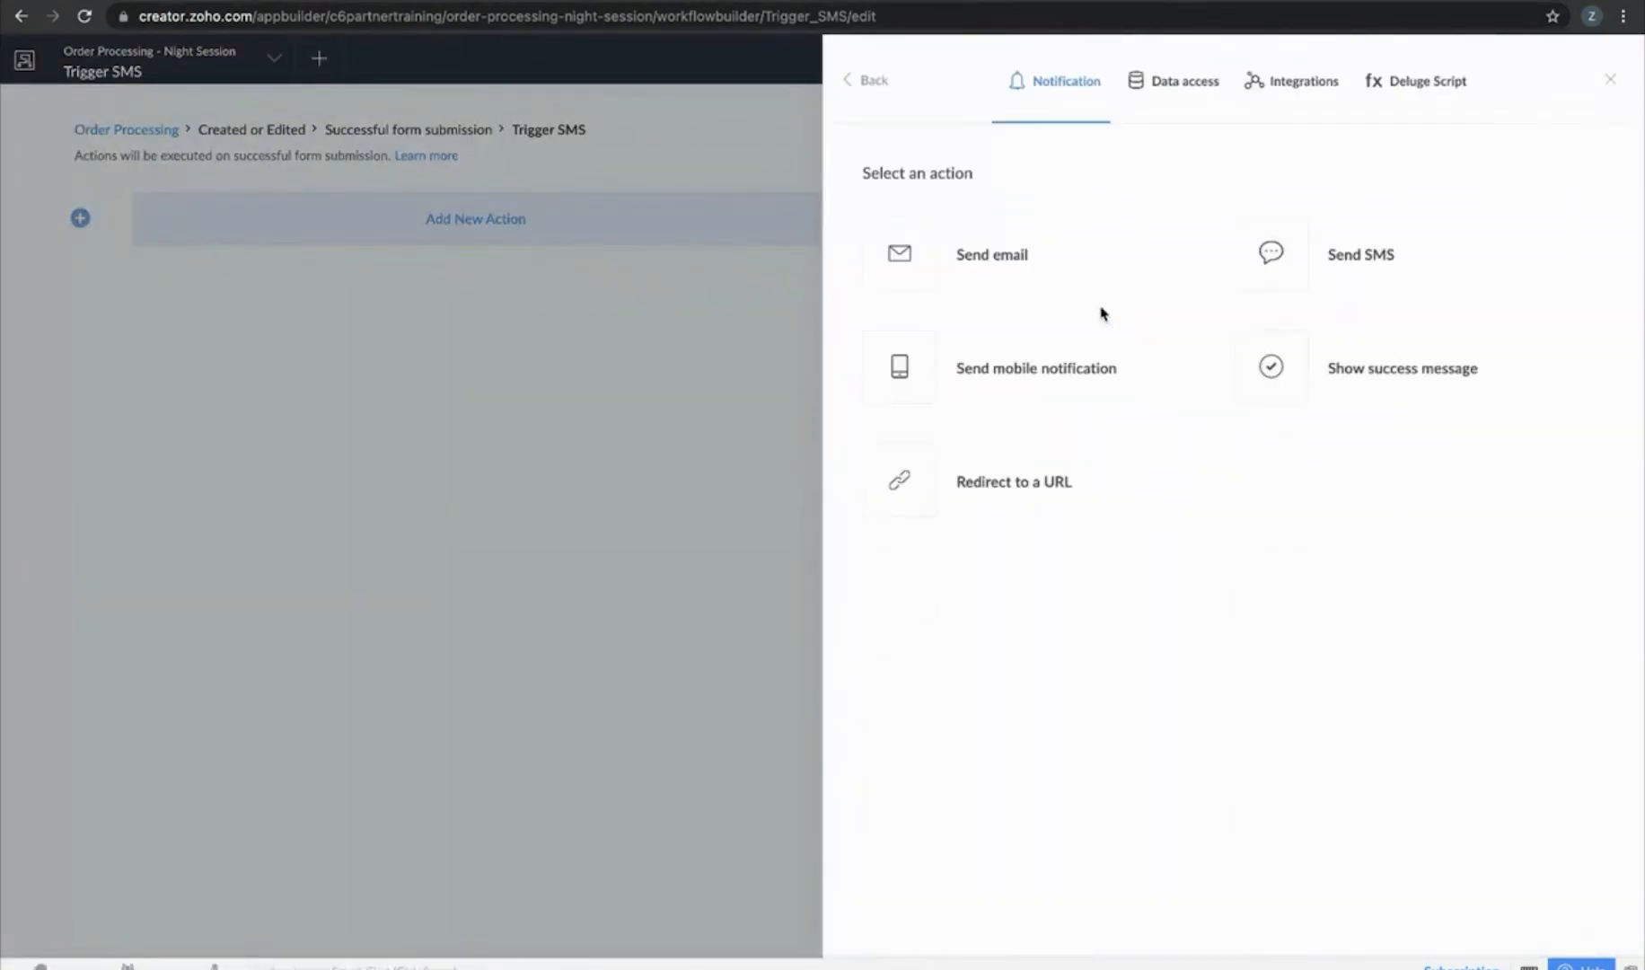
pyautogui.click(1339, 276)
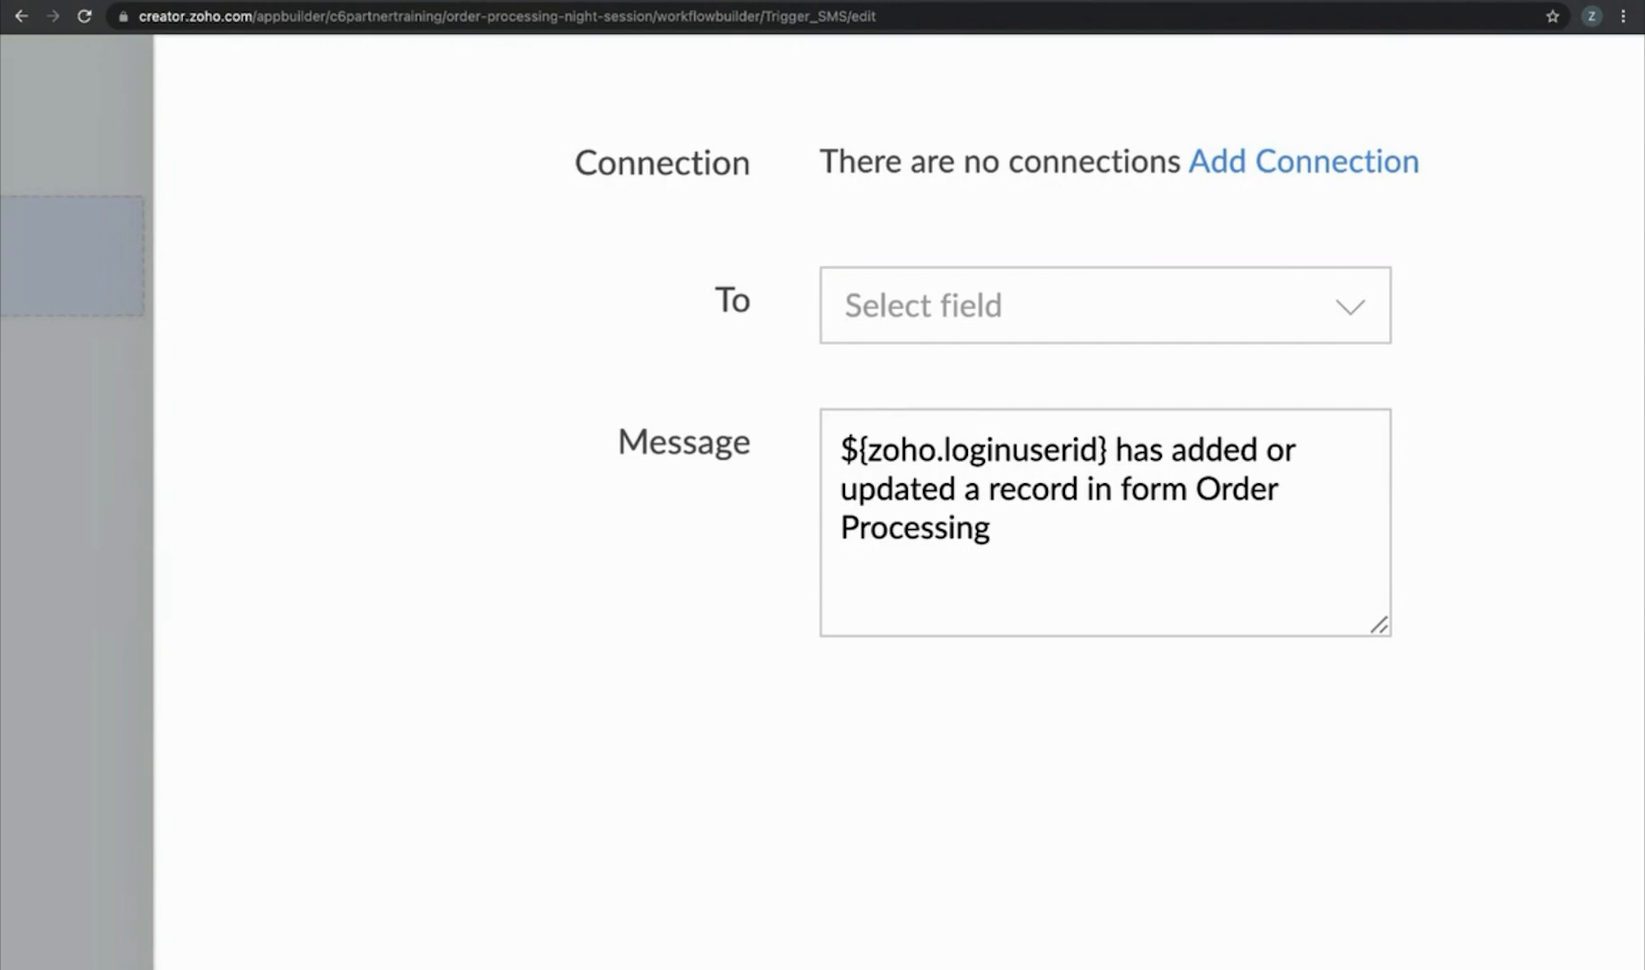
pyautogui.click(1057, 560)
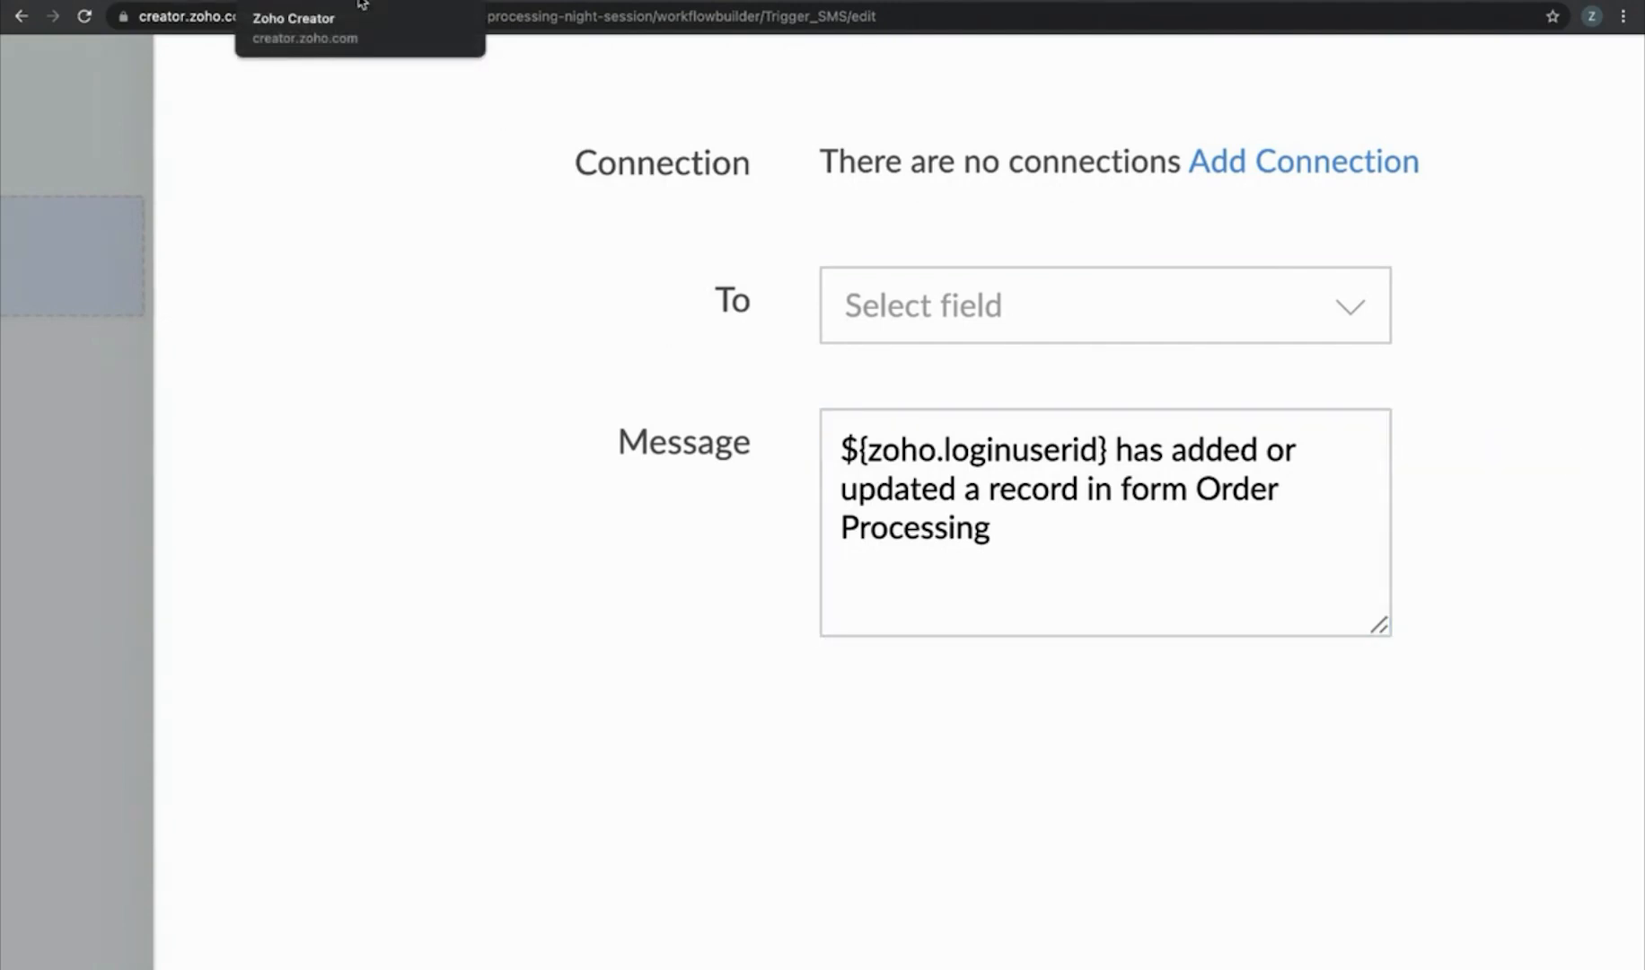
pyautogui.click(359, 5)
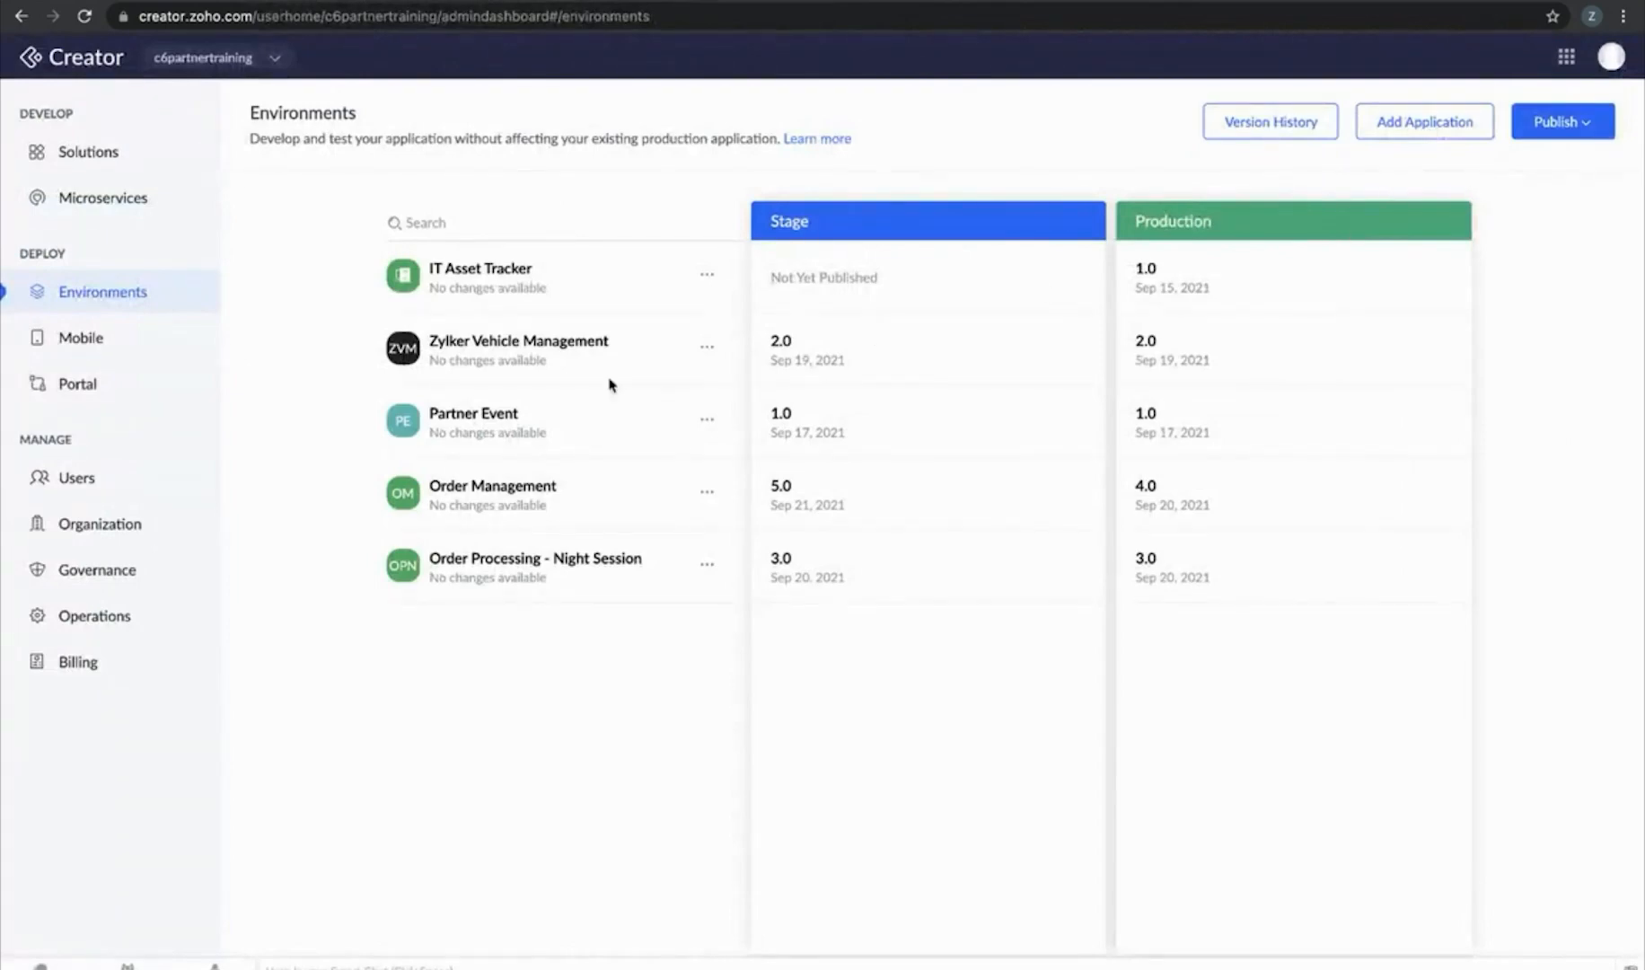
# Turn on Order Management access to the Twilio Demo connection and cancel the pending Send SMS action
pyautogui.click(102, 197)
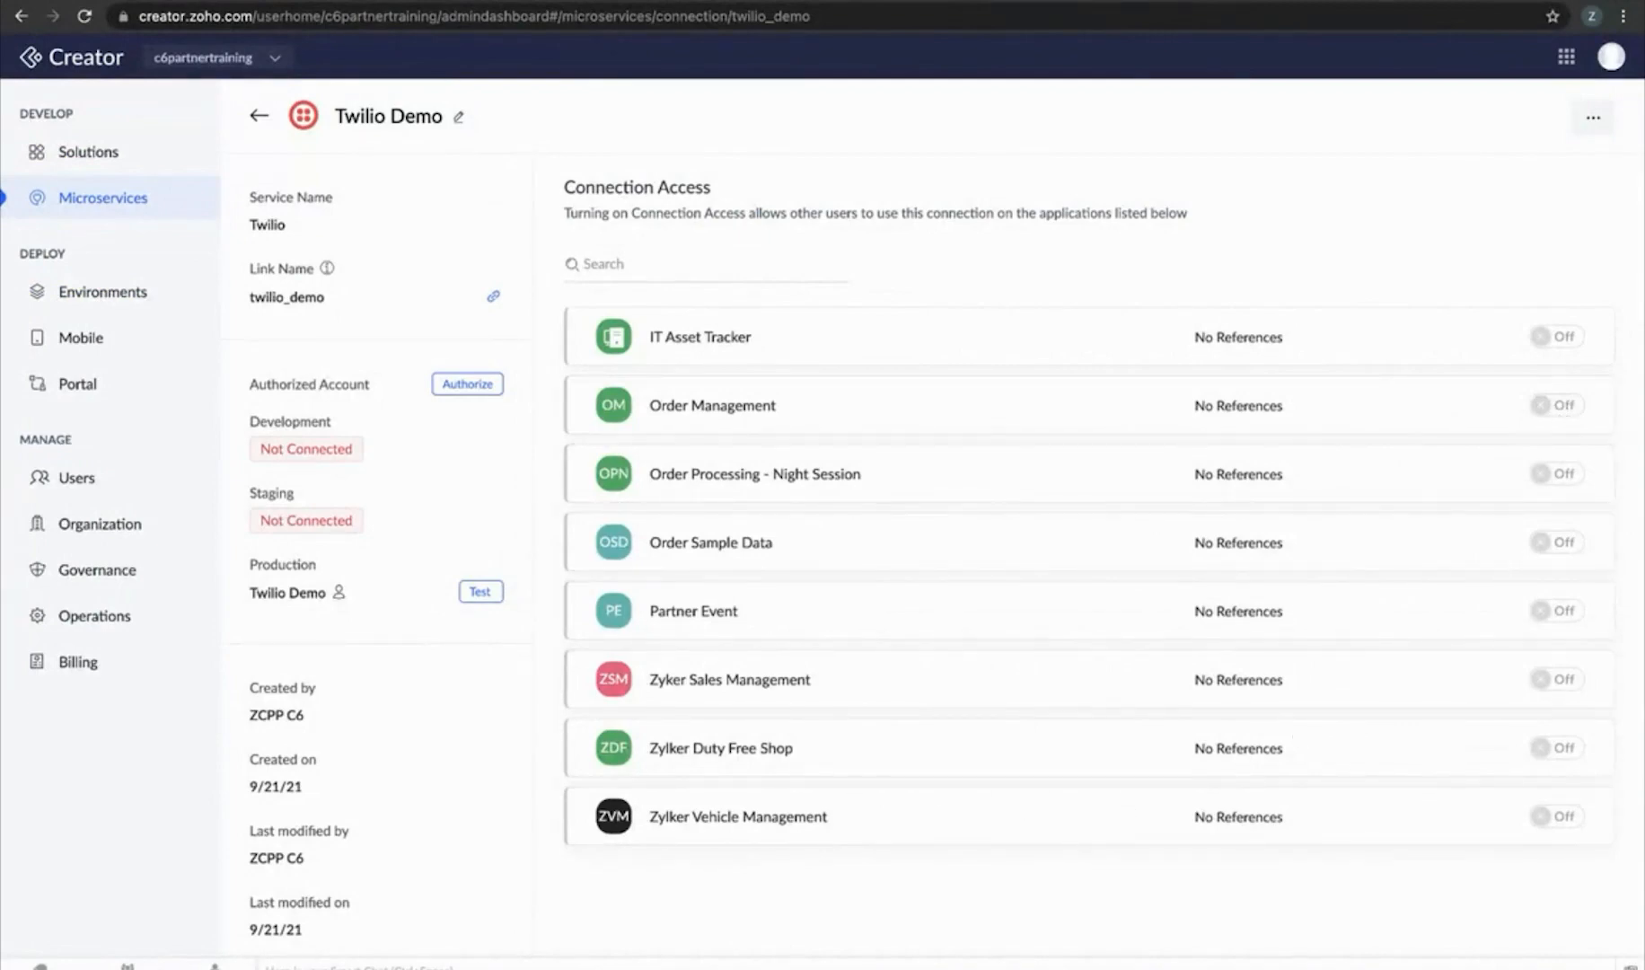
pyautogui.click(1559, 406)
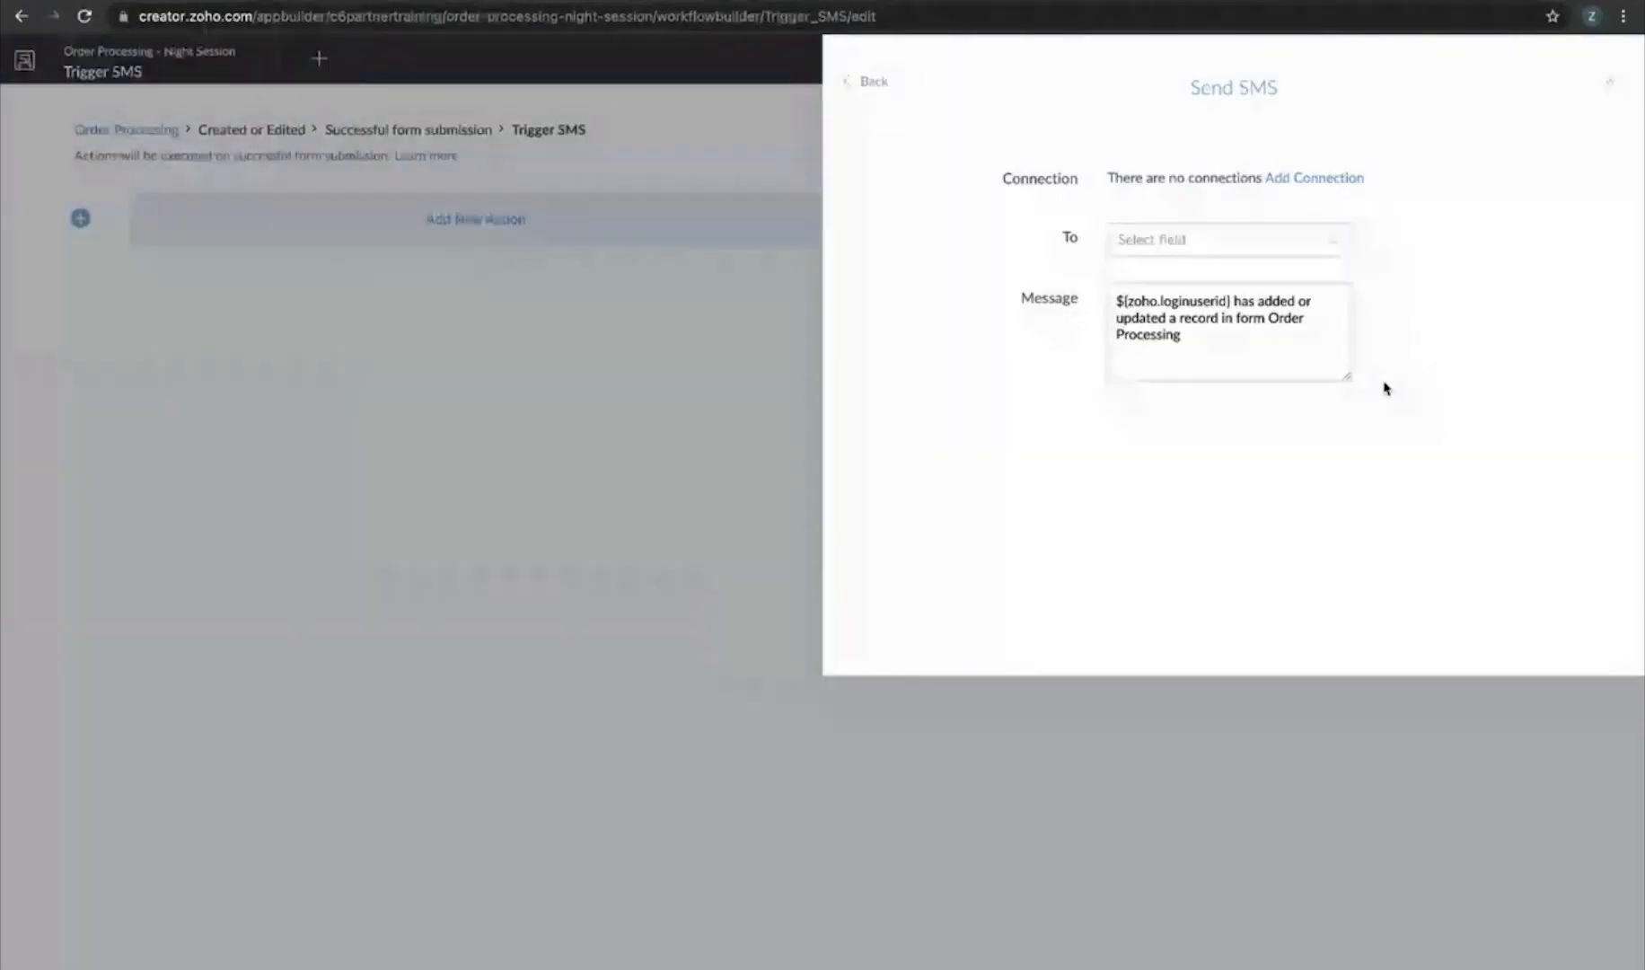
pyautogui.click(1578, 932)
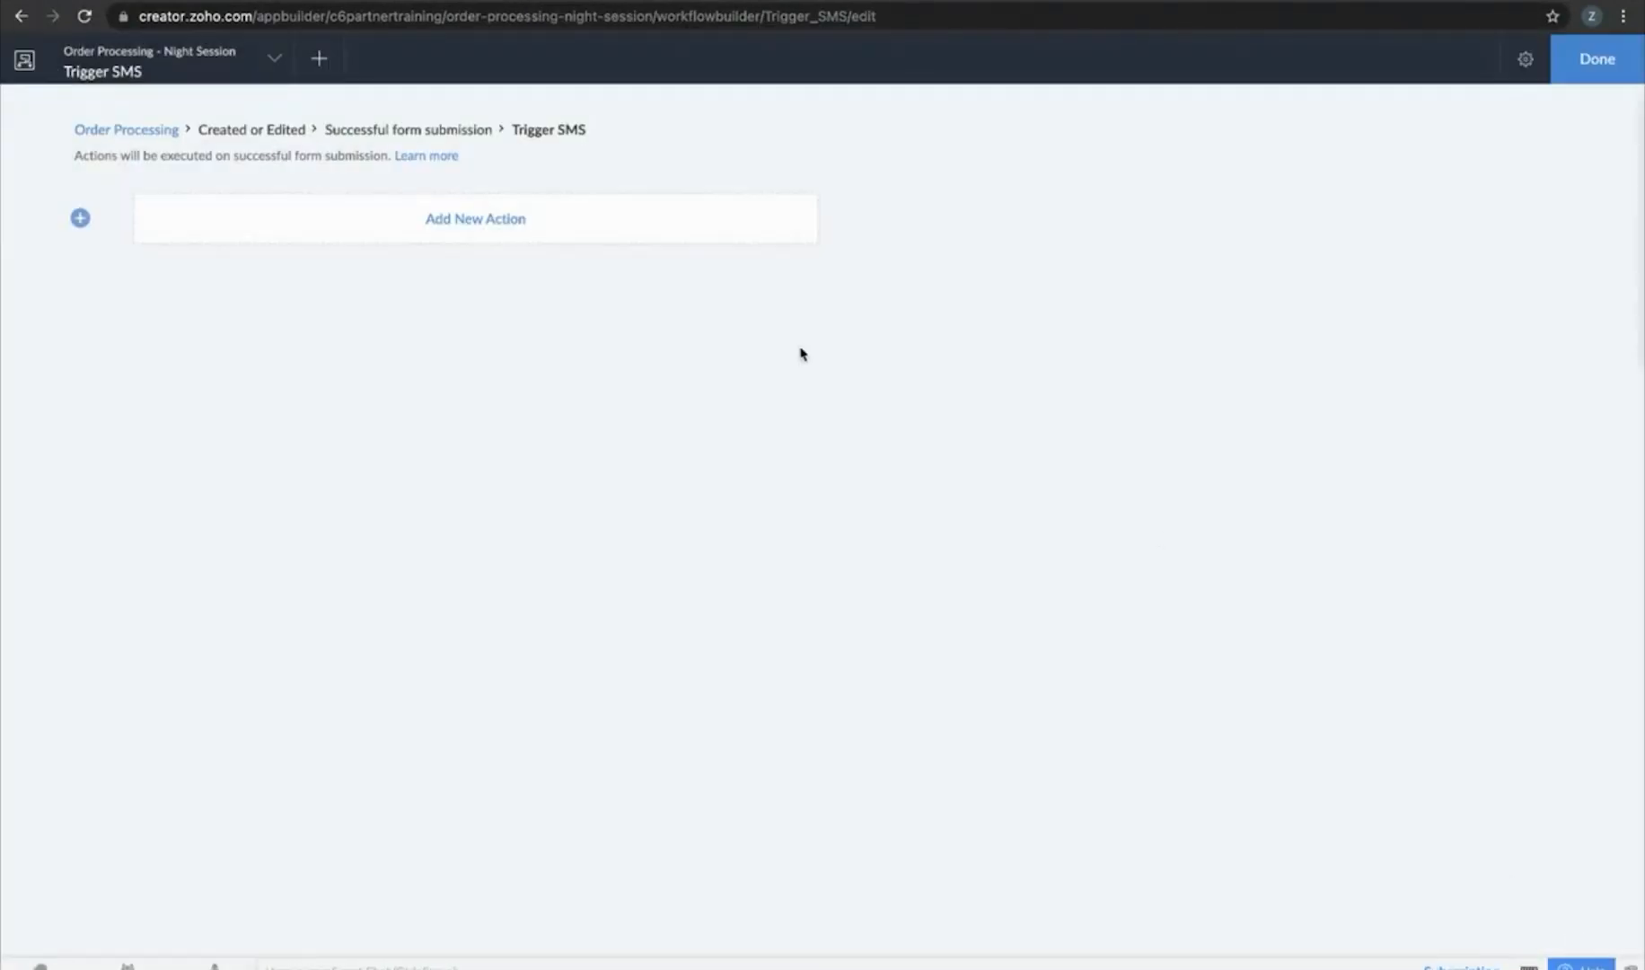
# Retry adding a Notification > Send SMS action, reloading the workflow builder before the final attempt
pyautogui.click(480, 207)
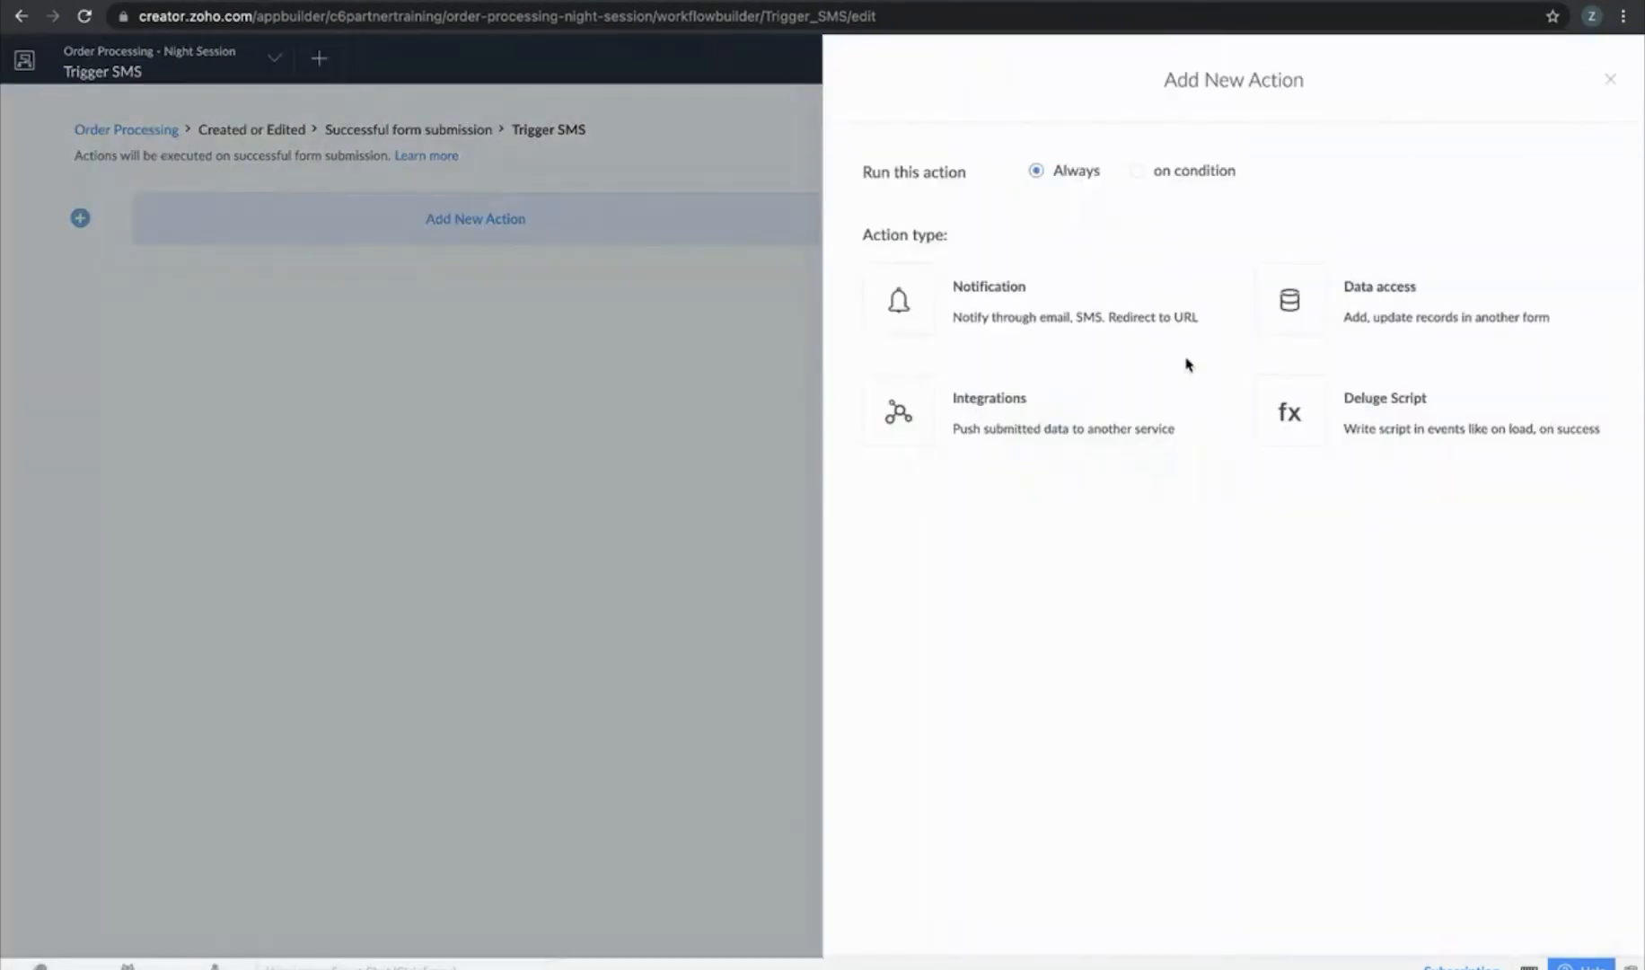
pyautogui.click(1035, 301)
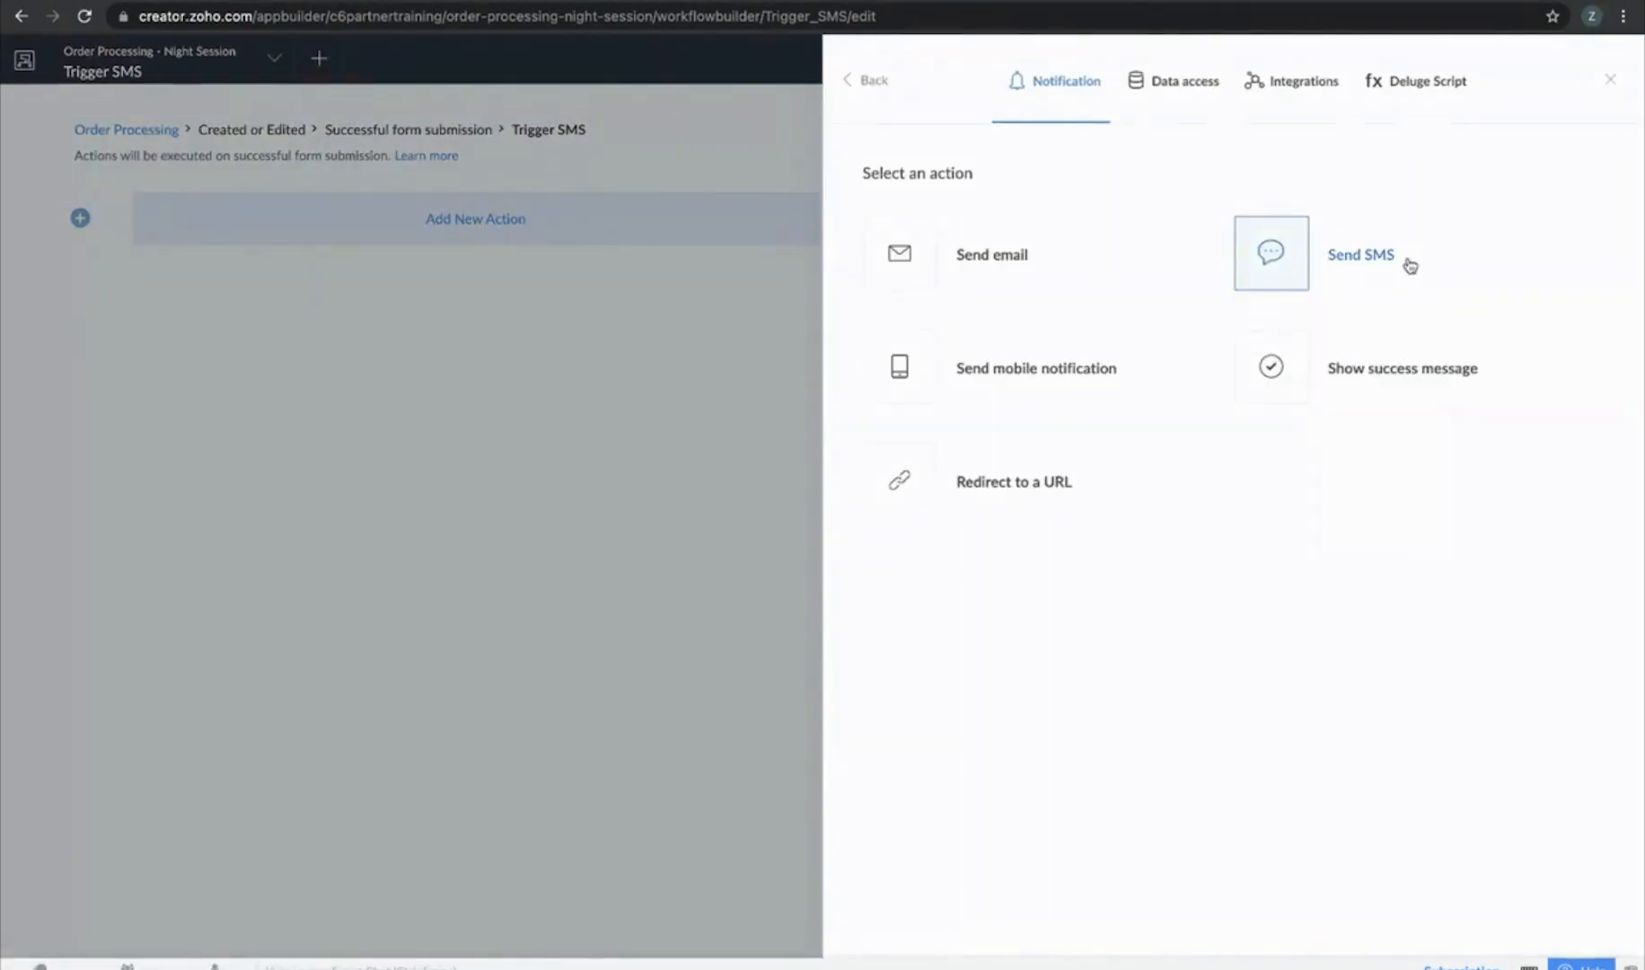
pyautogui.click(1410, 266)
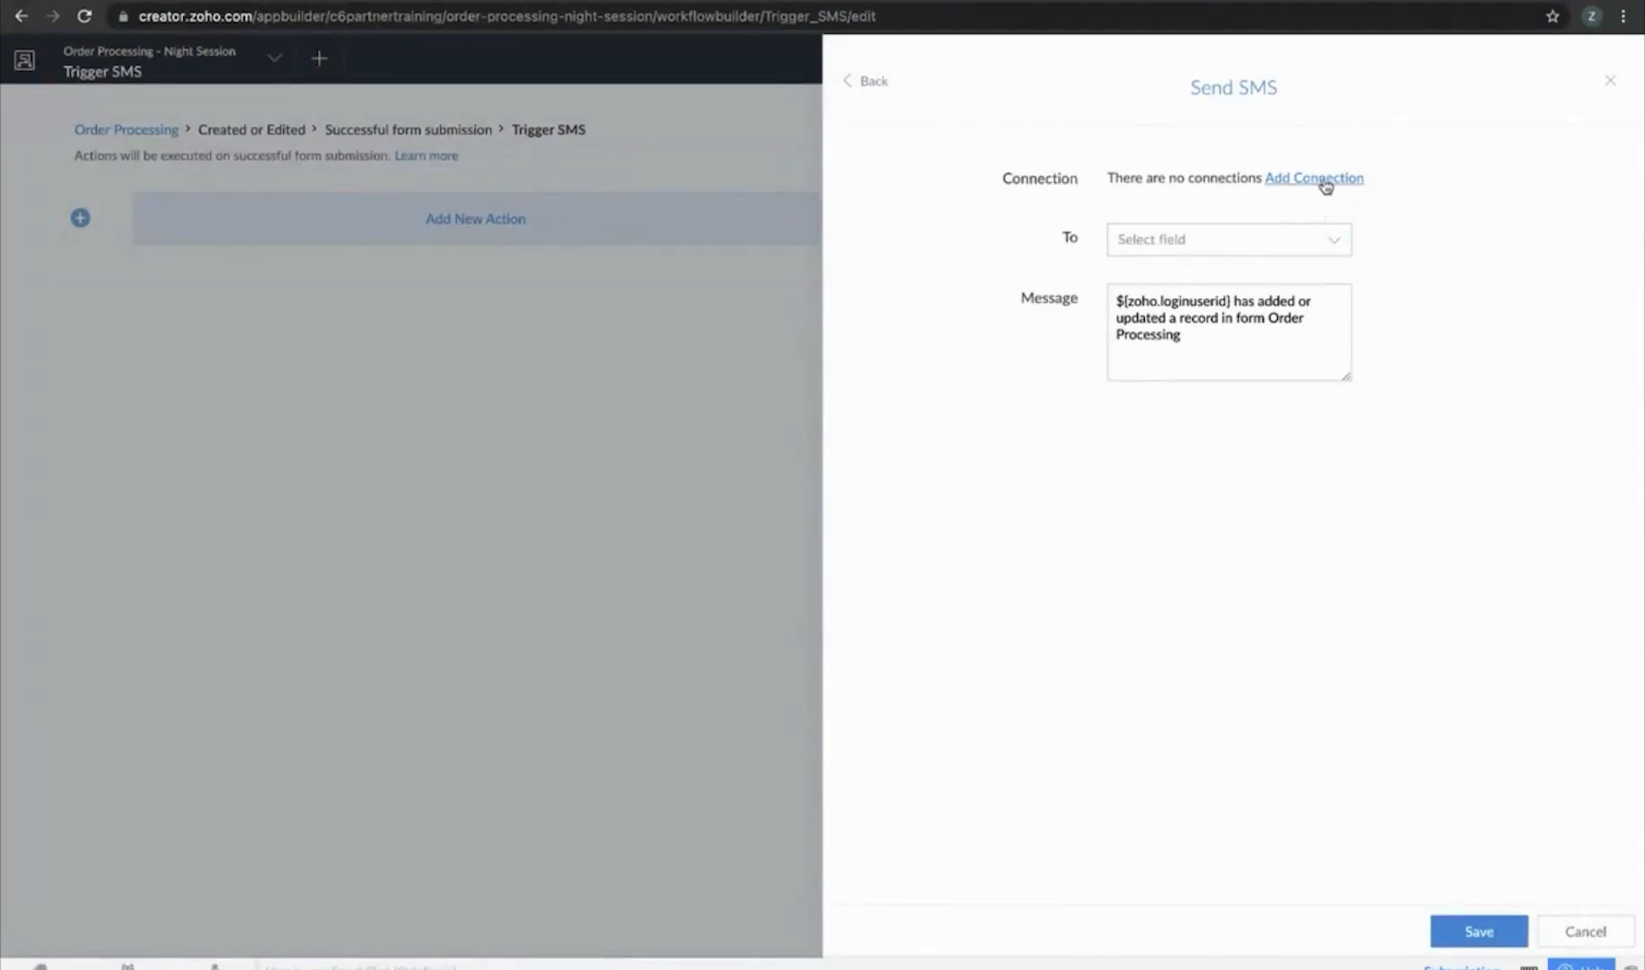
pyautogui.click(1610, 80)
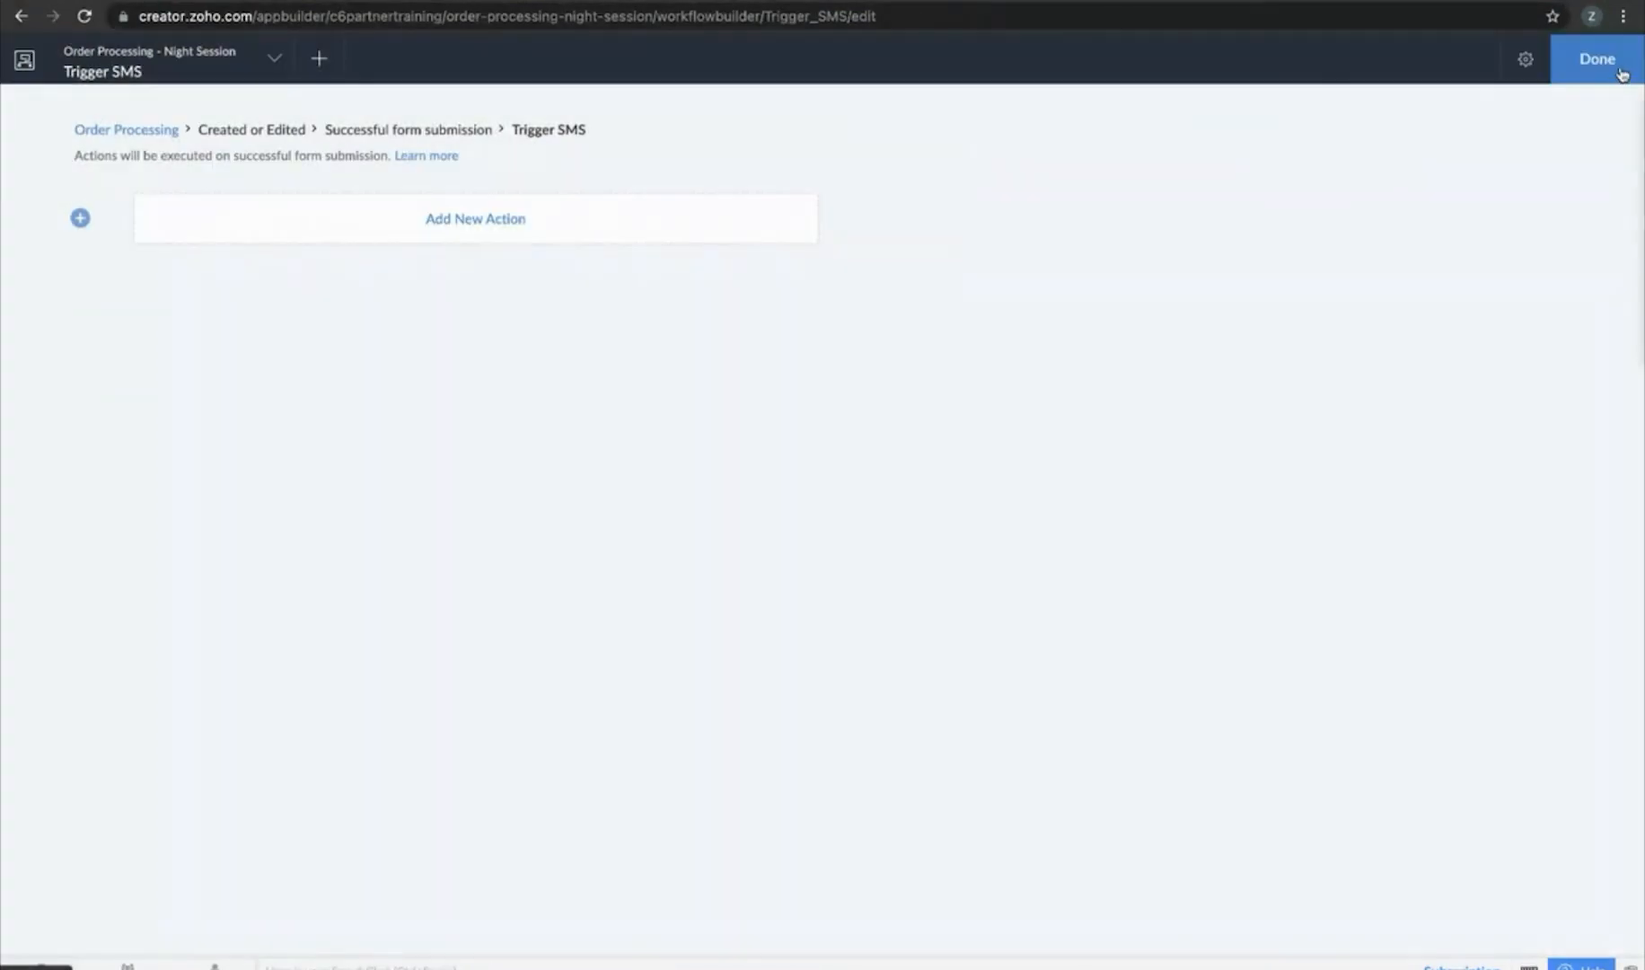
pyautogui.click(91, 18)
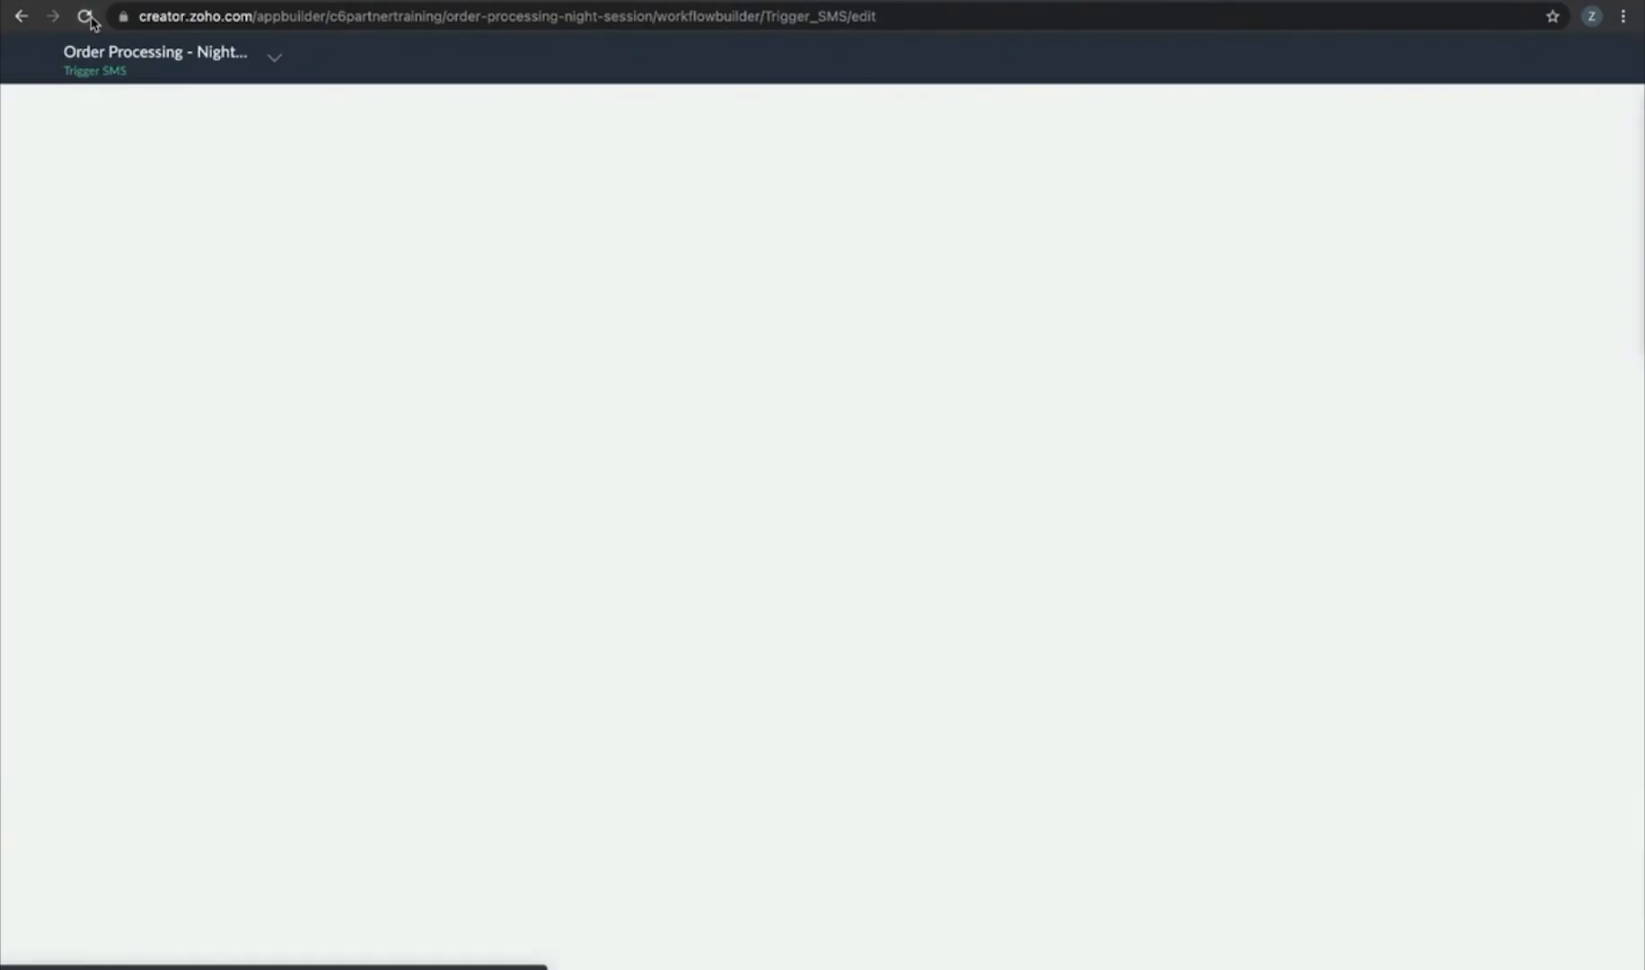
pyautogui.click(486, 225)
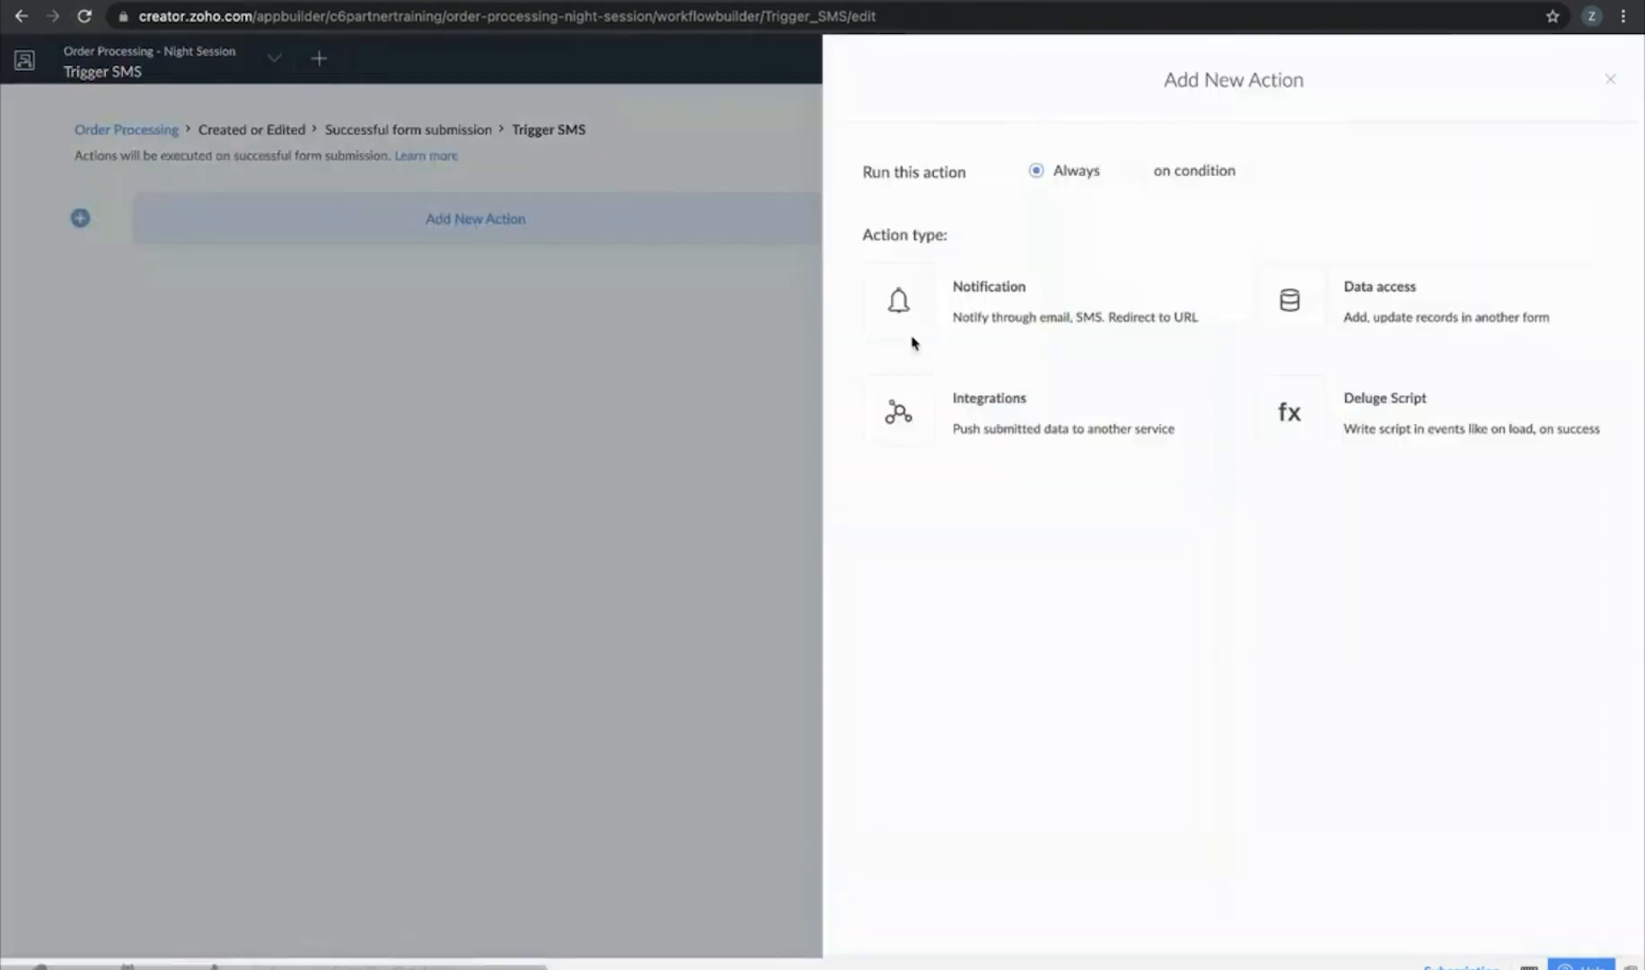
pyautogui.click(1098, 301)
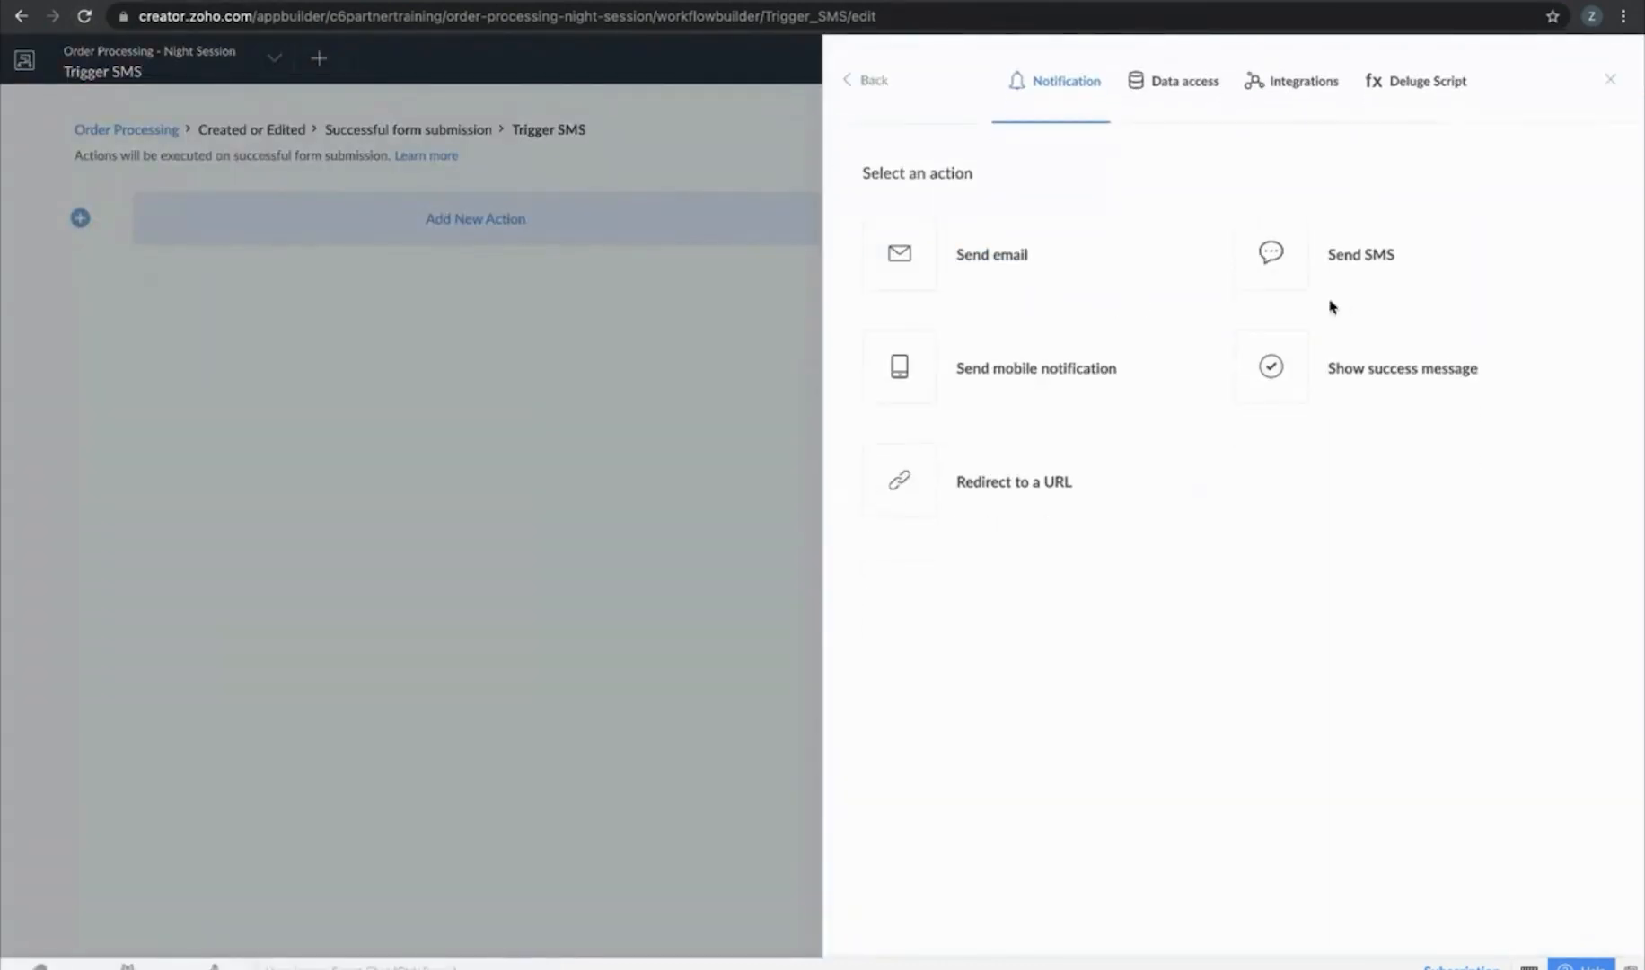
pyautogui.click(1359, 263)
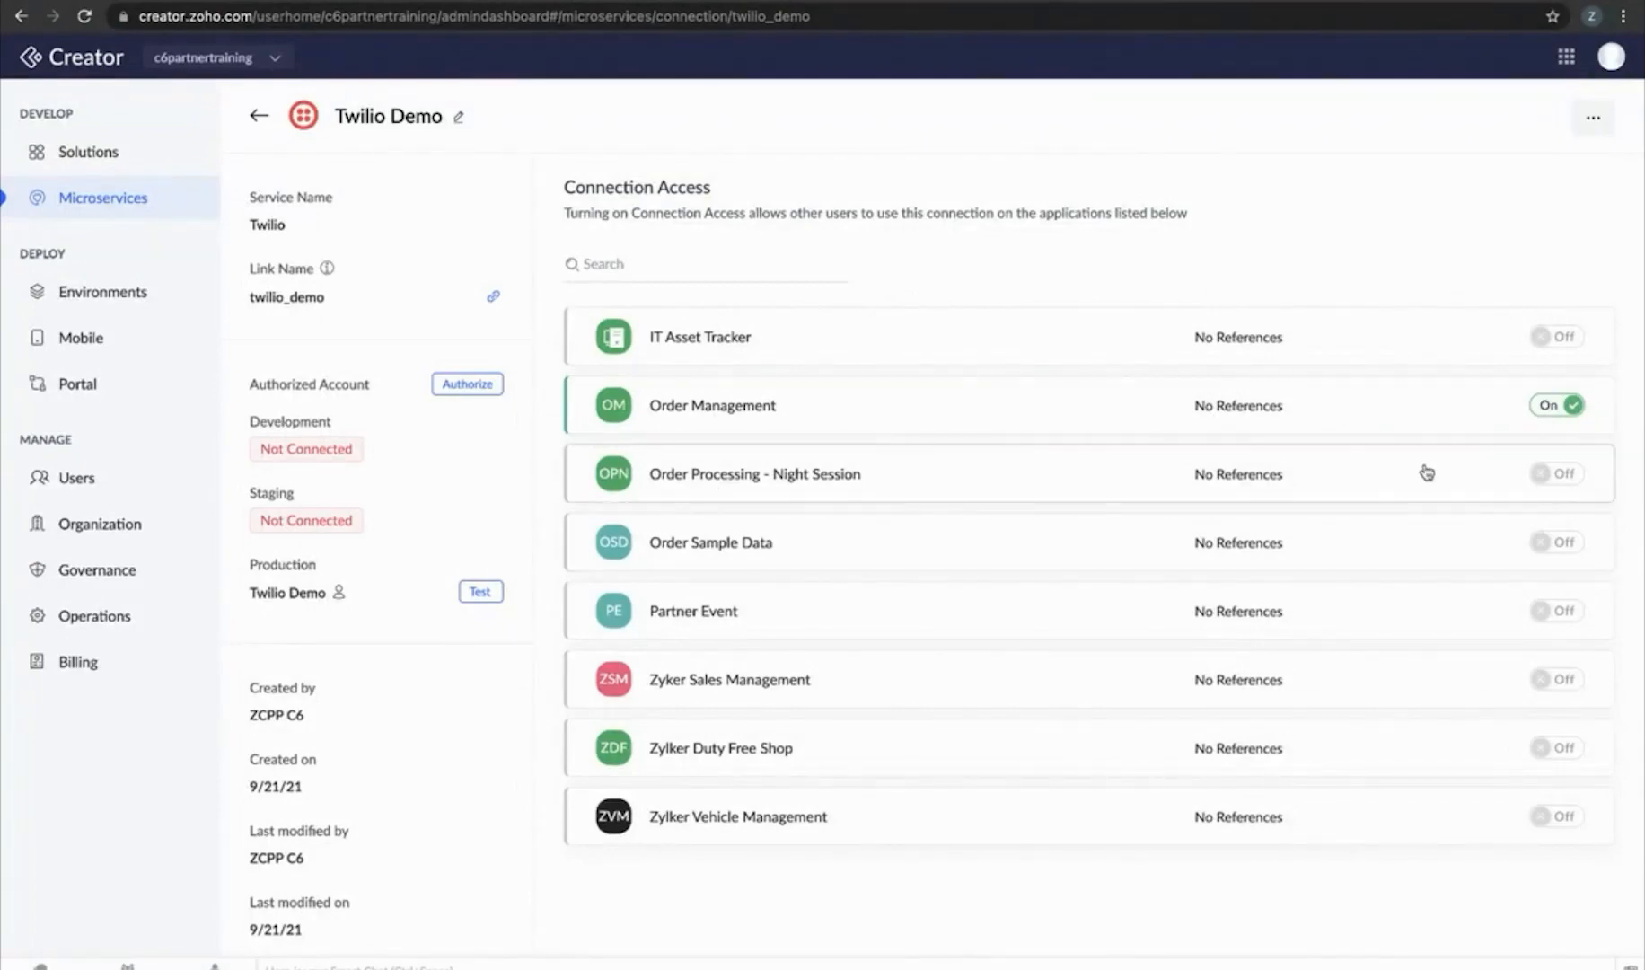
# Grant Order Processing - Night Session access to the connection and add a Send SMS notification action
pyautogui.click(1553, 474)
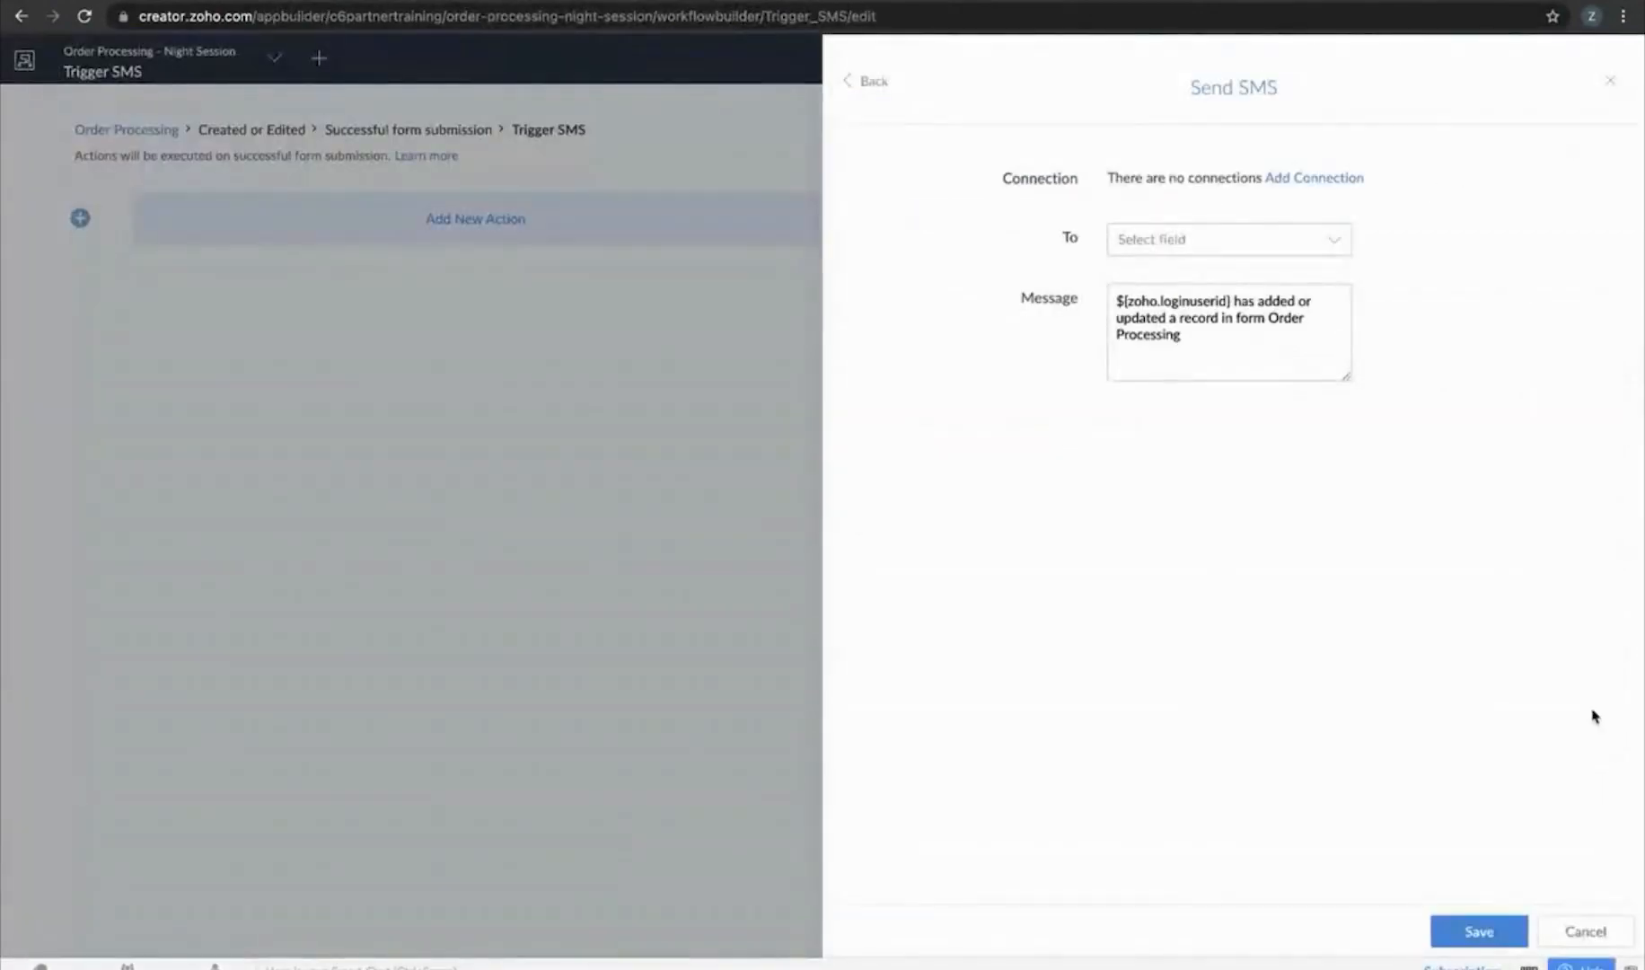
pyautogui.click(1574, 921)
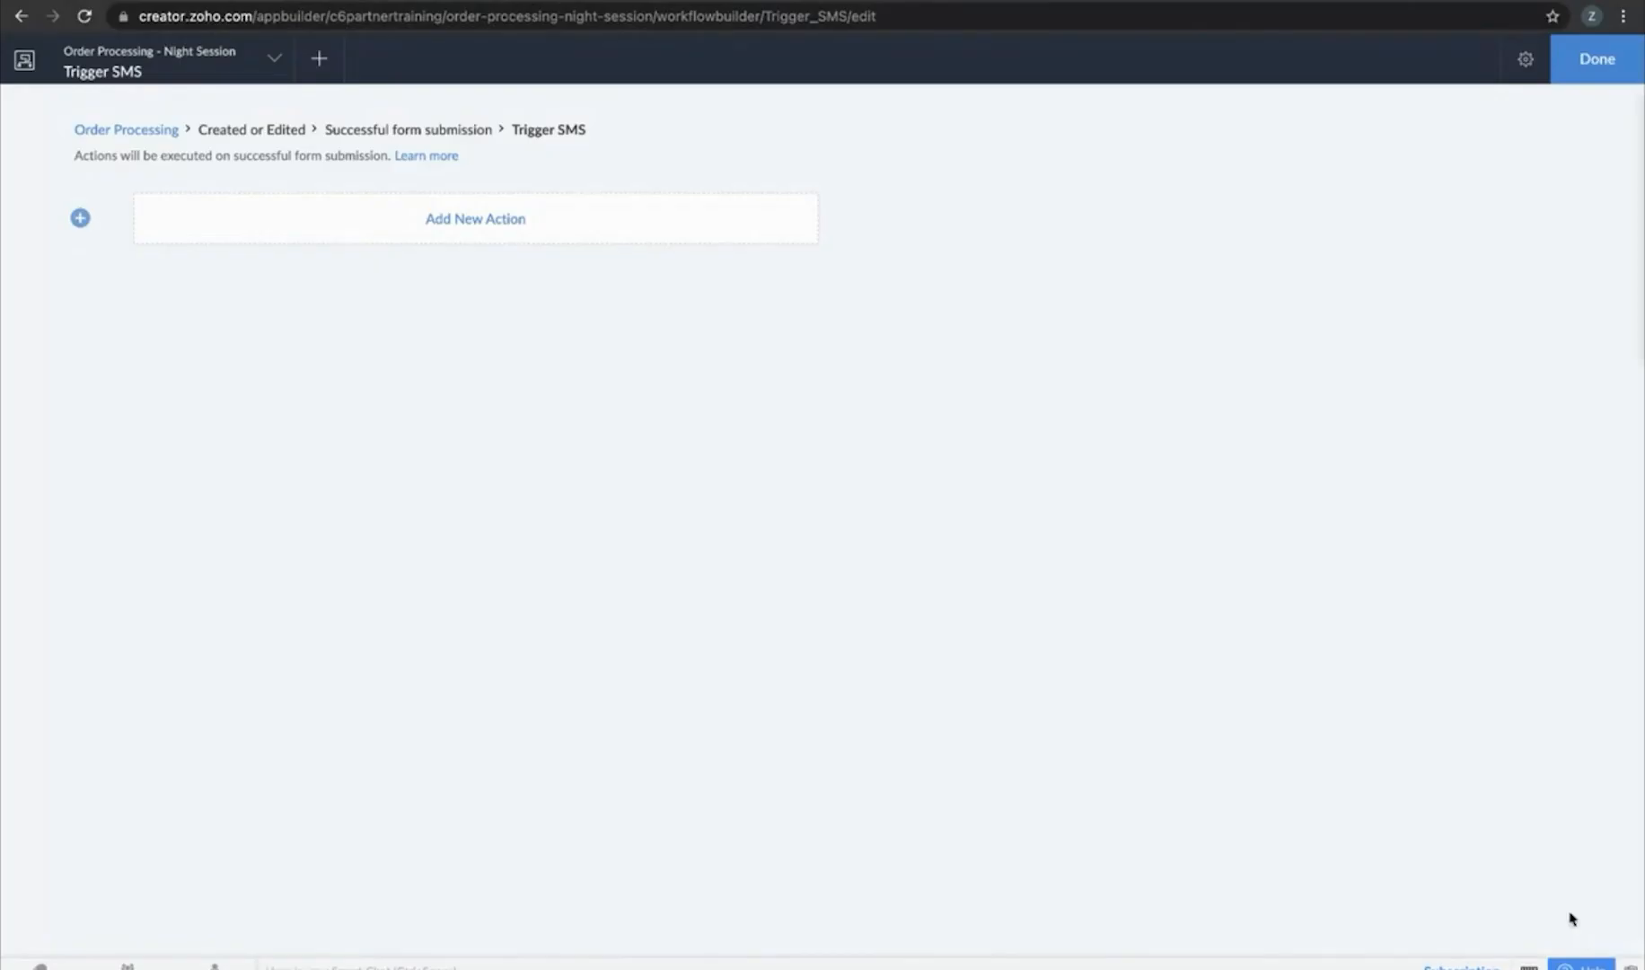
pyautogui.click(579, 205)
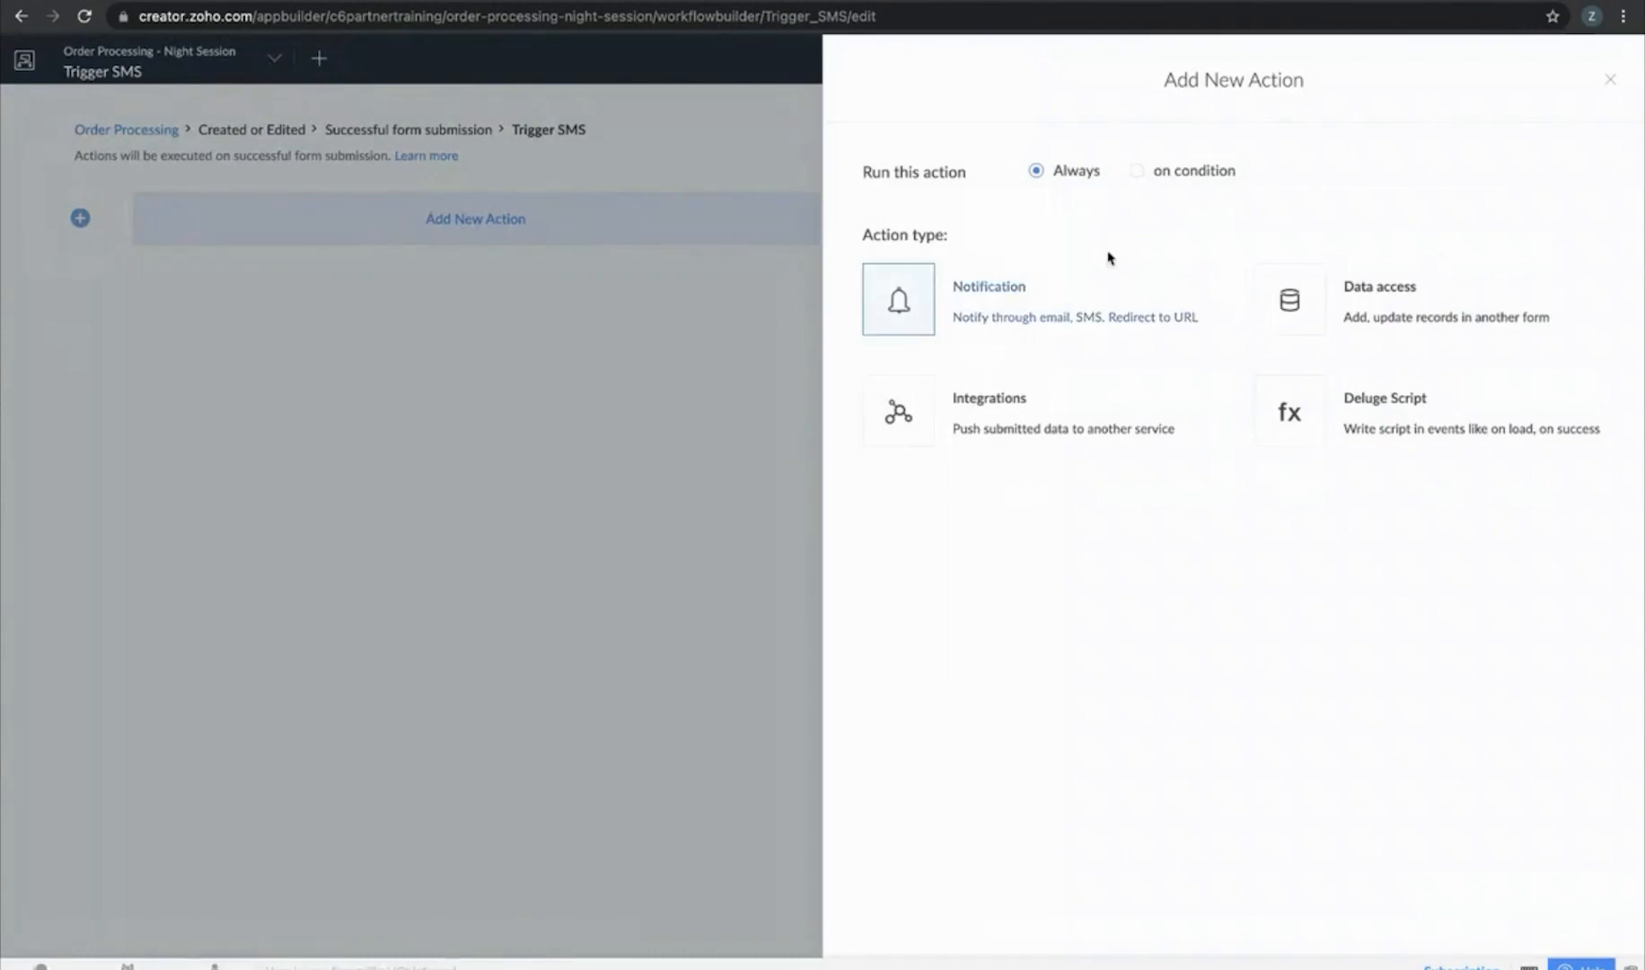
pyautogui.click(995, 301)
pyautogui.click(1383, 257)
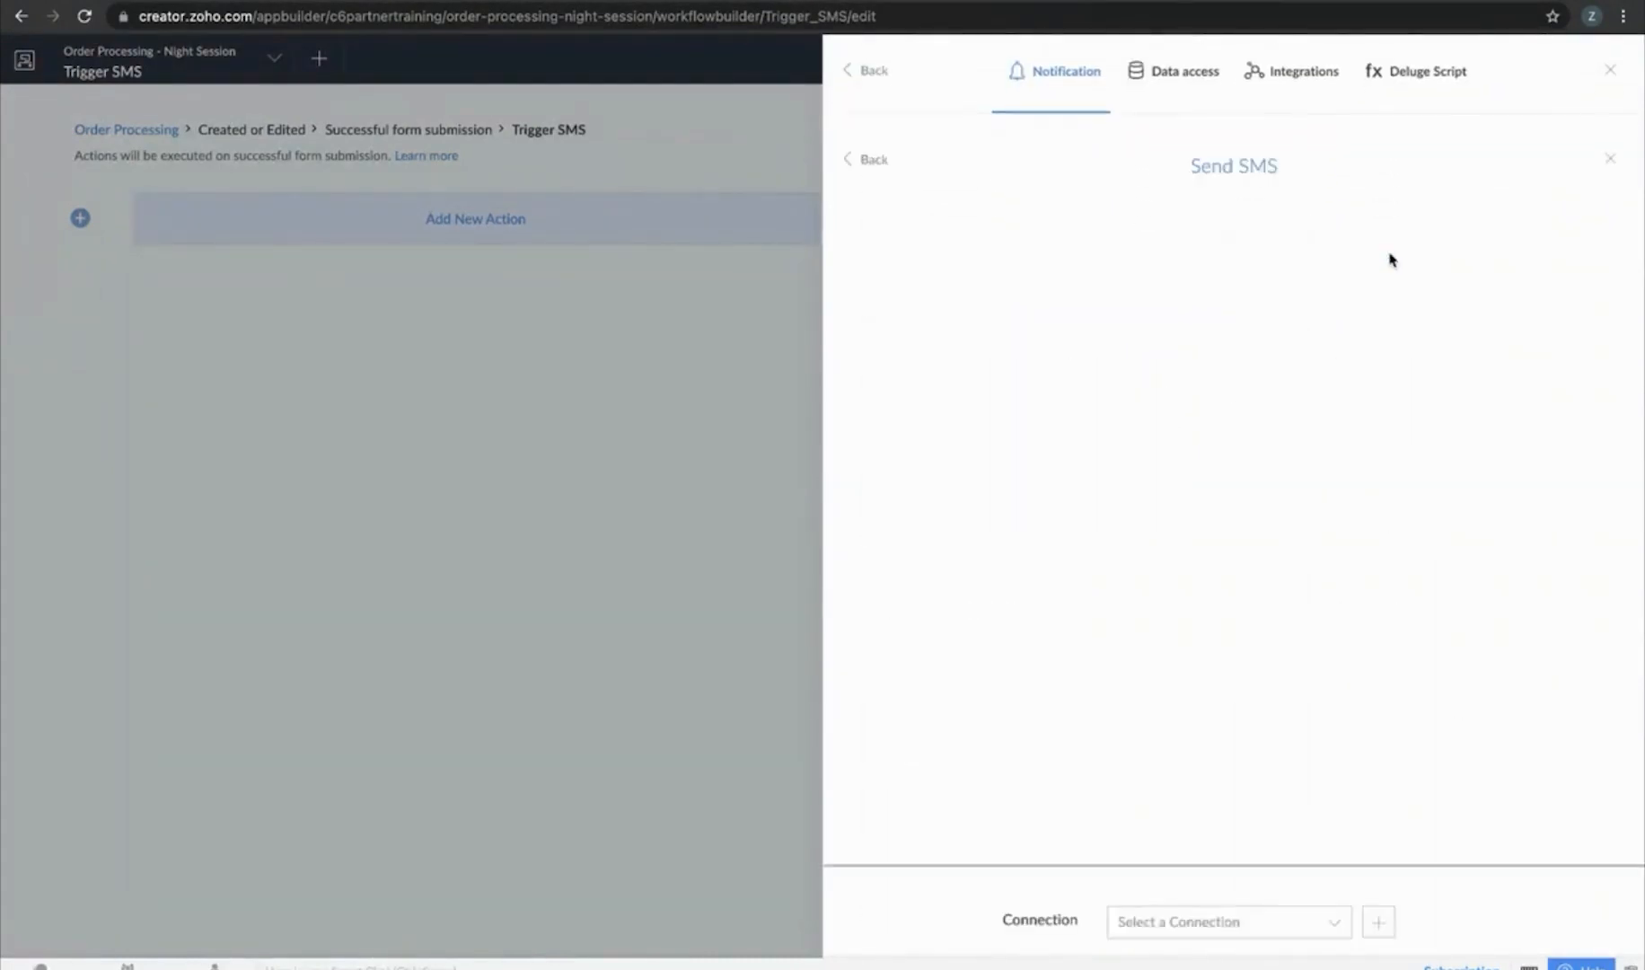
# Set the Send SMS action to use Twilio Demo, send to the Number field, and save
pyautogui.click(1271, 190)
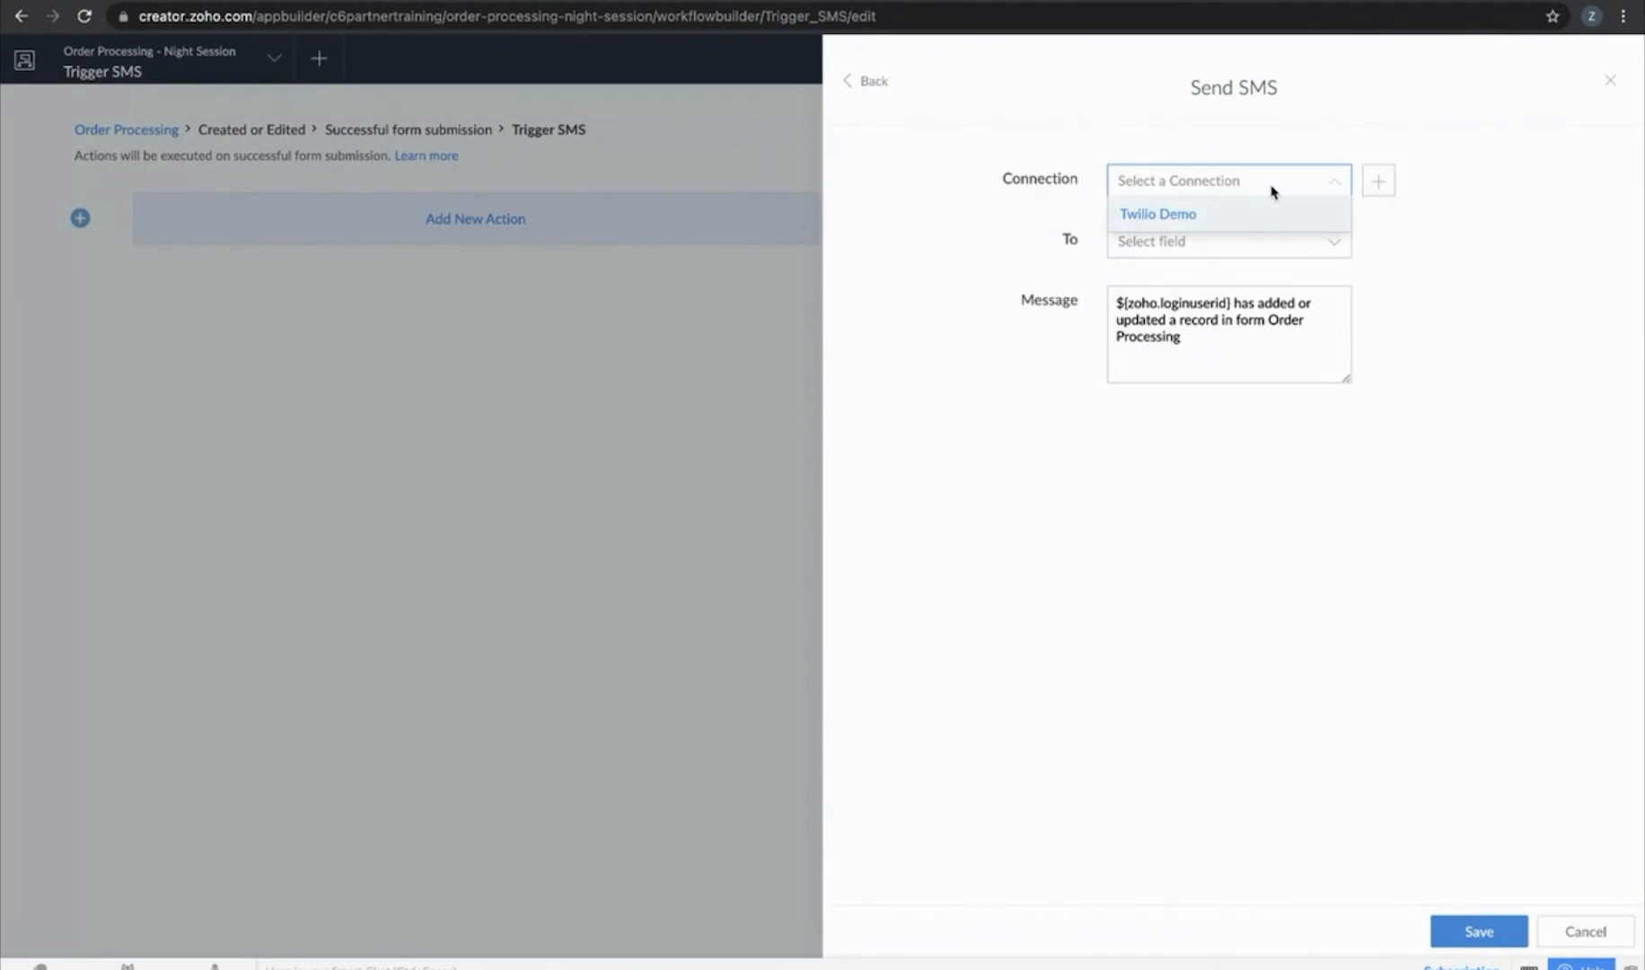
pyautogui.click(1238, 216)
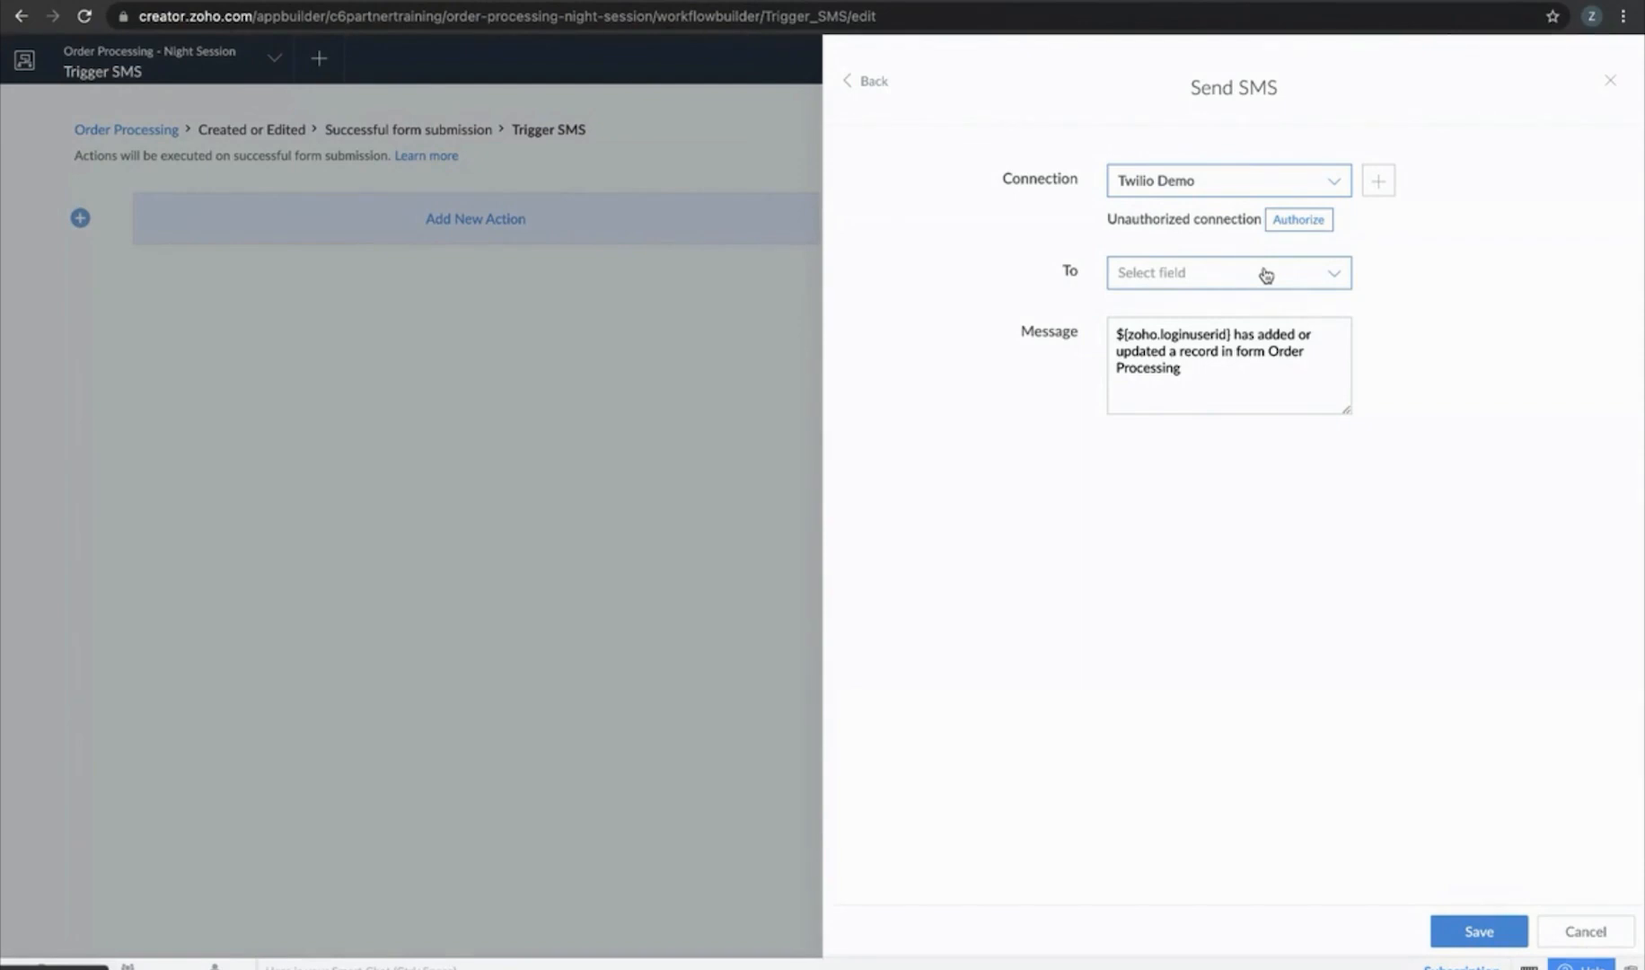
pyautogui.click(1265, 275)
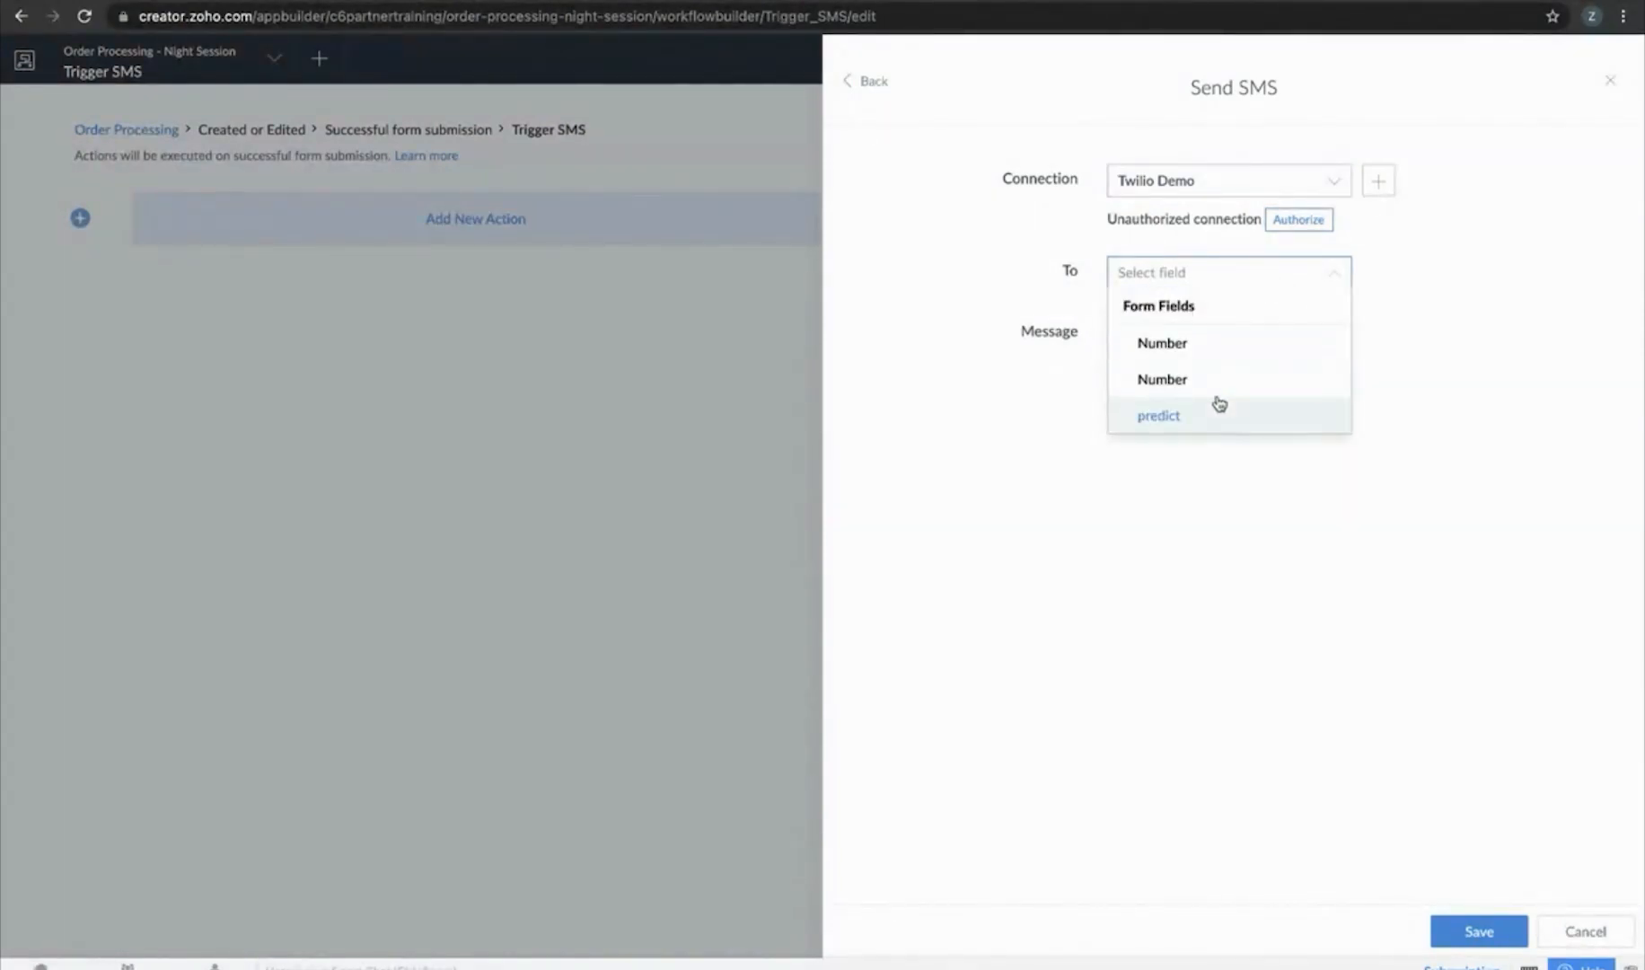
pyautogui.click(1192, 355)
pyautogui.click(1479, 931)
pyautogui.click(1591, 61)
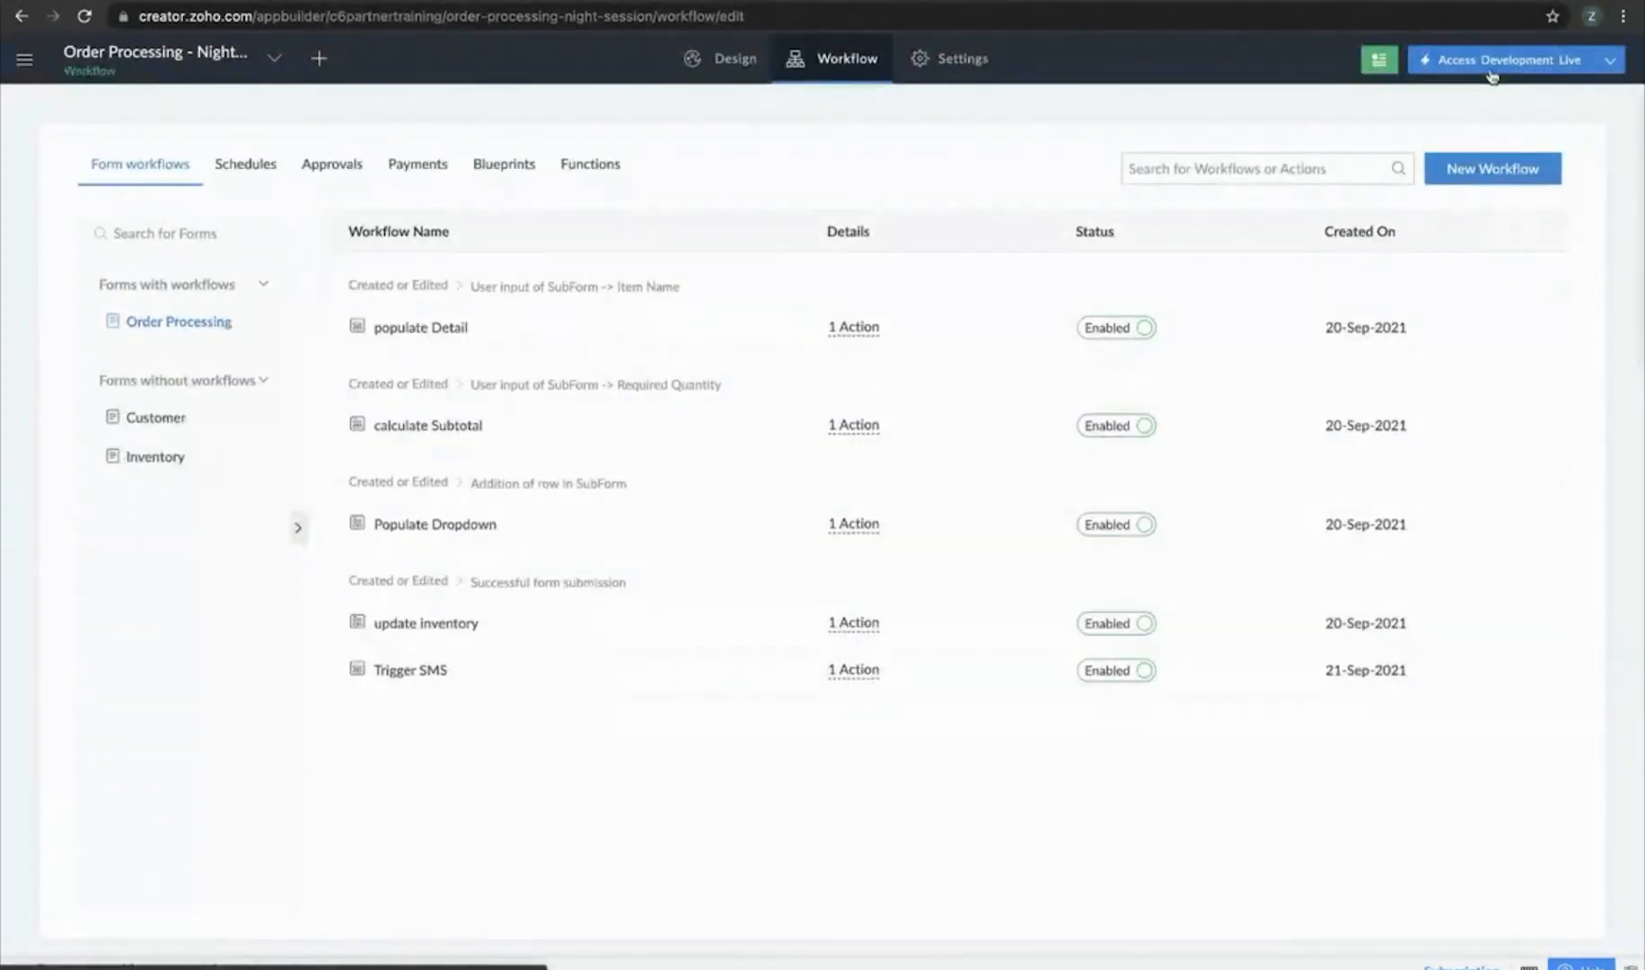
# Open the live Order Processing form and select the customer
pyautogui.click(1493, 63)
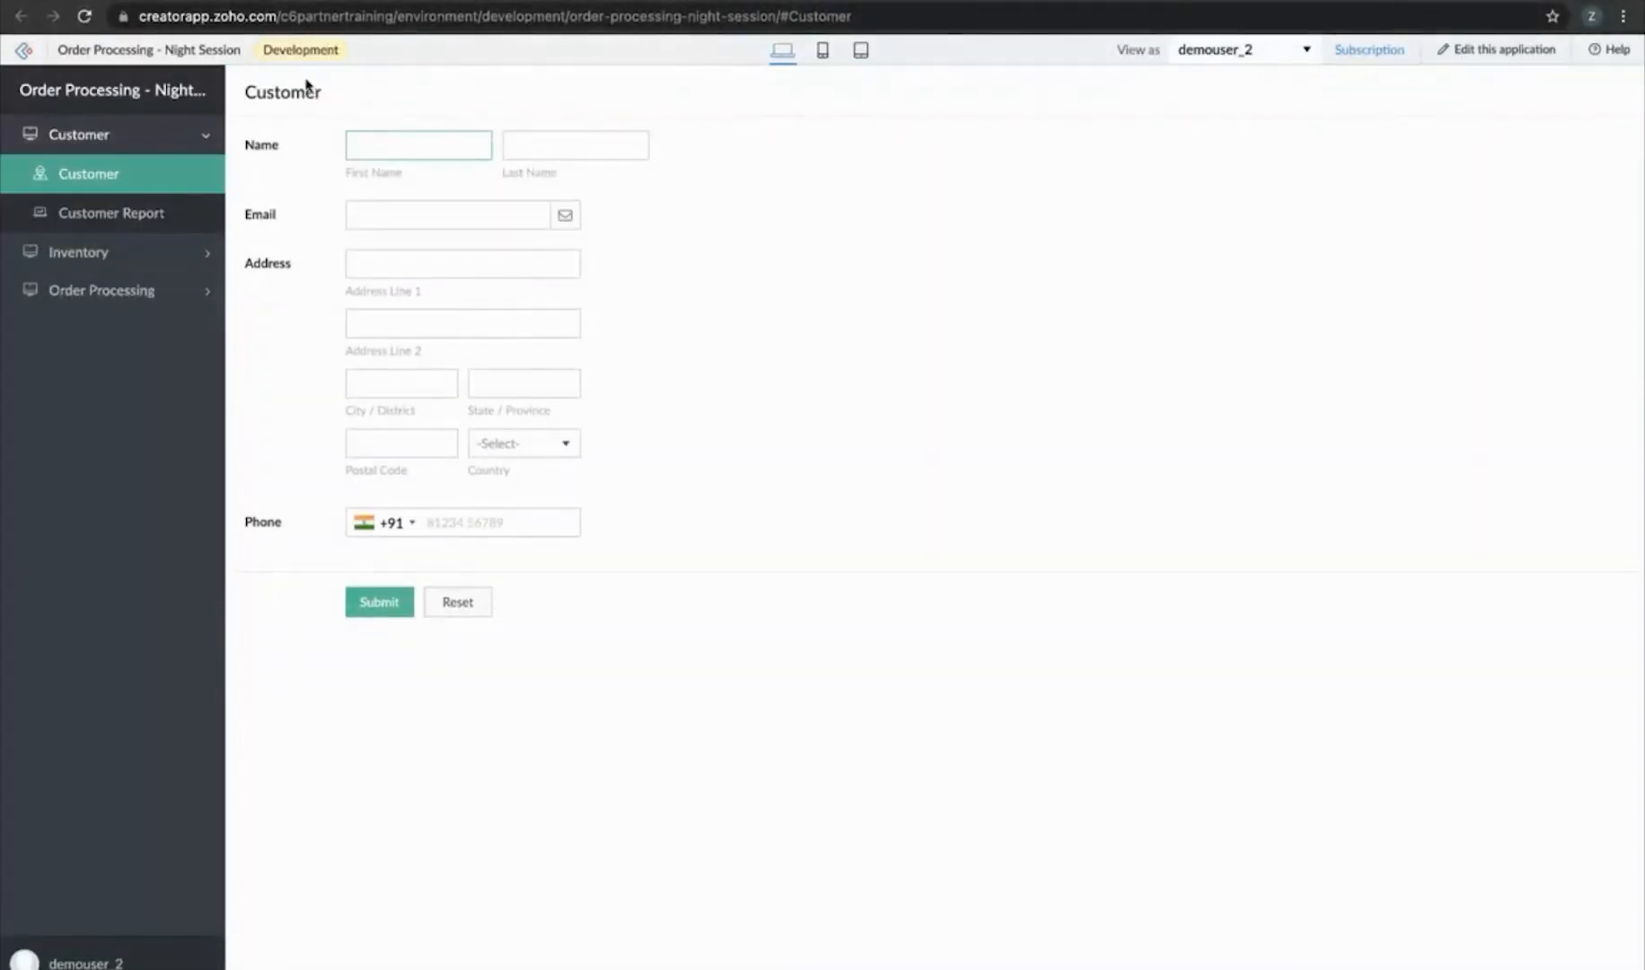
pyautogui.click(99, 296)
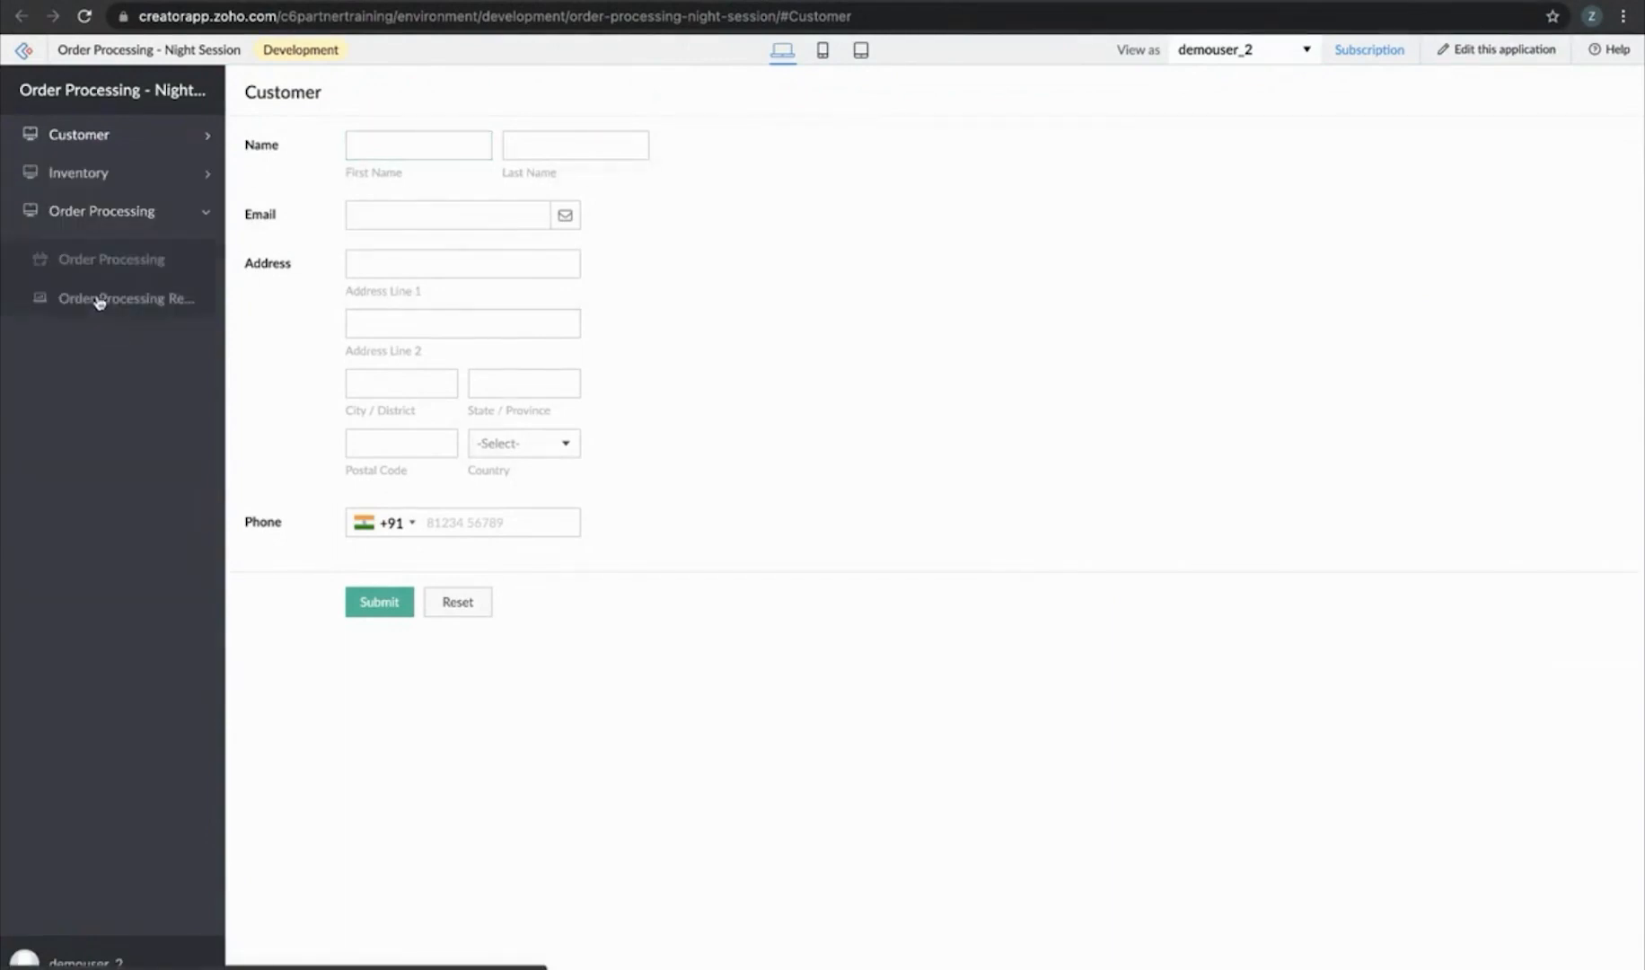
pyautogui.click(109, 257)
pyautogui.click(389, 137)
pyautogui.click(413, 178)
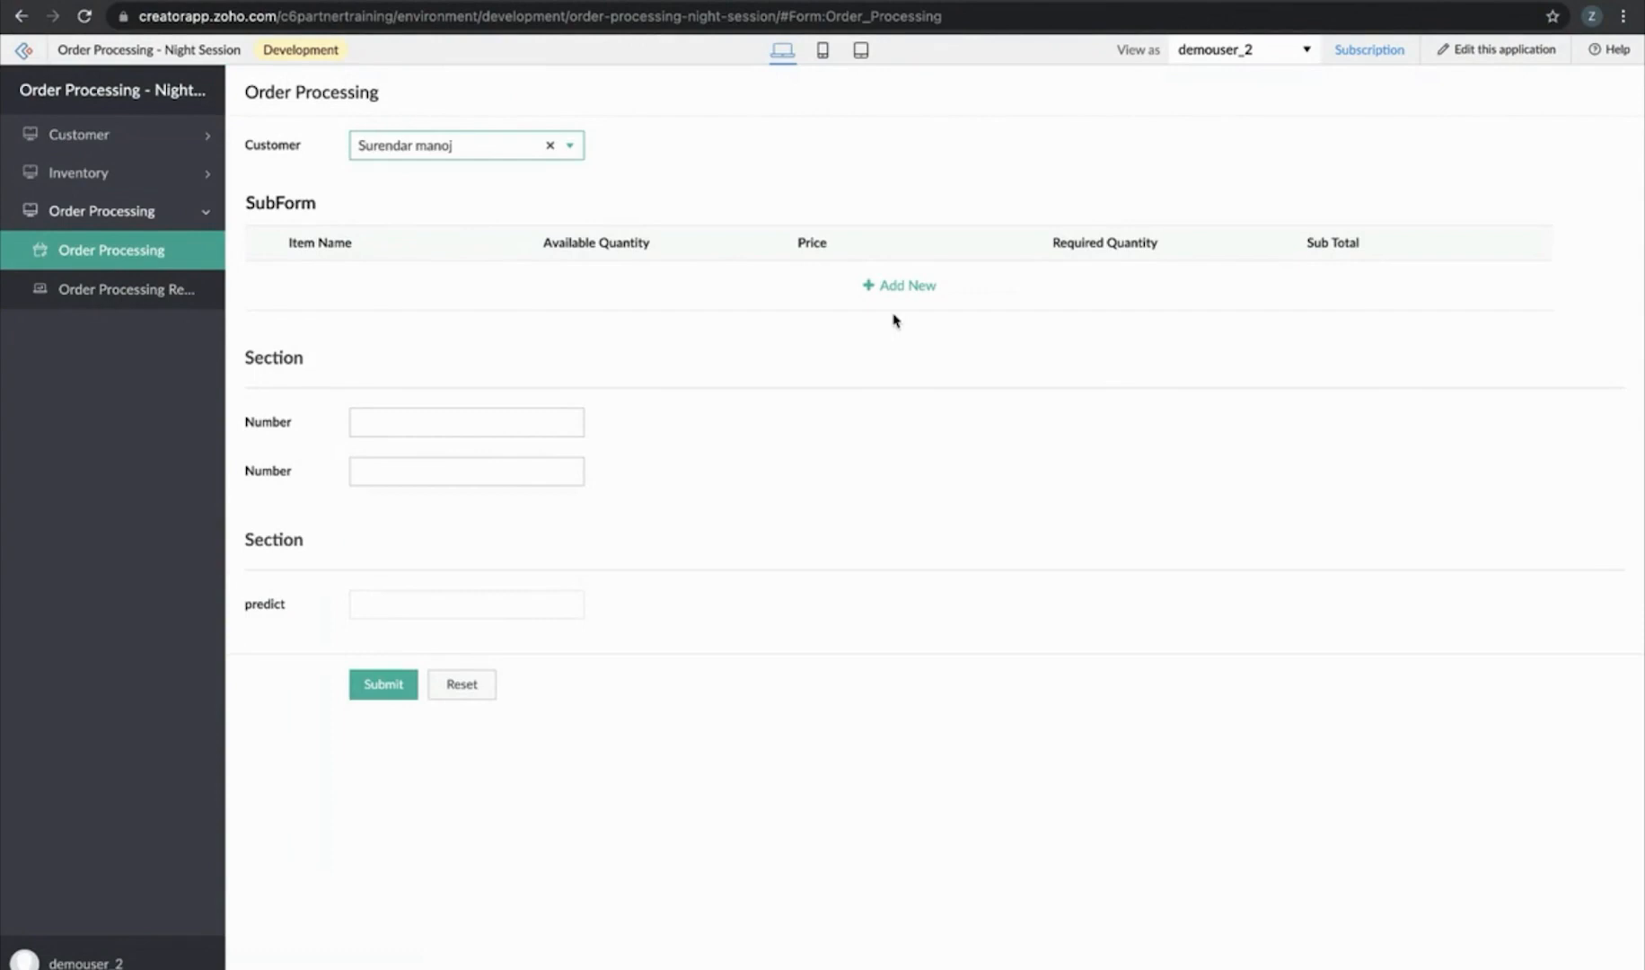
# Add an item row for item A with required quantity 5
pyautogui.click(901, 286)
pyautogui.click(462, 285)
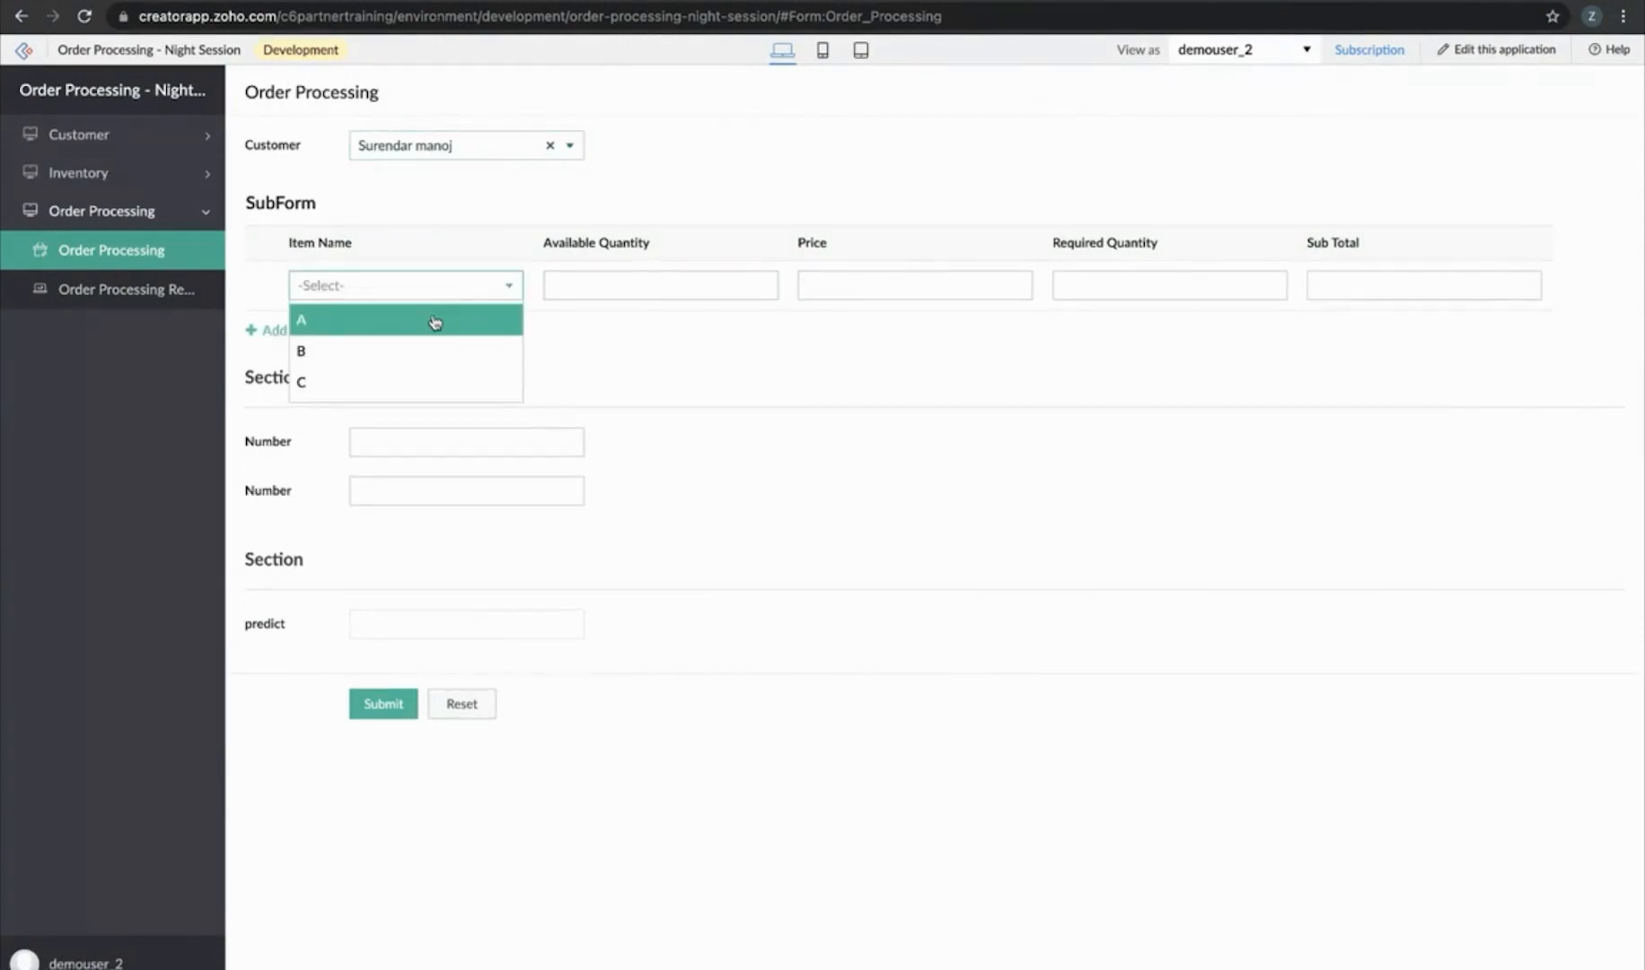
pyautogui.click(435, 321)
pyautogui.click(1153, 286)
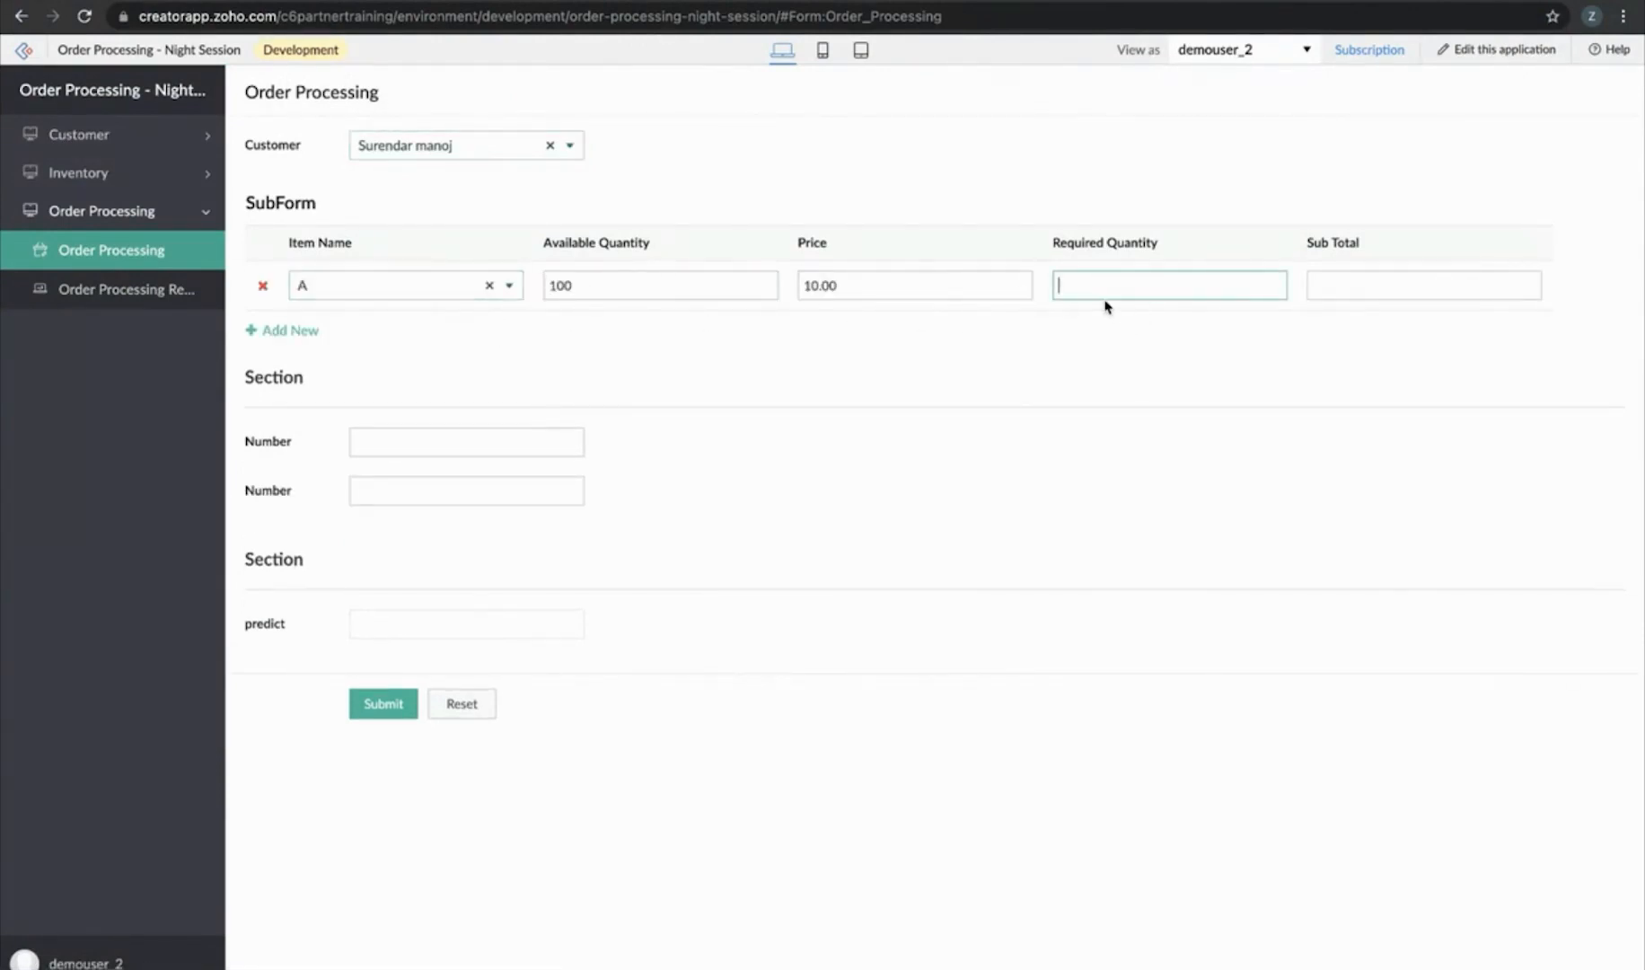
pyautogui.write('5')
# Fill both Number fields with the same phone number and submit the order
pyautogui.click(387, 434)
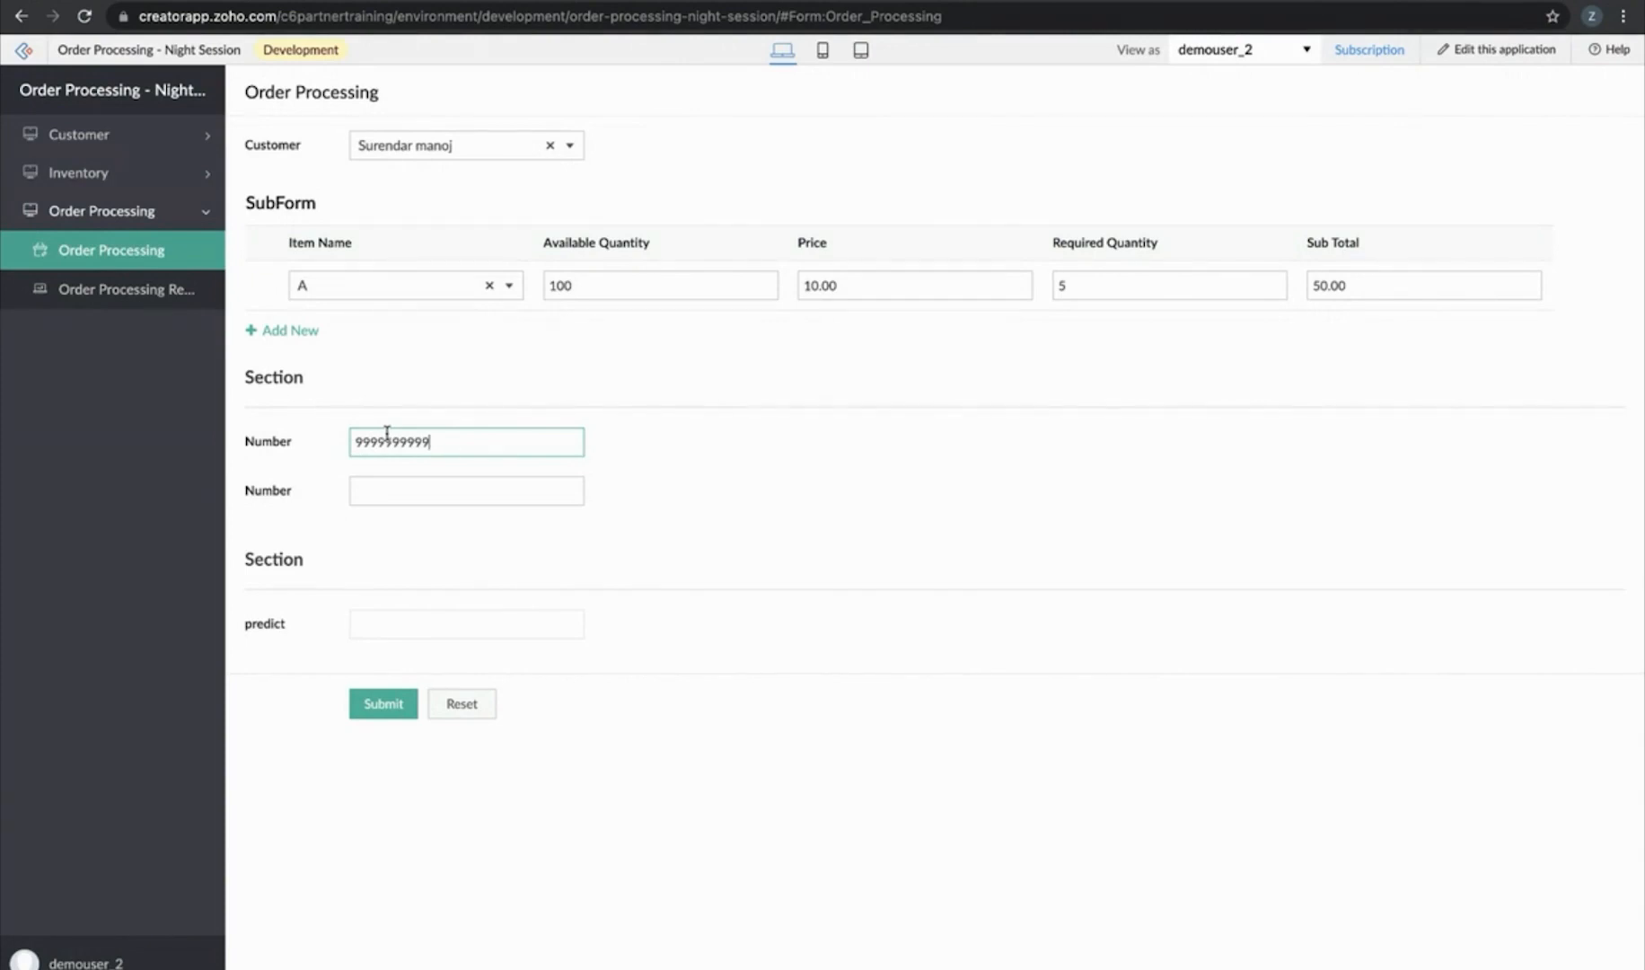
pyautogui.hotkey('ctrl', 'a')
pyautogui.hotkey('ctrl', 'c')
pyautogui.click(427, 490)
pyautogui.hotkey('ctrl', 'v')
pyautogui.click(753, 819)
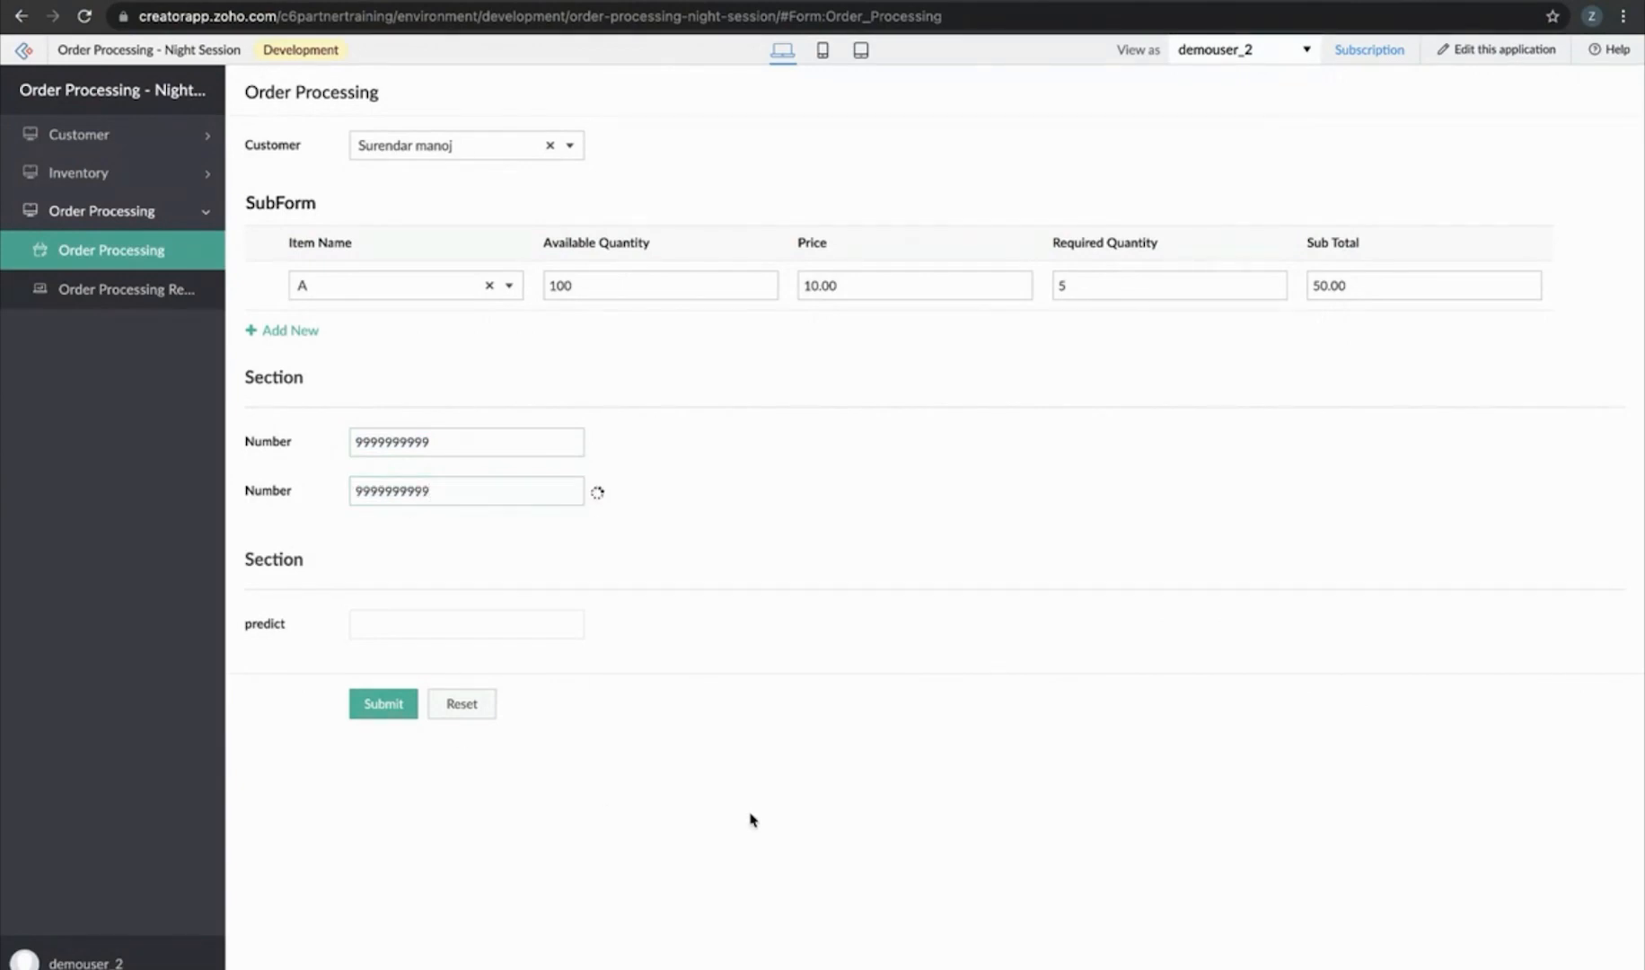
pyautogui.click(386, 706)
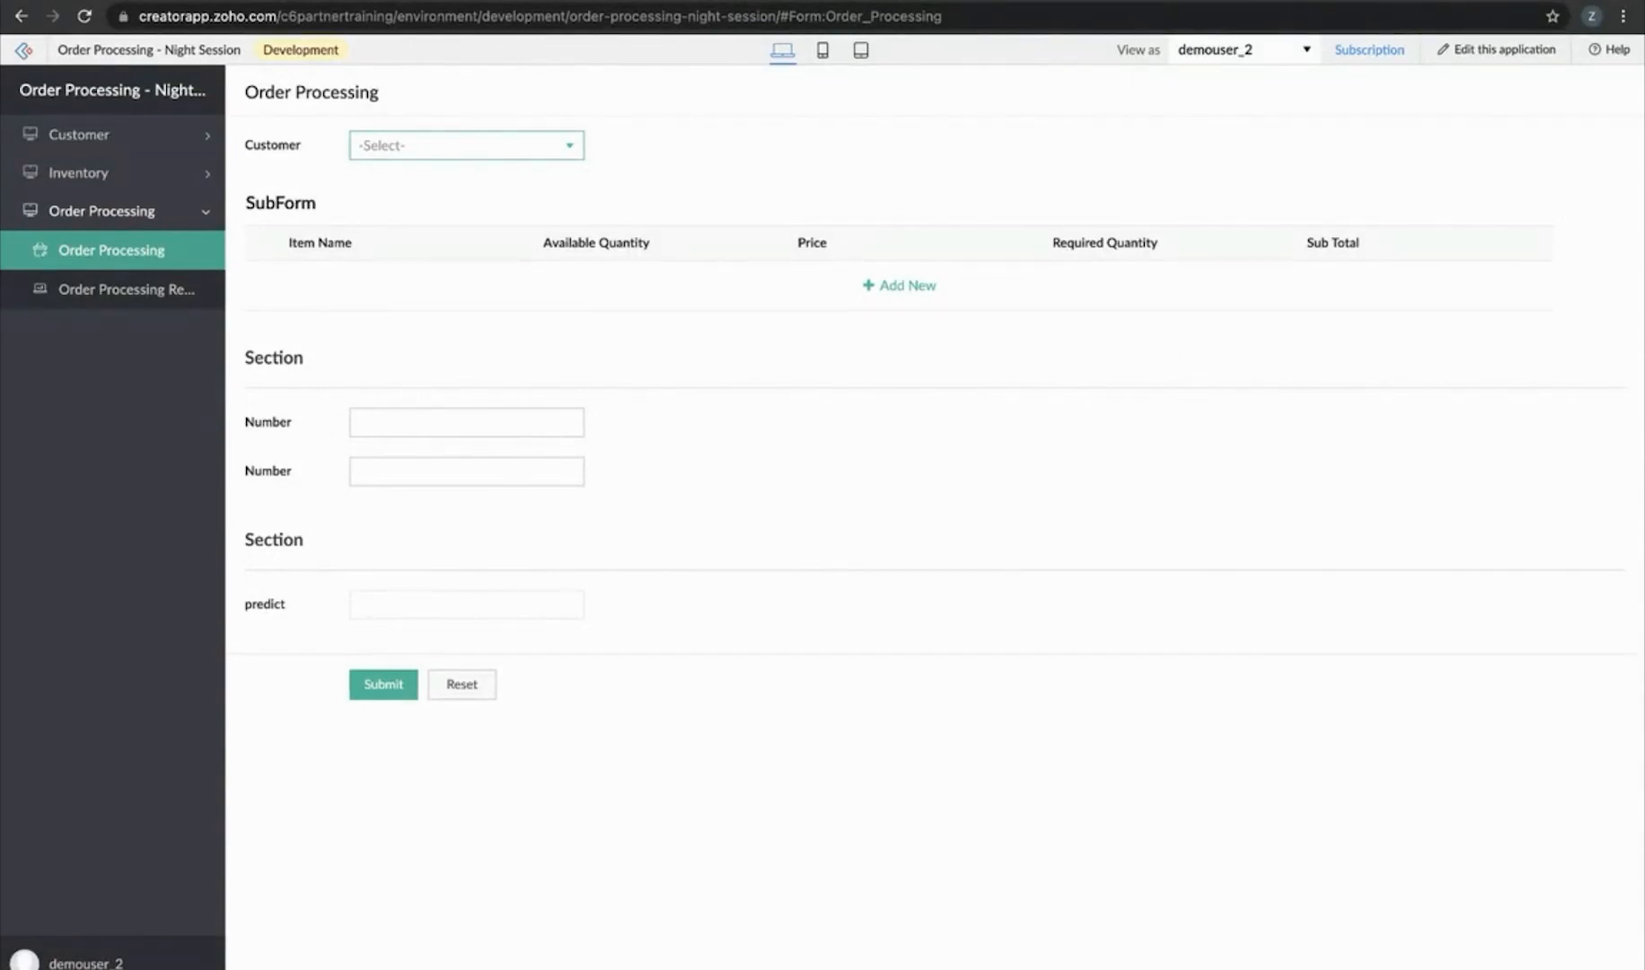
# Reload the app and set View as to -None-
pyautogui.click(85, 17)
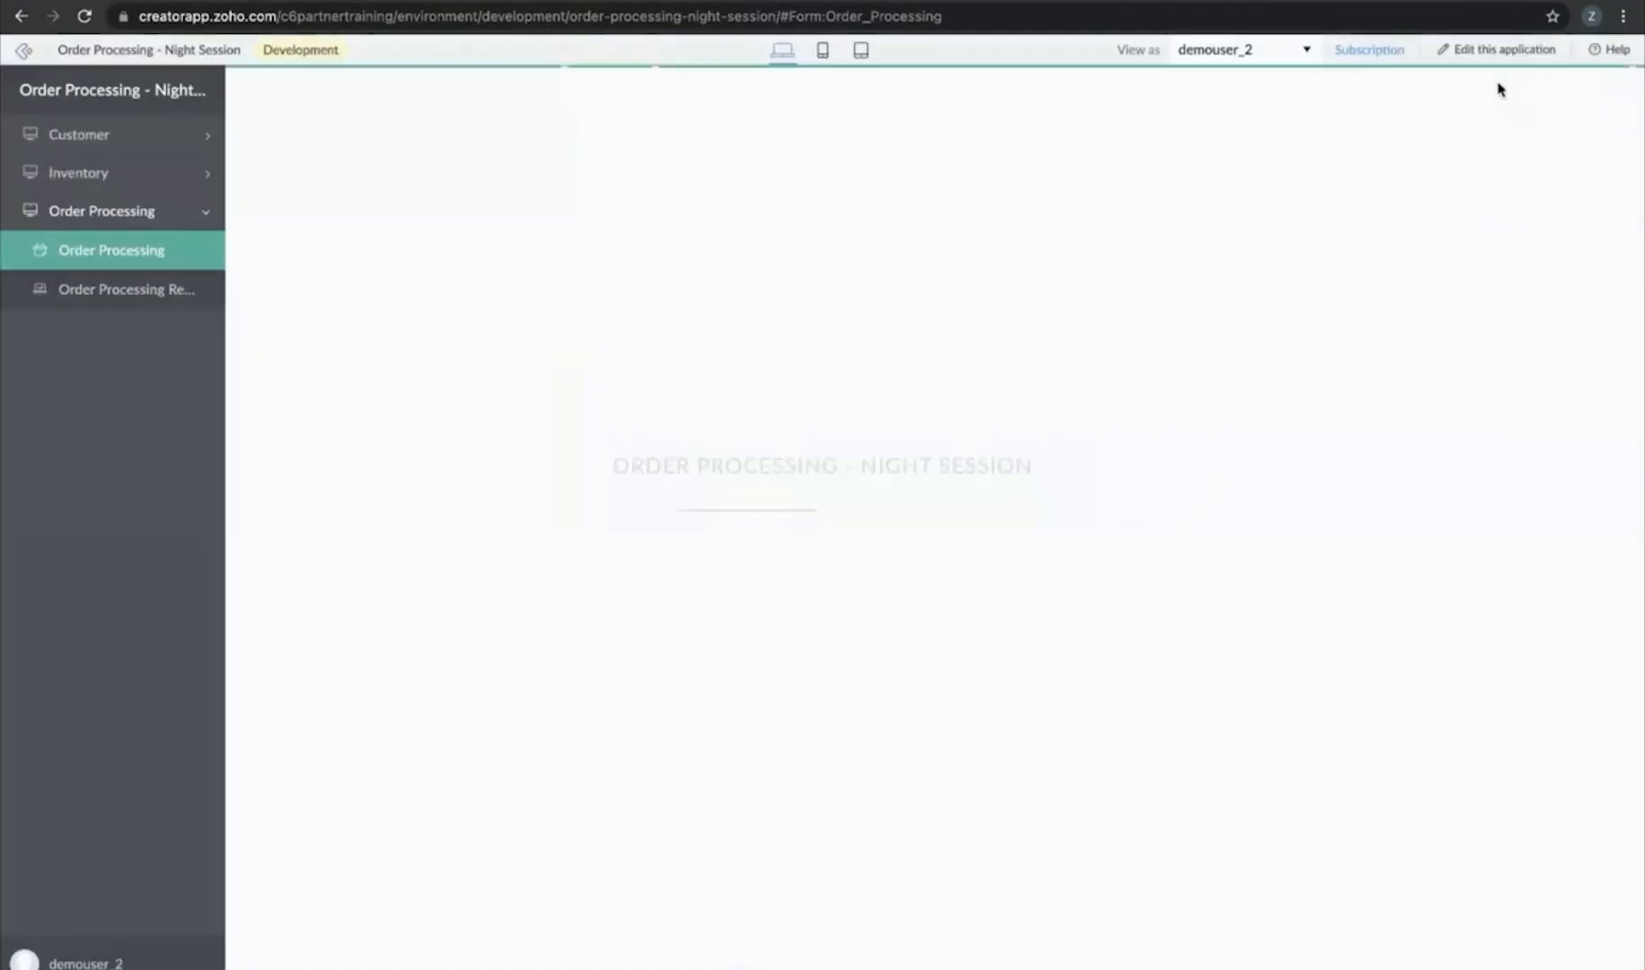
pyautogui.click(1212, 51)
pyautogui.click(1145, 172)
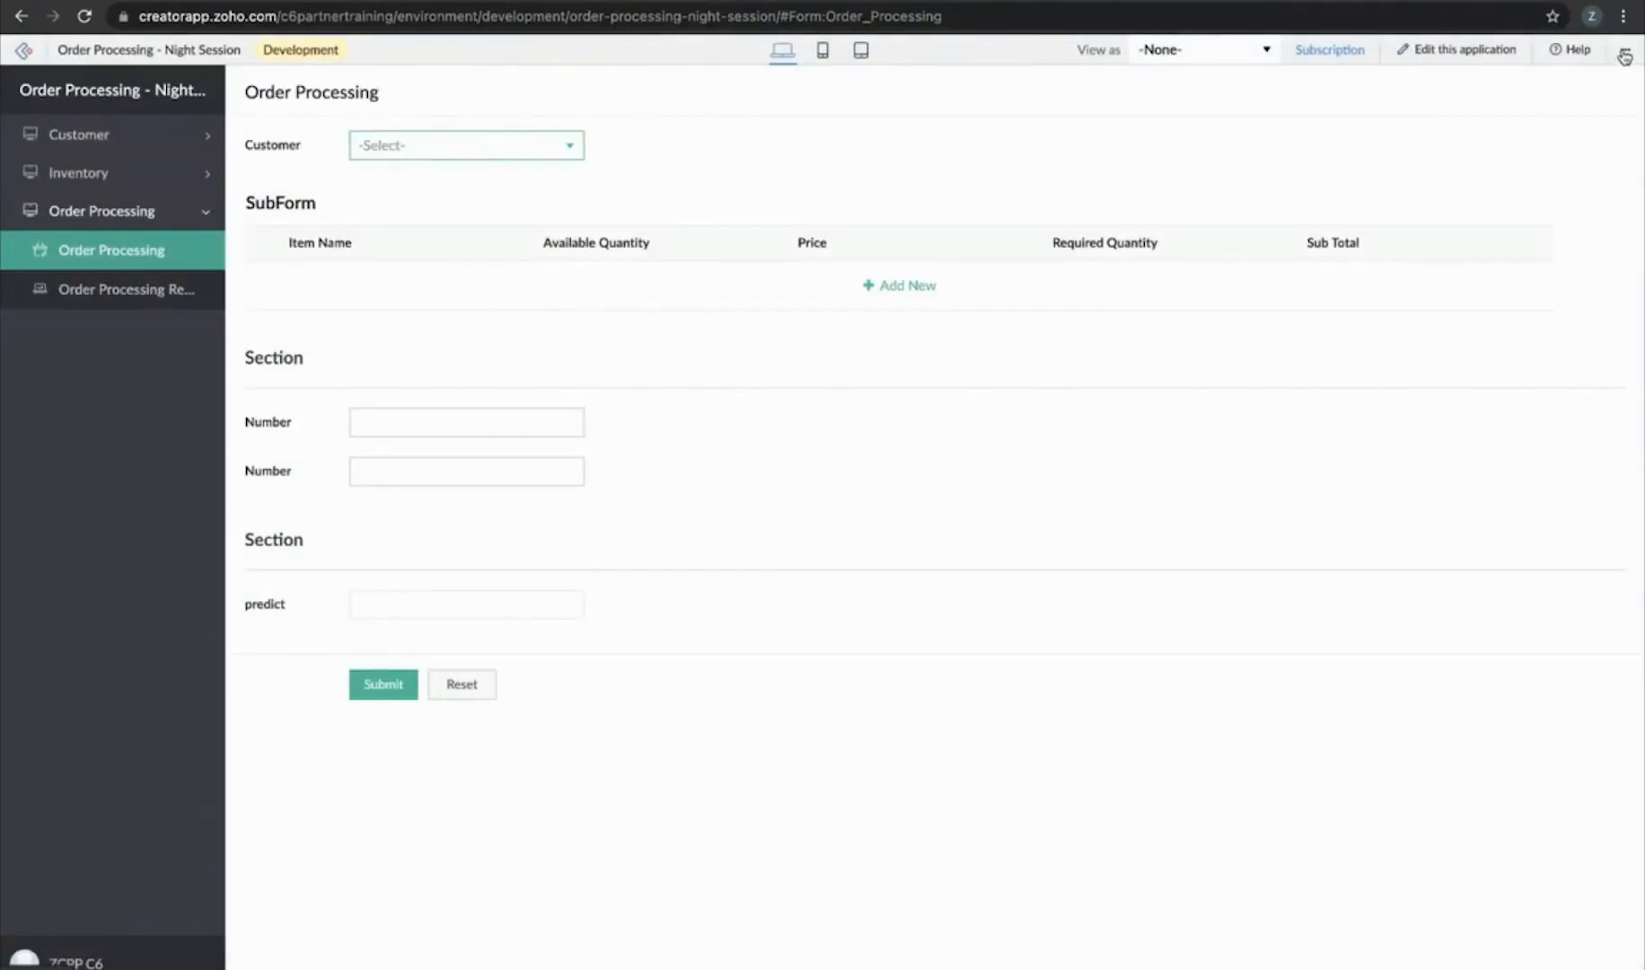
pyautogui.scroll(5, 1624, 56)
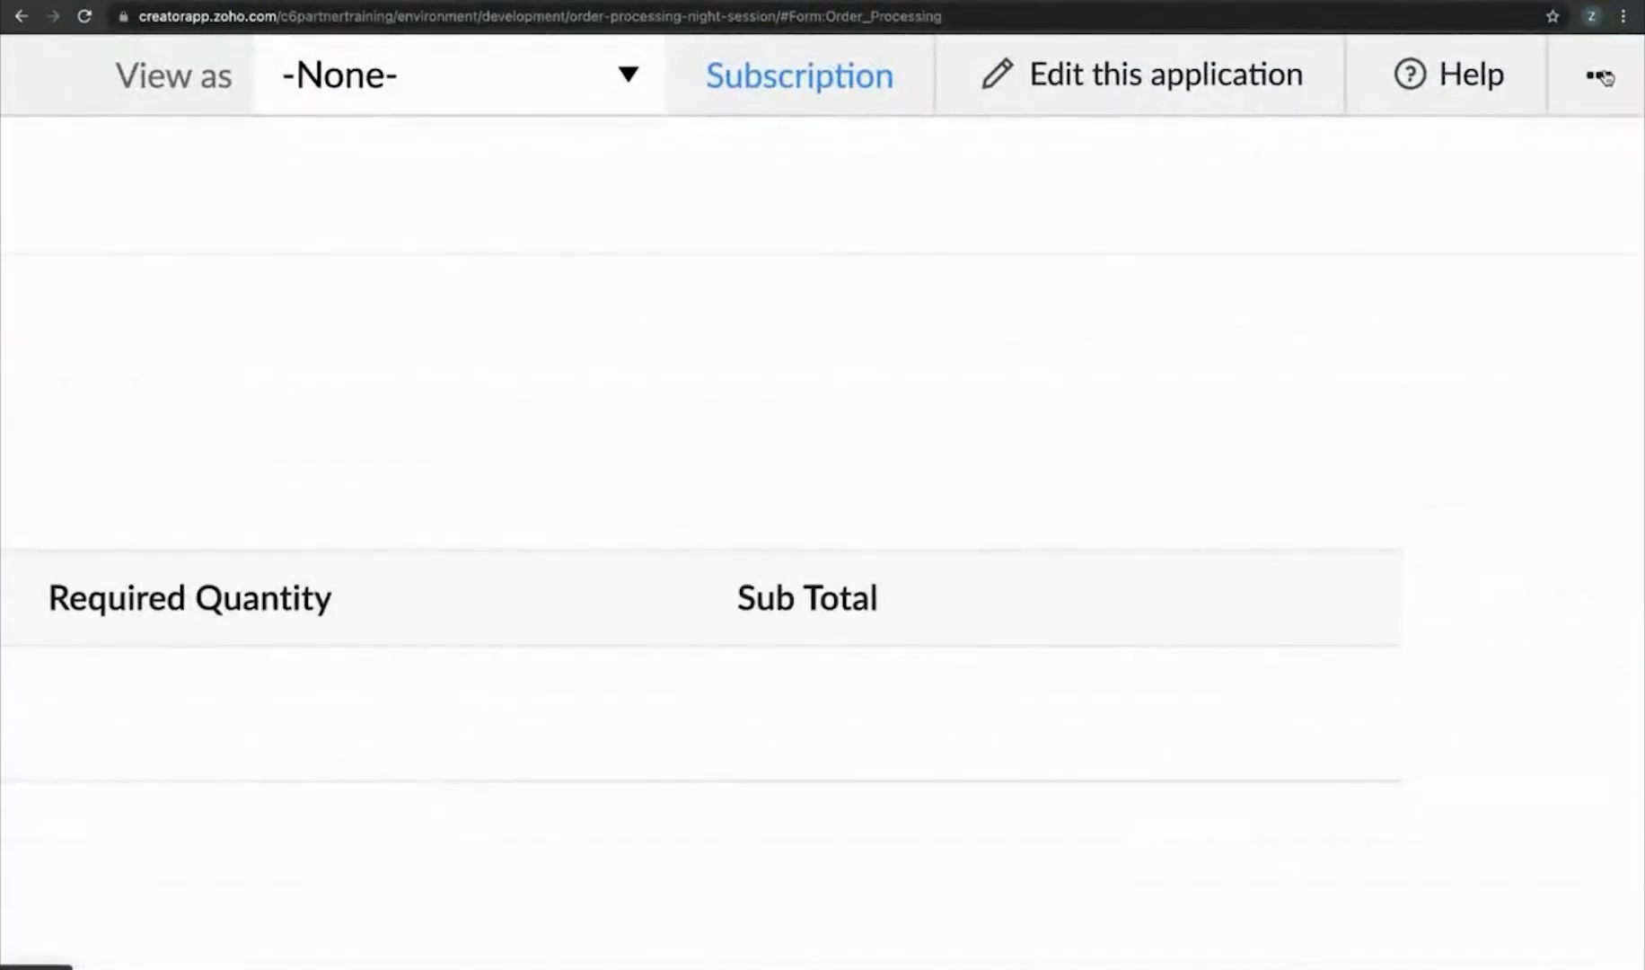
# Authorize the Twilio connection in Connections using the Twilio Demo account
pyautogui.click(1604, 76)
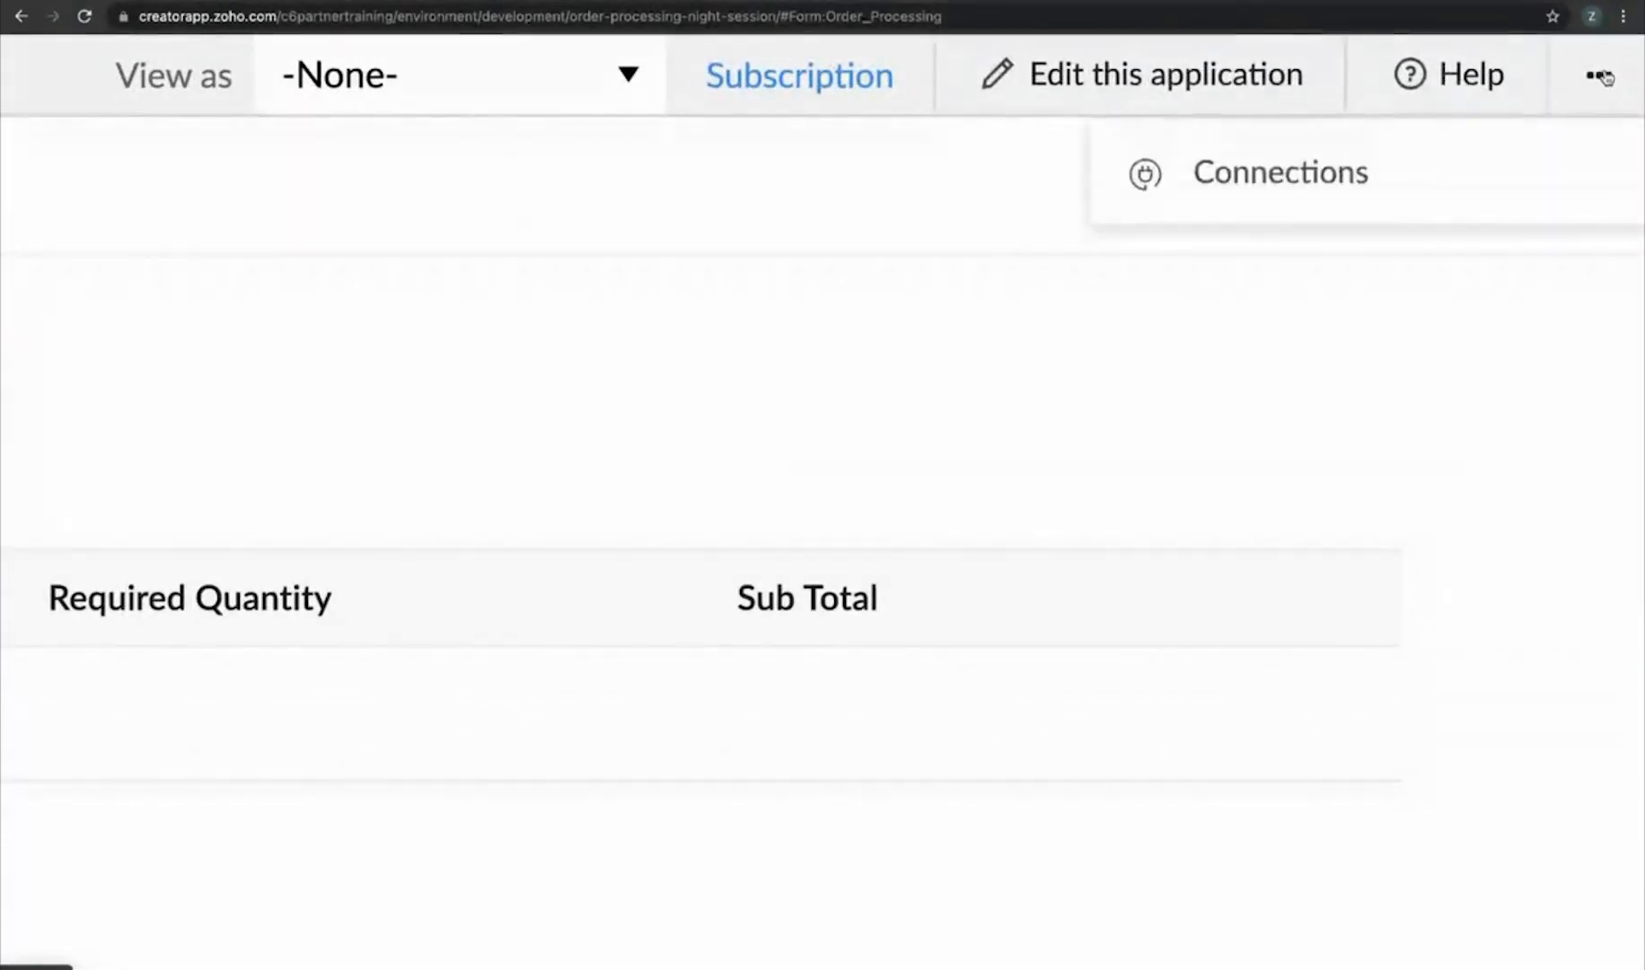
pyautogui.click(1336, 176)
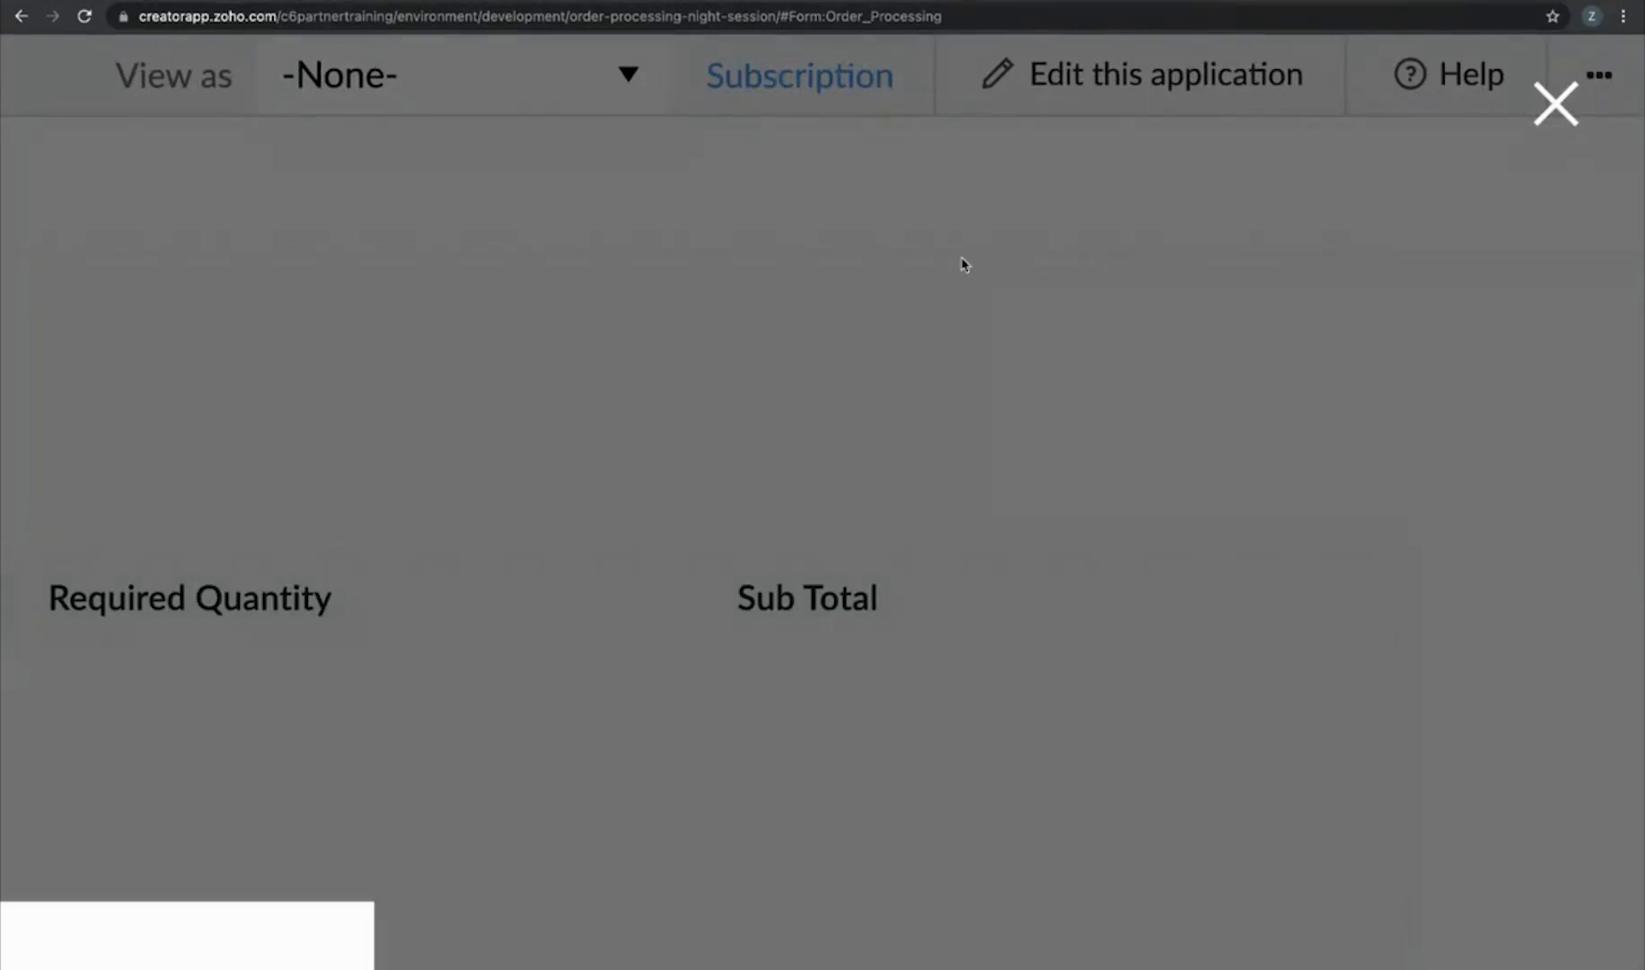
pyautogui.scroll(-5, 966, 264)
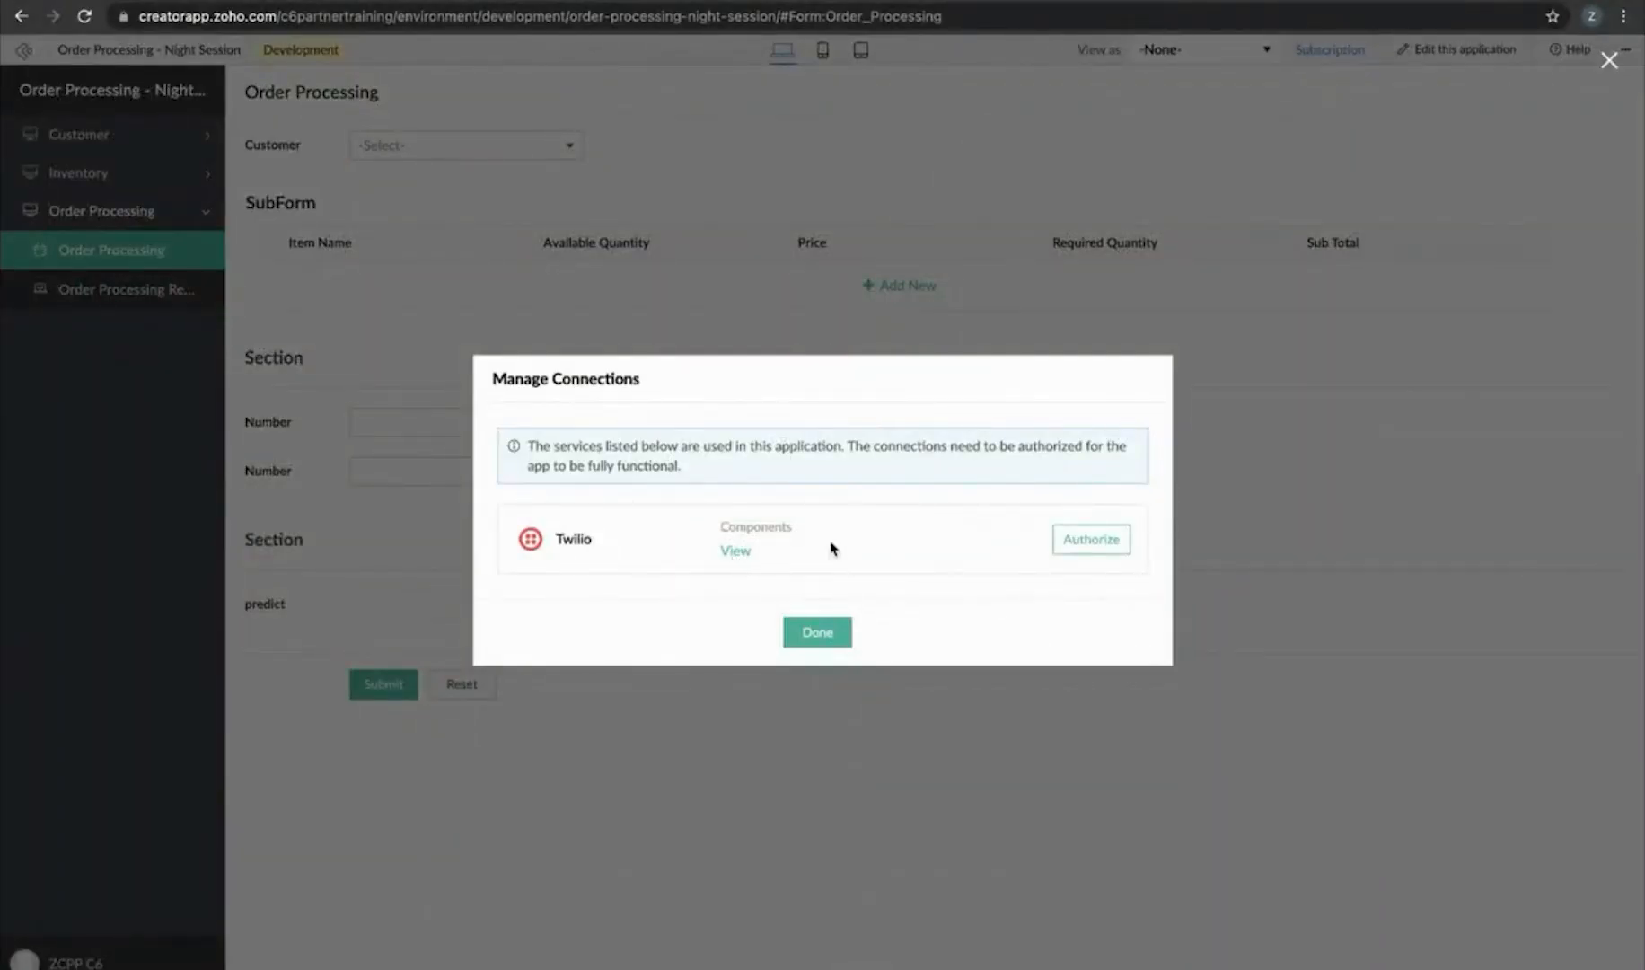
pyautogui.click(1088, 540)
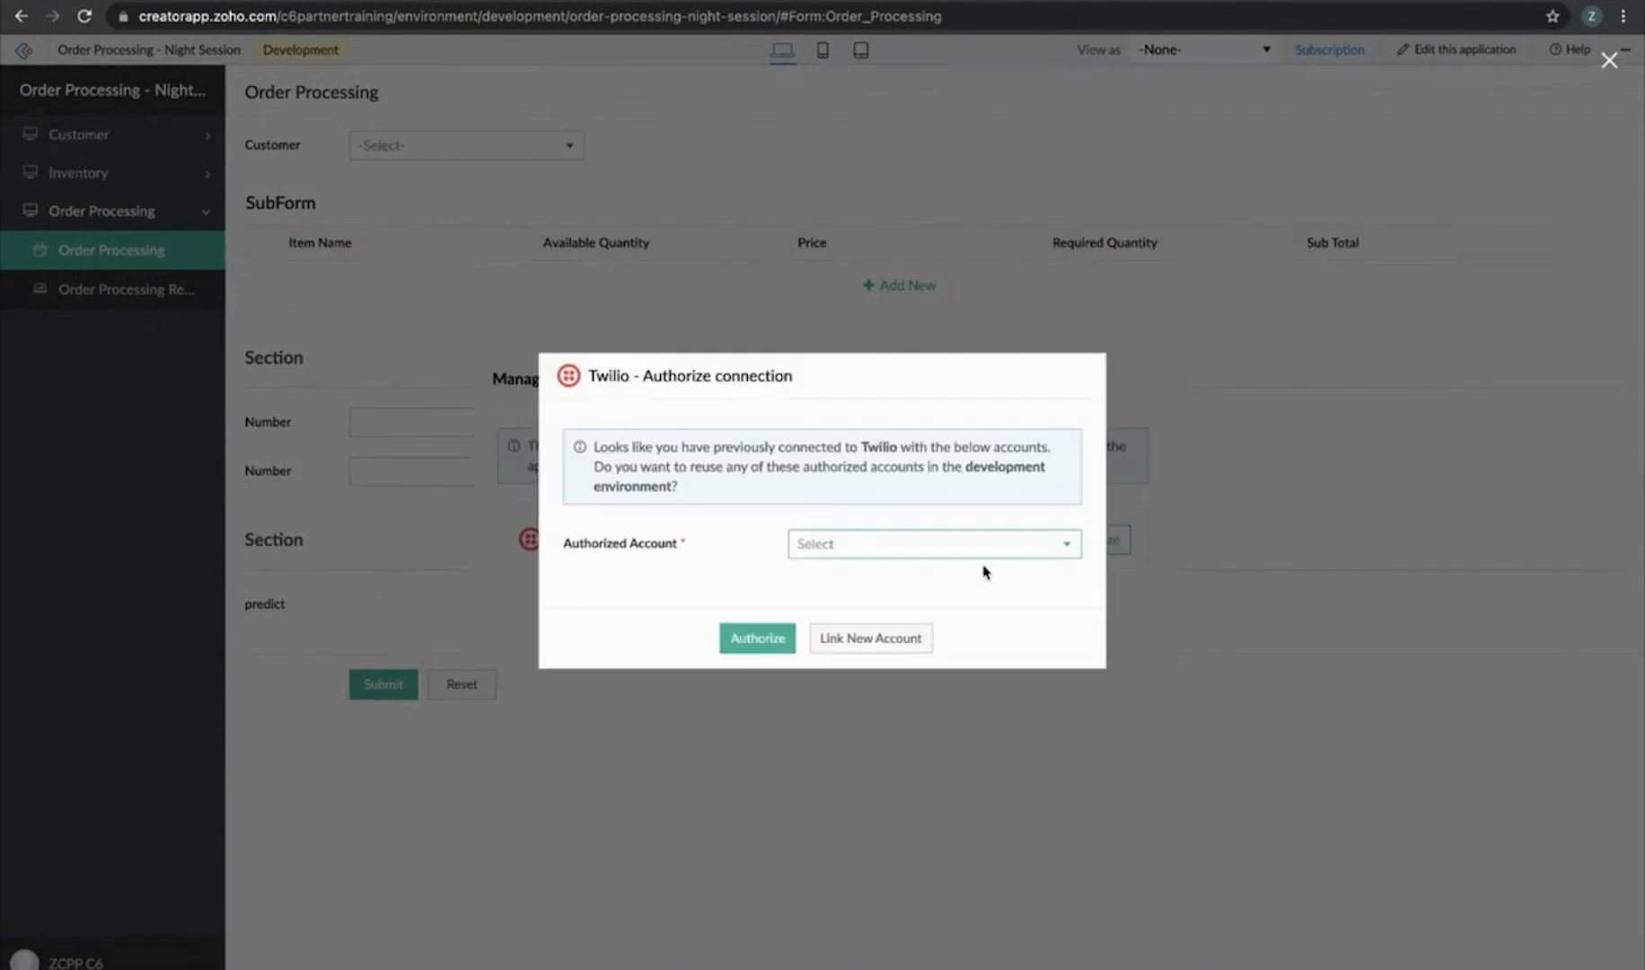
pyautogui.click(965, 539)
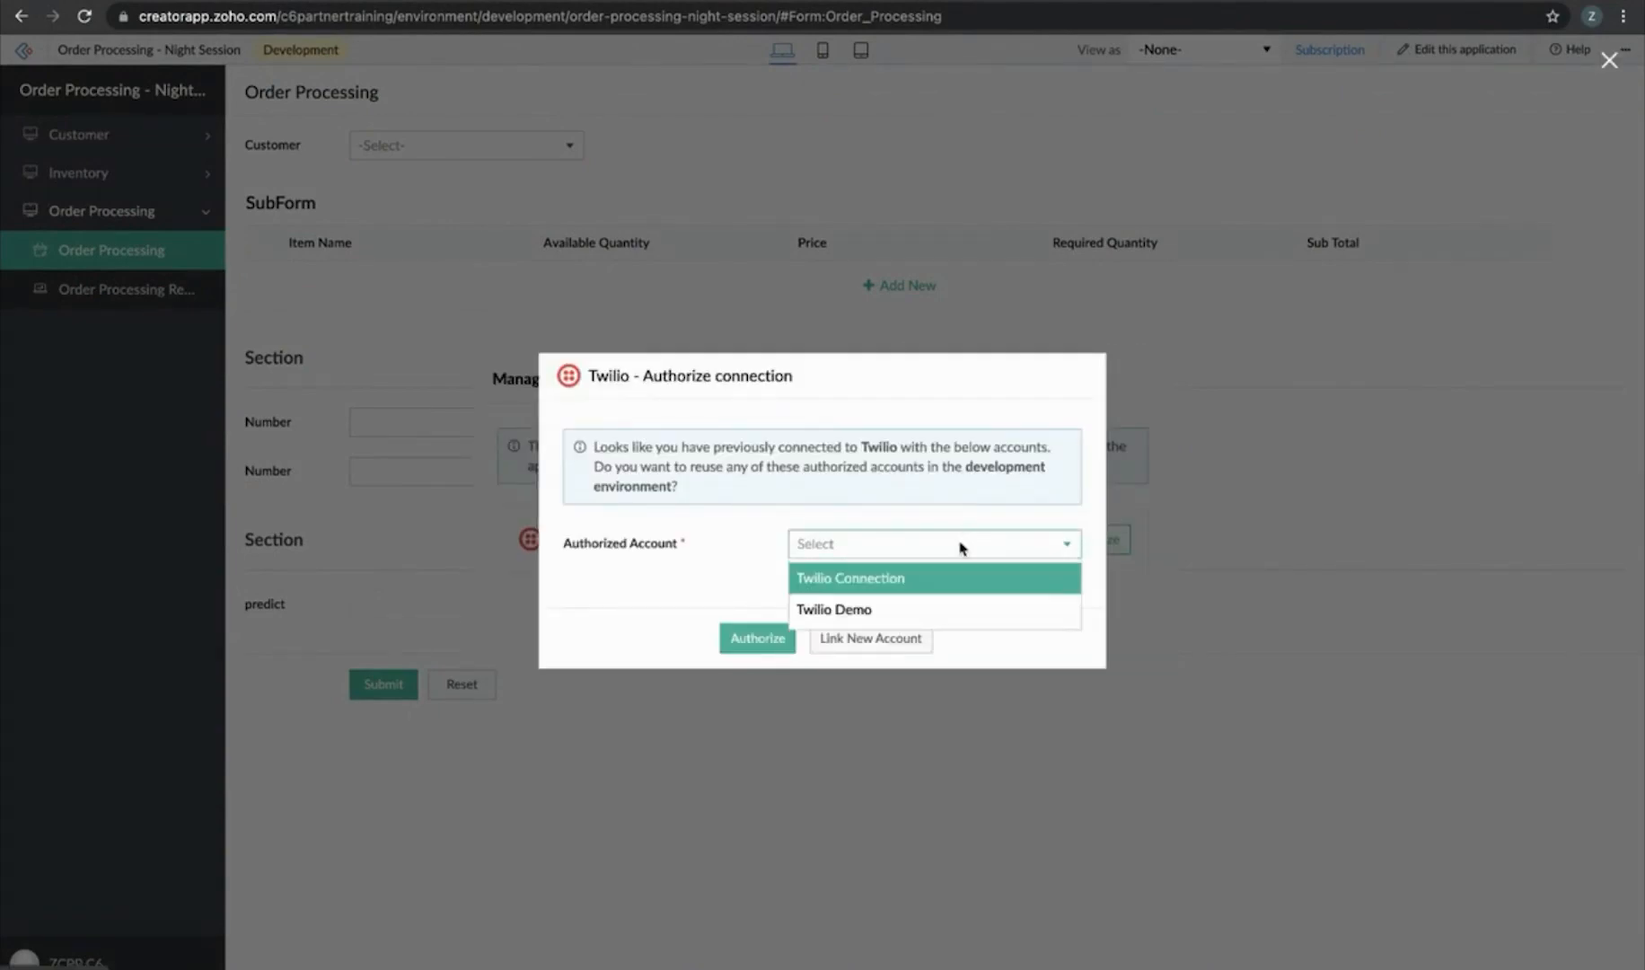
pyautogui.click(931, 613)
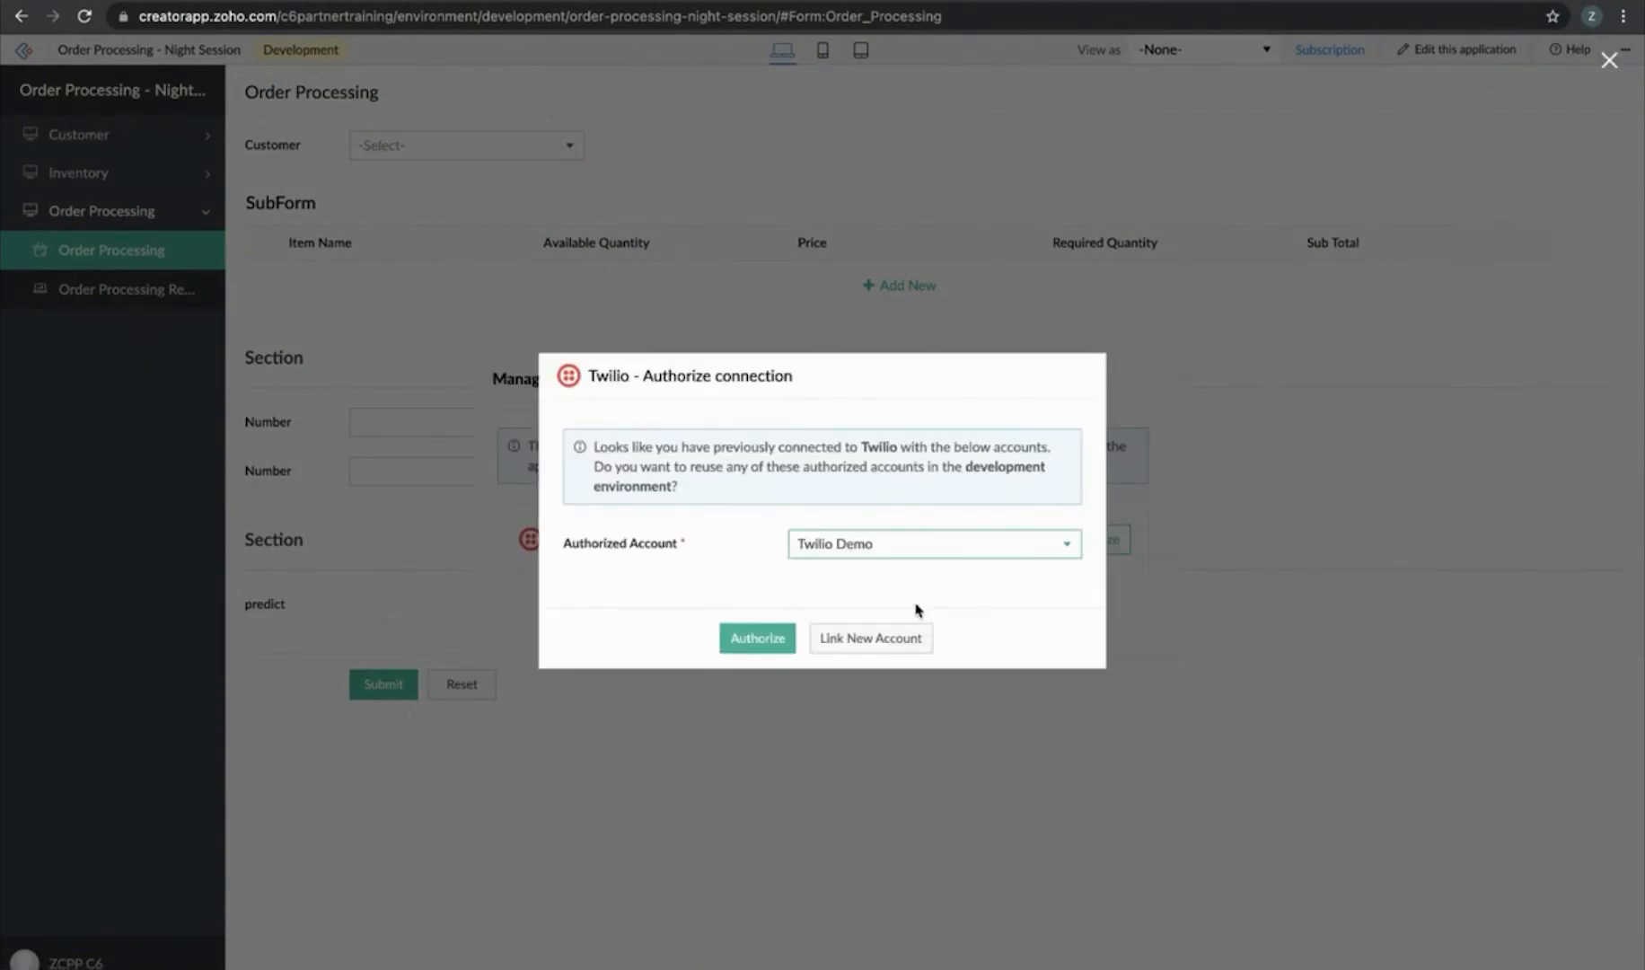
pyautogui.click(759, 640)
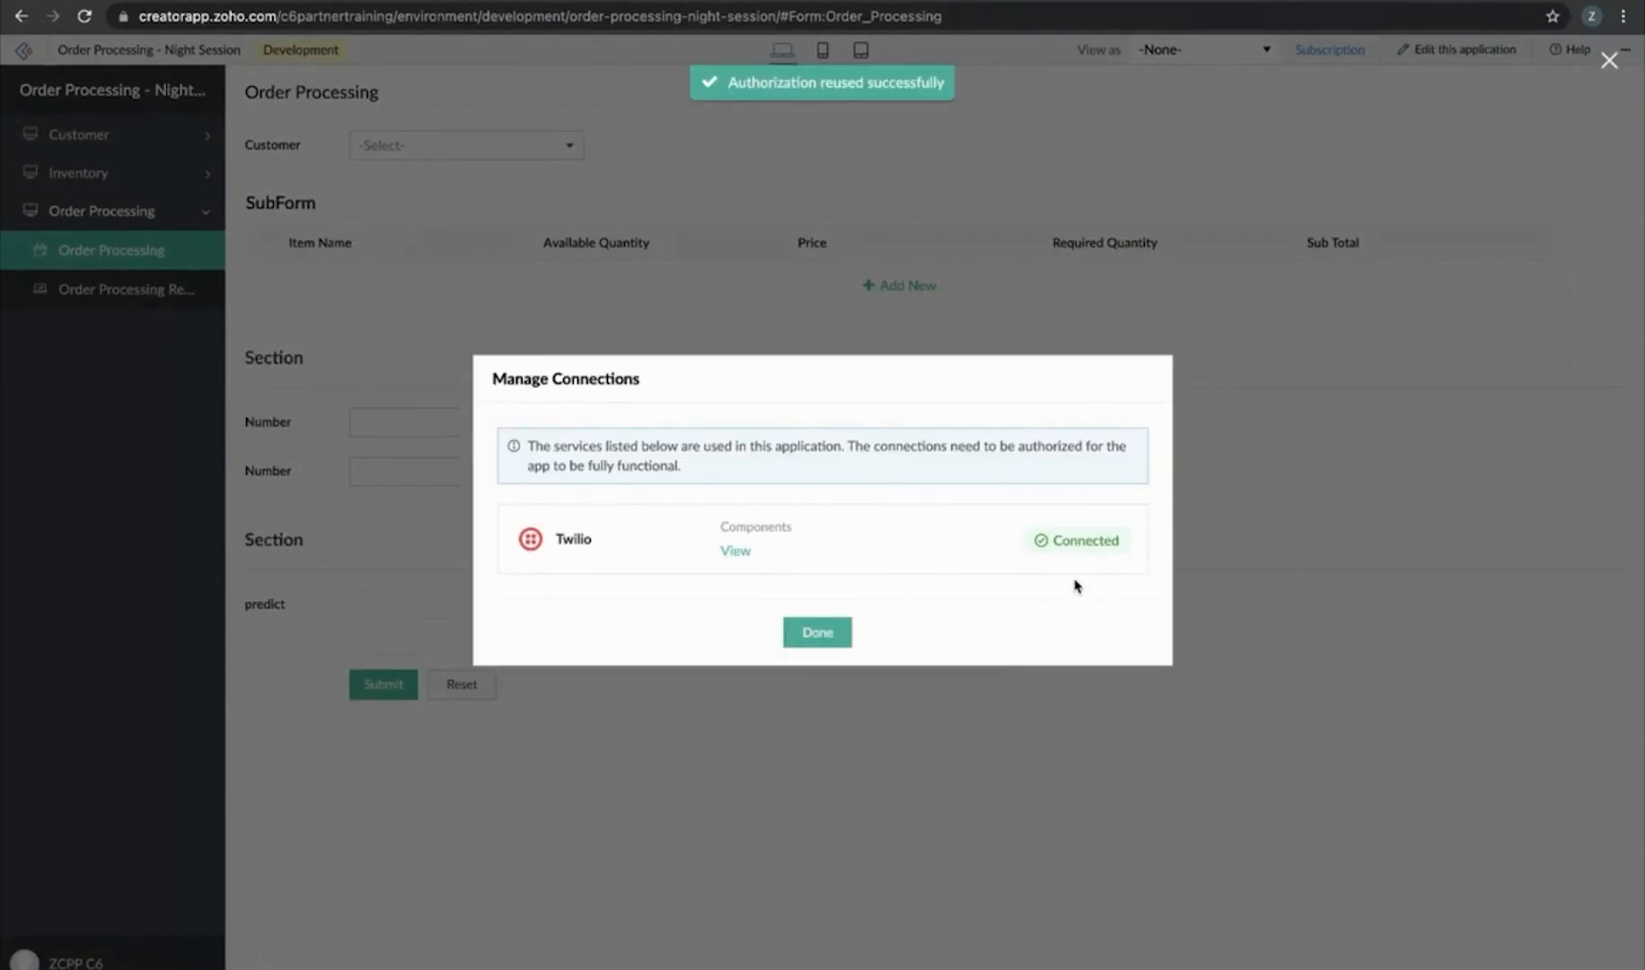
pyautogui.click(816, 633)
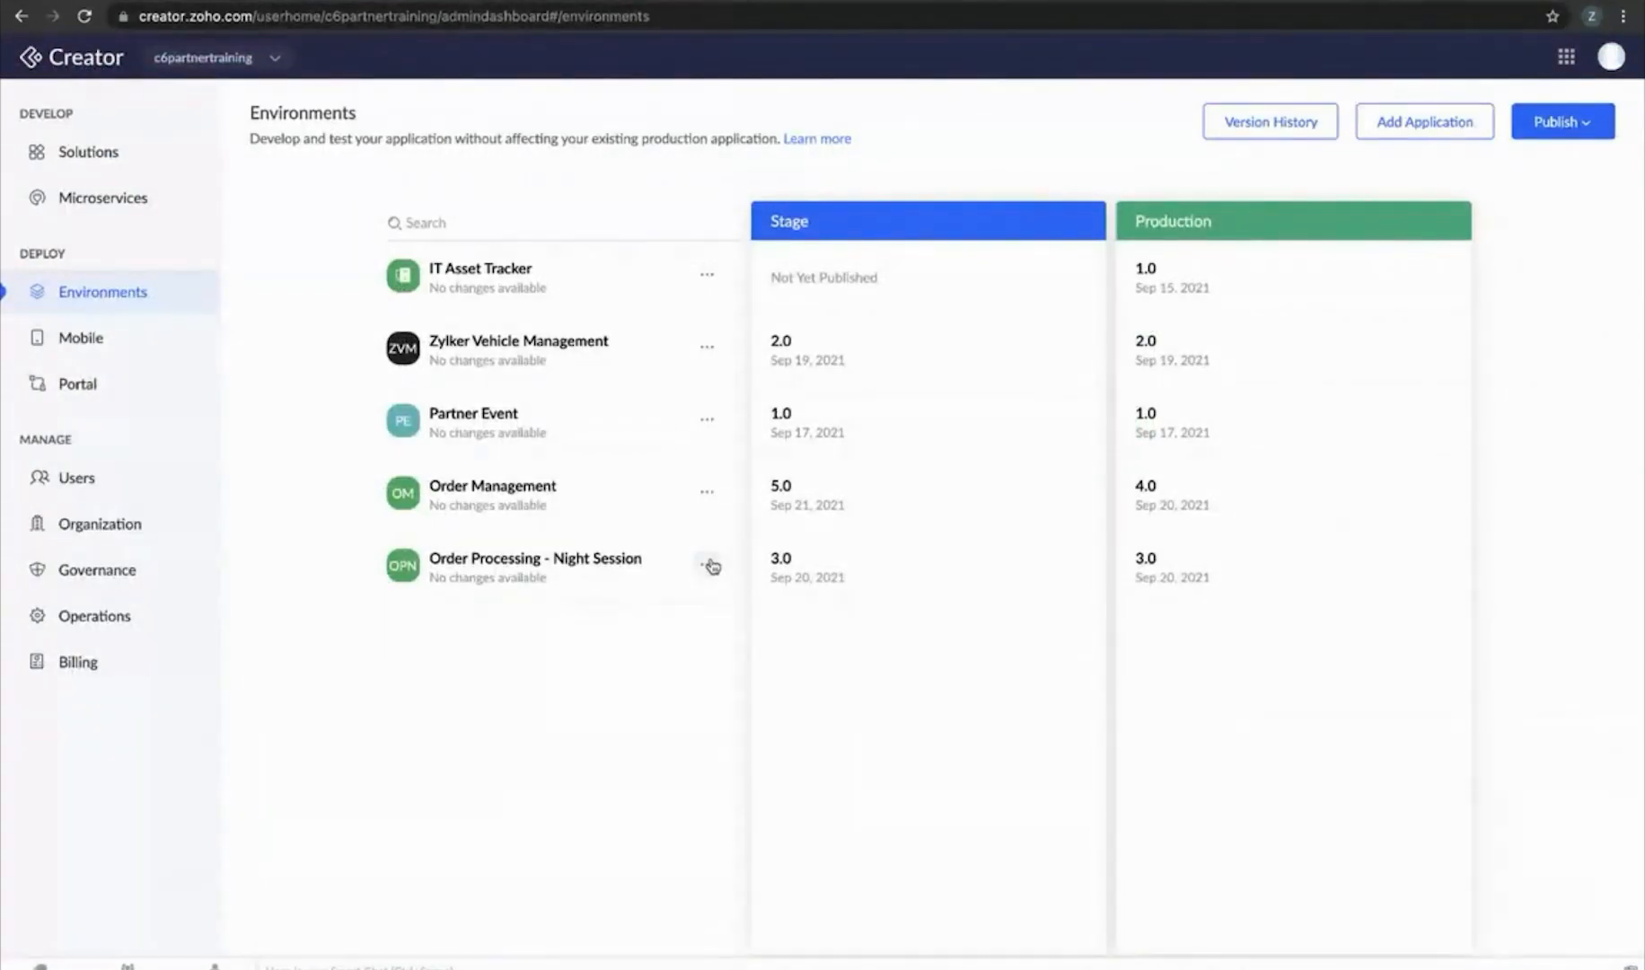
# Open the Development logs and select the Twilio SMS Invalid Connection Name error message
pyautogui.click(709, 564)
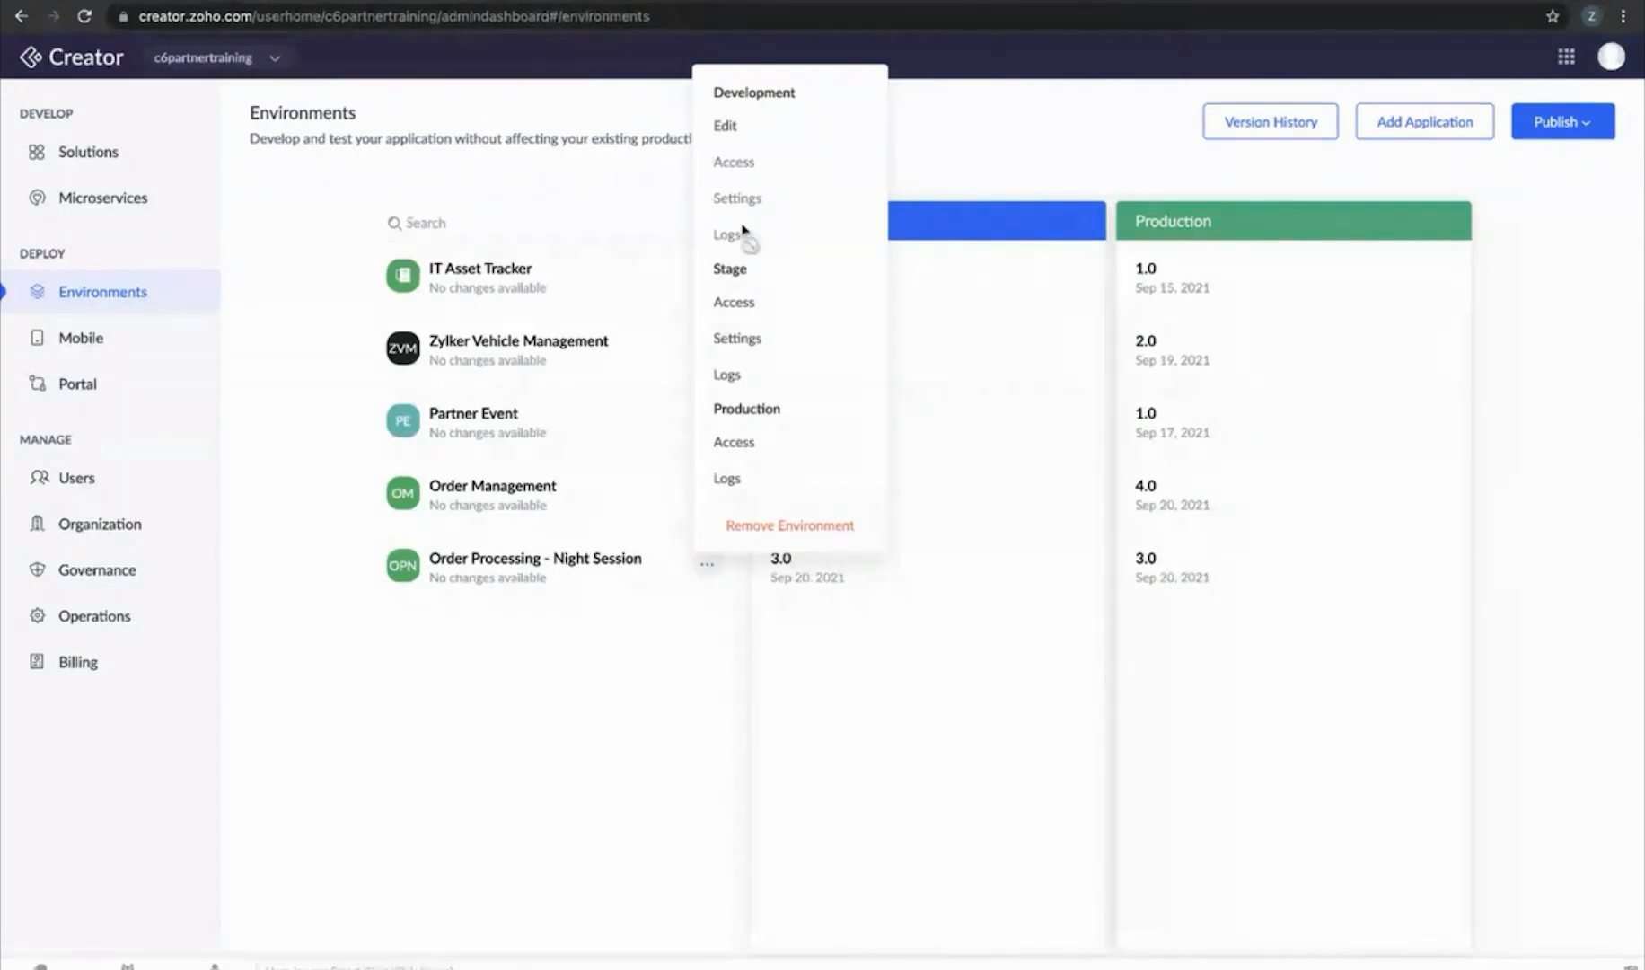
pyautogui.click(576, 660)
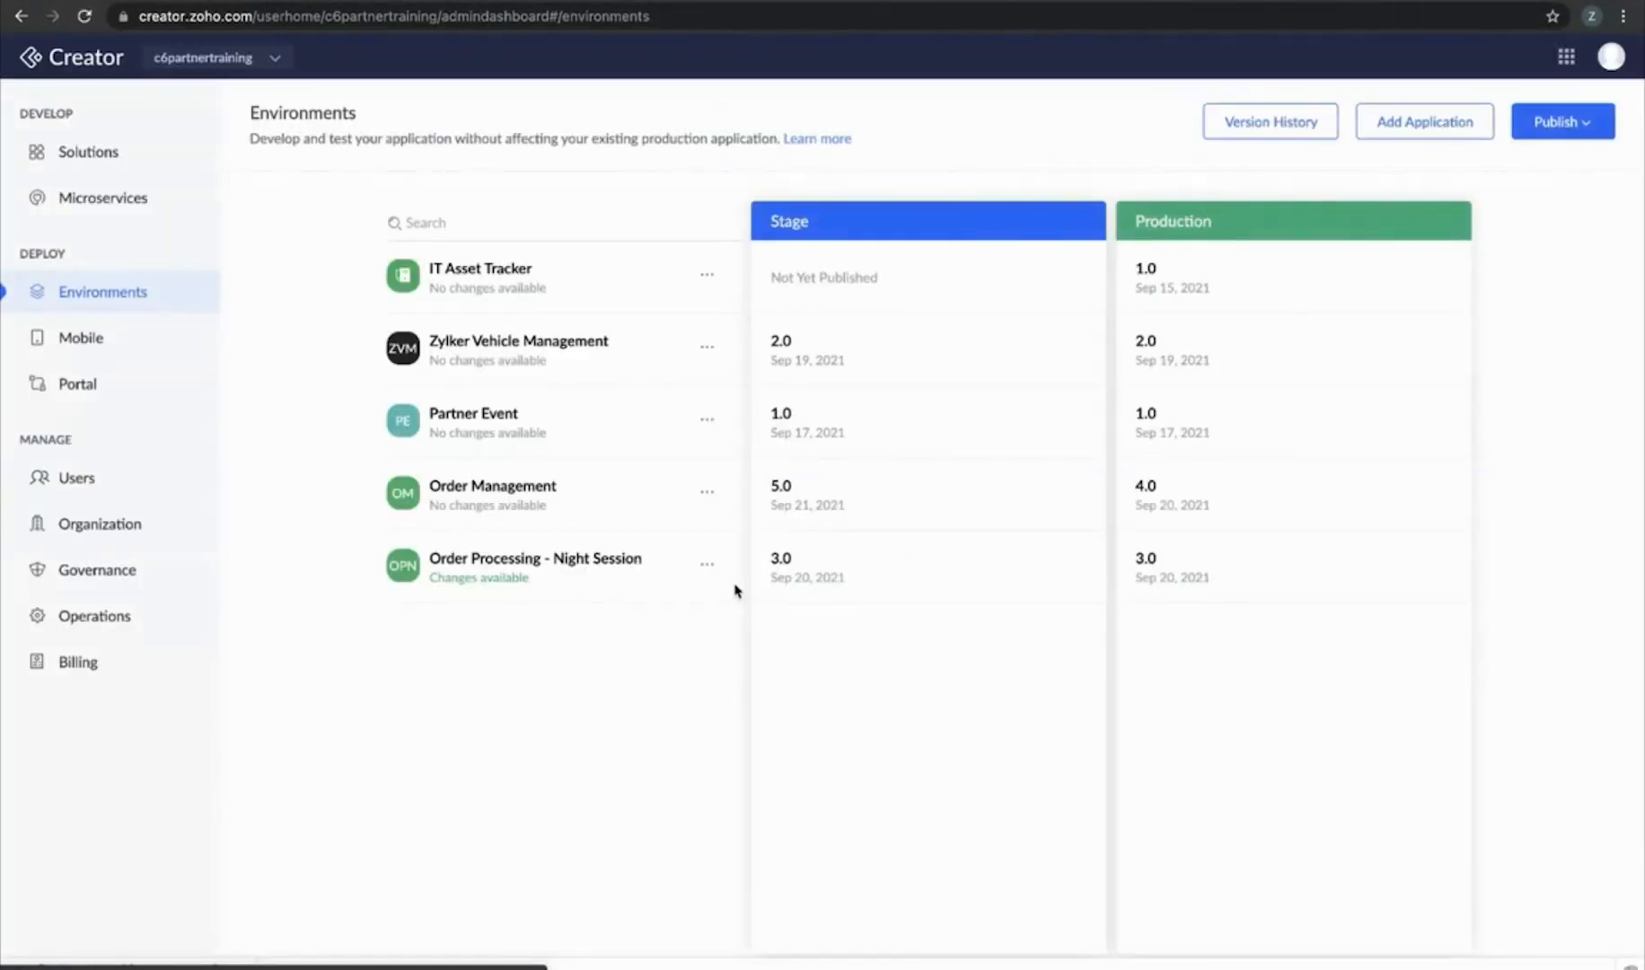
pyautogui.click(706, 563)
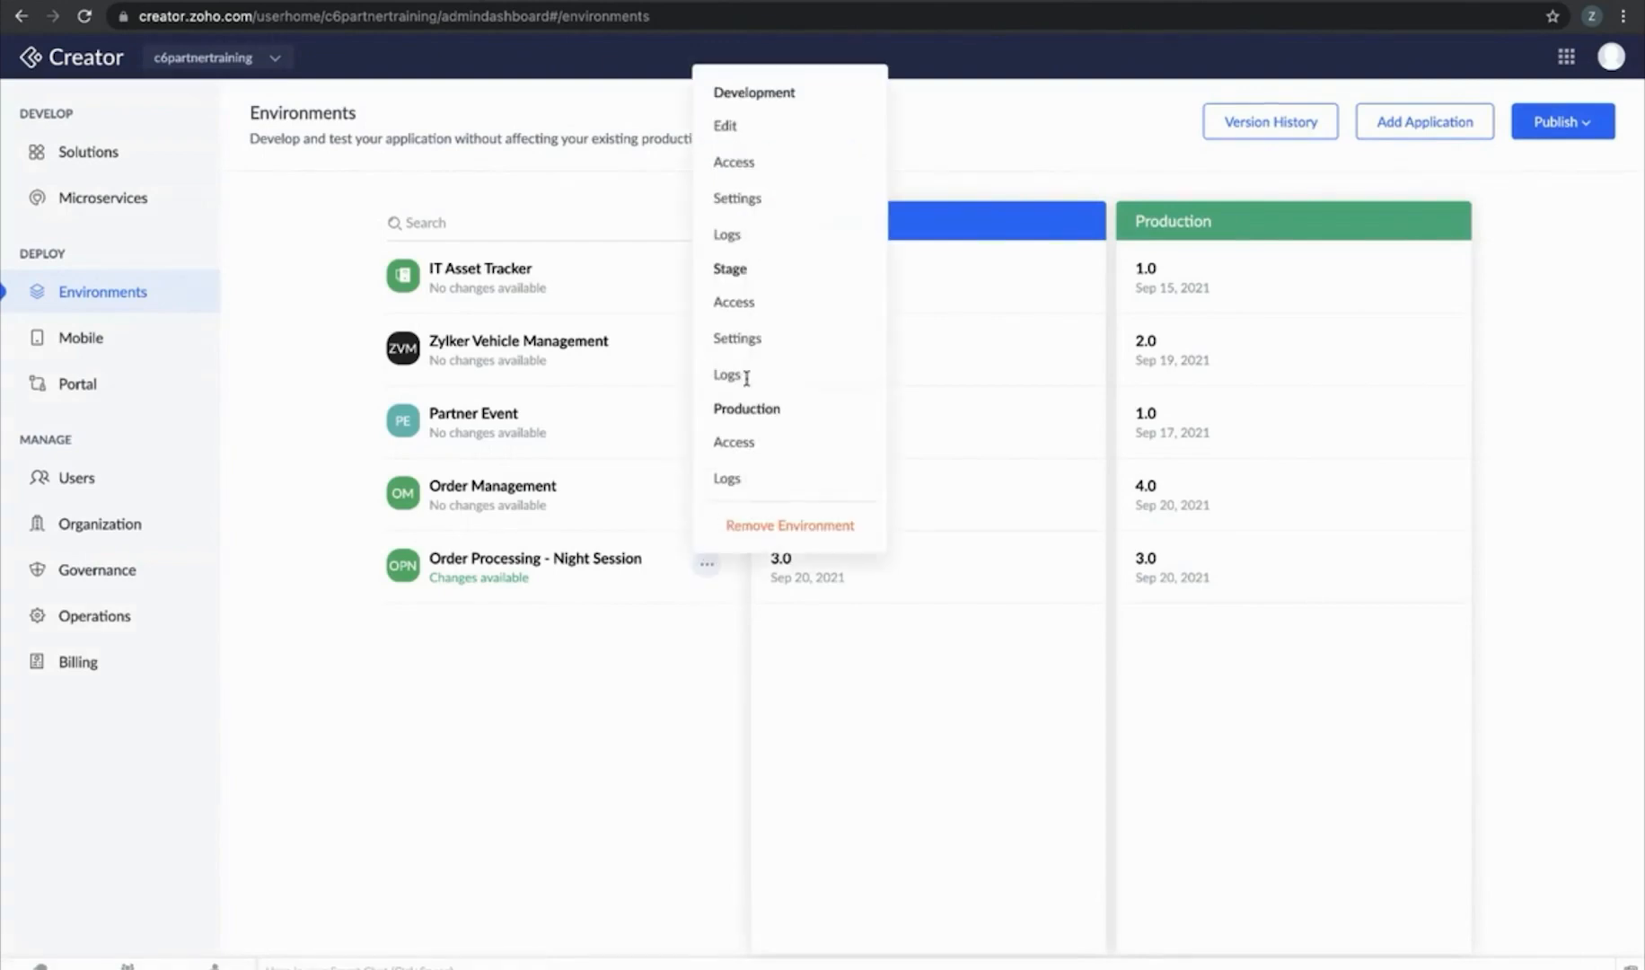
pyautogui.click(756, 234)
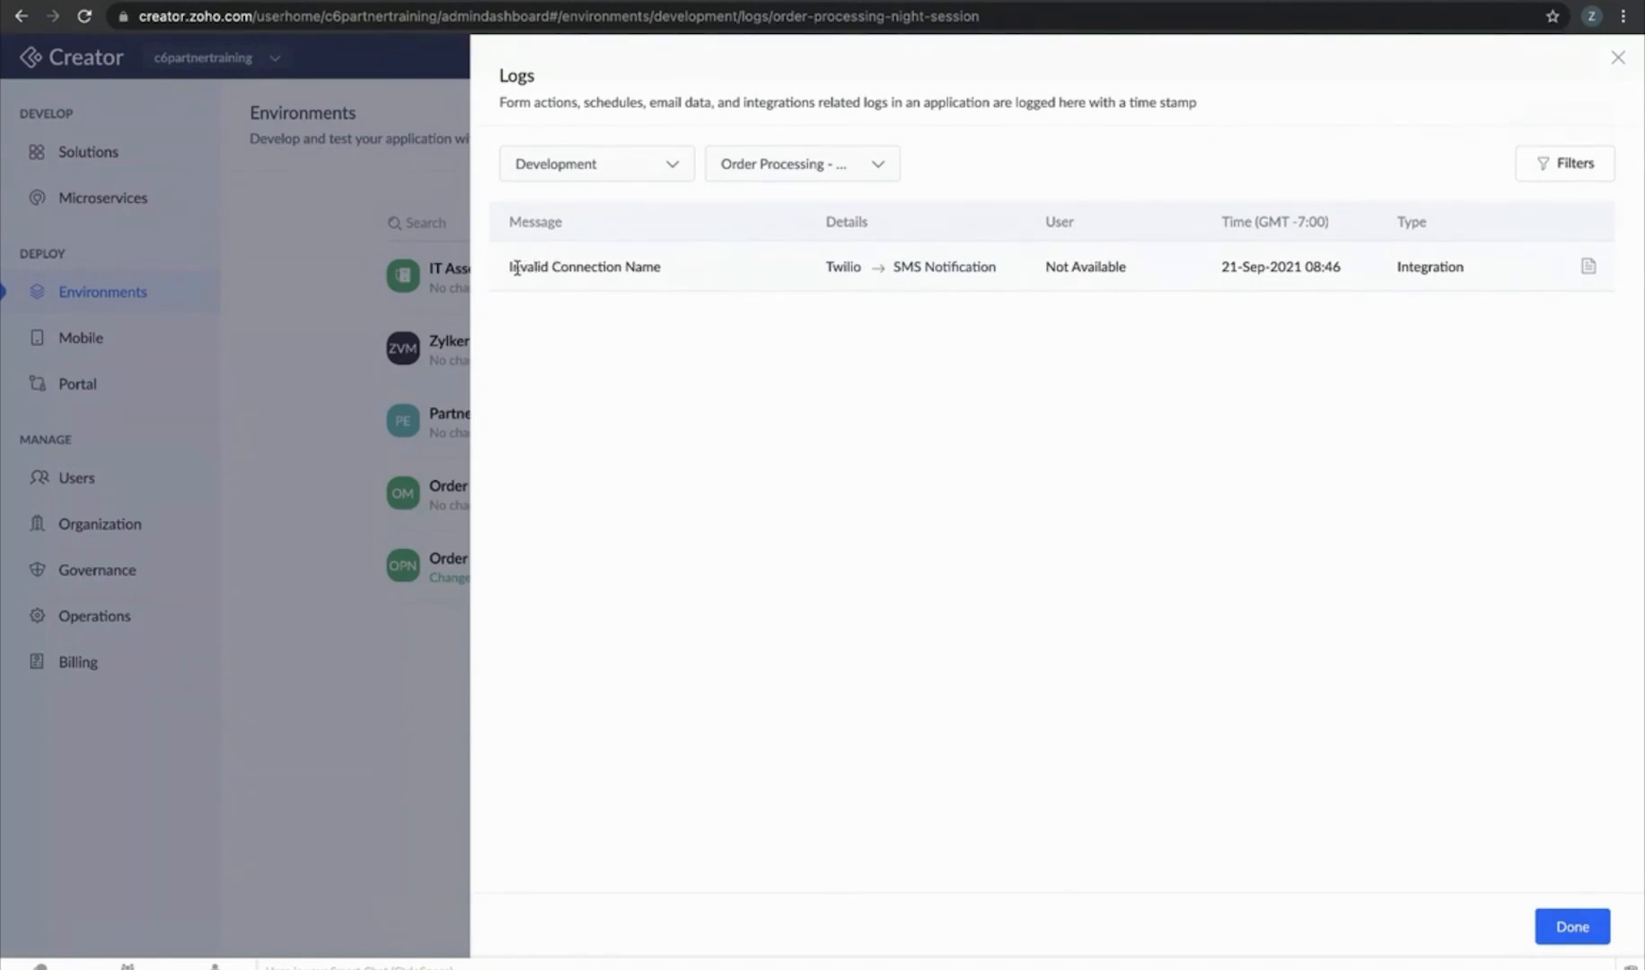
pyautogui.moveTo(517, 266); pyautogui.dragTo(735, 276)
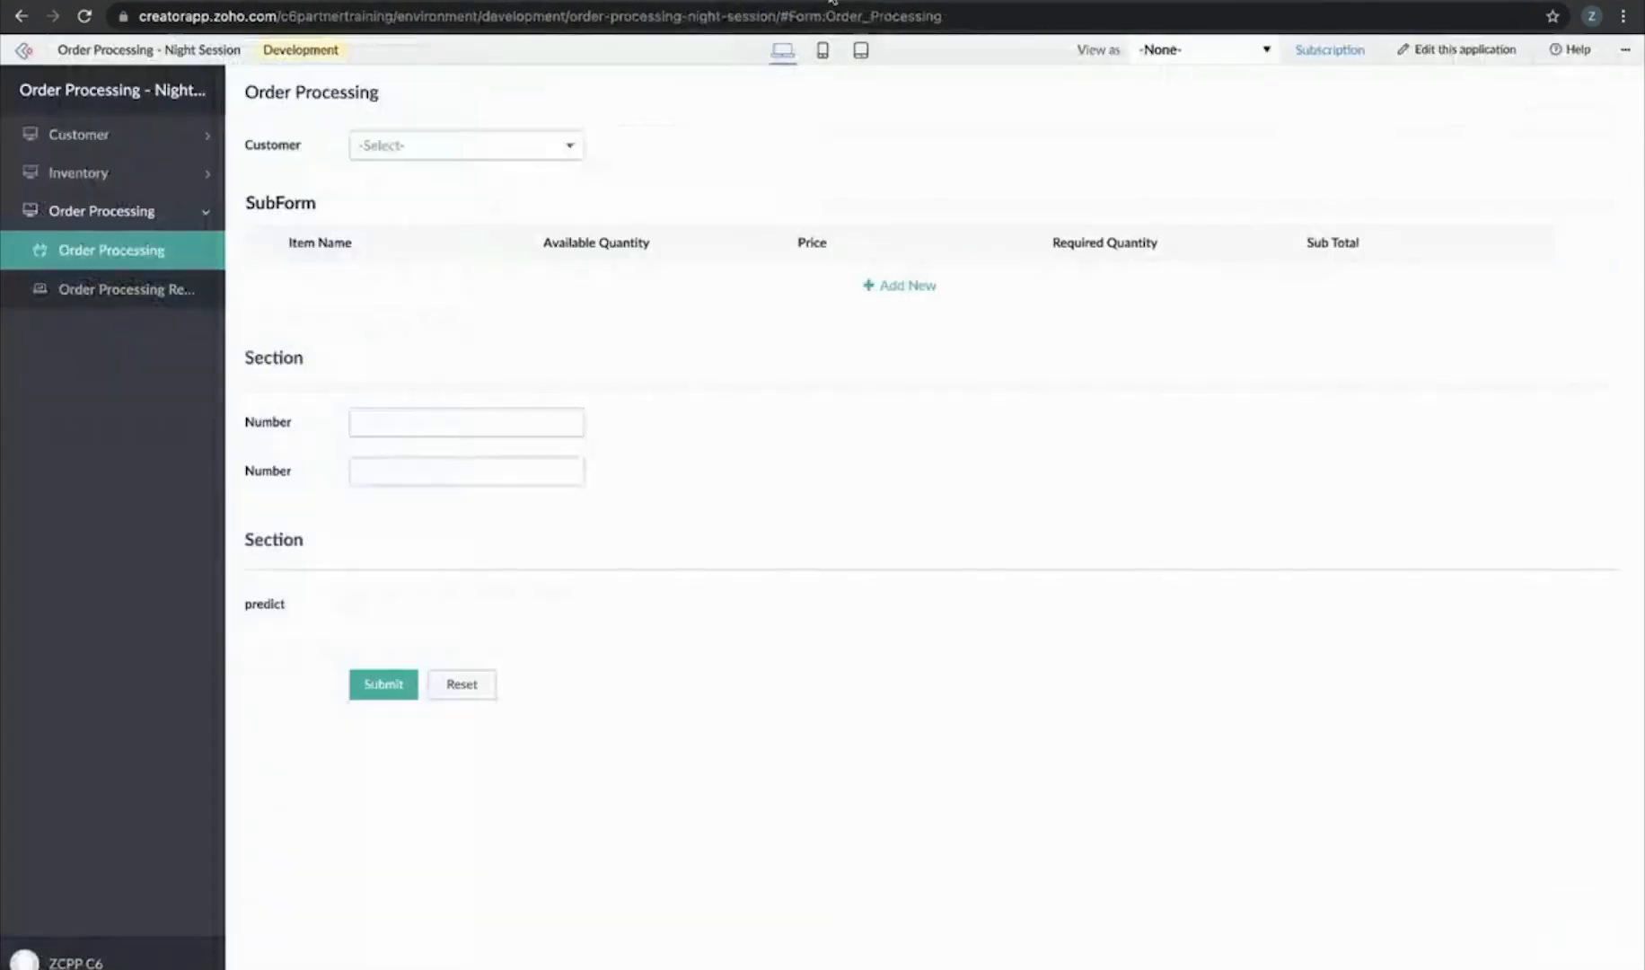
pyautogui.click(499, 153)
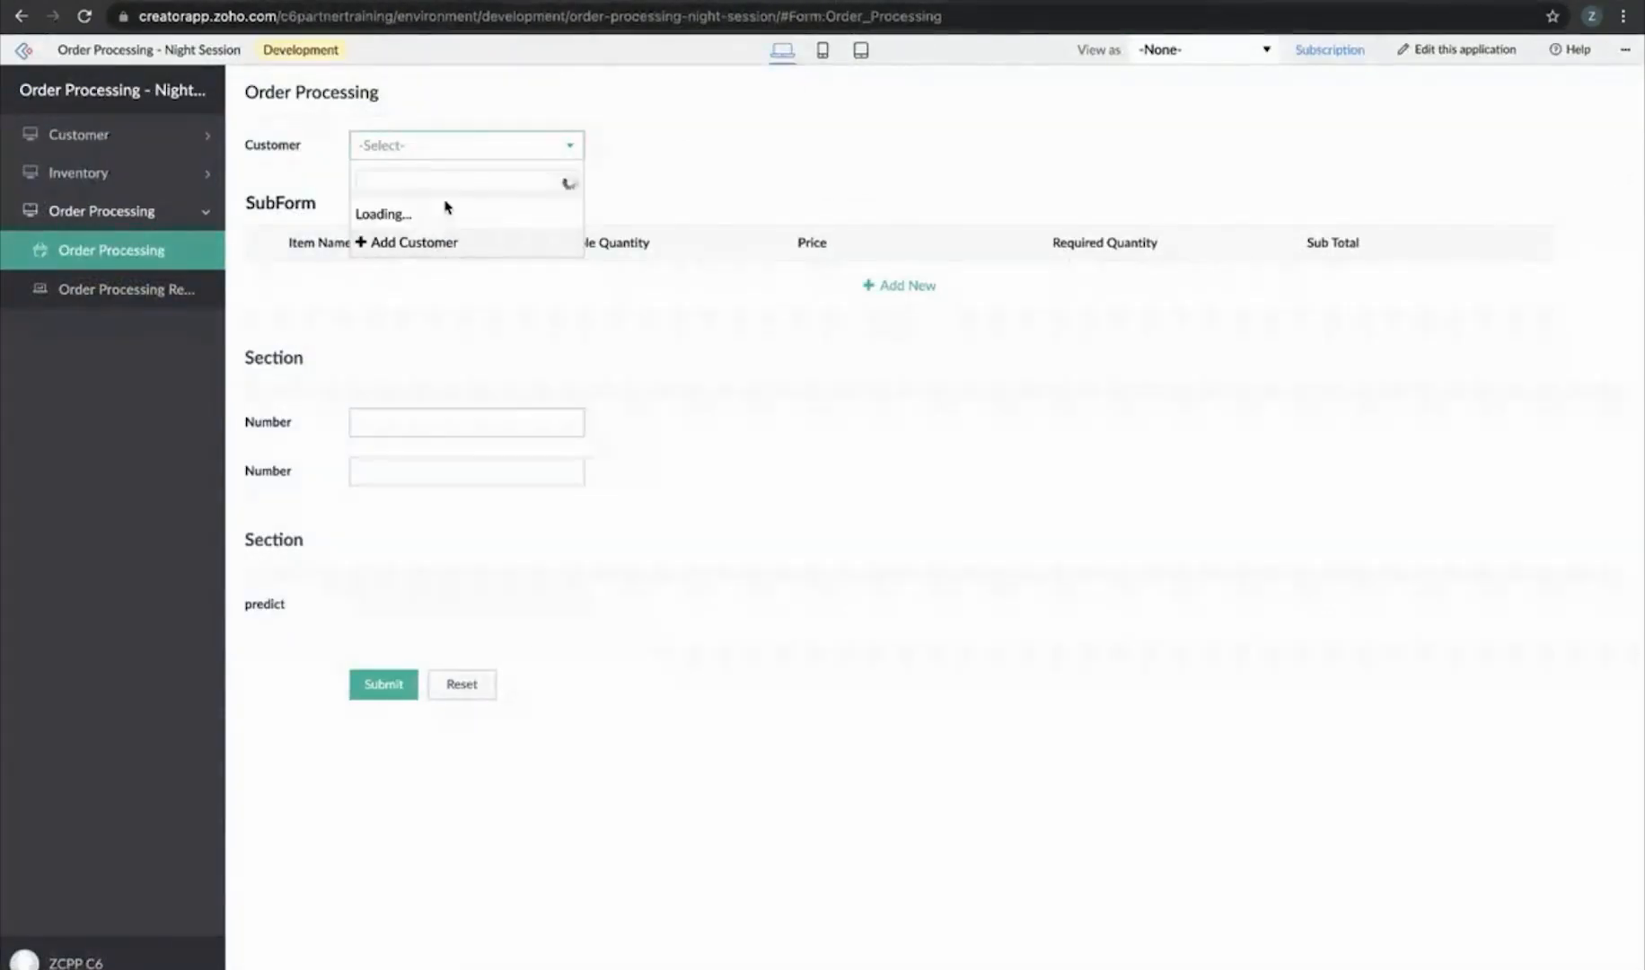
# Select the customer and add an item B row with required quantity 5
pyautogui.click(453, 185)
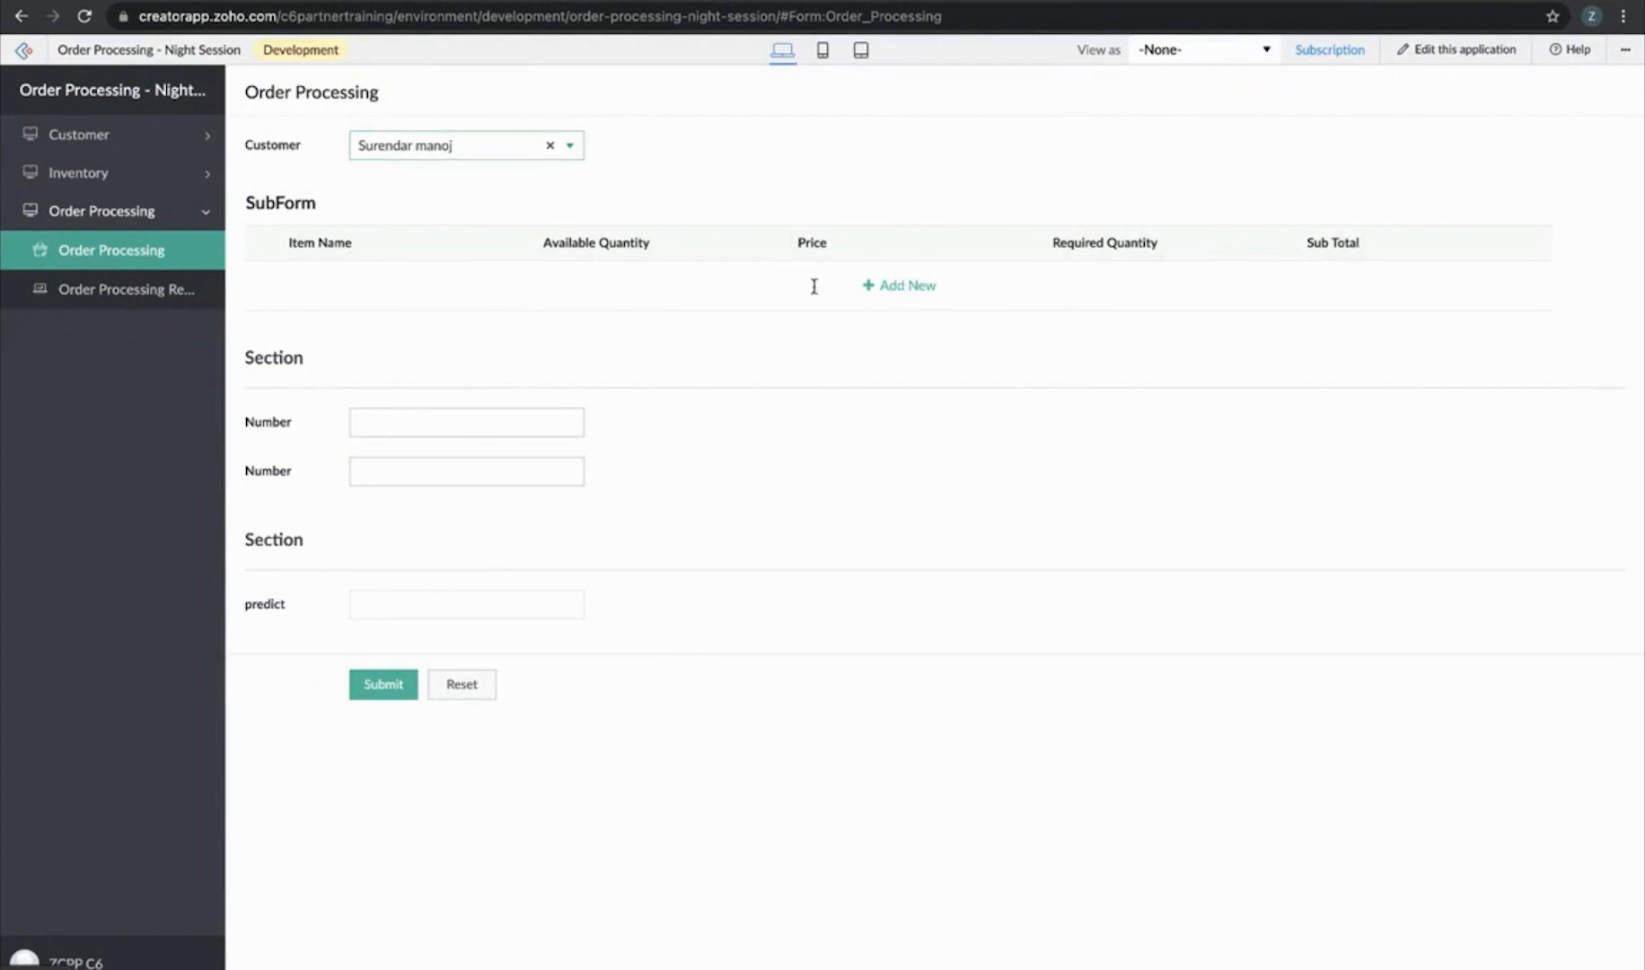
pyautogui.click(898, 285)
pyautogui.click(478, 282)
pyautogui.click(378, 355)
pyautogui.click(1070, 286)
pyautogui.click(1076, 332)
# Fill both Number fields from suggestions and submit the second order
pyautogui.click(392, 443)
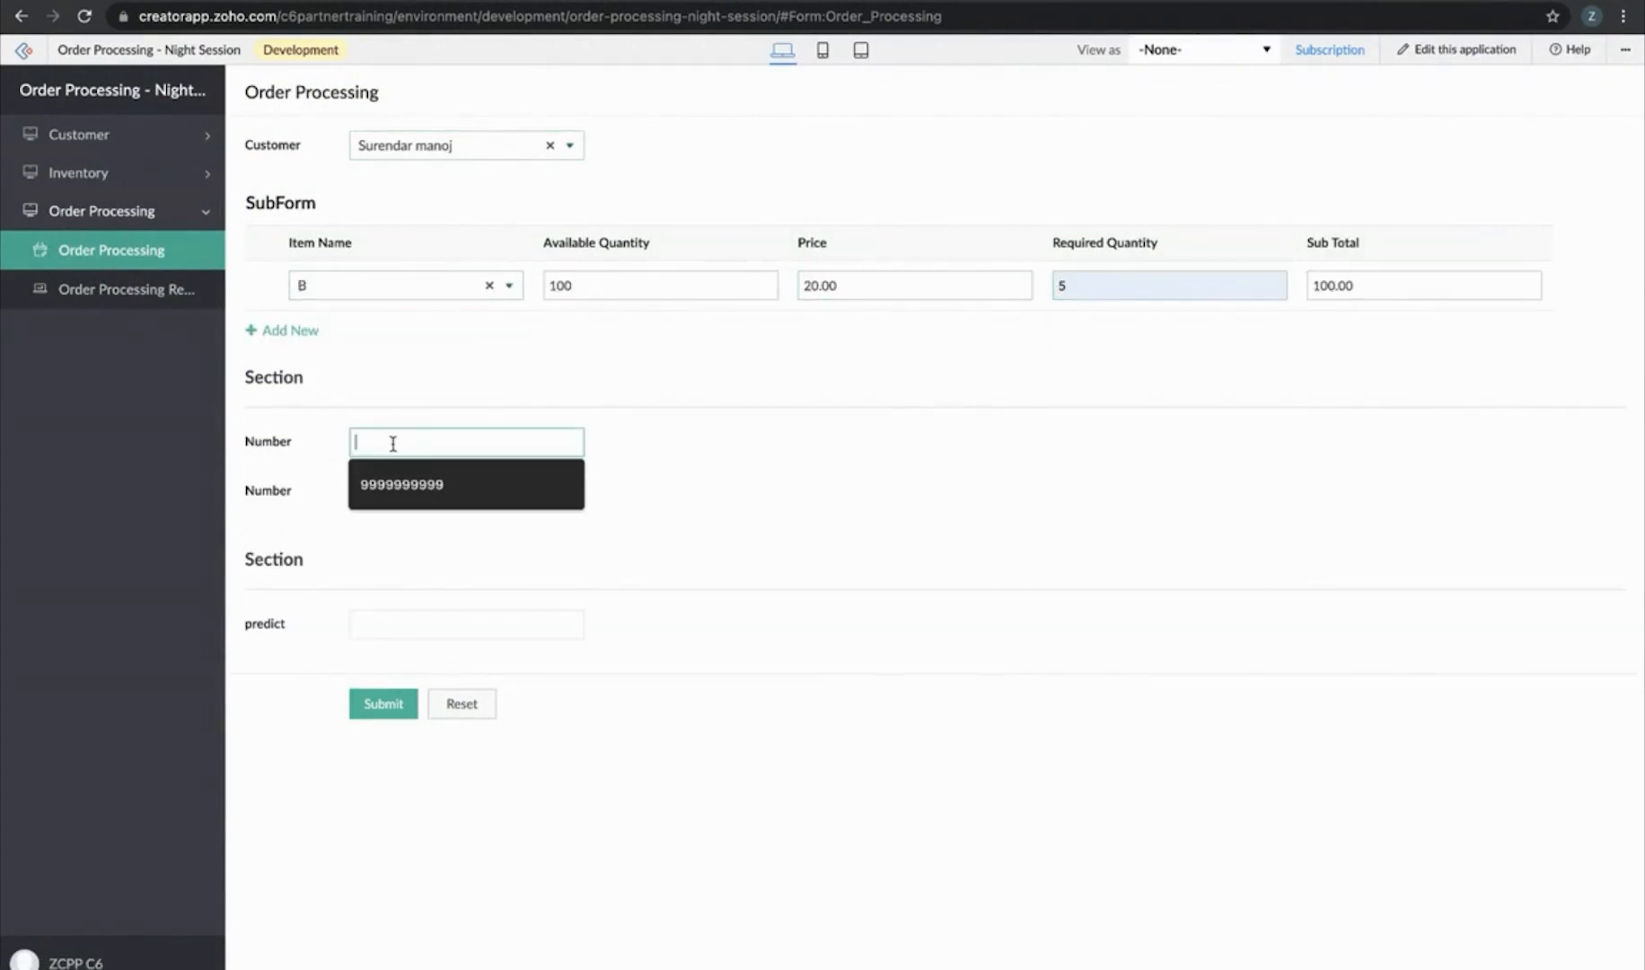
pyautogui.click(412, 484)
pyautogui.click(411, 491)
pyautogui.click(404, 534)
pyautogui.click(374, 706)
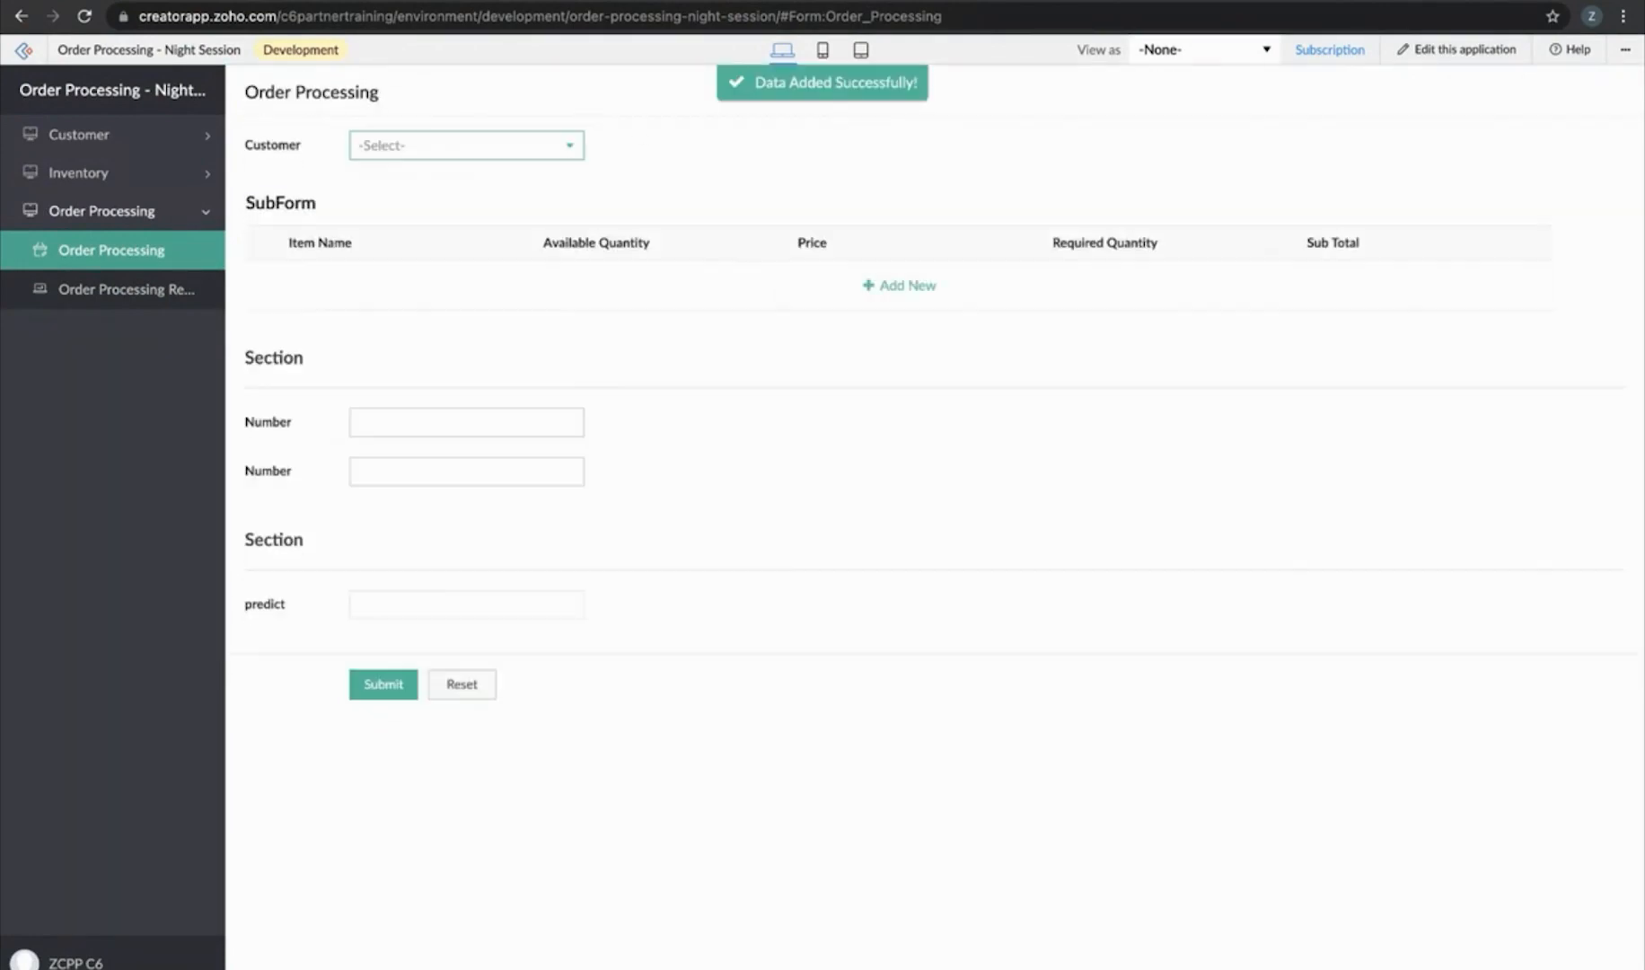
pyautogui.click(309, 1)
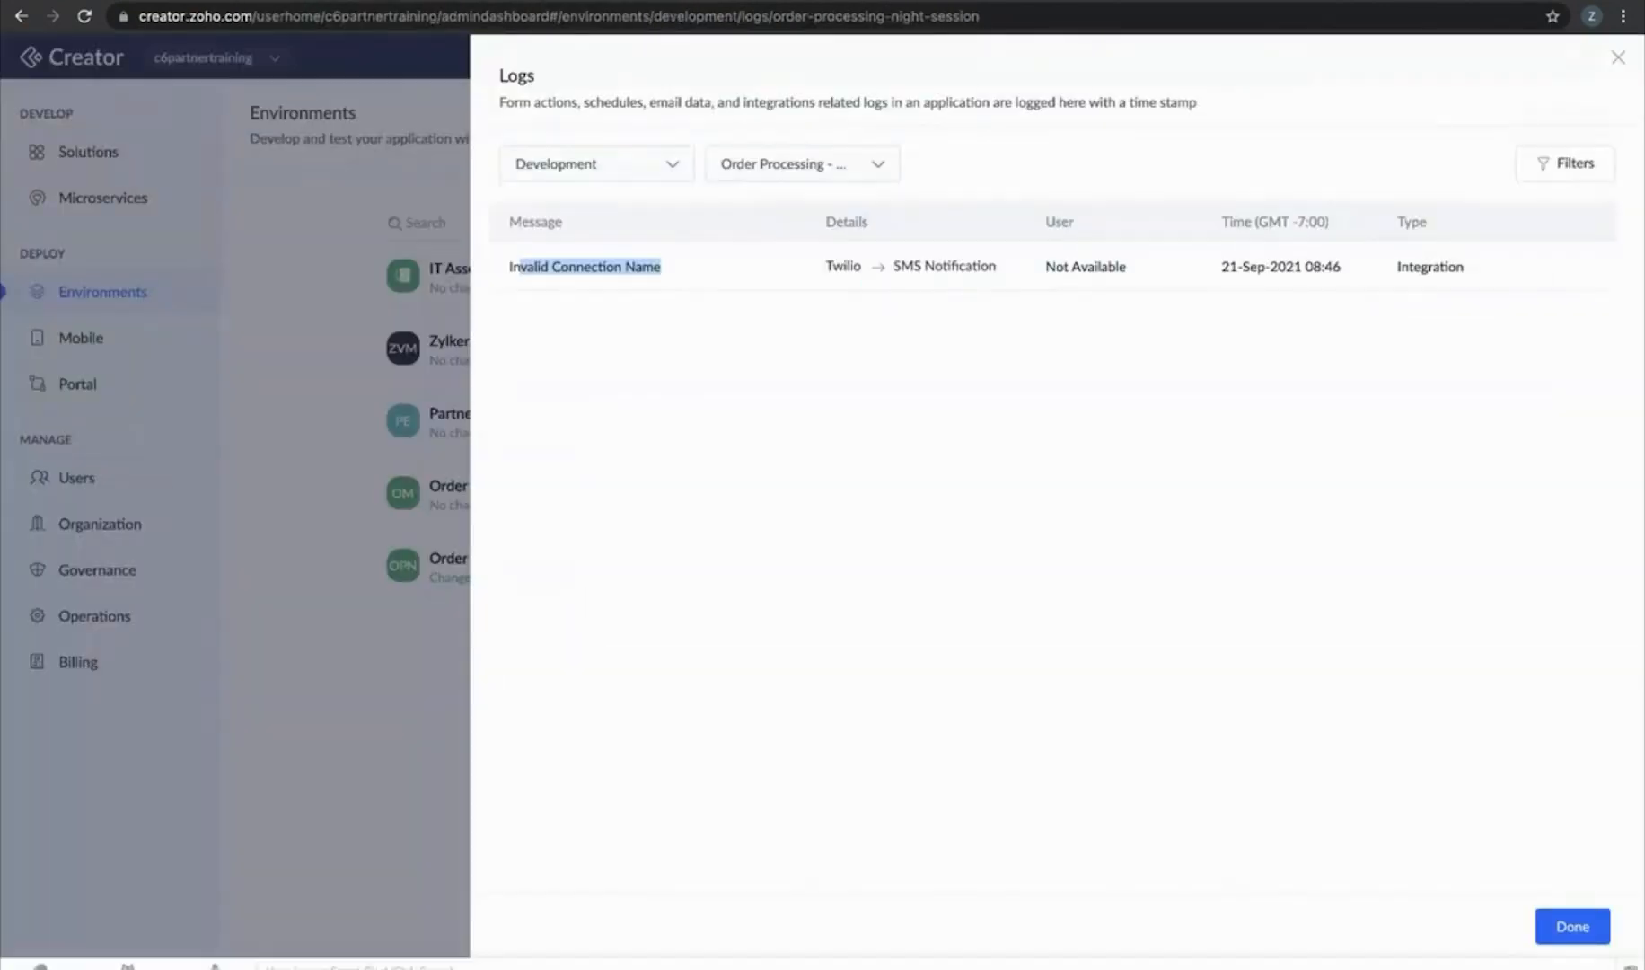
pyautogui.click(1582, 925)
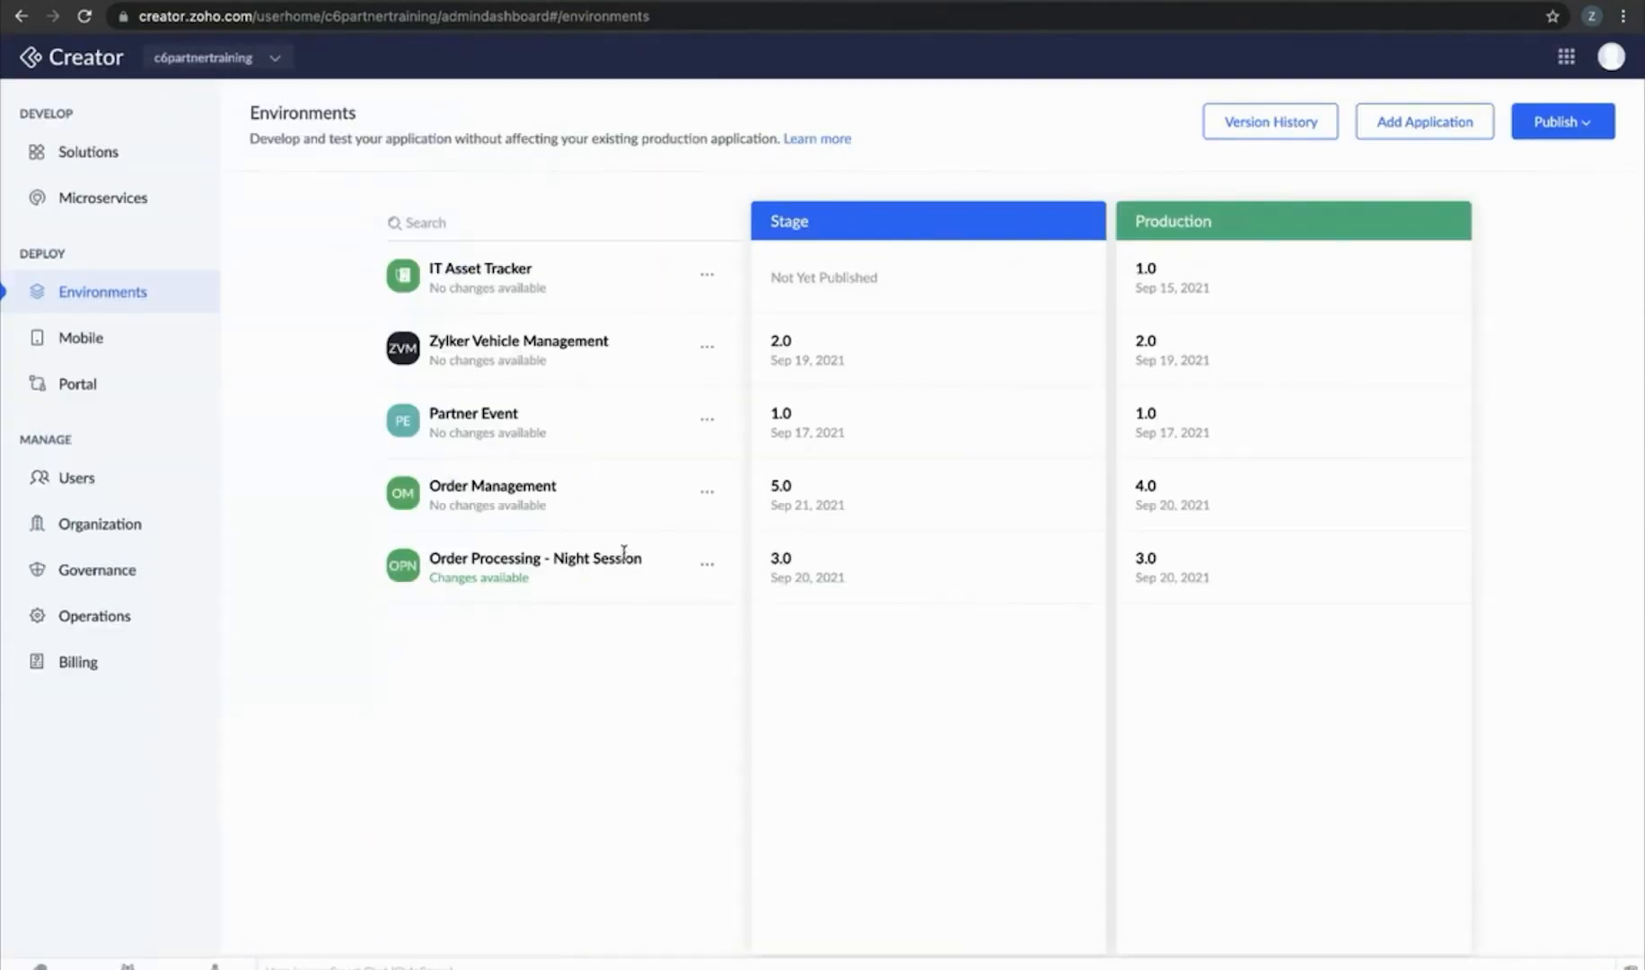
pyautogui.click(708, 566)
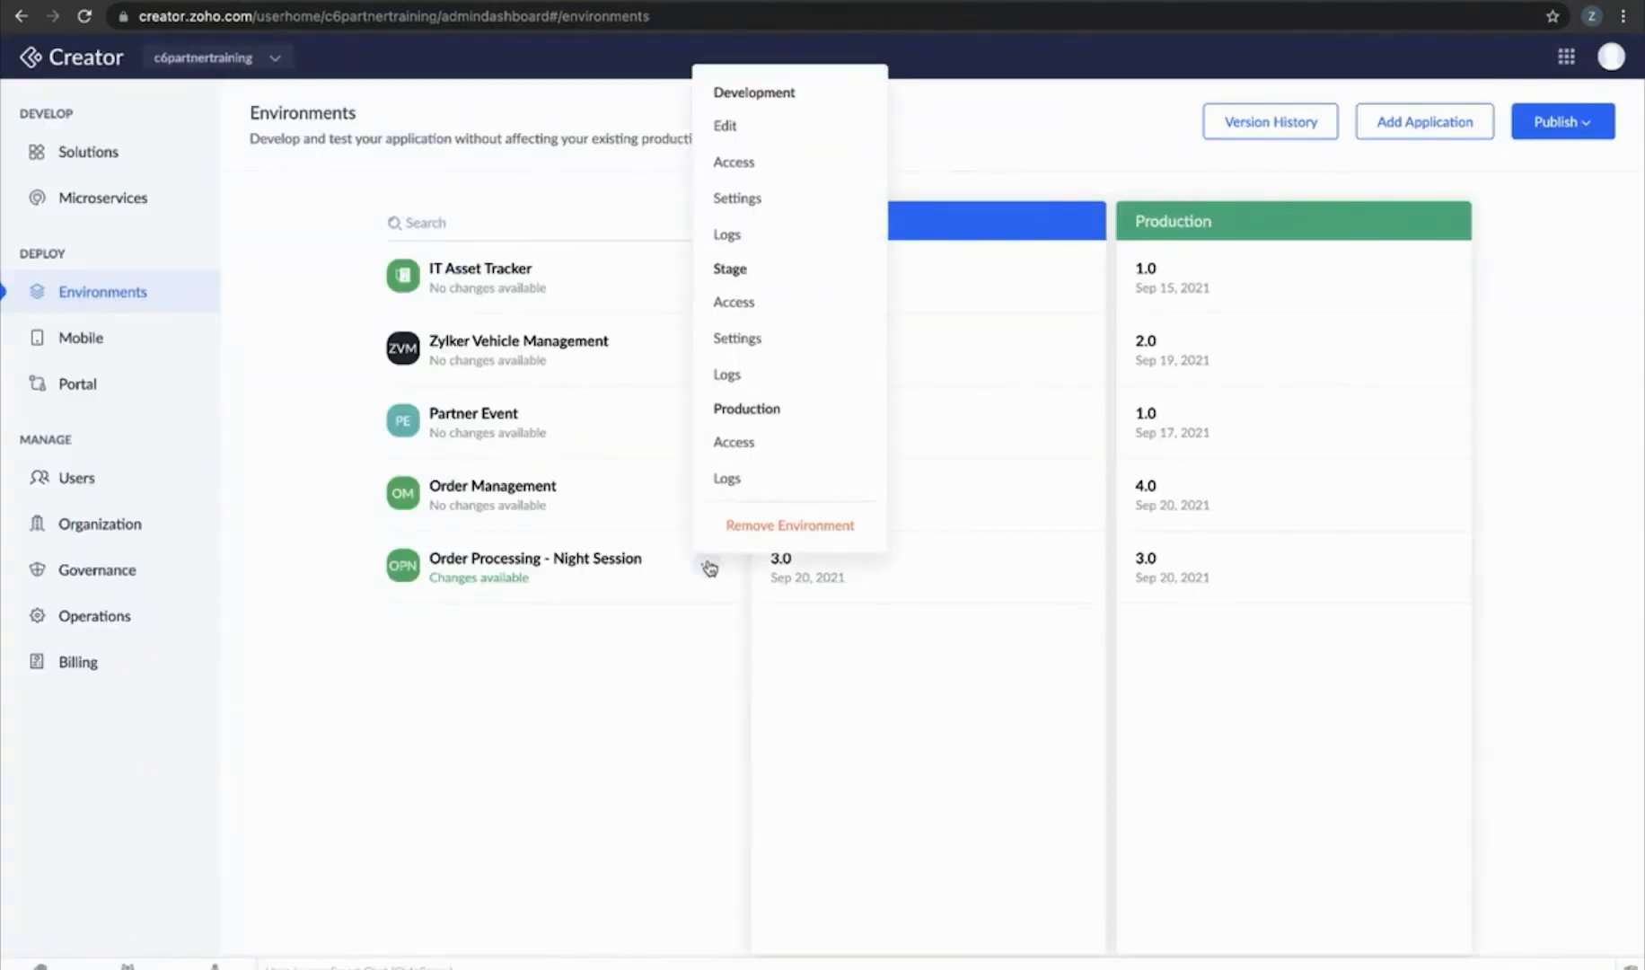
pyautogui.click(725, 233)
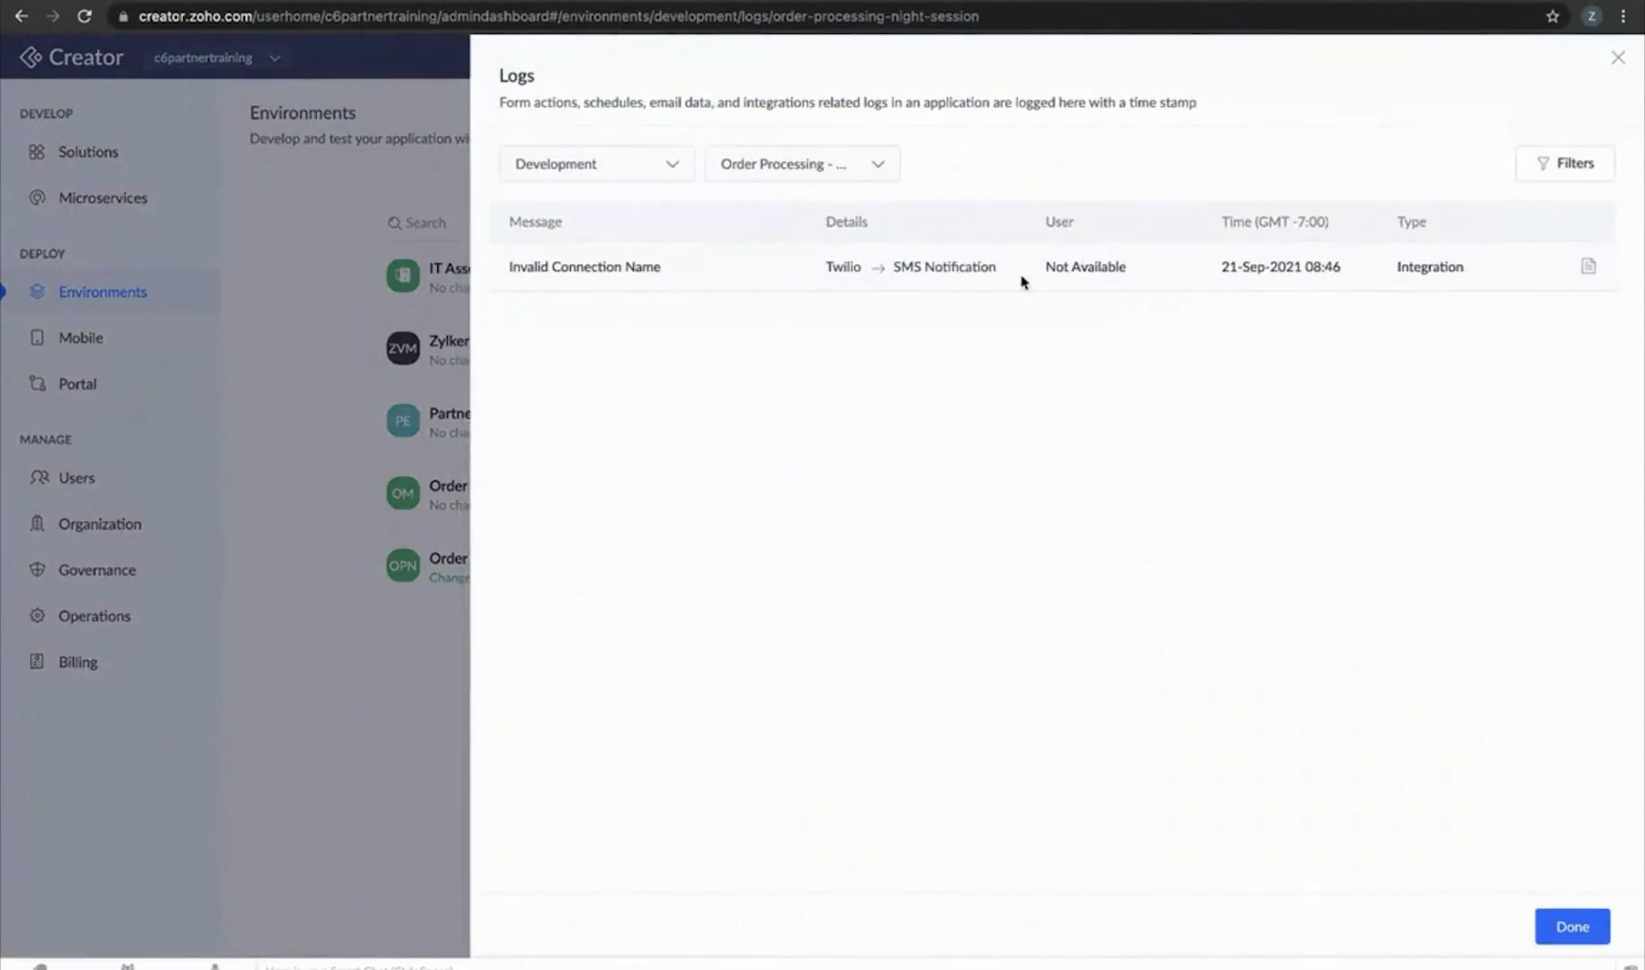
pyautogui.click(1617, 57)
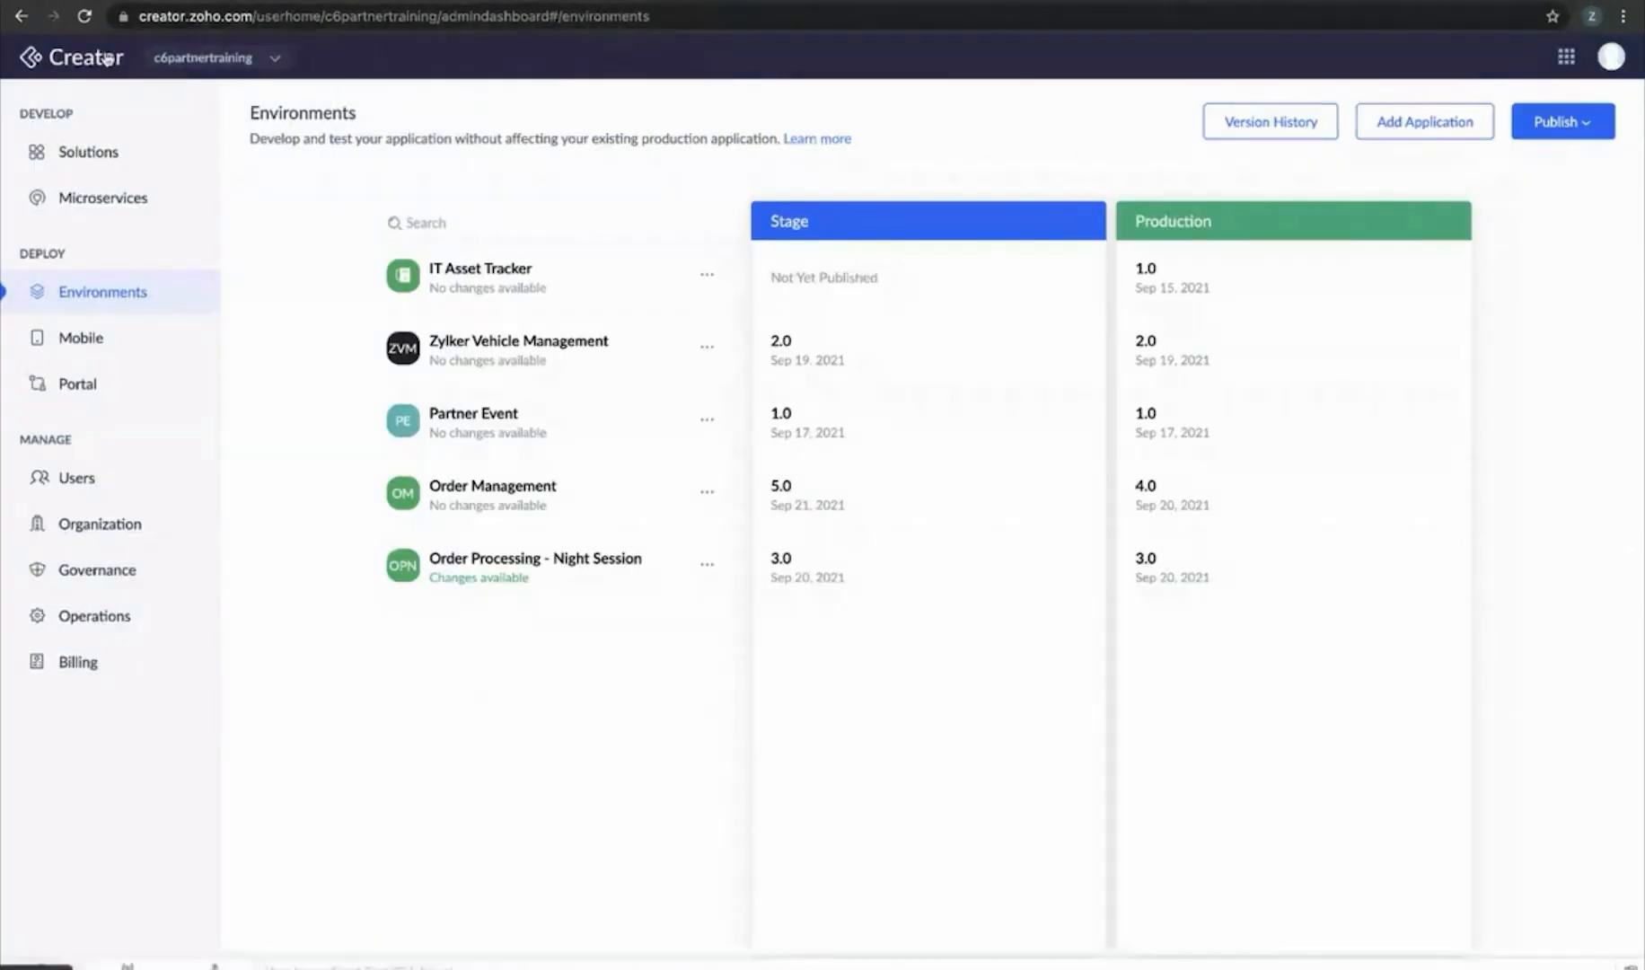
pyautogui.click(84, 17)
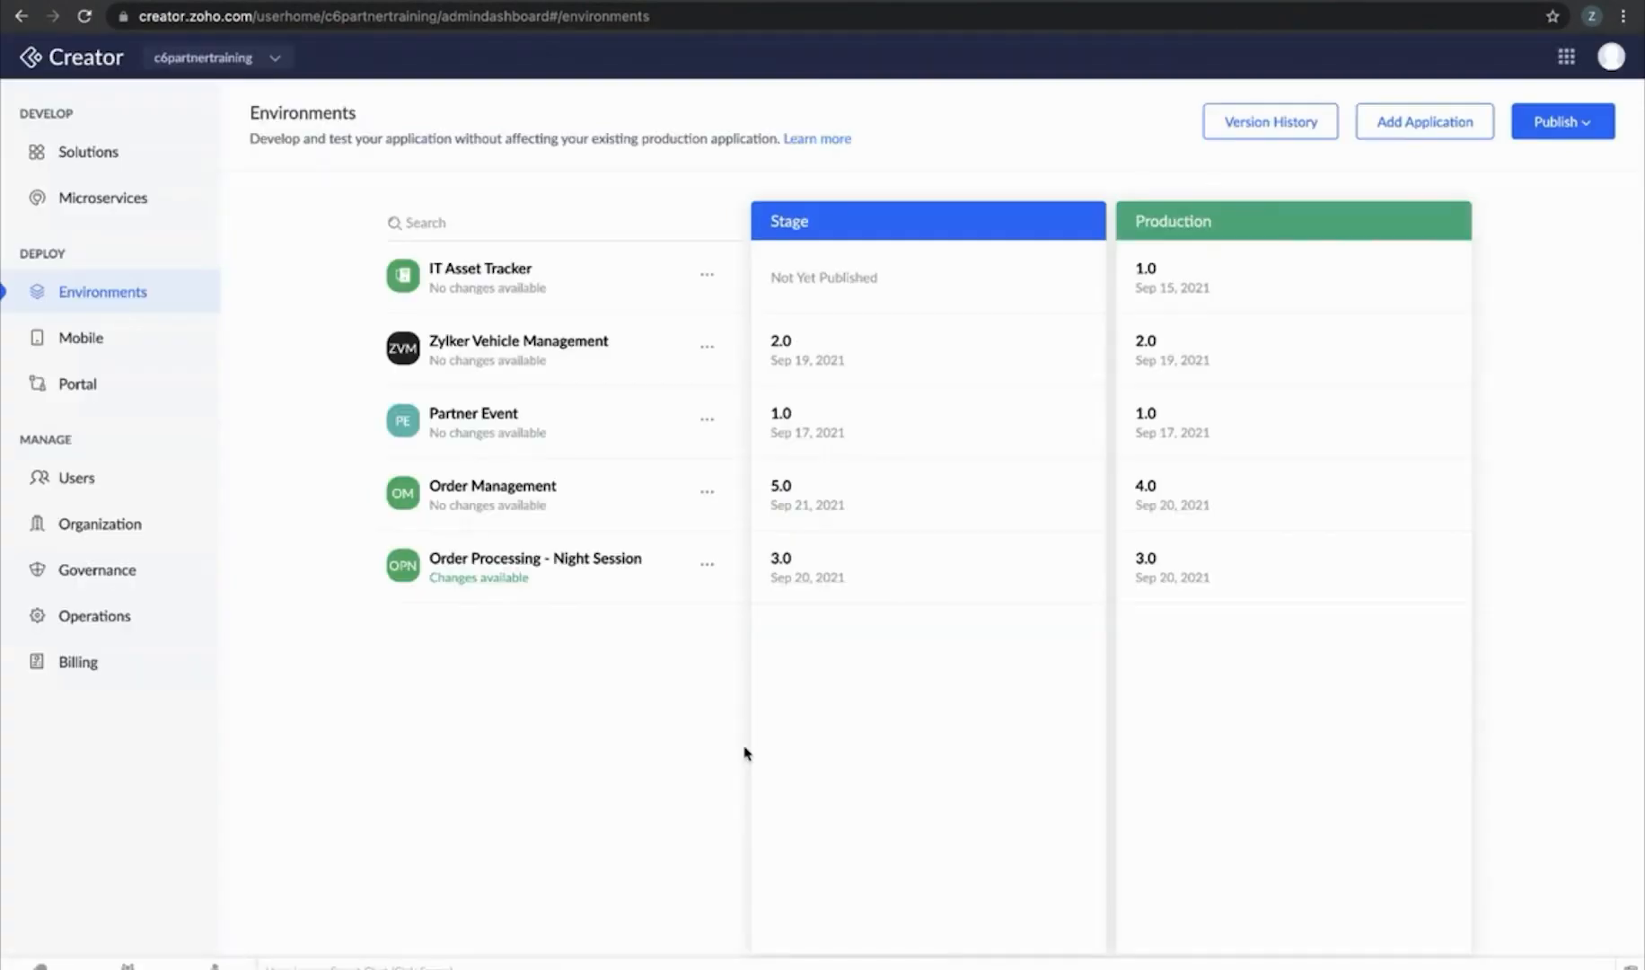
pyautogui.click(708, 563)
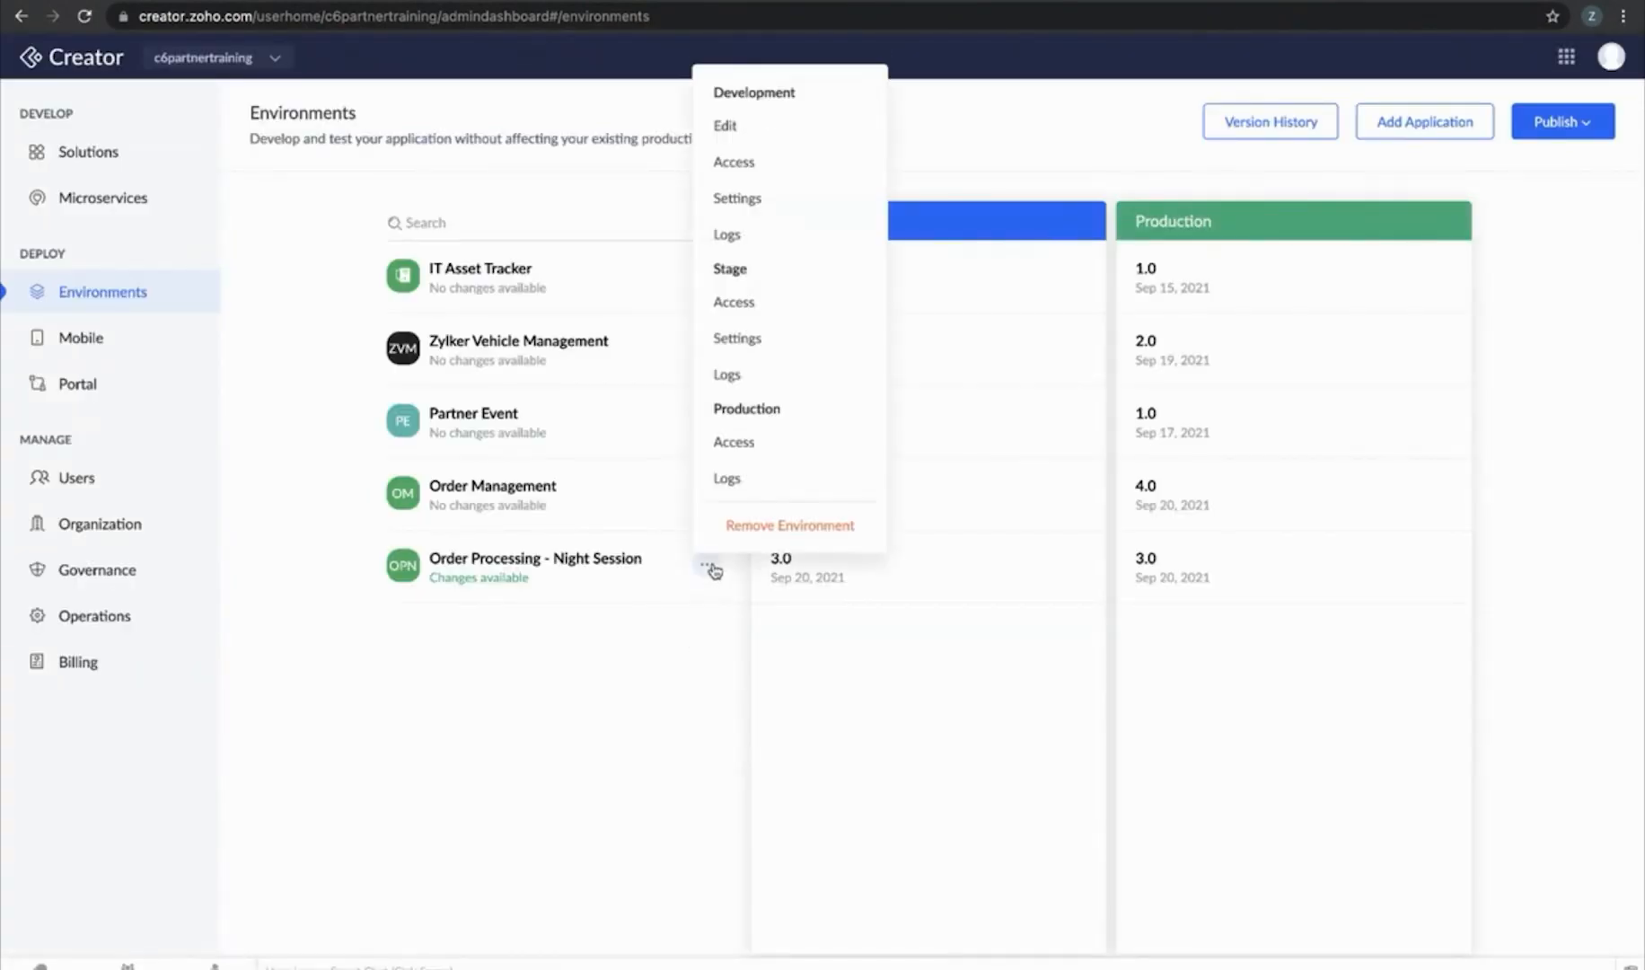
pyautogui.click(761, 237)
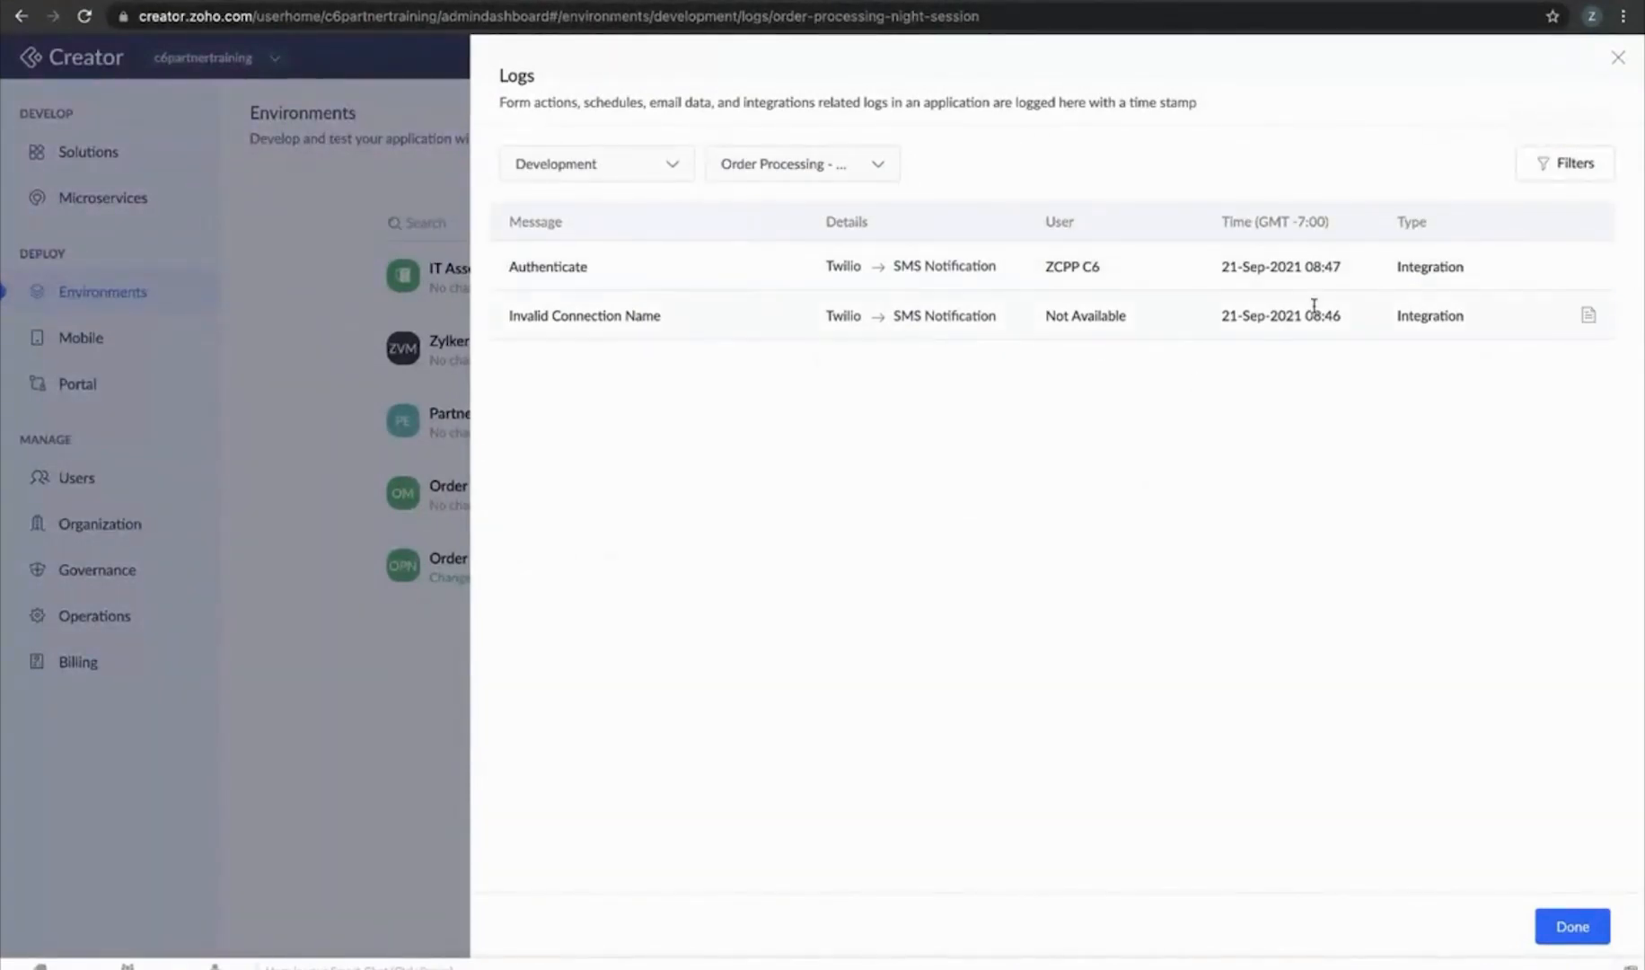
pyautogui.click(1619, 60)
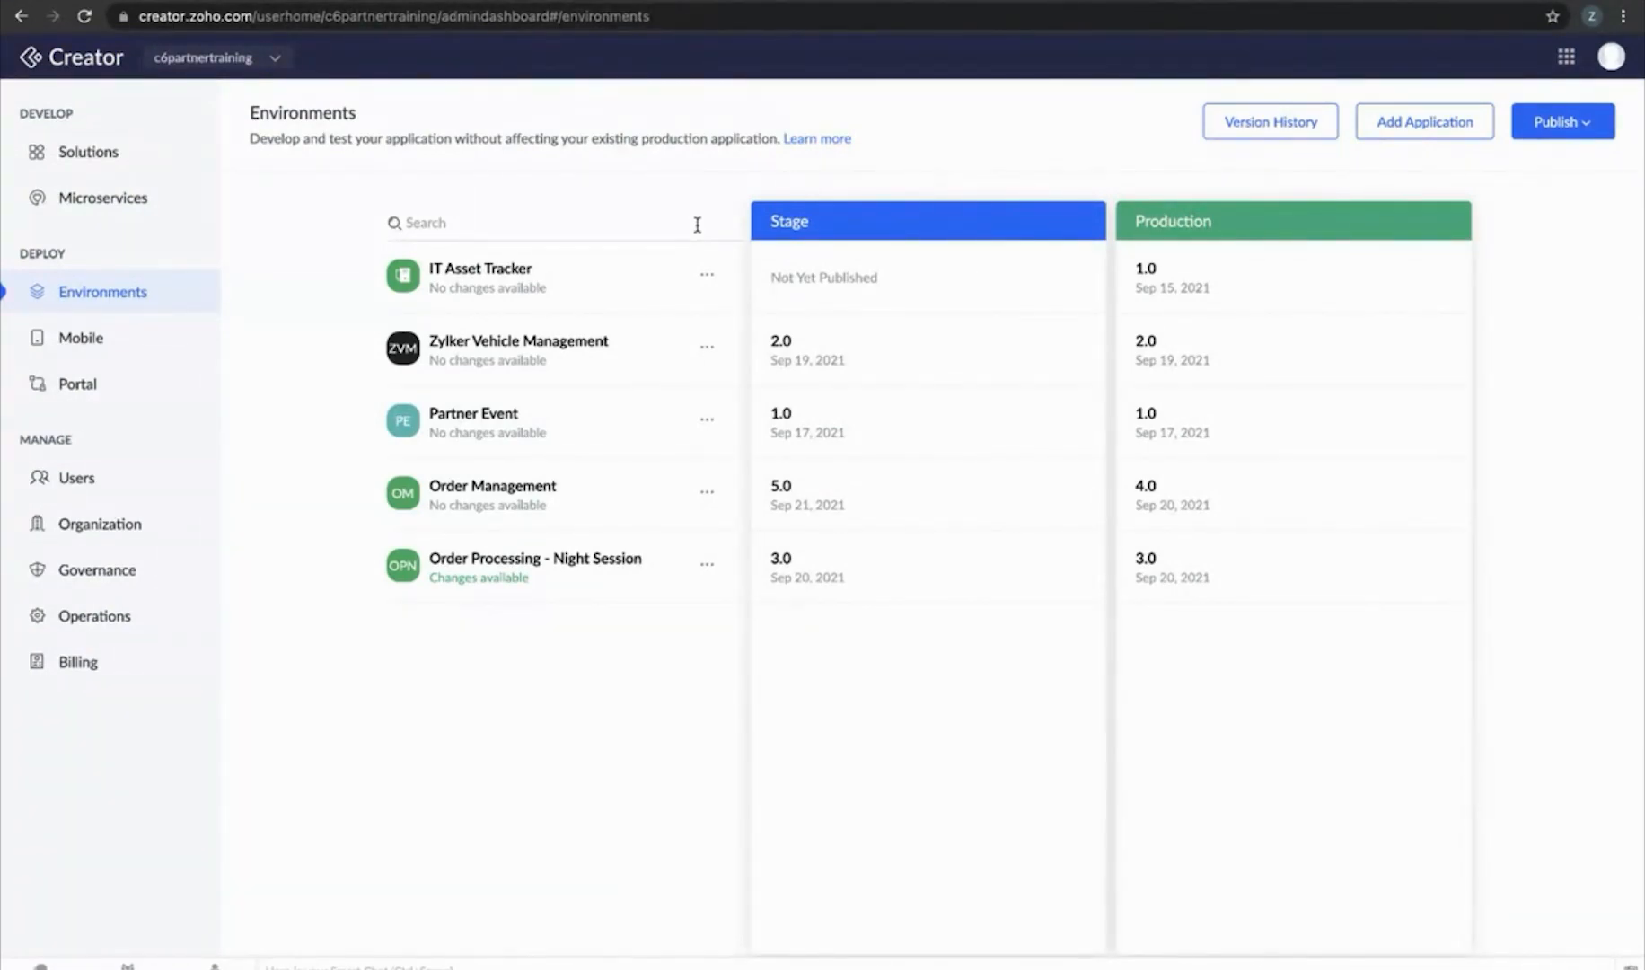
# Launch ApowerMirror from Spotlight and bring up its window
pyautogui.press('super+space')
pyautogui.write('a')
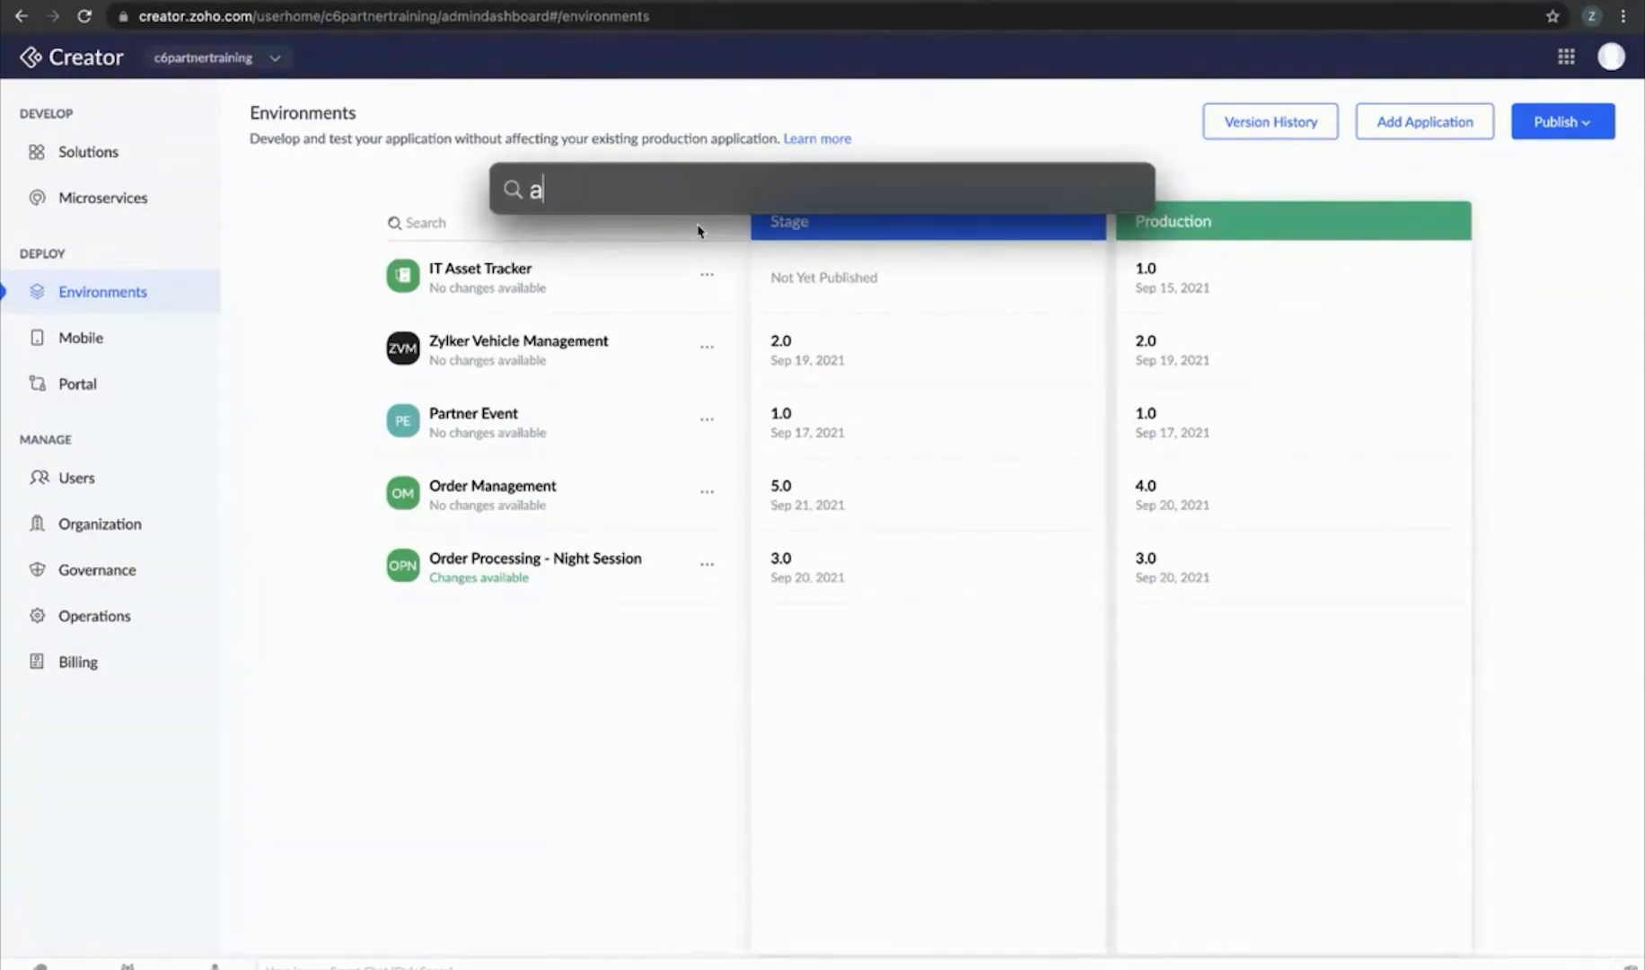
pyautogui.press('Return')
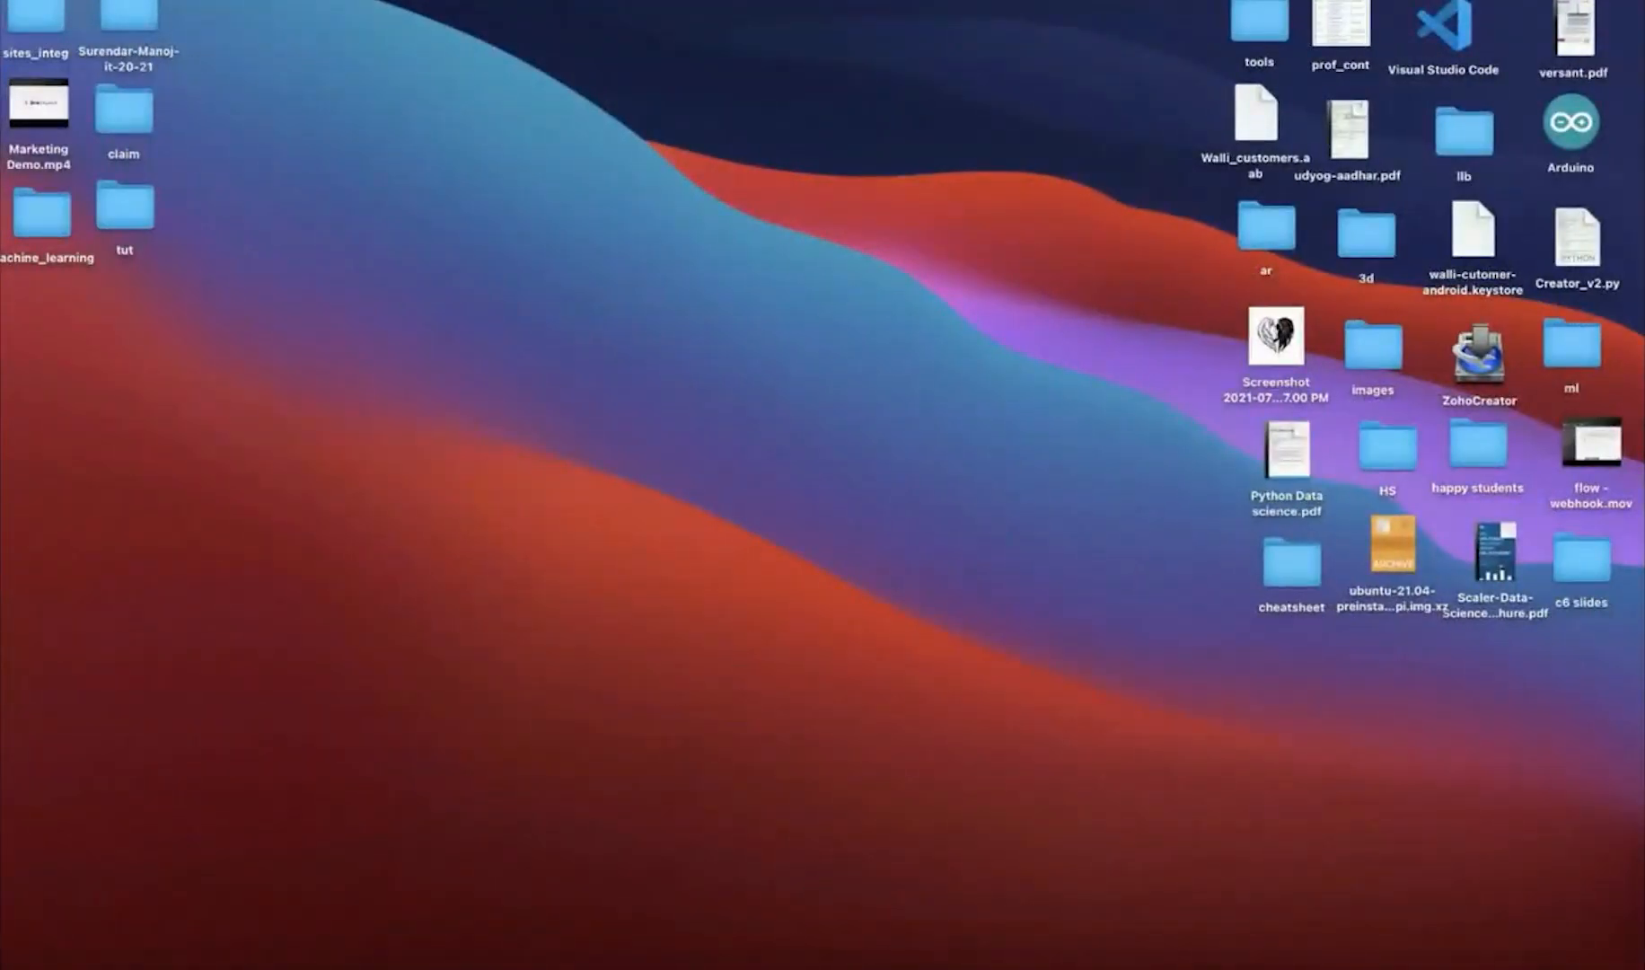
pyautogui.moveTo(787, 939)
pyautogui.click(875, 941)
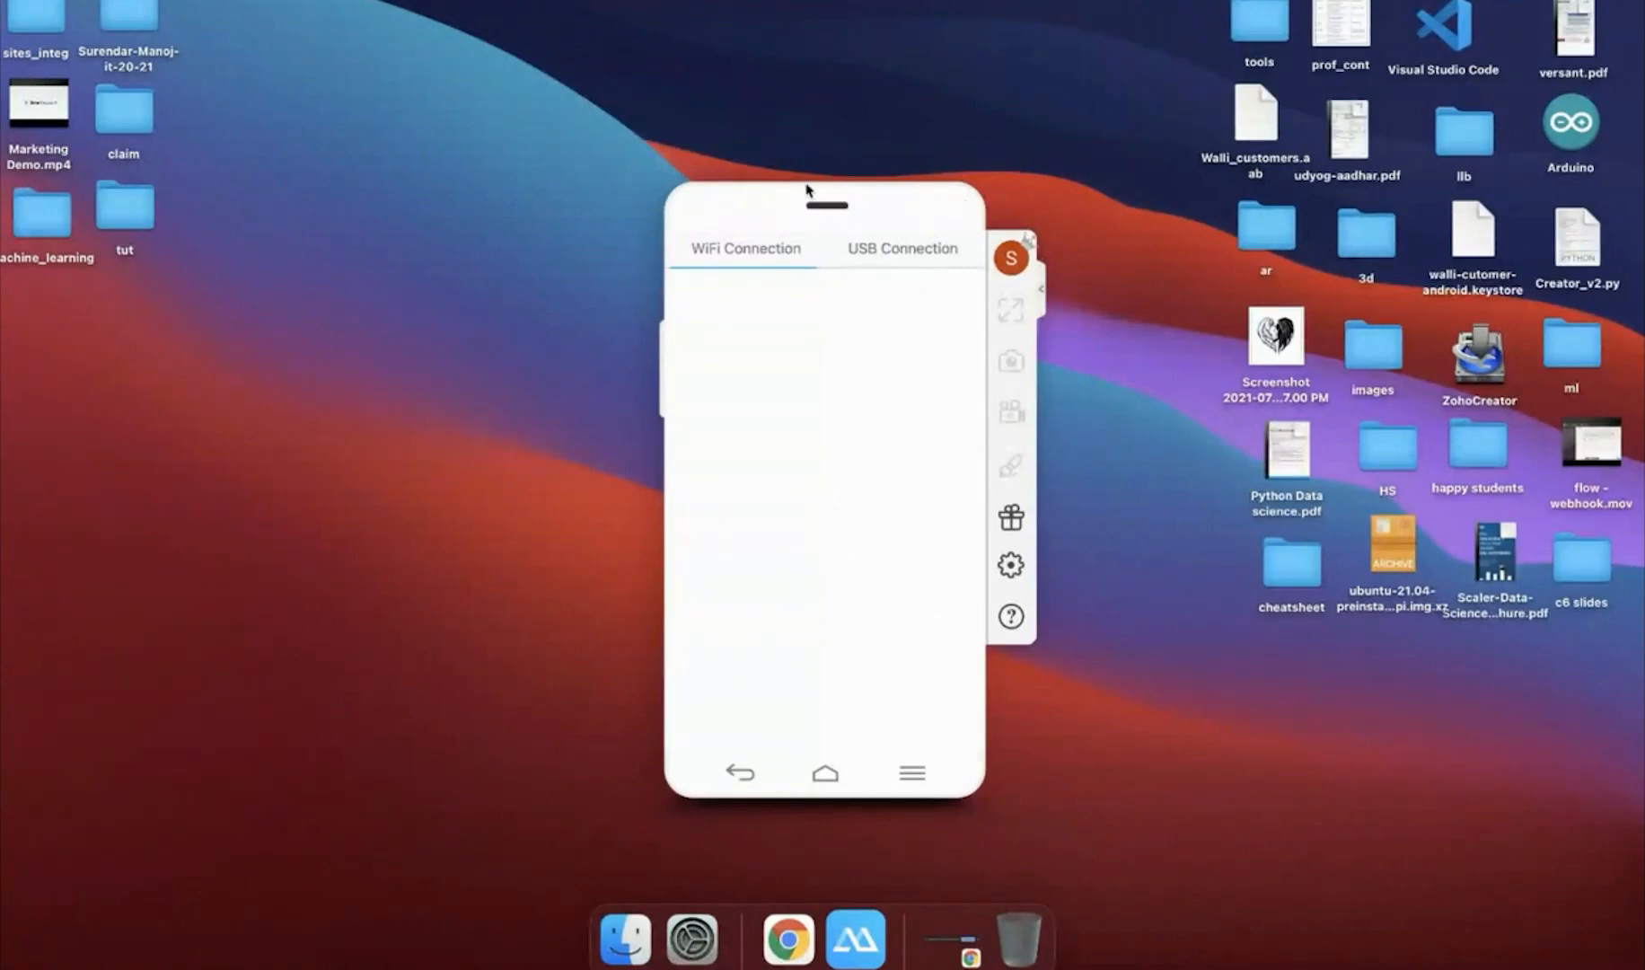
# Move the phone mirror window higher, bring it to the front, then return to Creator
pyautogui.moveTo(815, 208); pyautogui.dragTo(808, 128)
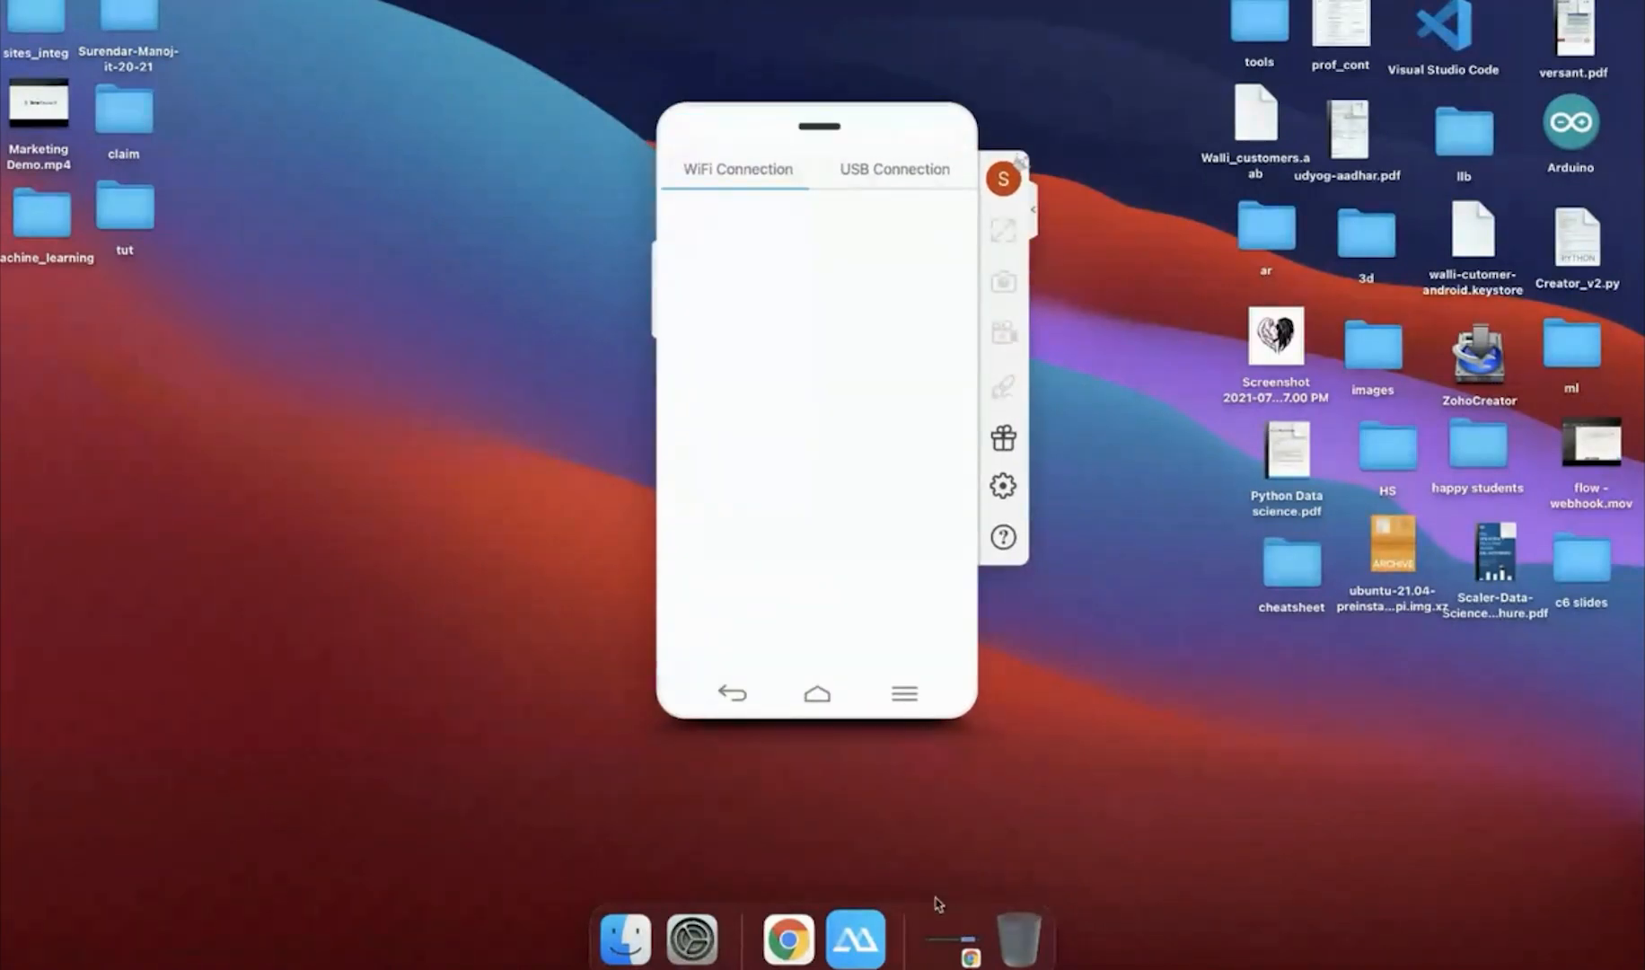
pyautogui.rightClick(855, 918)
pyautogui.click(1316, 779)
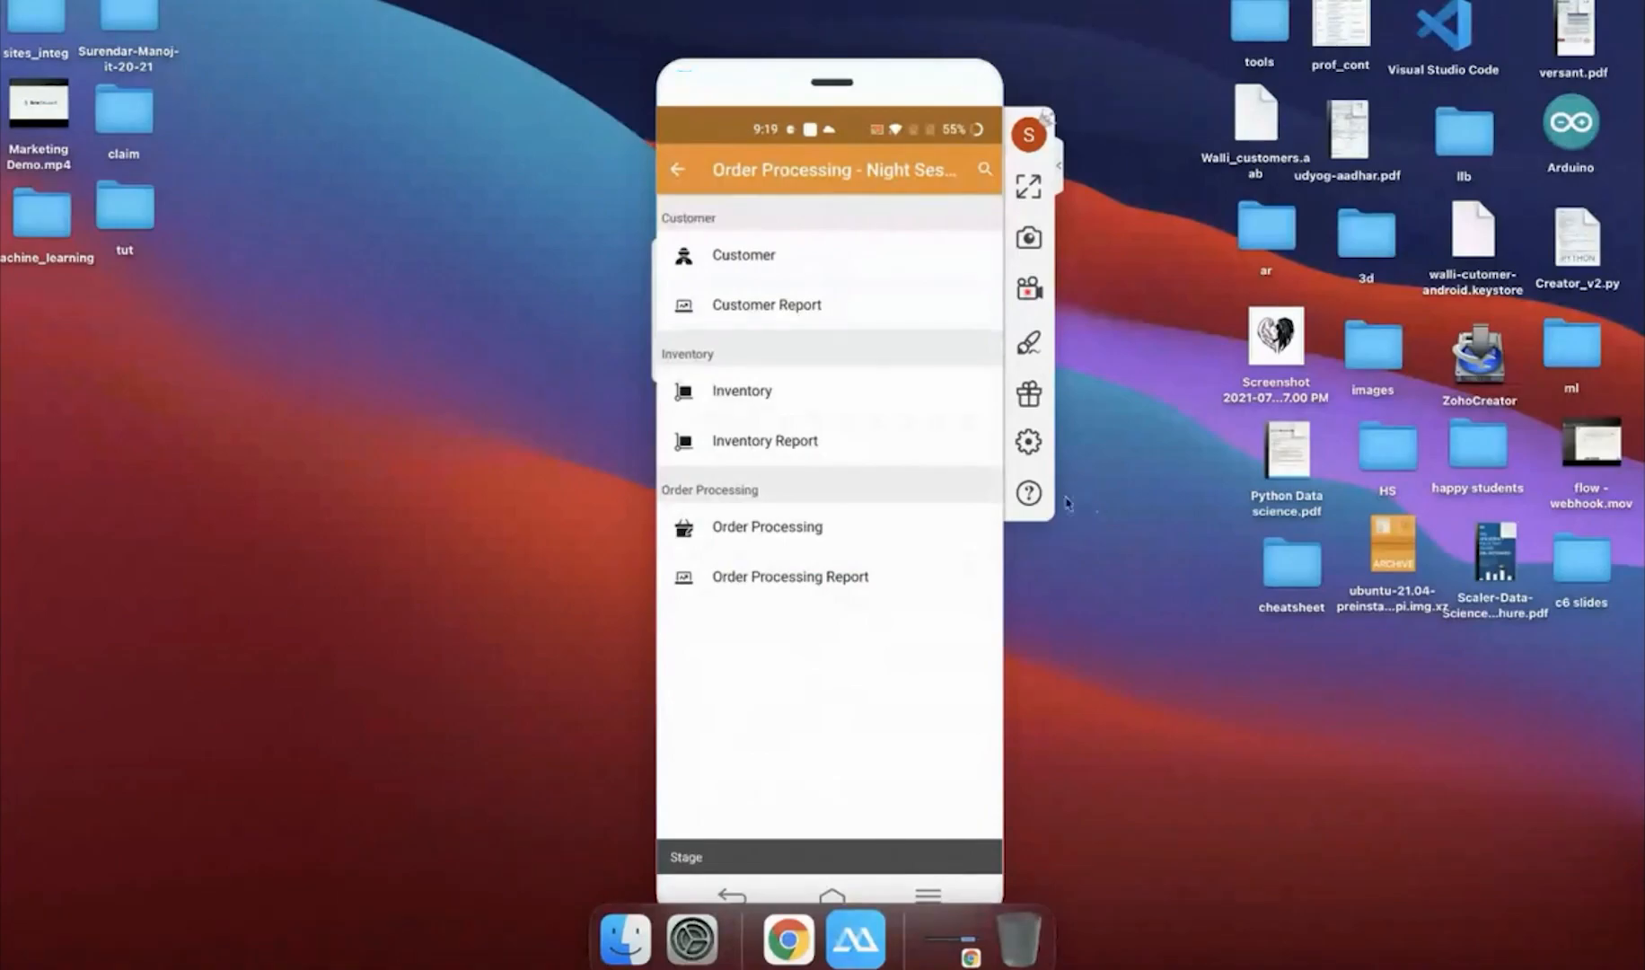
pyautogui.hotkey('ctrl', 'Right')
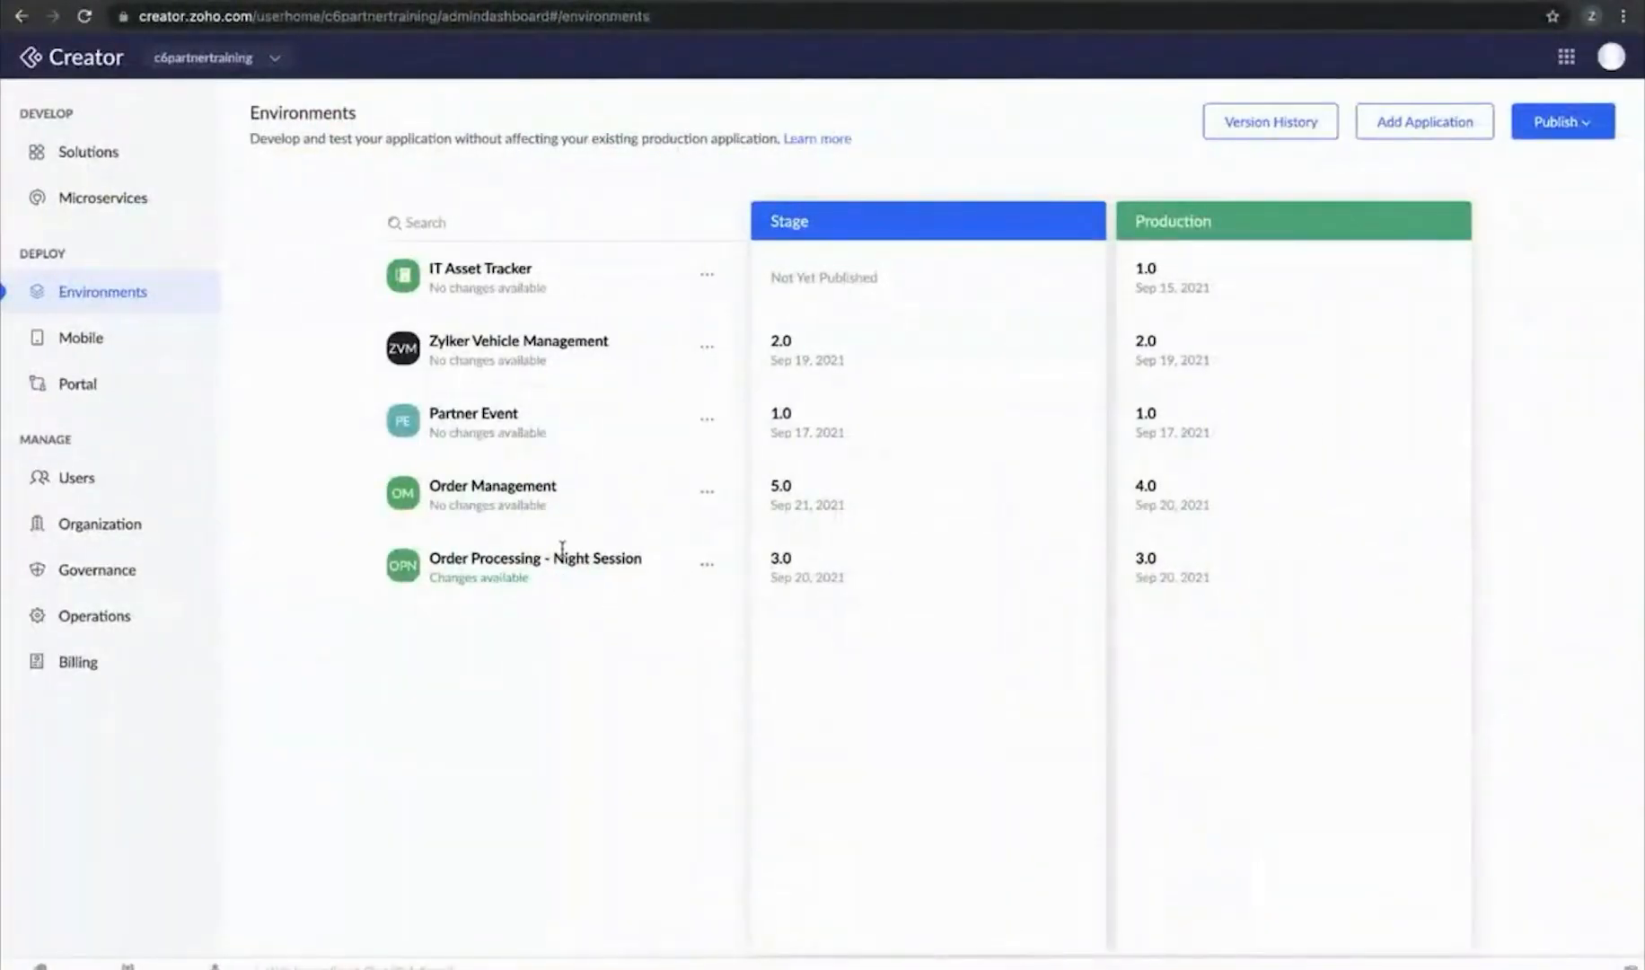
# Publish Order Processing - Night Session to Stage with all components, reviewing the Trigger SMS diff
pyautogui.click(1554, 128)
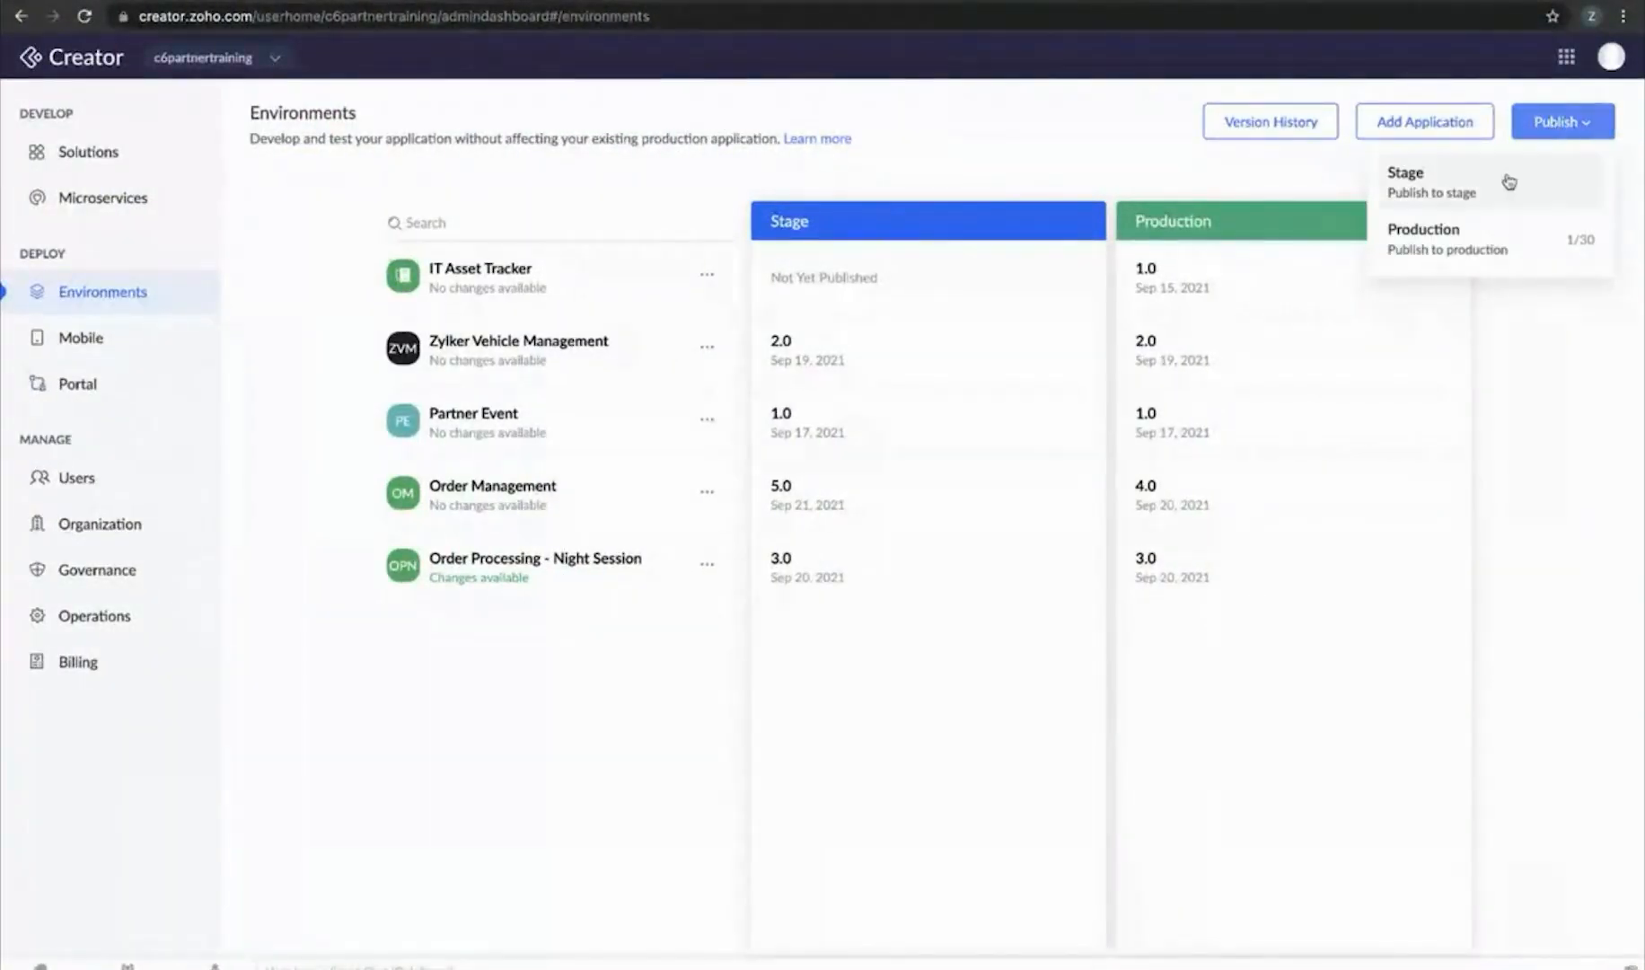
pyautogui.click(1488, 201)
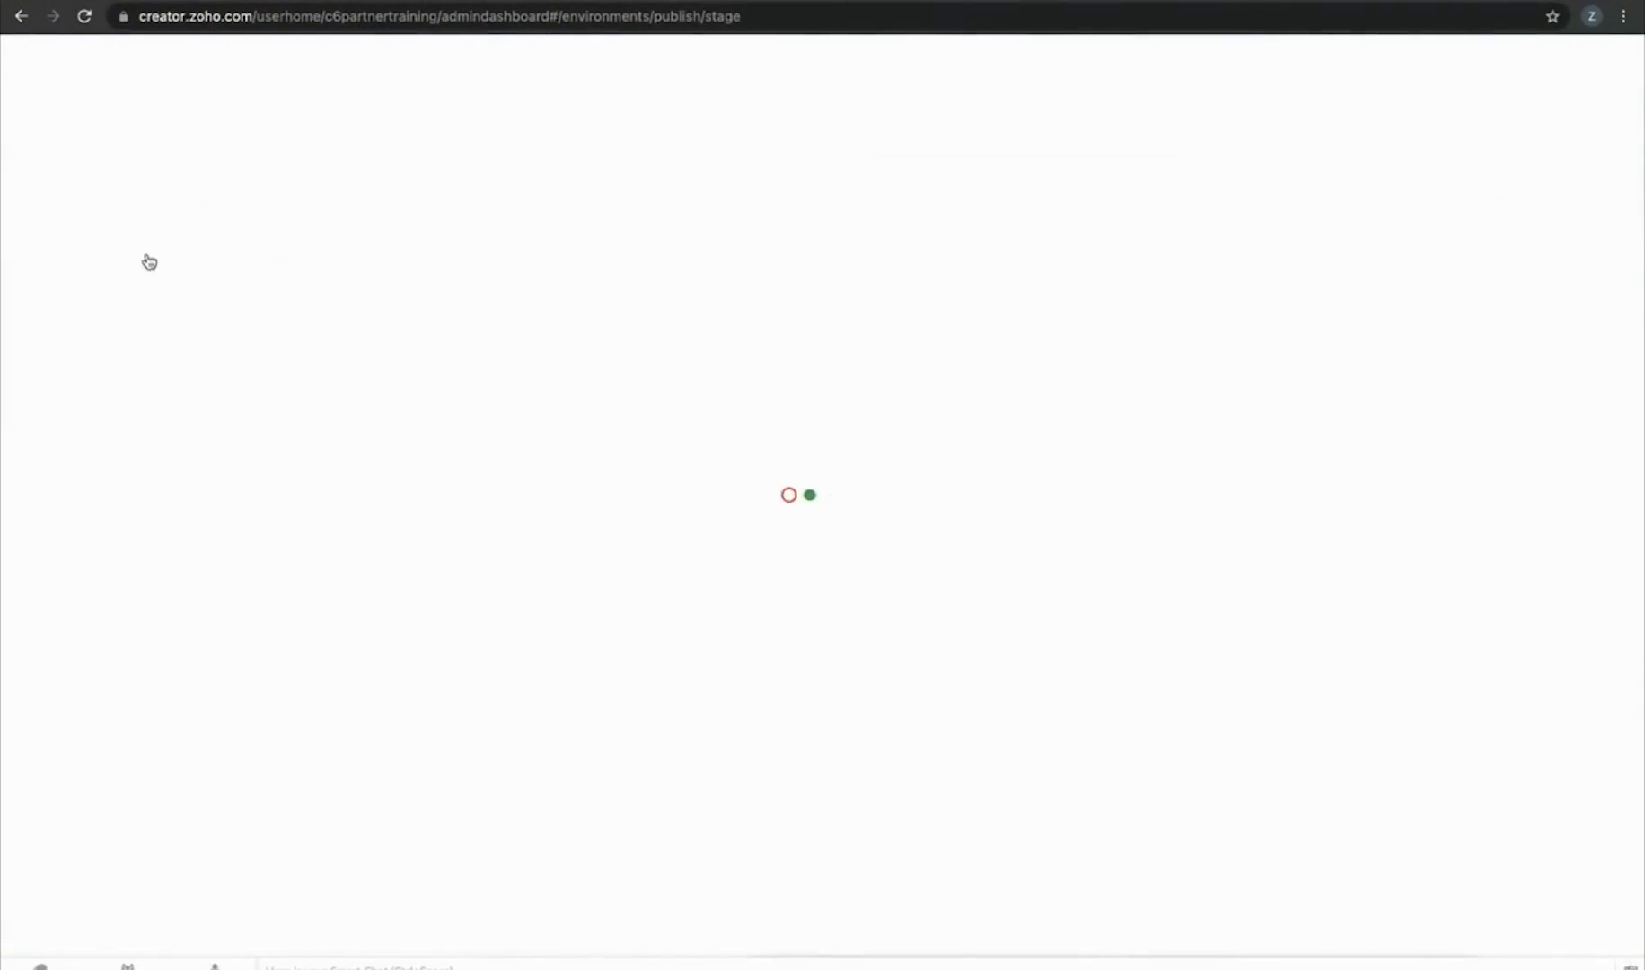
pyautogui.click(167, 226)
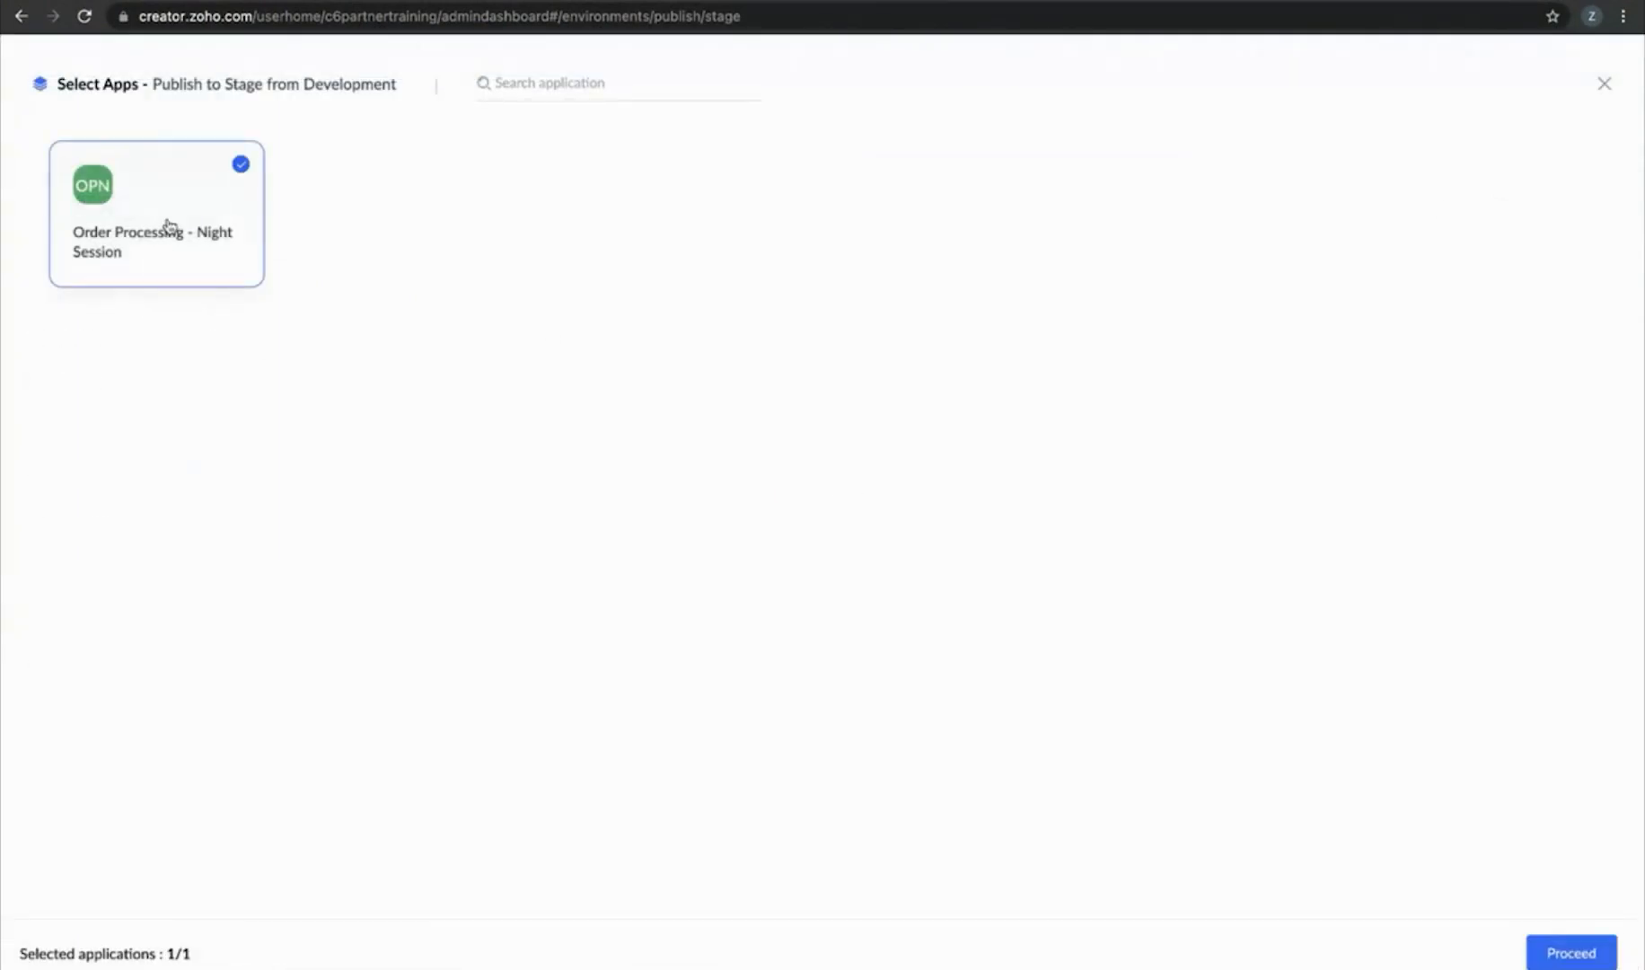
pyautogui.click(1592, 950)
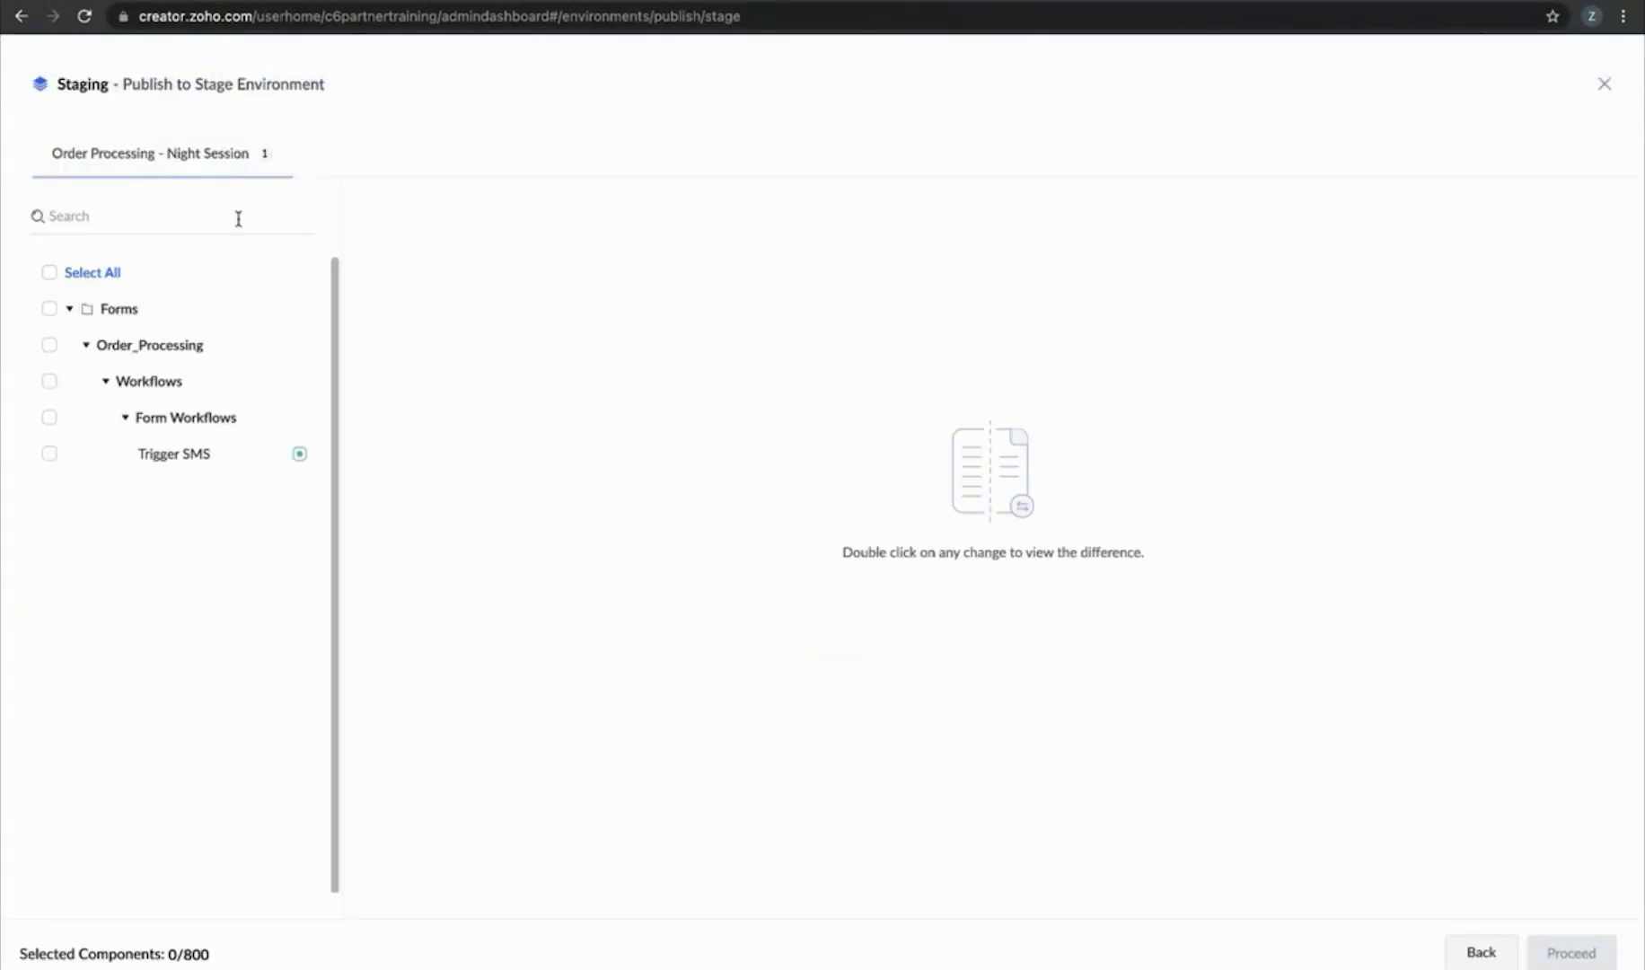
pyautogui.click(47, 274)
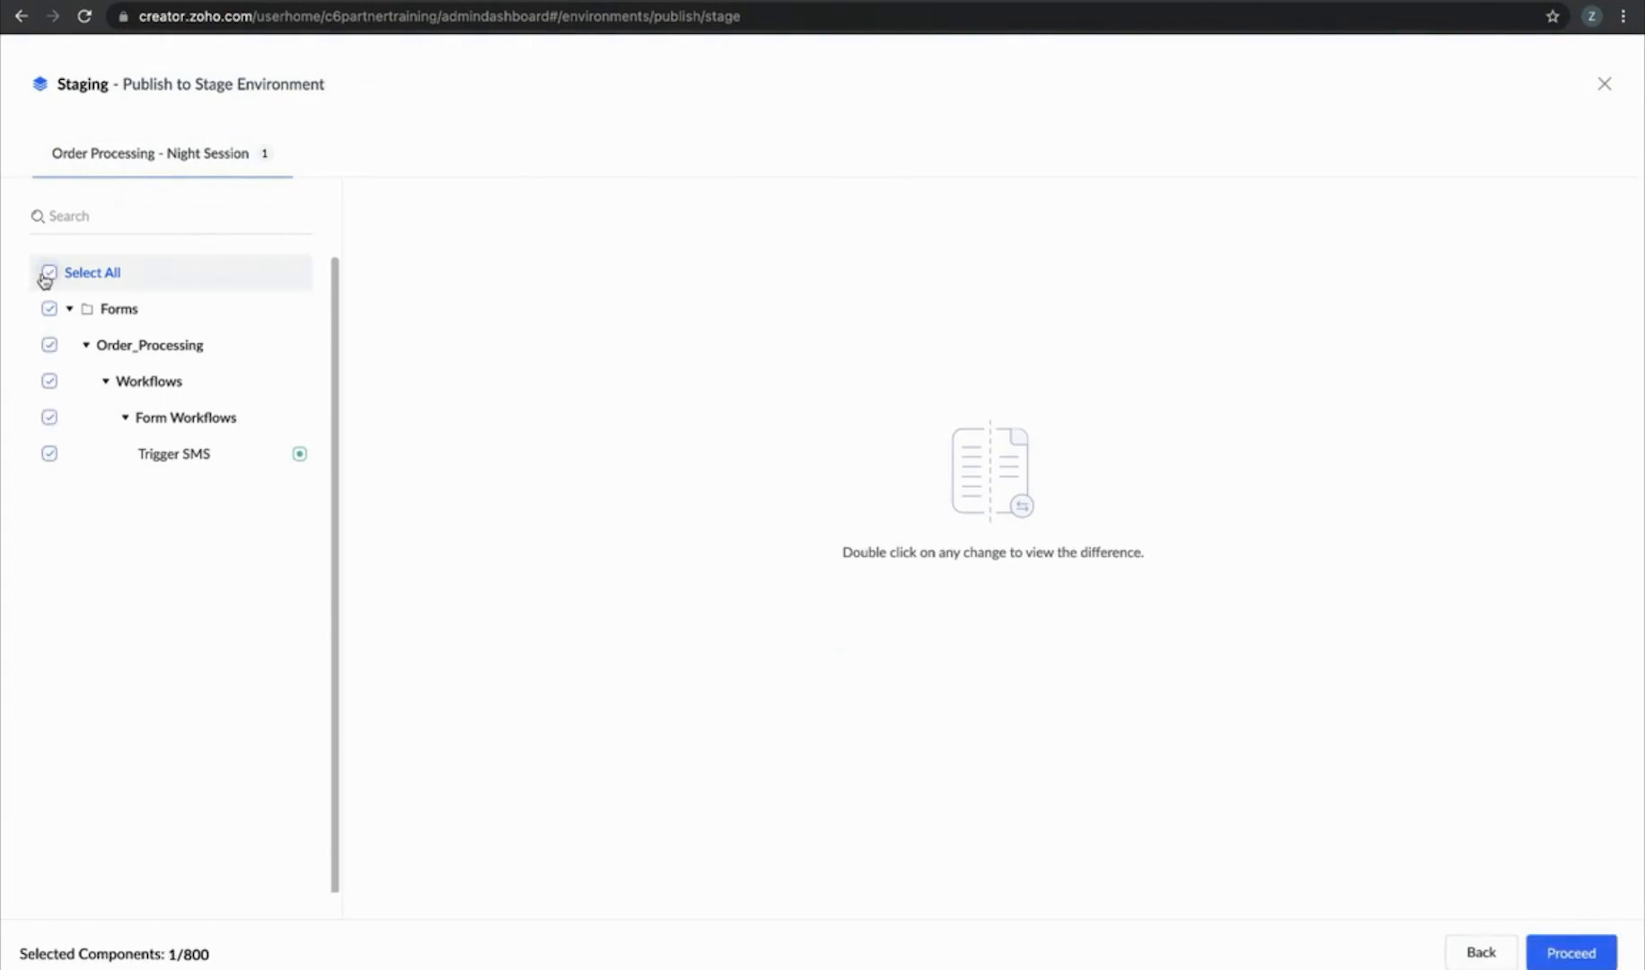
pyautogui.doubleClick(297, 458)
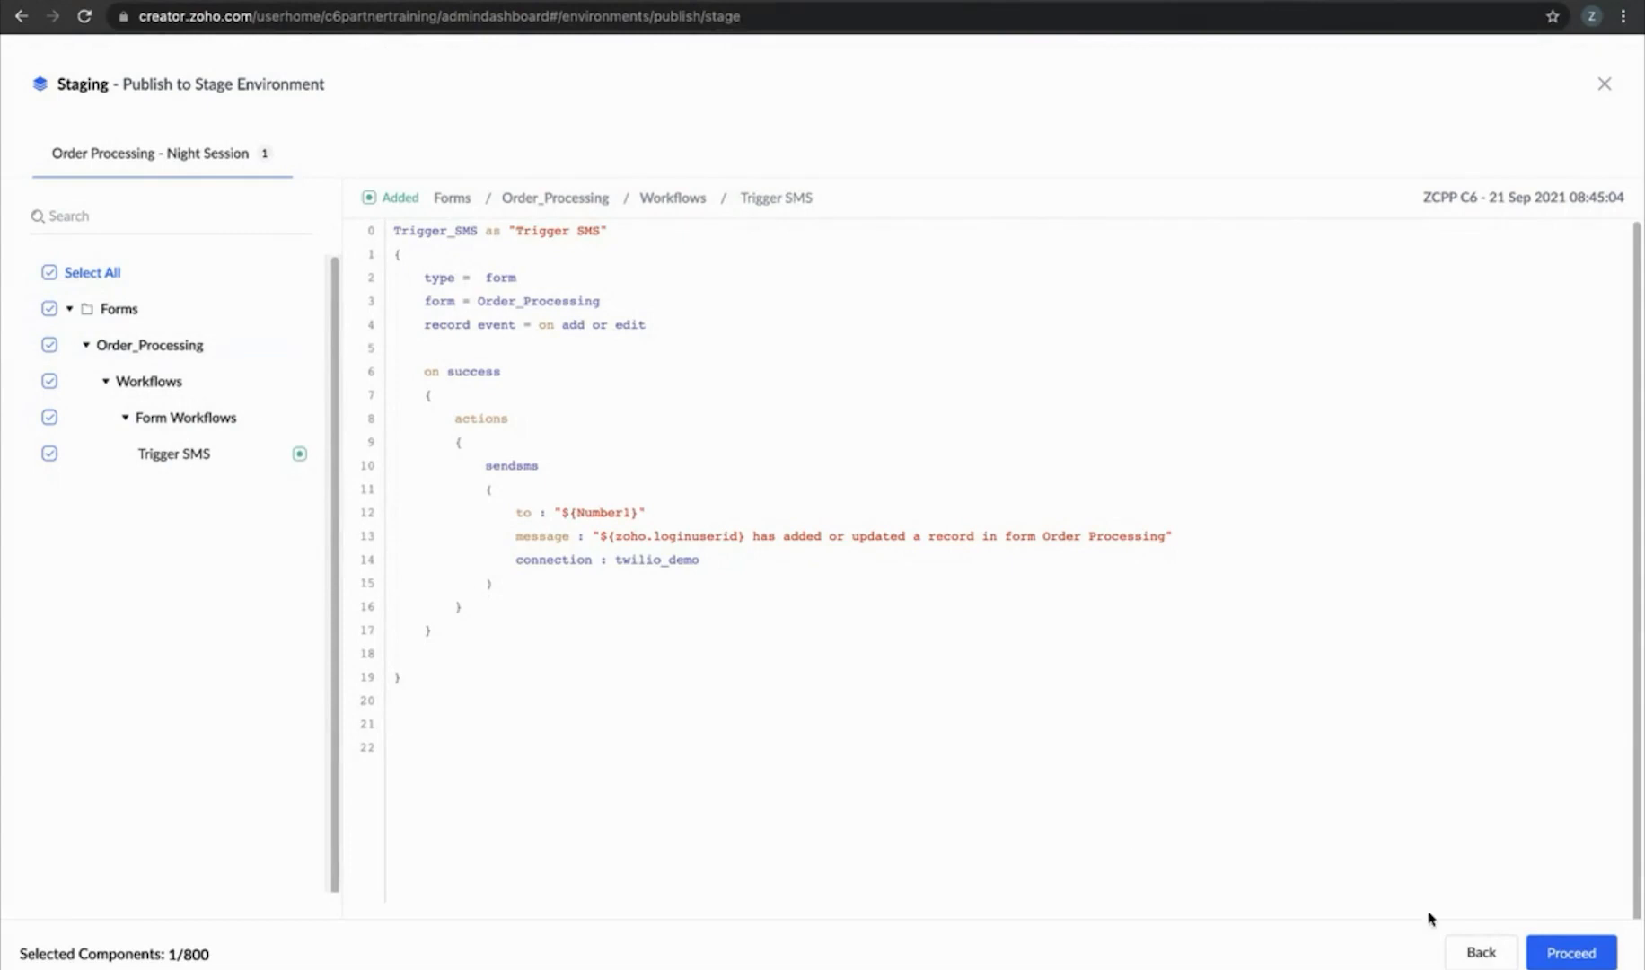
pyautogui.click(1573, 956)
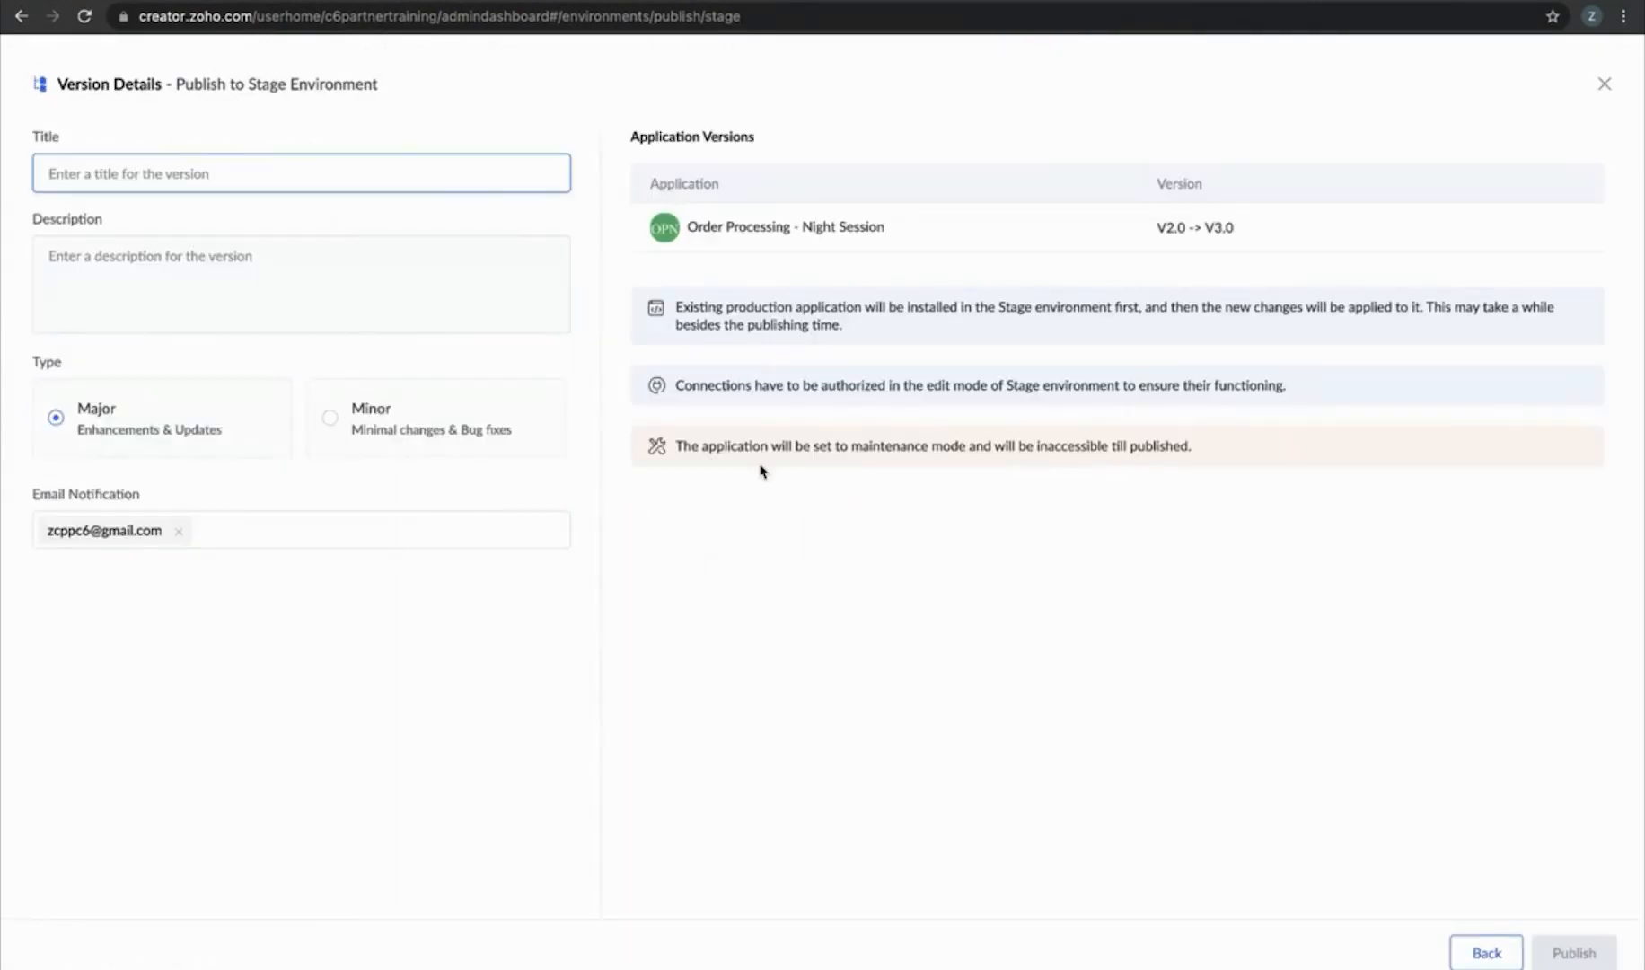
# Set the version title to 'connection change' from the suggestions and copy it
pyautogui.click(328, 164)
pyautogui.press('Down')
pyautogui.press('Down')
pyautogui.press('Down')
pyautogui.press('Down')
pyautogui.press('Down')
pyautogui.press('Down')
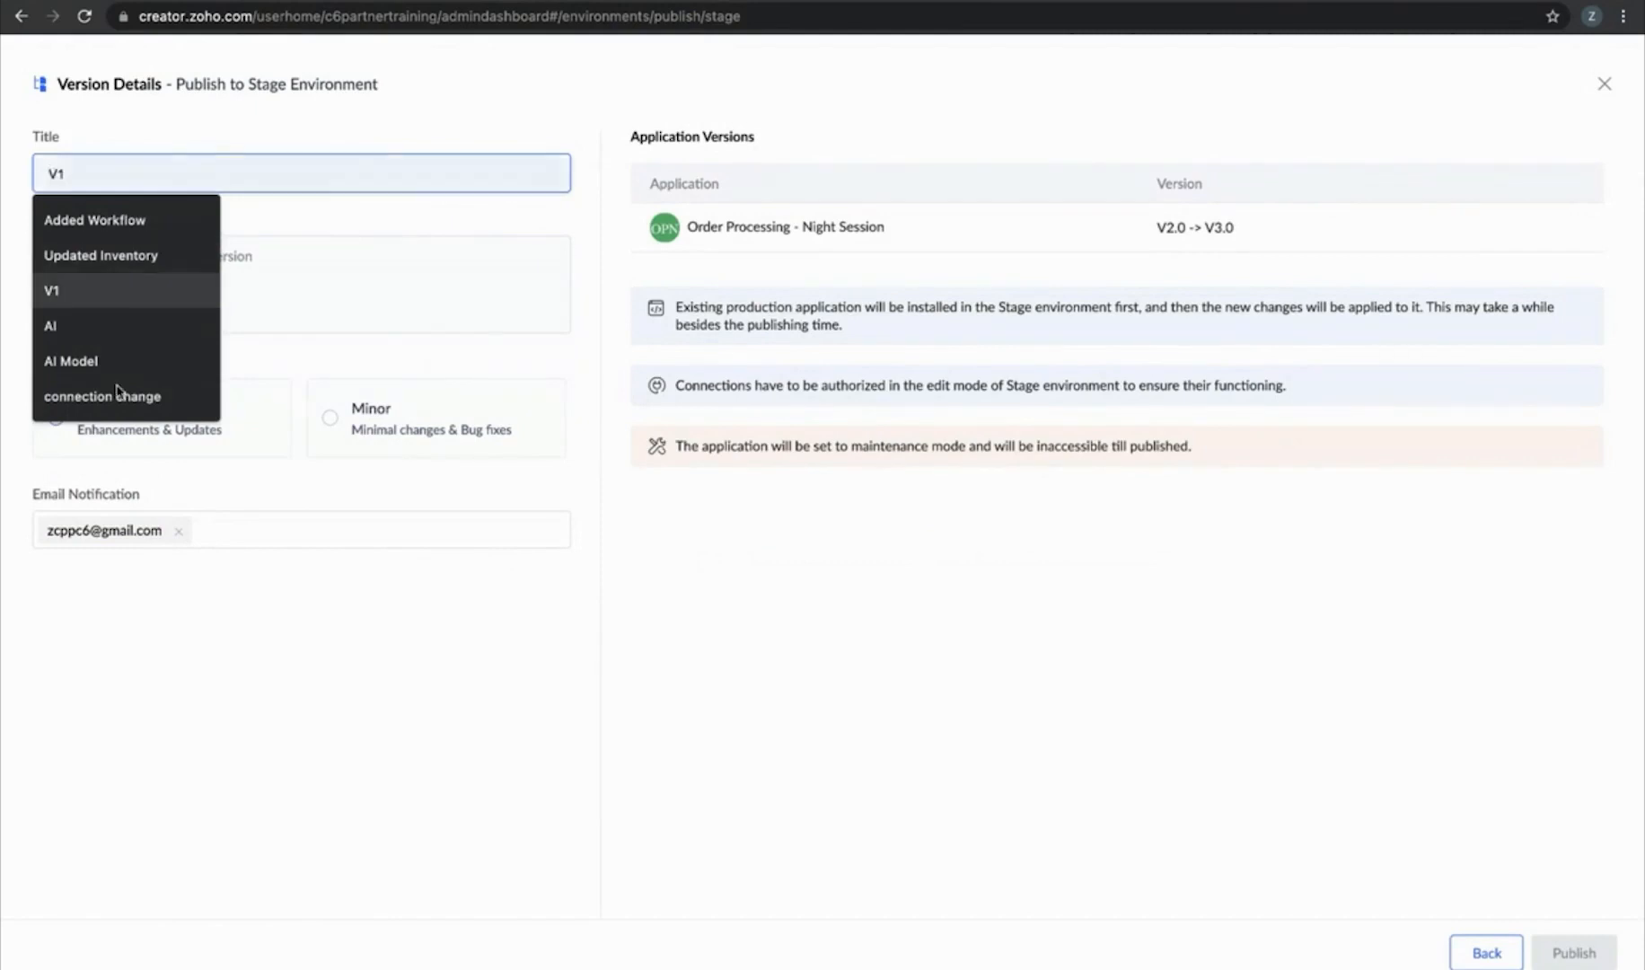
pyautogui.press('Return')
pyautogui.click(212, 265)
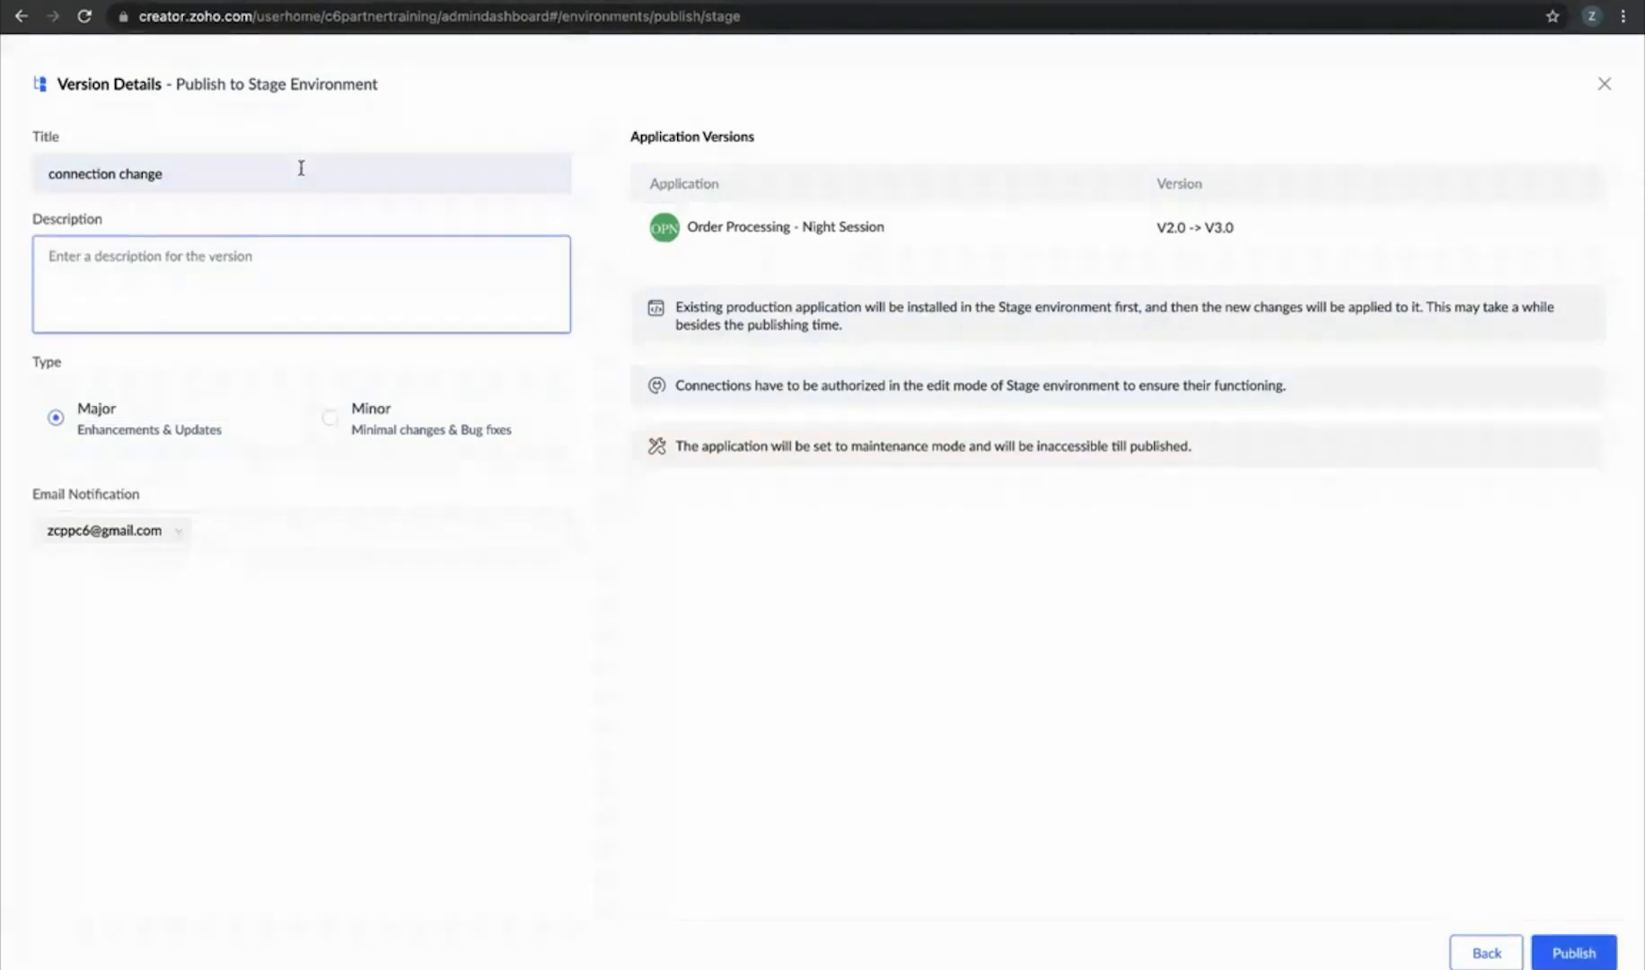
pyautogui.hotkey('ctrl', 'a')
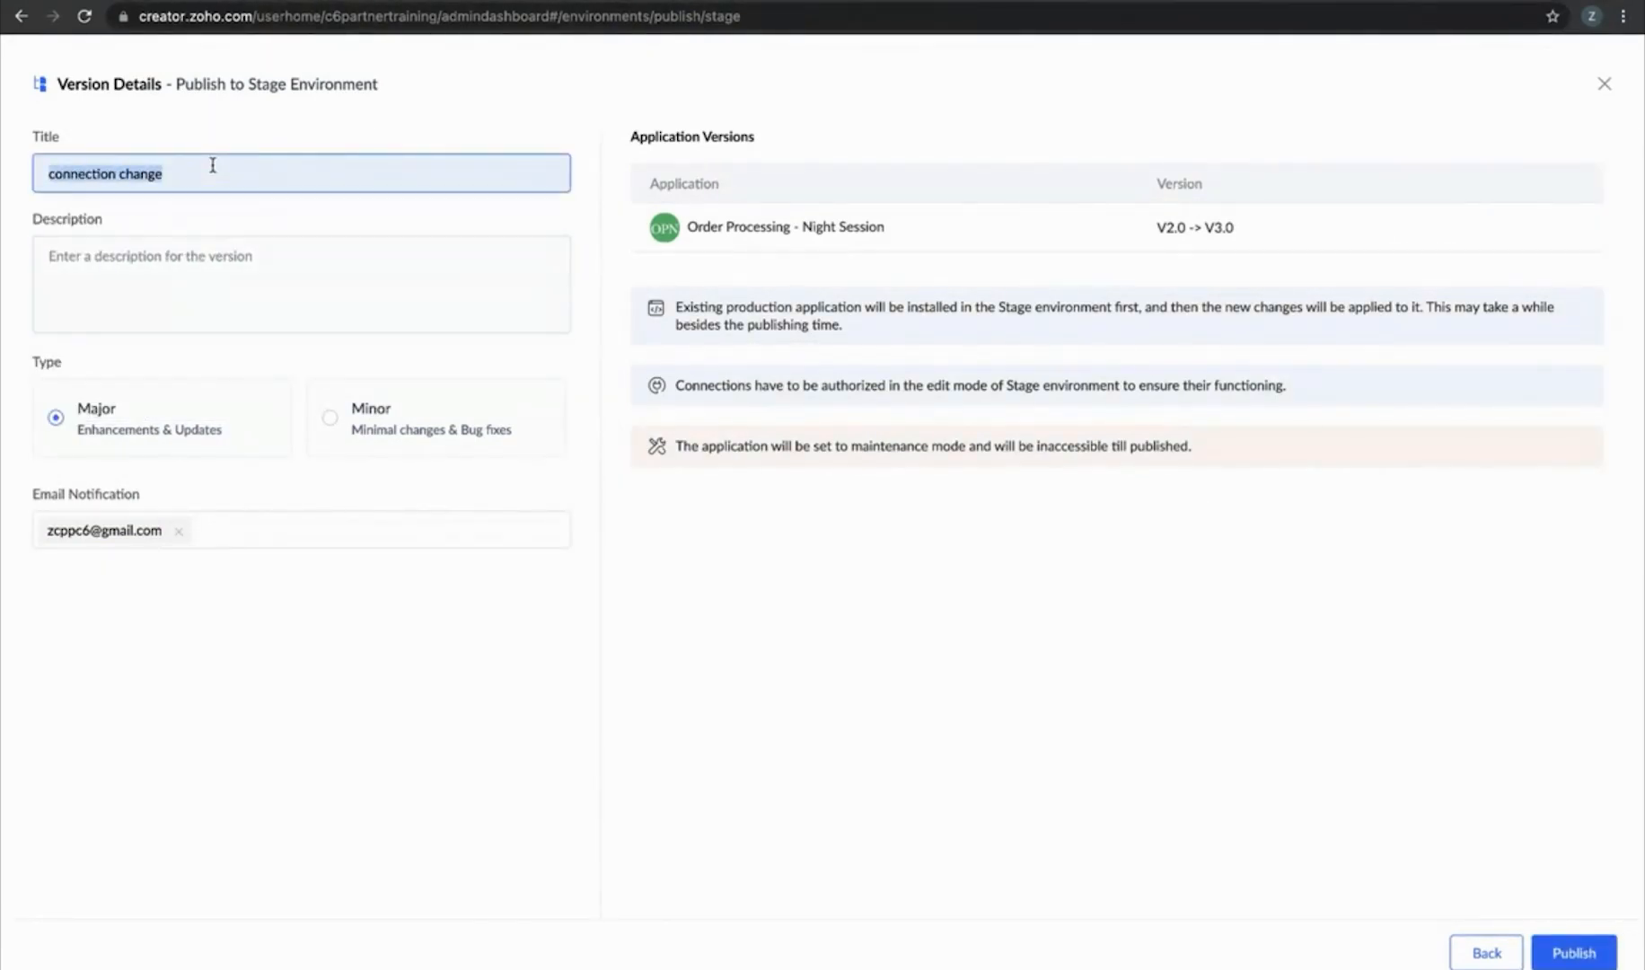
pyautogui.hotkey('ctrl', 'c')
# Paste 'connection change' as the description, publish, and return to Environments
pyautogui.click(166, 281)
pyautogui.hotkey('ctrl', 'v')
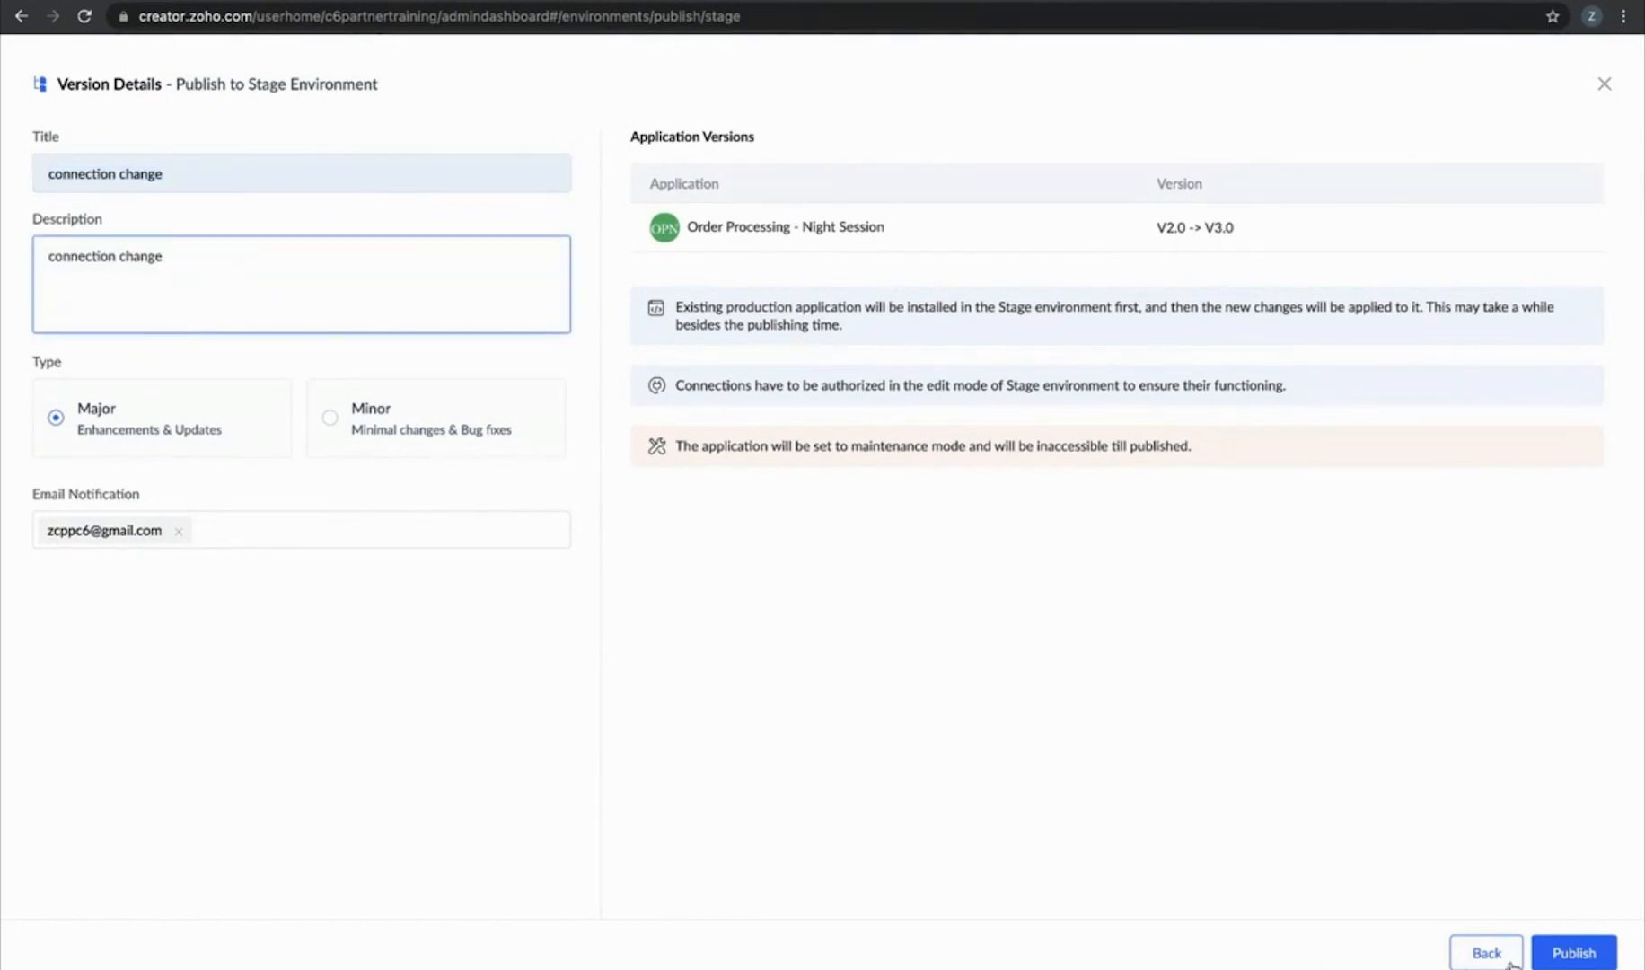
pyautogui.click(1556, 958)
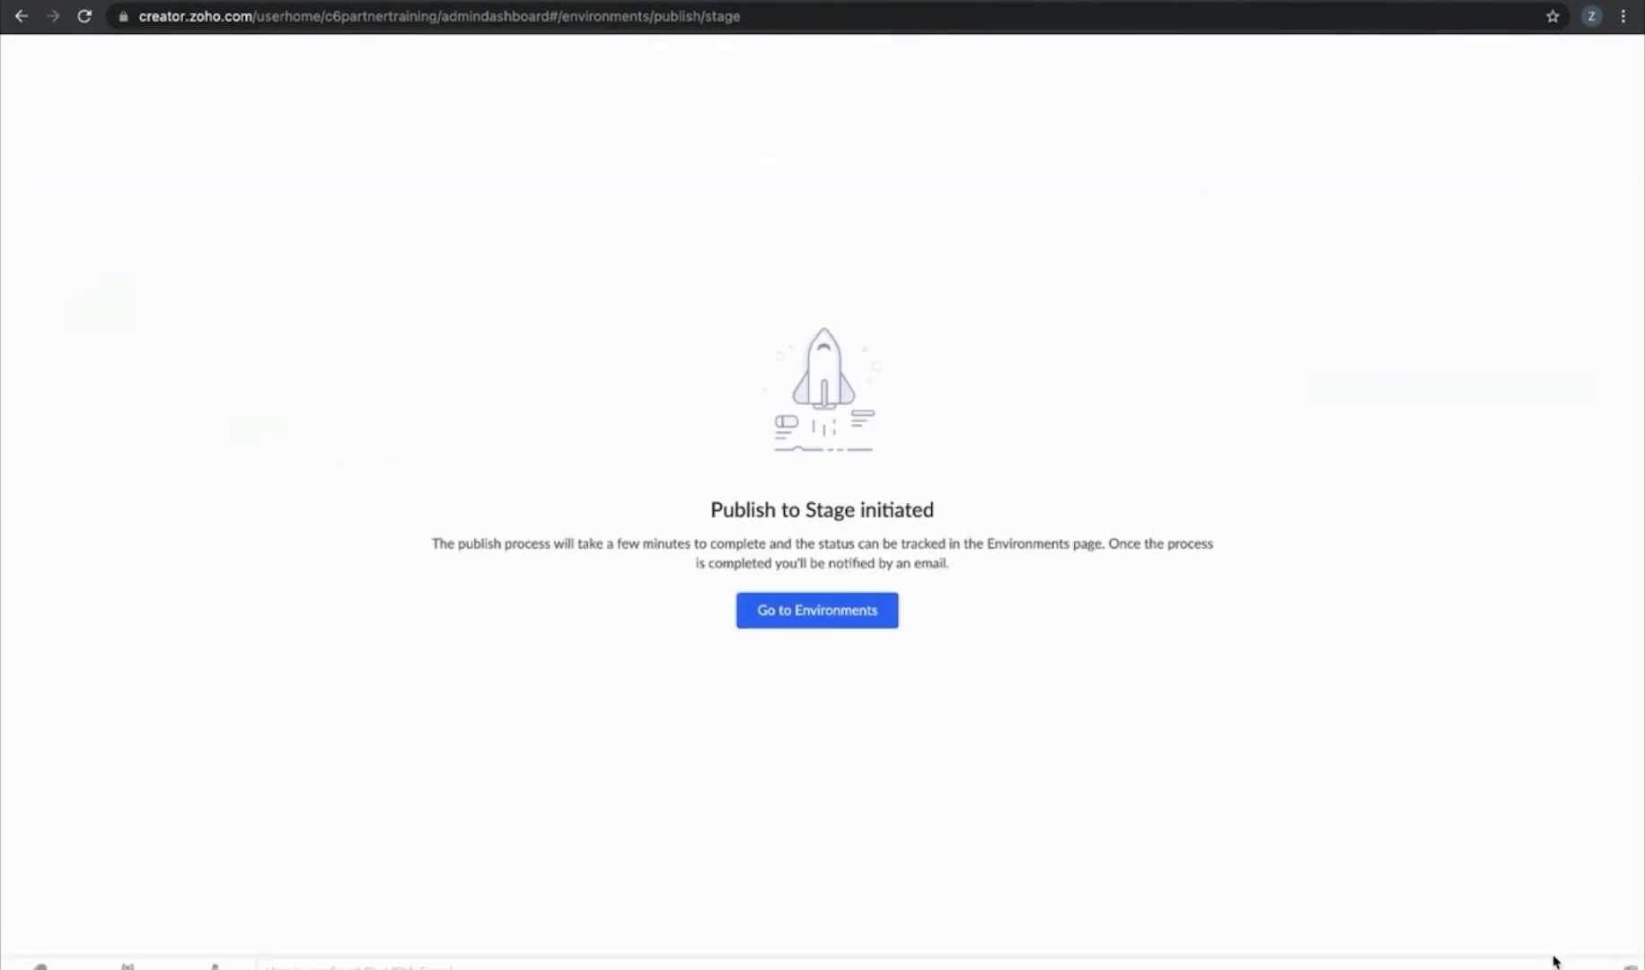
pyautogui.click(822, 625)
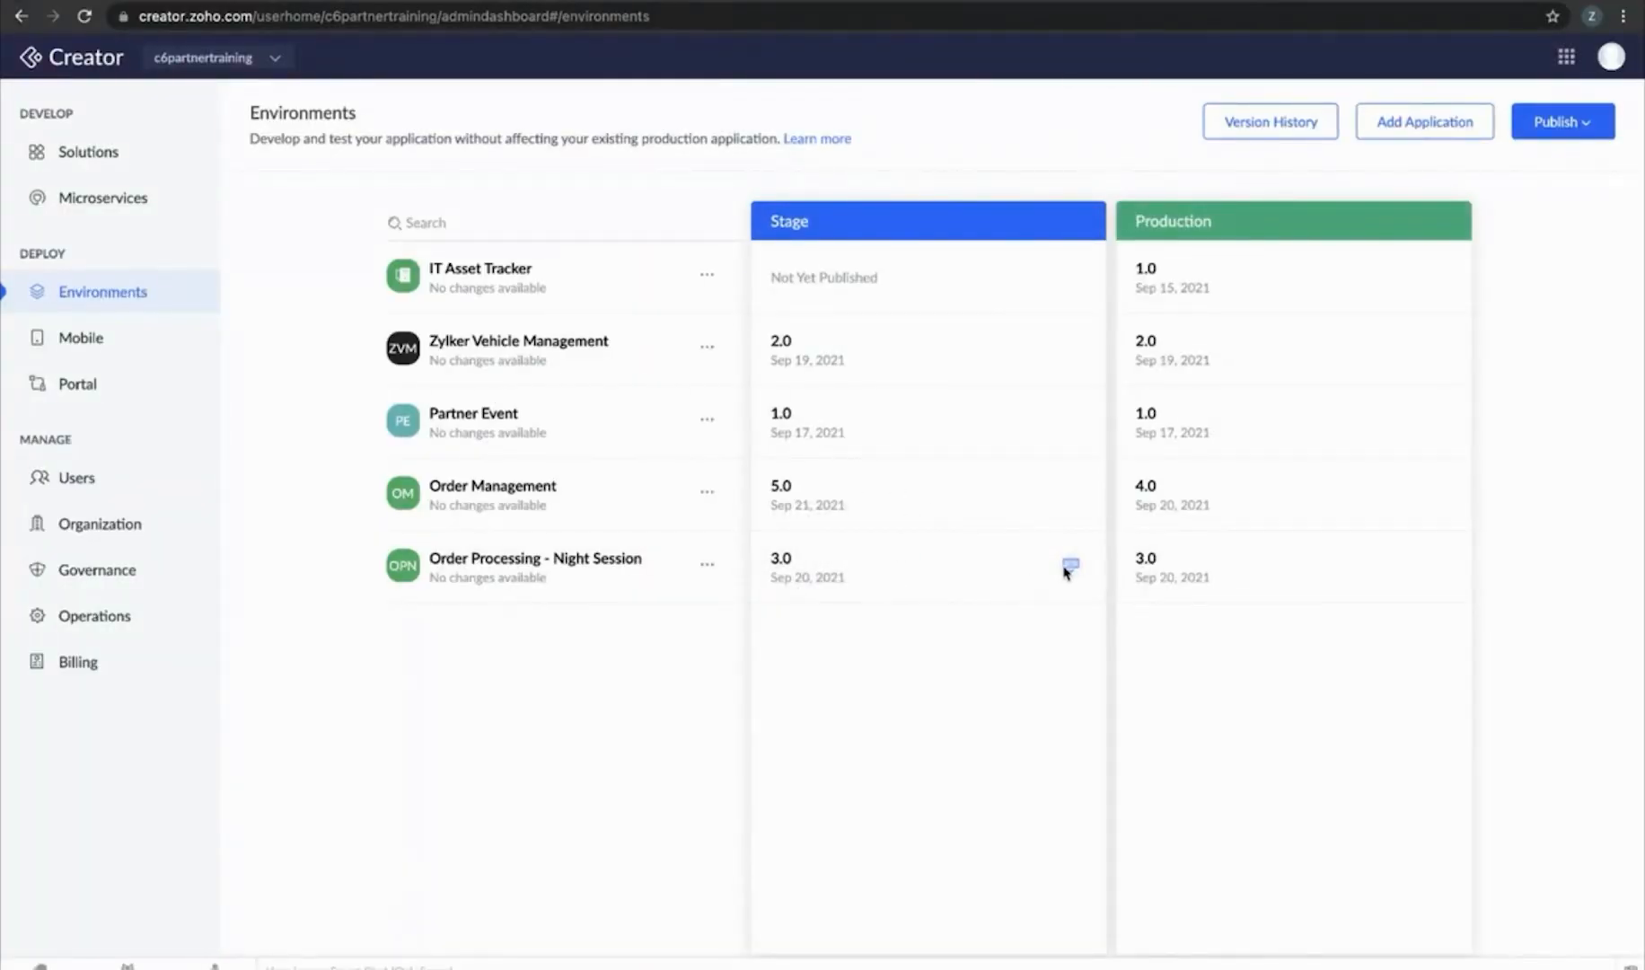
pyautogui.moveTo(1067, 571)
# Reload the page, then authorize Twilio in the mirrored Stage app's Settings and go back
pyautogui.click(86, 13)
pyautogui.hotkey('ctrl', 'Left')
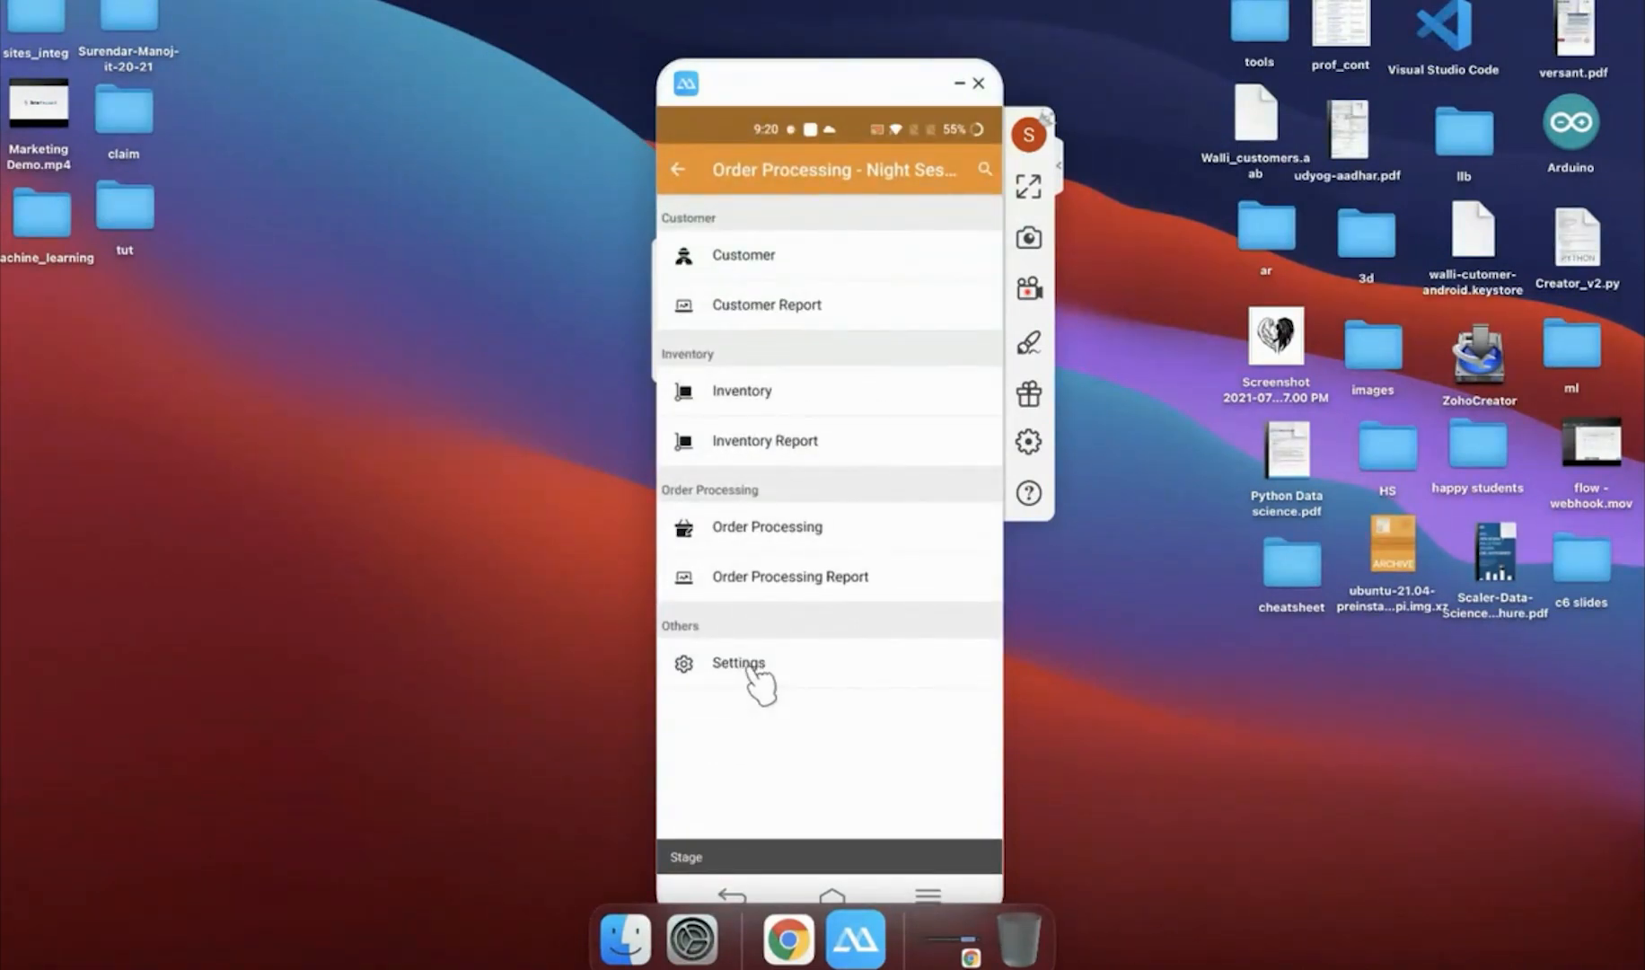
pyautogui.click(753, 669)
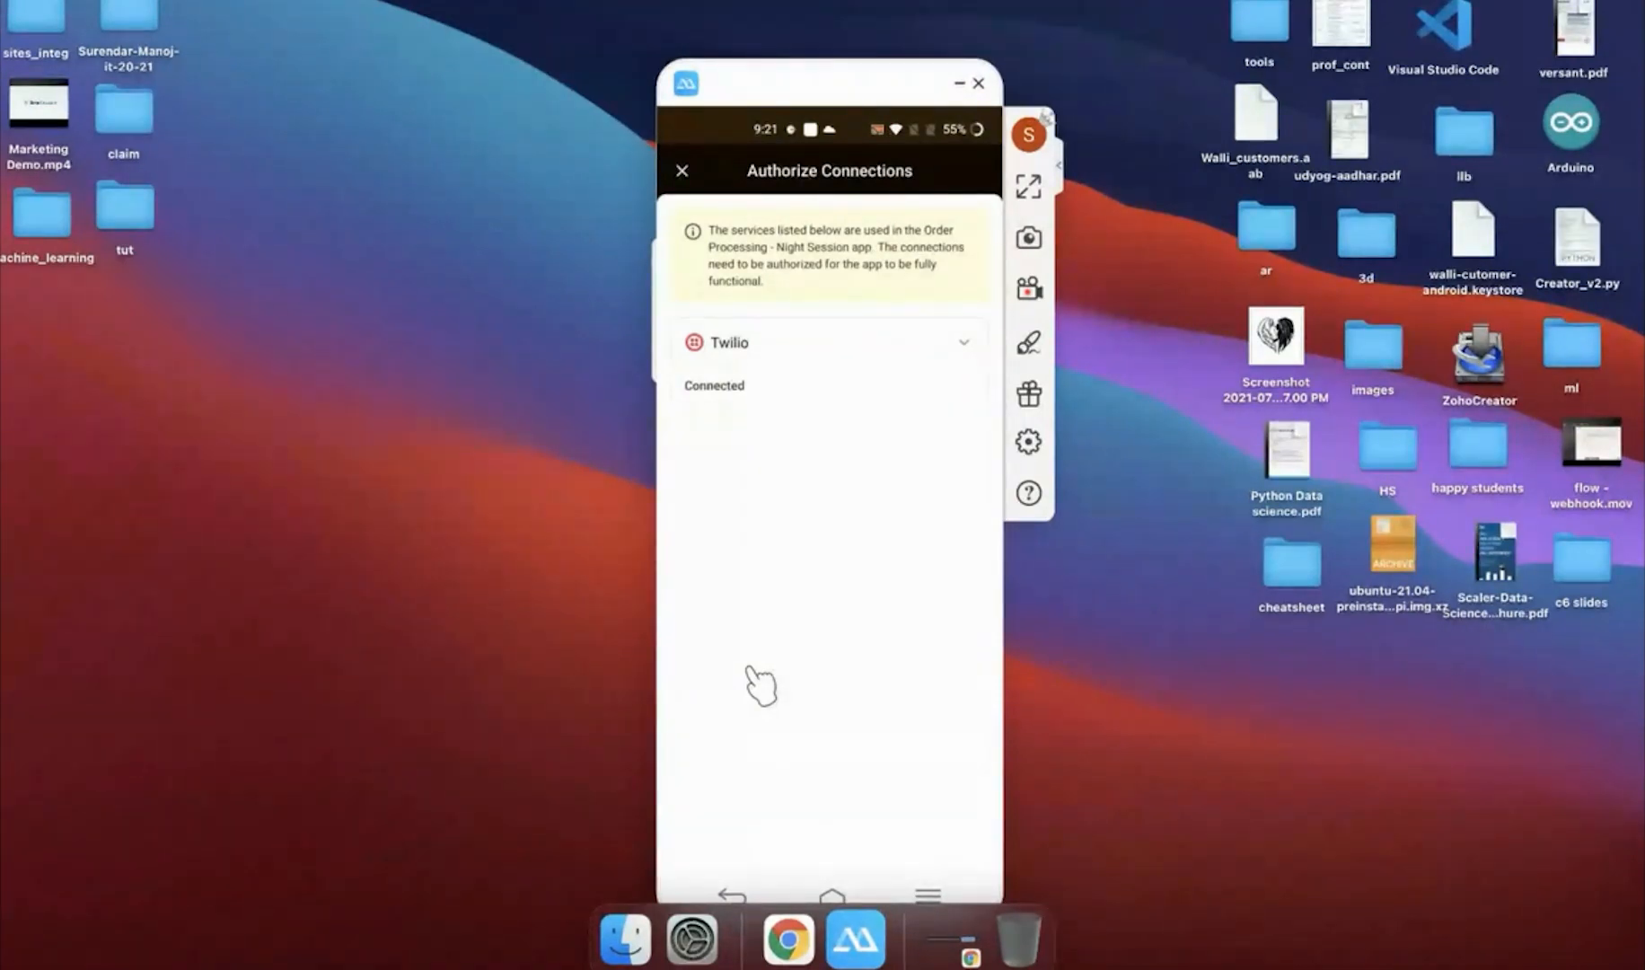
pyautogui.rightClick(748, 669)
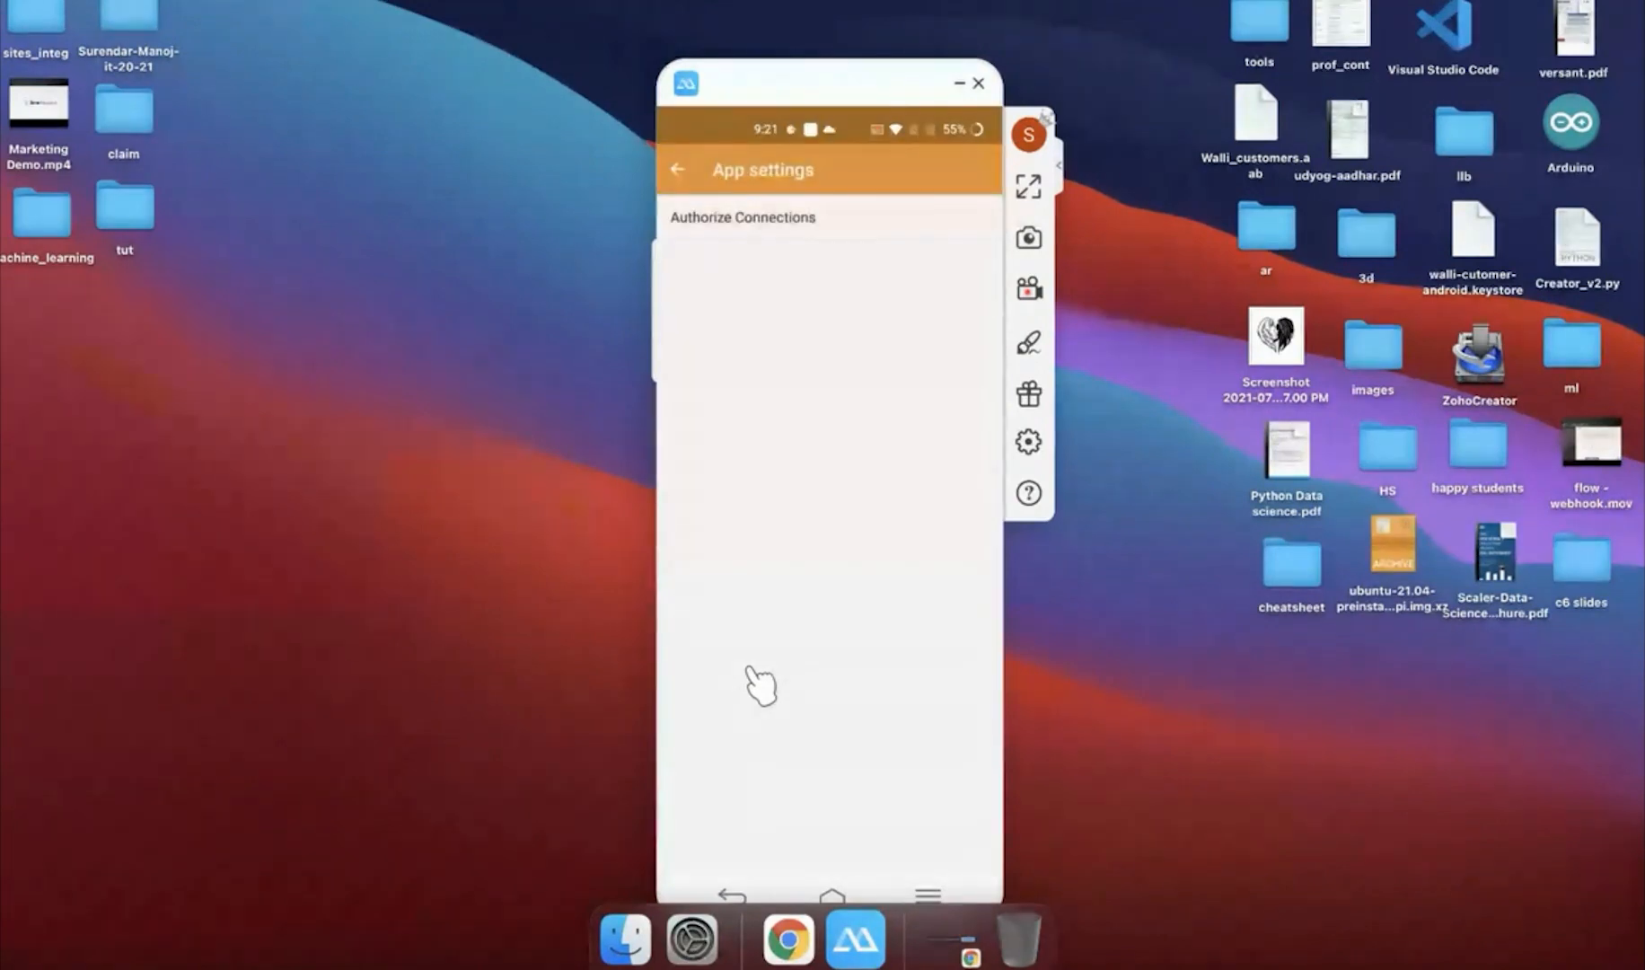
pyautogui.rightClick(750, 669)
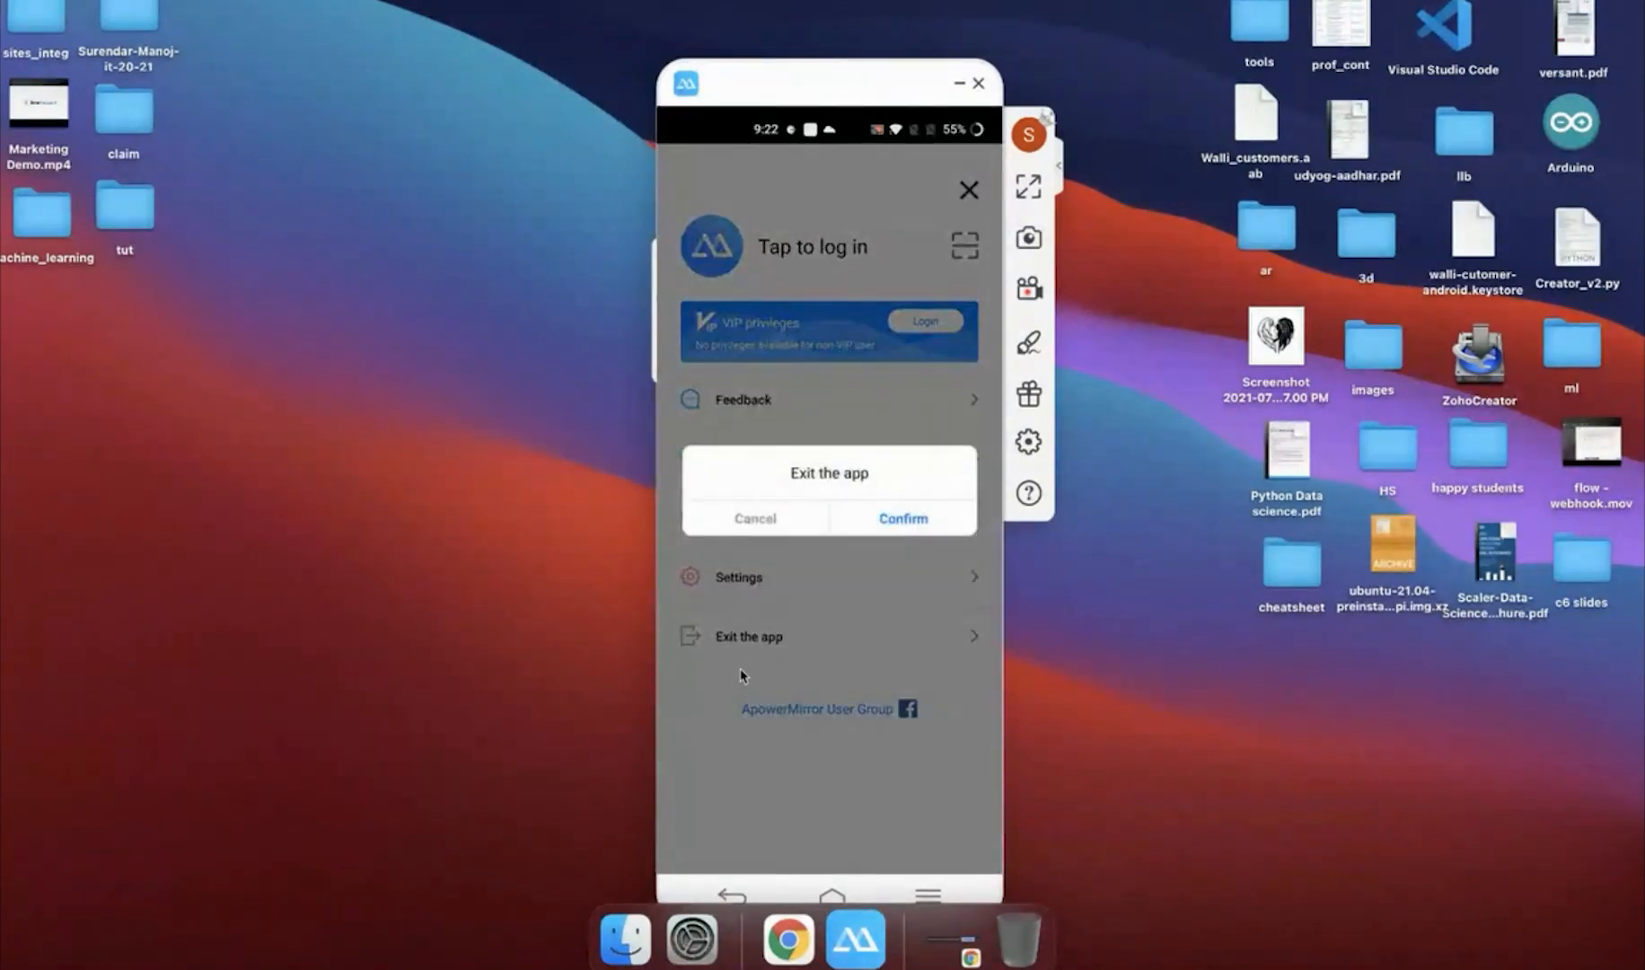
# Quit ApowerMirror and remove its icon from the Dock
pyautogui.click(861, 920)
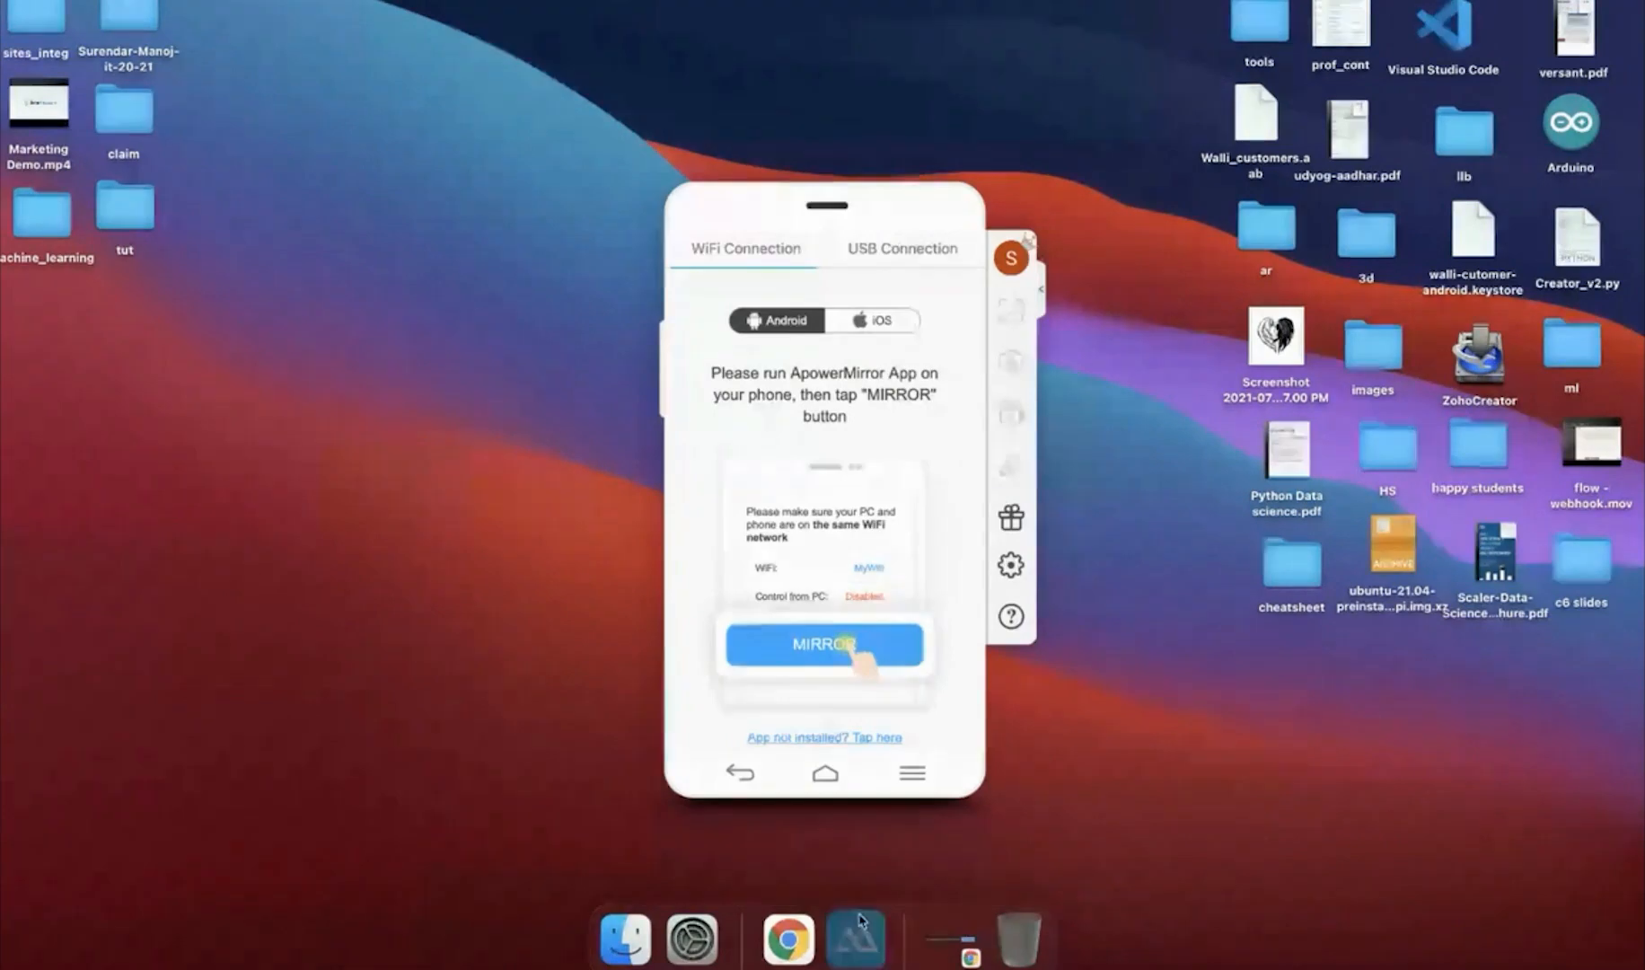
pyautogui.rightClick(860, 920)
pyautogui.click(875, 867)
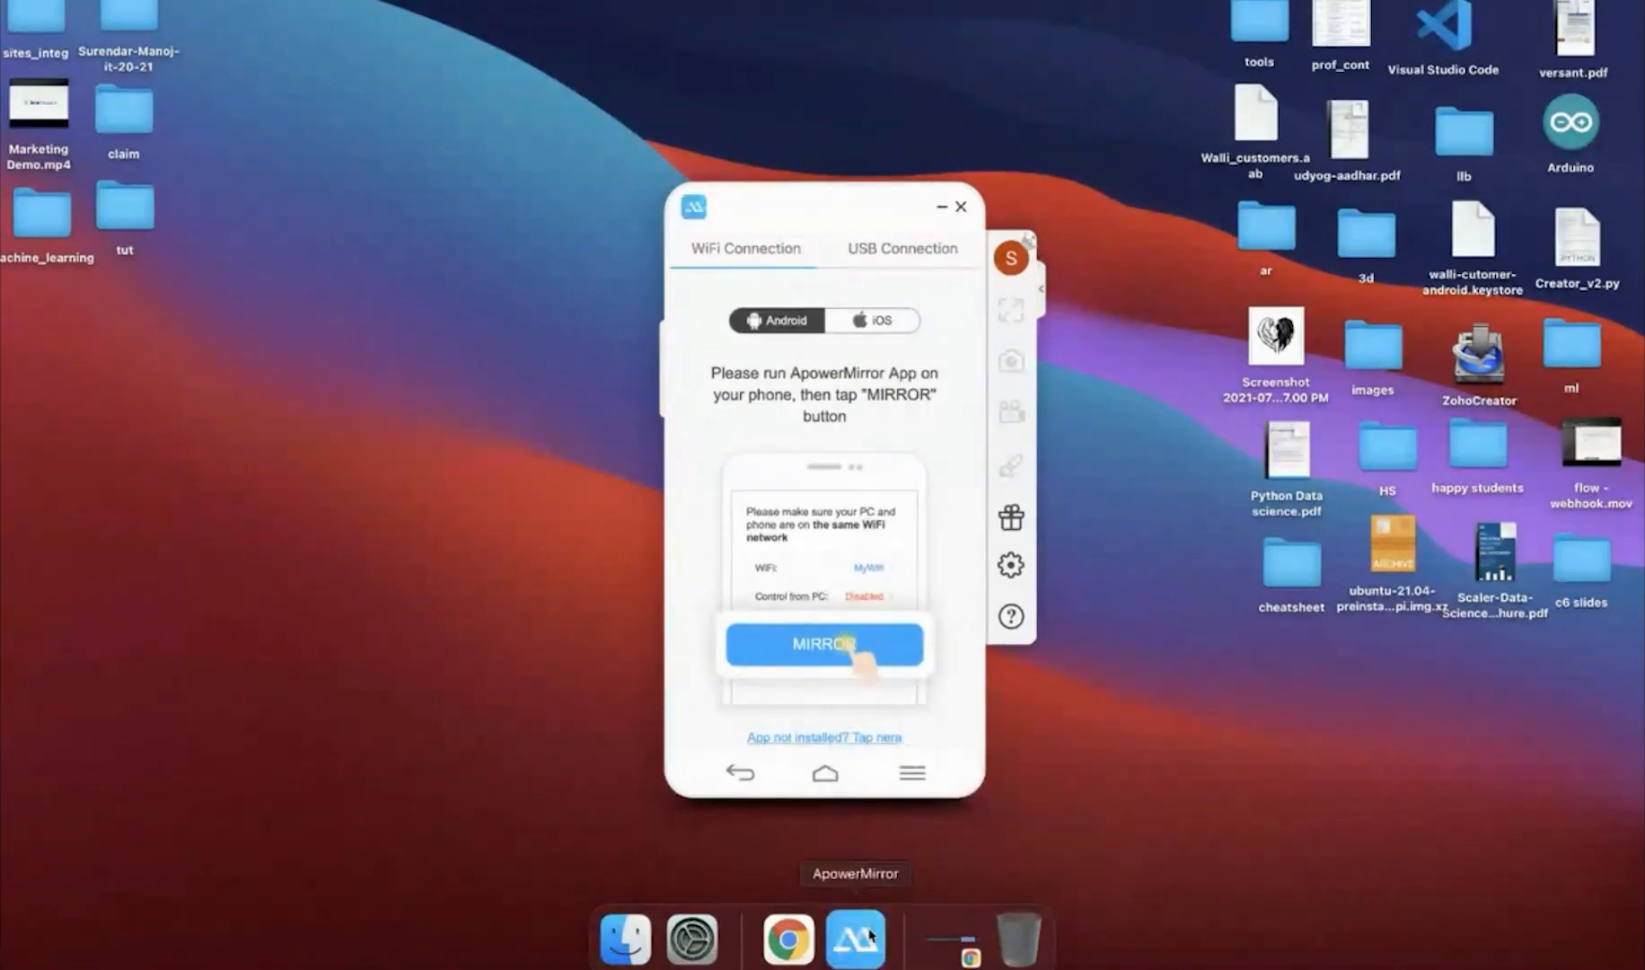
pyautogui.rightClick(869, 934)
pyautogui.moveTo(907, 814)
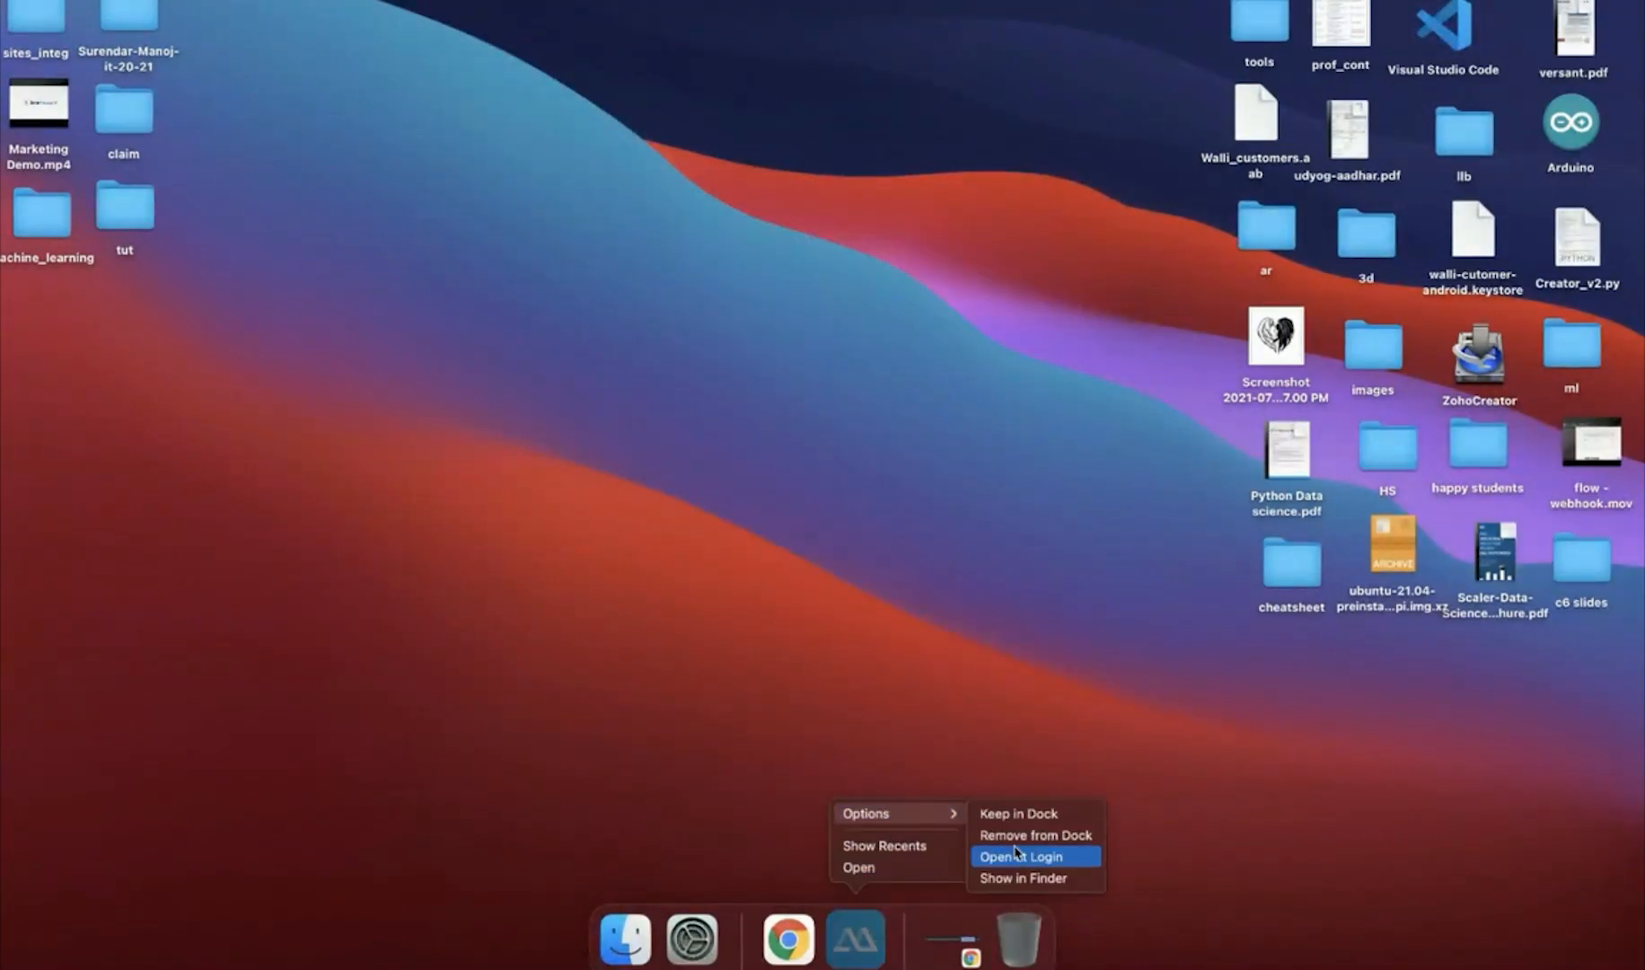
pyautogui.click(1029, 835)
# Switch to the presentation slides and advance to the Connections slide
pyautogui.hotkey('ctrl', 'Right')
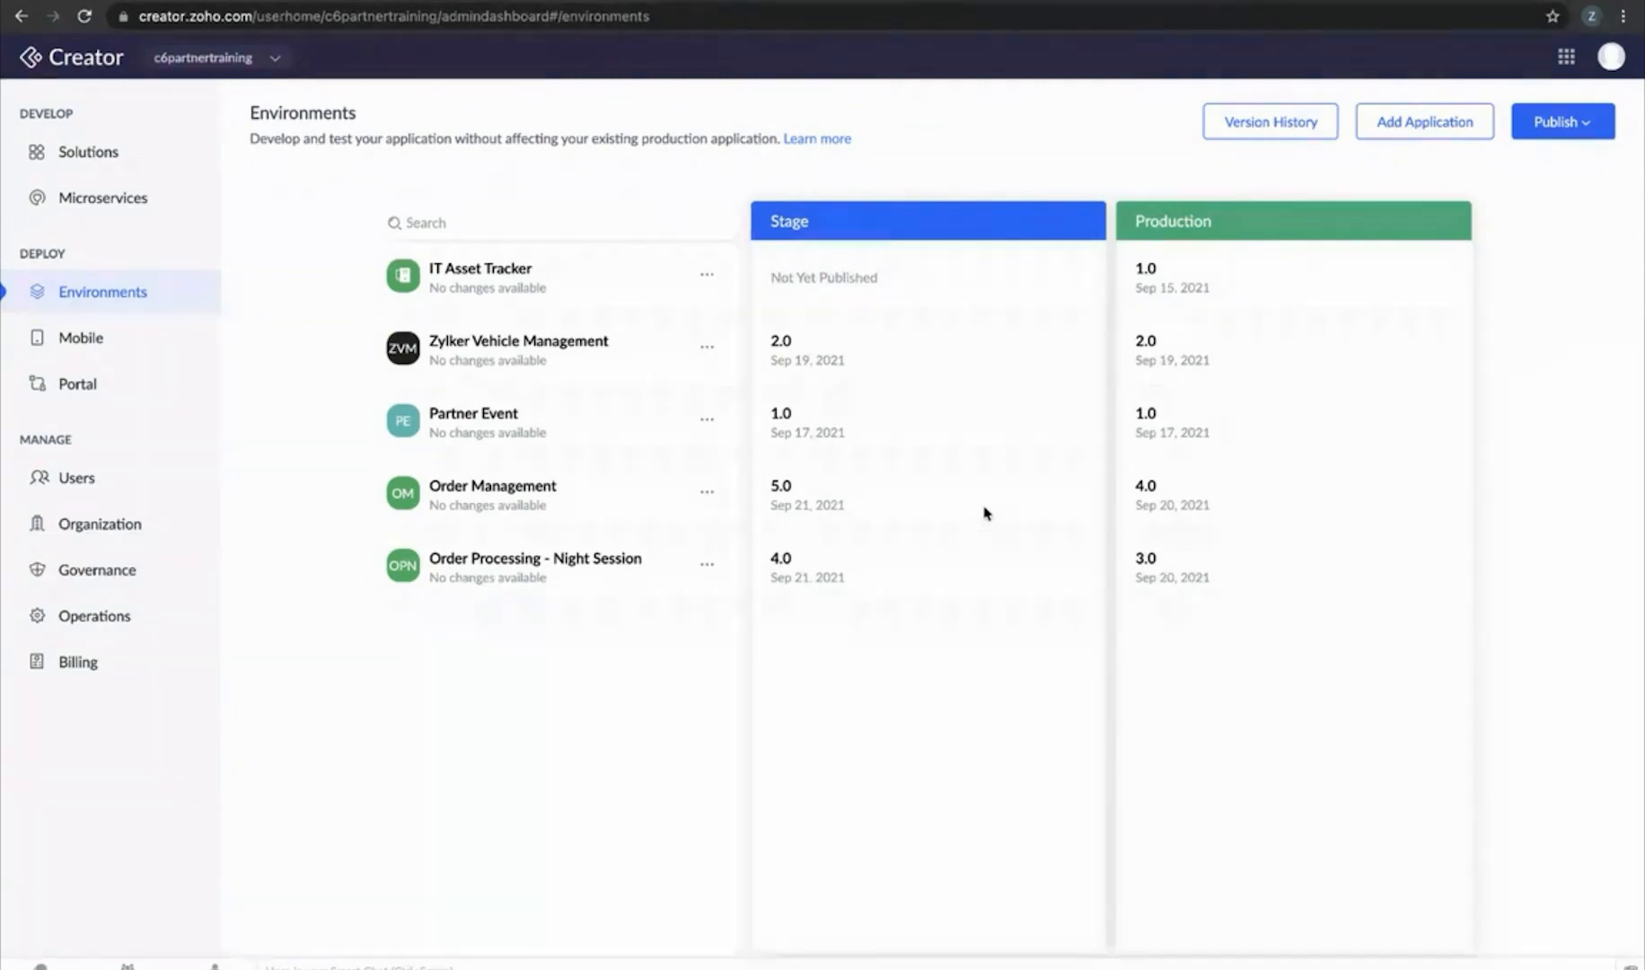
pyautogui.hotkey('ctrl', 'Right')
pyautogui.press('Right')
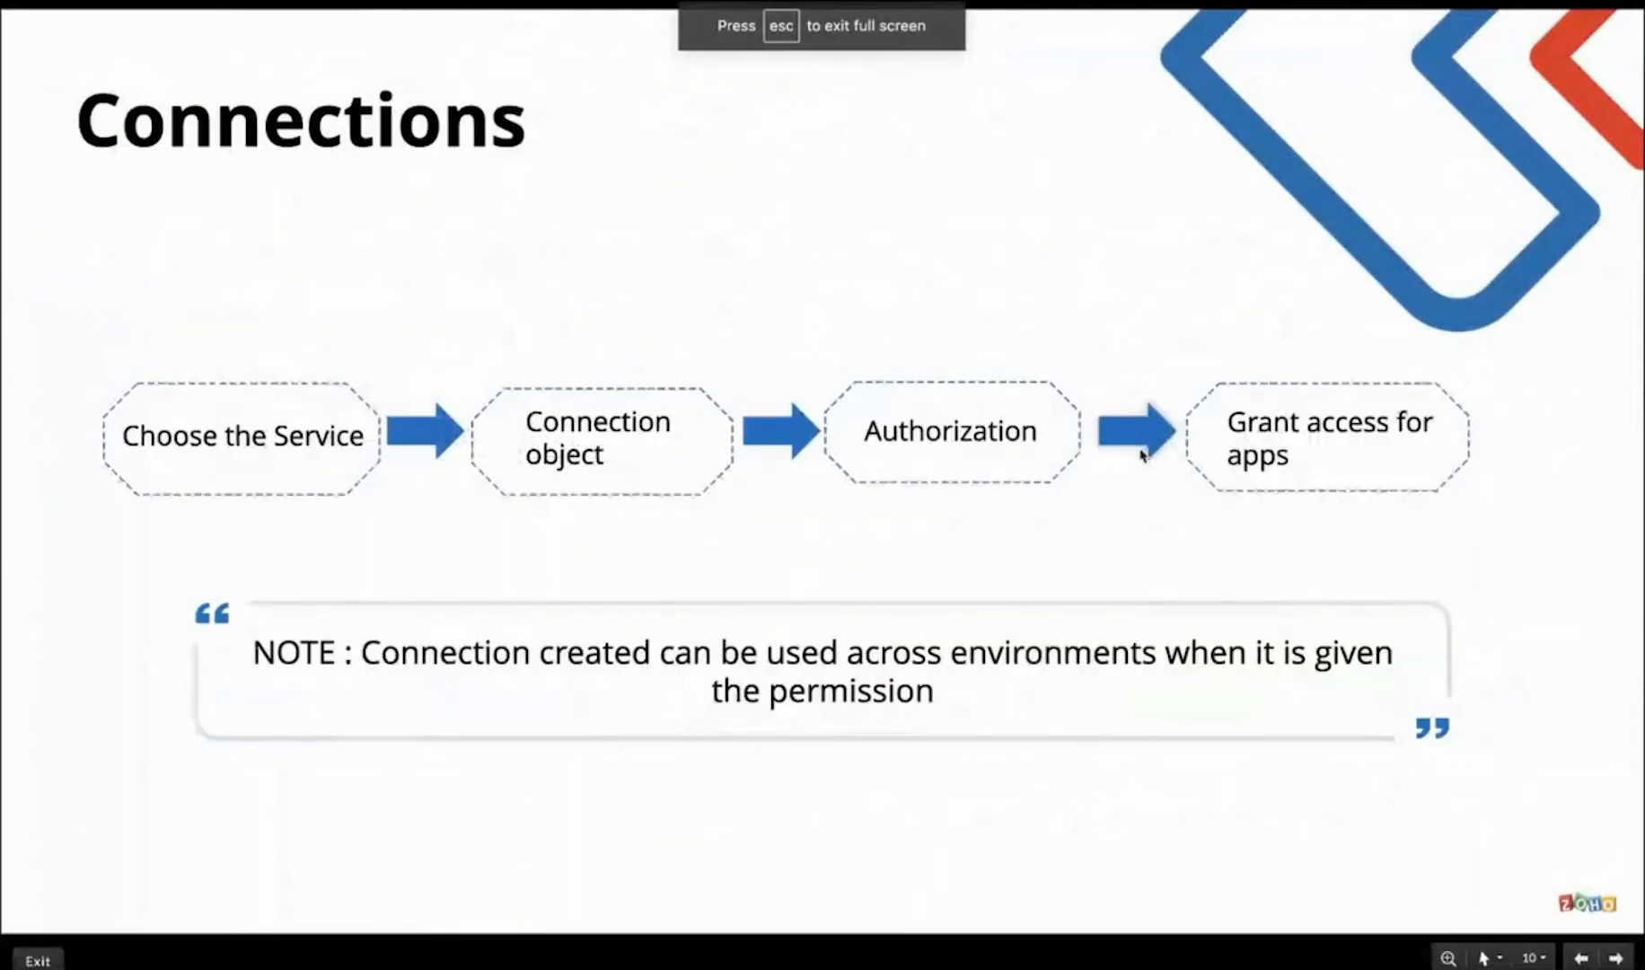
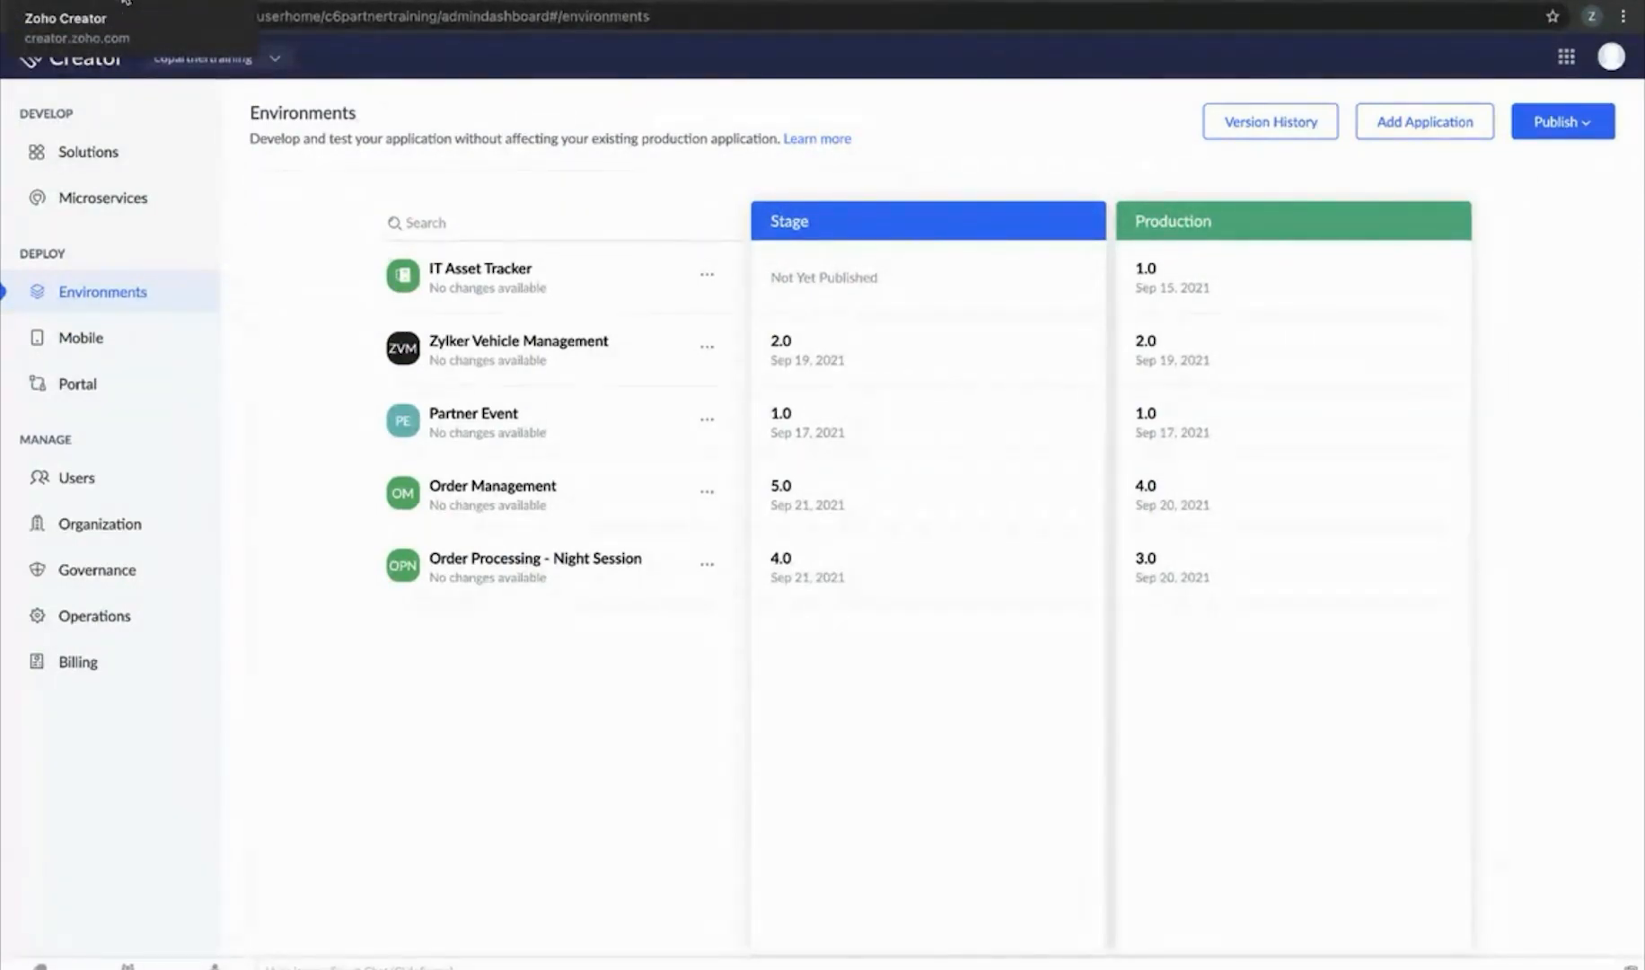
# Leave the Twilio Demo connection and go to the Microservices overview
pyautogui.click(125, 3)
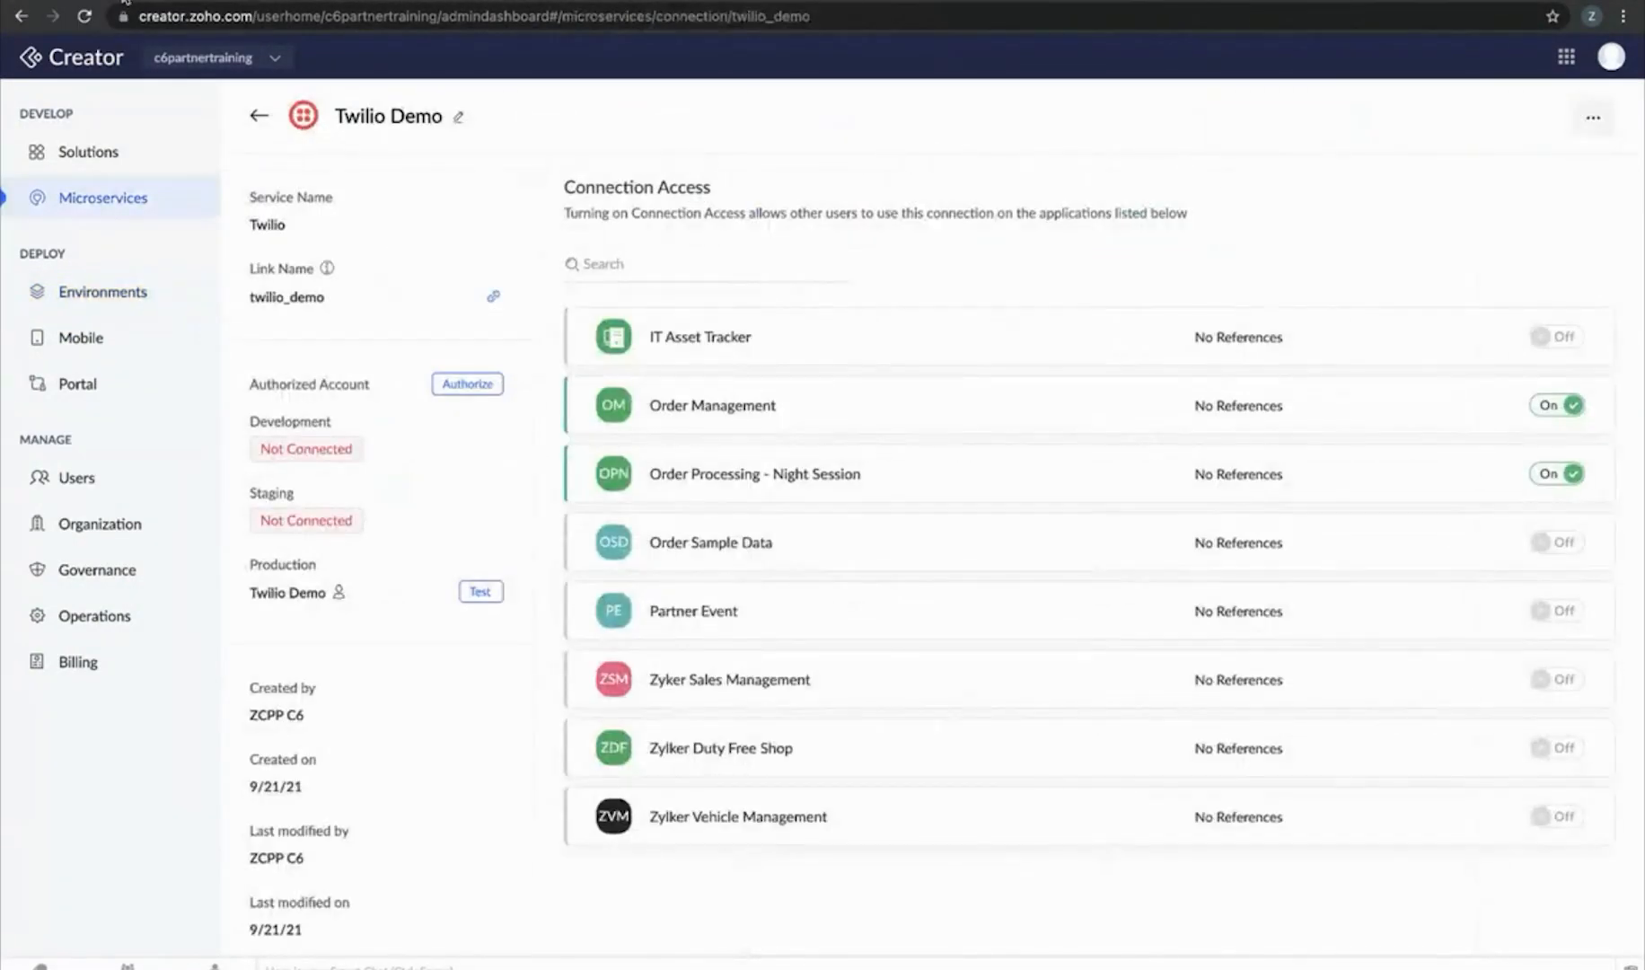
pyautogui.click(263, 121)
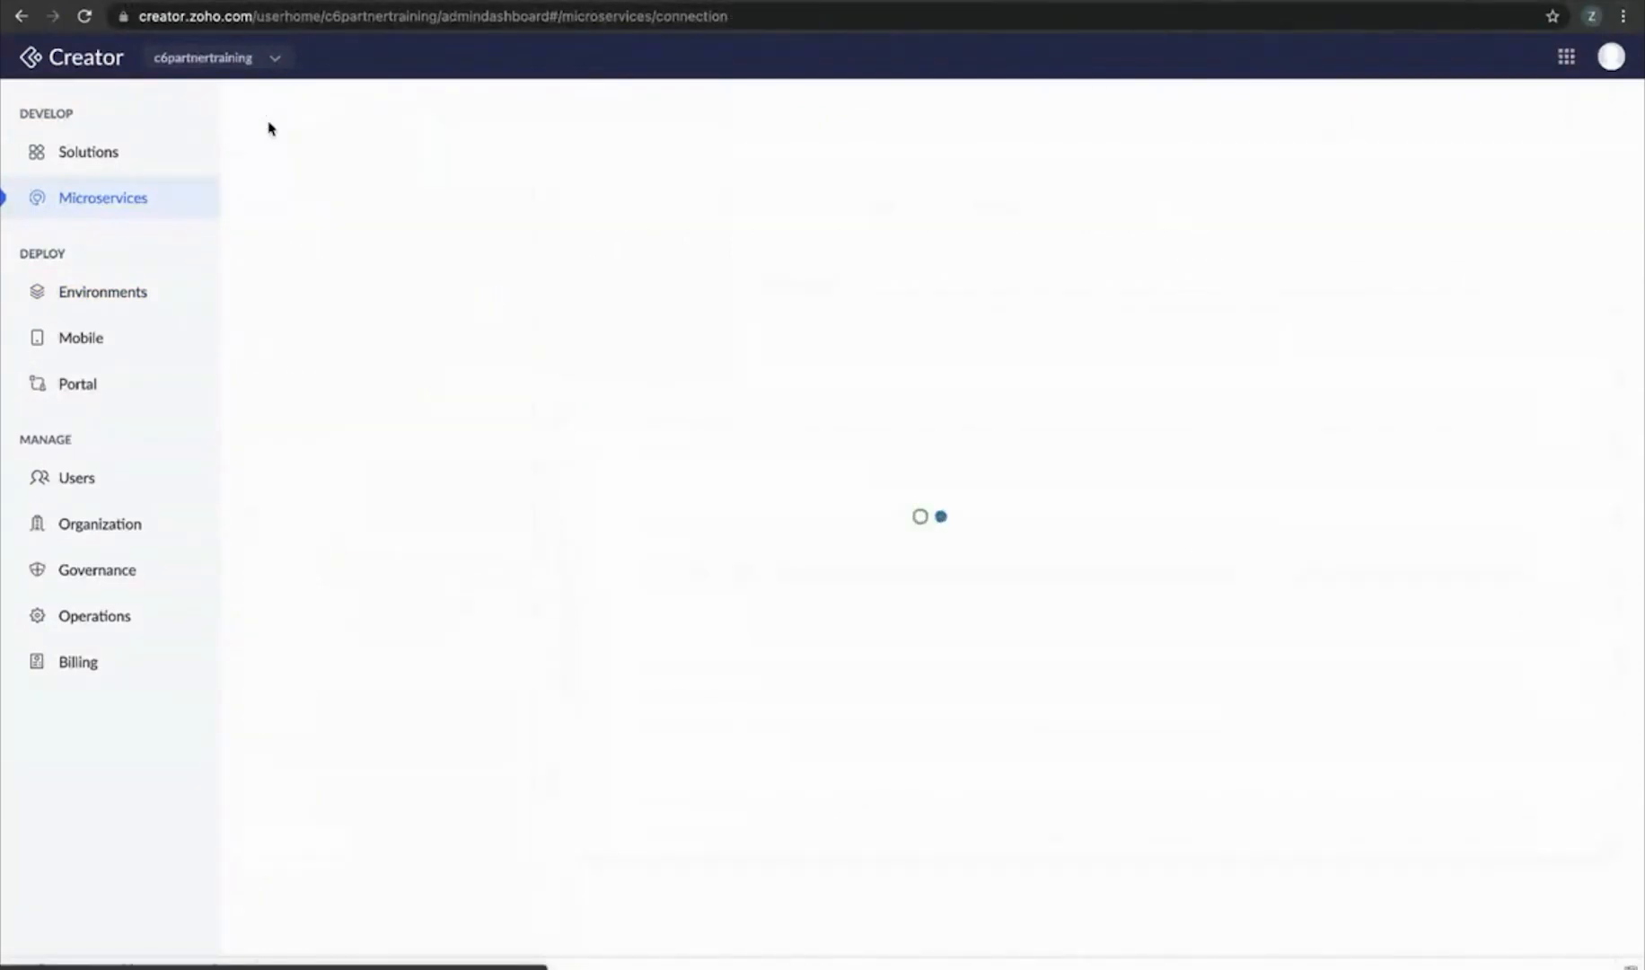
pyautogui.click(106, 170)
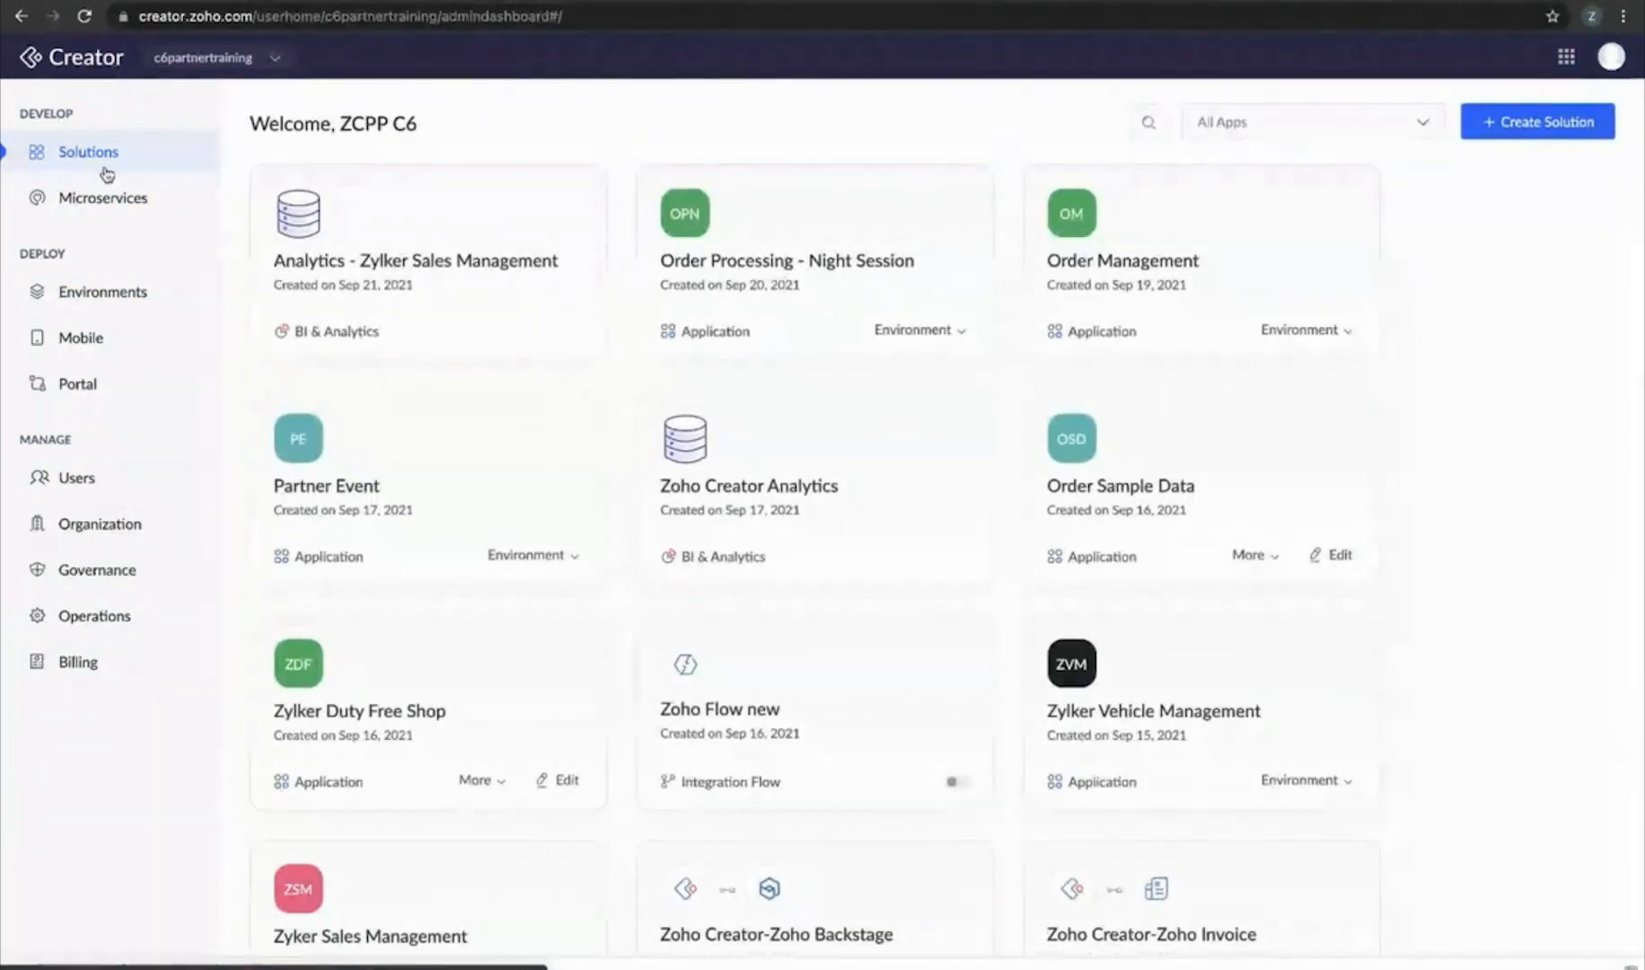
pyautogui.click(104, 199)
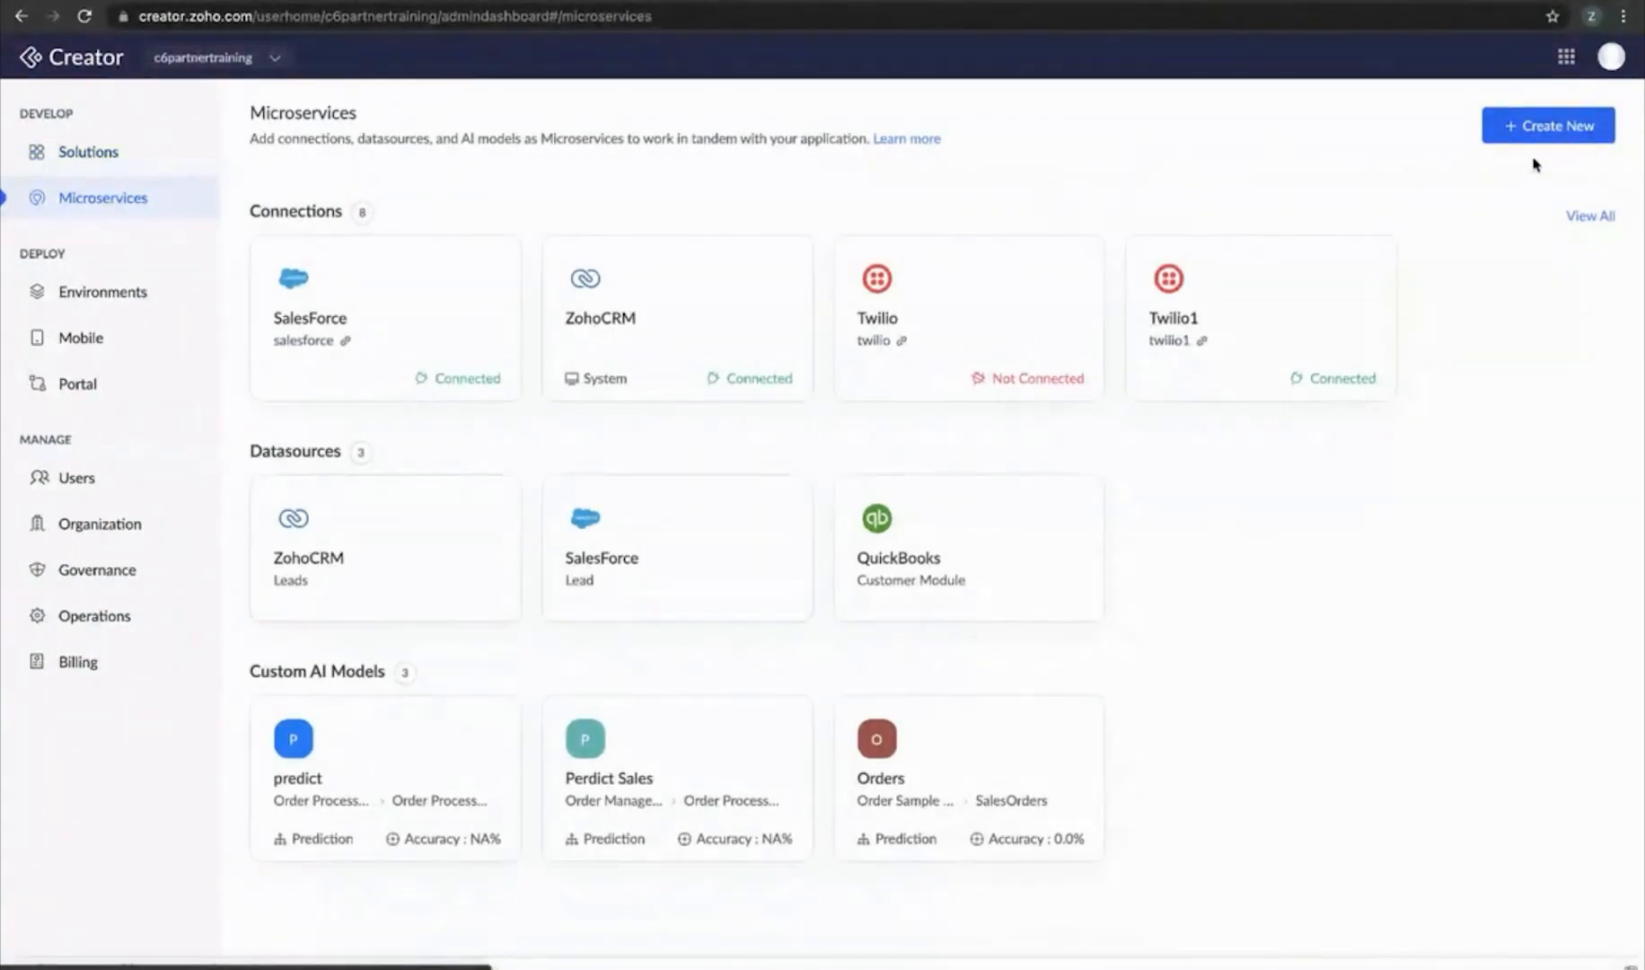
# Start a QuickBooks datasource, check its available connections, then back out of the form
pyautogui.click(1570, 124)
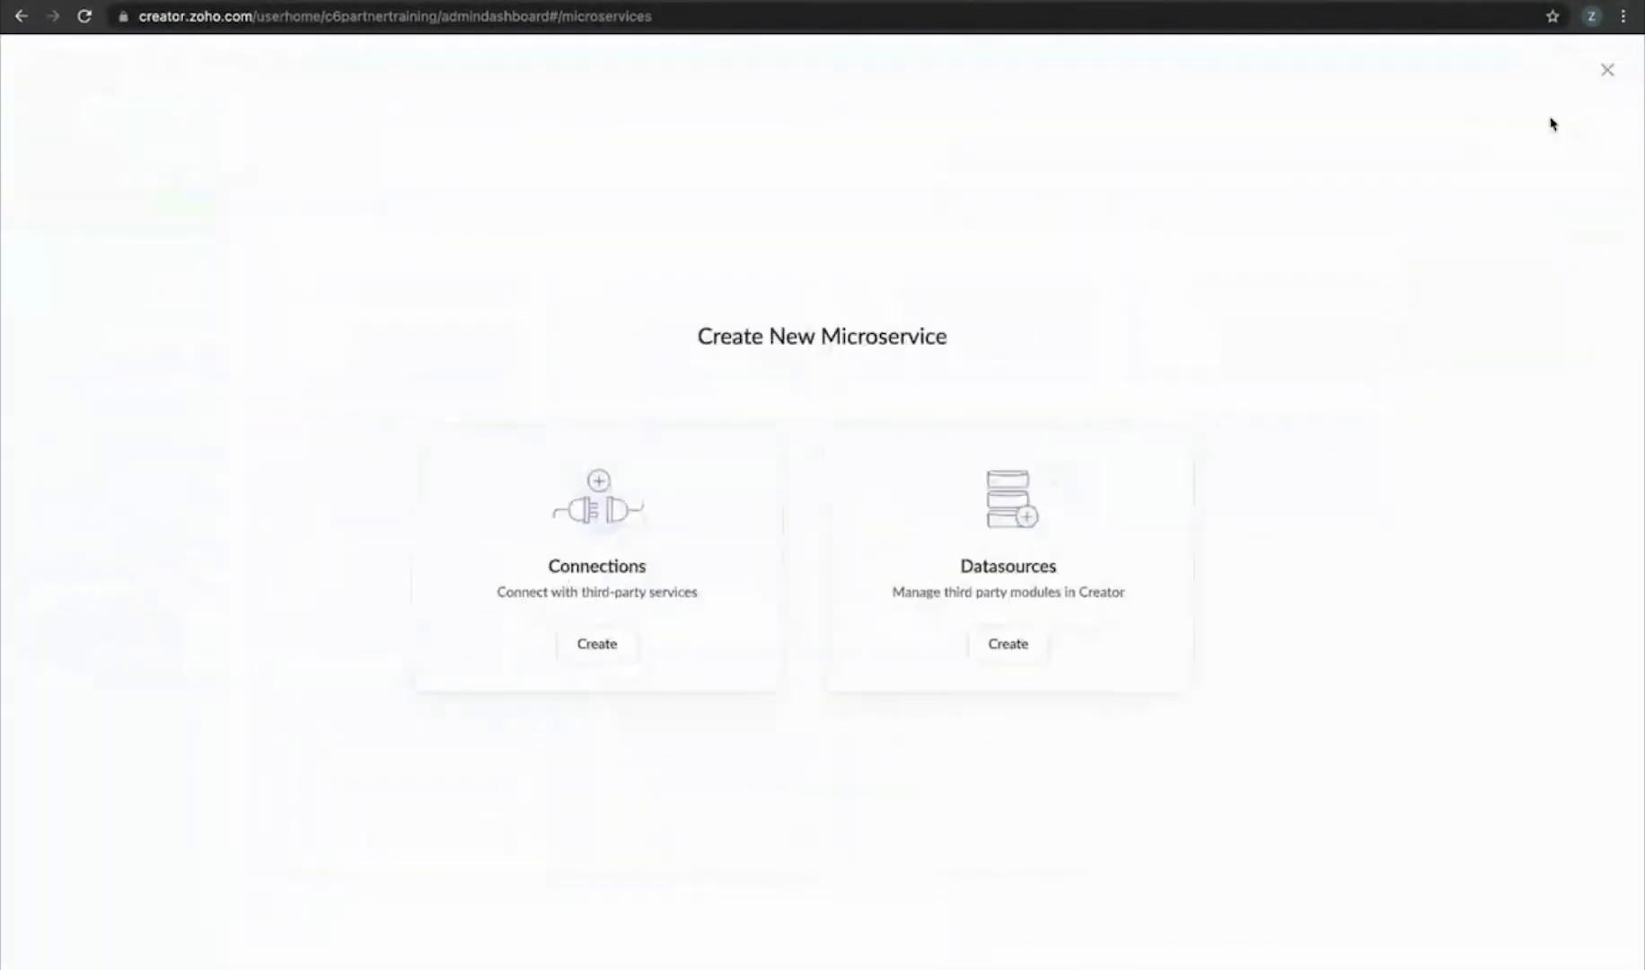
pyautogui.click(1023, 644)
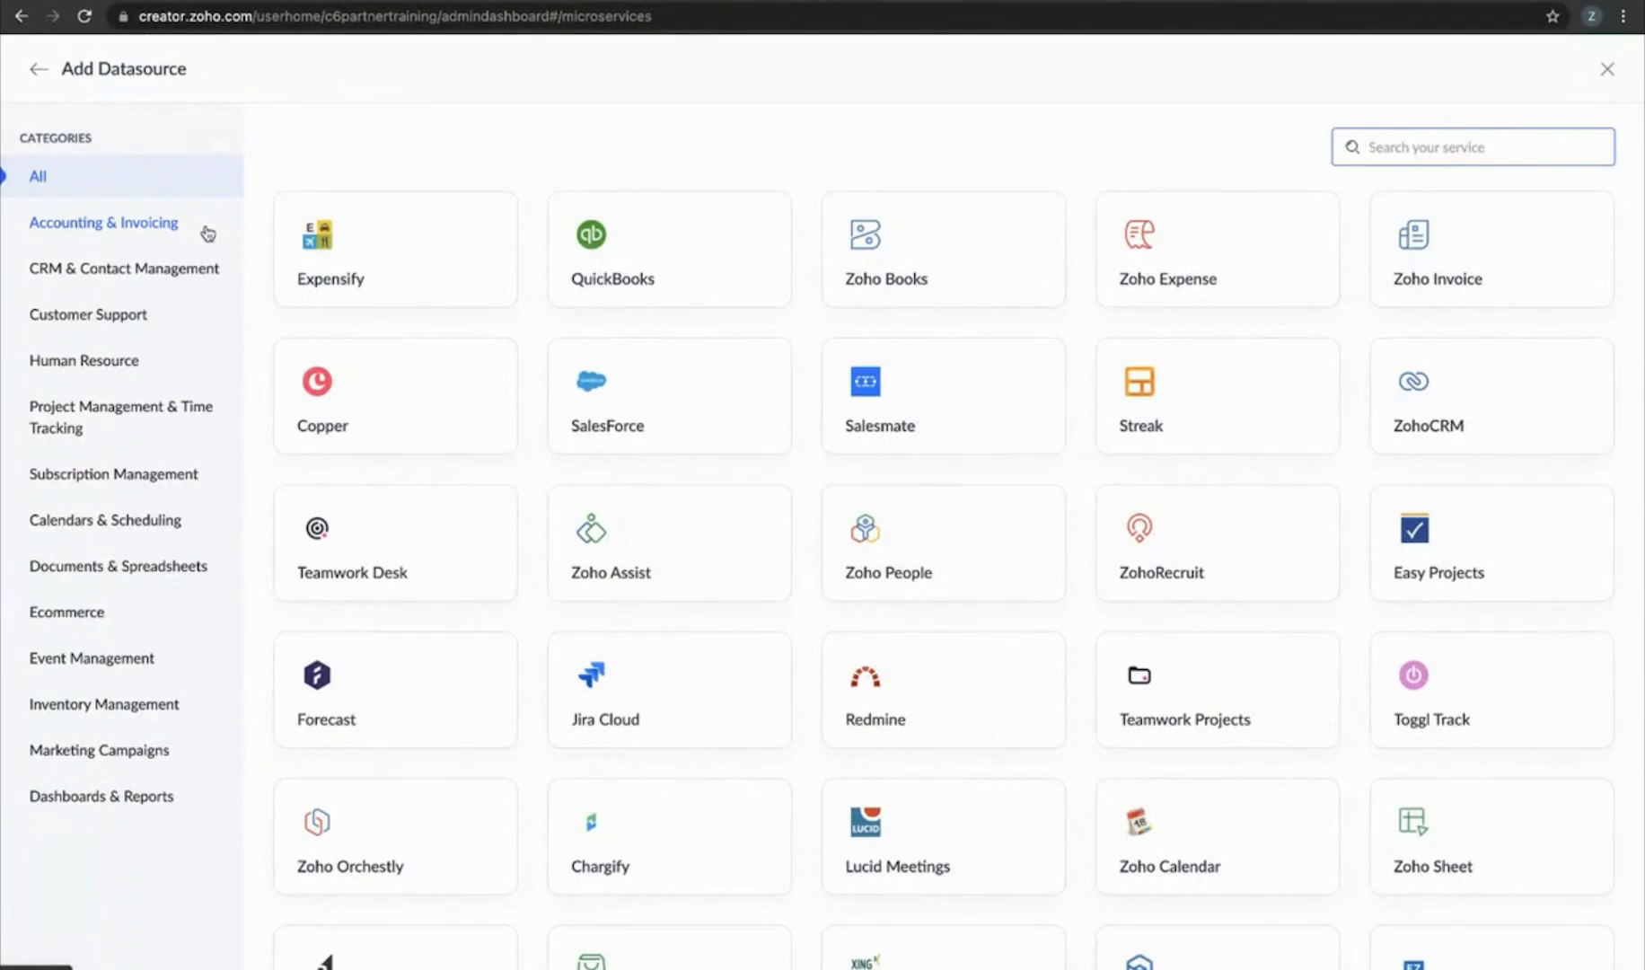
pyautogui.click(626, 256)
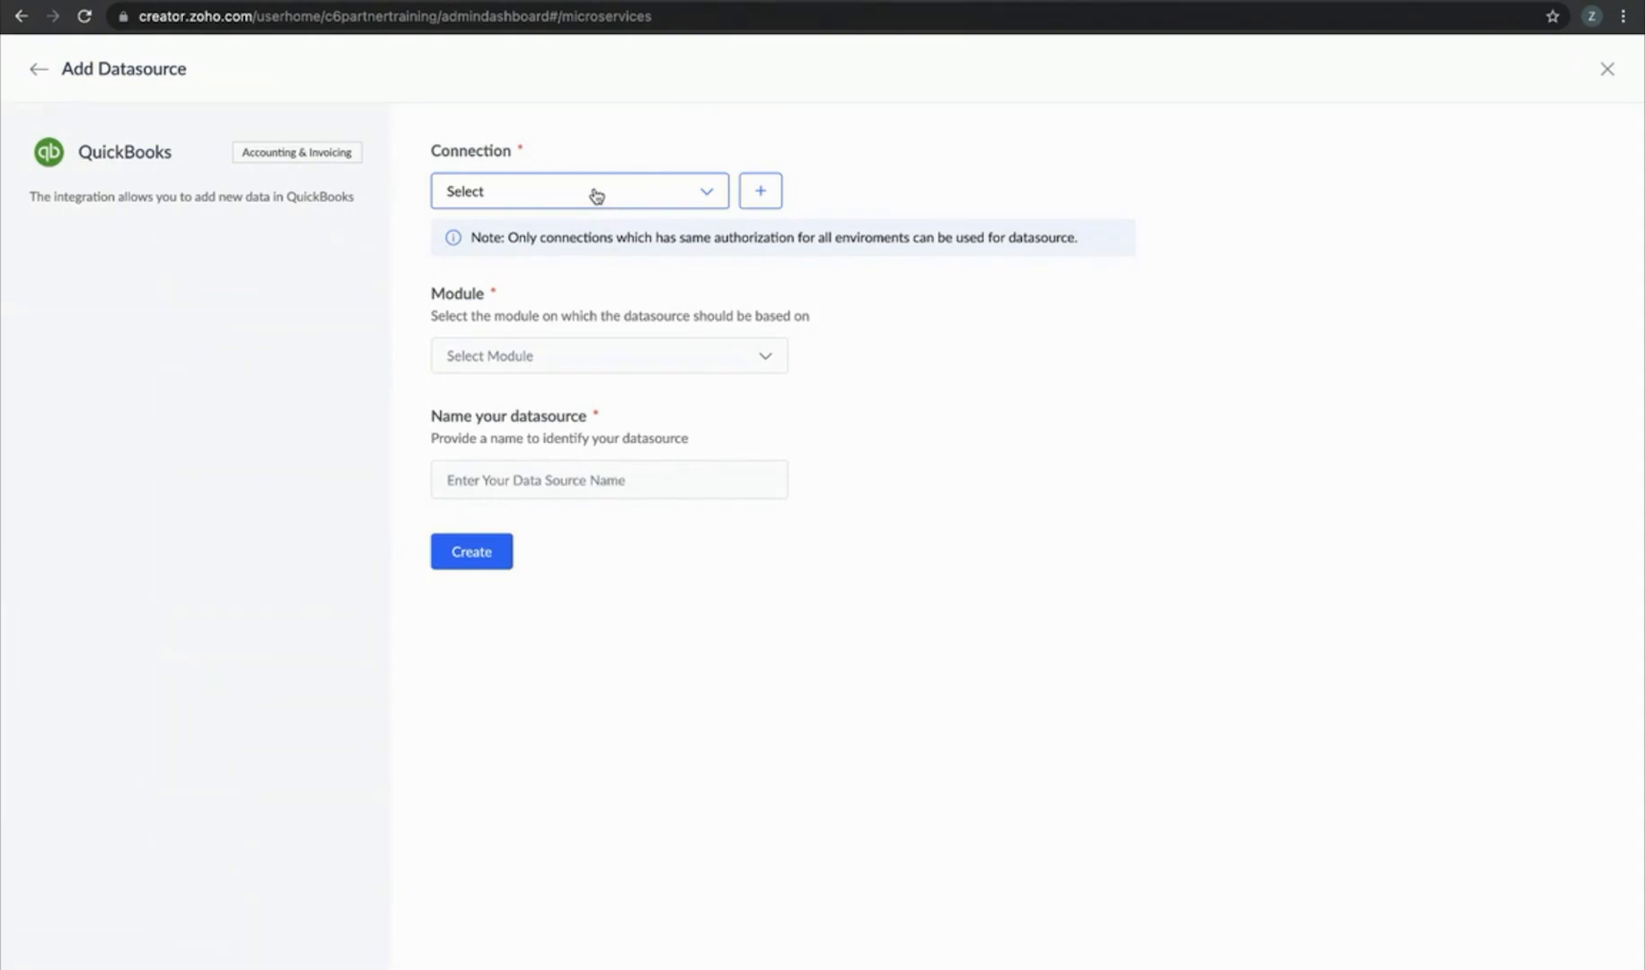
pyautogui.click(597, 195)
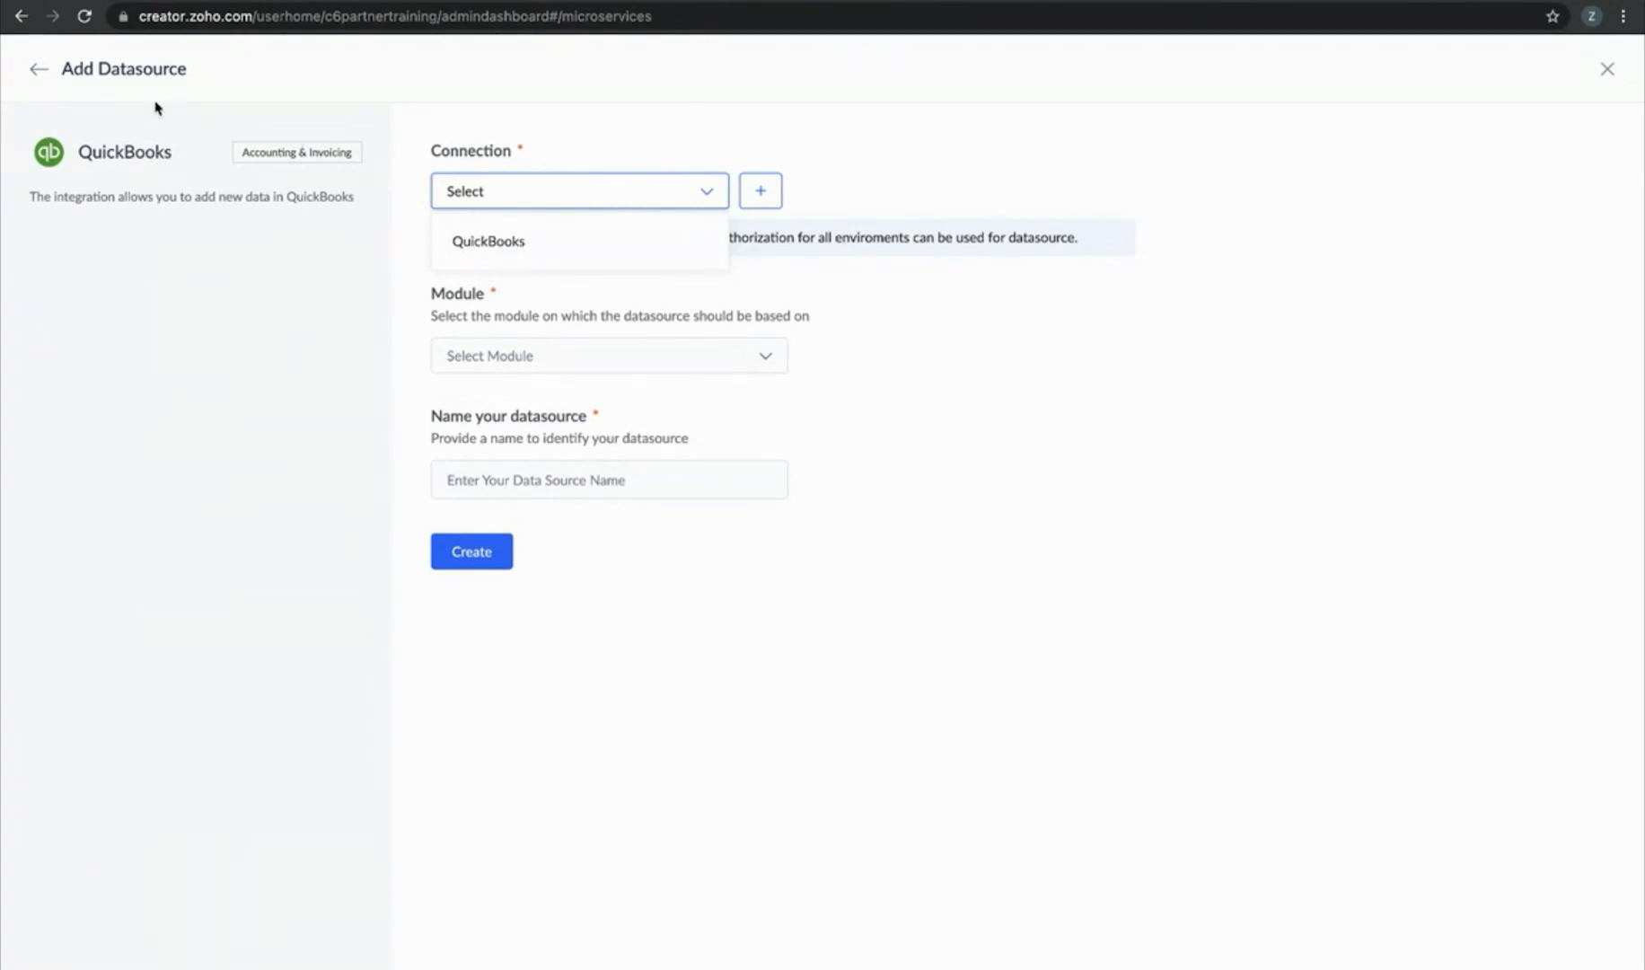
pyautogui.click(38, 69)
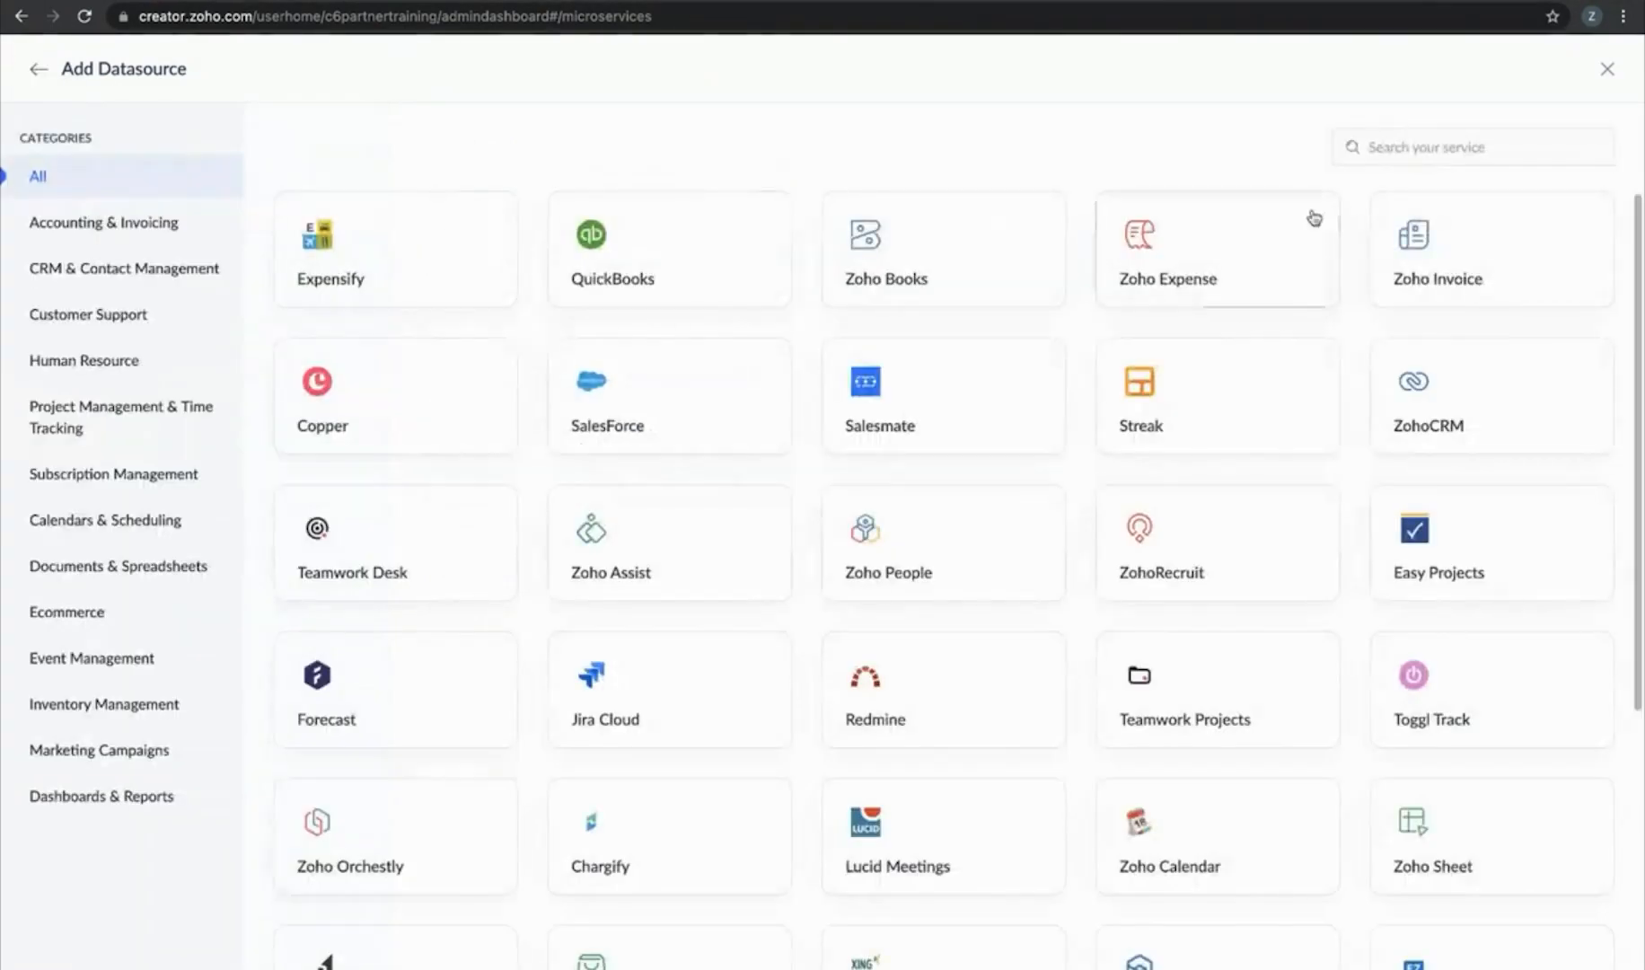
# Create a QuickBooks connection named QB5 using the same authorisation for all environments
pyautogui.click(1608, 70)
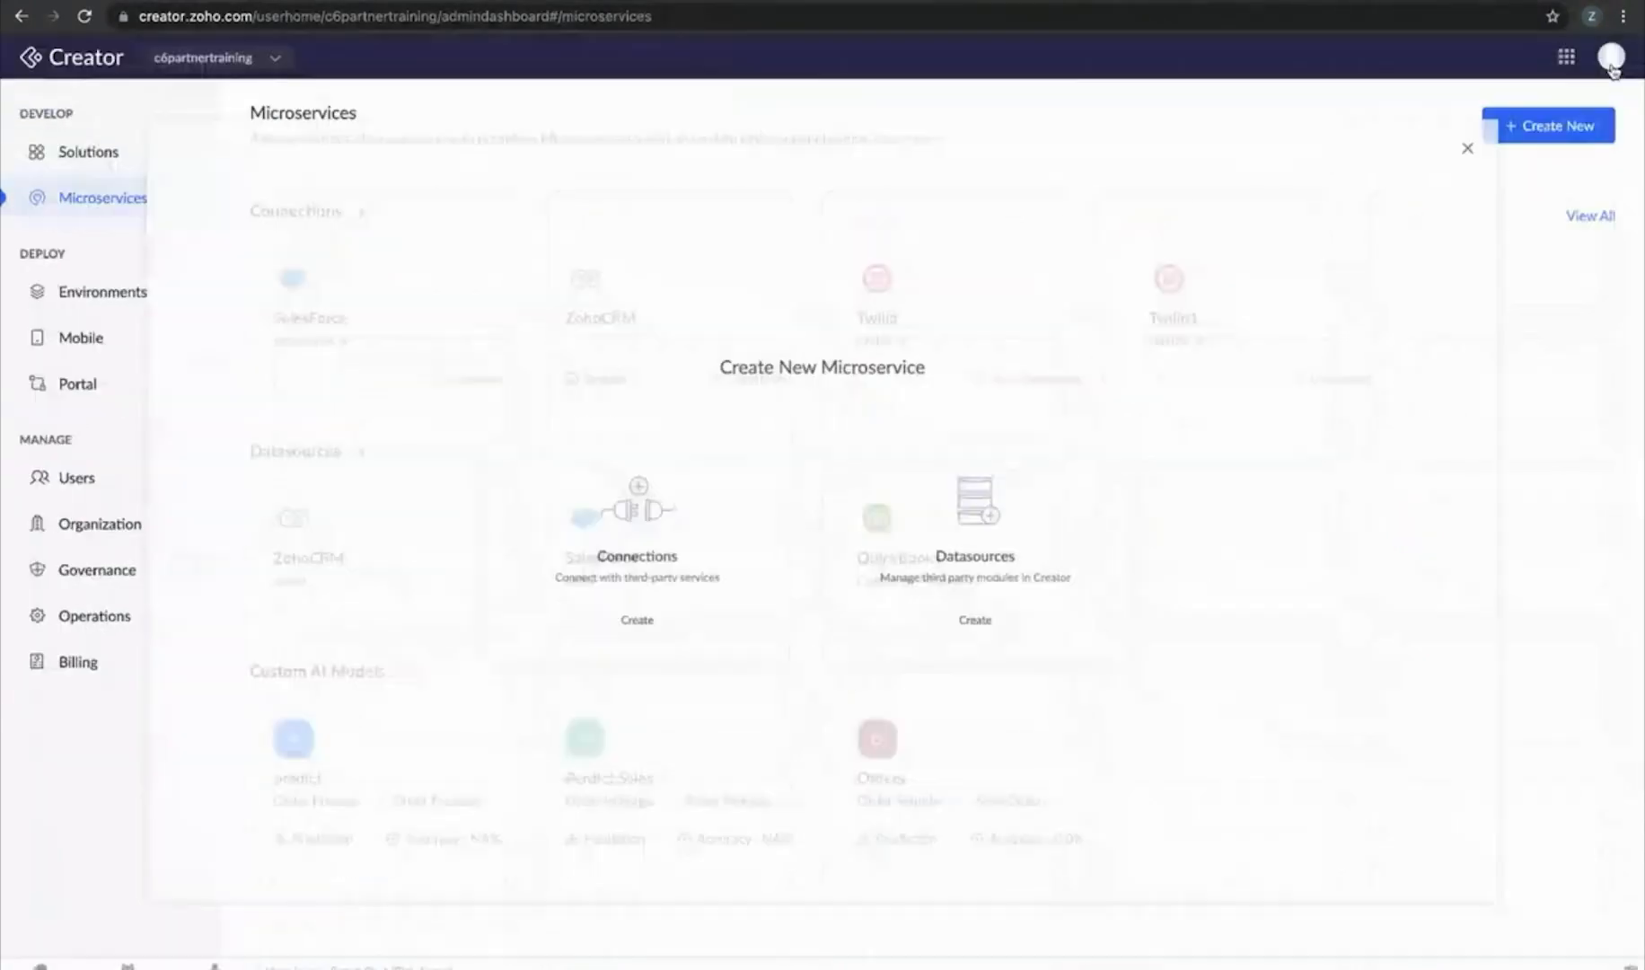
pyautogui.click(1591, 123)
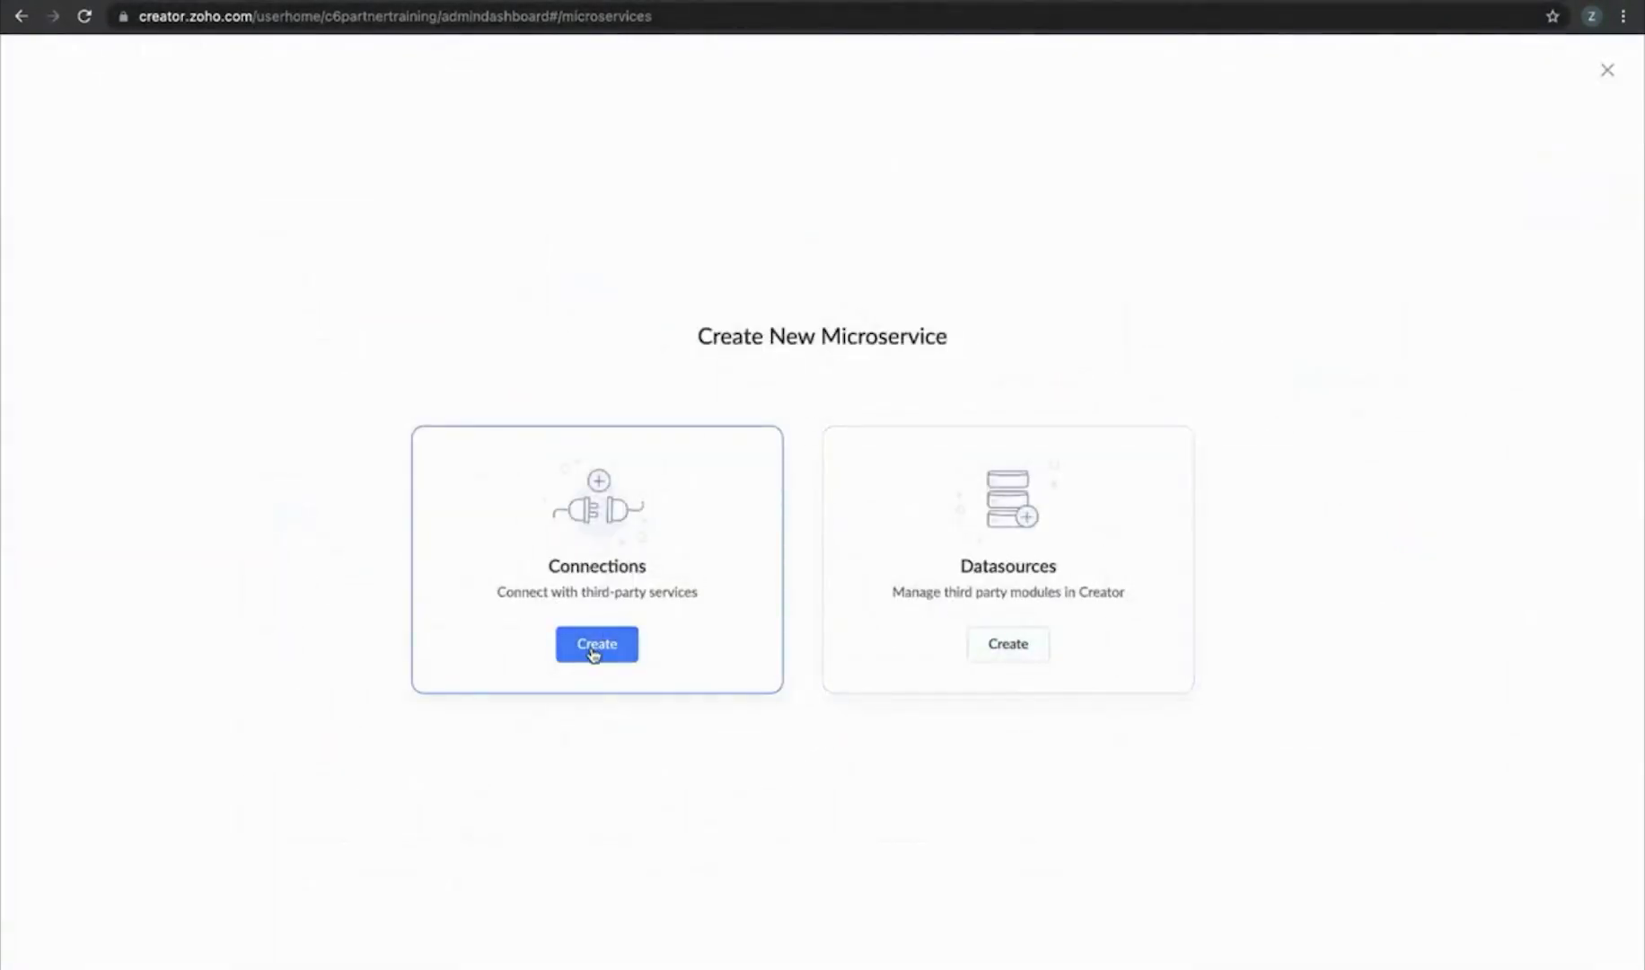
pyautogui.click(596, 644)
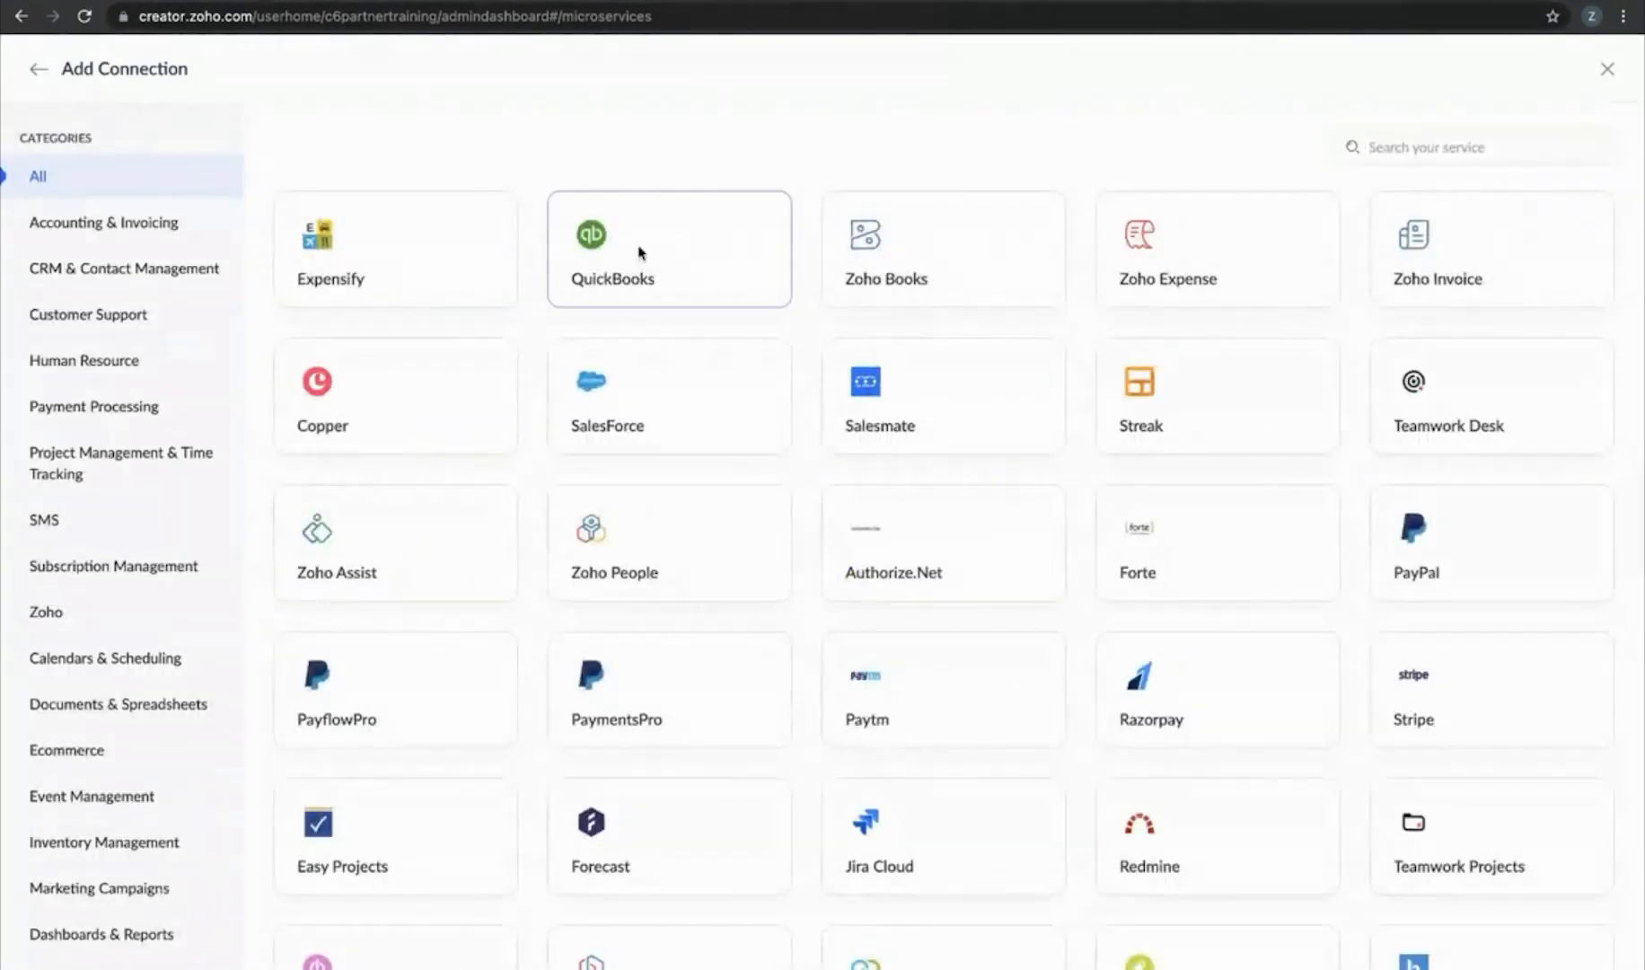
pyautogui.click(641, 252)
pyautogui.click(660, 244)
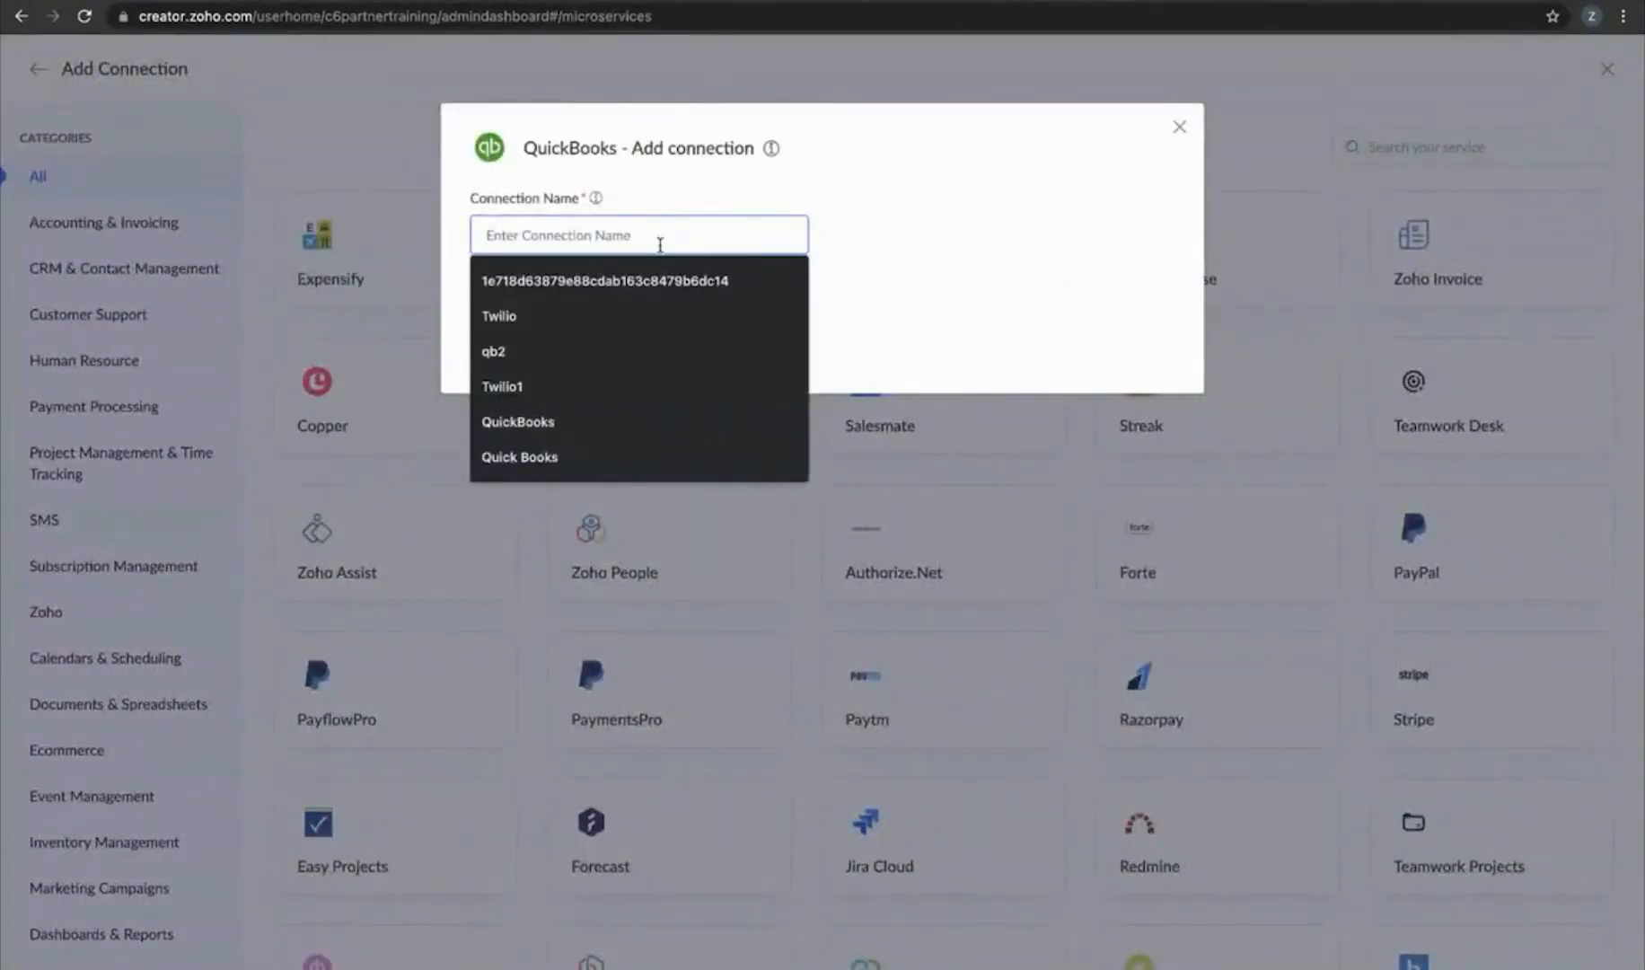
pyautogui.write('QB5')
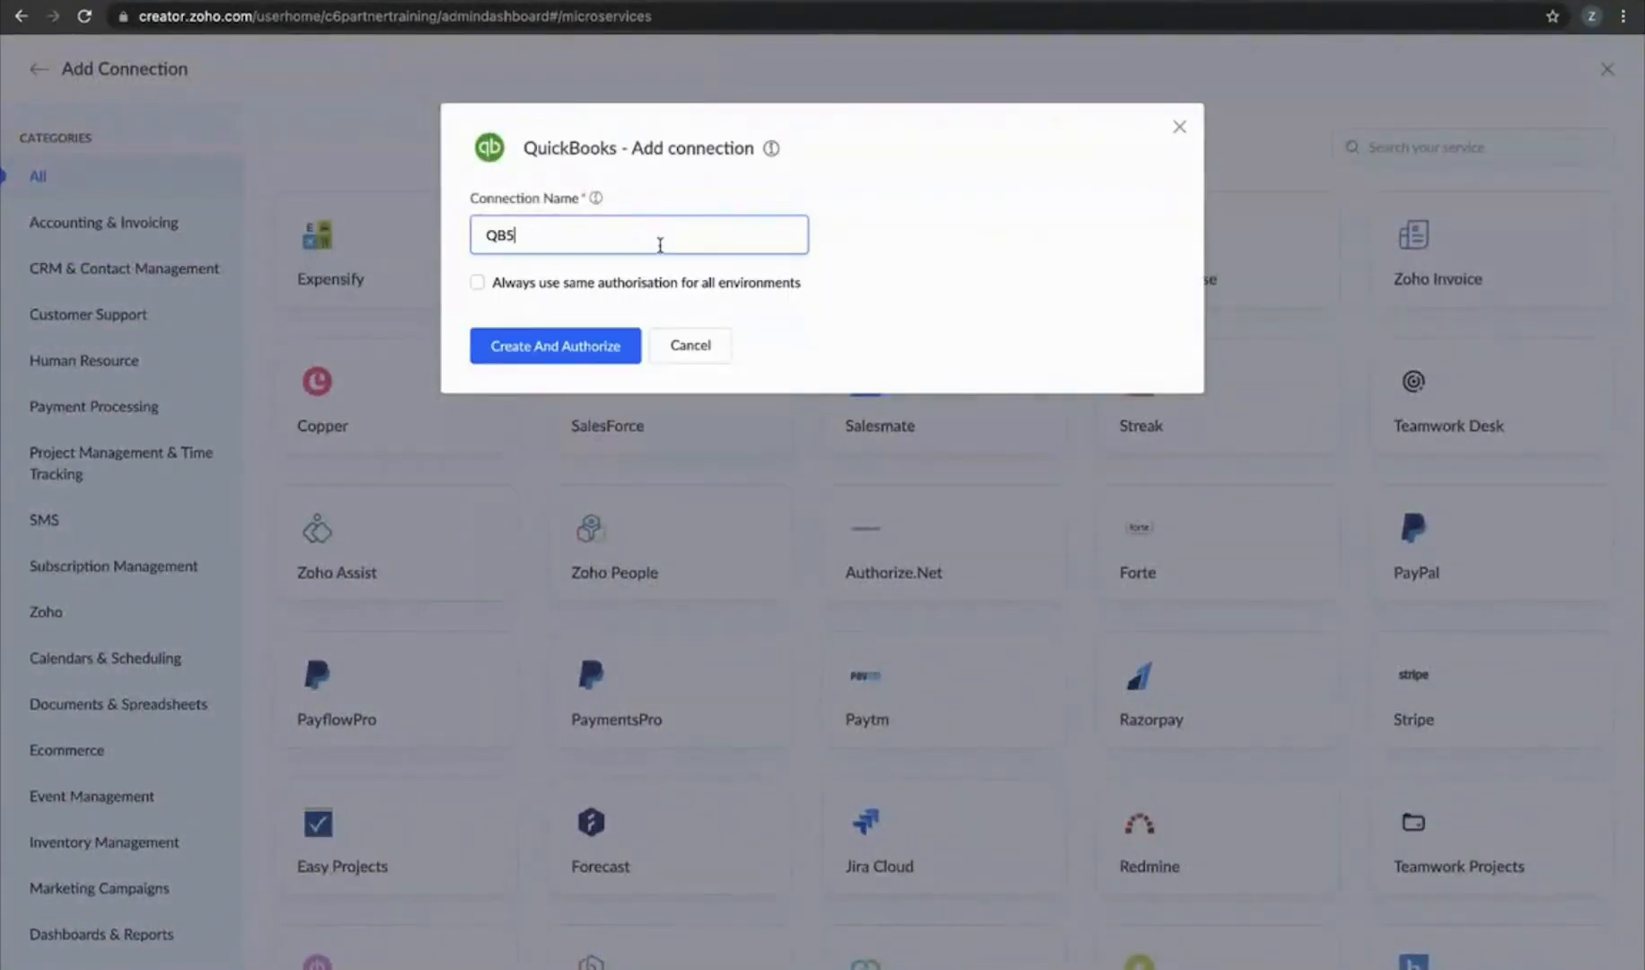
pyautogui.click(477, 283)
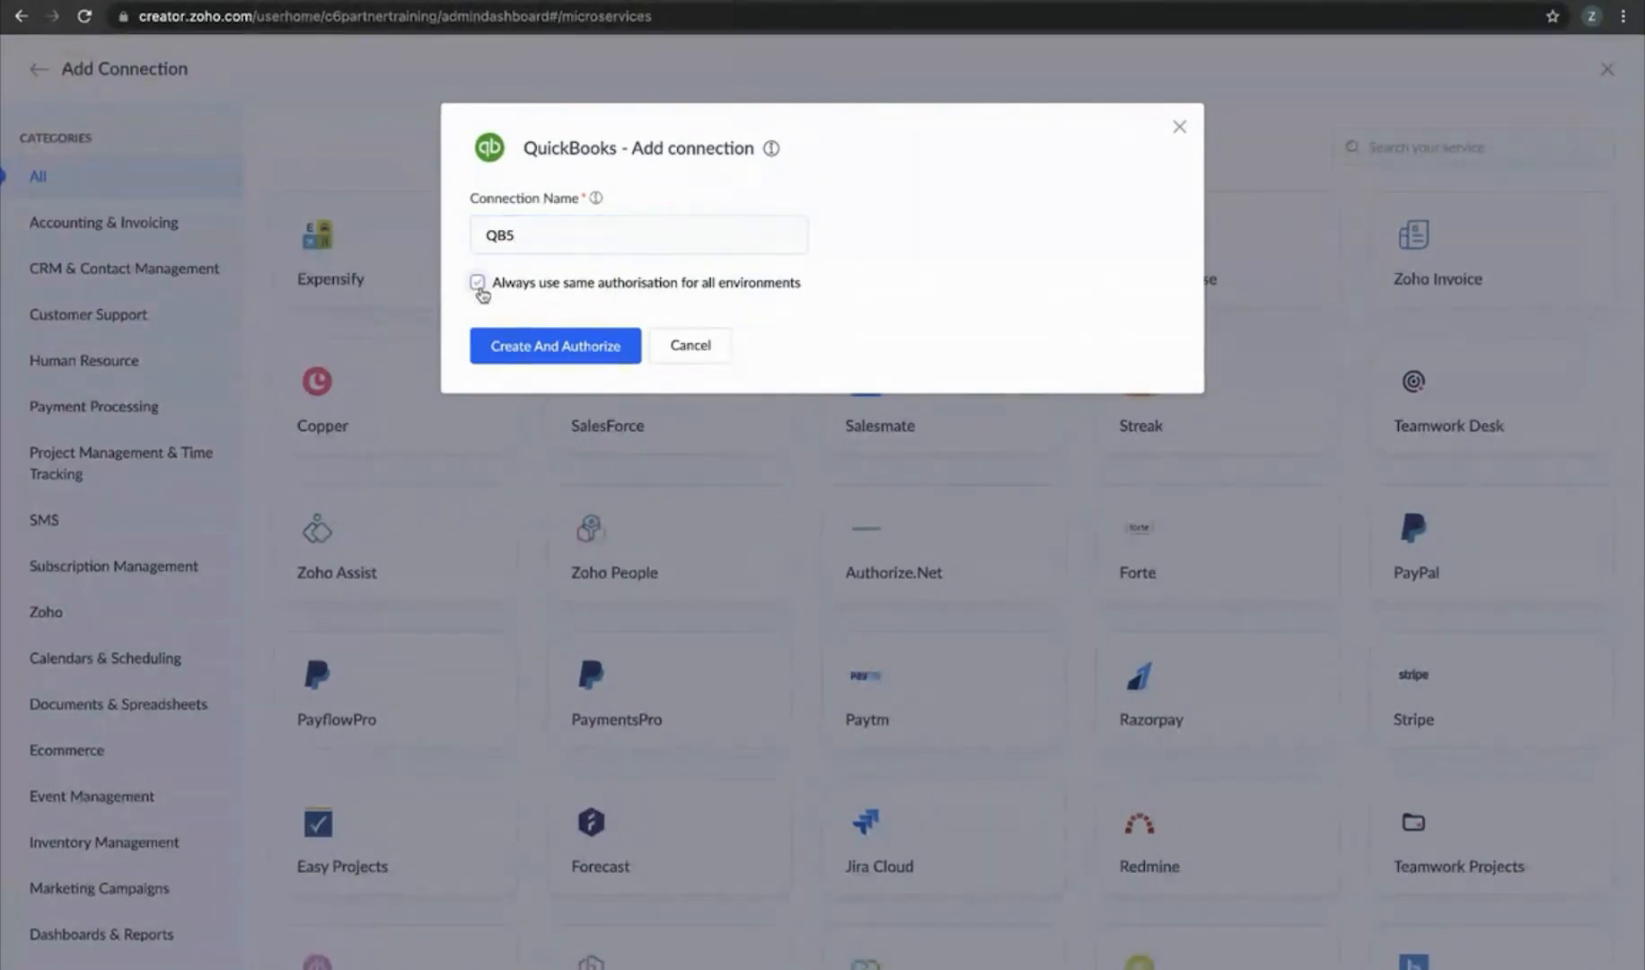
pyautogui.click(532, 350)
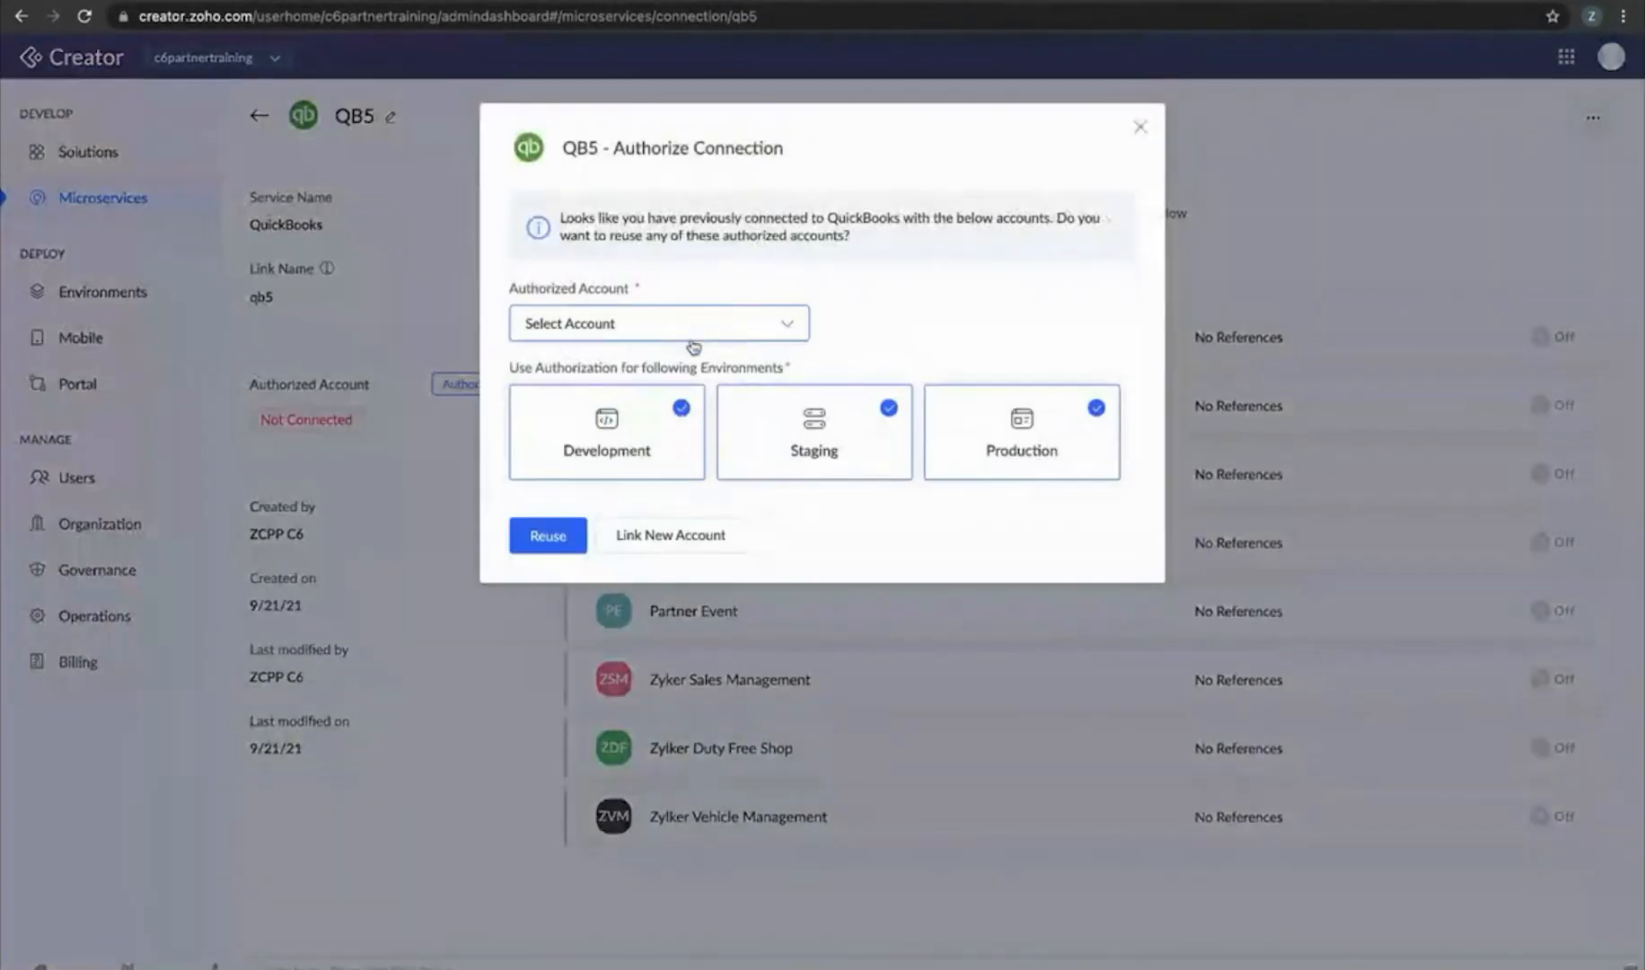
# Authorise QB5 with the existing Quick Books account and enable Order Processing - Night Session access
pyautogui.click(692, 323)
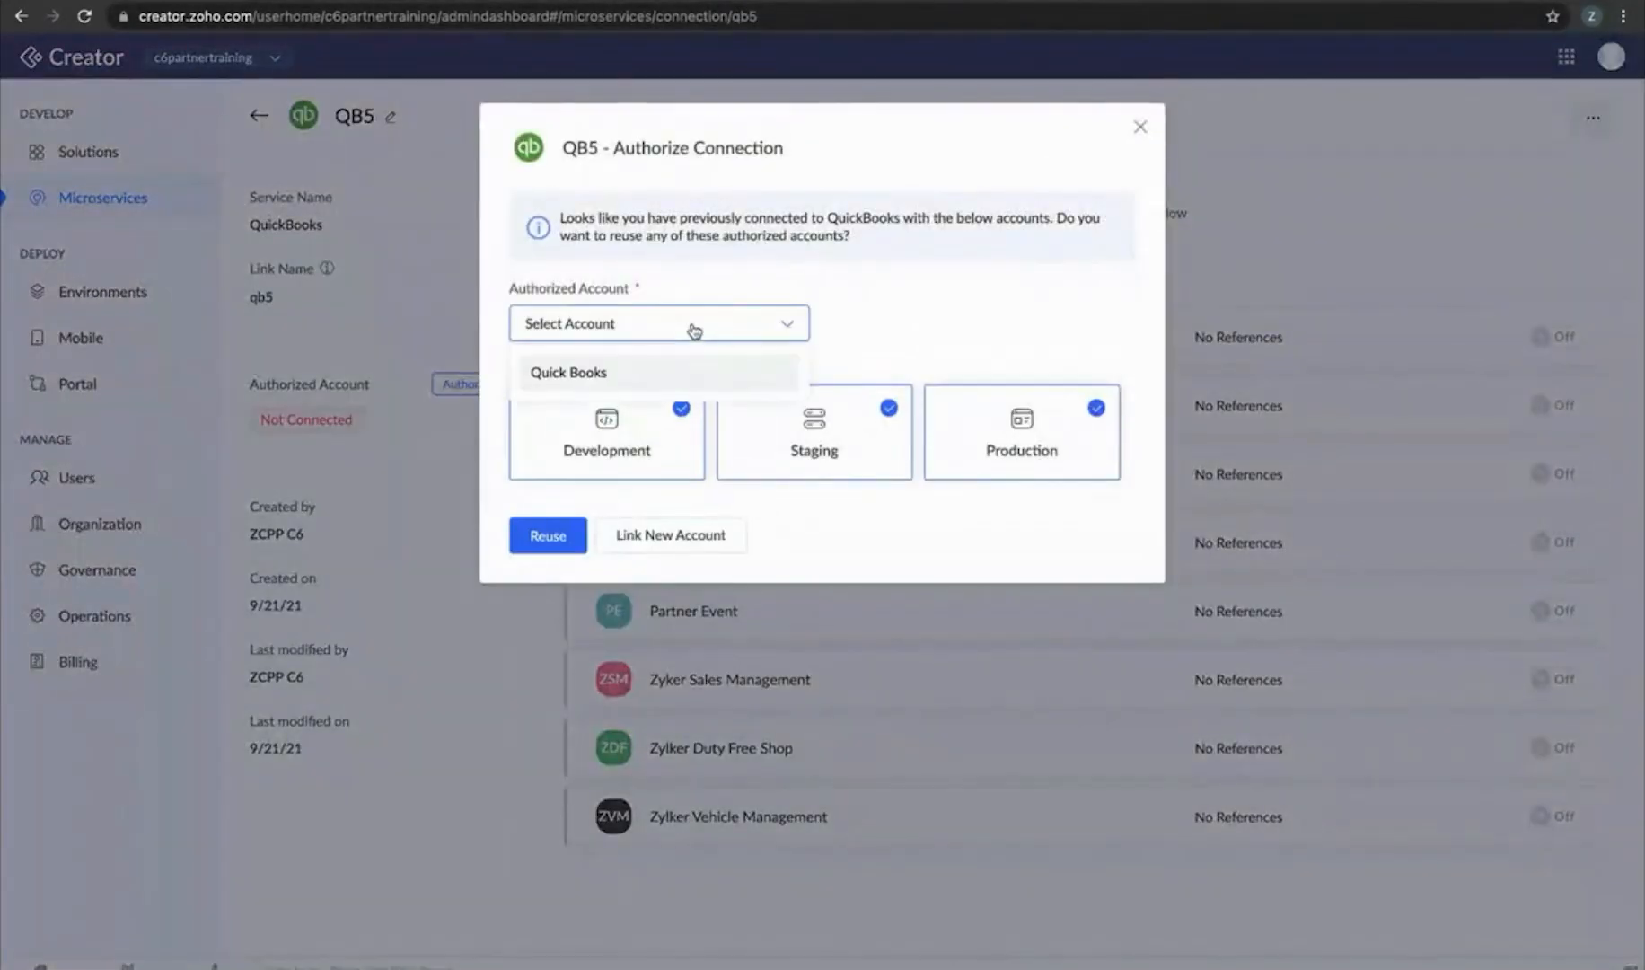
pyautogui.click(672, 373)
pyautogui.click(548, 536)
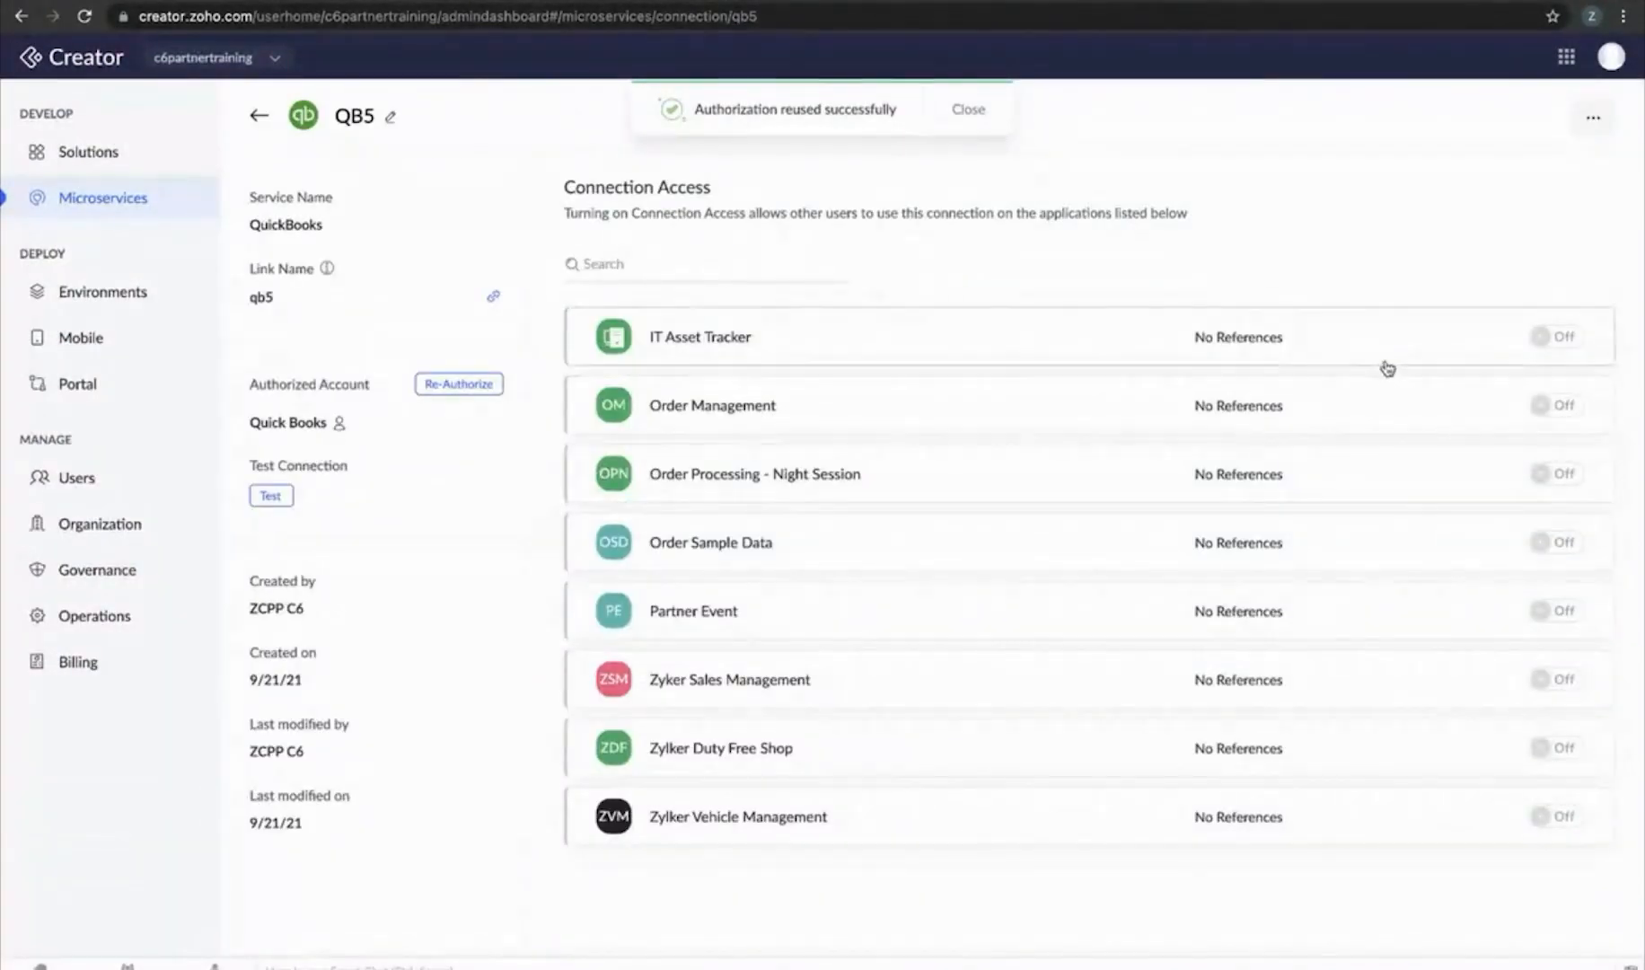
pyautogui.click(1562, 473)
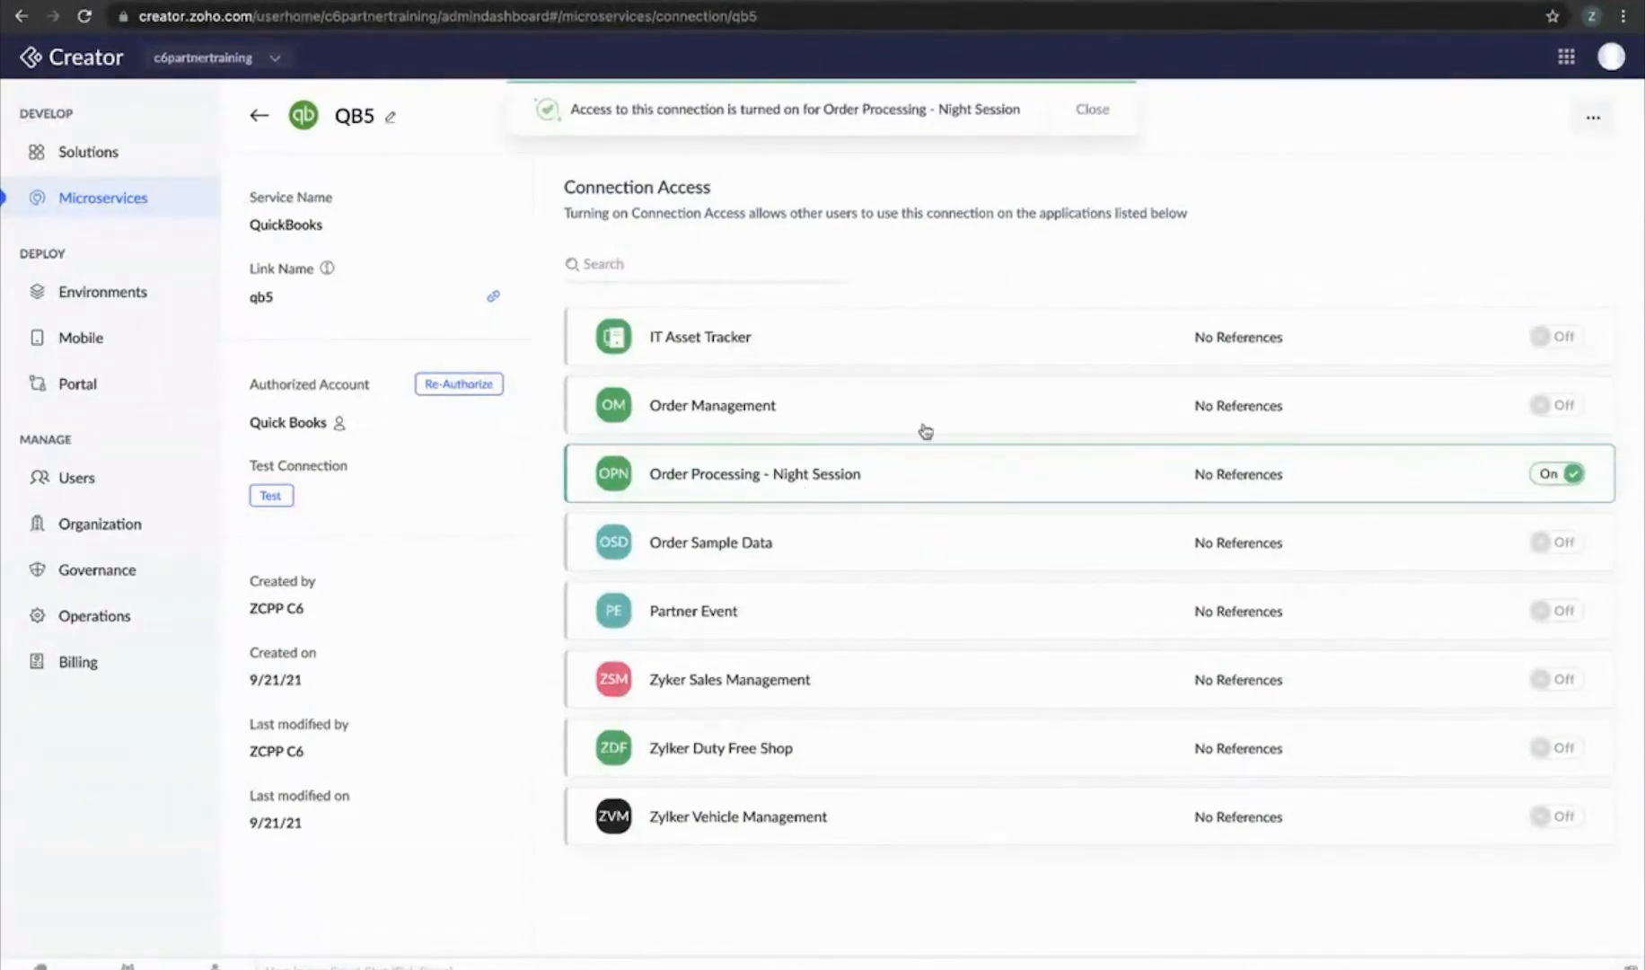
pyautogui.click(258, 116)
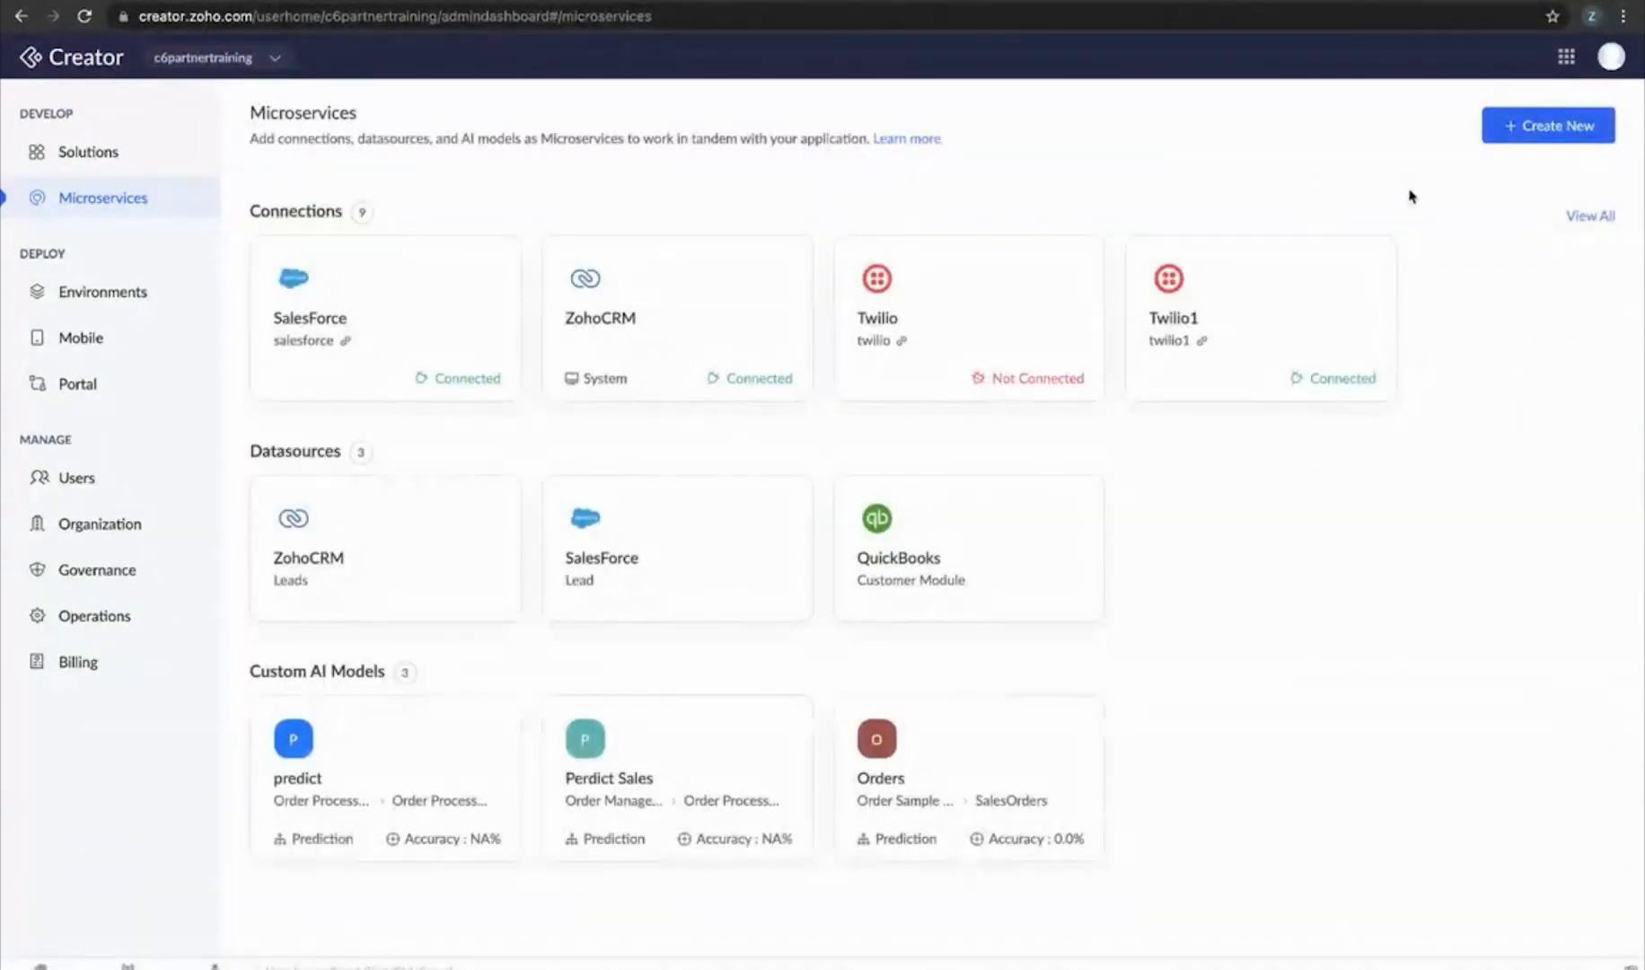
# Start a QuickBooks datasource using the QB5 connection and the Customer module
pyautogui.click(1544, 128)
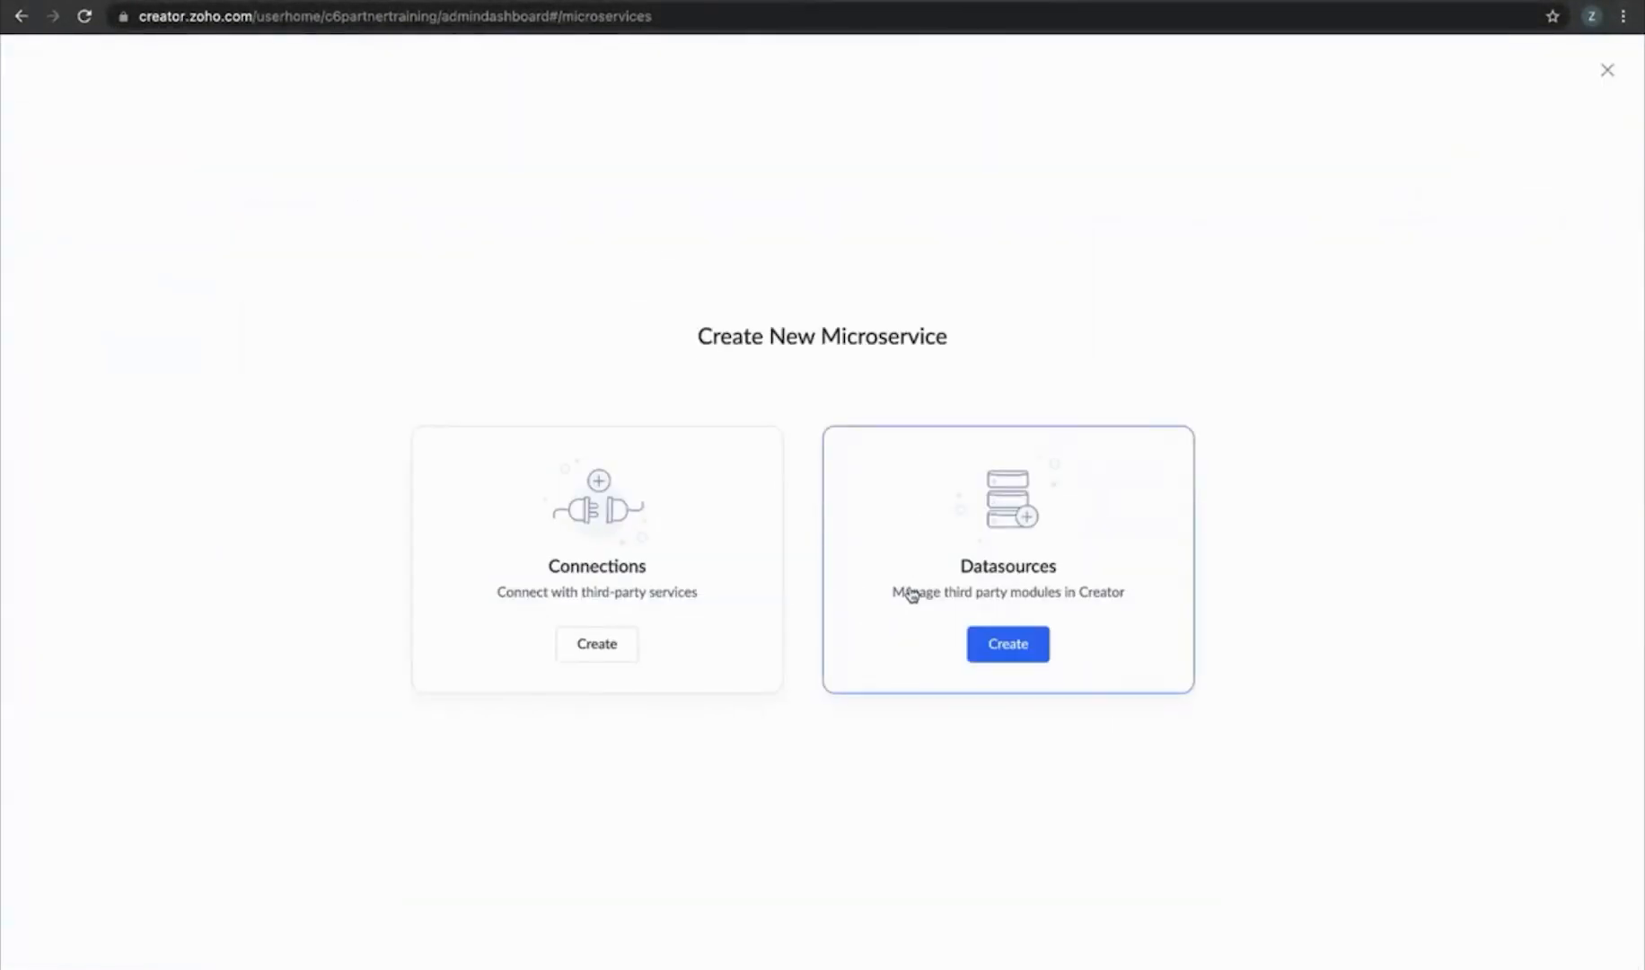
pyautogui.click(983, 588)
pyautogui.click(618, 240)
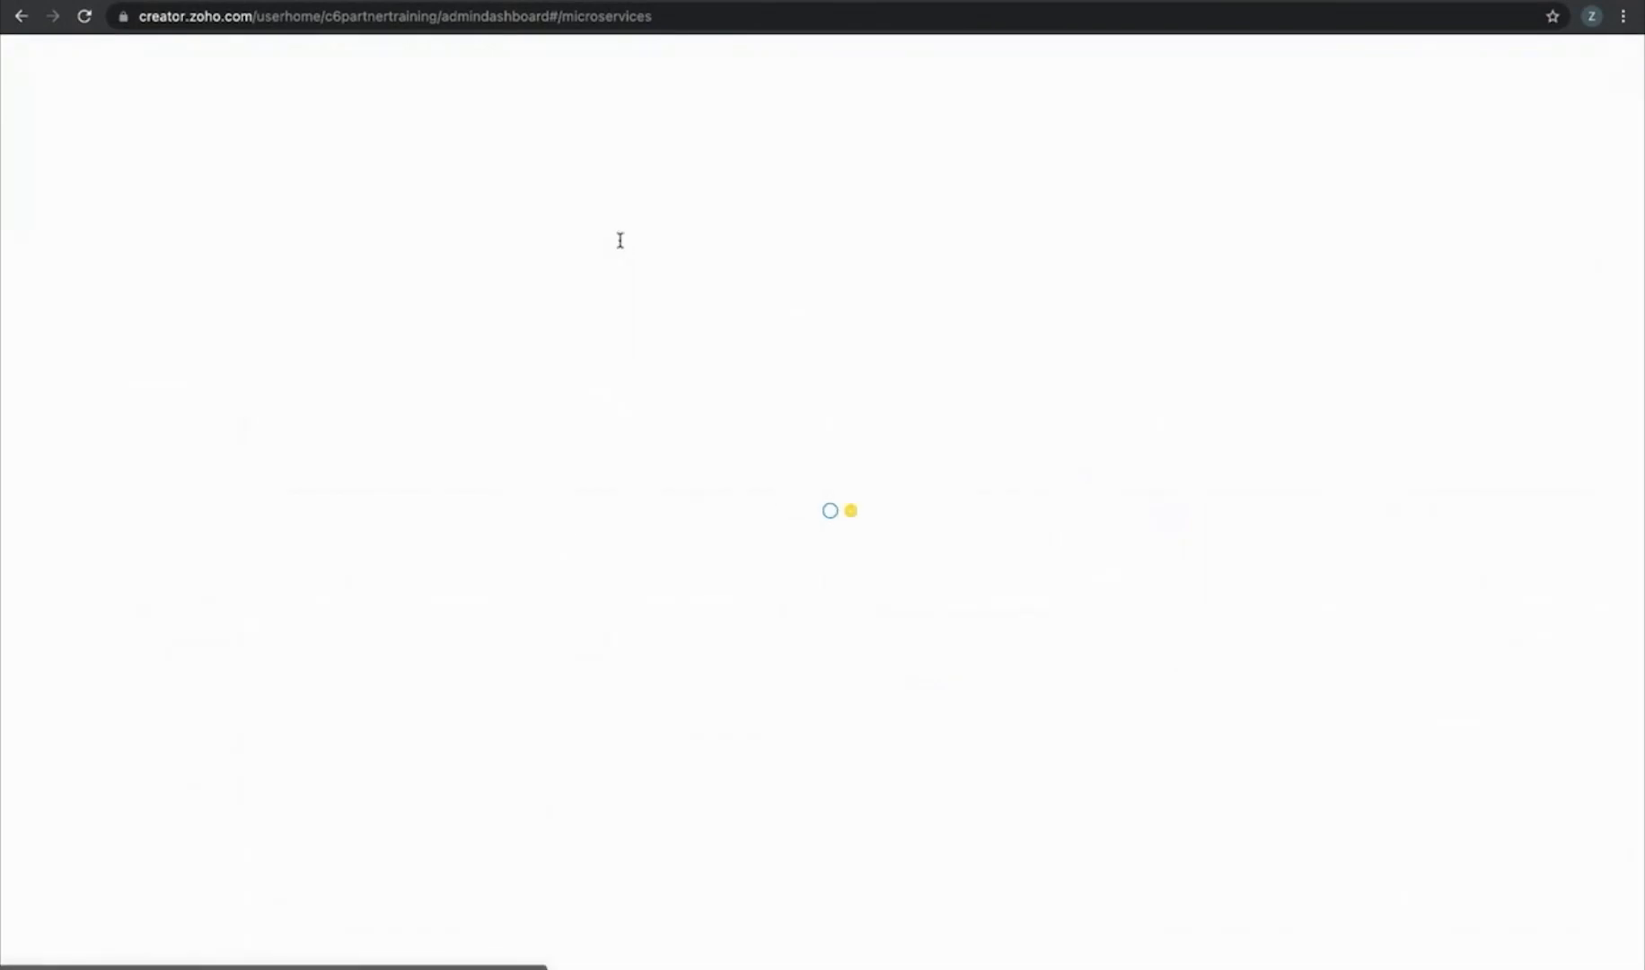
pyautogui.click(706, 192)
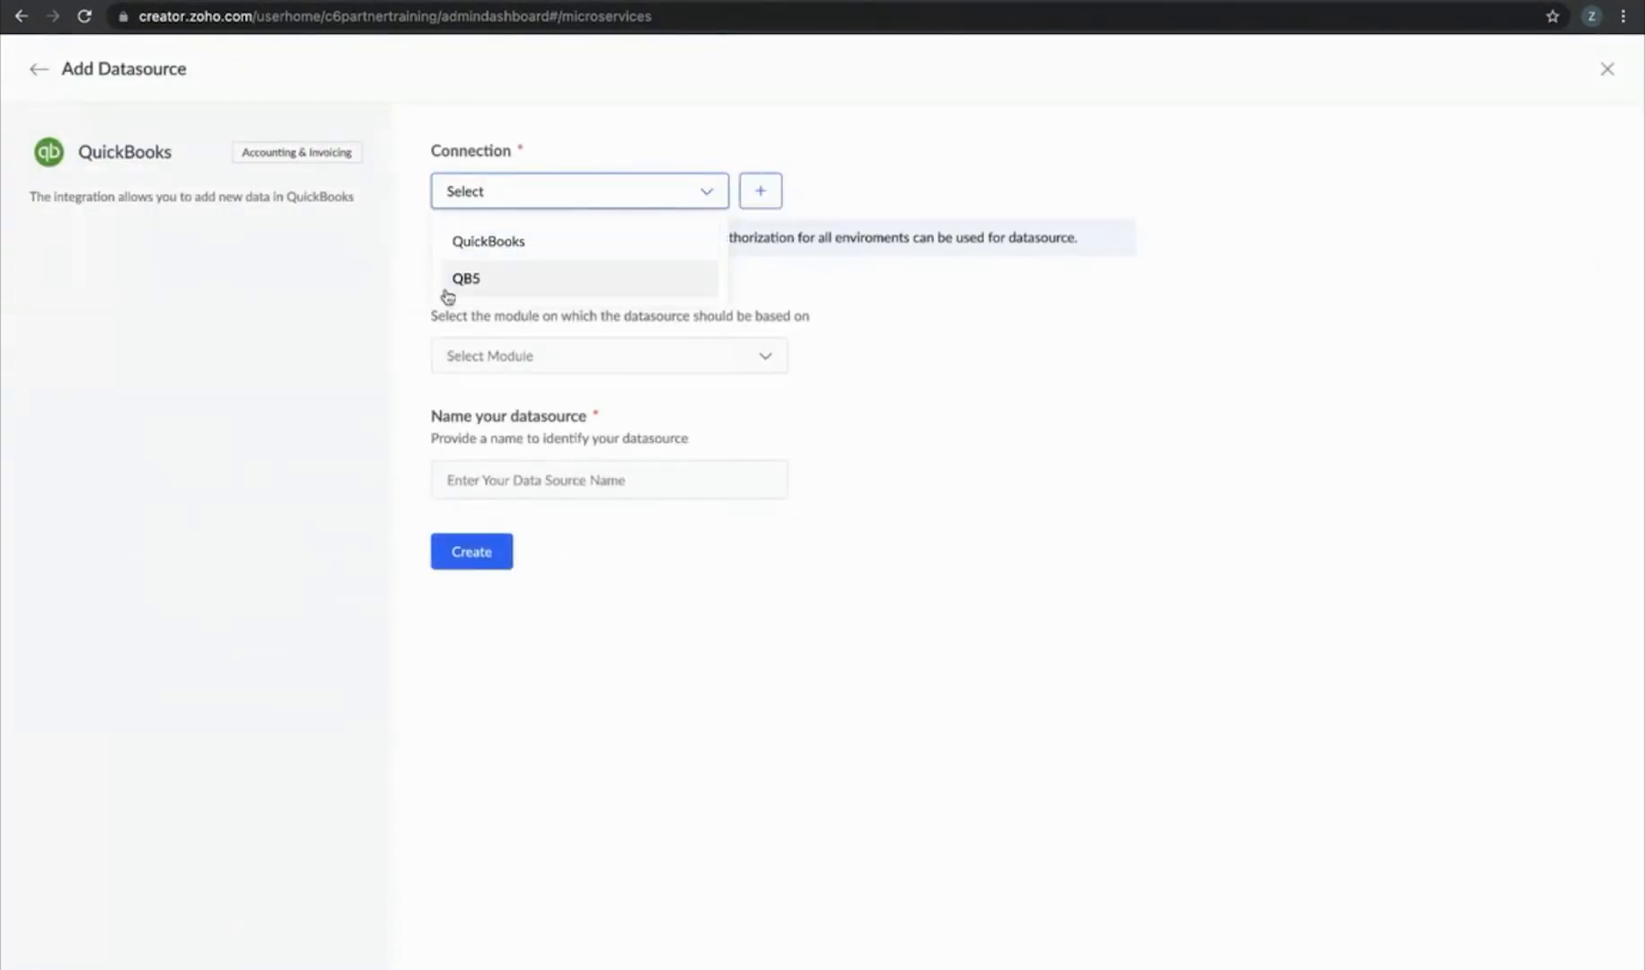
pyautogui.click(526, 278)
pyautogui.click(707, 372)
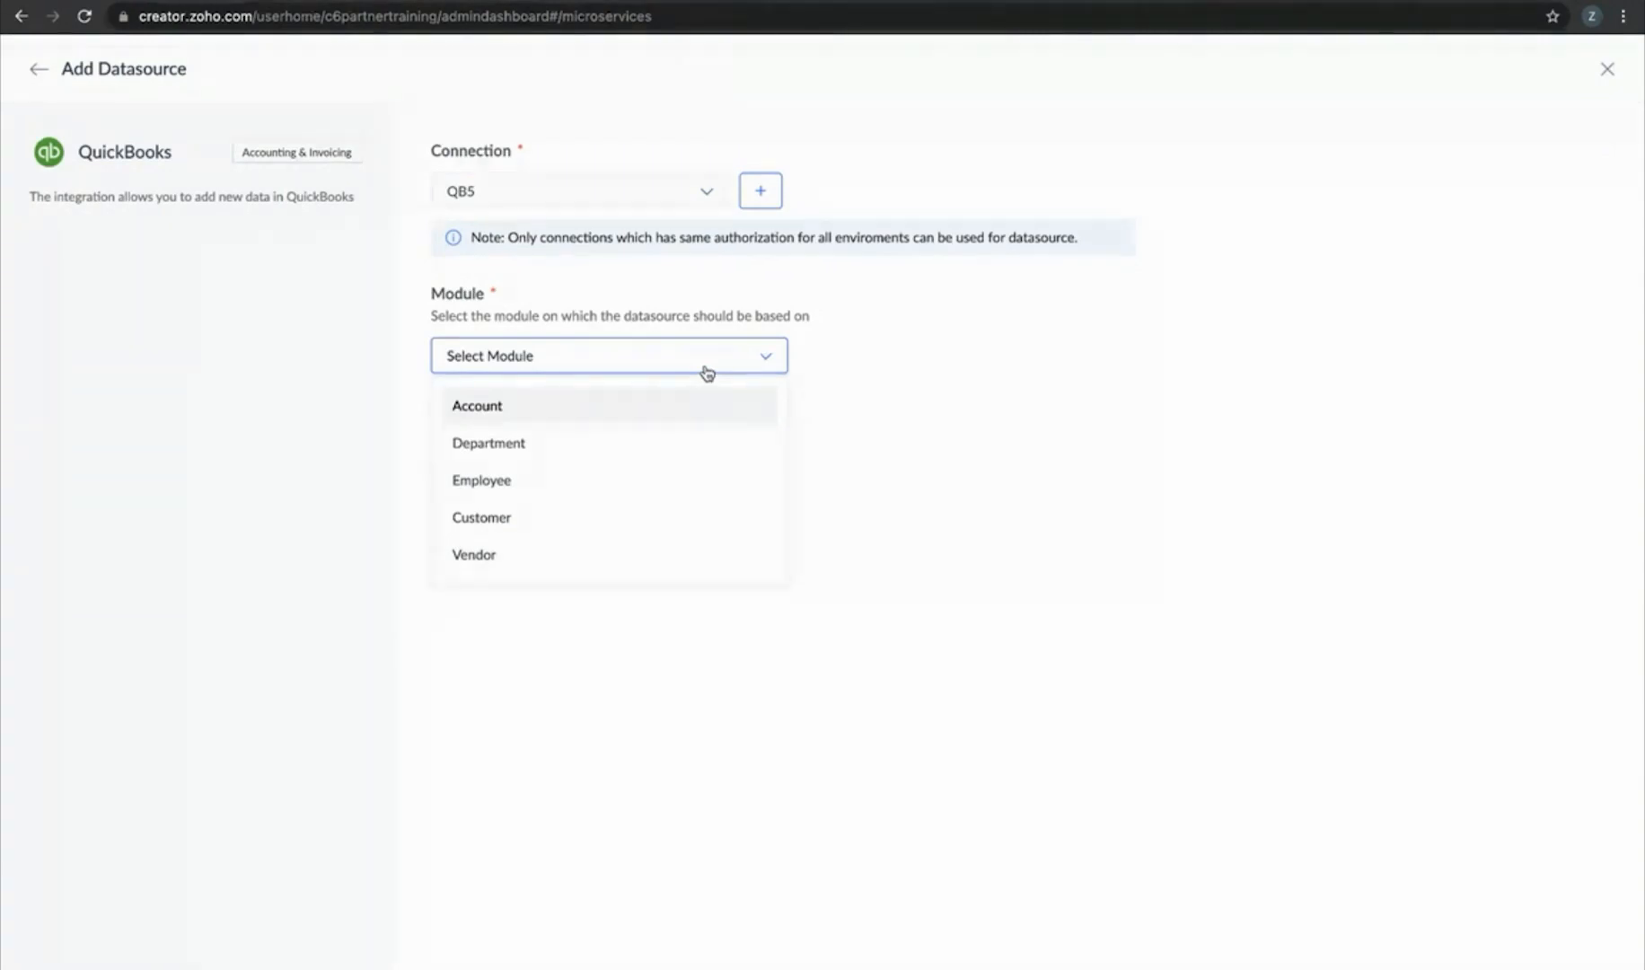
pyautogui.click(638, 524)
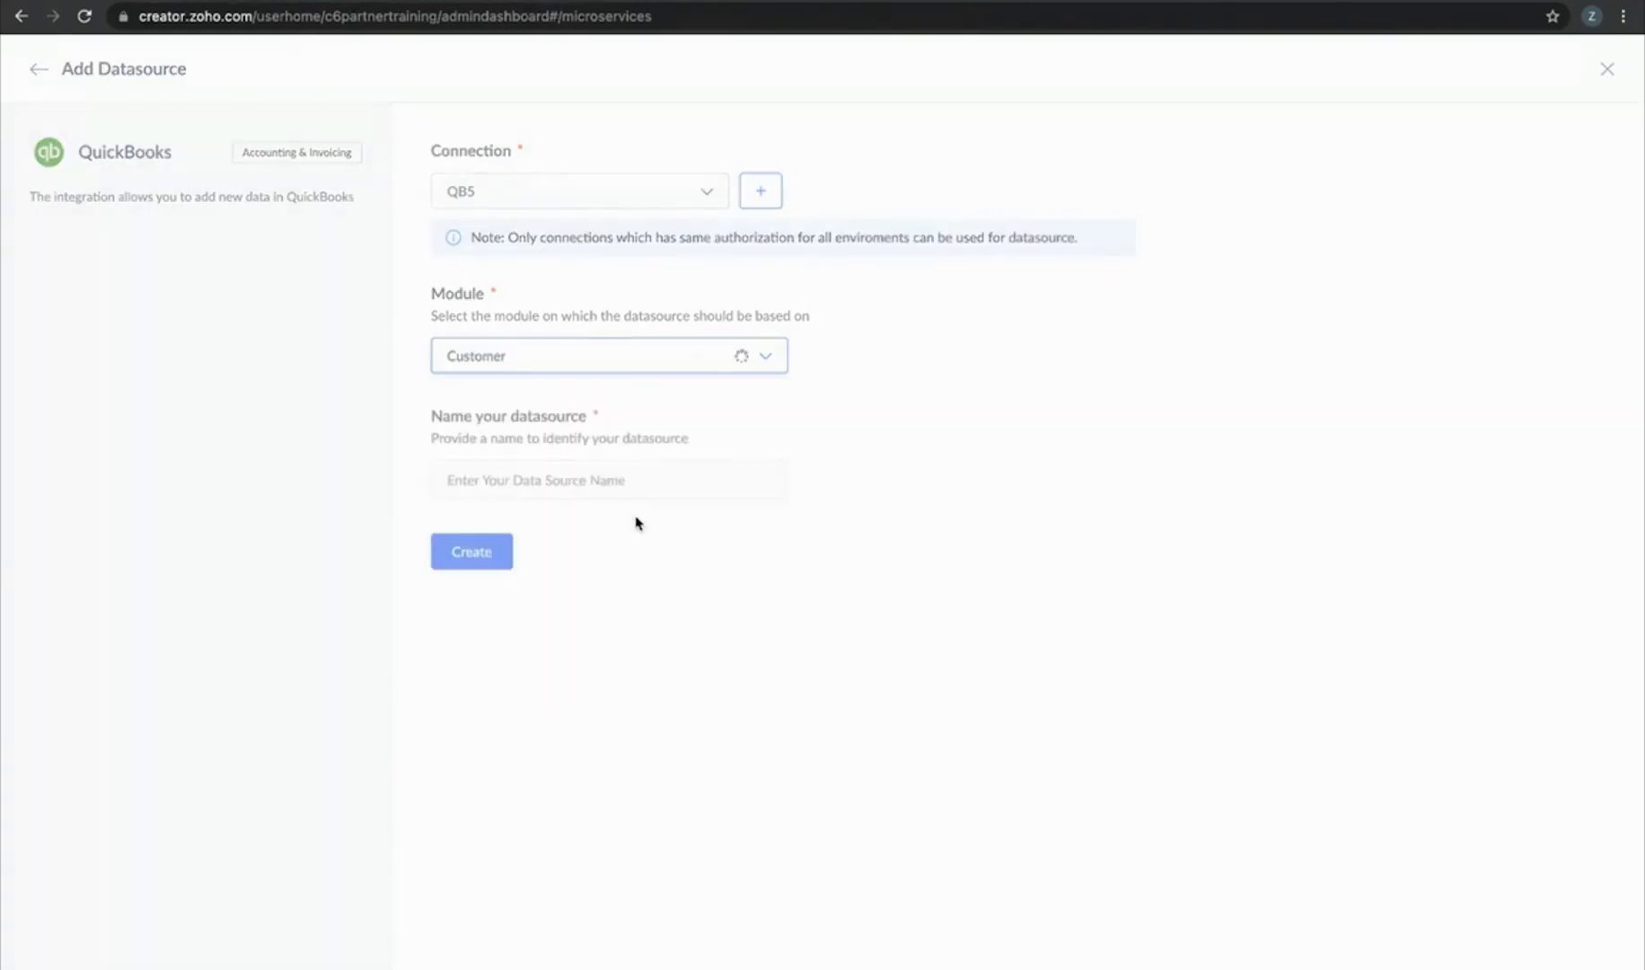
# Name the datasource 'Customer QB 5', create it, and grant Order Processing - Night Session access
pyautogui.click(536, 488)
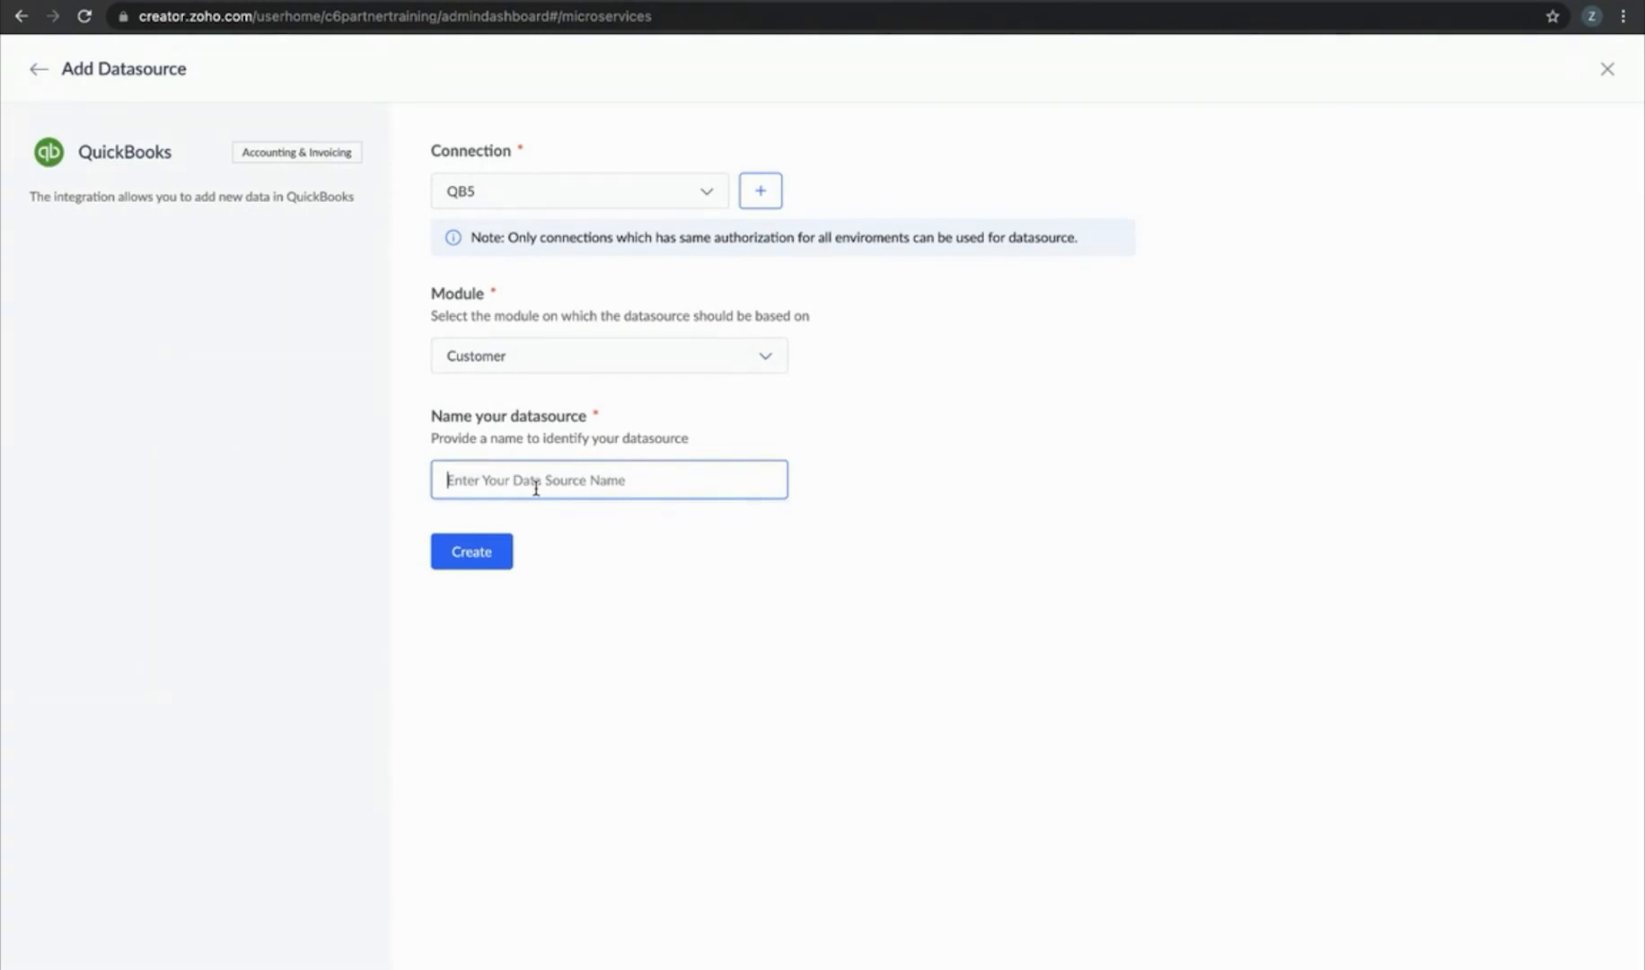
pyautogui.write('Customer QB 5')
pyautogui.click(458, 556)
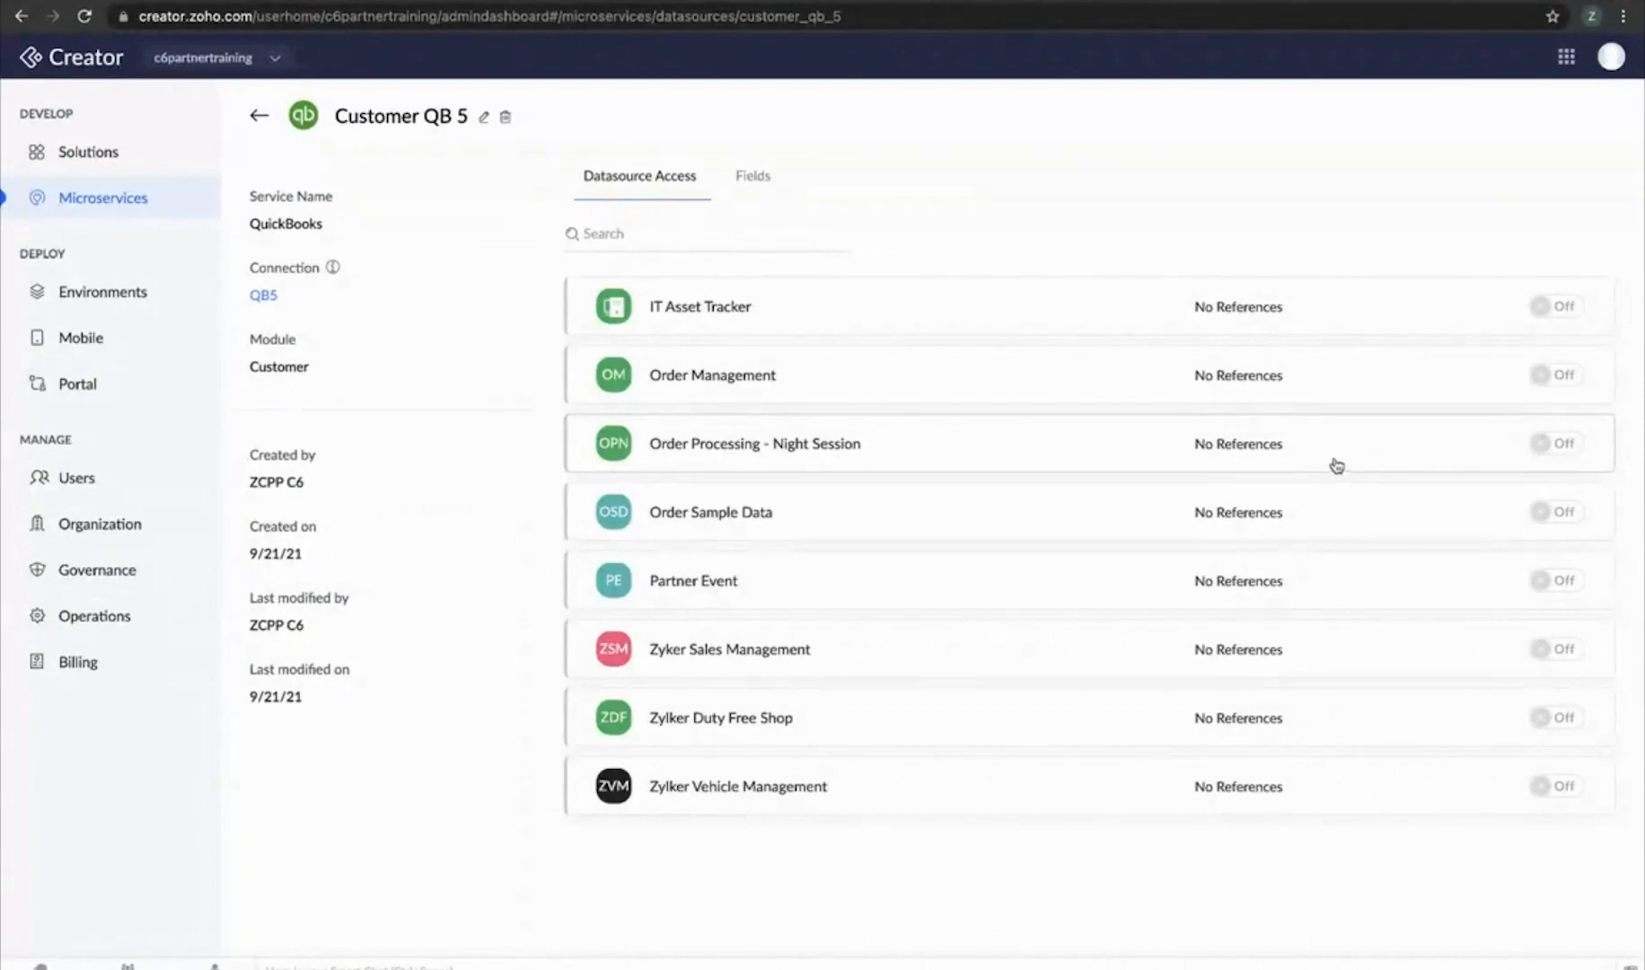
pyautogui.click(1565, 453)
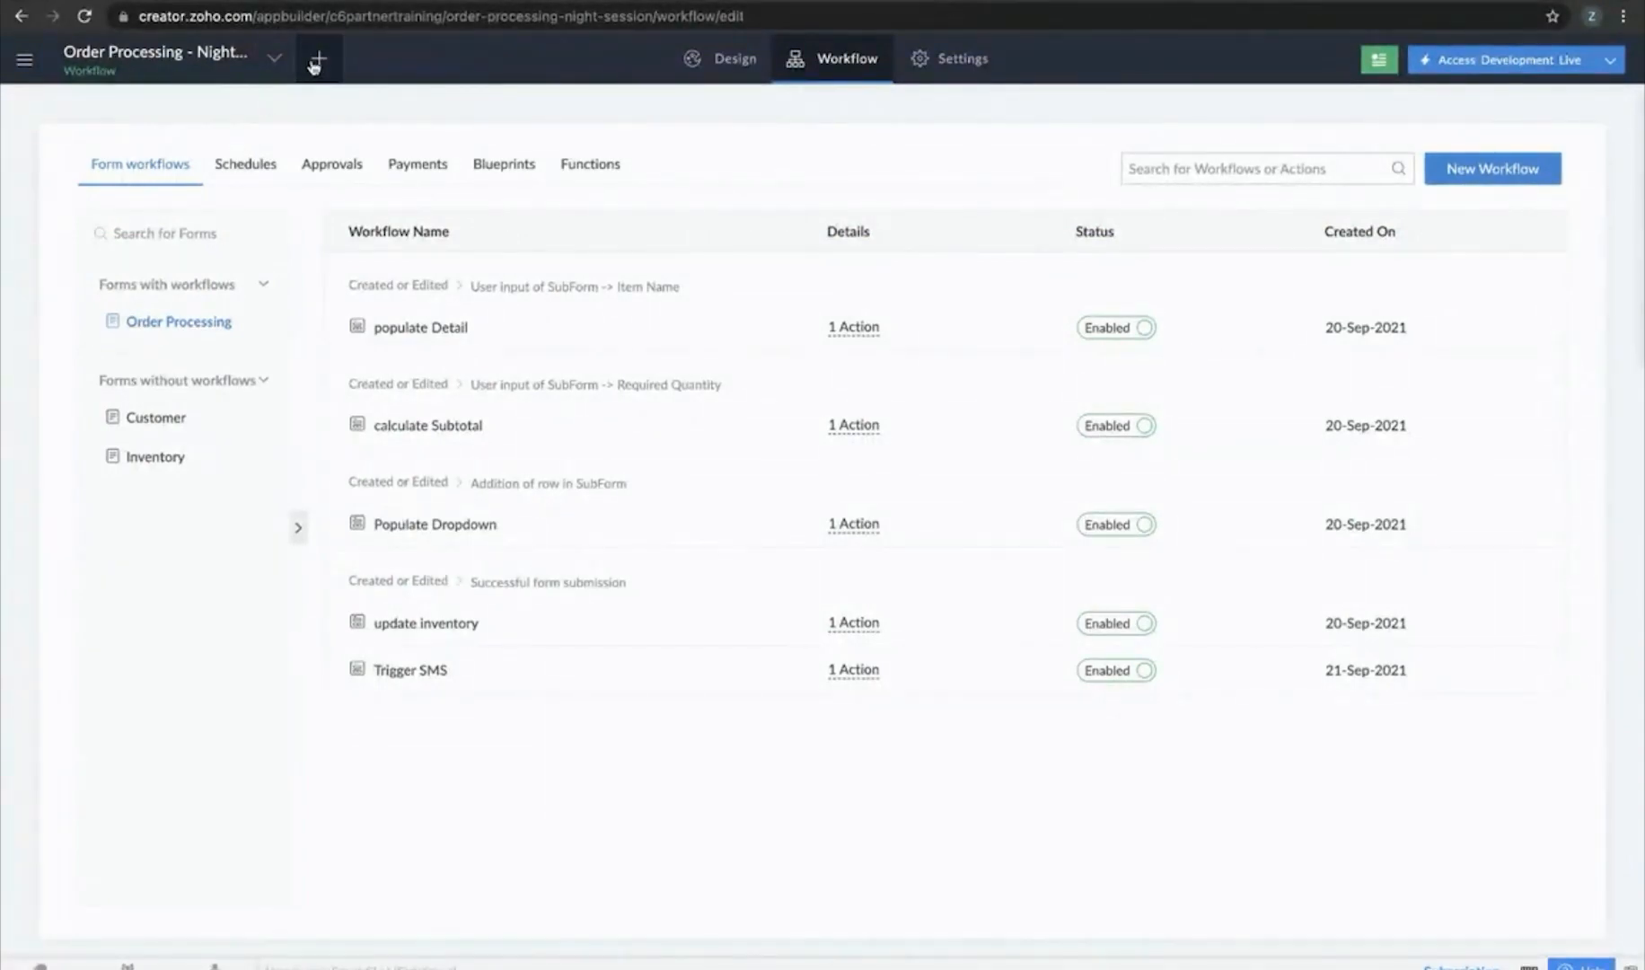
# Add a new form from the QuickBooks integrated datasource, selecting Customer QB 5
pyautogui.click(319, 61)
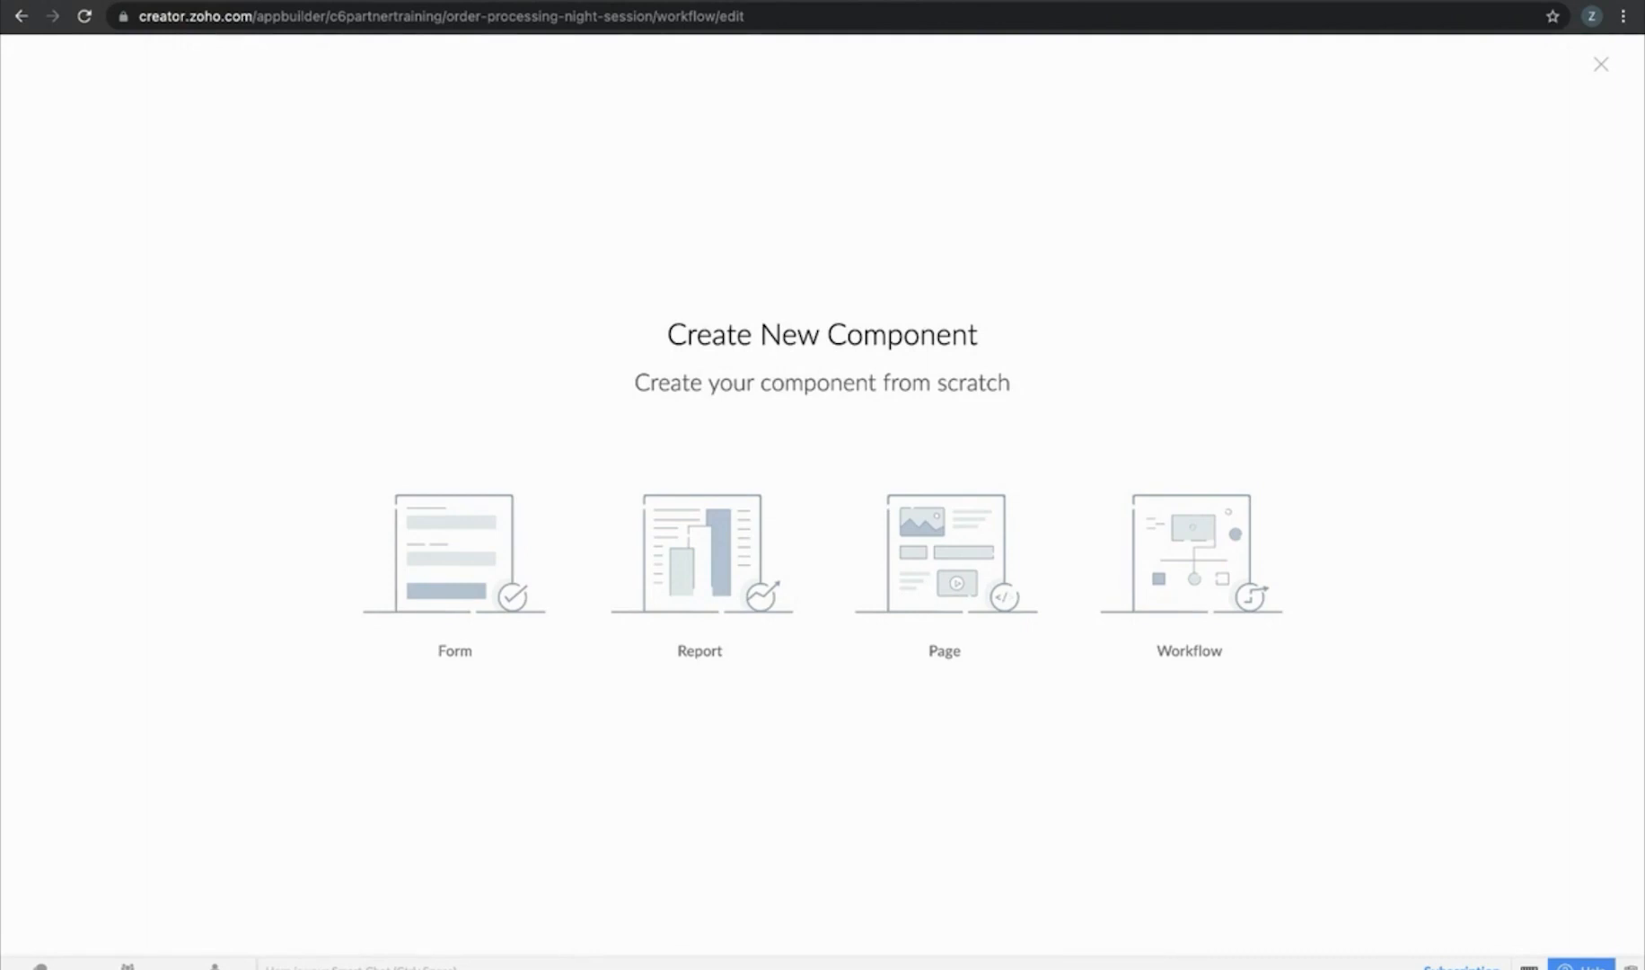
pyautogui.click(468, 586)
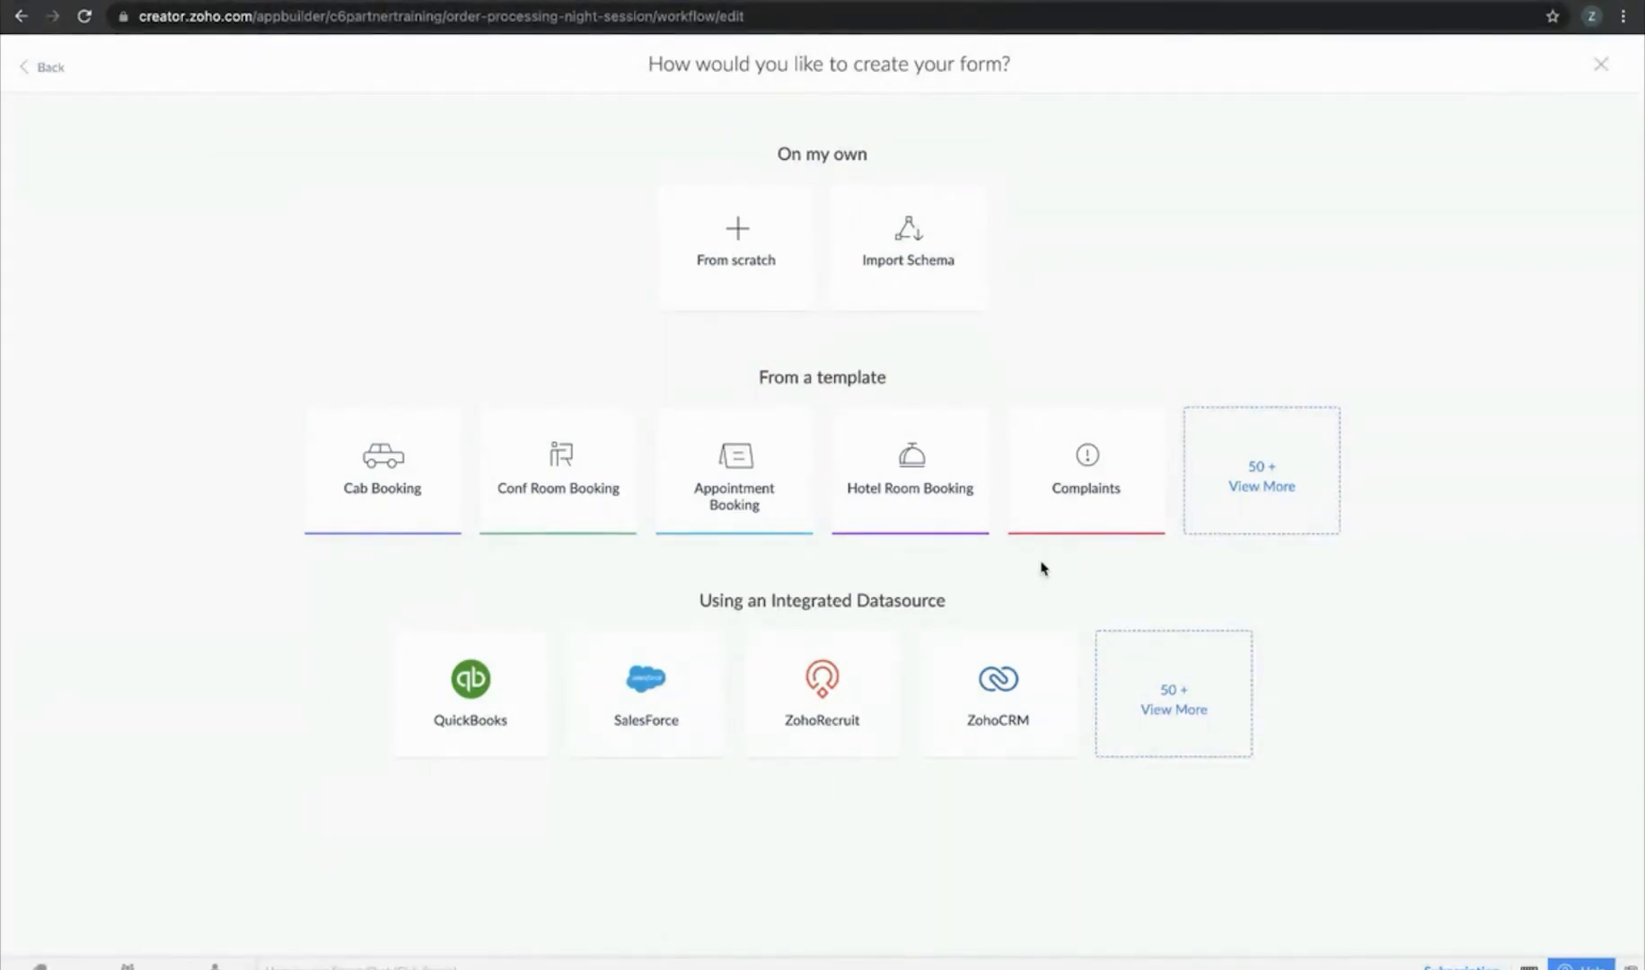
pyautogui.click(1176, 700)
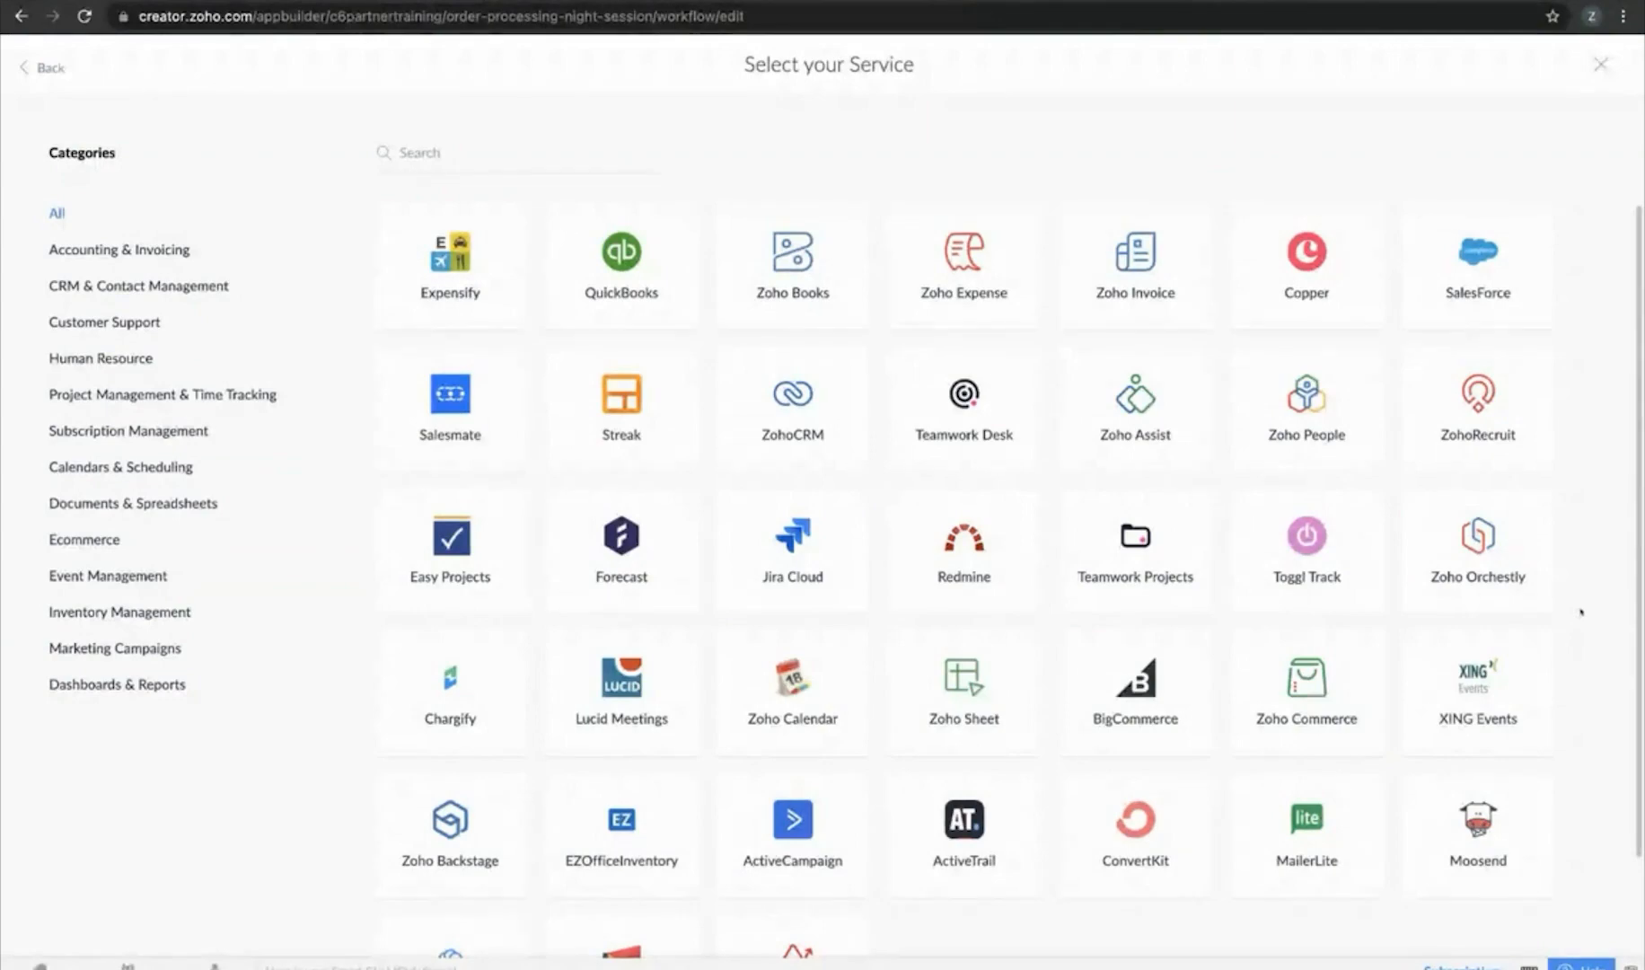
pyautogui.scroll(-1, 1571, 624)
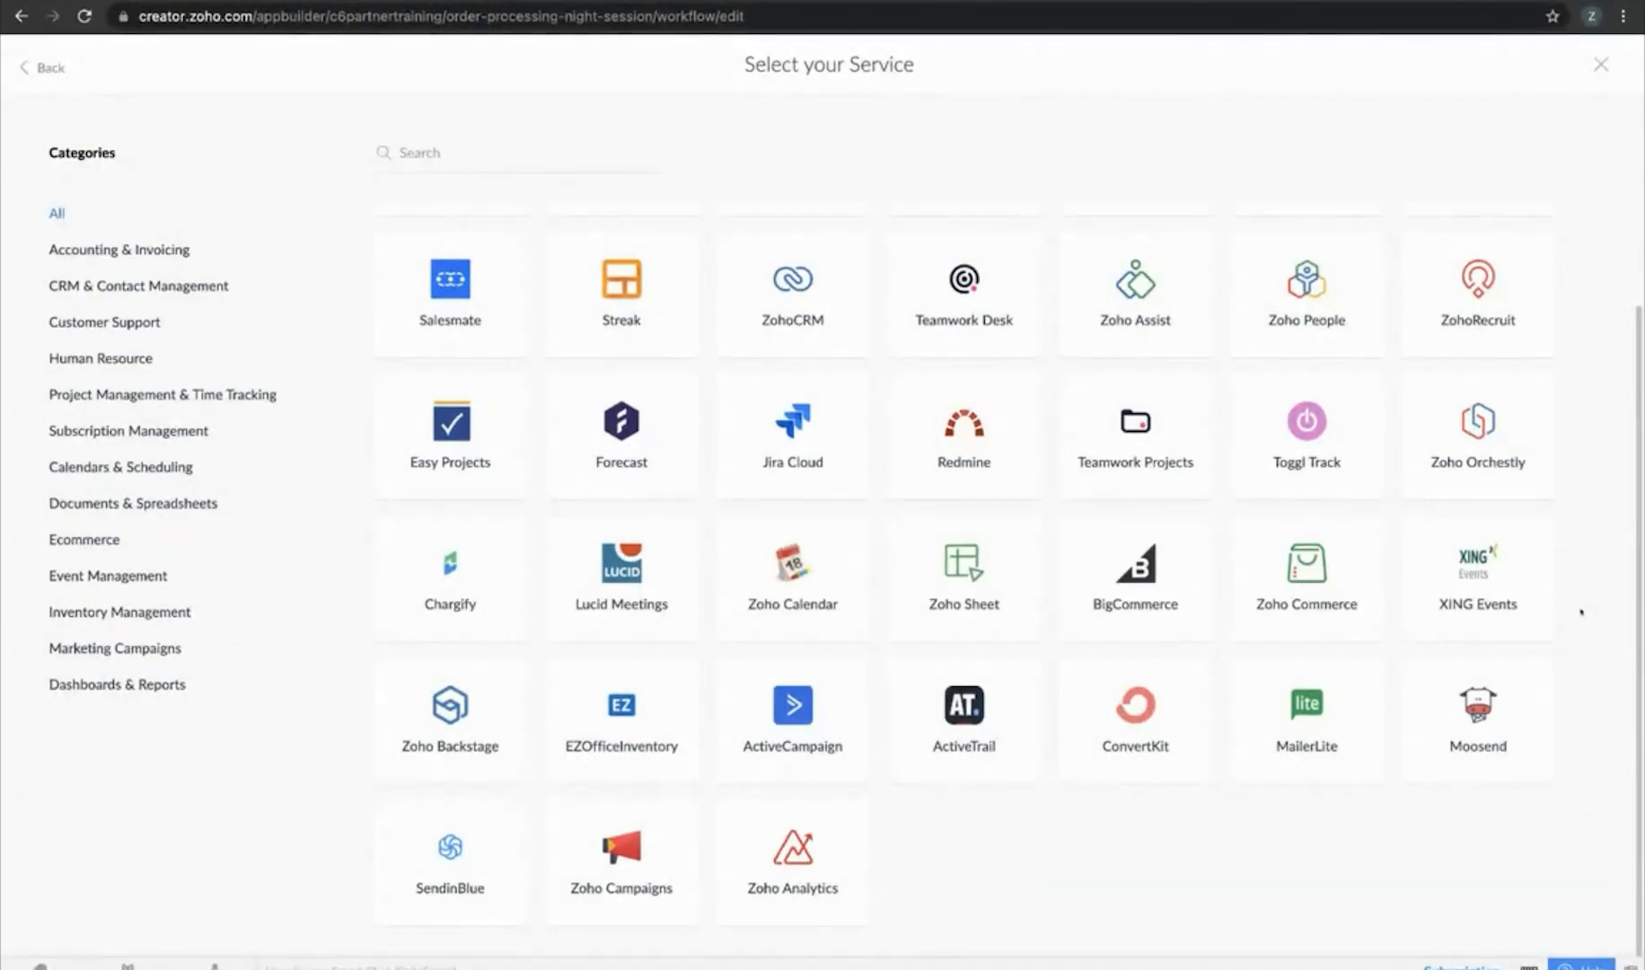
pyautogui.scroll(2, 1581, 613)
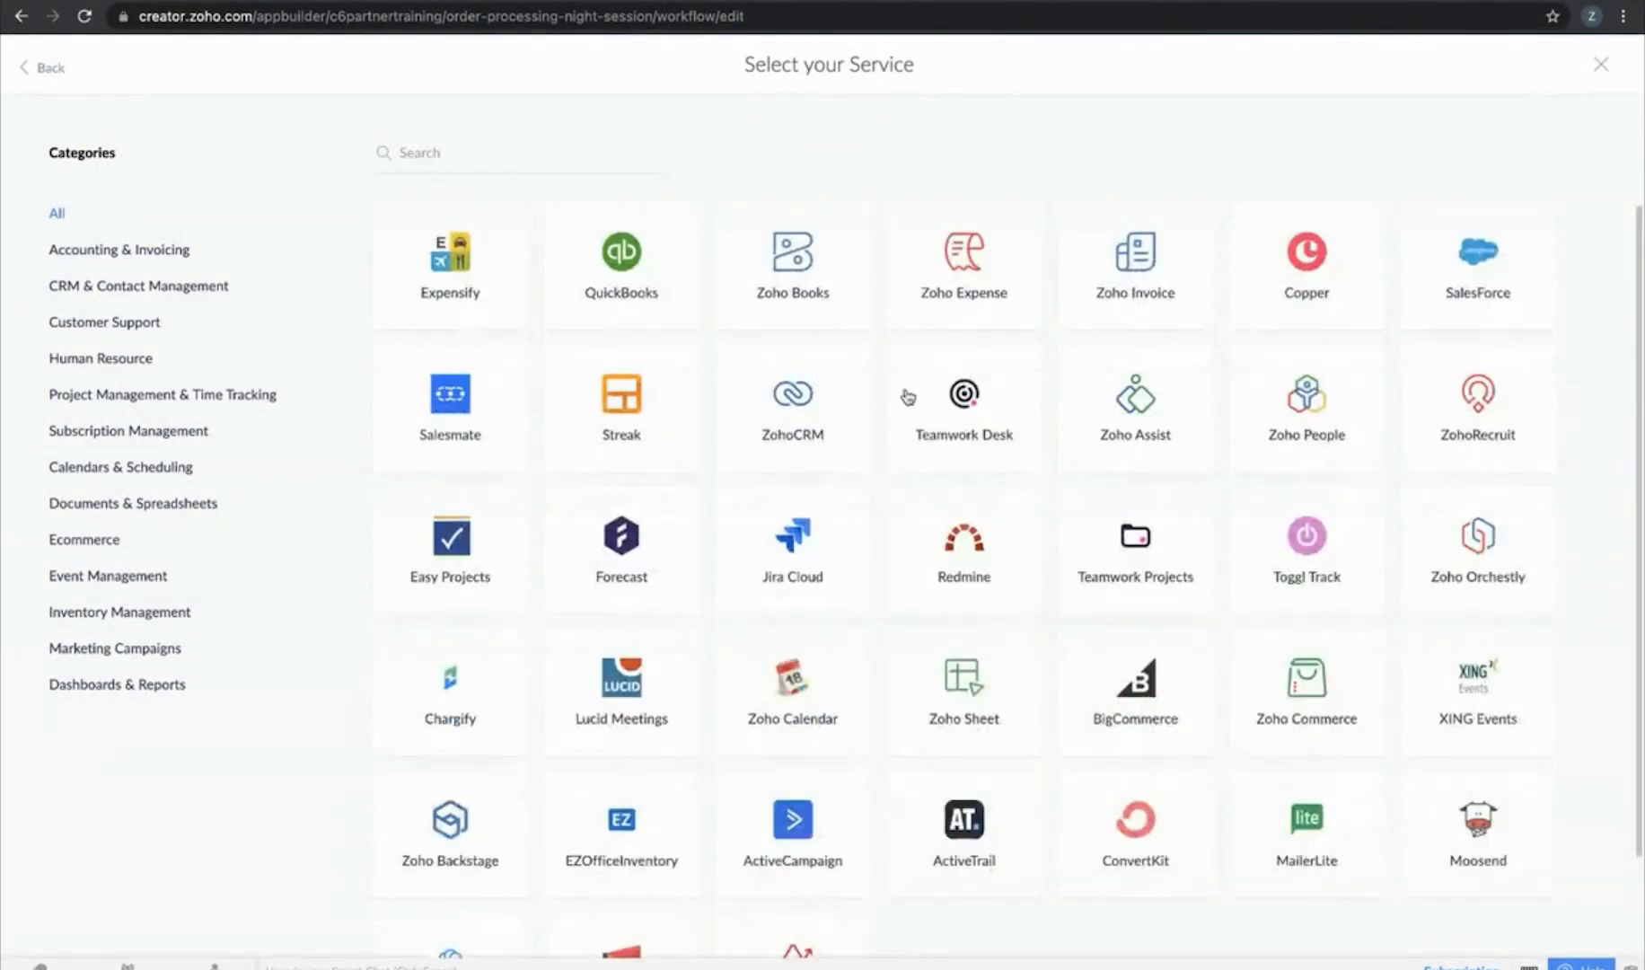
pyautogui.click(662, 281)
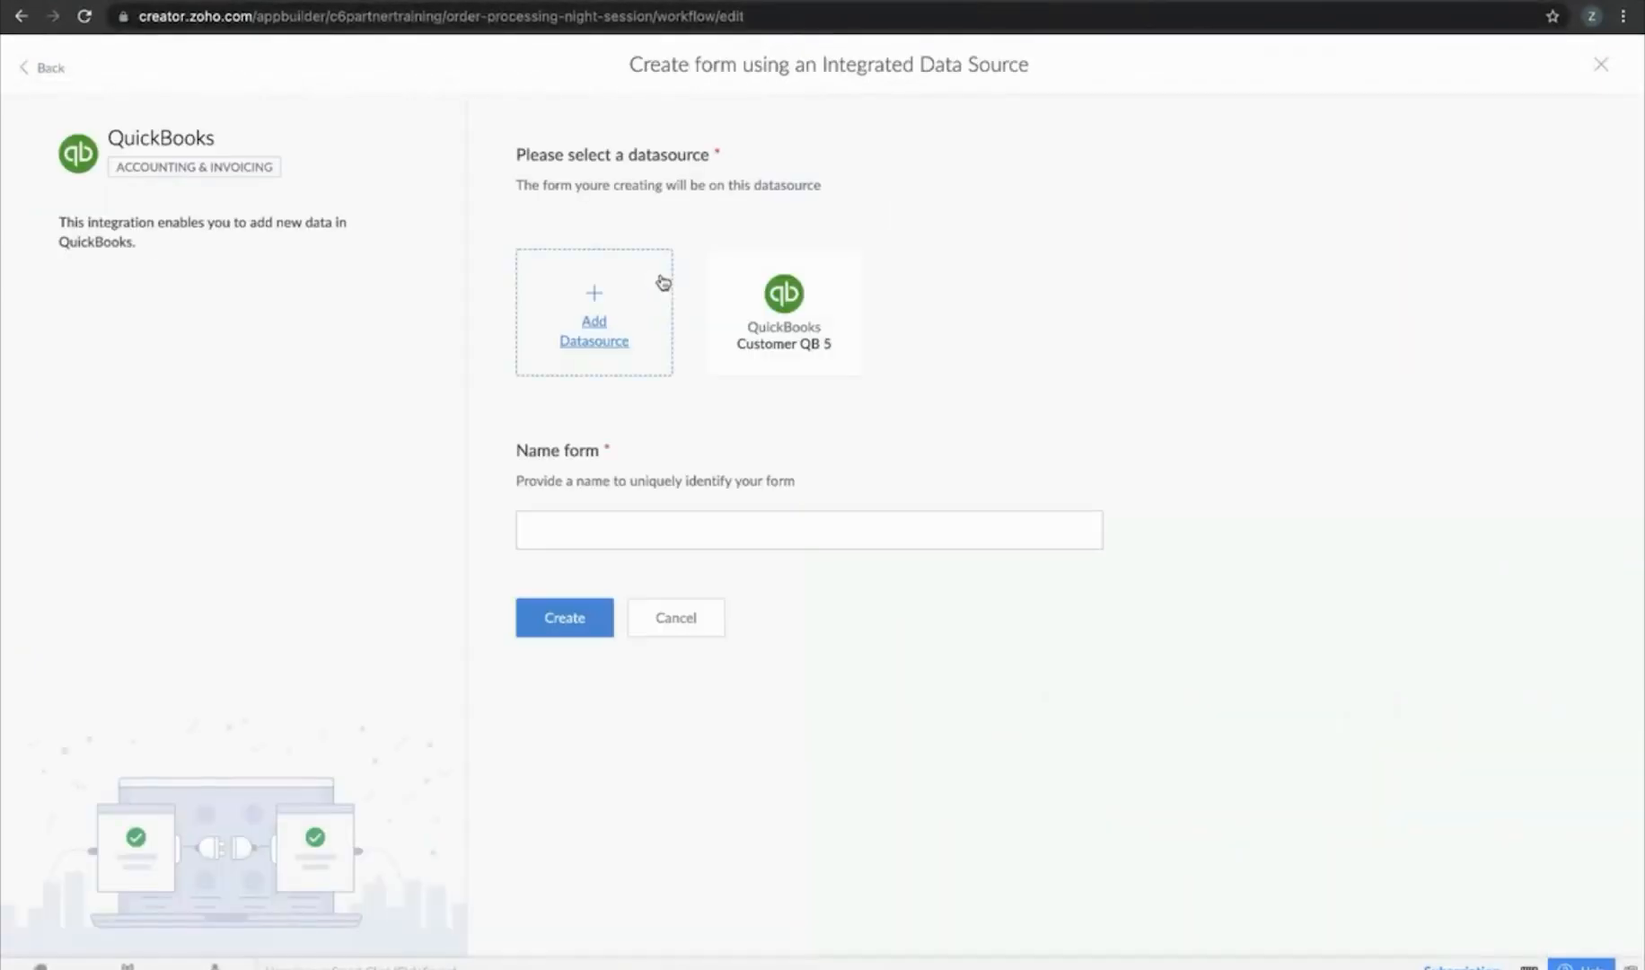
pyautogui.click(779, 308)
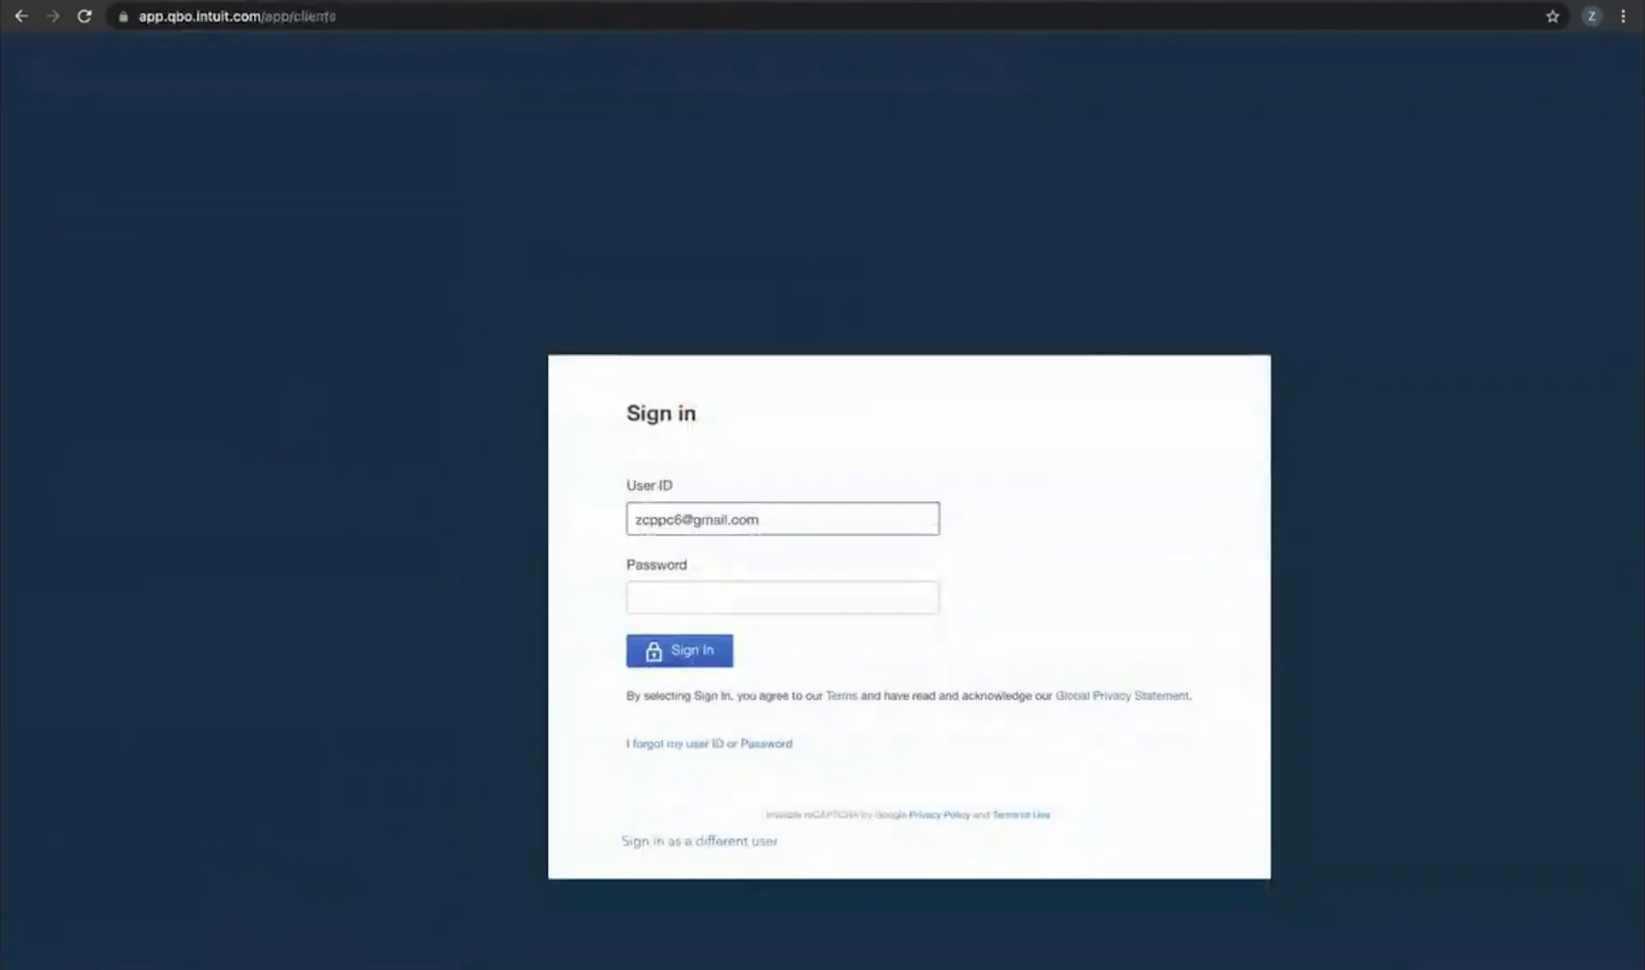
# Sign in to QuickBooks Online with the account password, retyping it after the first attempt fails
pyautogui.click(757, 585)
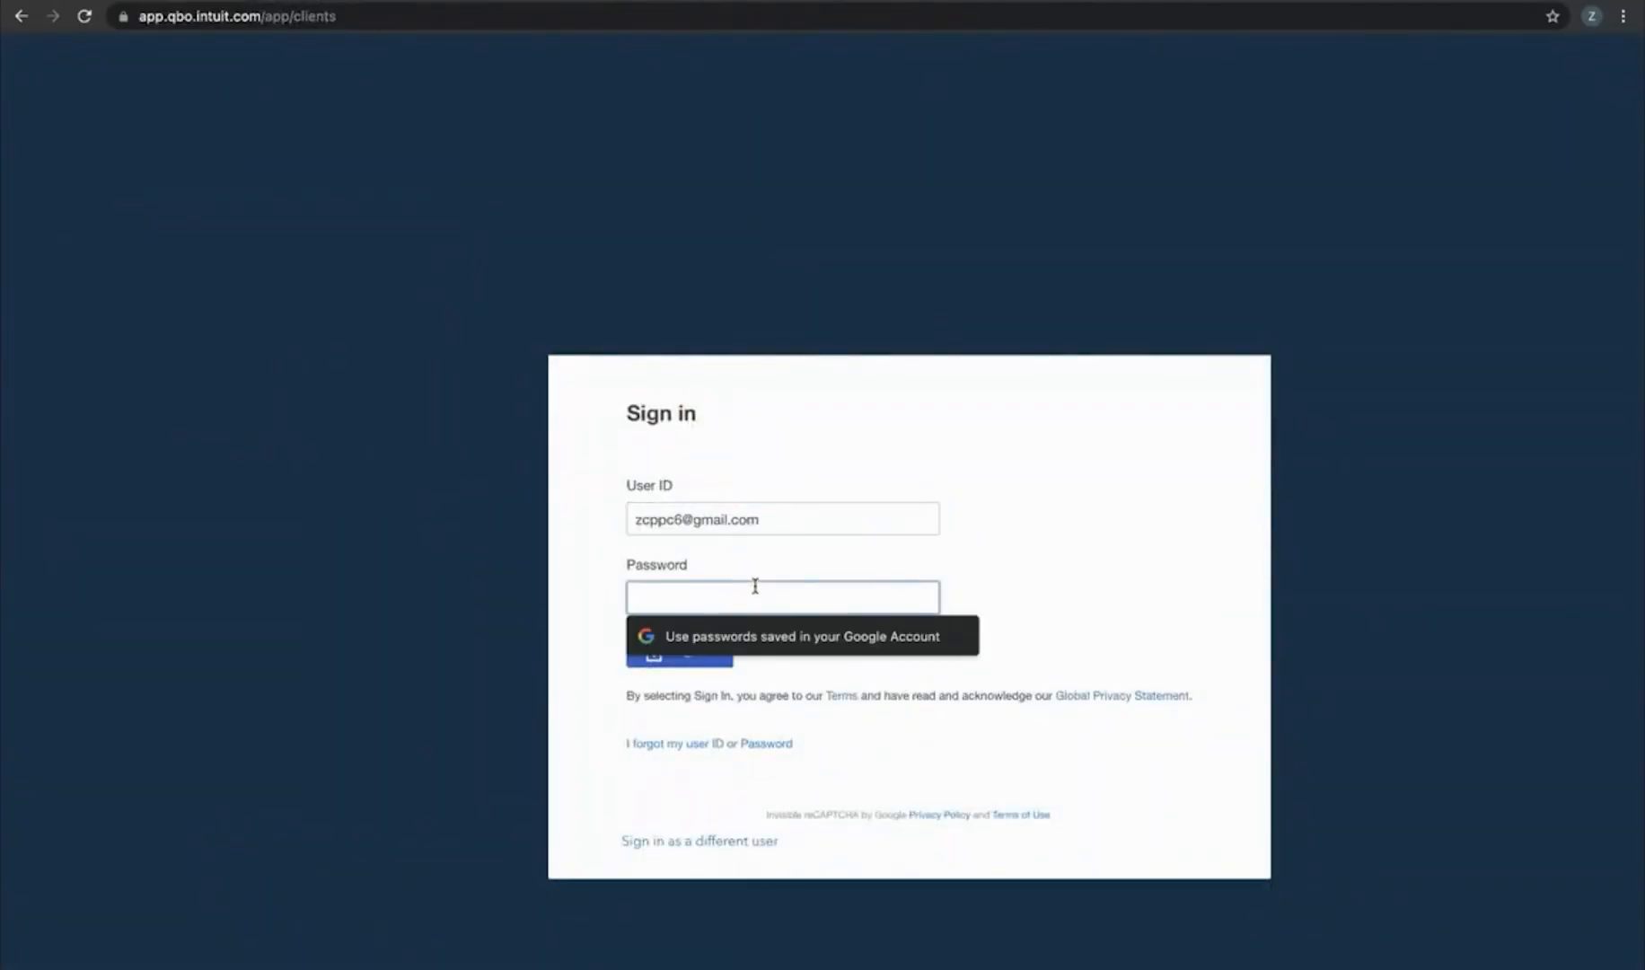
pyautogui.write('•')
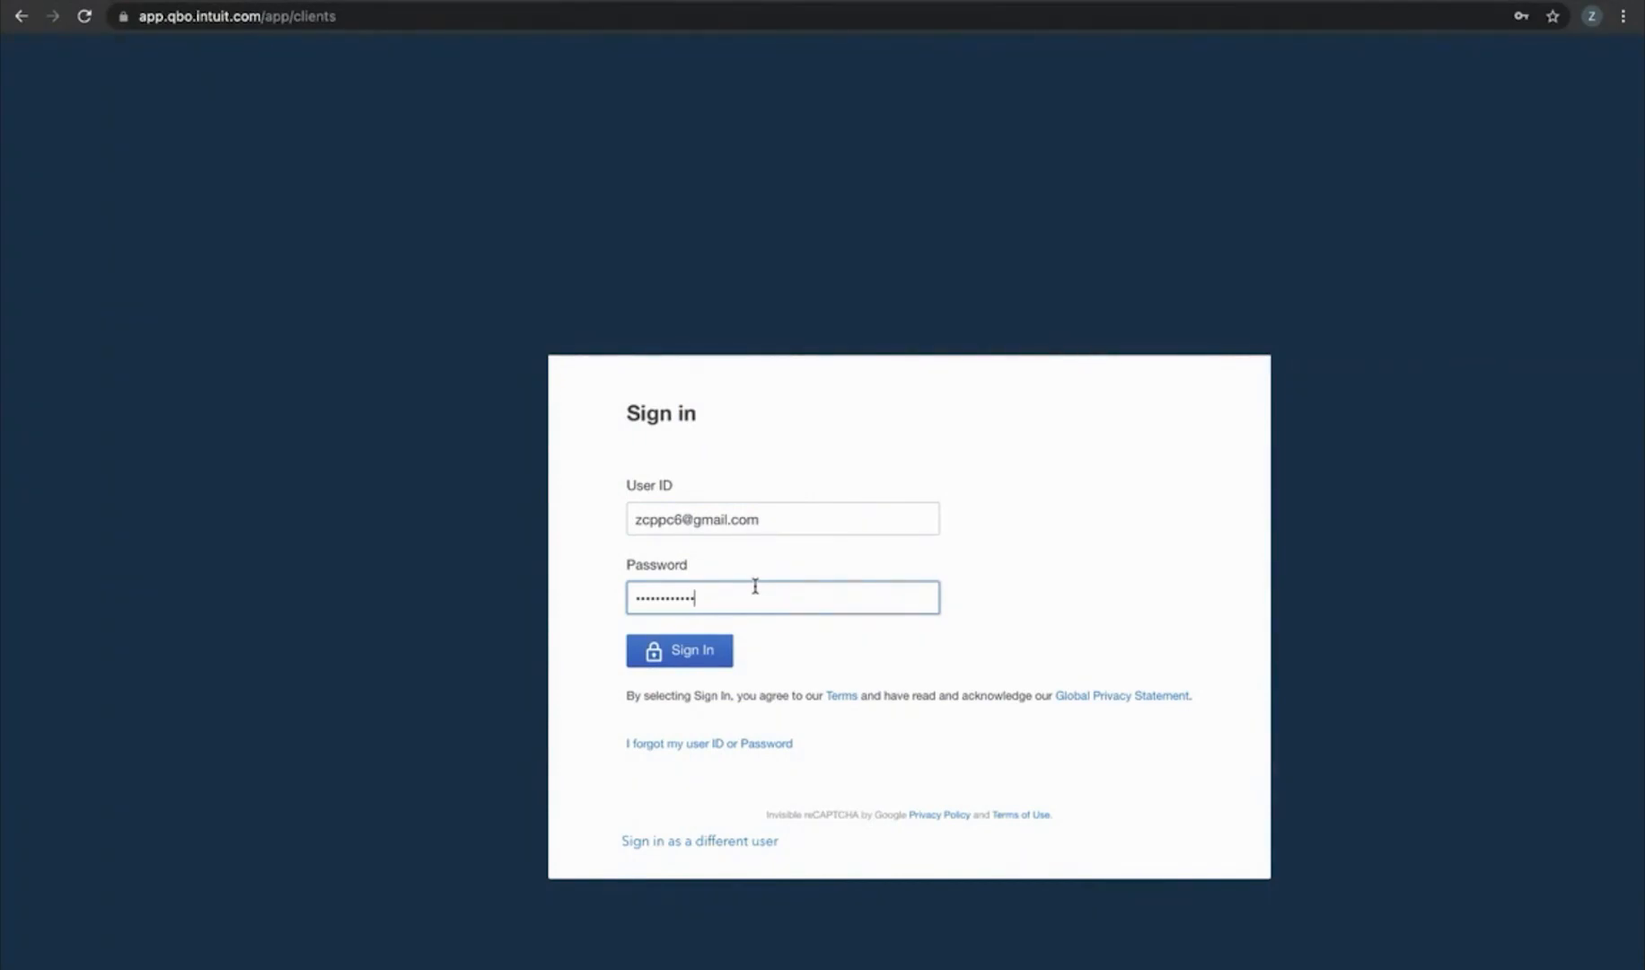
pyautogui.press('Return')
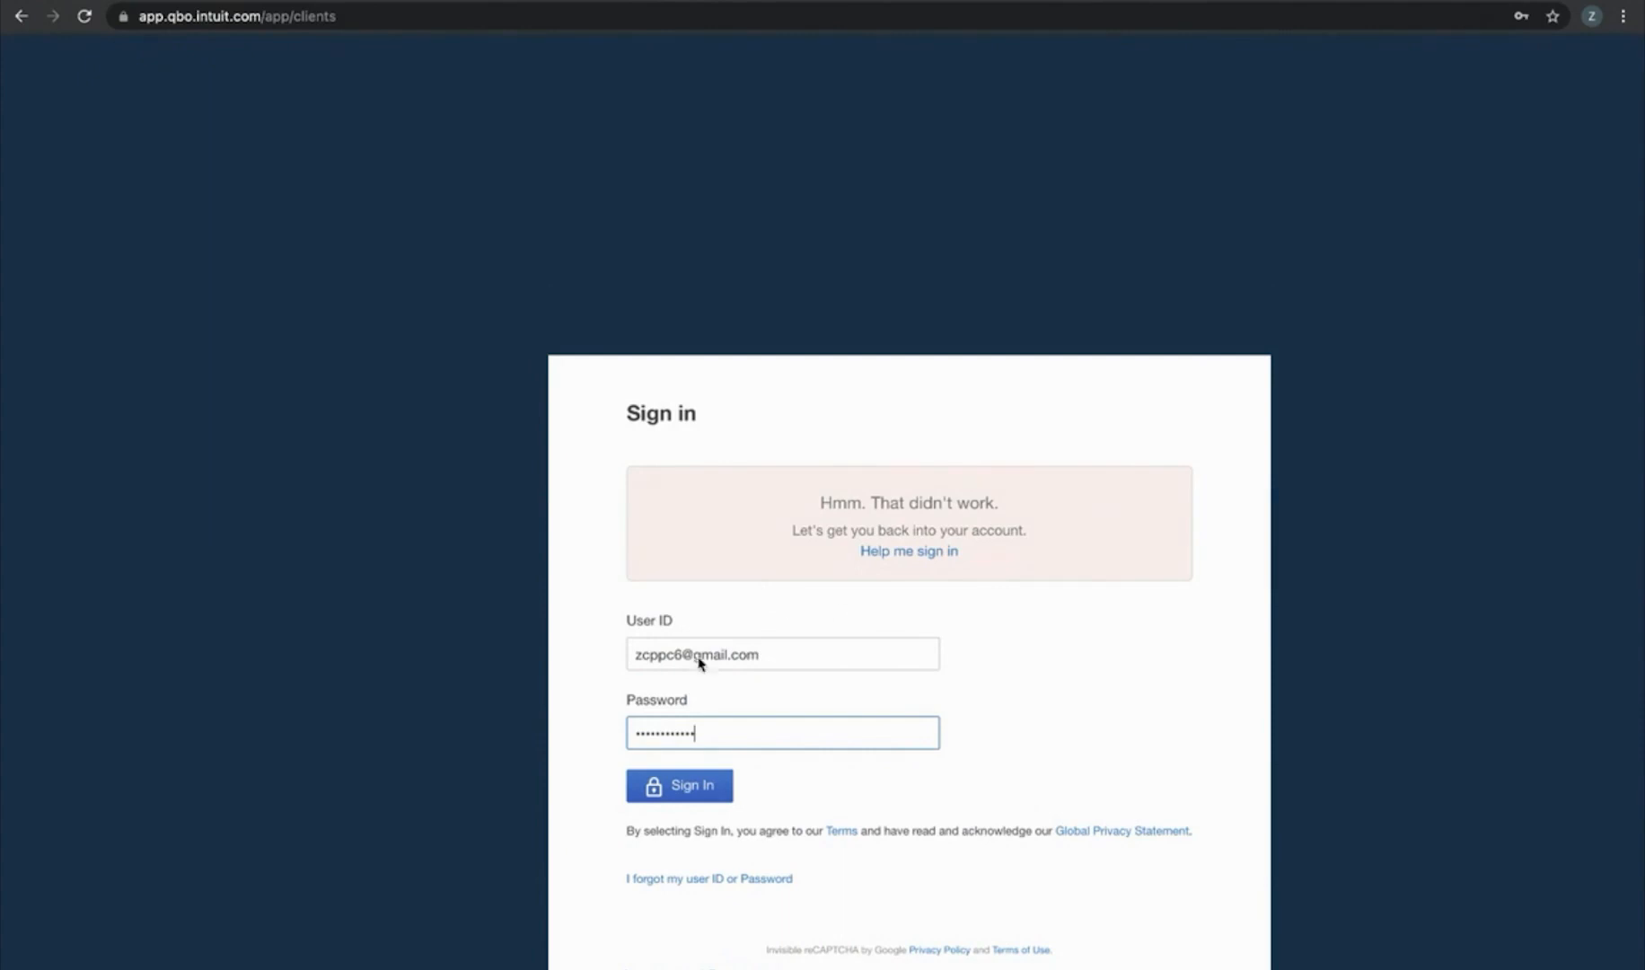
pyautogui.doubleClick(733, 730)
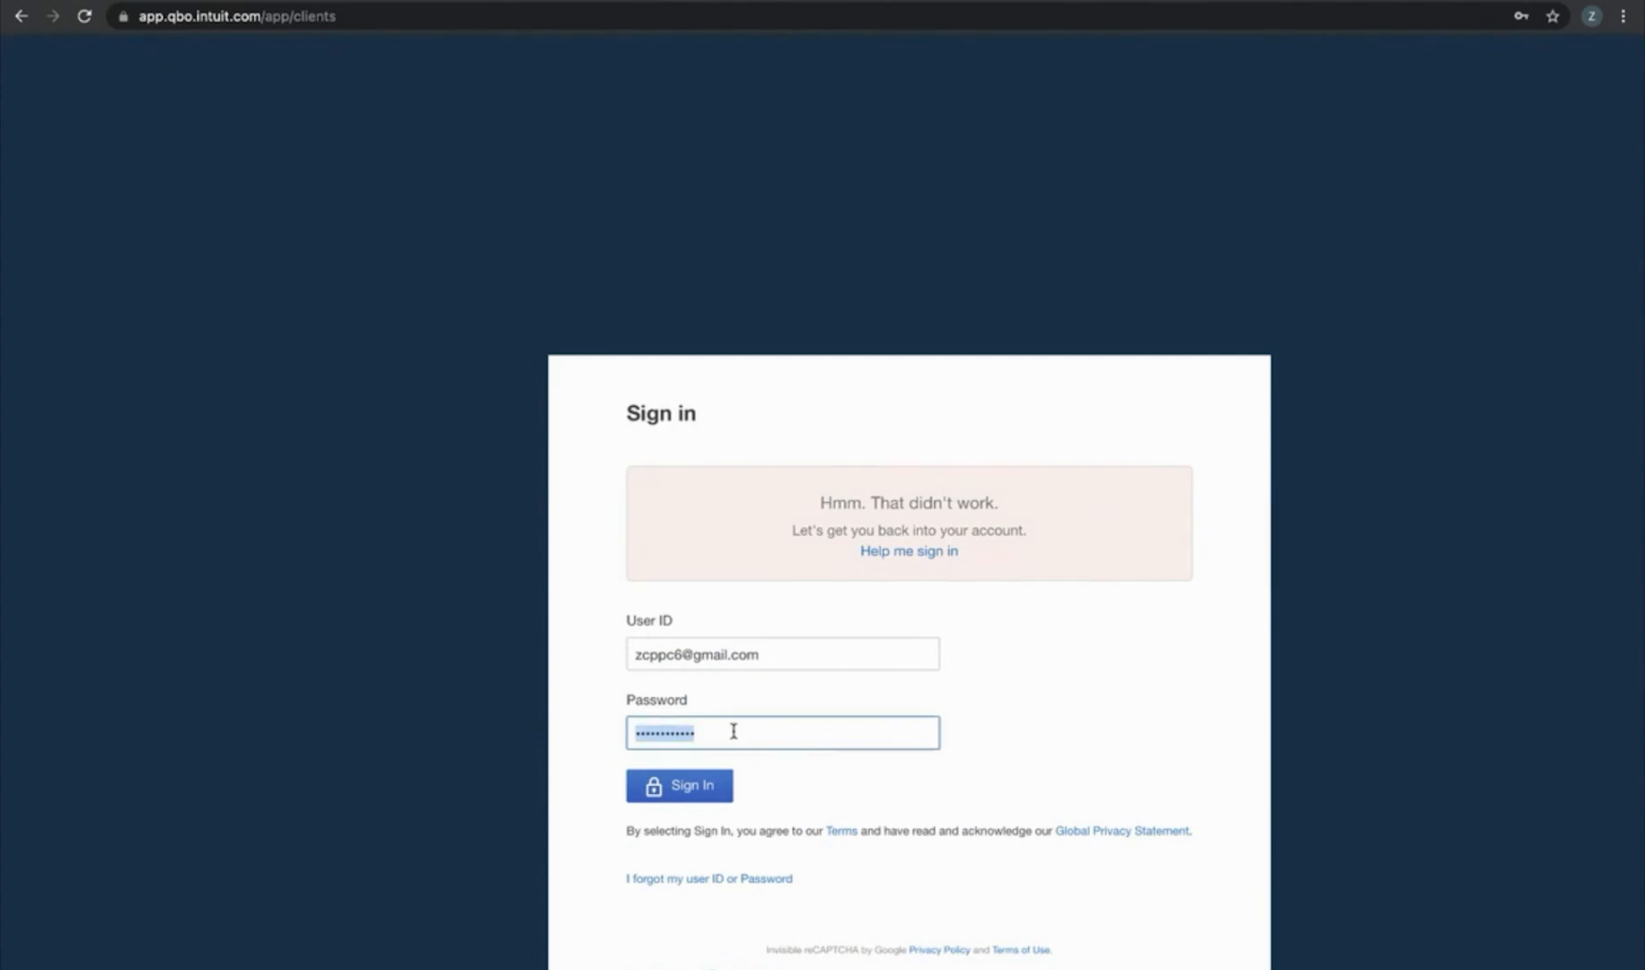
pyautogui.write('•')
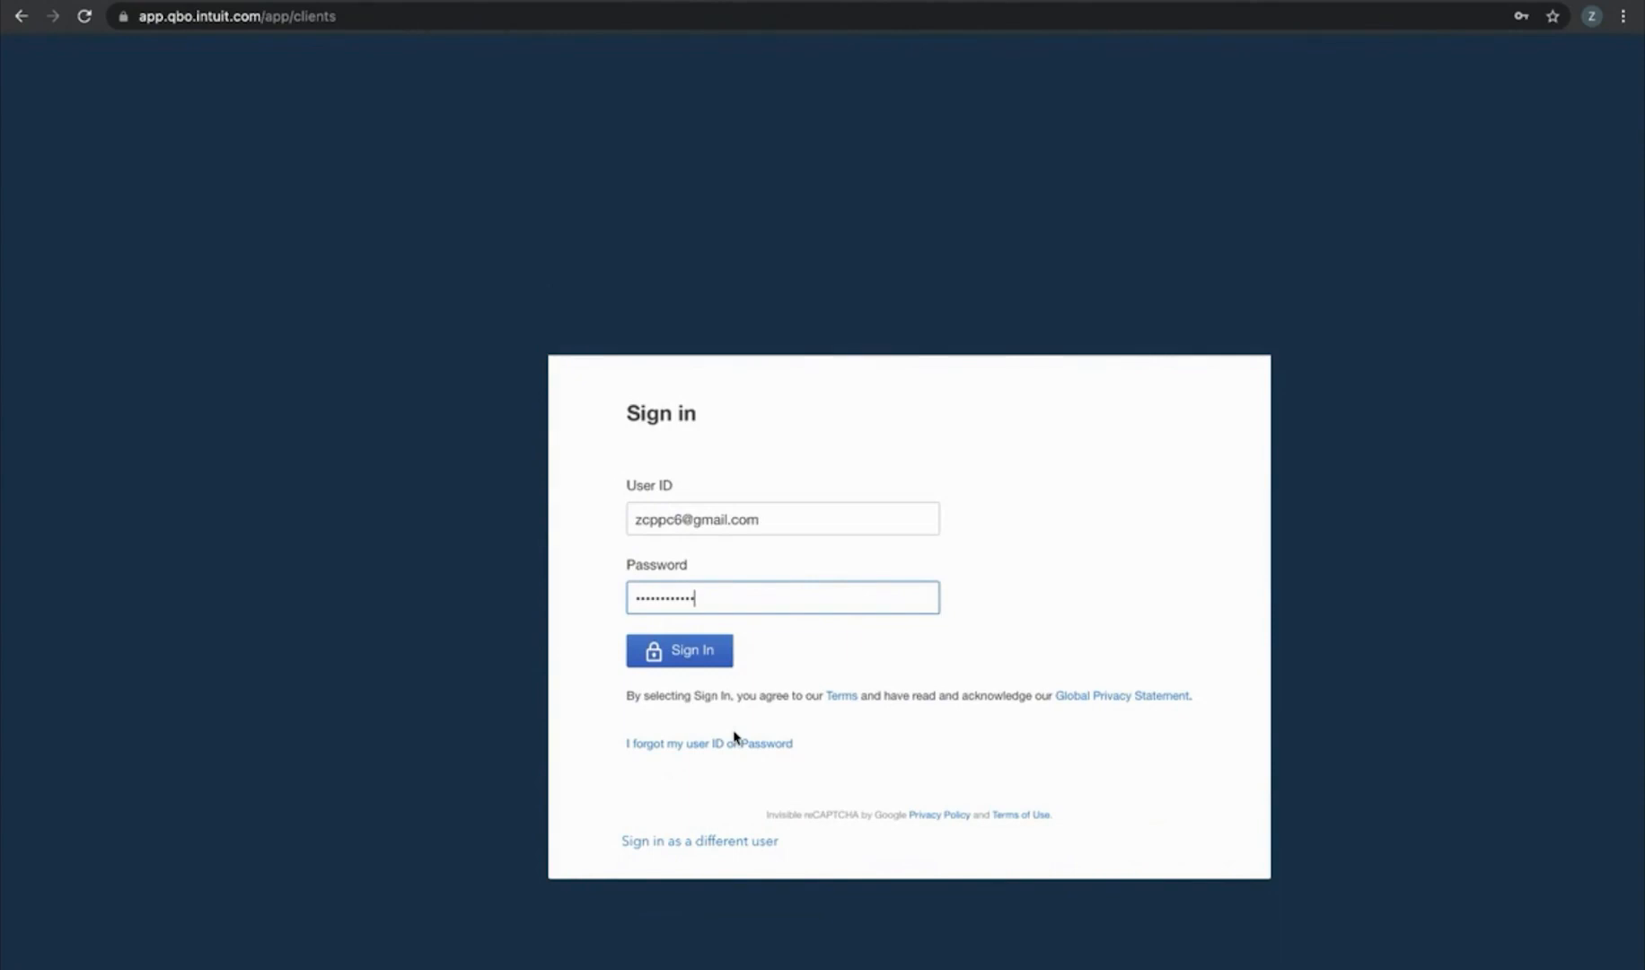
pyautogui.write('•••••••••••')
pyautogui.press('Return')
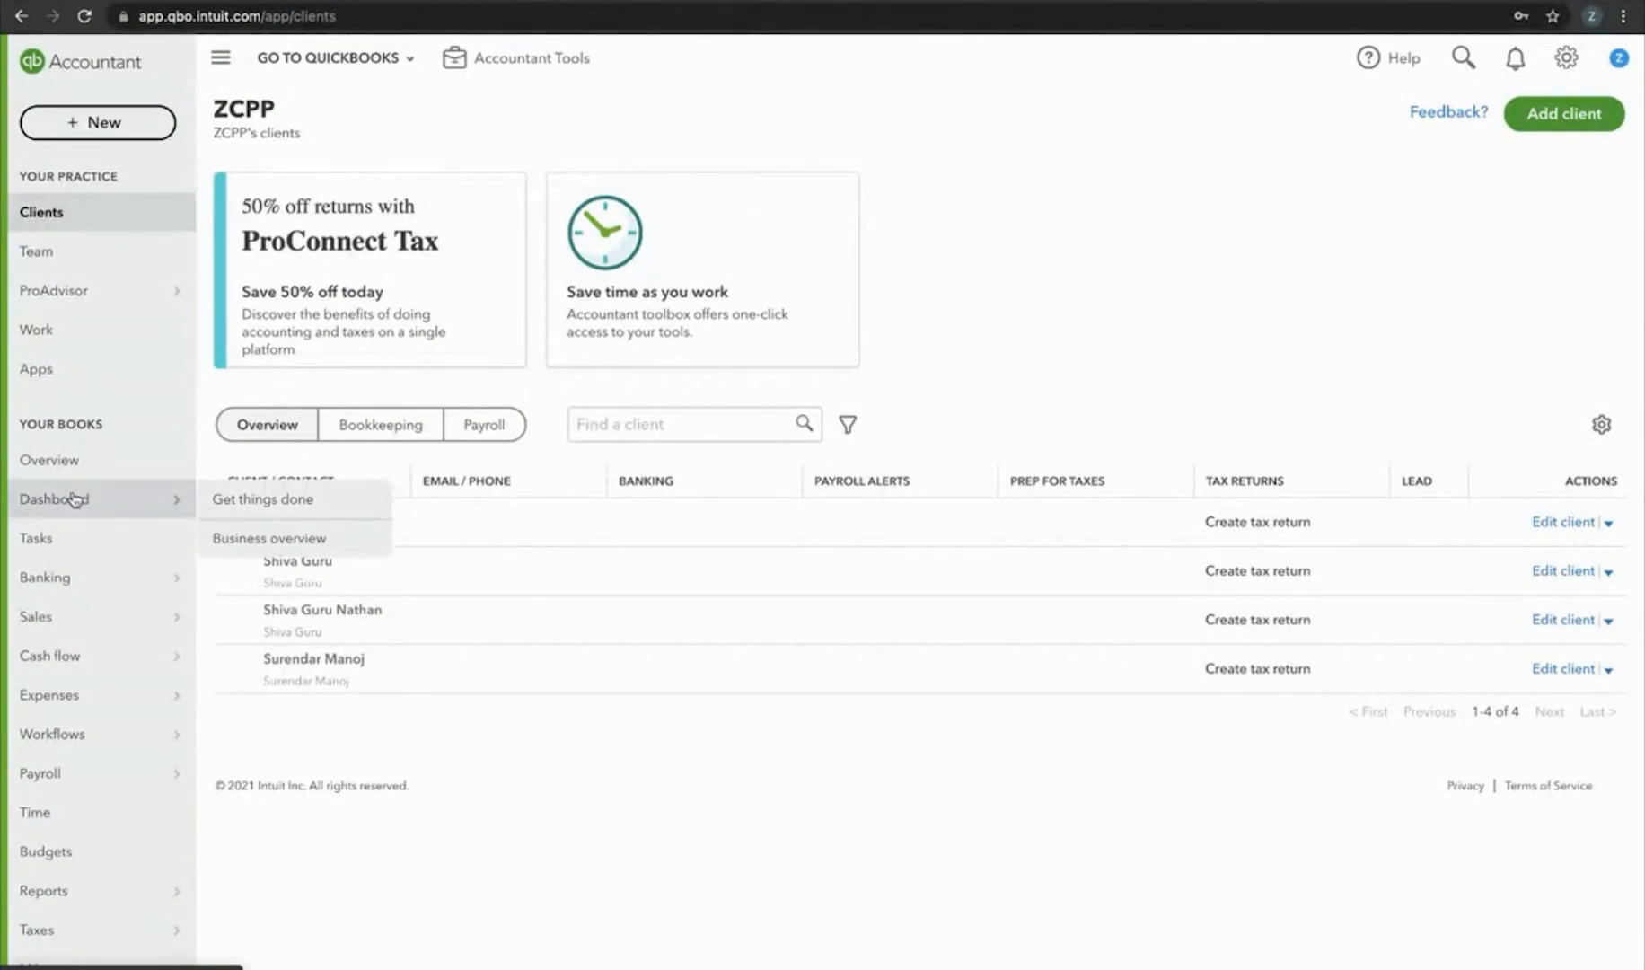
# Open the QuickBooks Customers list from the Sales menu in the sidebar
pyautogui.moveTo(64, 589)
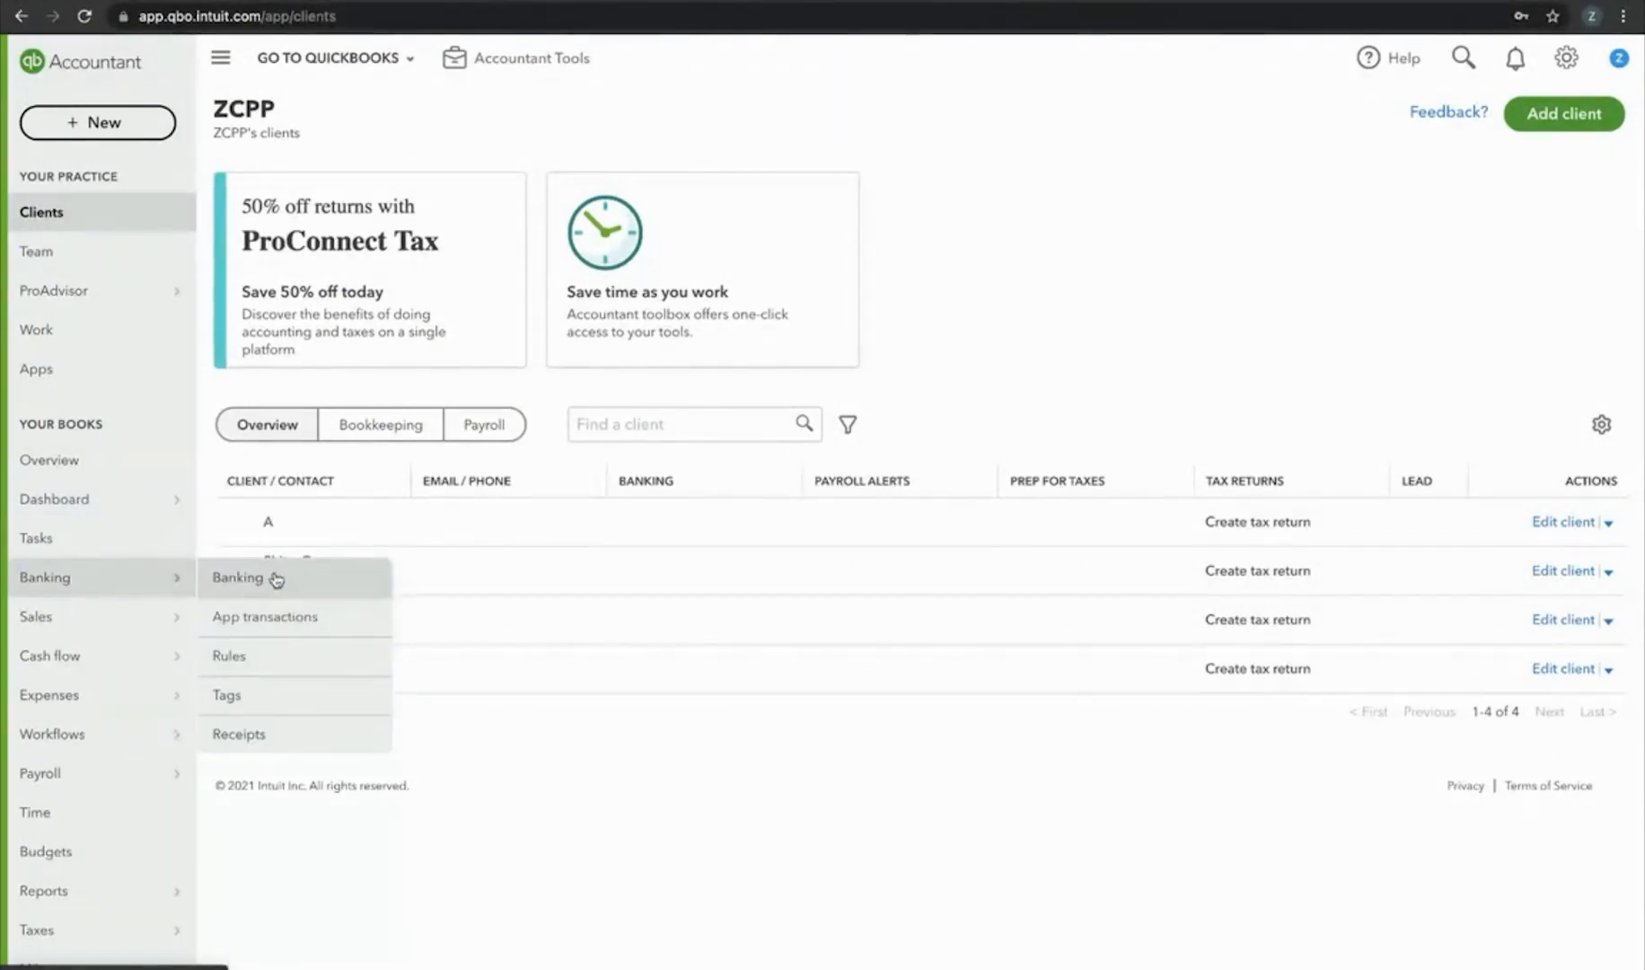
pyautogui.moveTo(95, 628)
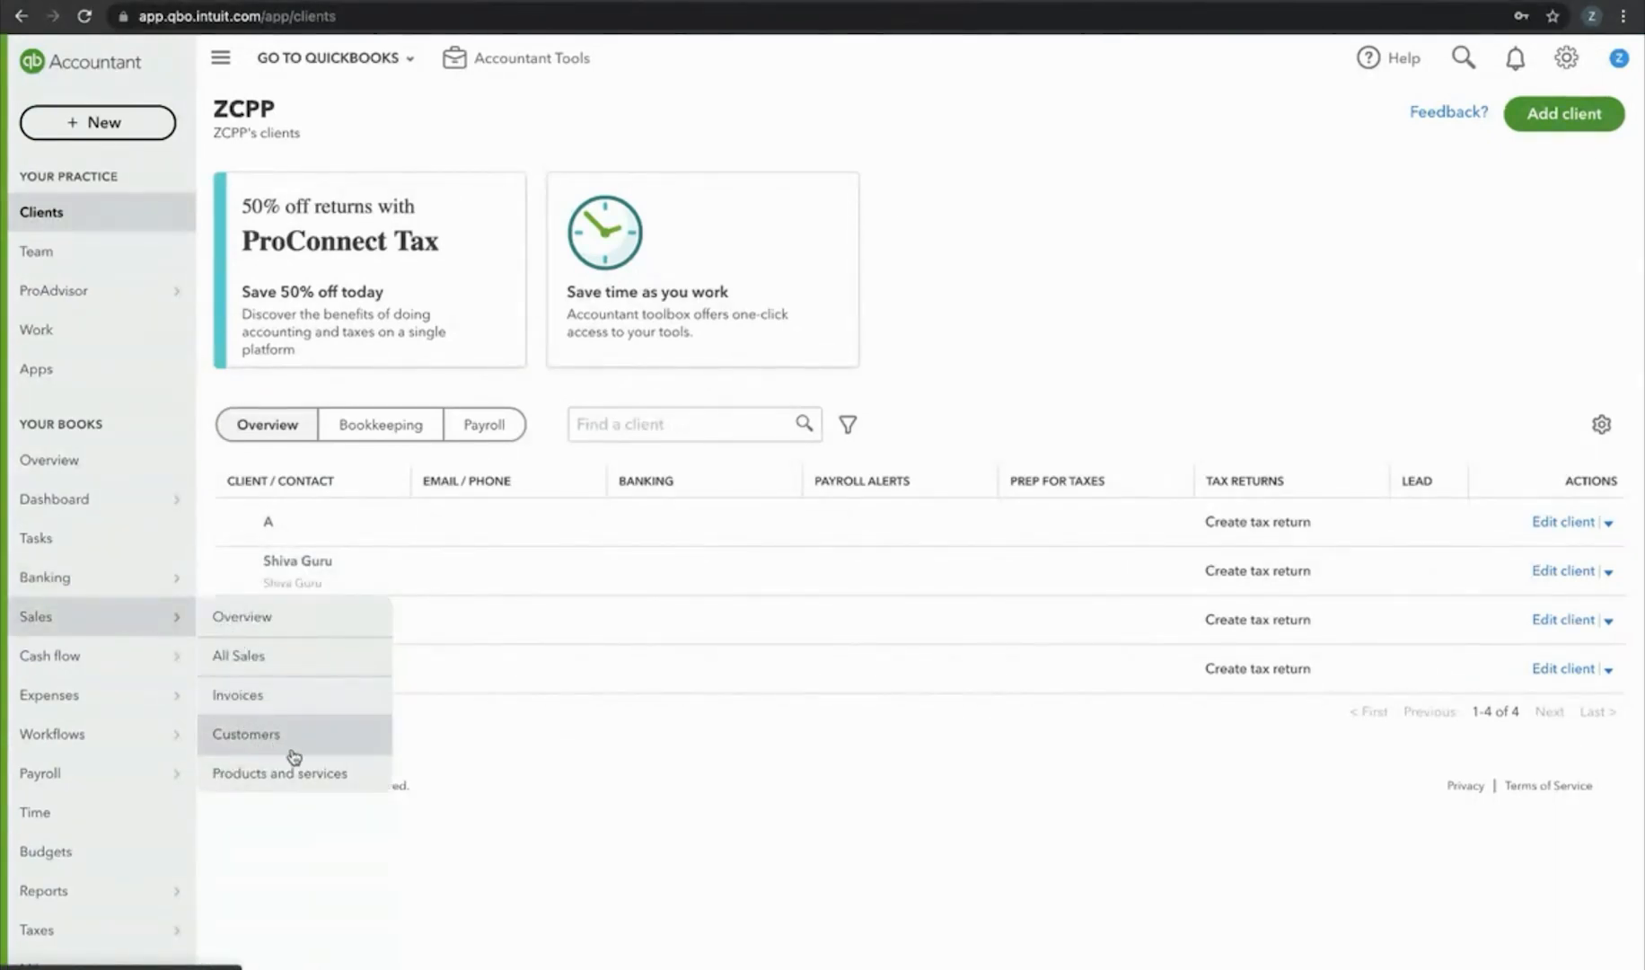
pyautogui.moveTo(85, 680)
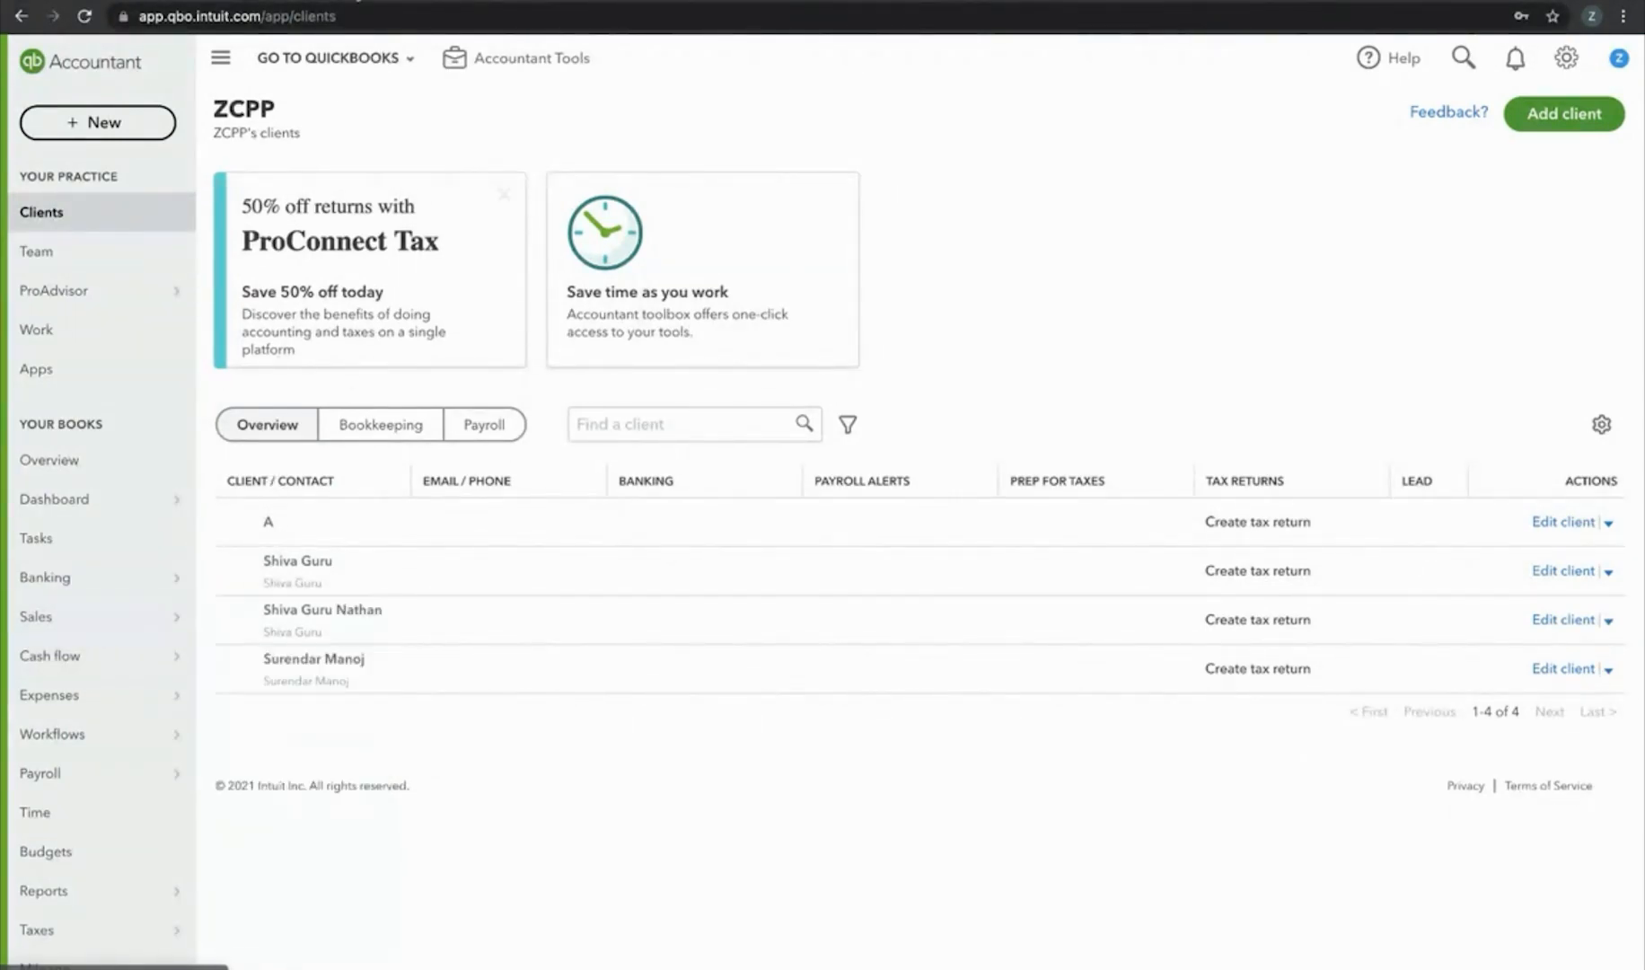
pyautogui.click(547, 2)
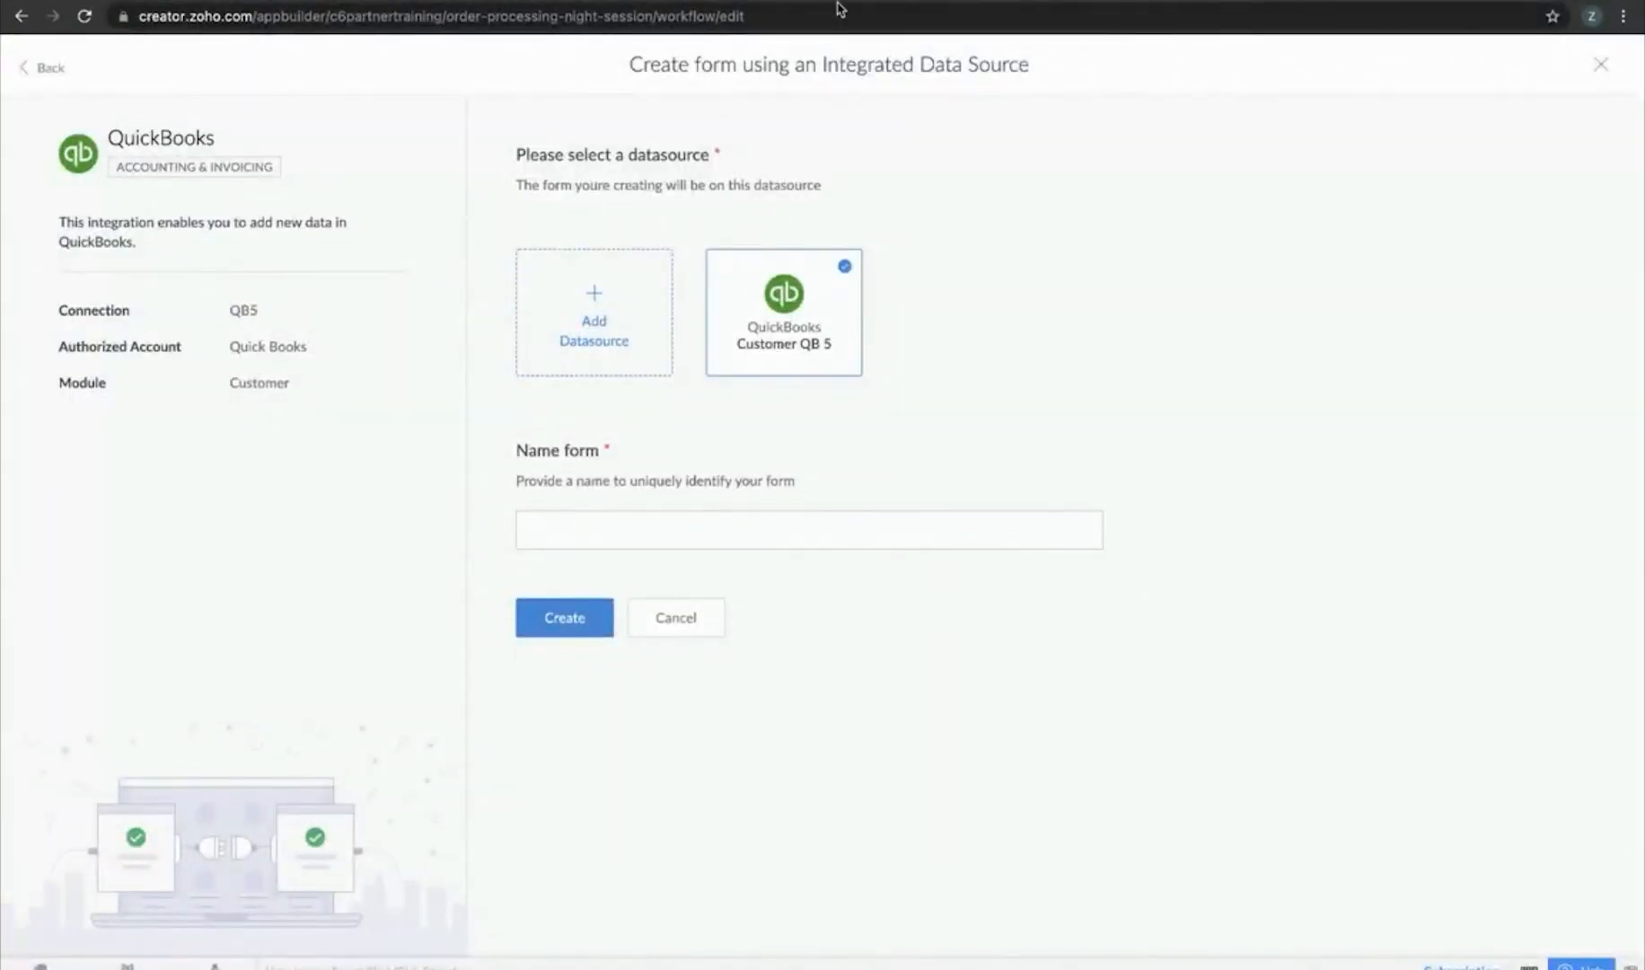
pyautogui.click(840, 2)
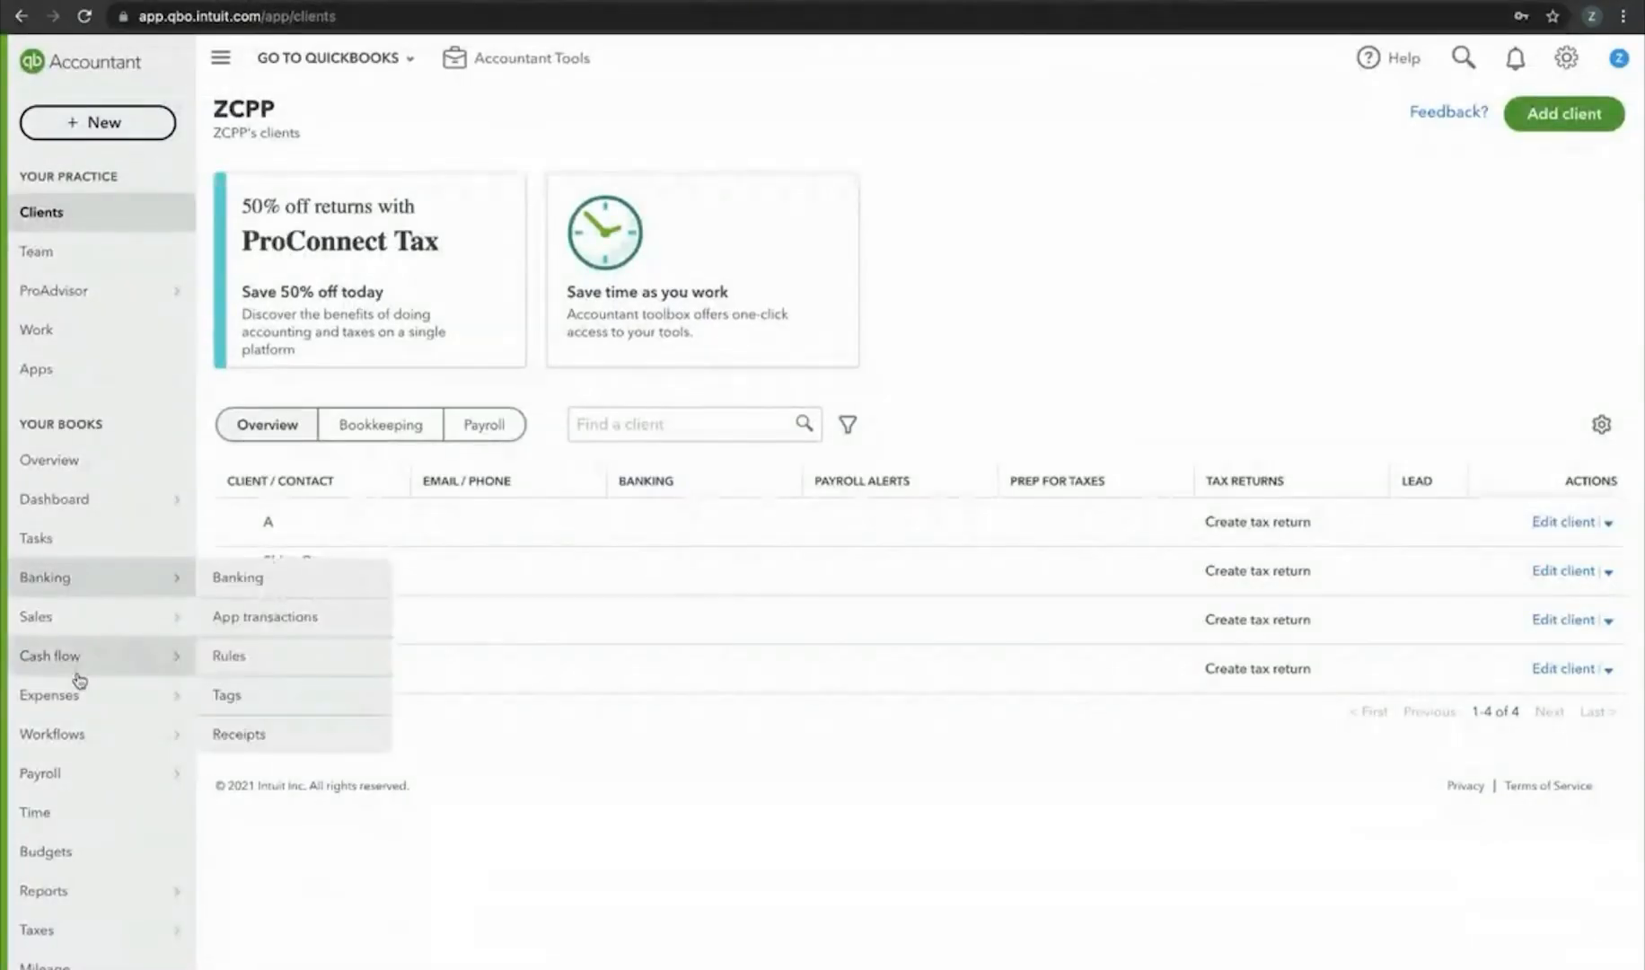
pyautogui.moveTo(88, 624)
pyautogui.click(268, 735)
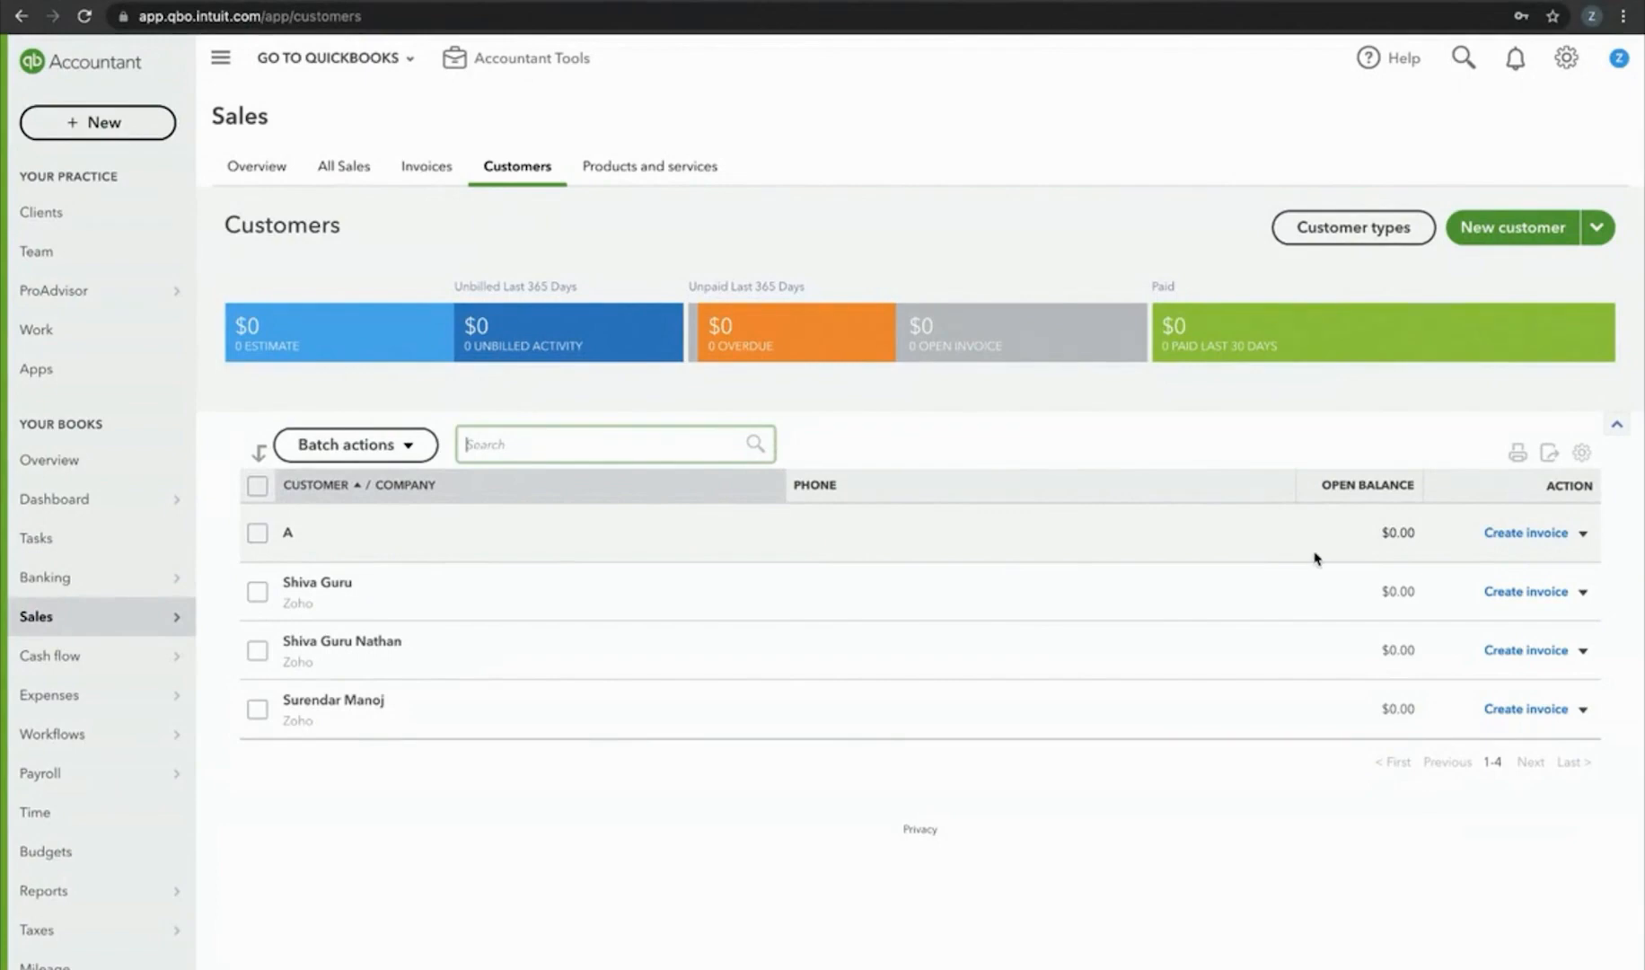
# Review the second customer's information, then return to the Zoho Creator form setup
pyautogui.click(357, 599)
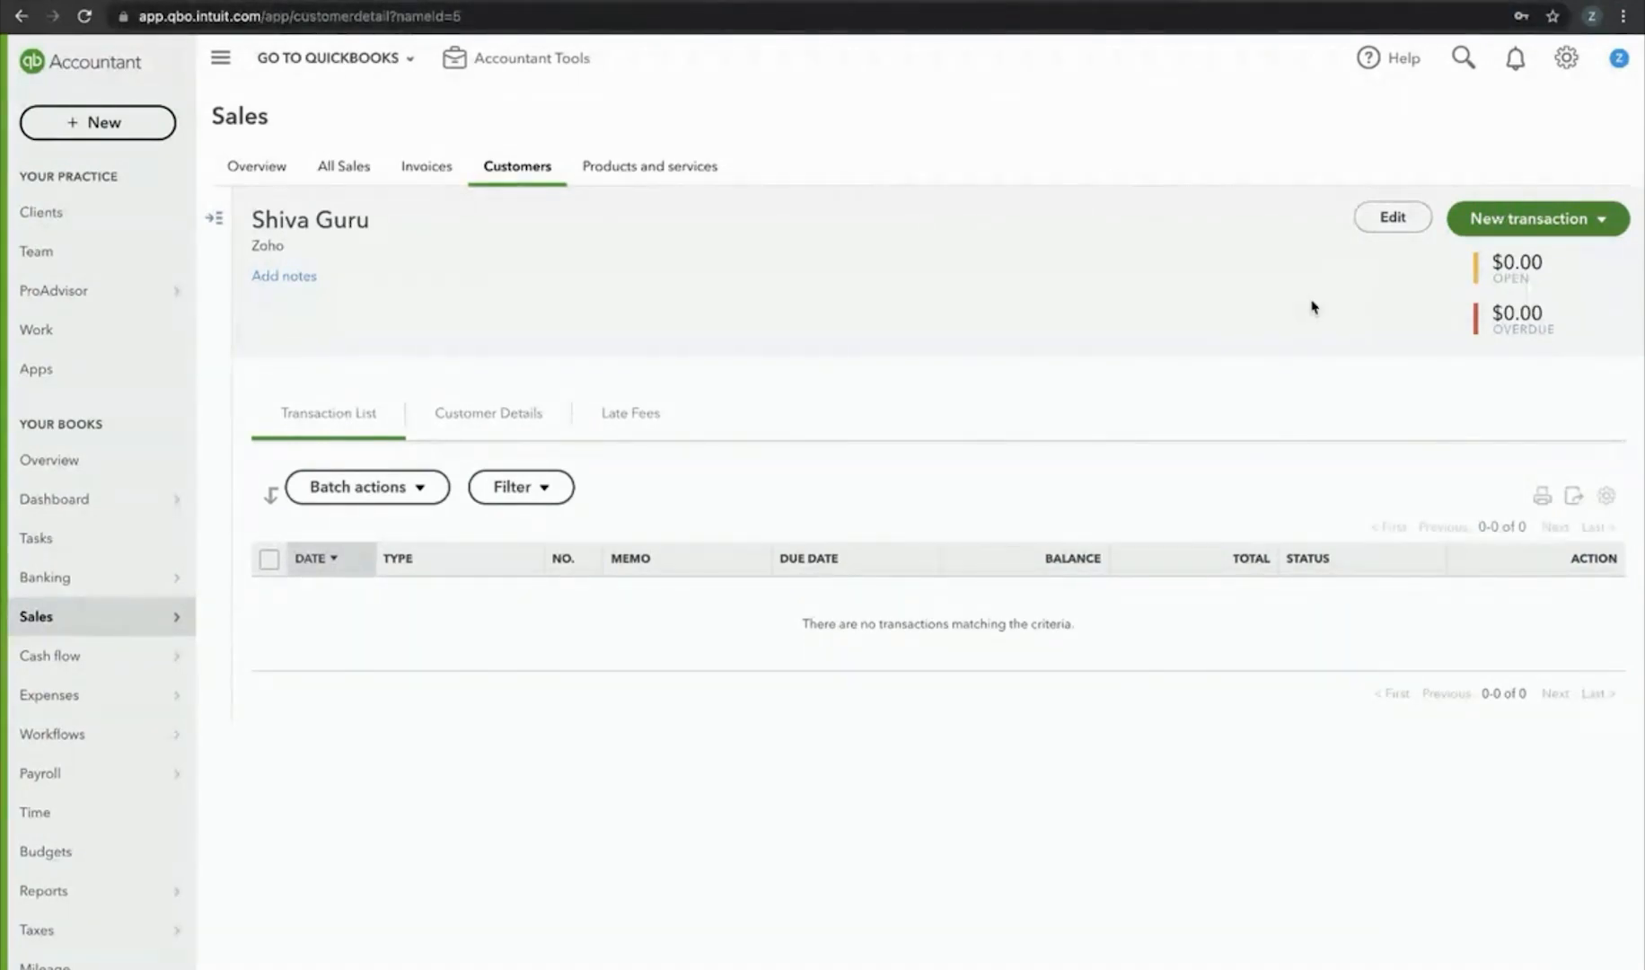
pyautogui.click(1399, 213)
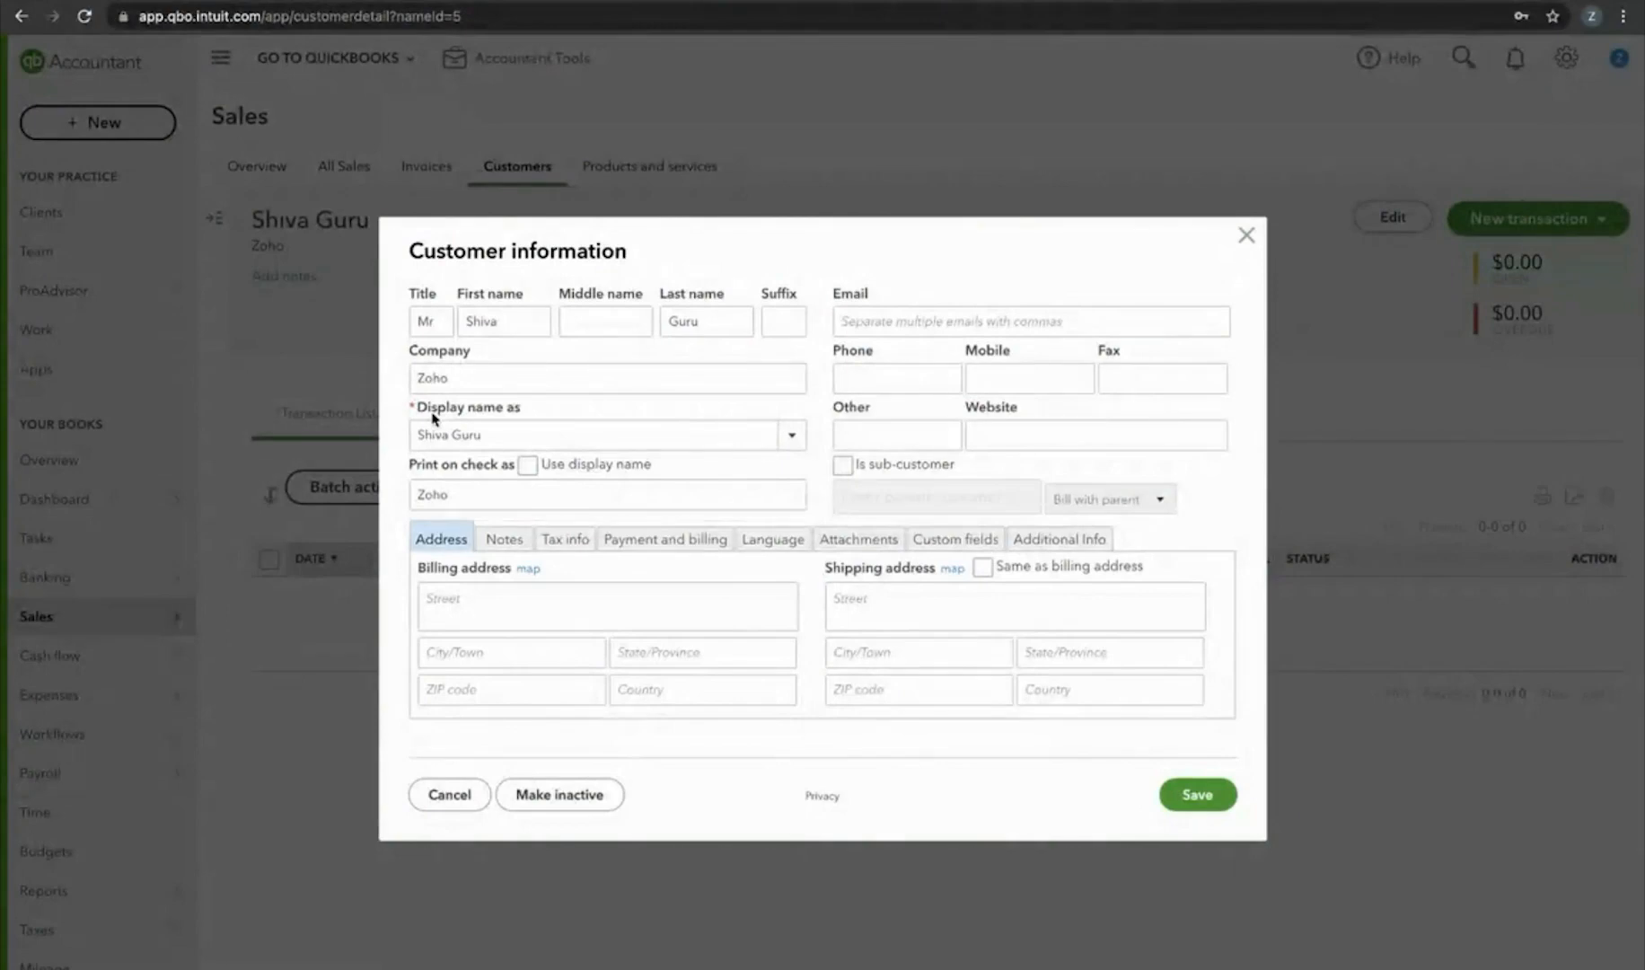
pyautogui.keyDown('ctrl'); pyautogui.scroll(5, 432, 417); pyautogui.keyUp('ctrl')
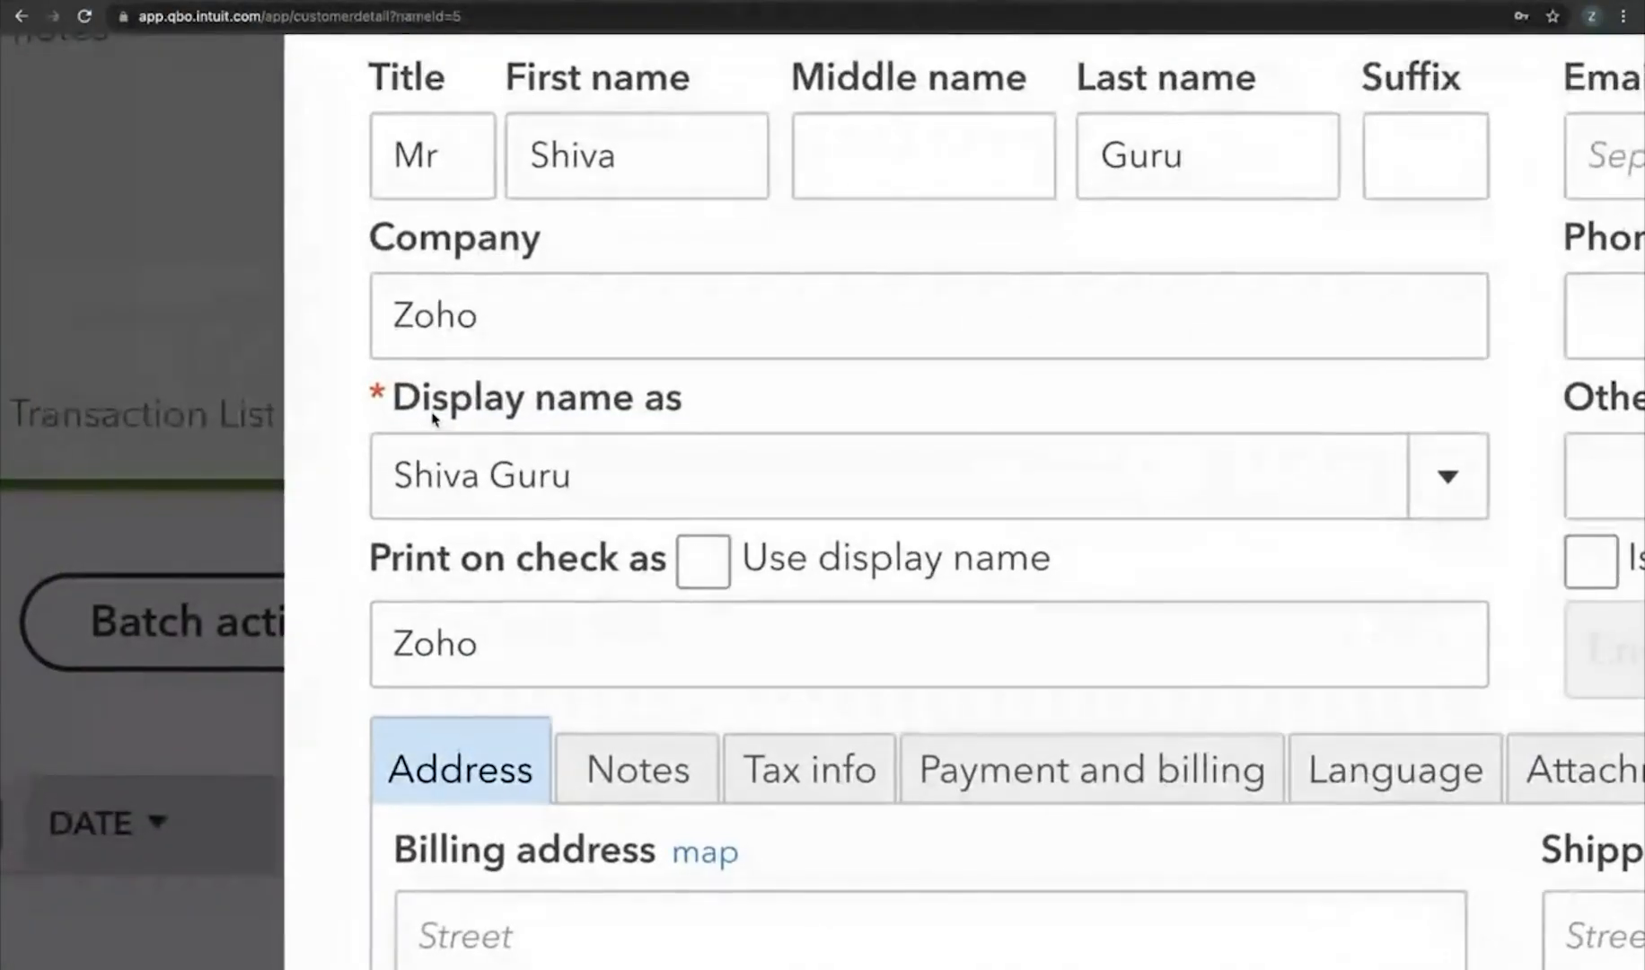
pyautogui.keyDown('ctrl'); pyautogui.scroll(-5, 432, 418); pyautogui.keyUp('ctrl')
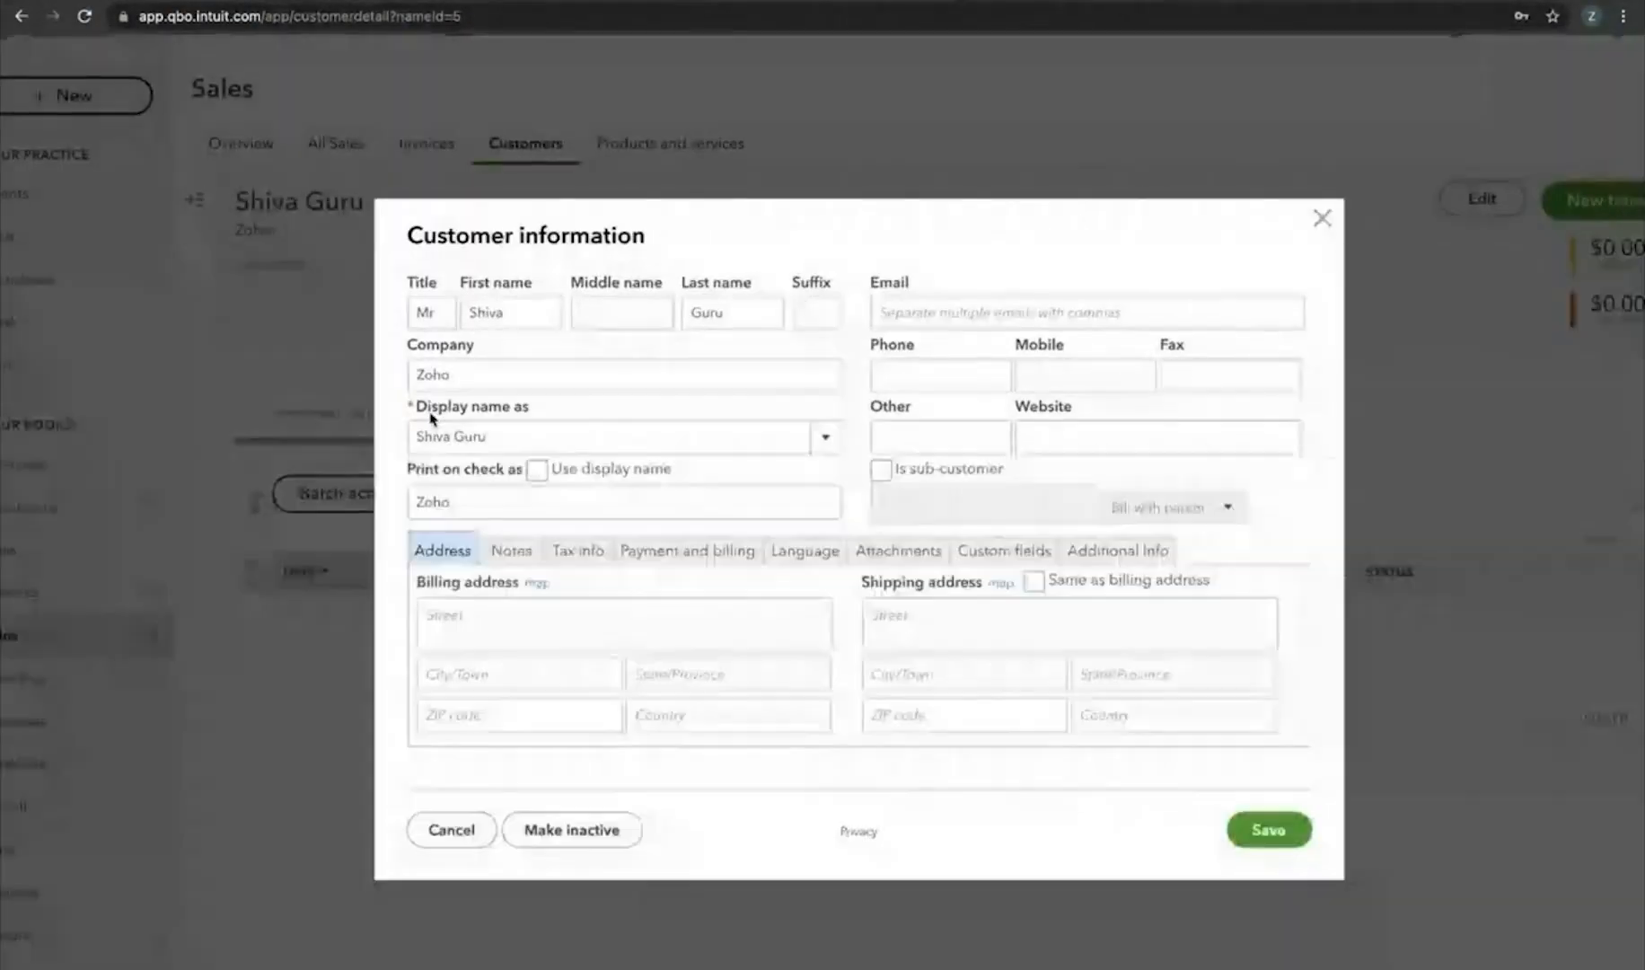
pyautogui.click(350, 0)
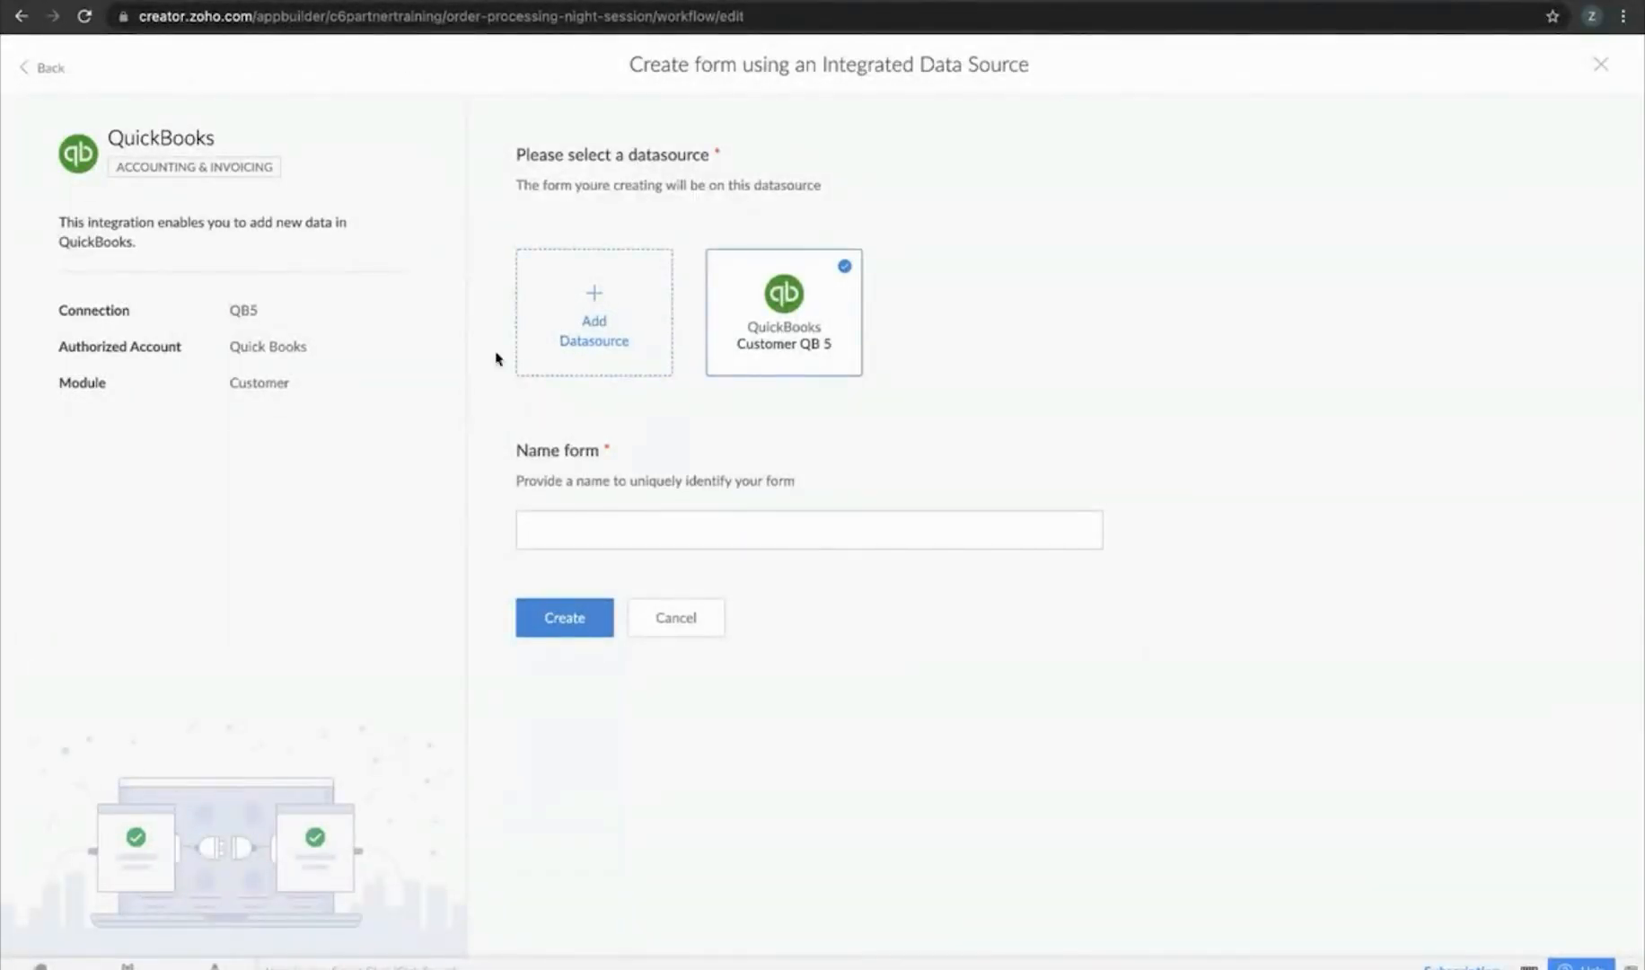
# Name the form 'QB5 DS' and create it on the Customer QB 5 datasource
pyautogui.click(752, 525)
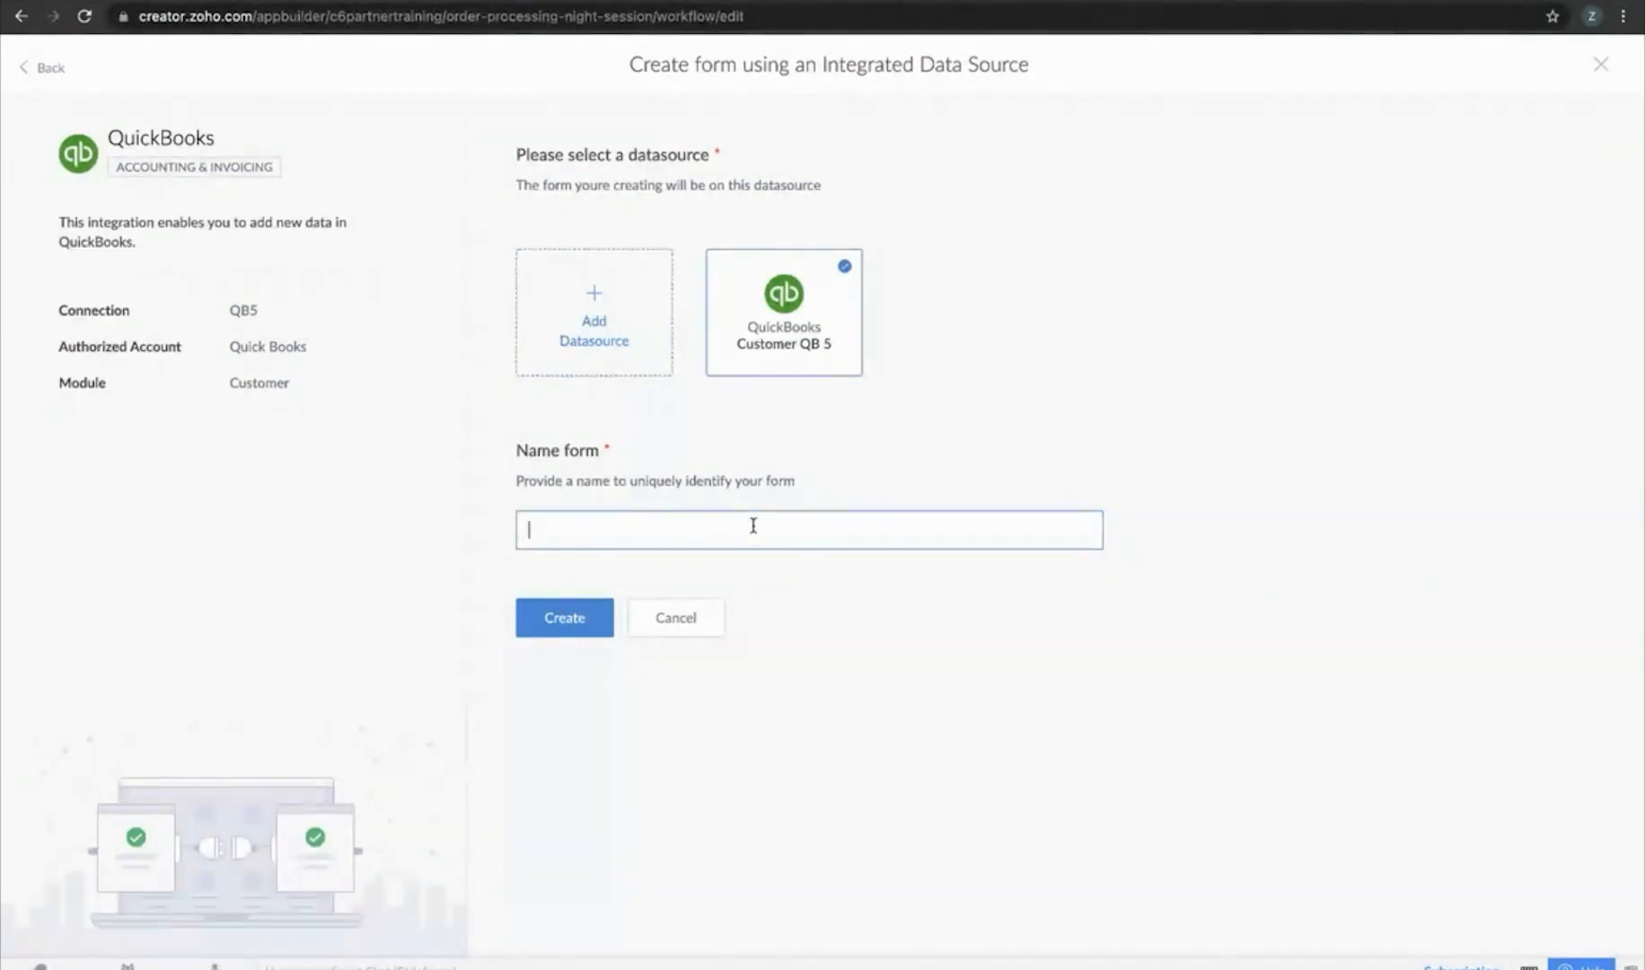
pyautogui.write('QB5 DS')
pyautogui.click(567, 623)
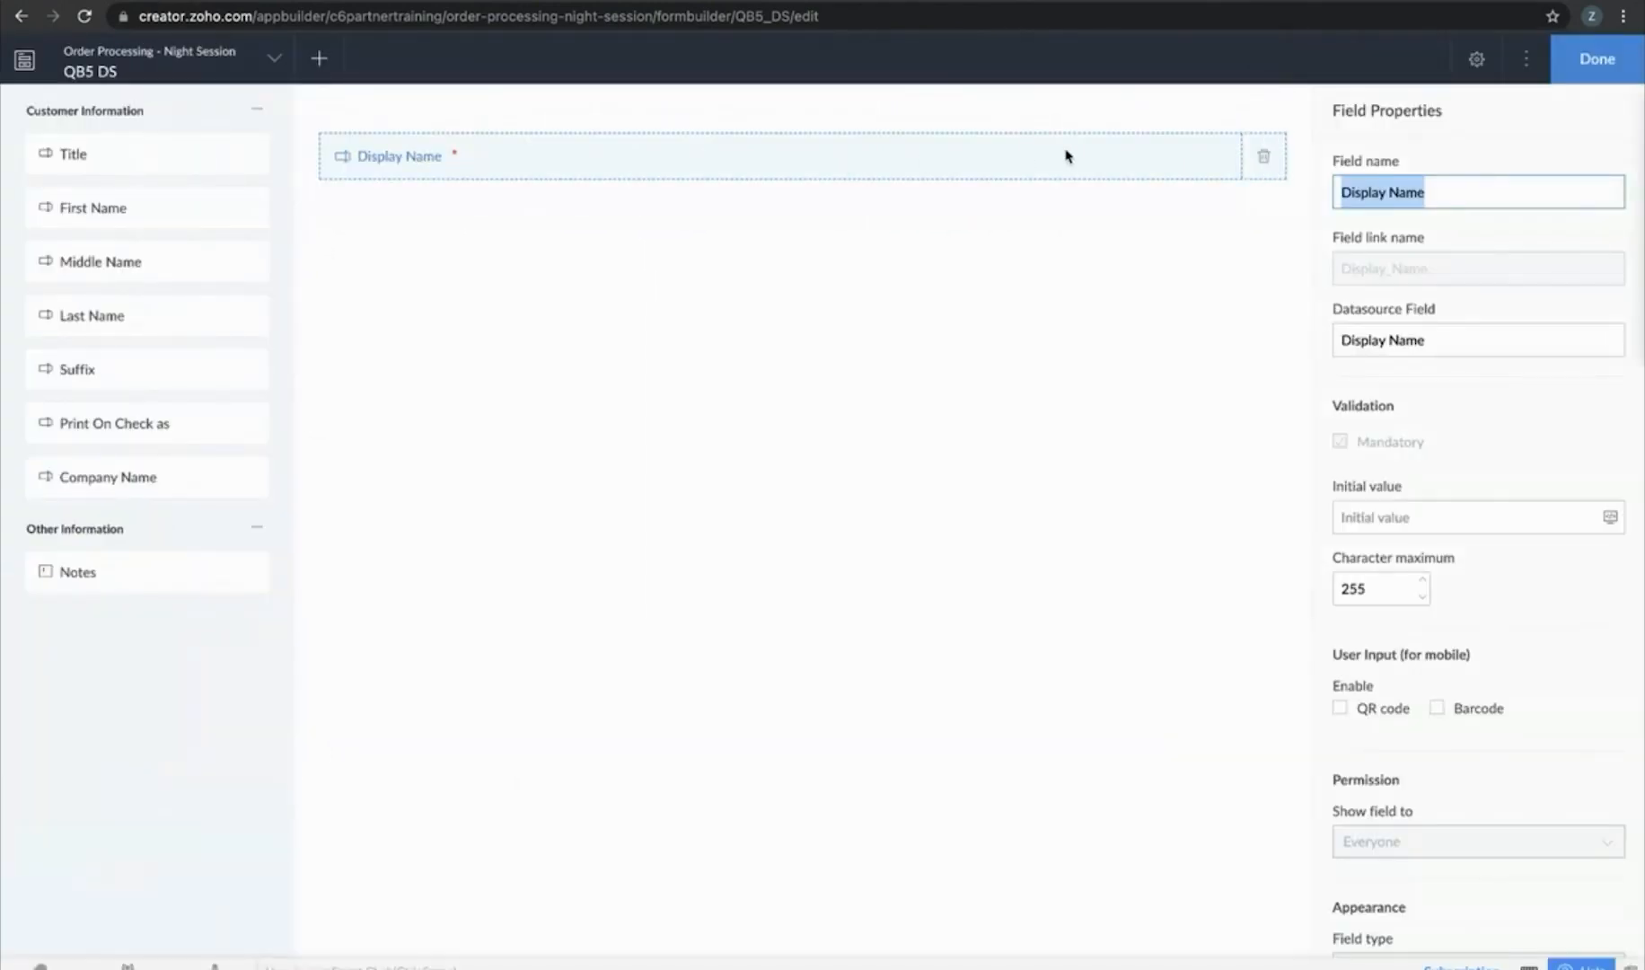
# Keep the mandatory Display Name, add Title, First Name, Last Name and Company Name, and finish the form
pyautogui.click(1264, 160)
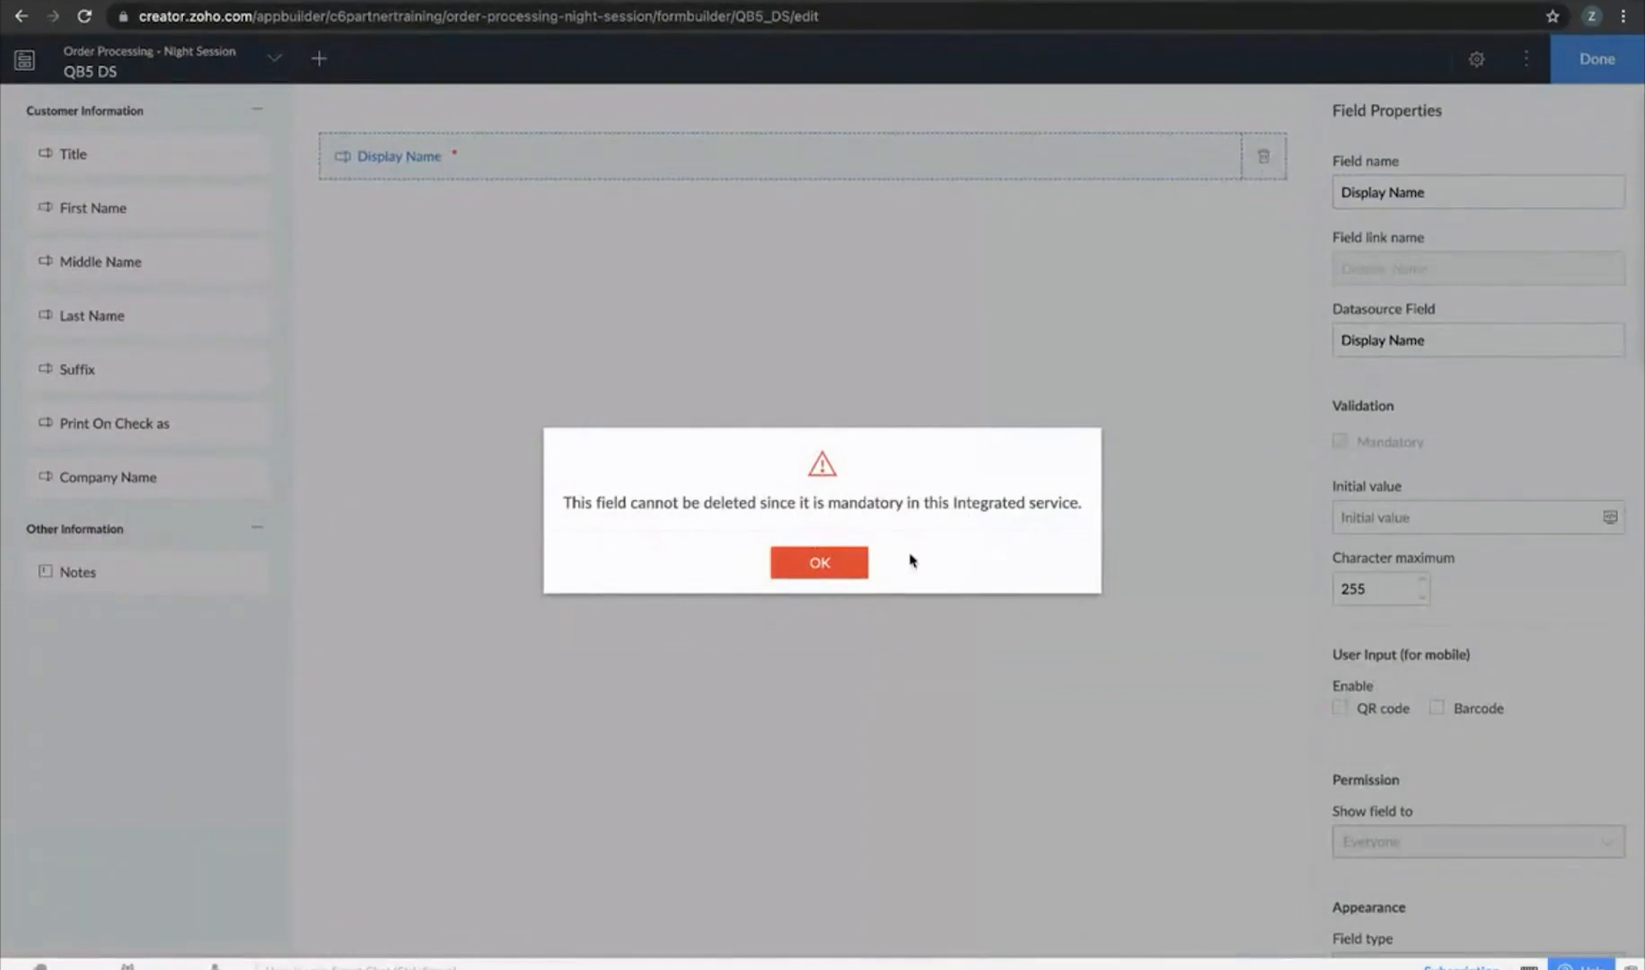
pyautogui.click(833, 563)
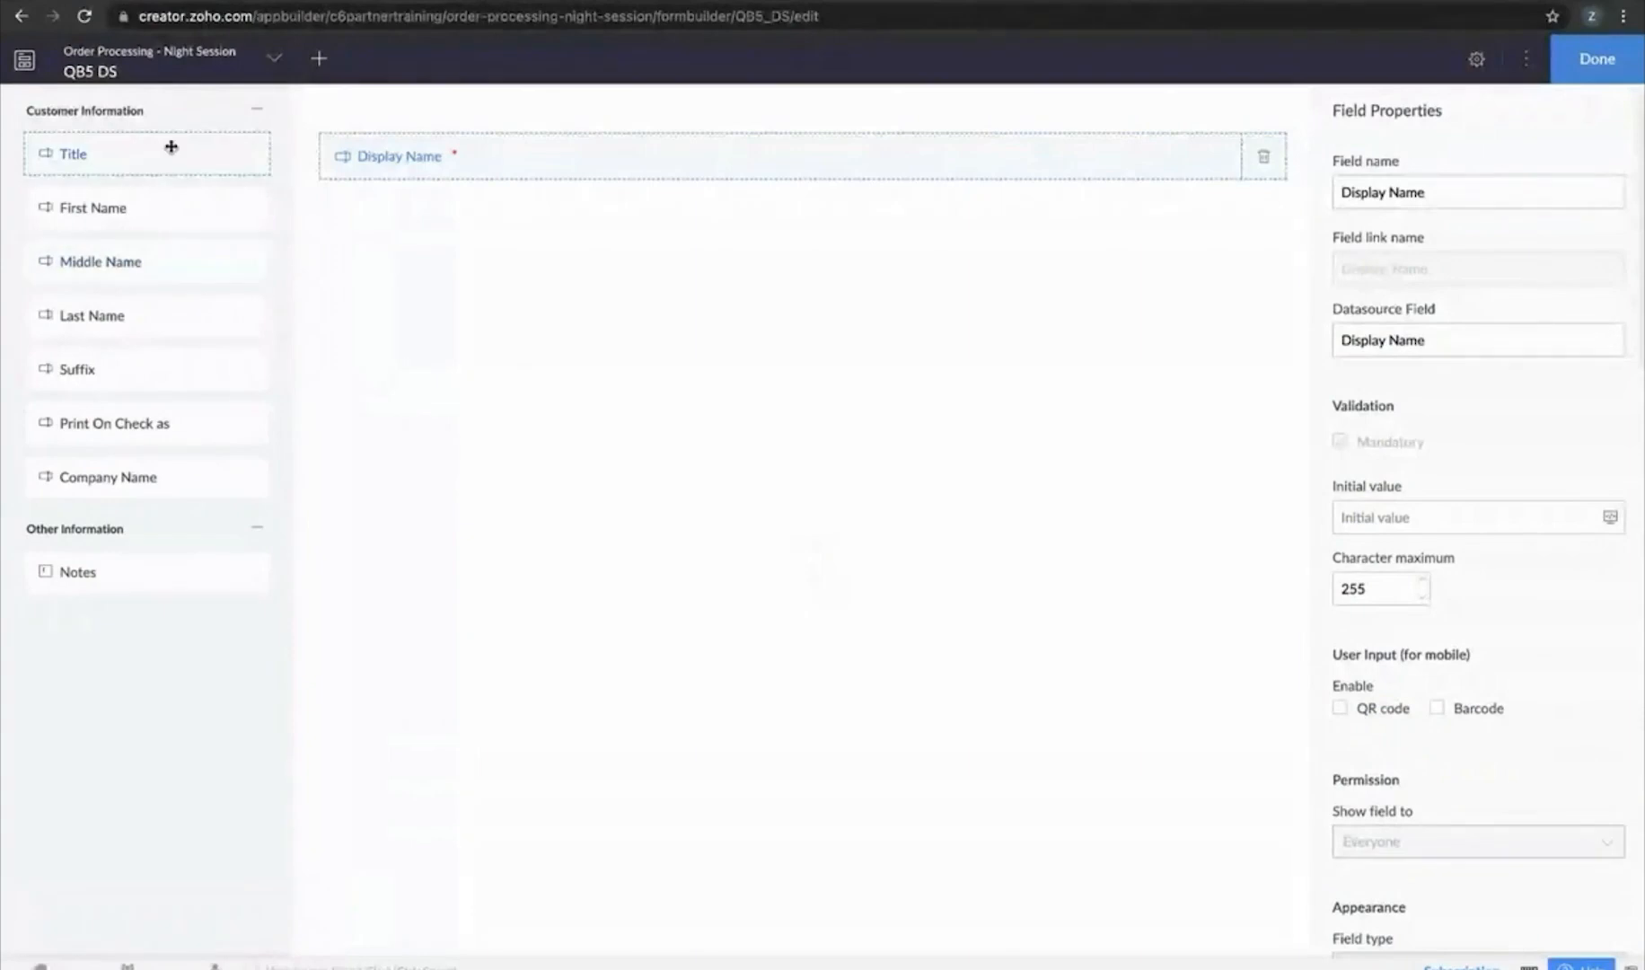
pyautogui.moveTo(151, 159); pyautogui.dragTo(562, 287)
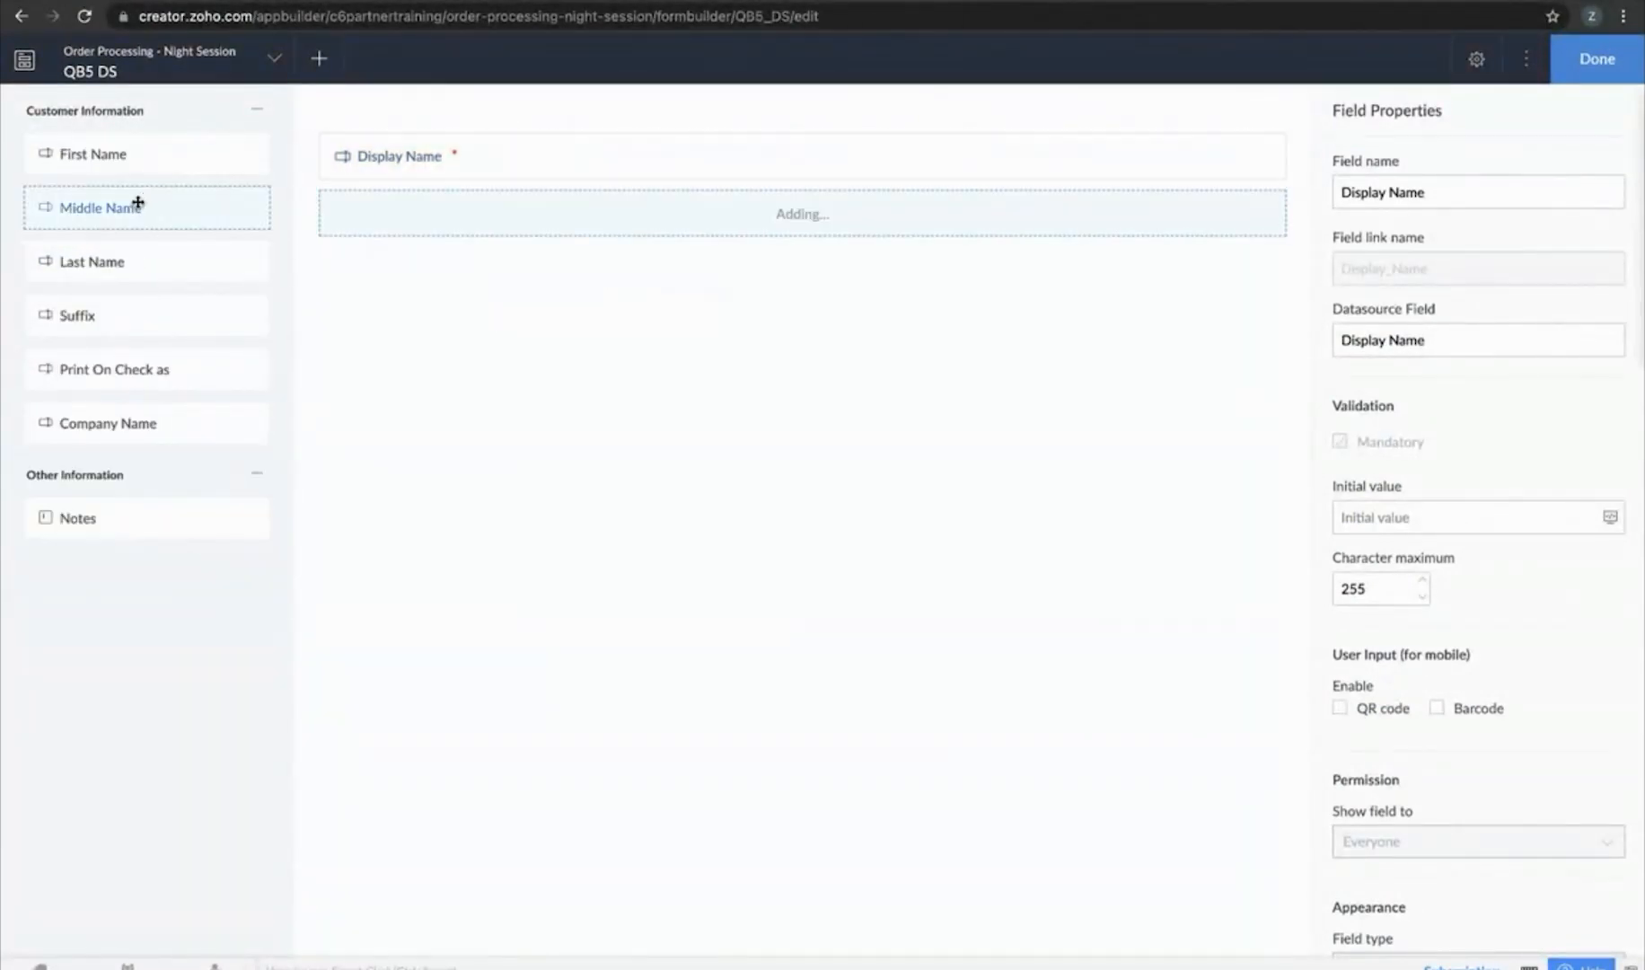
pyautogui.click(121, 153)
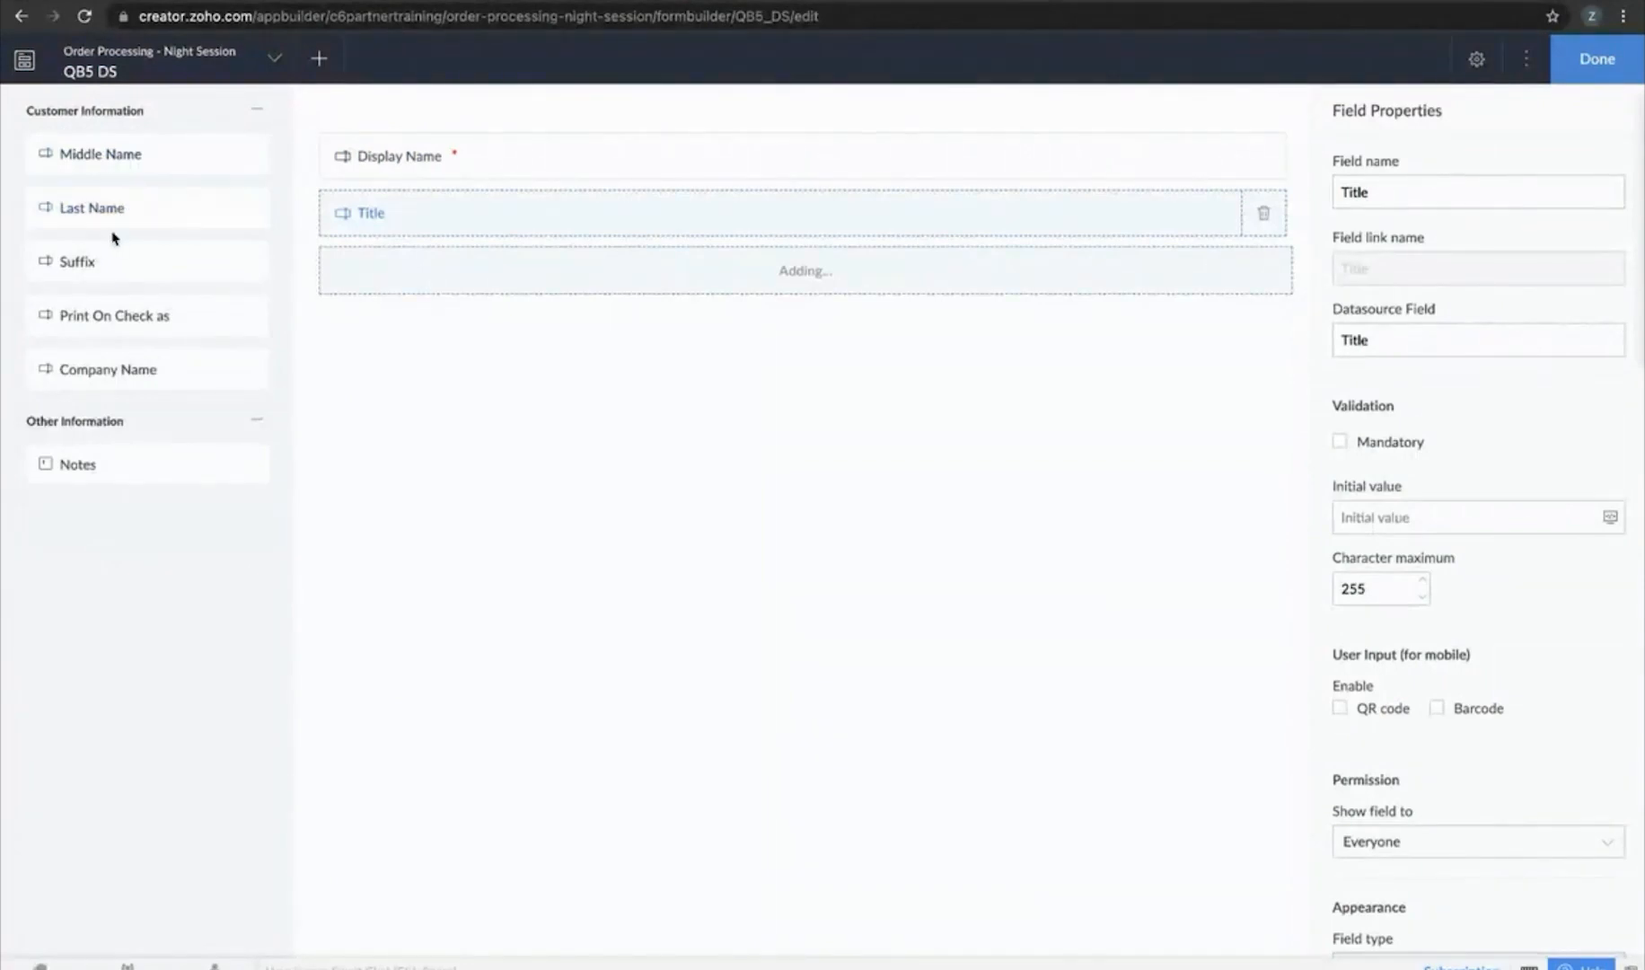
pyautogui.click(121, 208)
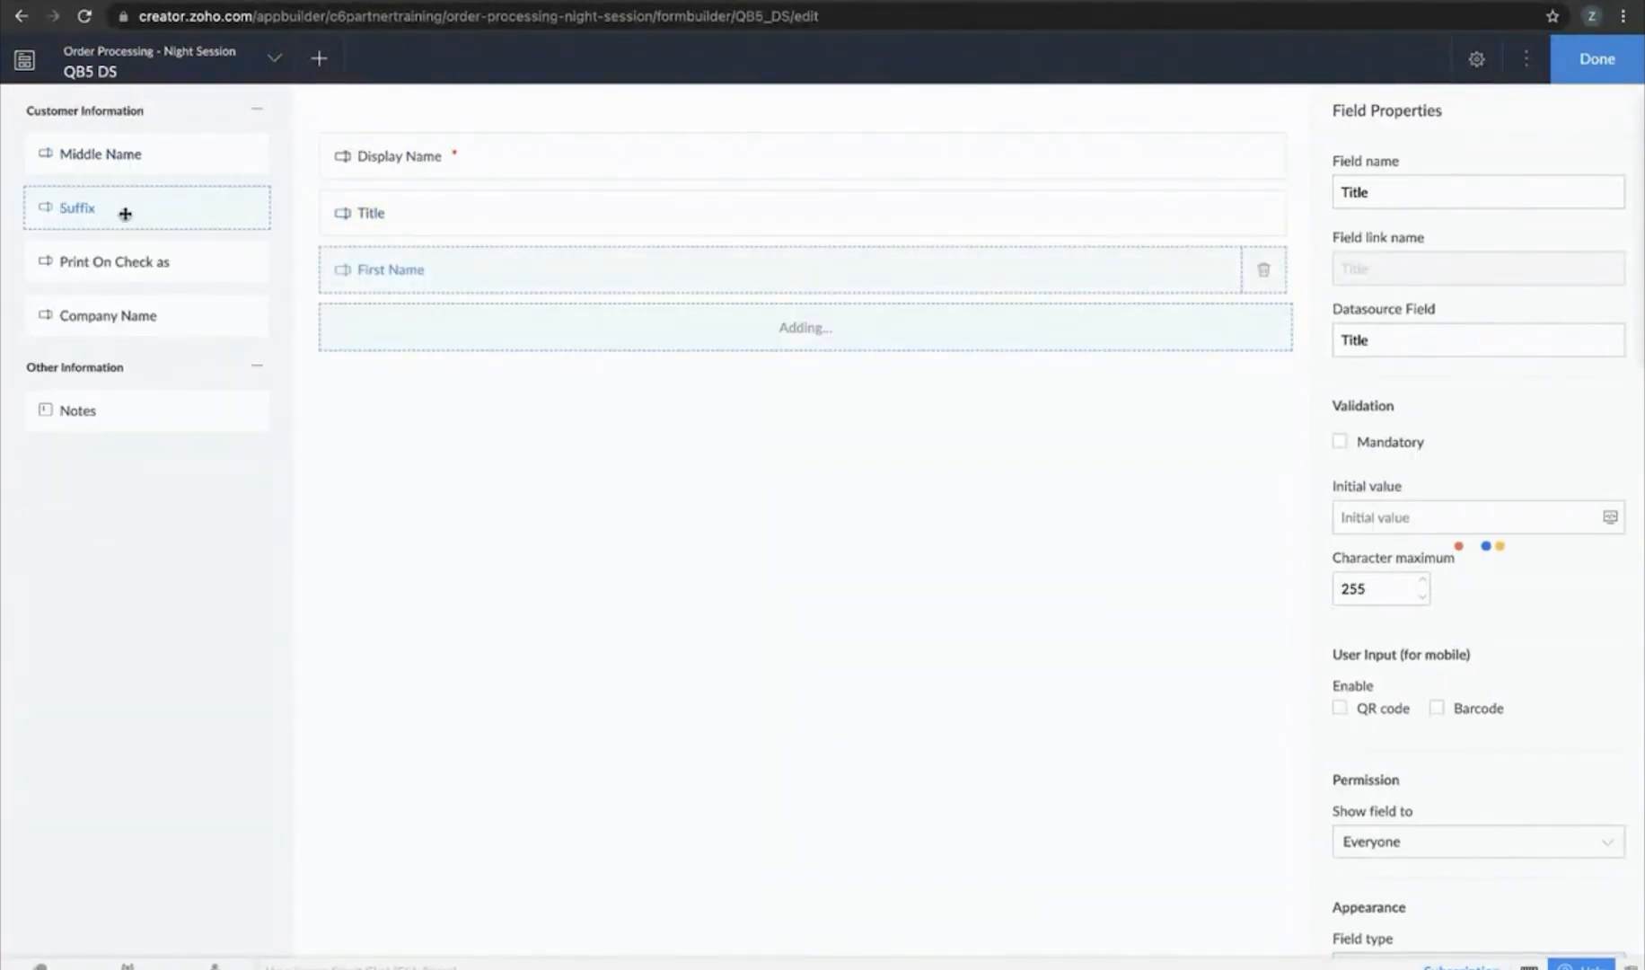
pyautogui.click(136, 318)
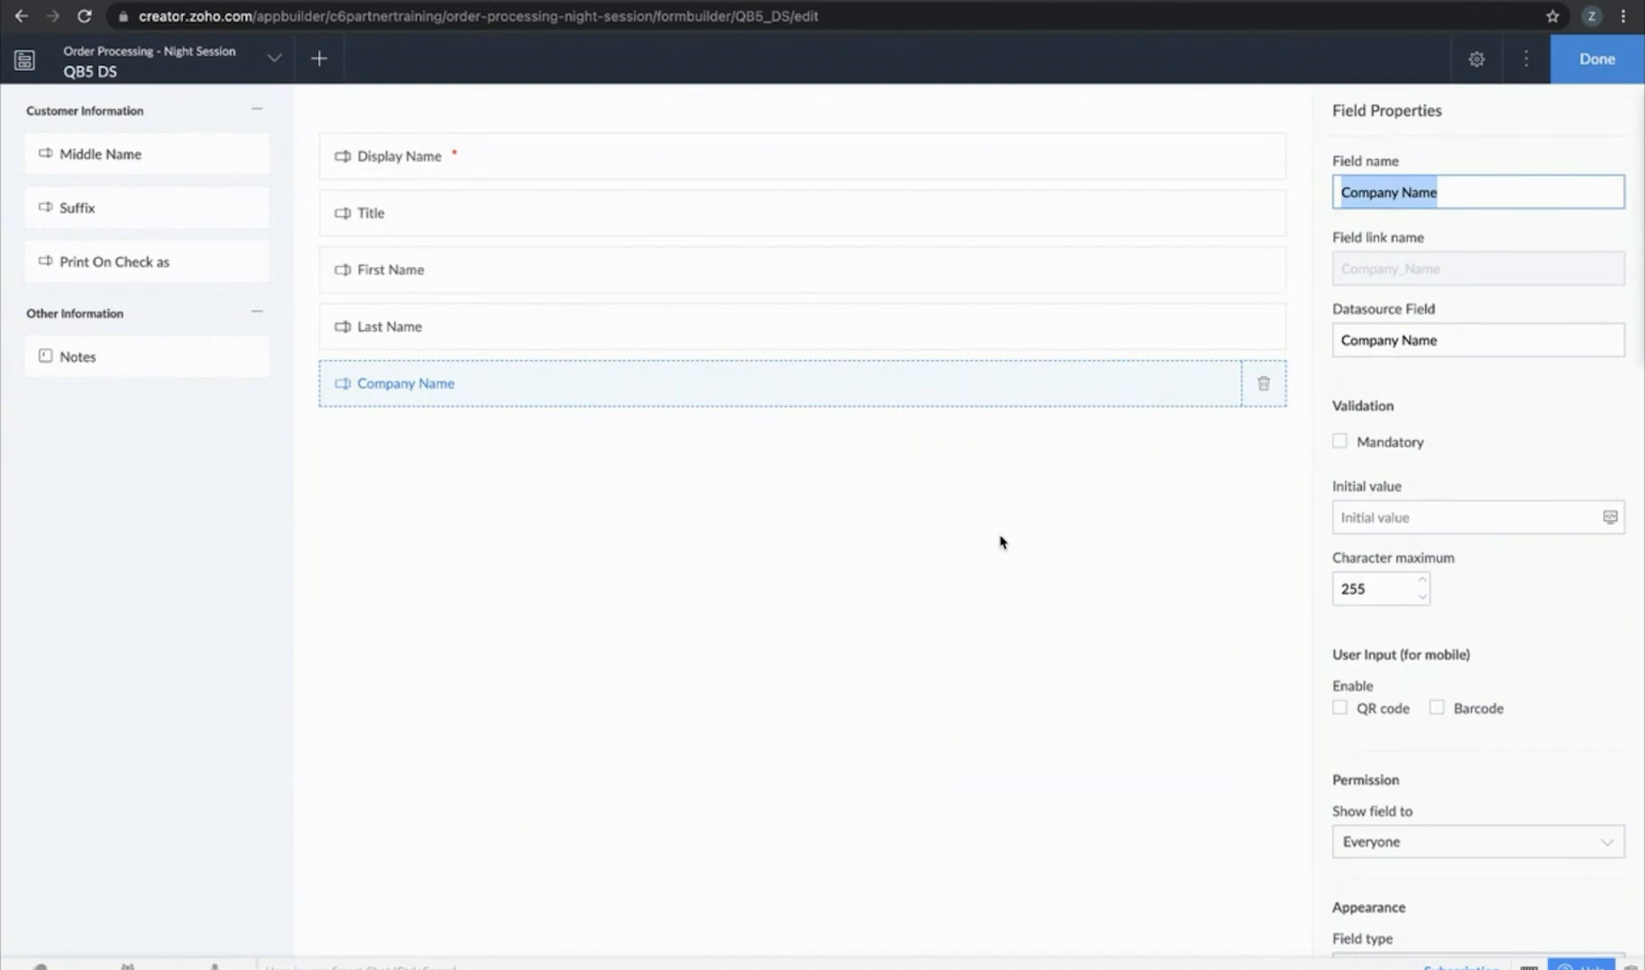
pyautogui.click(1628, 57)
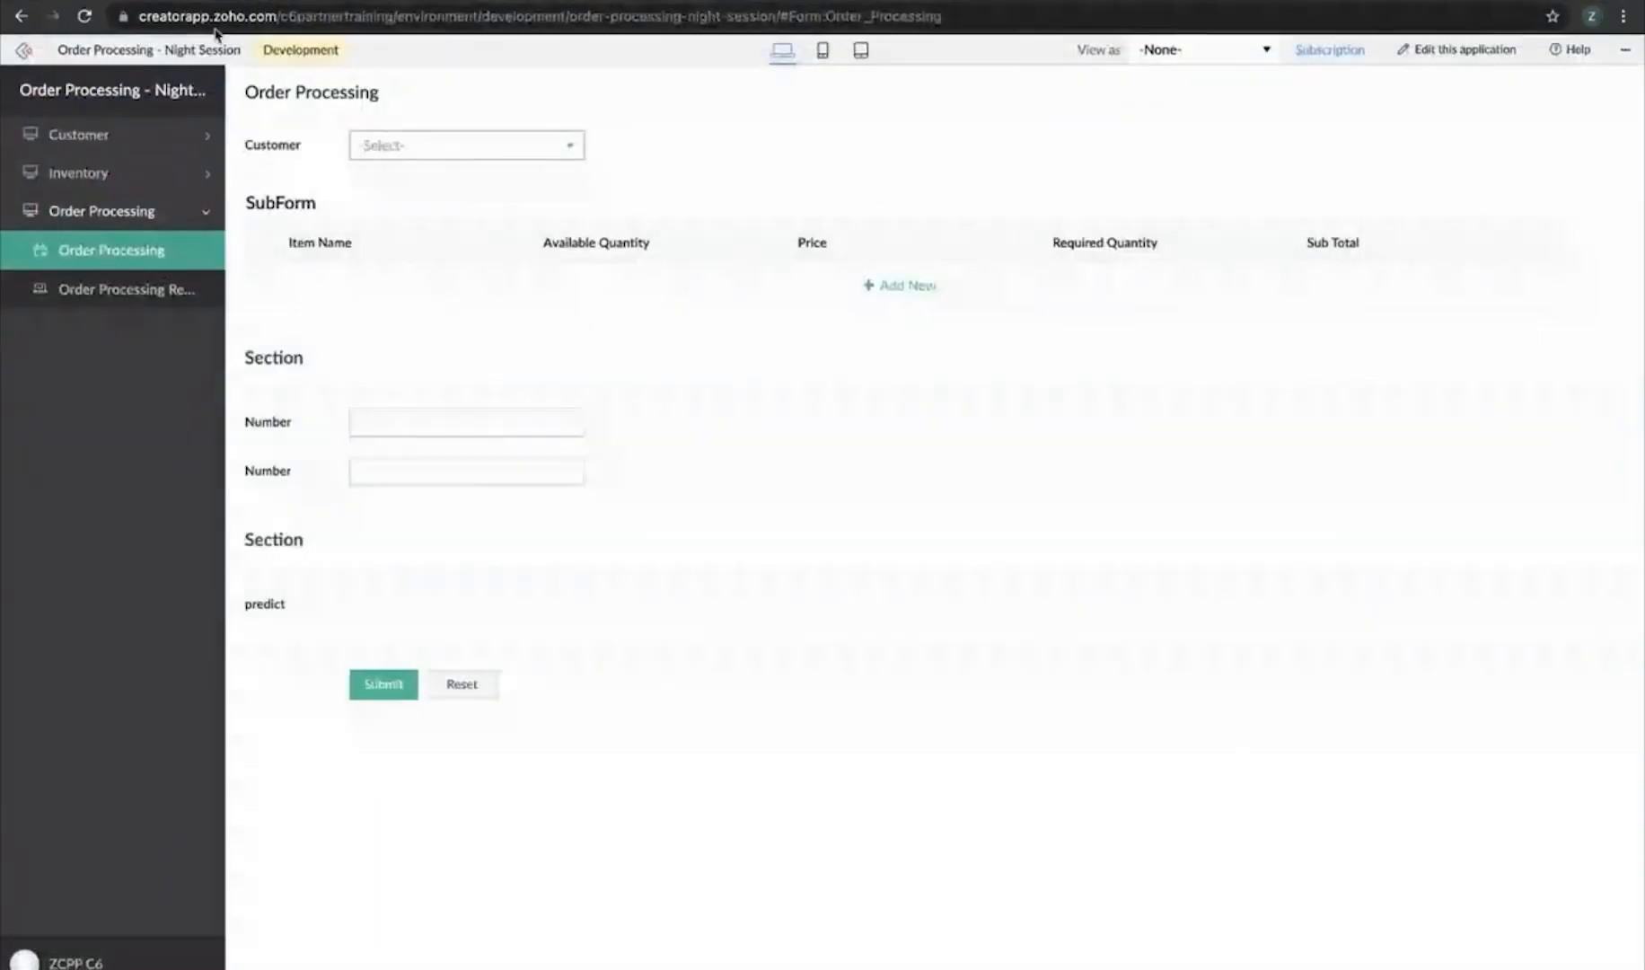
# Open the live QB5 DS form, check its report's four customers, and enter a new customer's display name
pyautogui.click(83, 16)
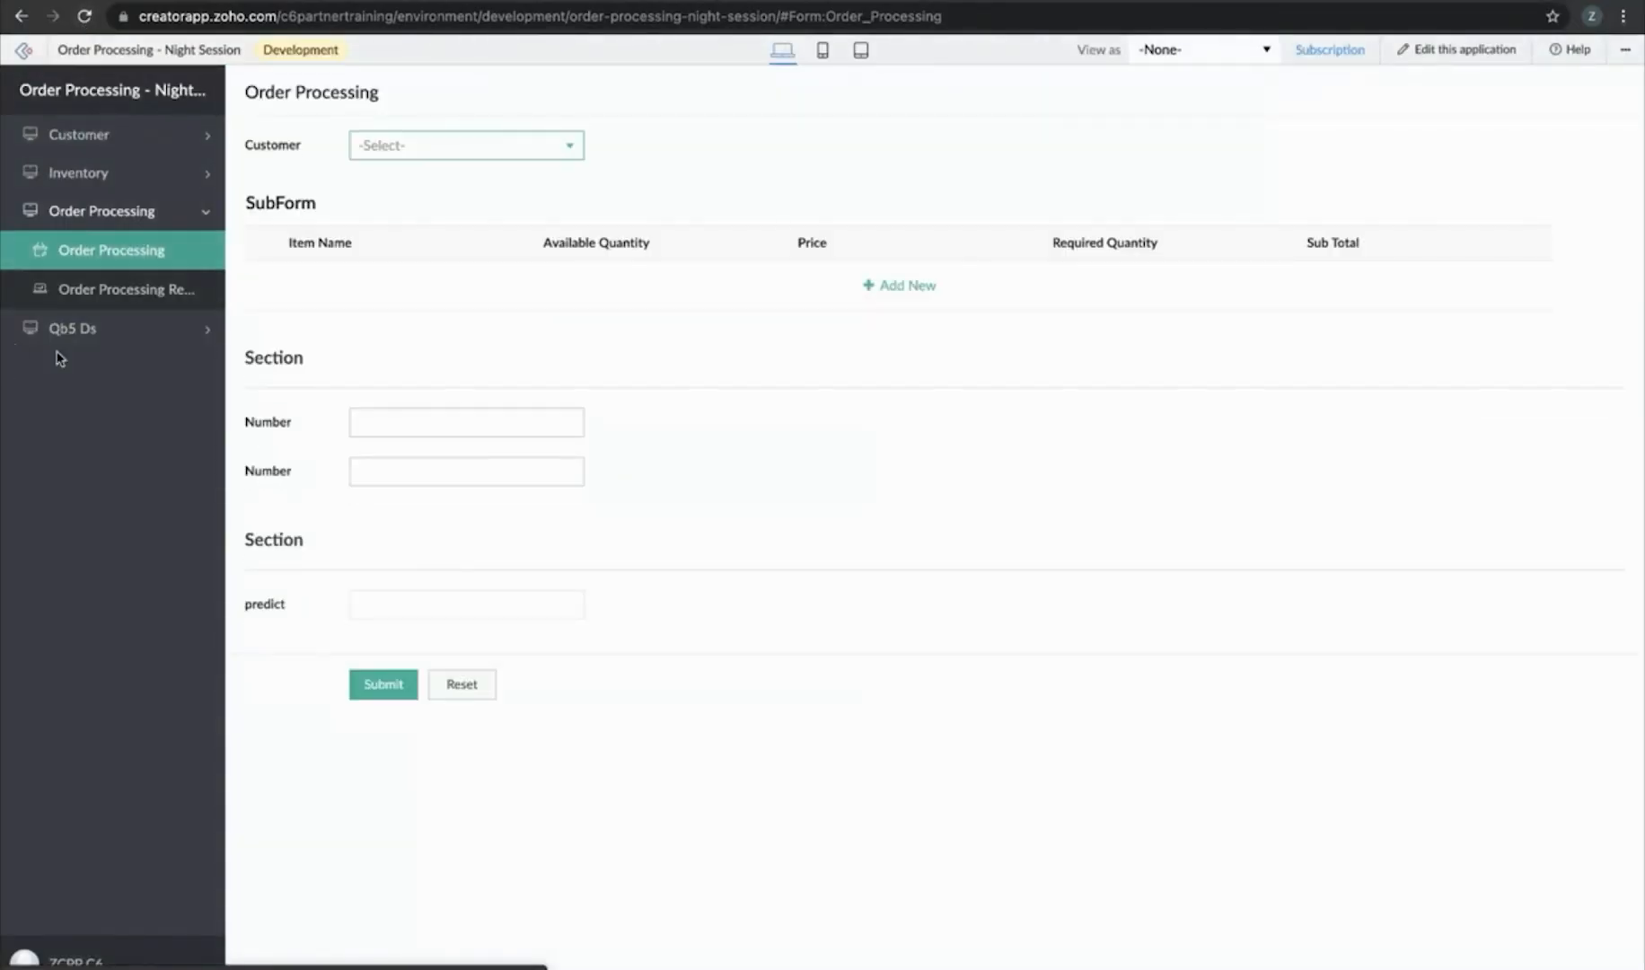
pyautogui.click(81, 332)
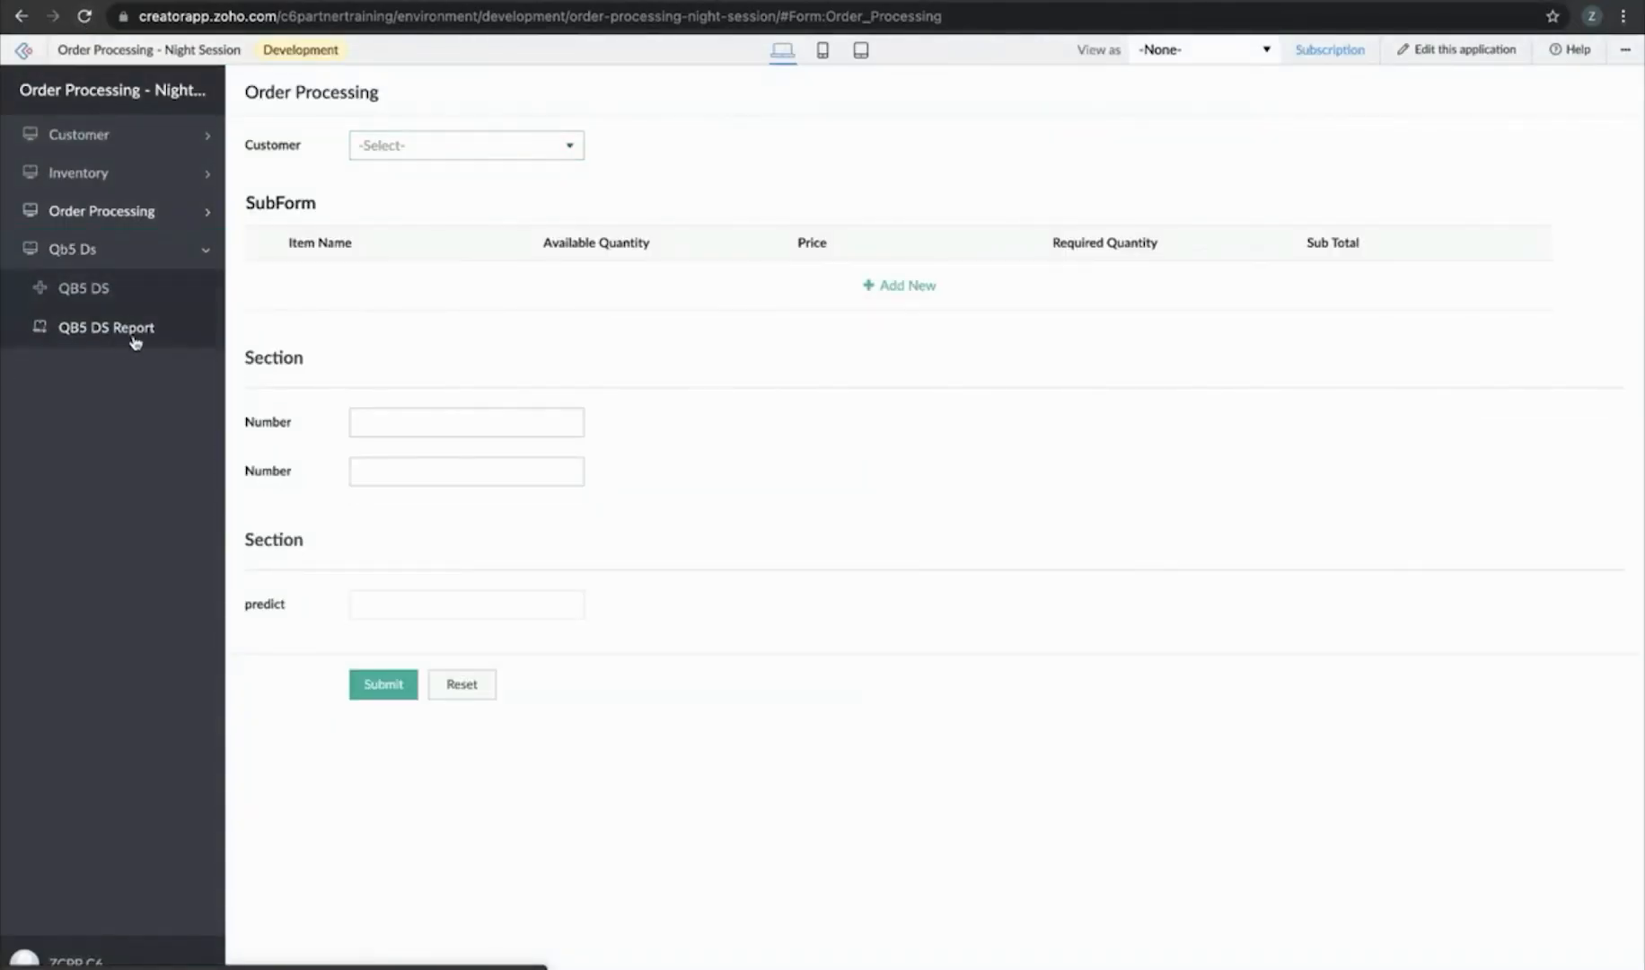
pyautogui.click(87, 294)
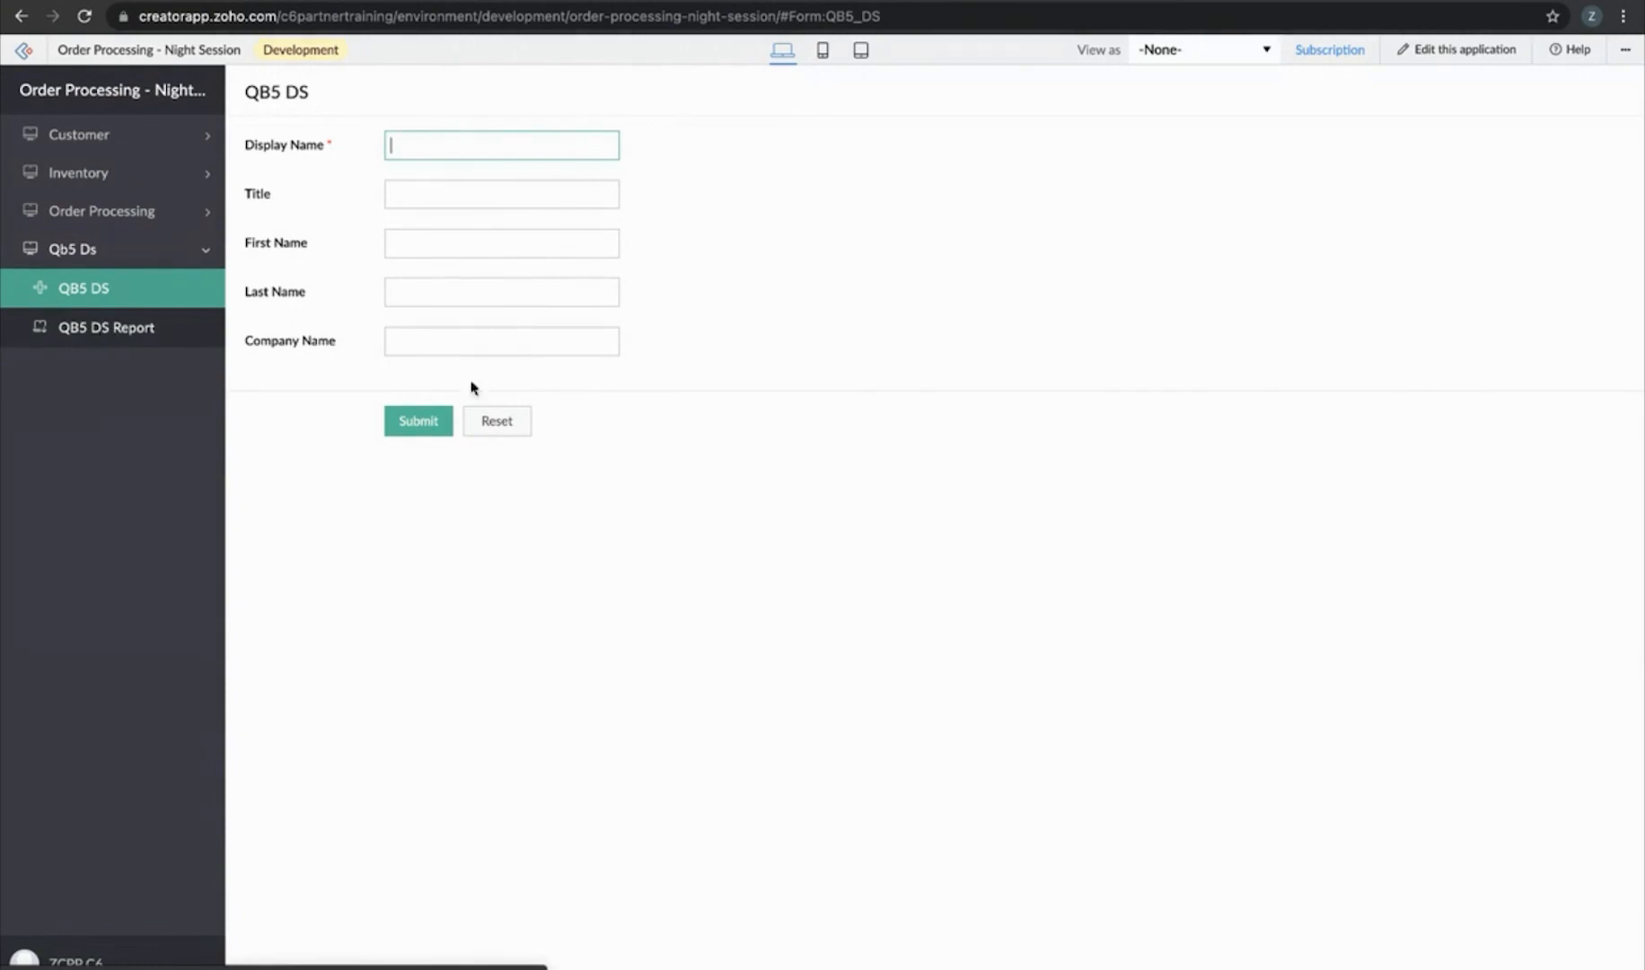
pyautogui.click(161, 305)
pyautogui.click(93, 336)
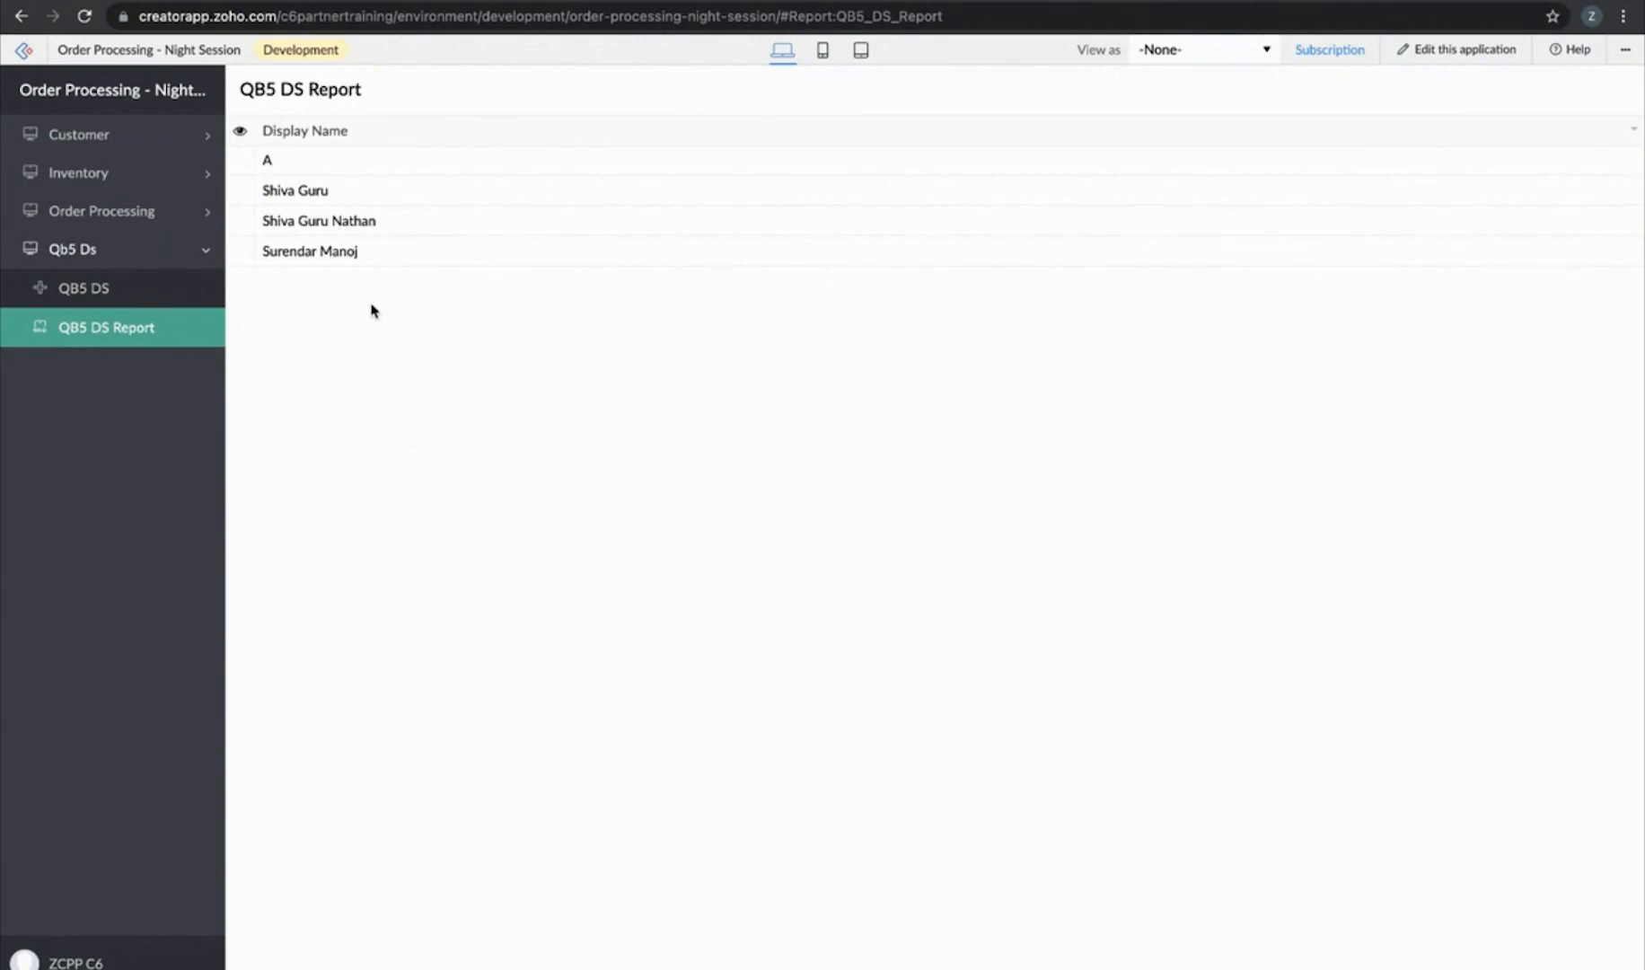
pyautogui.click(68, 291)
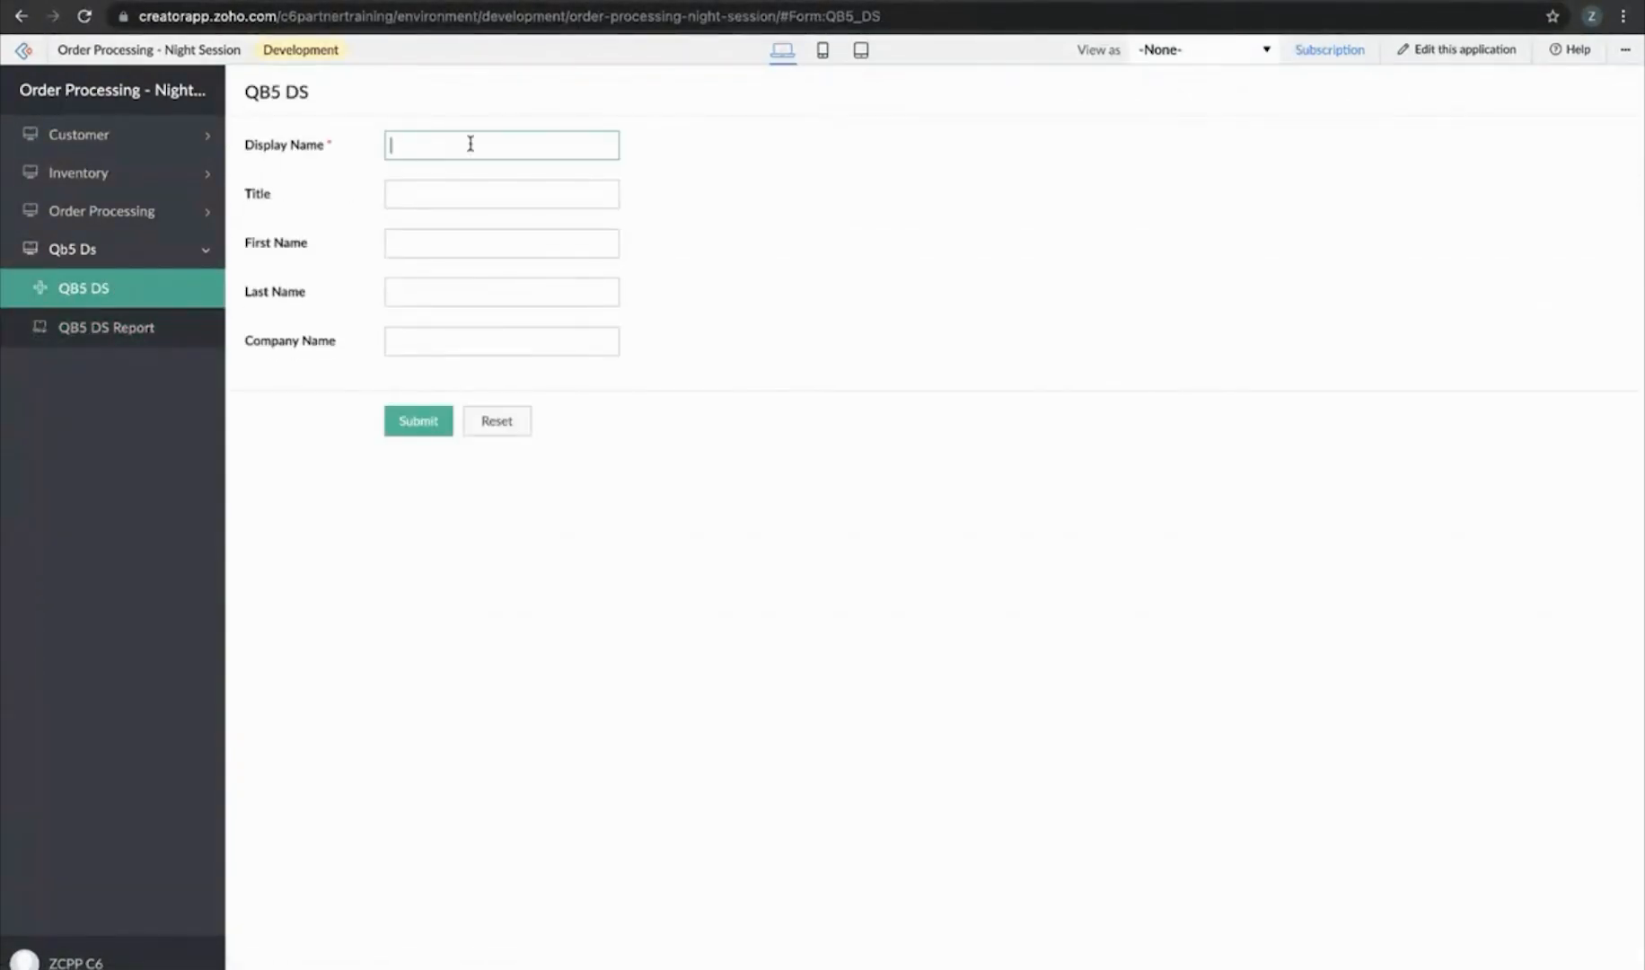
# Capitalise the surname's initial in Display Name, set the title to Mrs and enter the first name
pyautogui.click(427, 148)
pyautogui.press('BackSpace')
pyautogui.write('N')
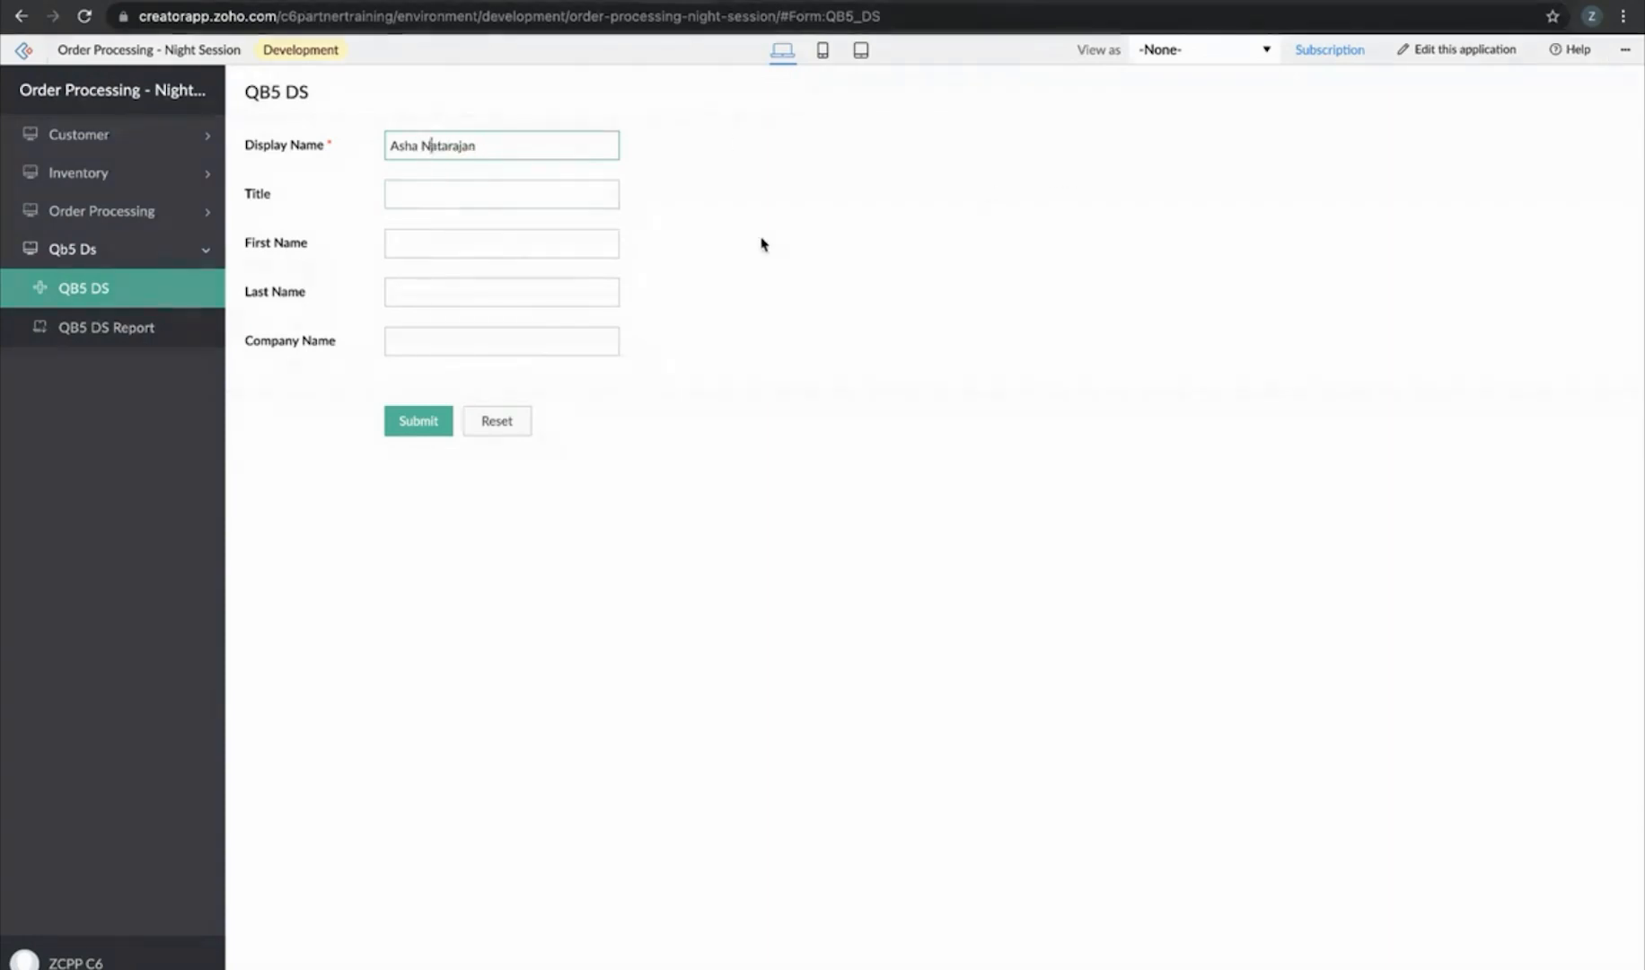
pyautogui.click(544, 196)
pyautogui.write('Mrs')
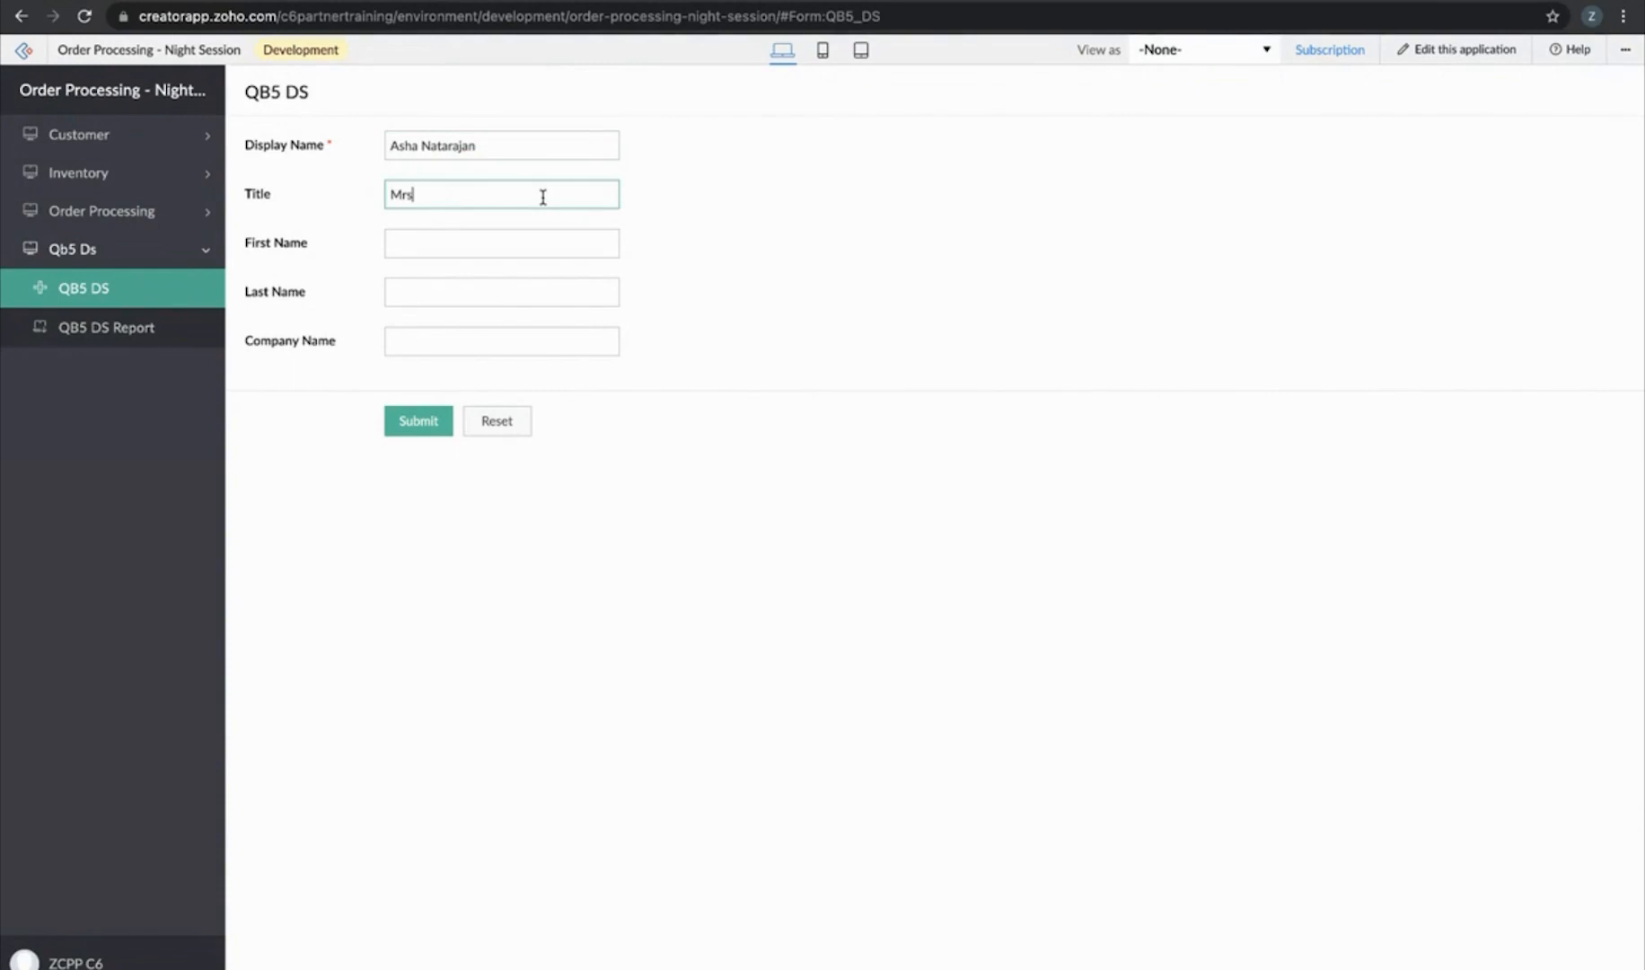
pyautogui.click(538, 235)
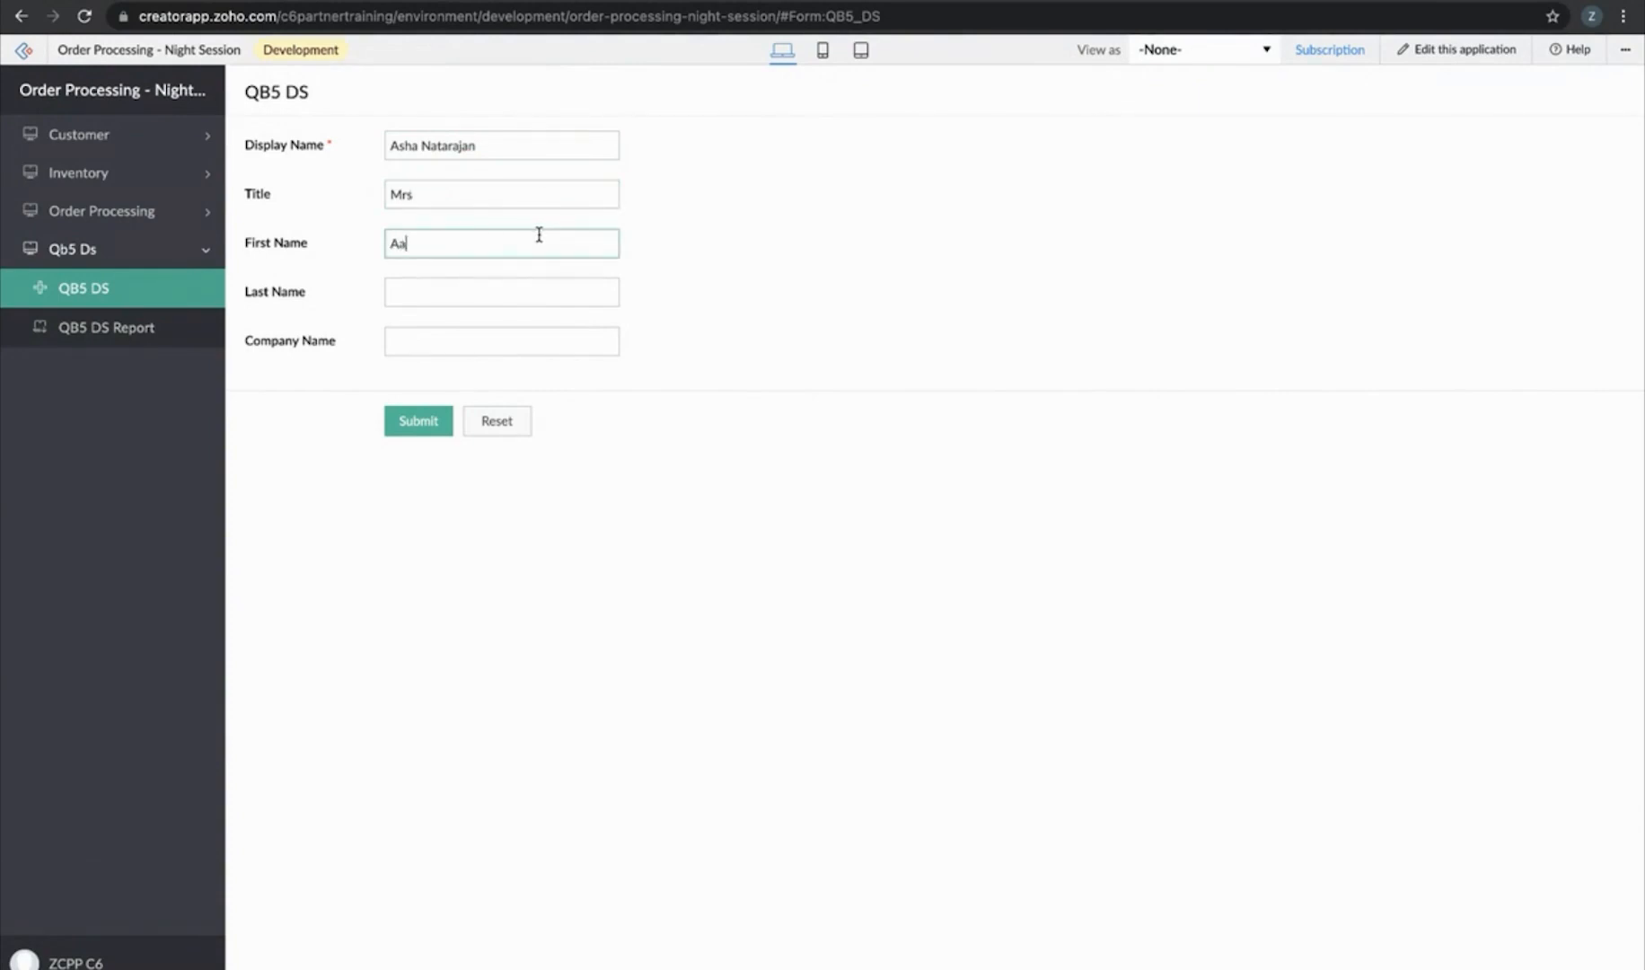
# Enter the last name and company Zoho, submit the customer, and open QB5 DS Report
pyautogui.click(475, 285)
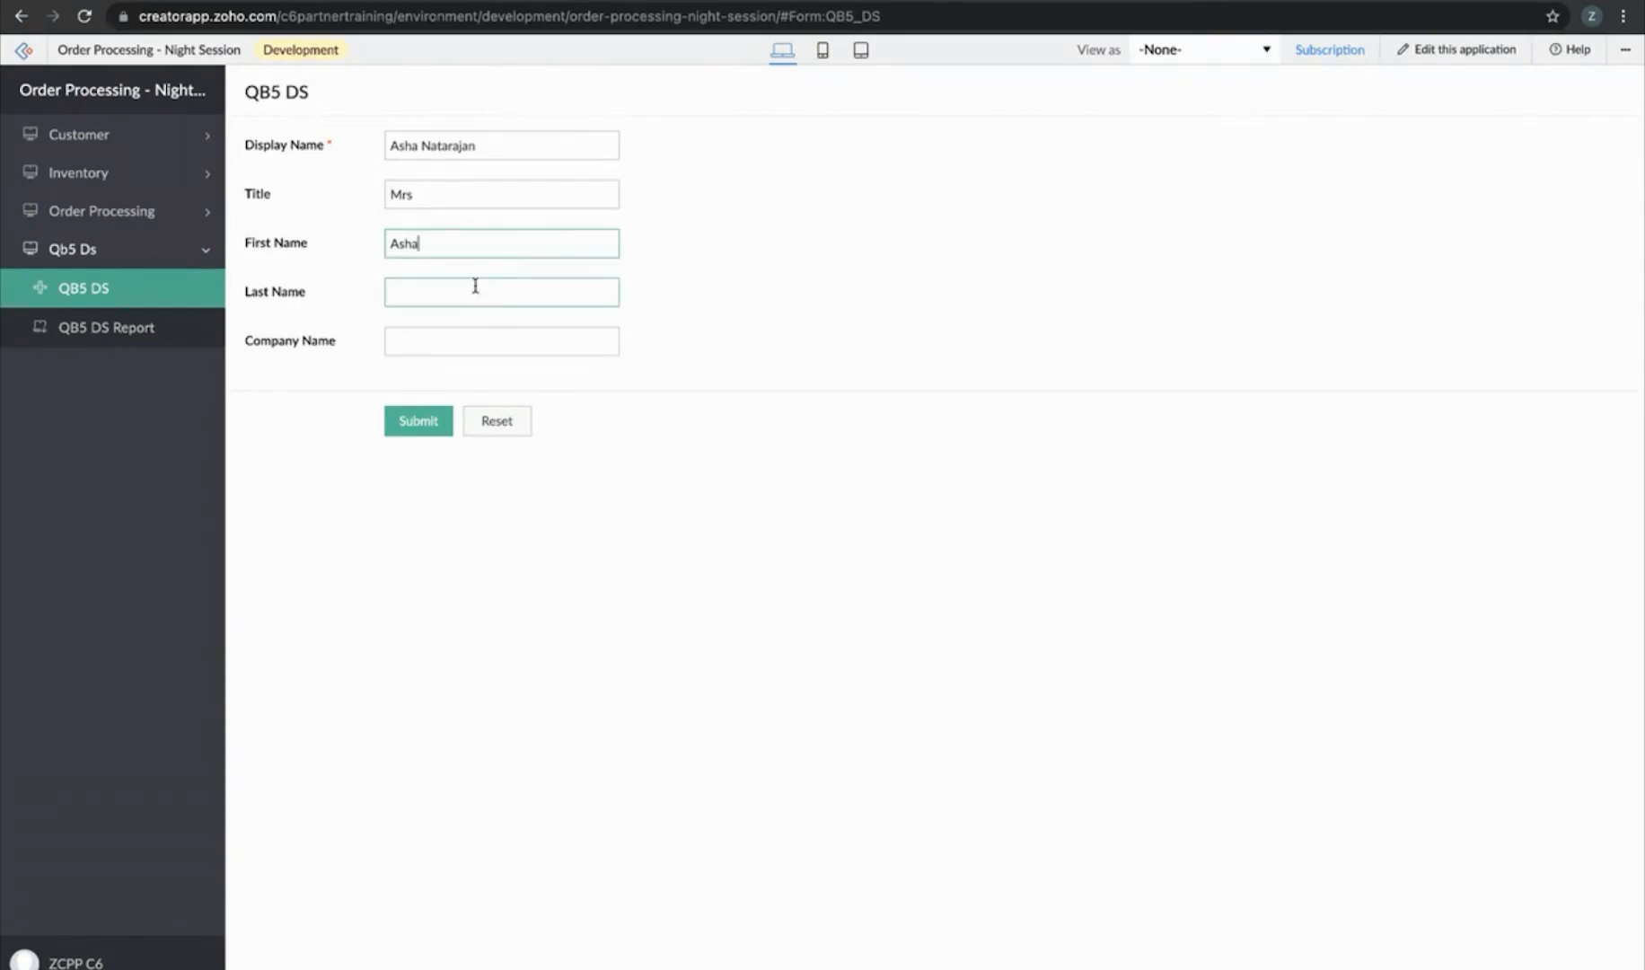
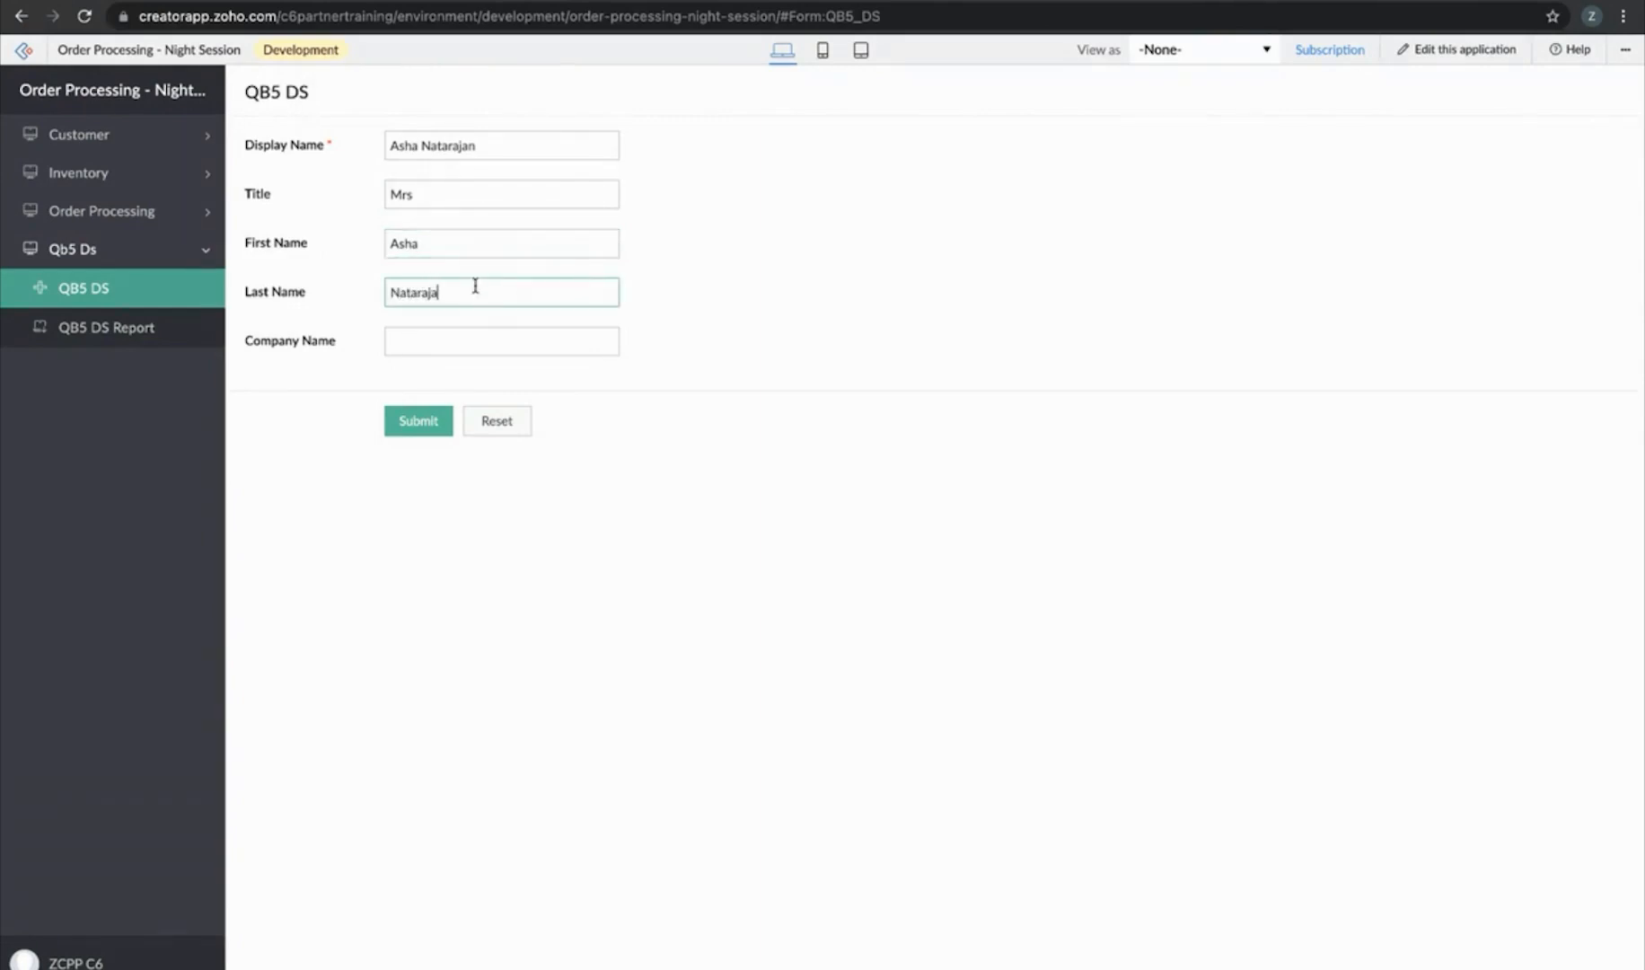
pyautogui.click(473, 332)
pyautogui.write('Zoho')
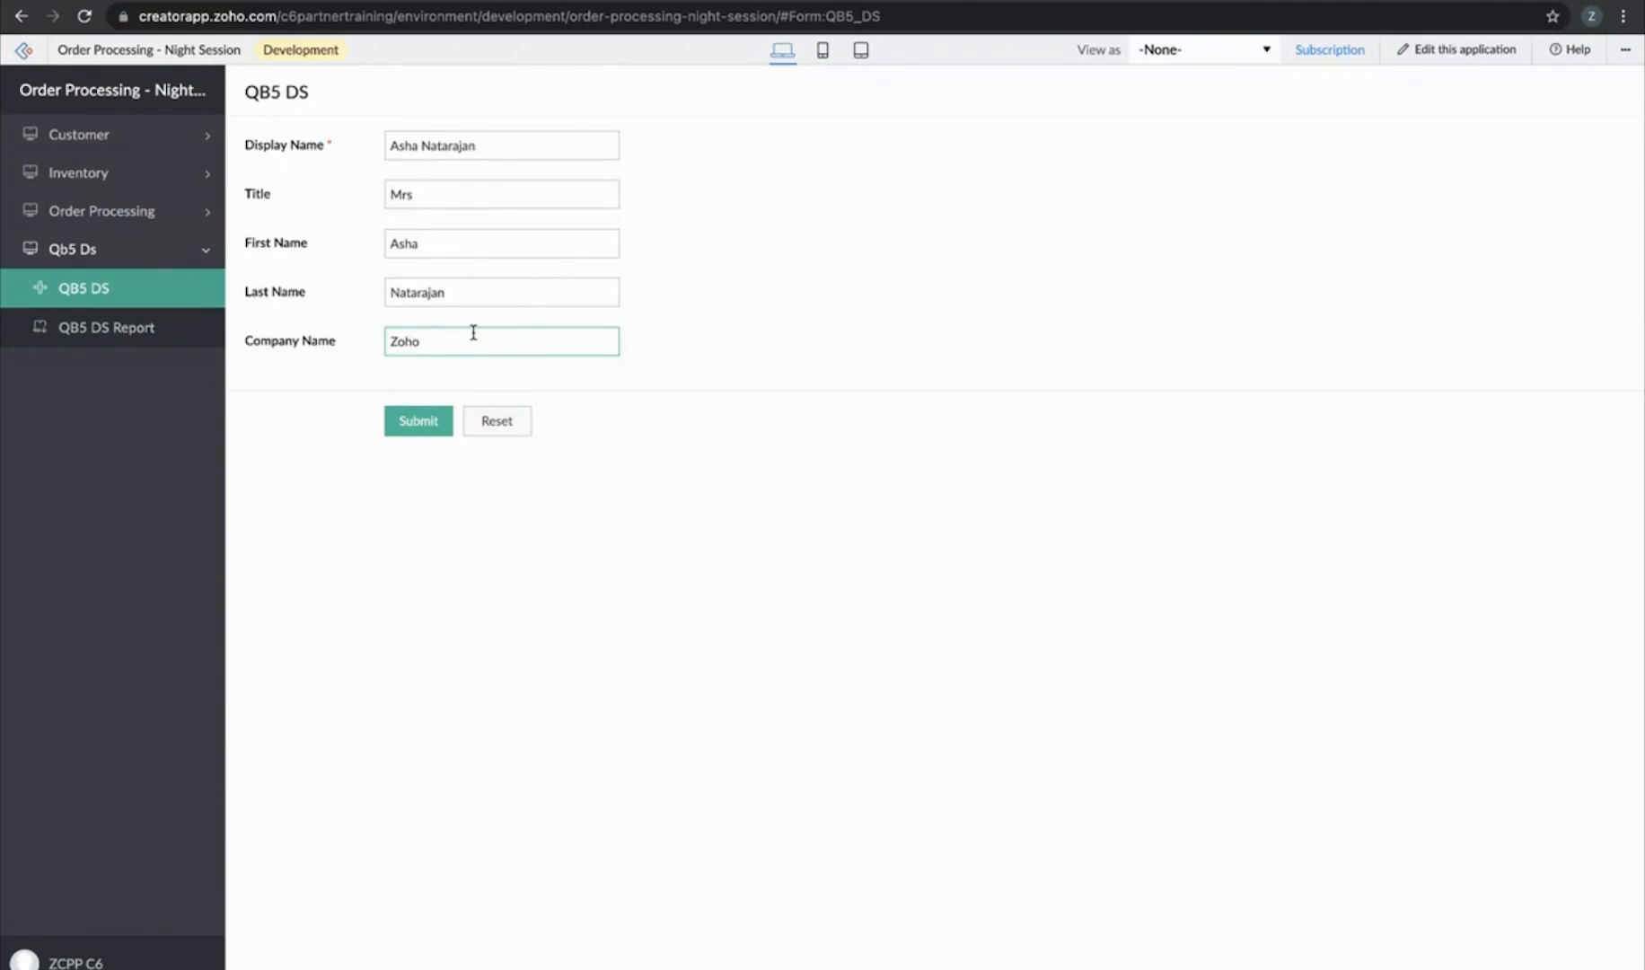
pyautogui.click(421, 416)
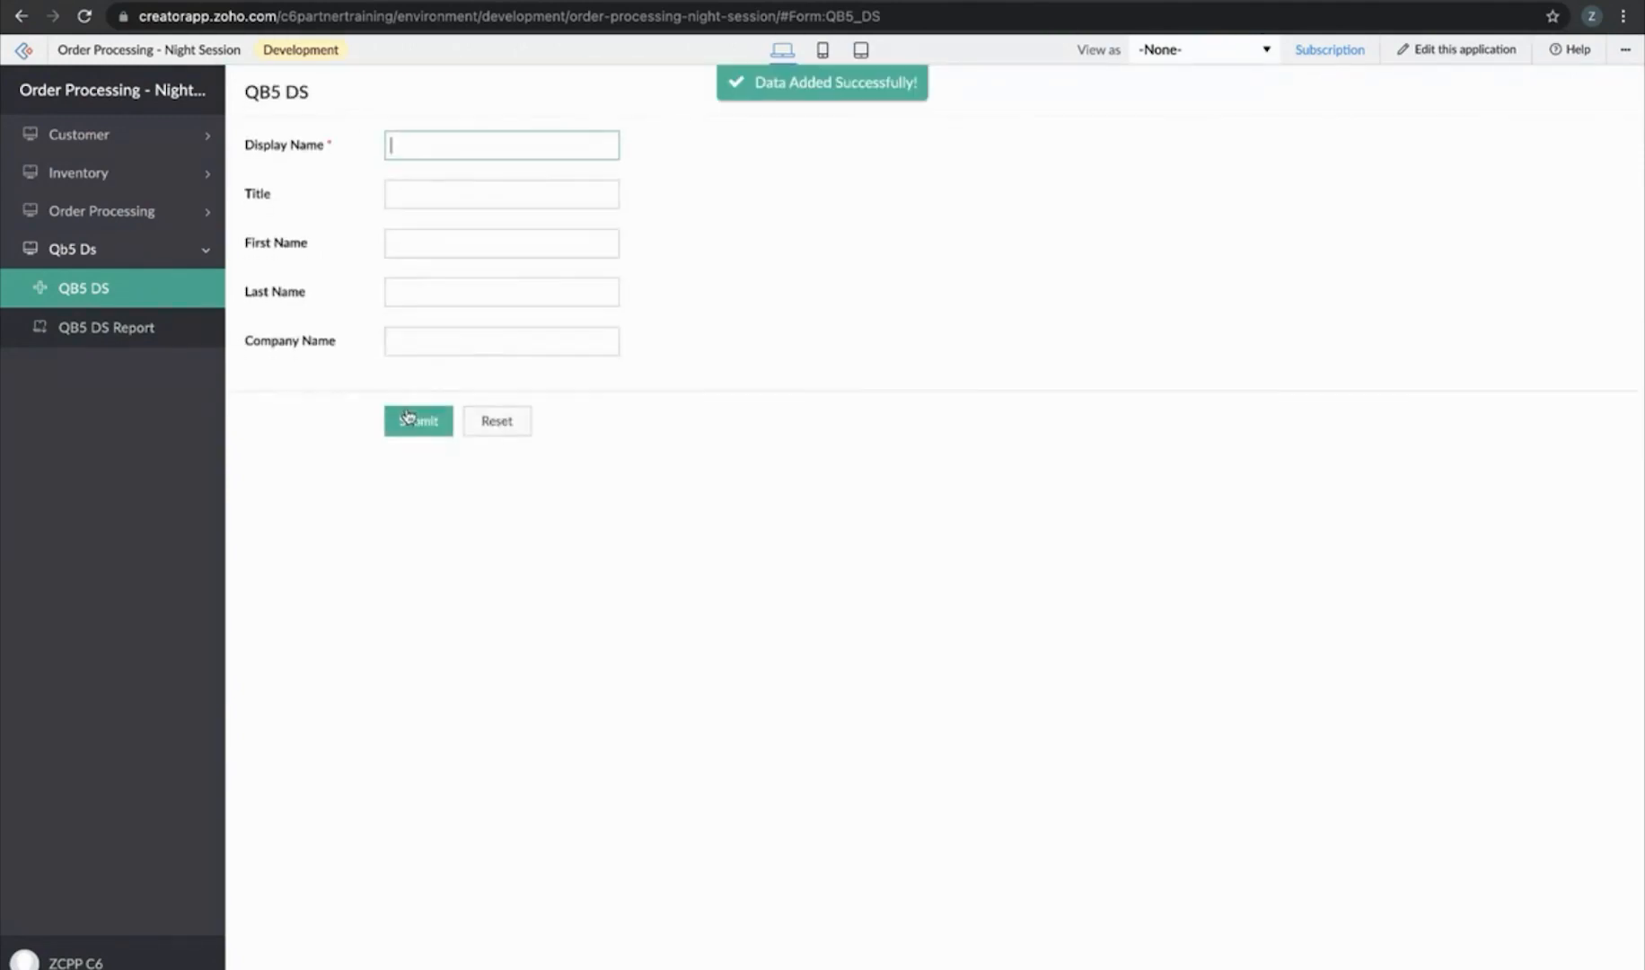
pyautogui.click(99, 345)
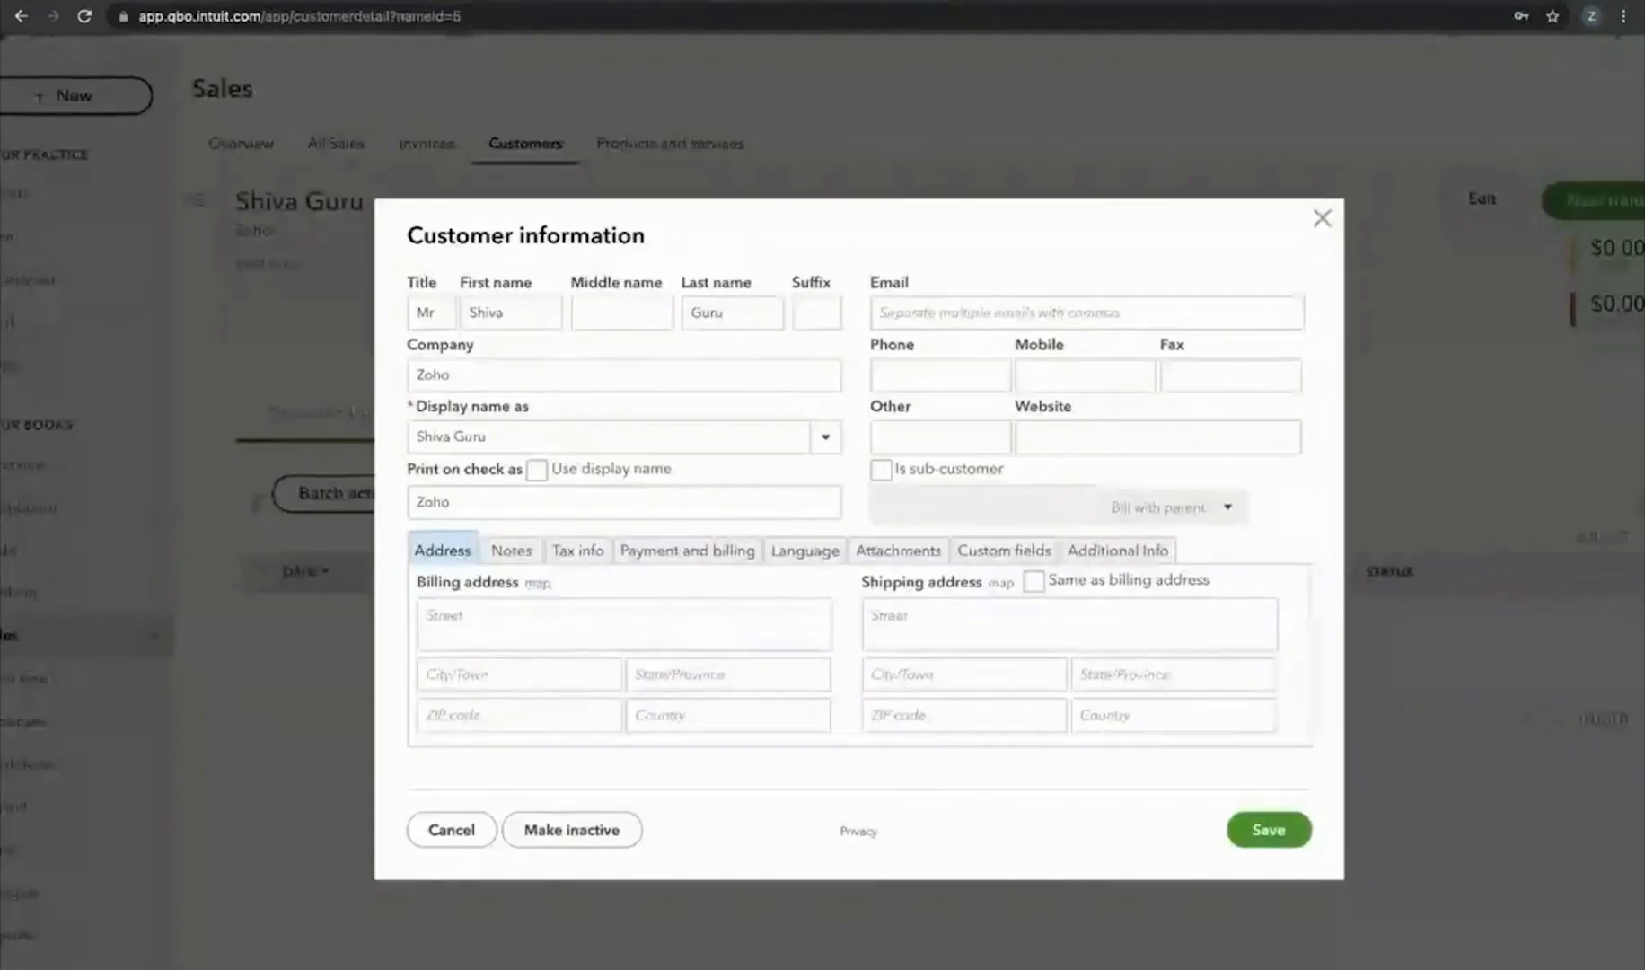
# Close the customer dialog, then review another synced customer's details from the Customers list
pyautogui.click(1323, 220)
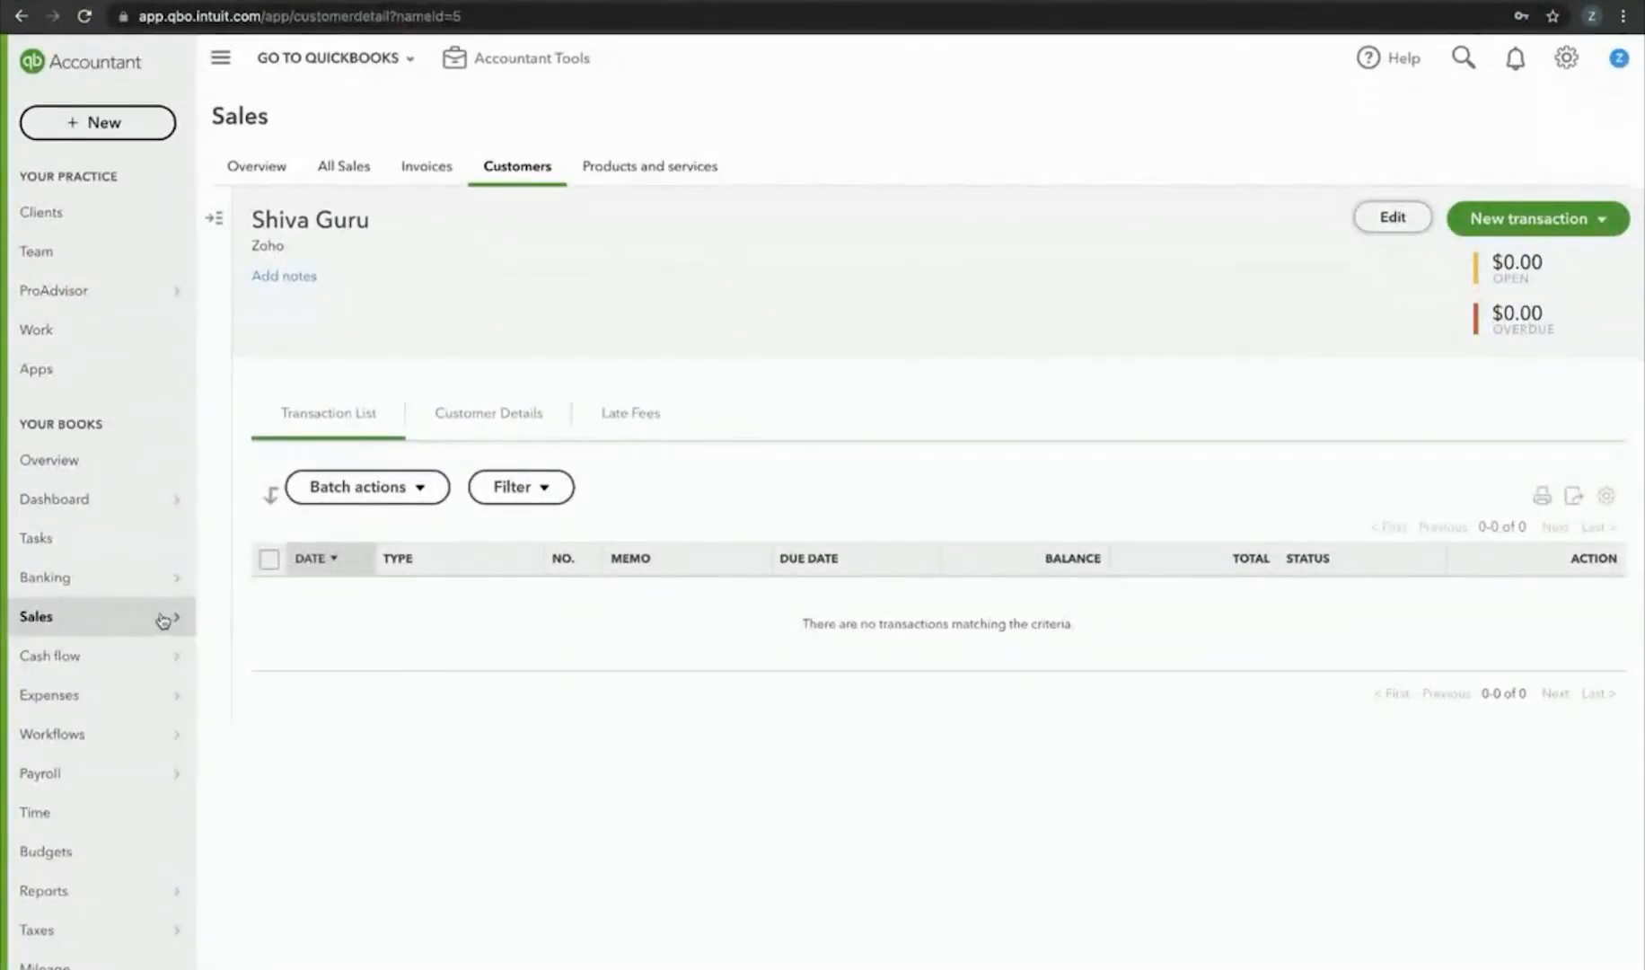
pyautogui.moveTo(173, 617)
pyautogui.click(246, 734)
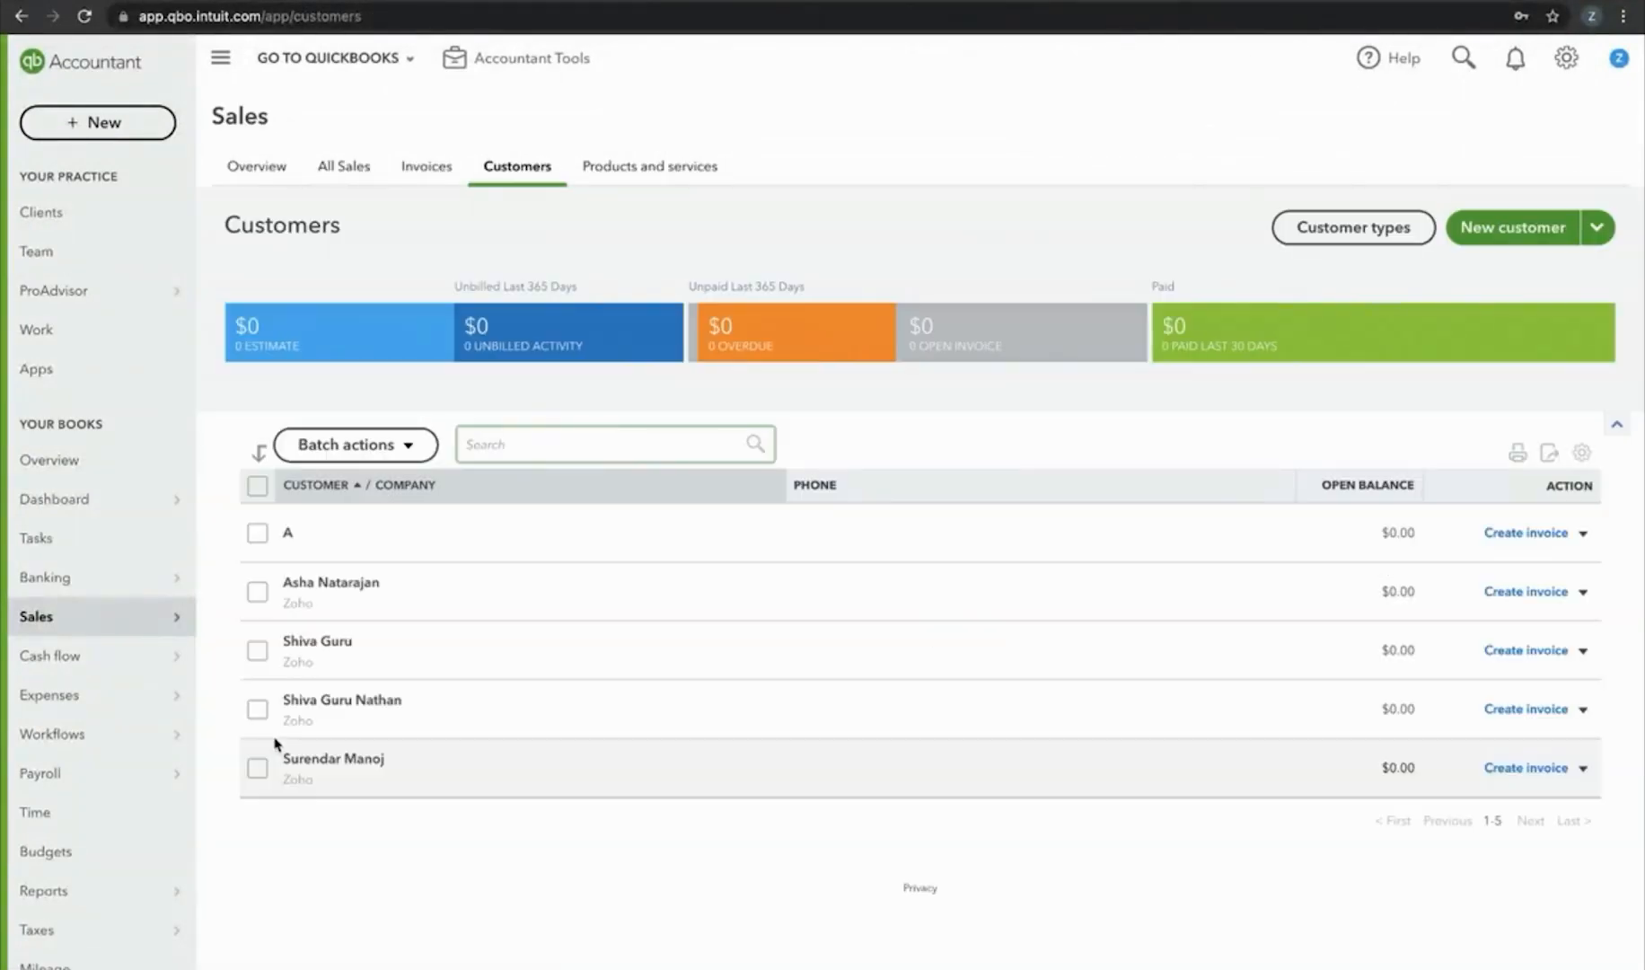
pyautogui.click(359, 584)
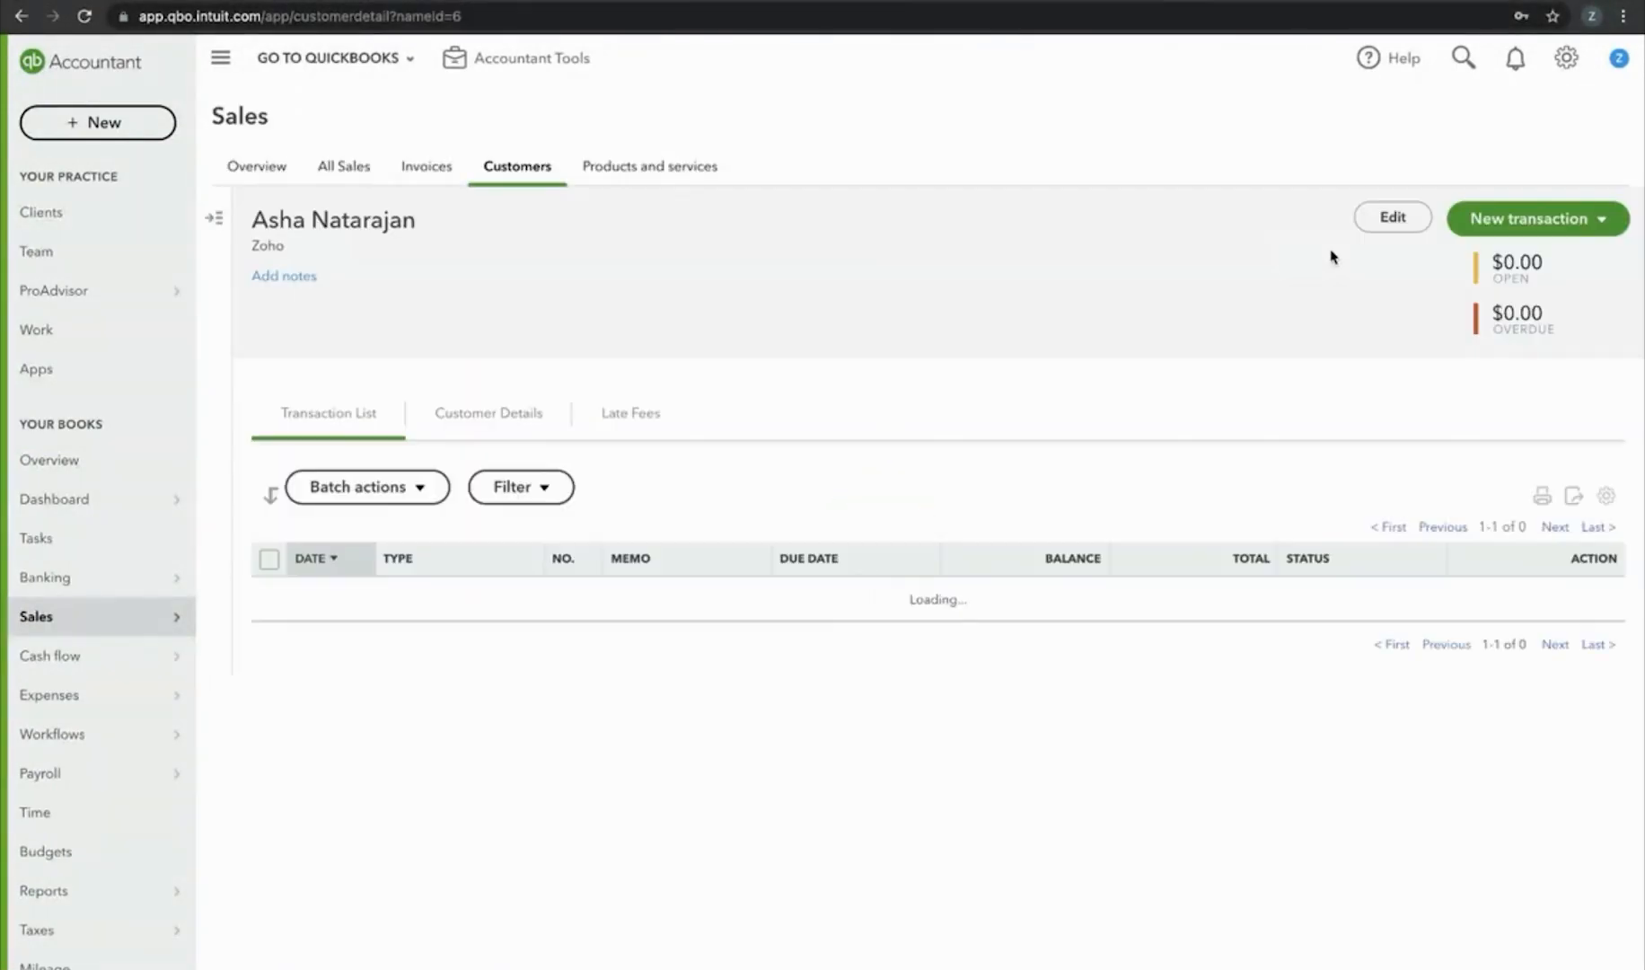
pyautogui.click(1394, 215)
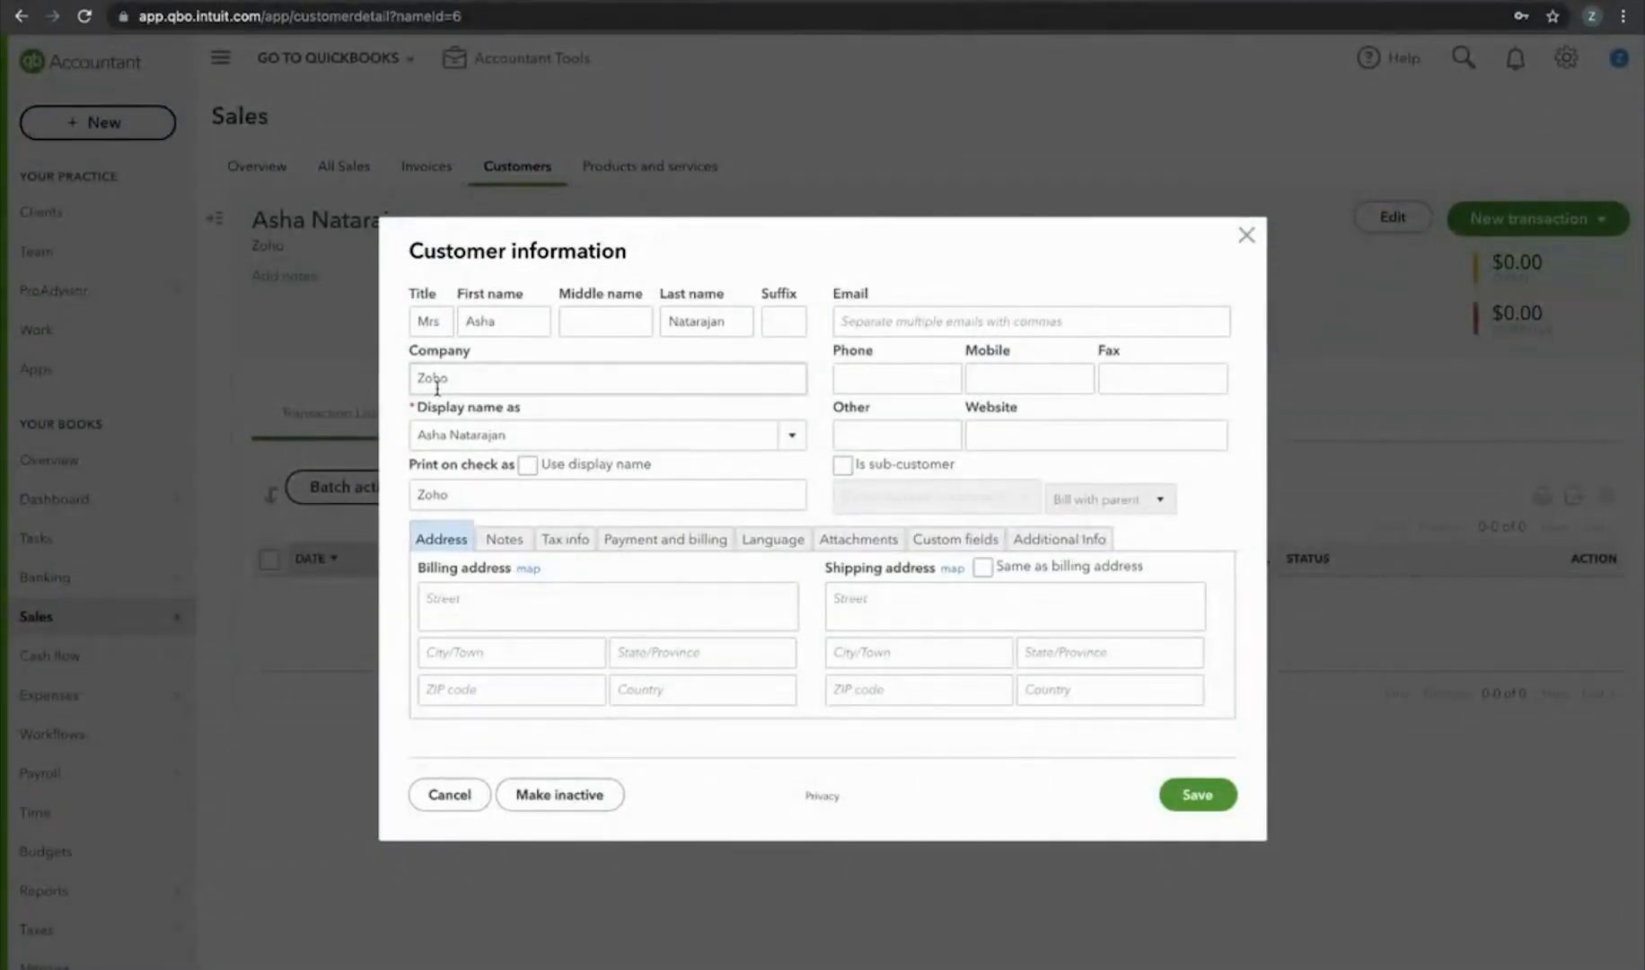
pyautogui.click(1244, 236)
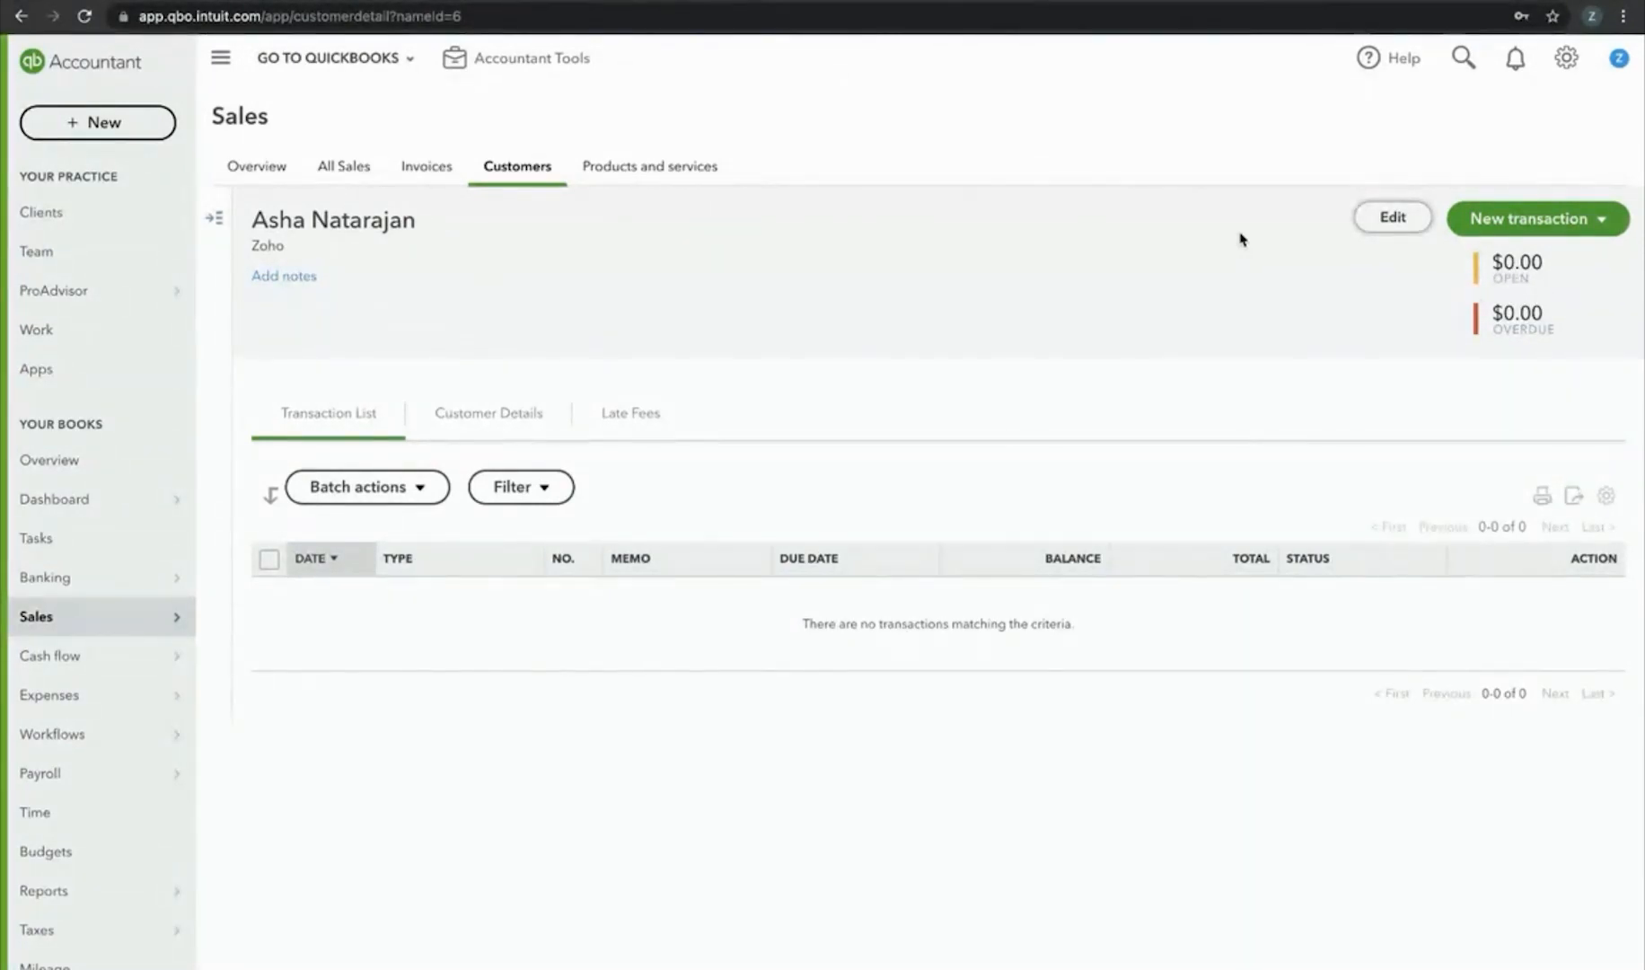
# From the Design view, create a blank form from scratch named 'integ'
pyautogui.click(431, 2)
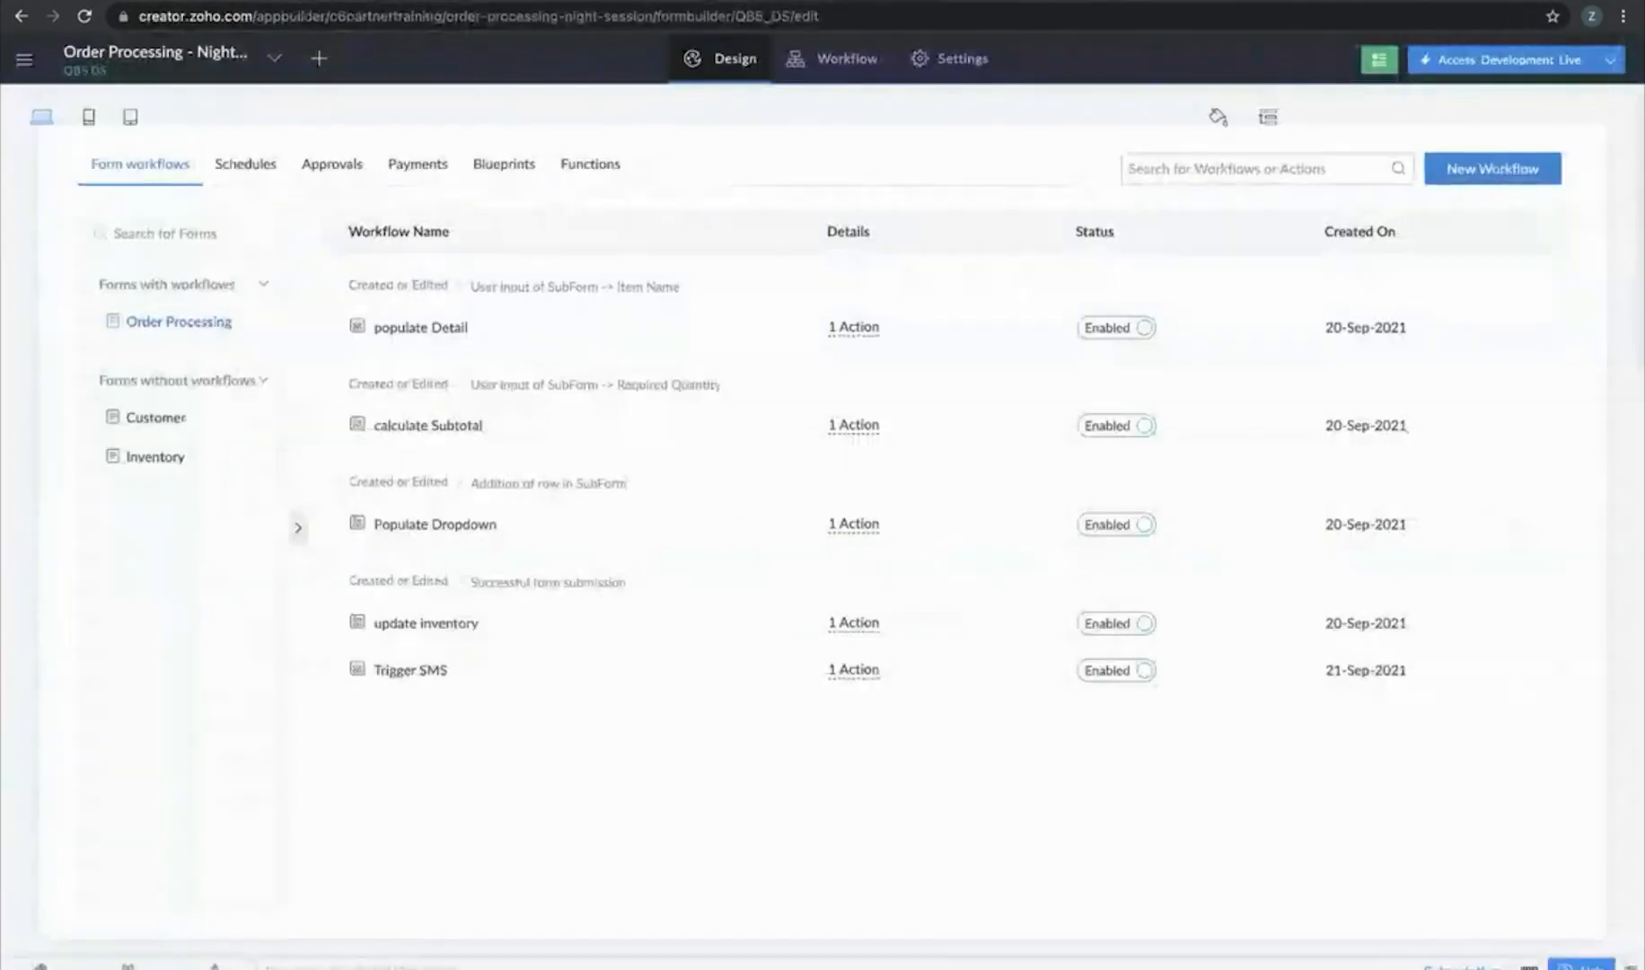
pyautogui.click(738, 65)
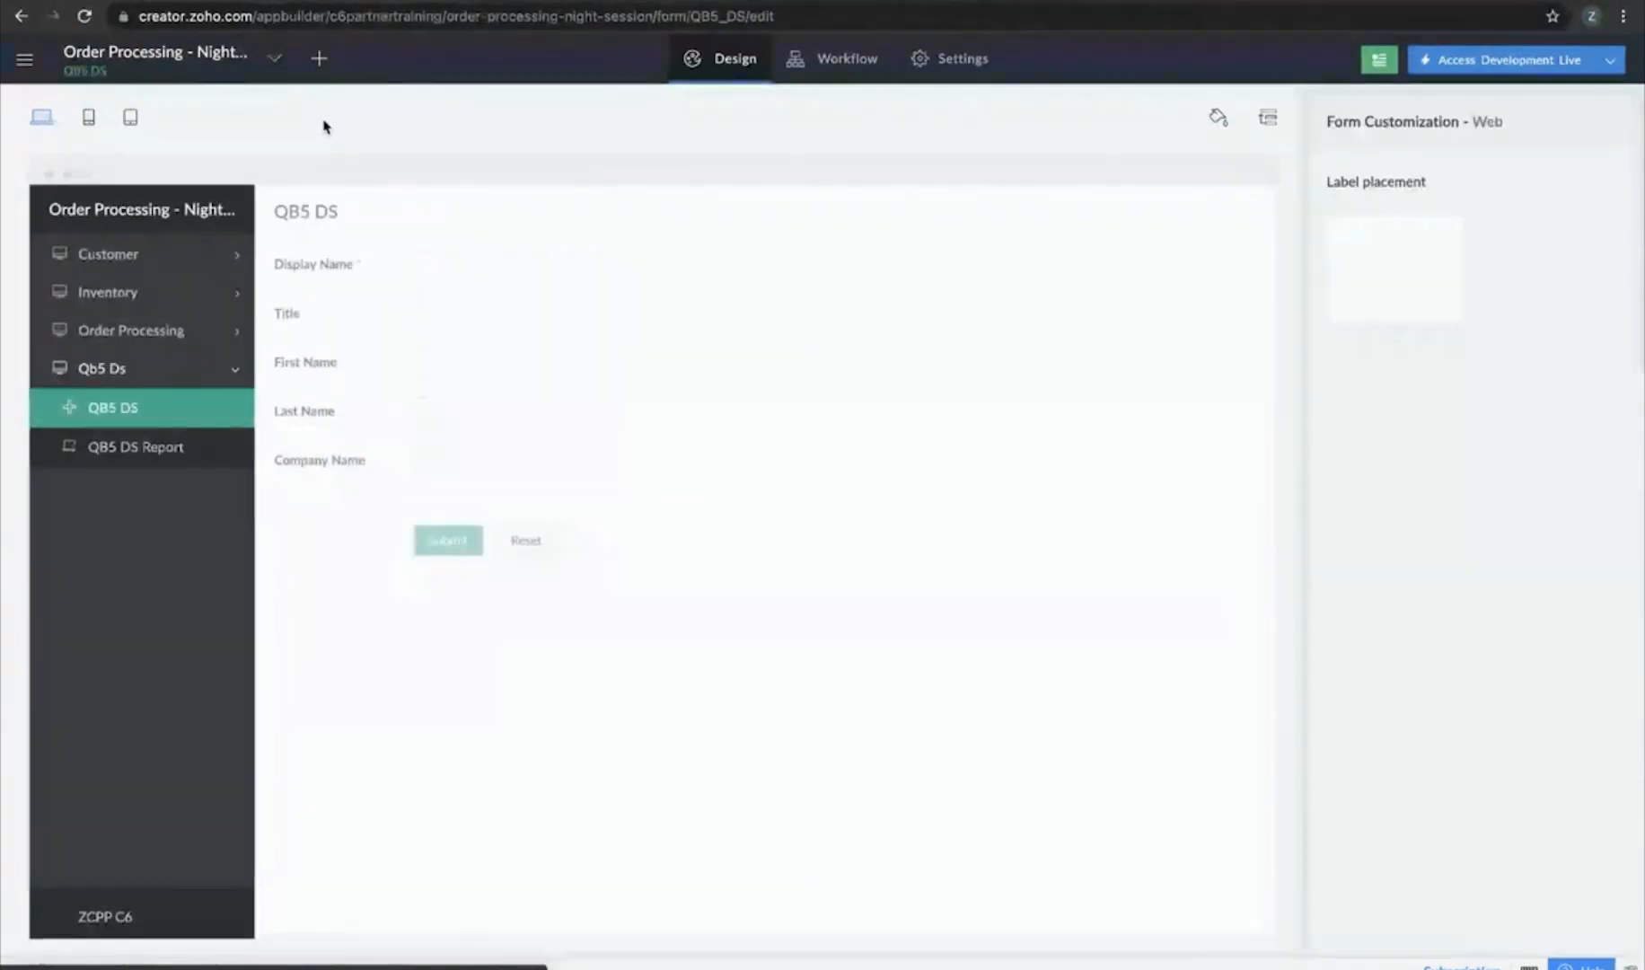
pyautogui.click(319, 61)
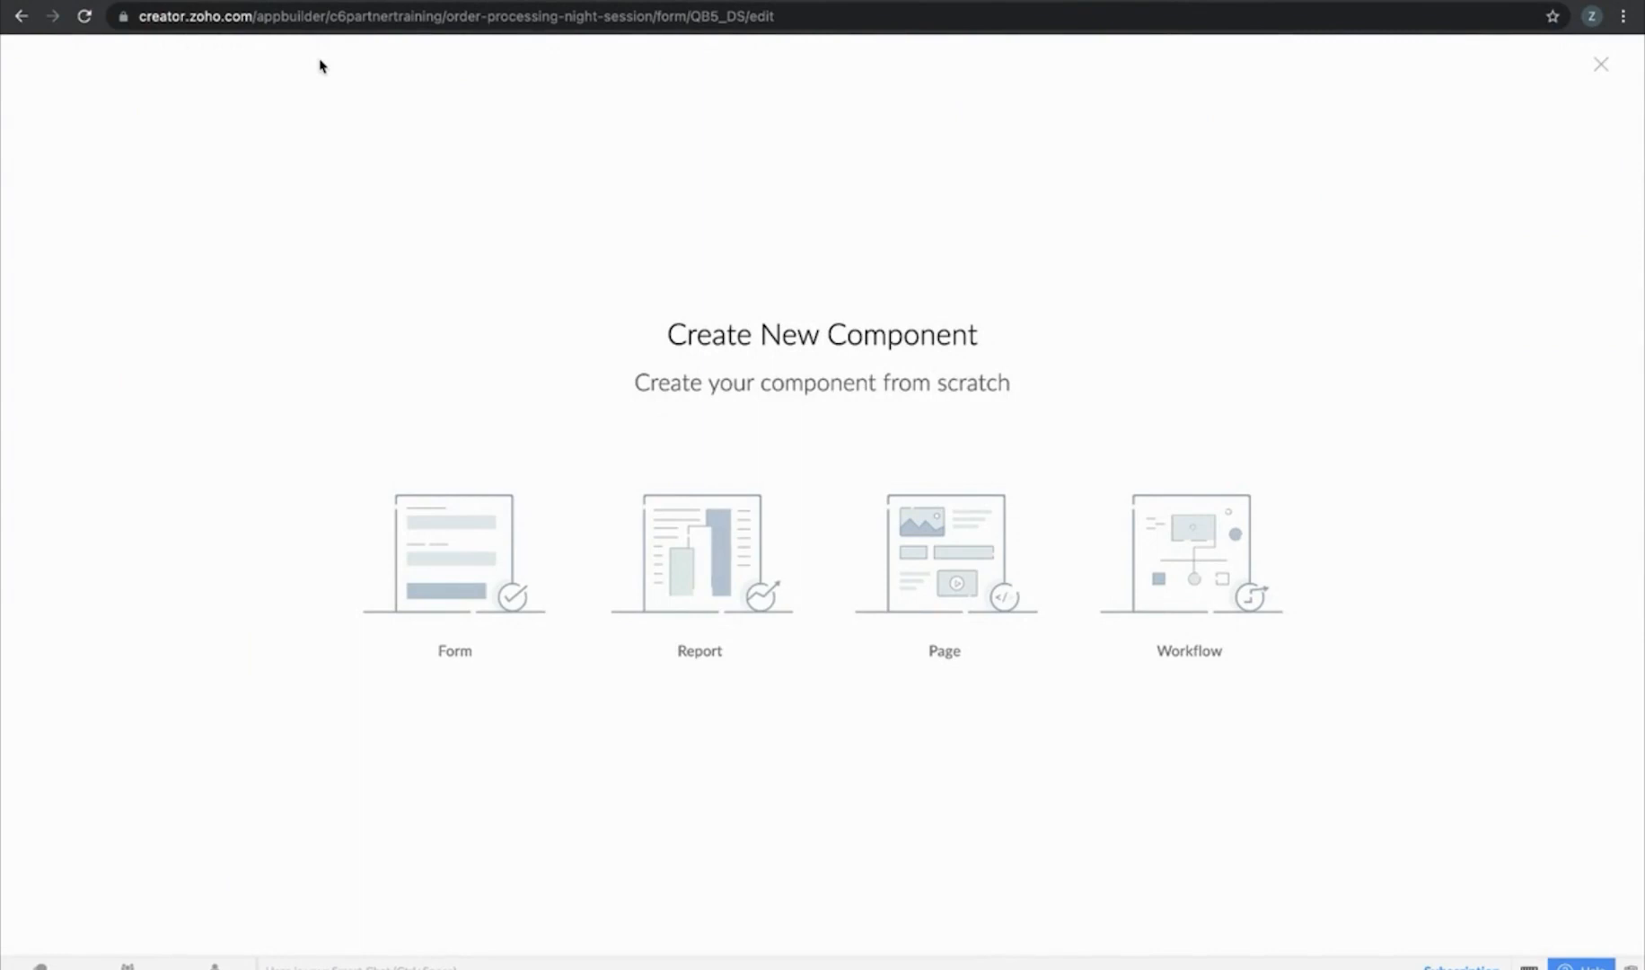
pyautogui.click(454, 561)
pyautogui.click(745, 258)
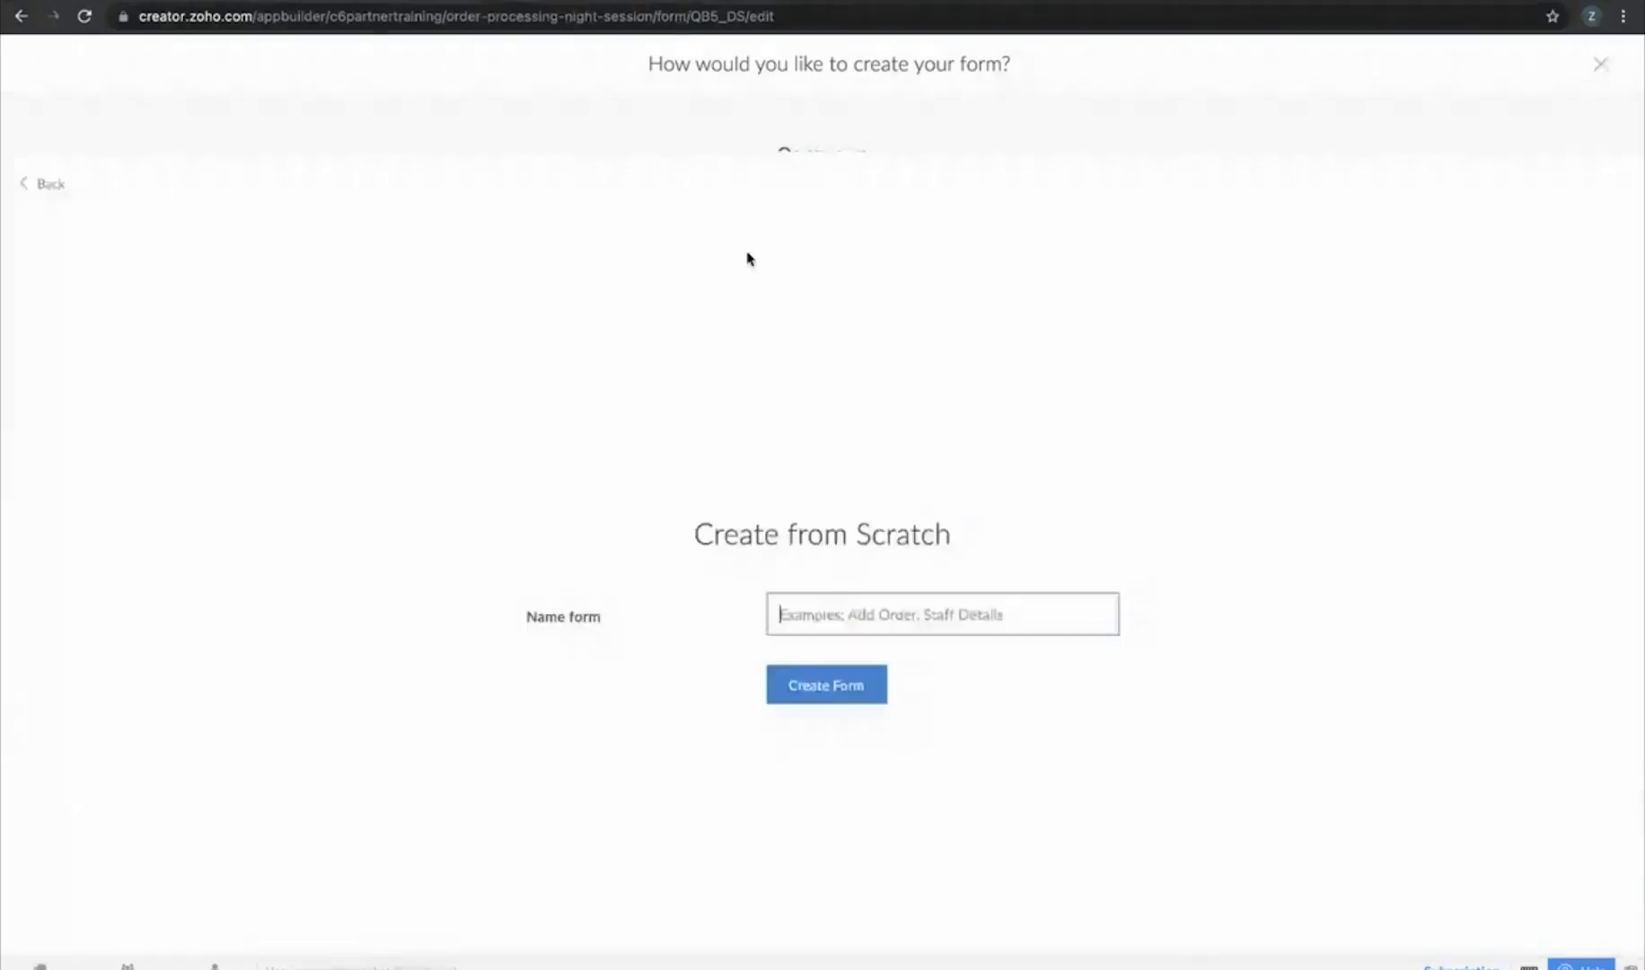
pyautogui.click(860, 496)
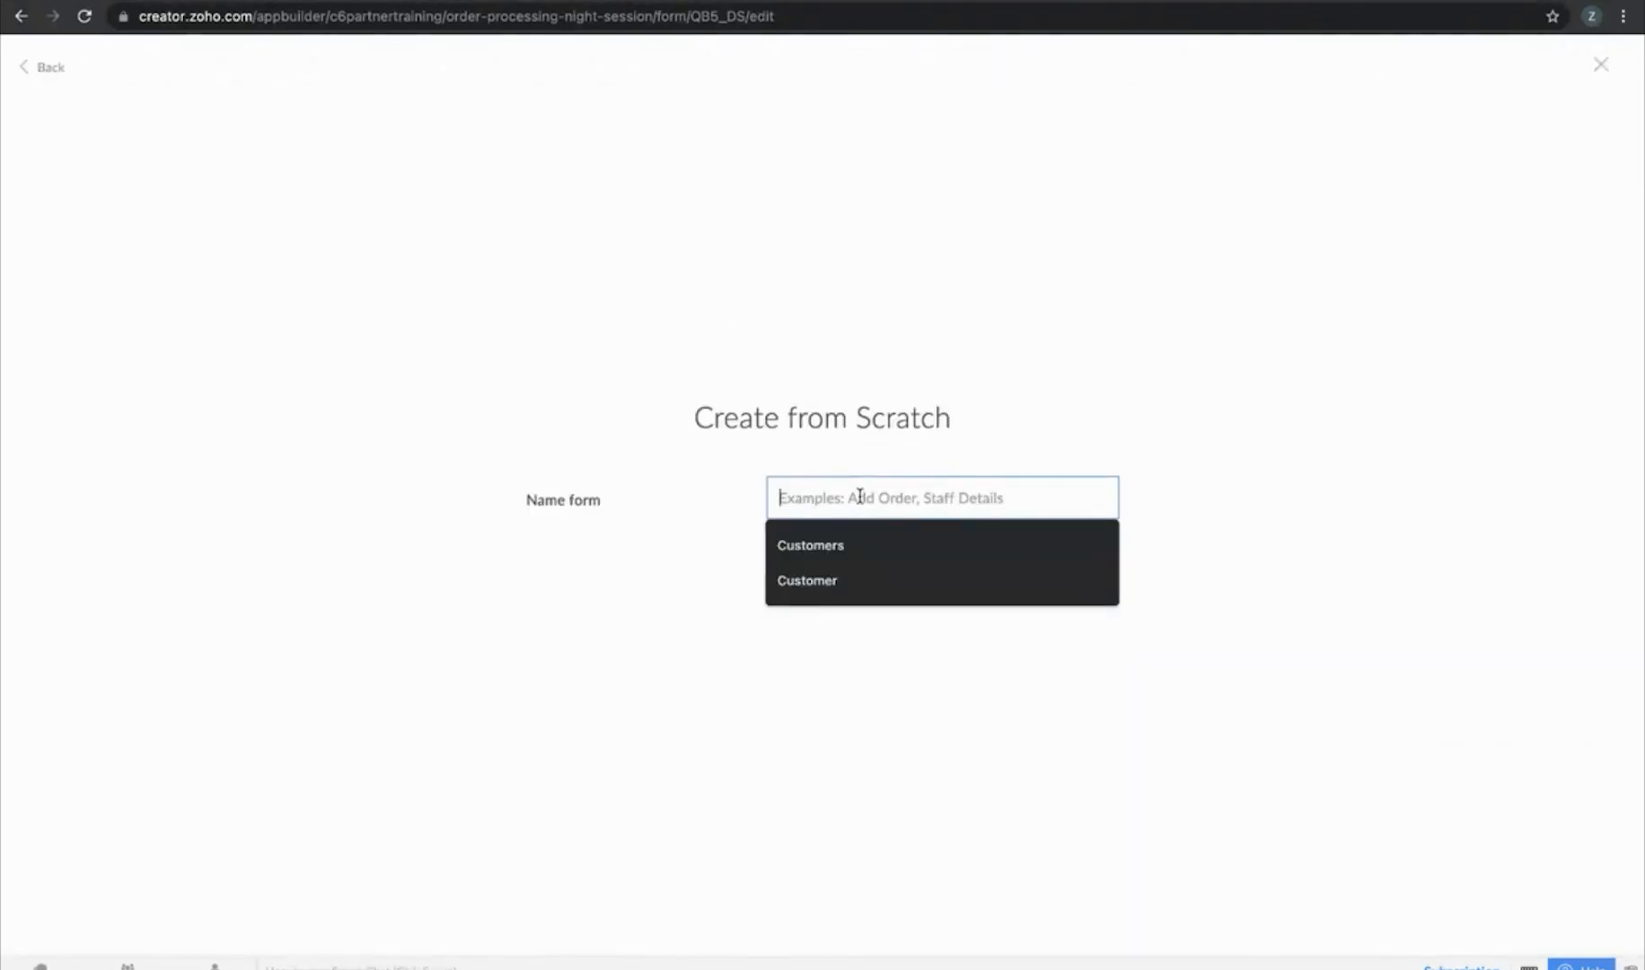
pyautogui.write('integ')
pyautogui.press('Return')
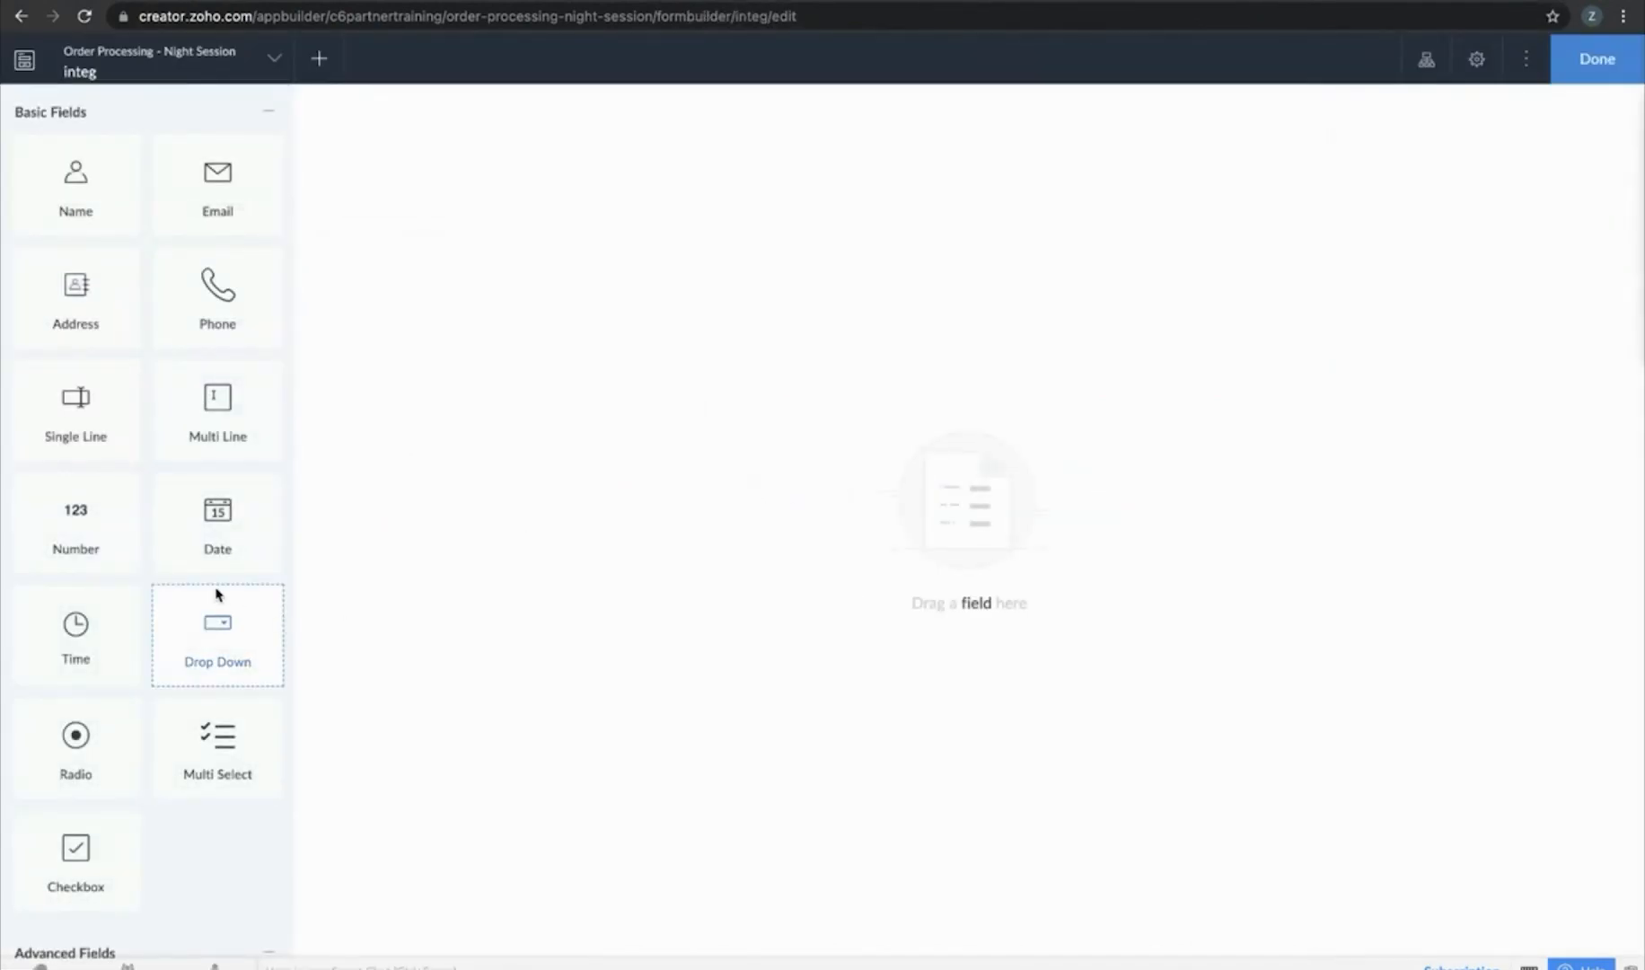
# Add an Integration field with service QuickBooks, datasource Customer QB 5 and field Display Name
pyautogui.scroll(-15, 215, 592)
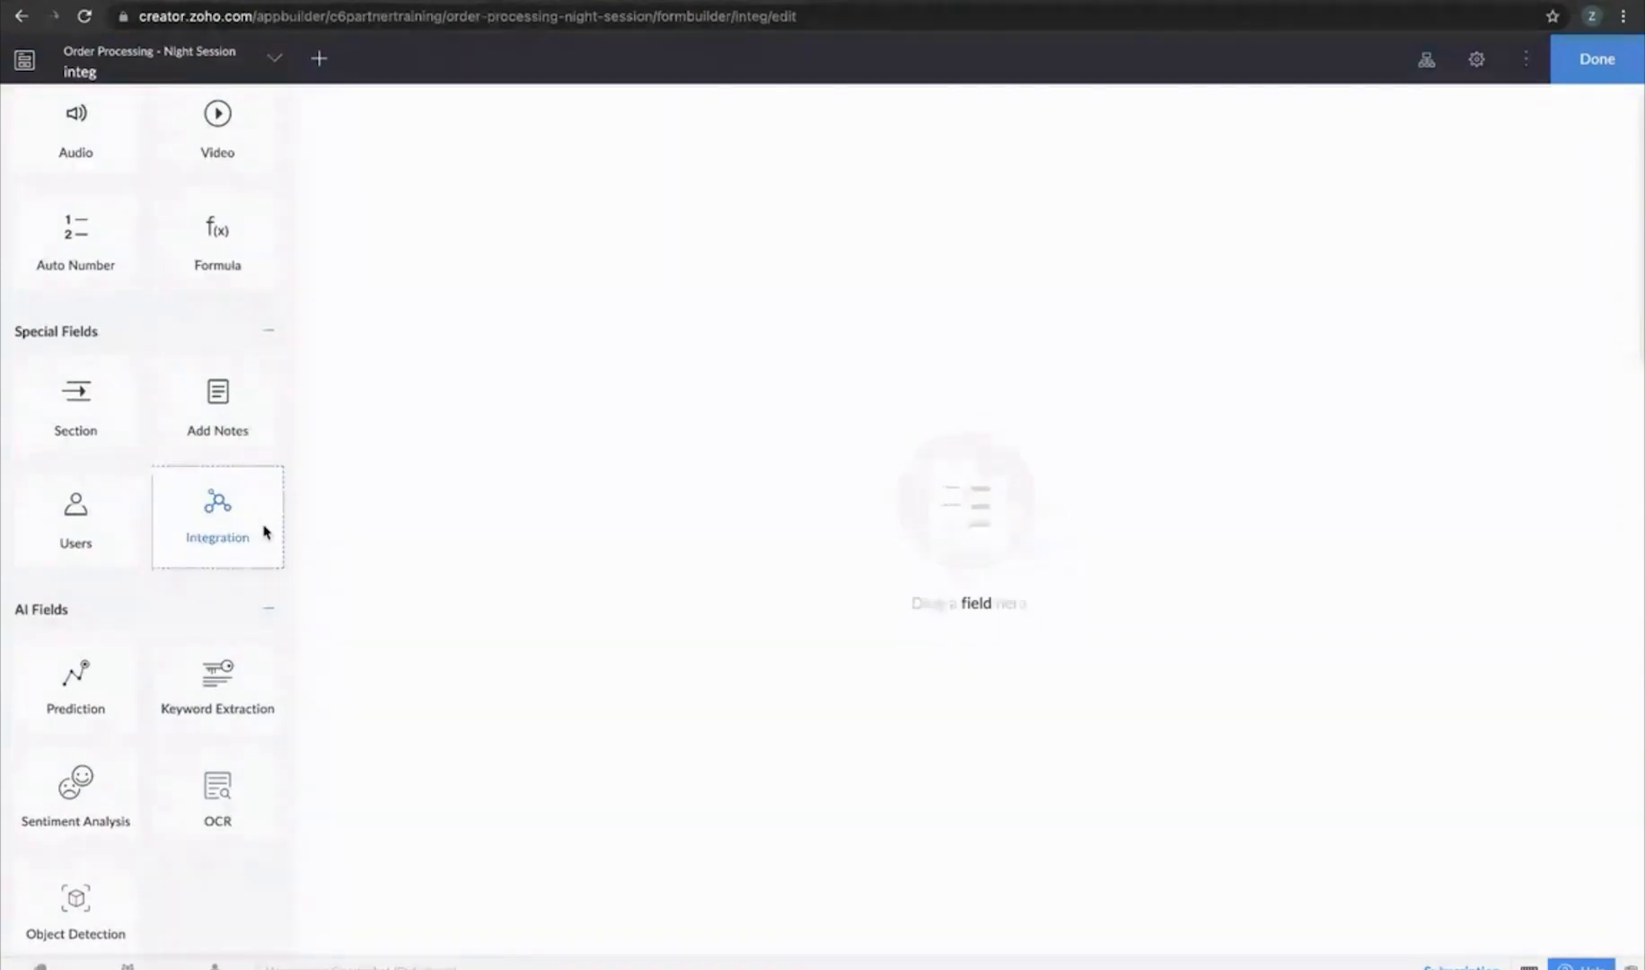
pyautogui.moveTo(232, 518); pyautogui.dragTo(574, 357)
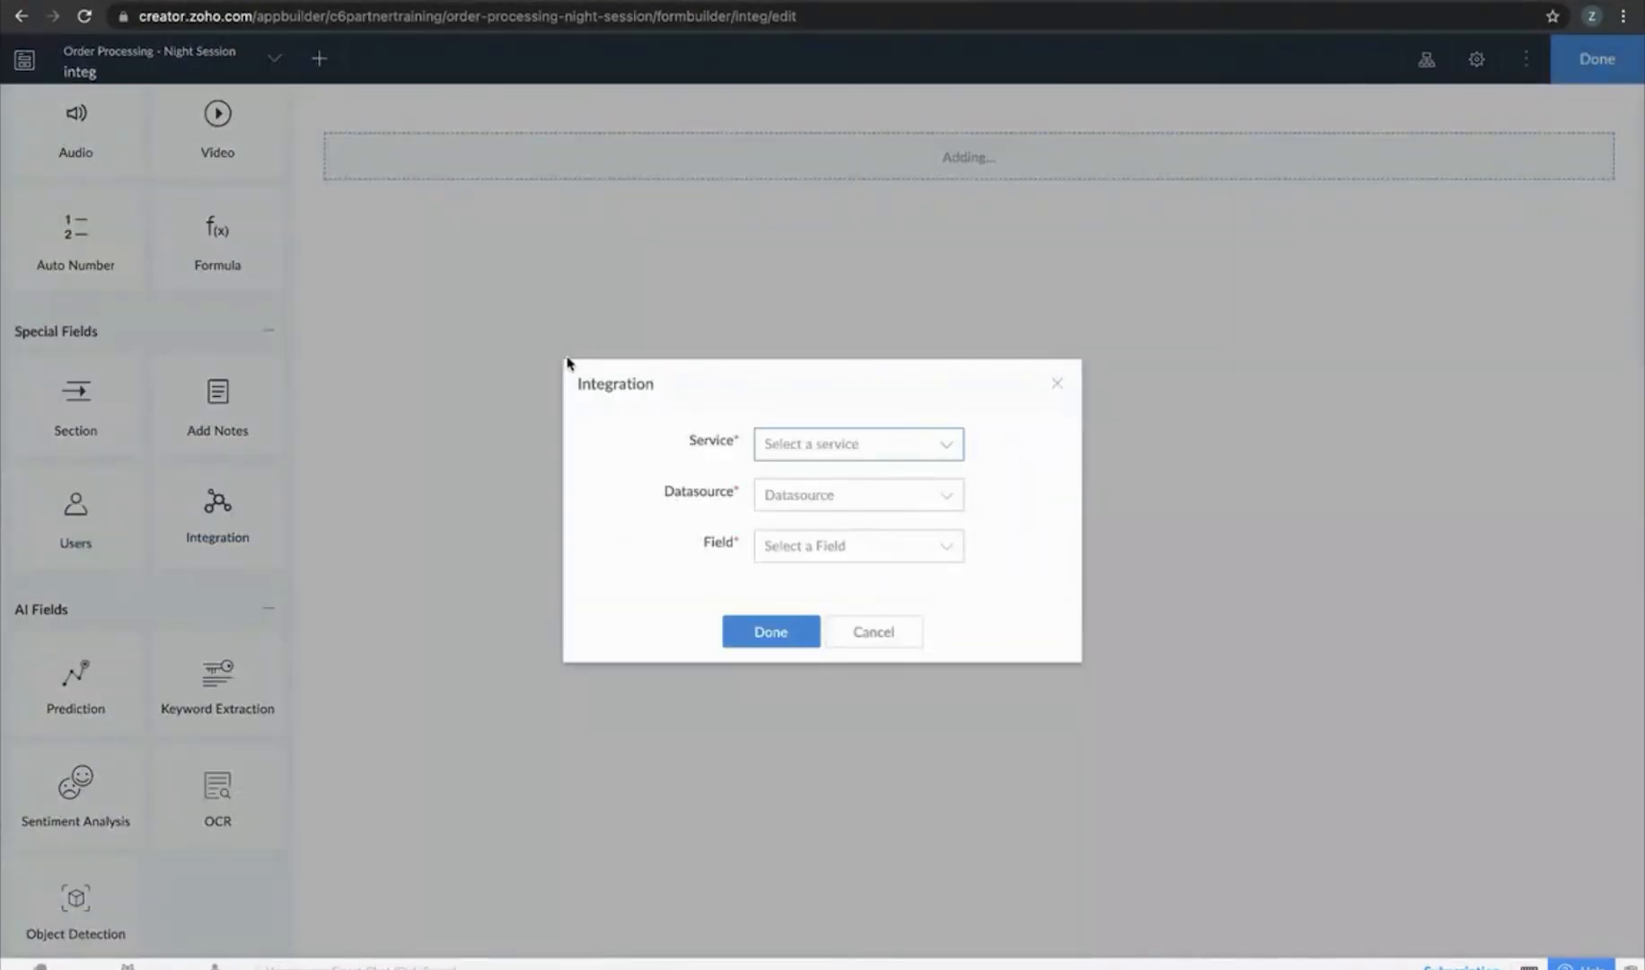
pyautogui.click(920, 440)
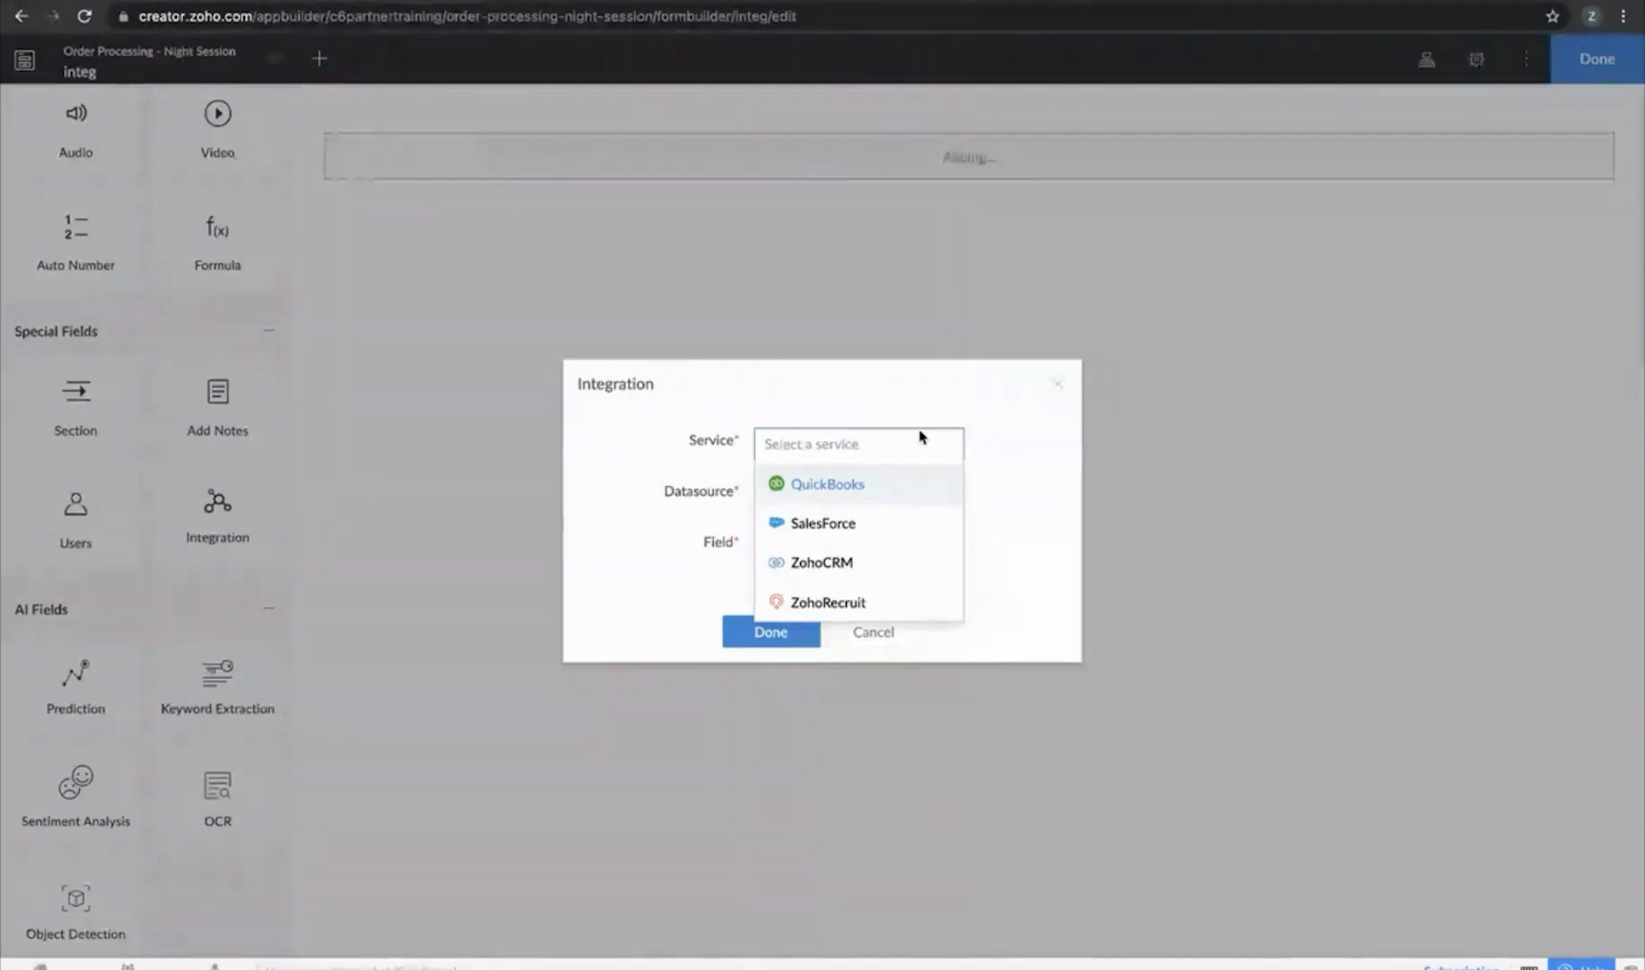
pyautogui.click(835, 485)
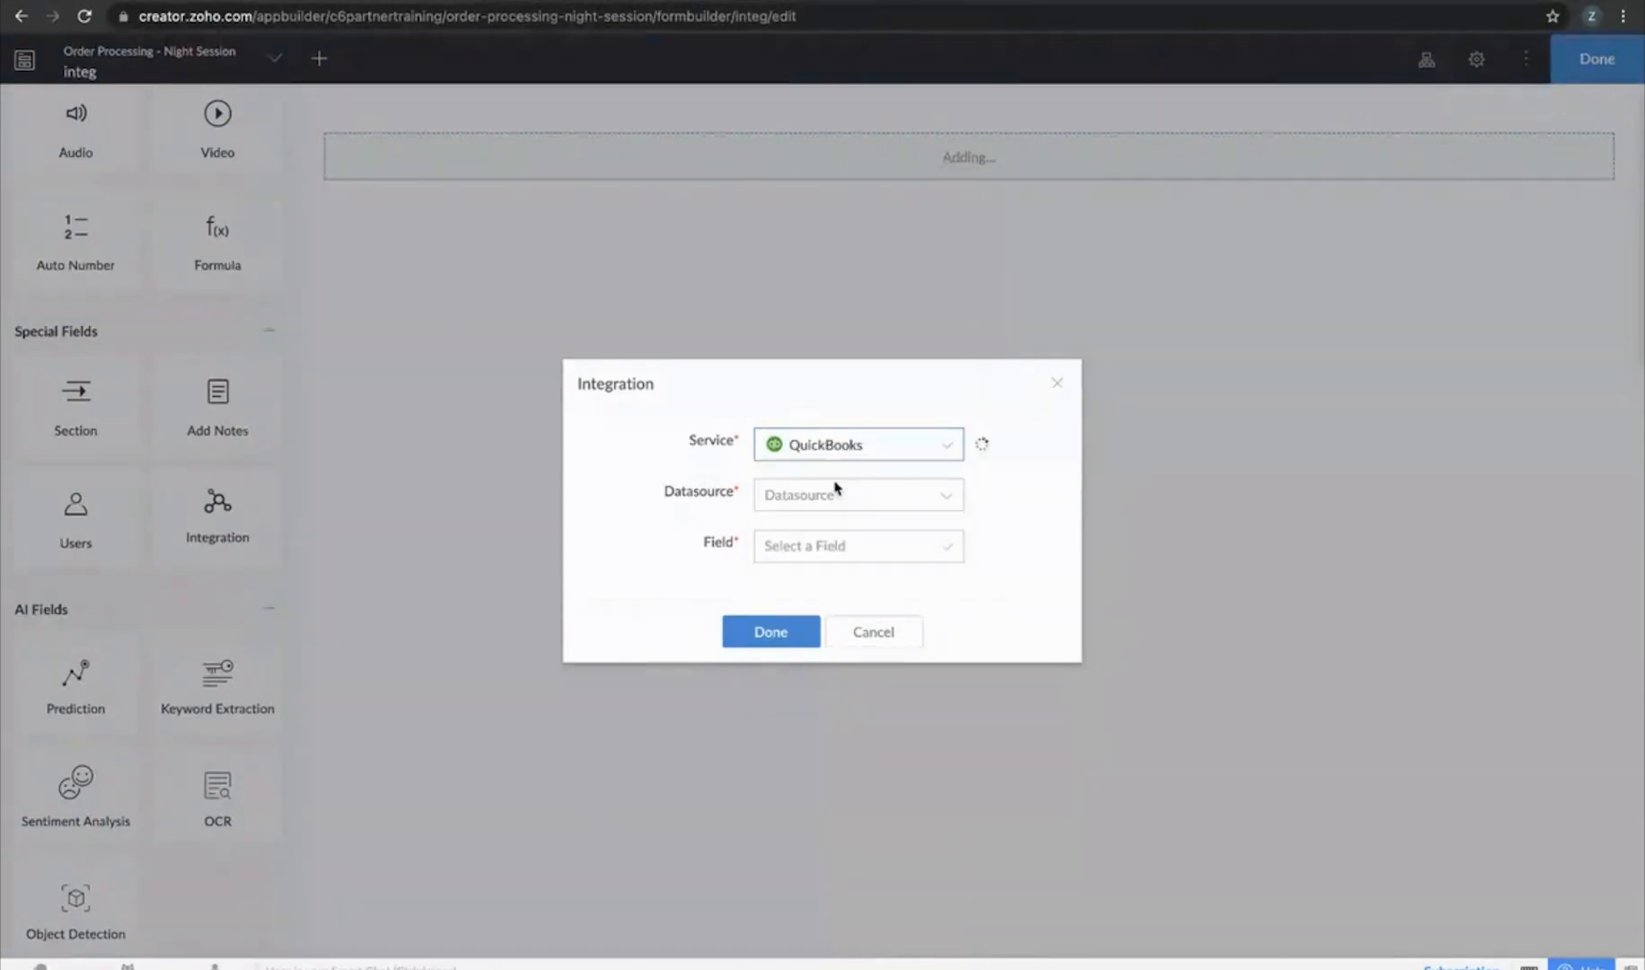
pyautogui.click(880, 495)
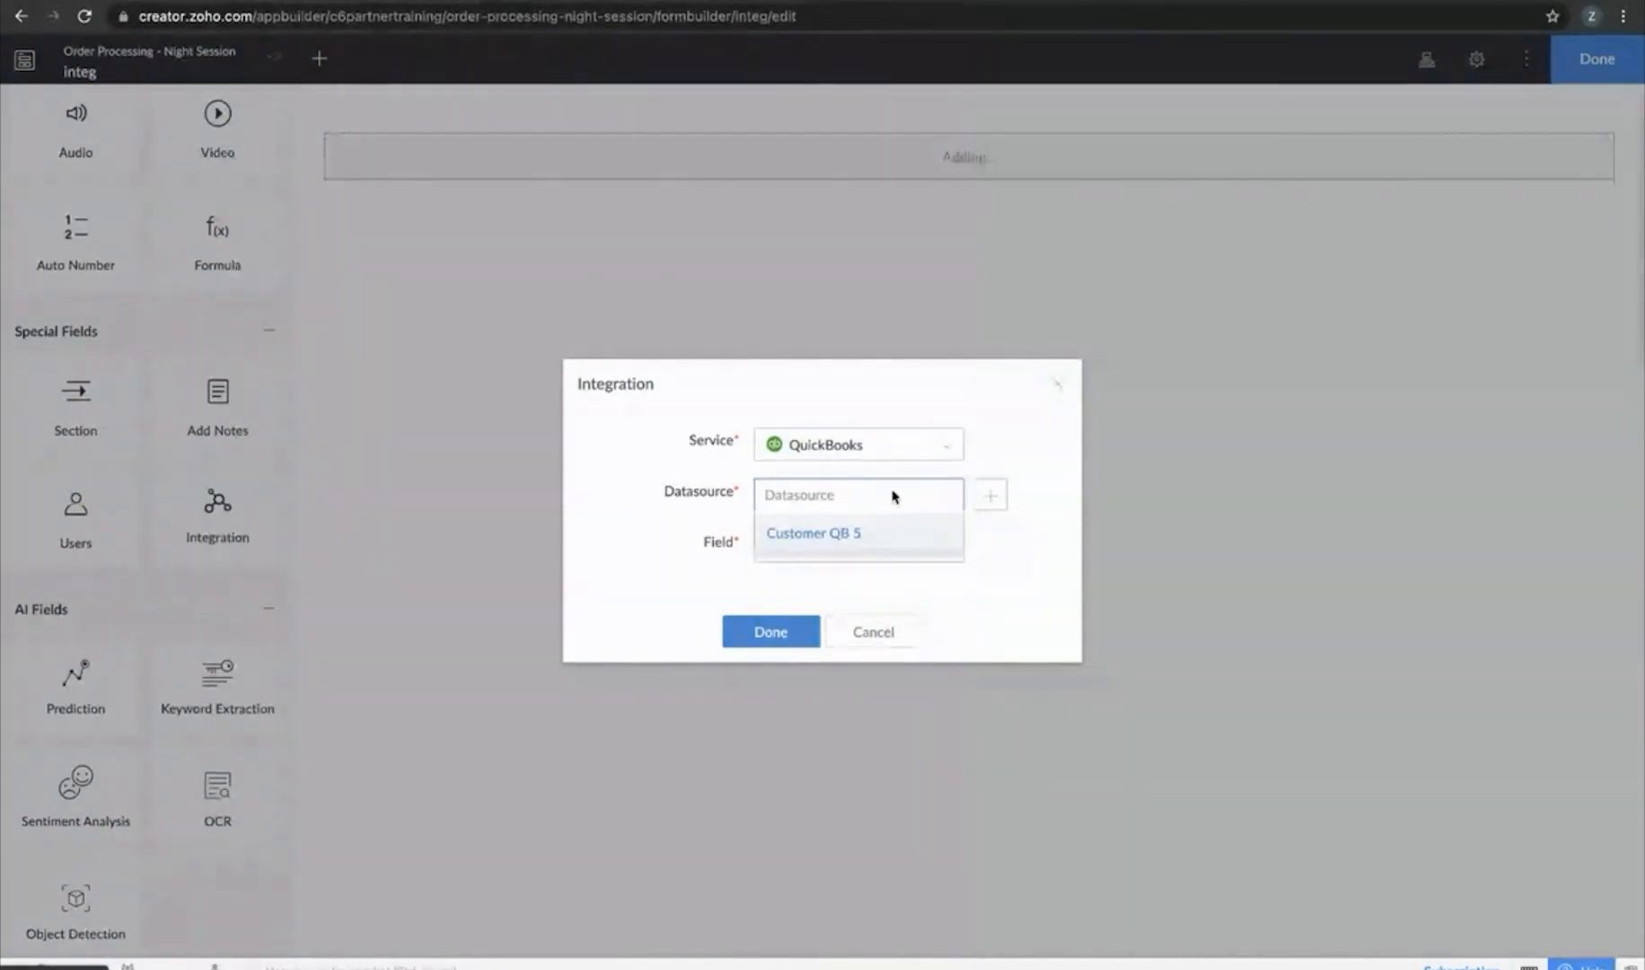
pyautogui.click(793, 536)
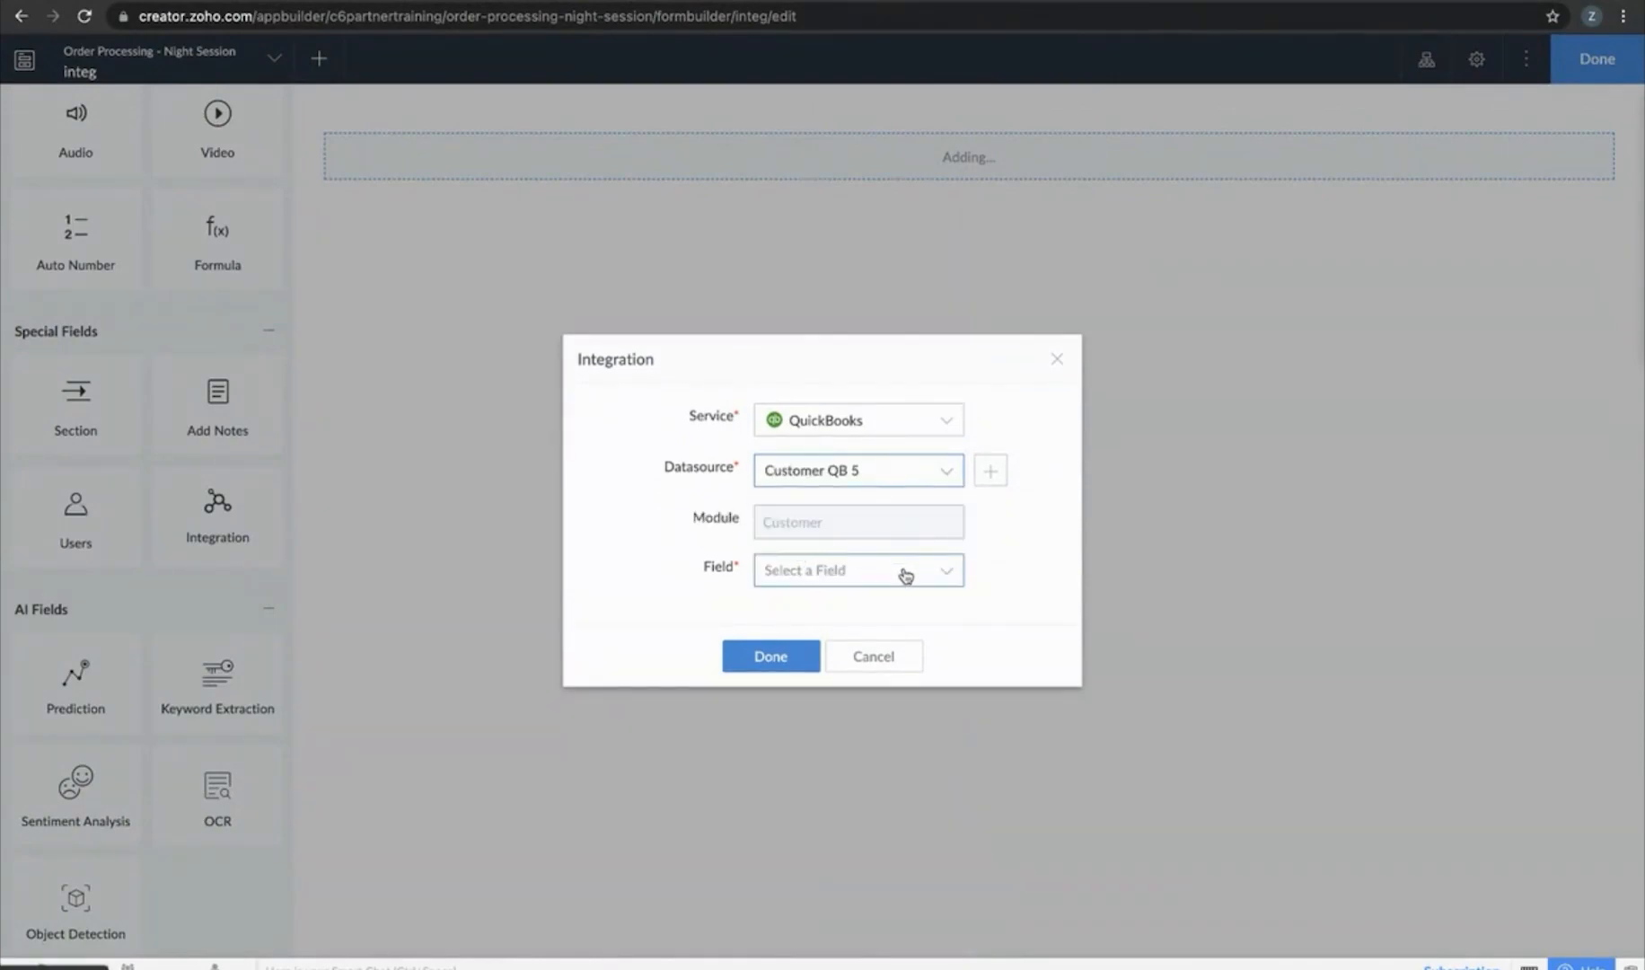
pyautogui.click(905, 576)
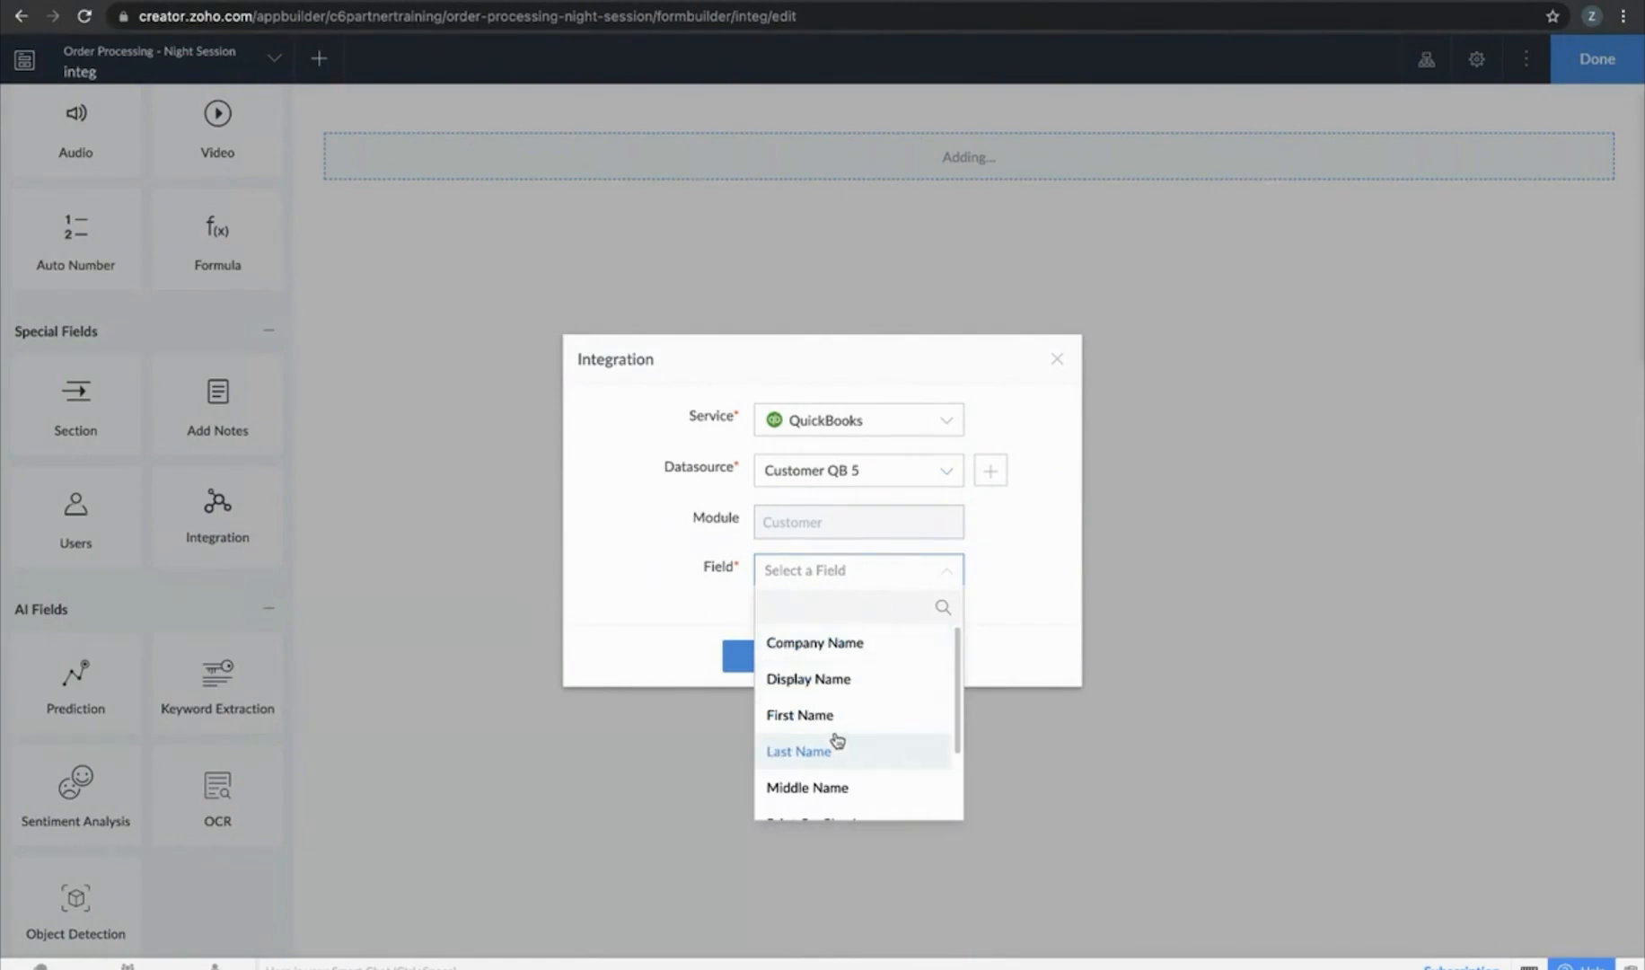
pyautogui.click(871, 676)
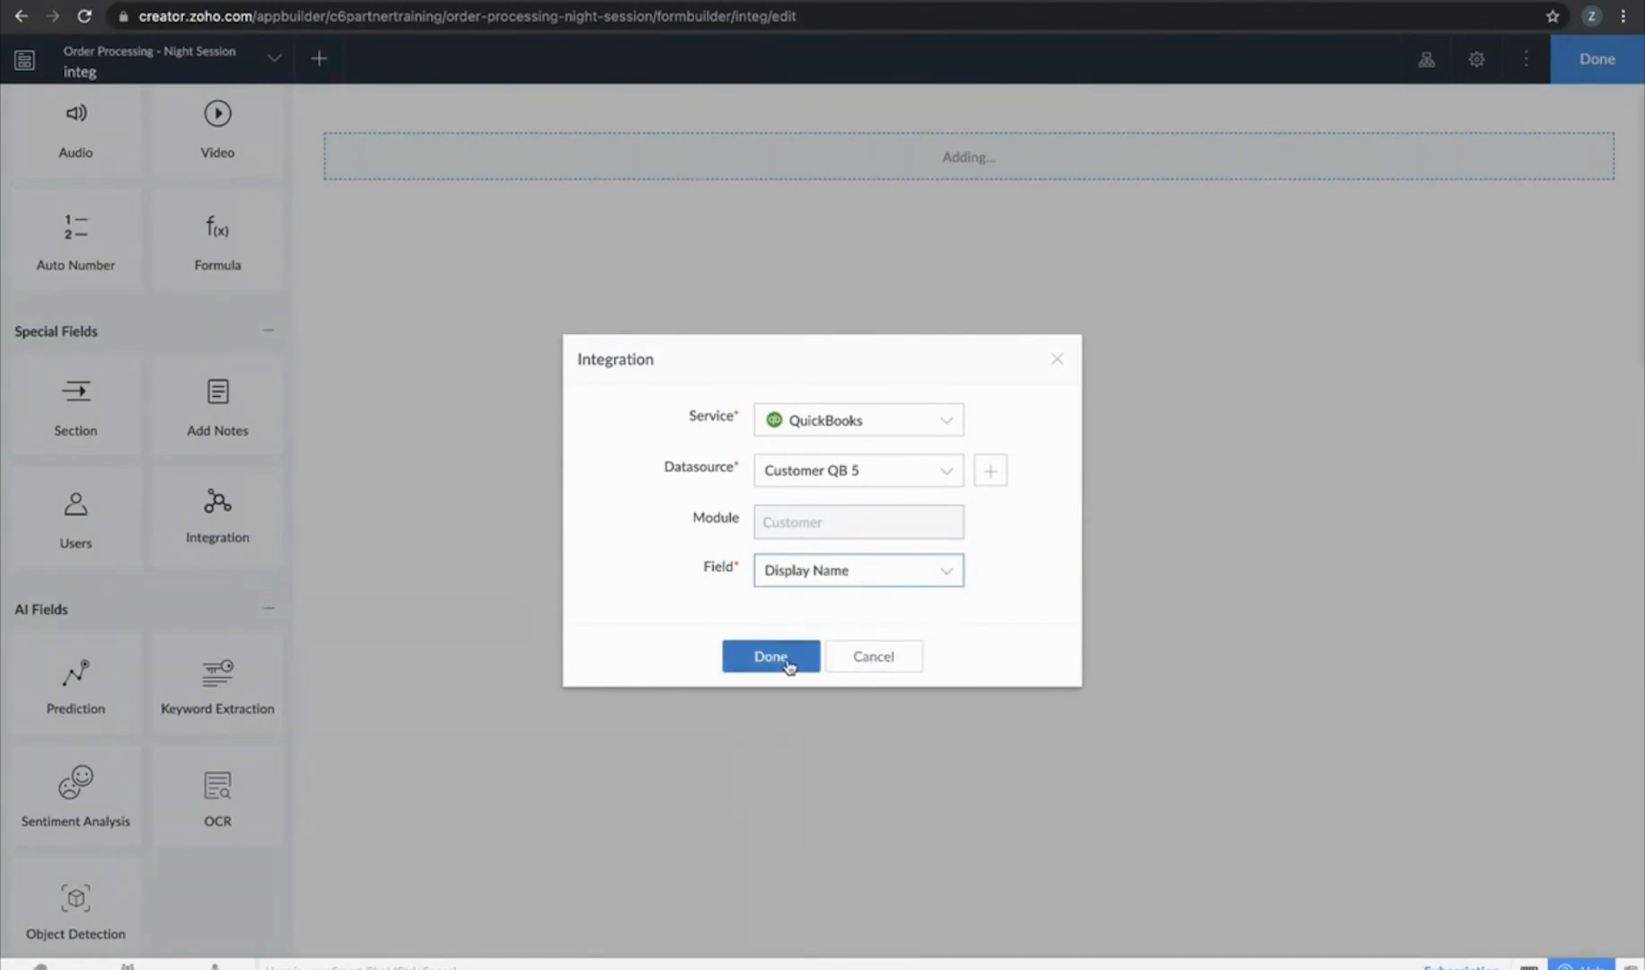
pyautogui.click(771, 657)
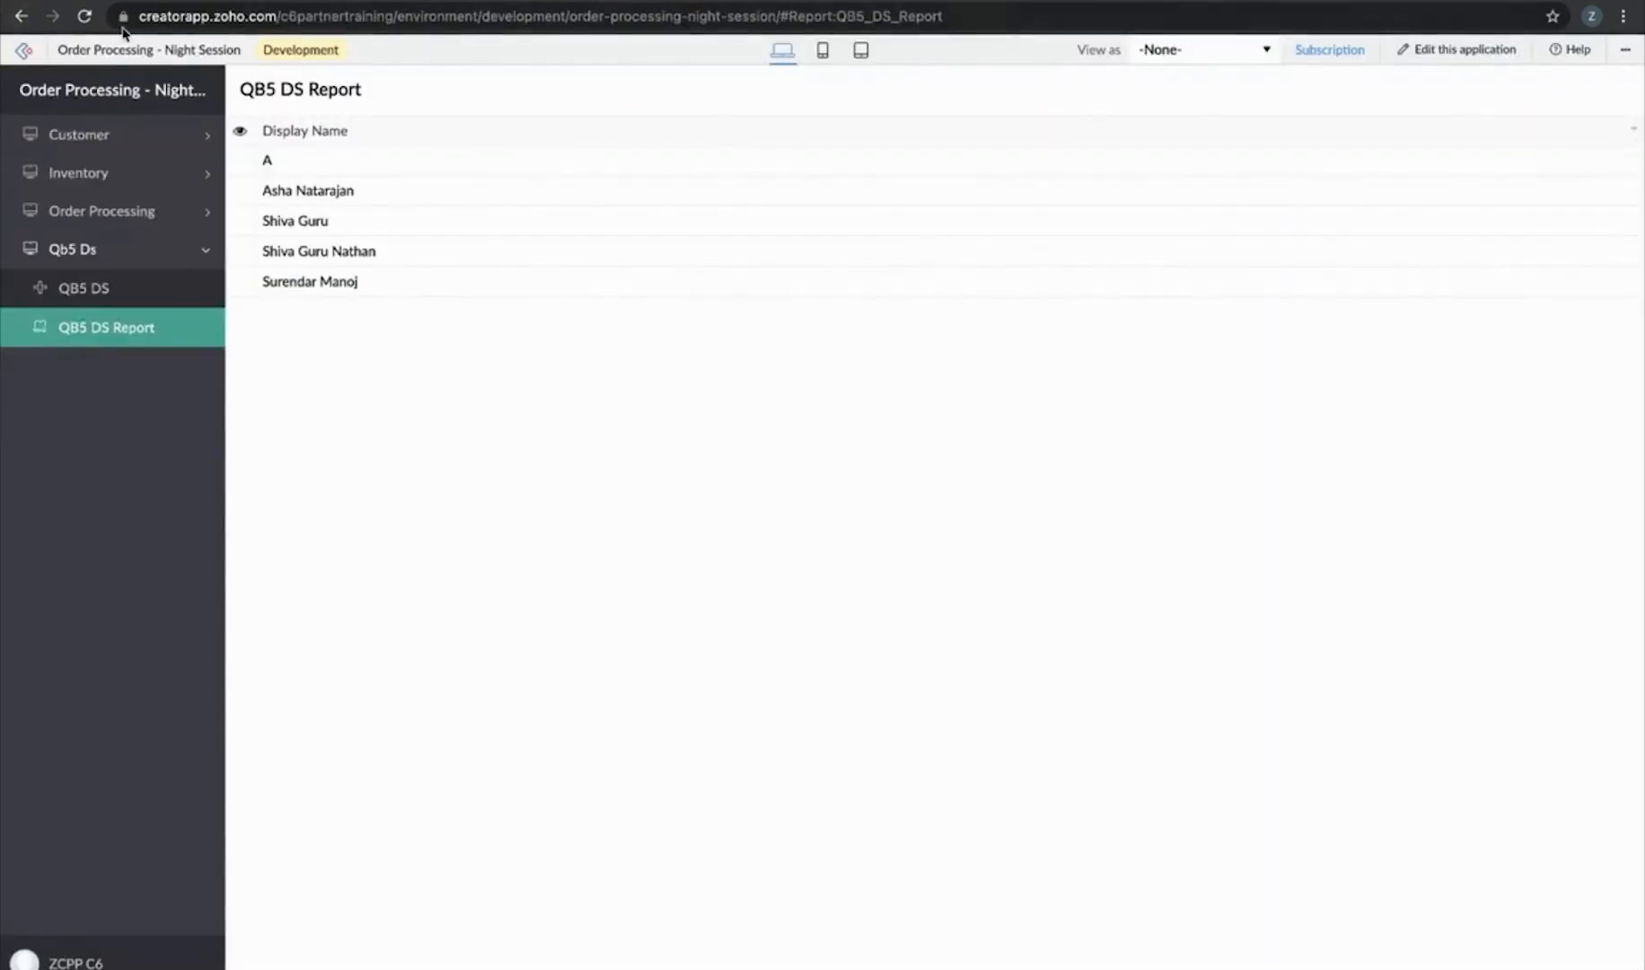
# Reload the live app, open the integ form's Integration list of QuickBooks customers, then return to the slides
pyautogui.click(86, 18)
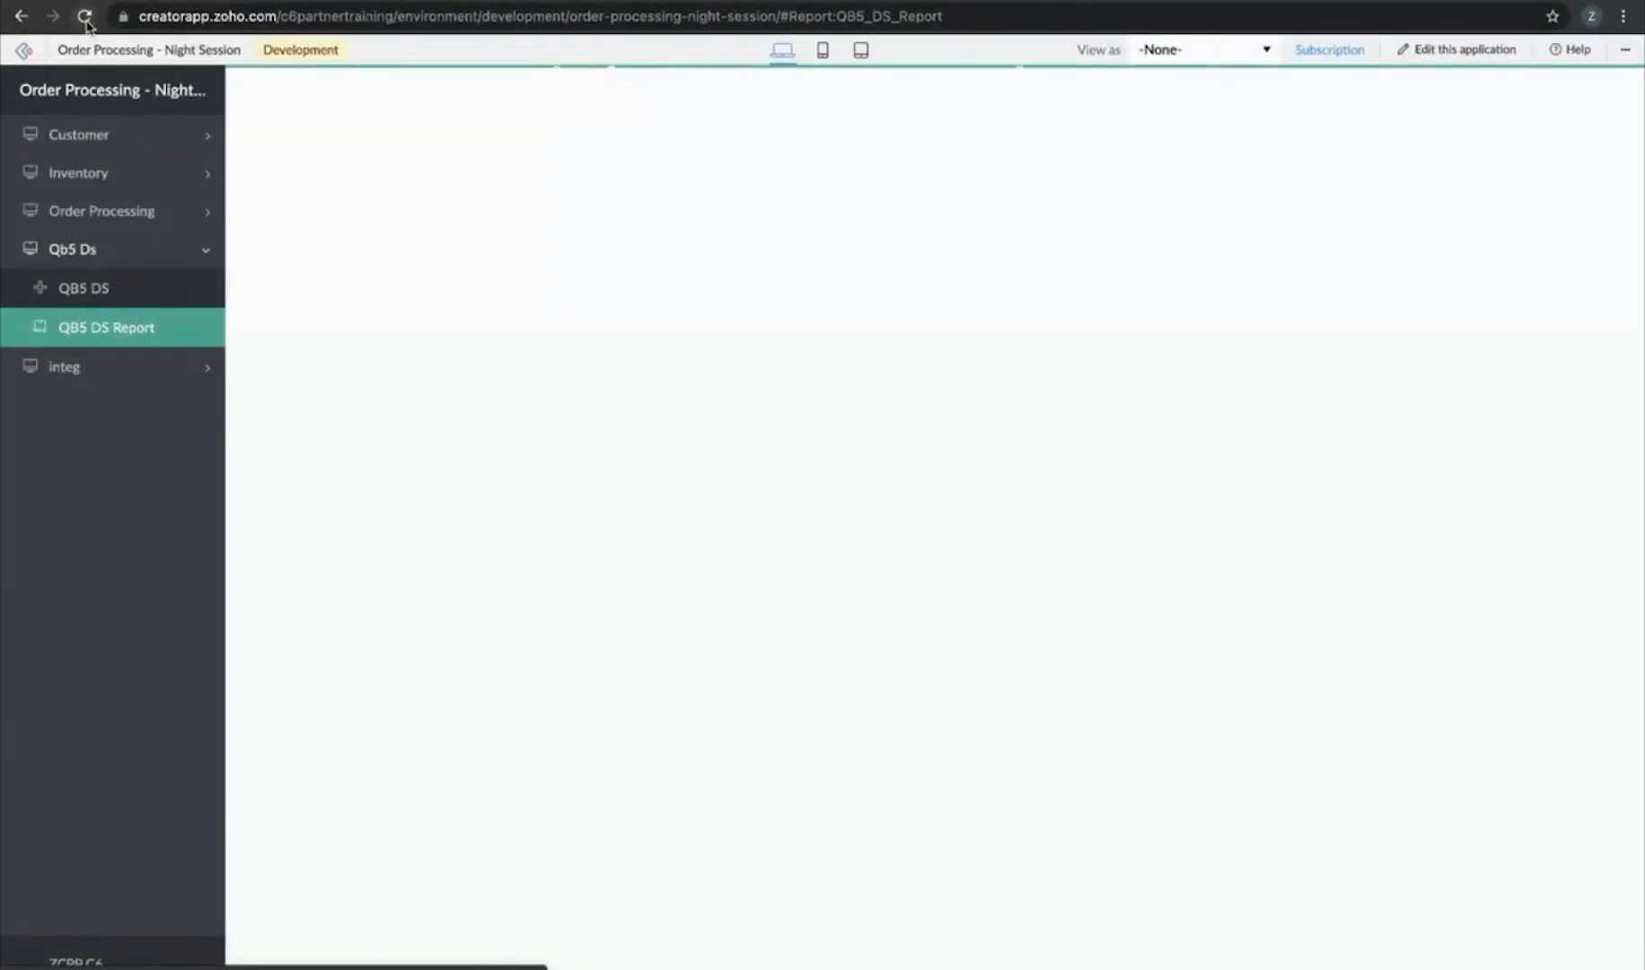
pyautogui.click(58, 366)
pyautogui.click(99, 342)
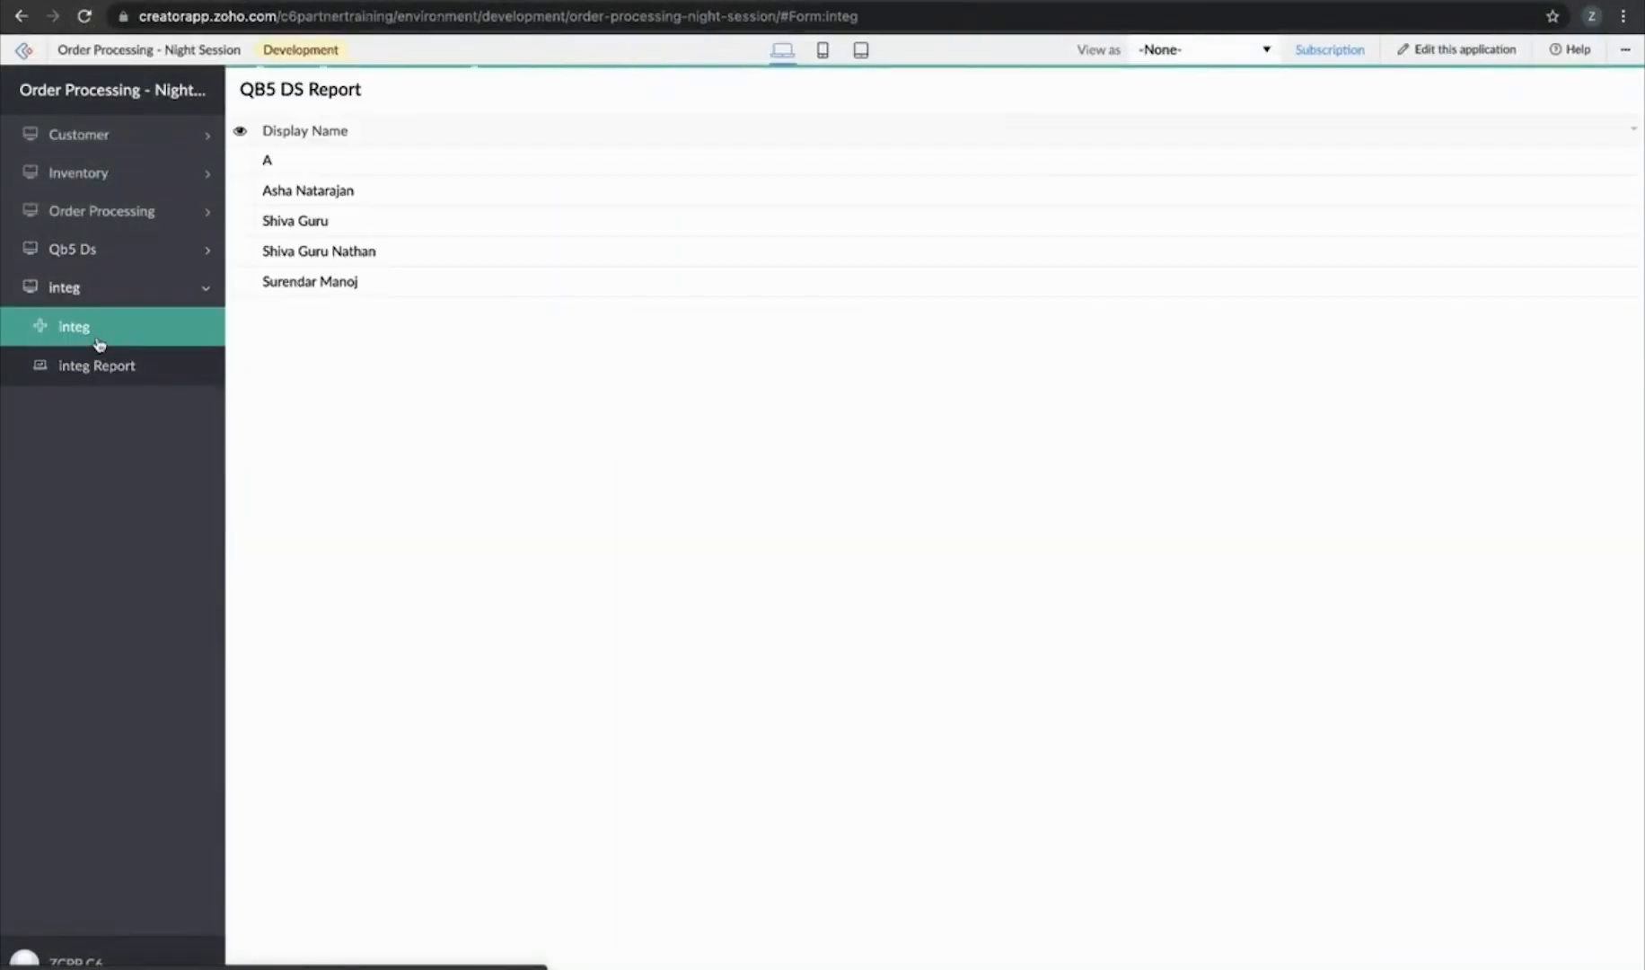
pyautogui.click(502, 150)
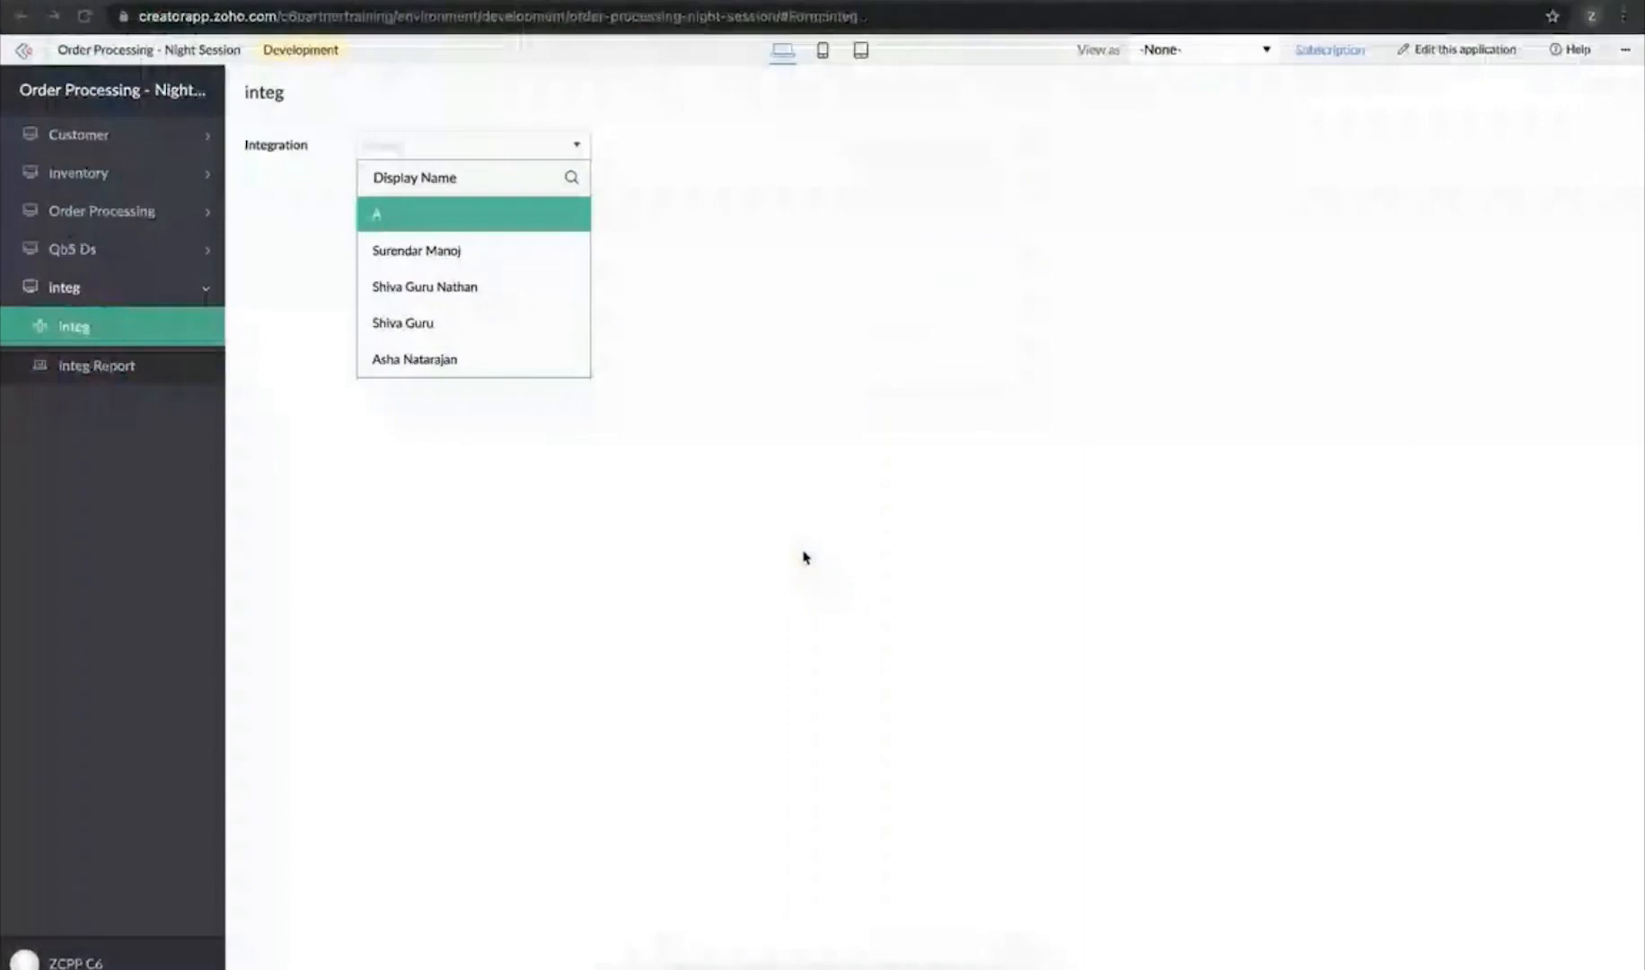
pyautogui.hotkey('ctrl', 'Left')
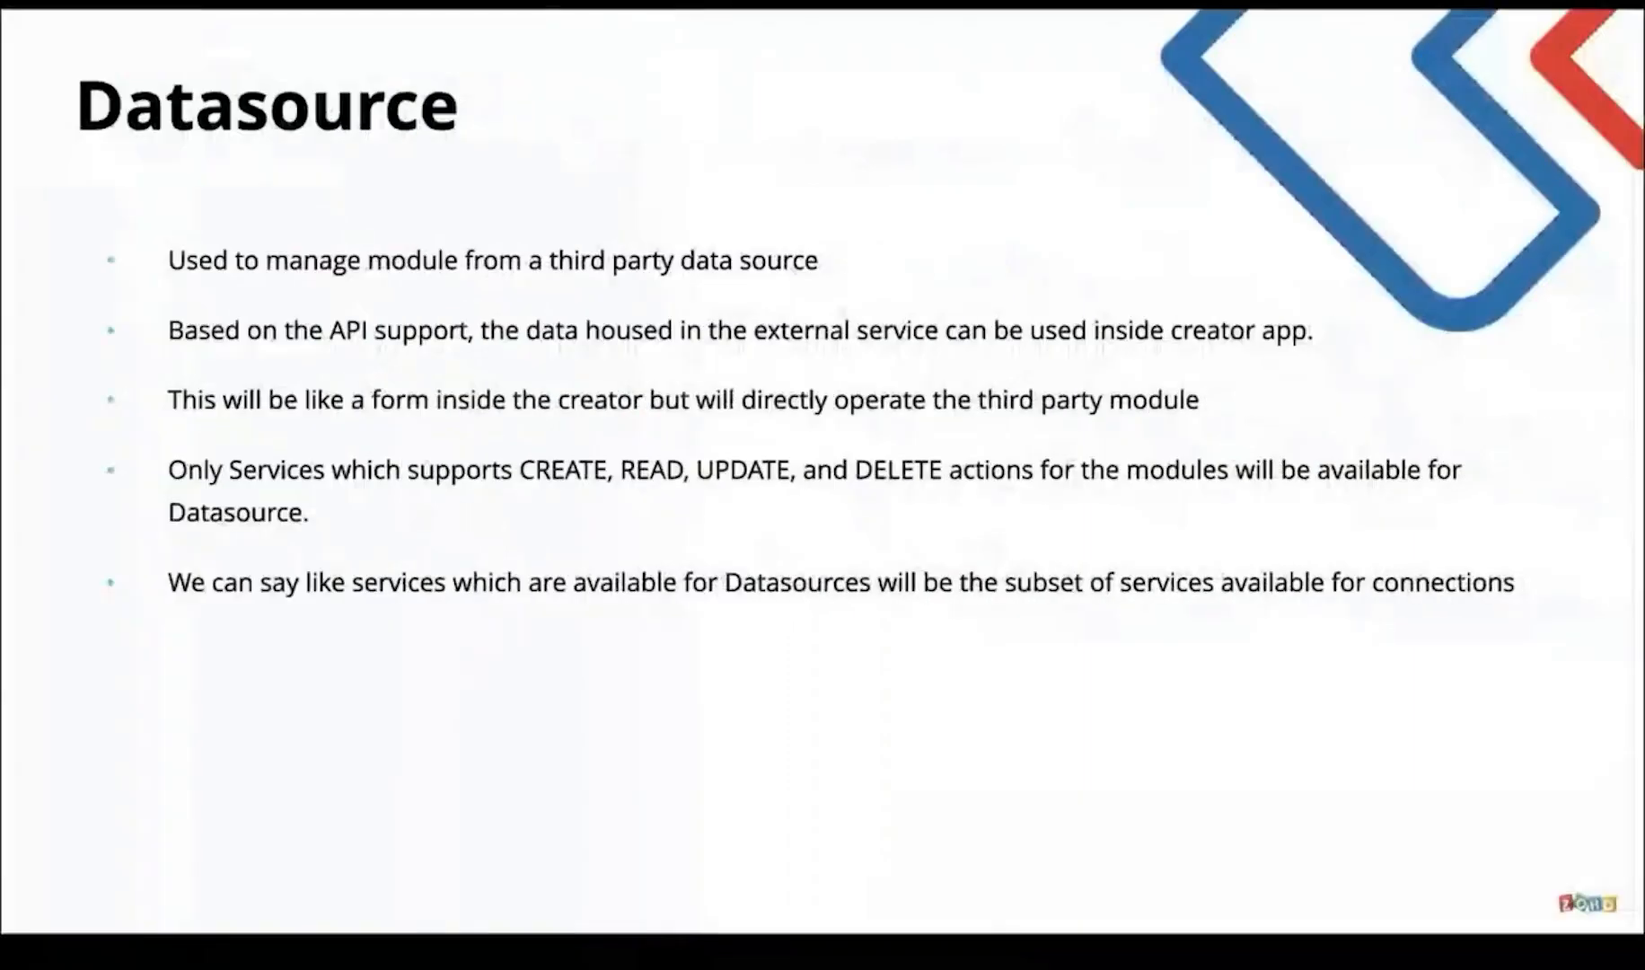
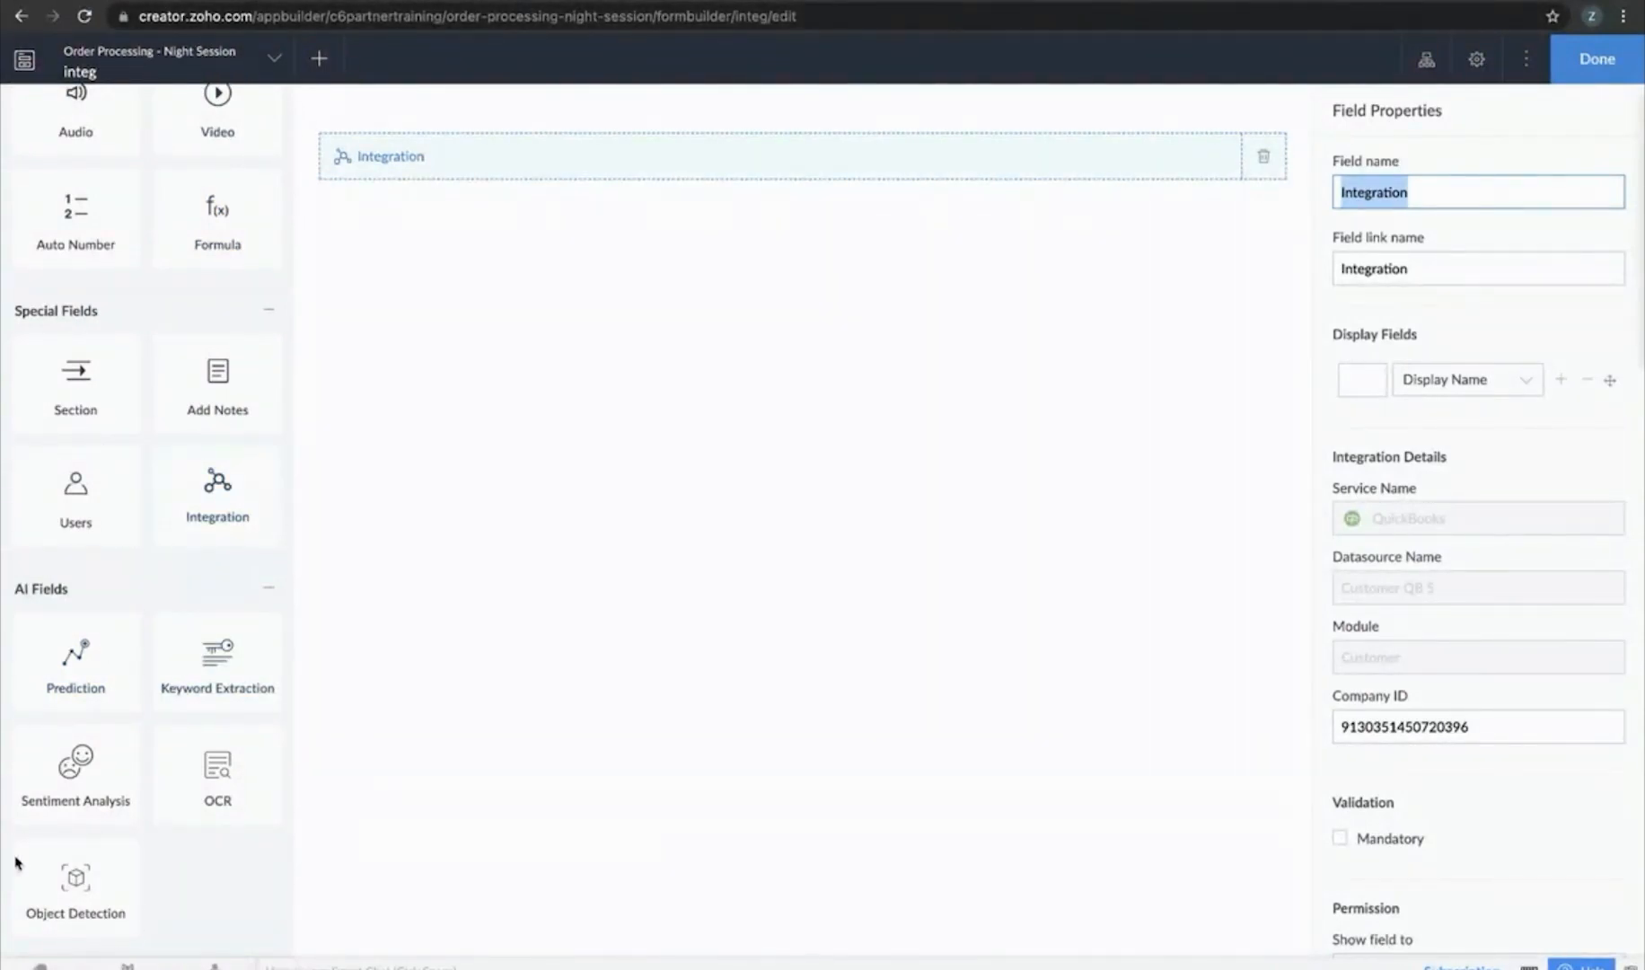
# Scroll back up in the integ form builder
pyautogui.scroll(15, 144, 561)
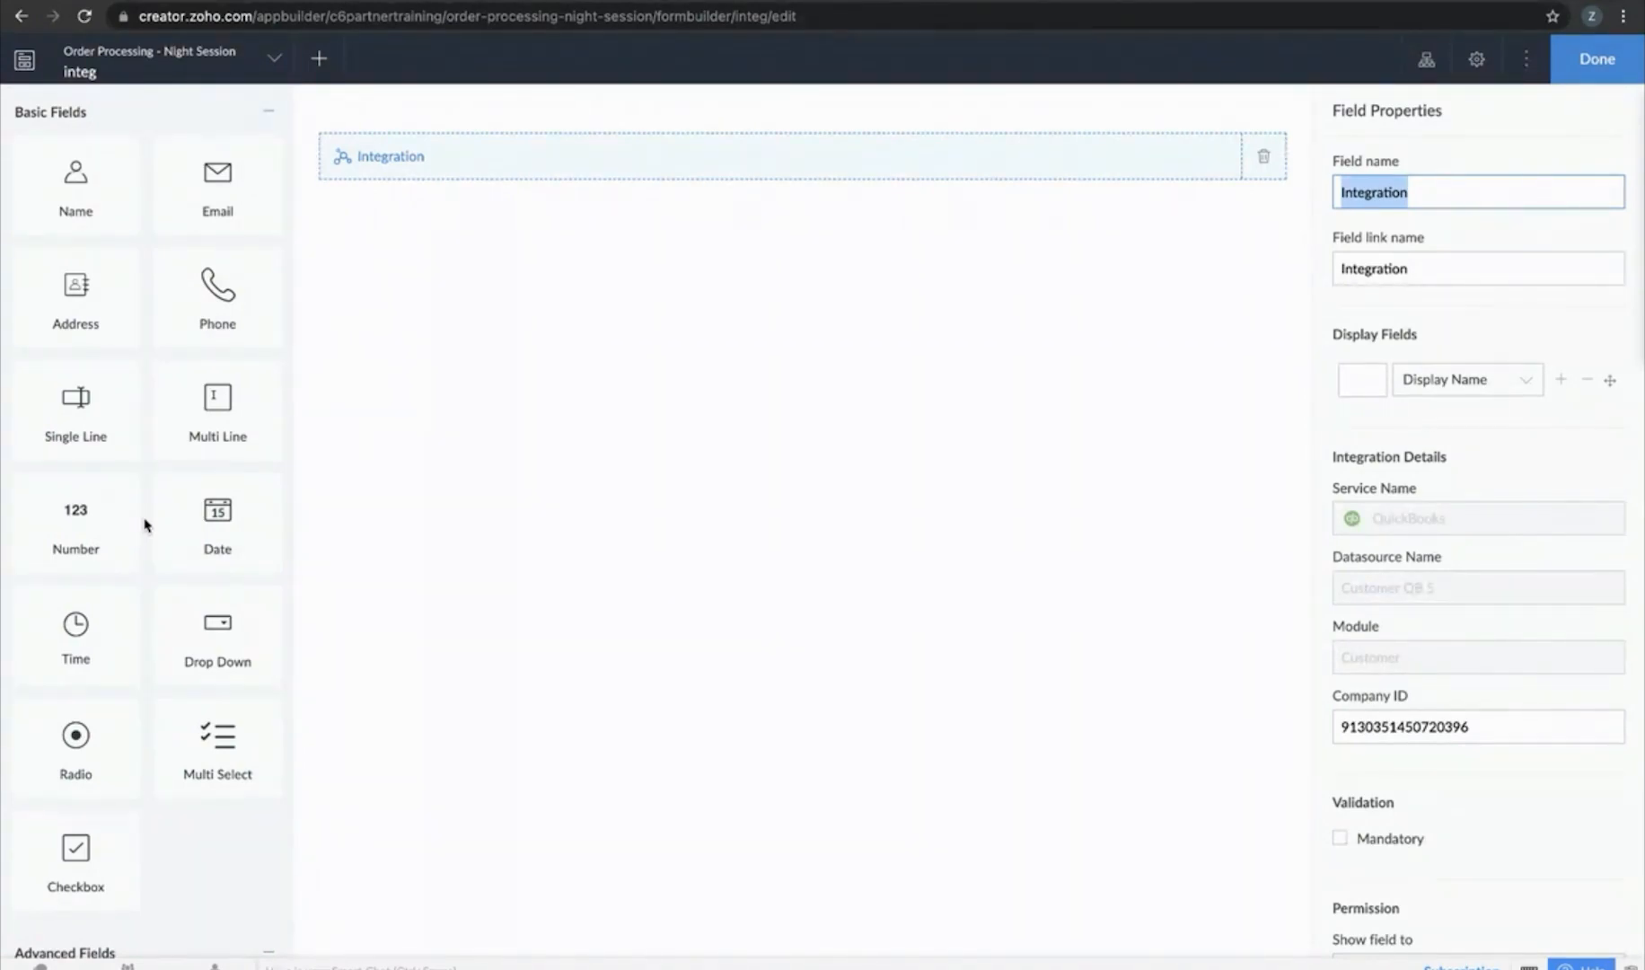
# Add Number fields named 'Source' and 'Target' to the integ form
pyautogui.click(56, 503)
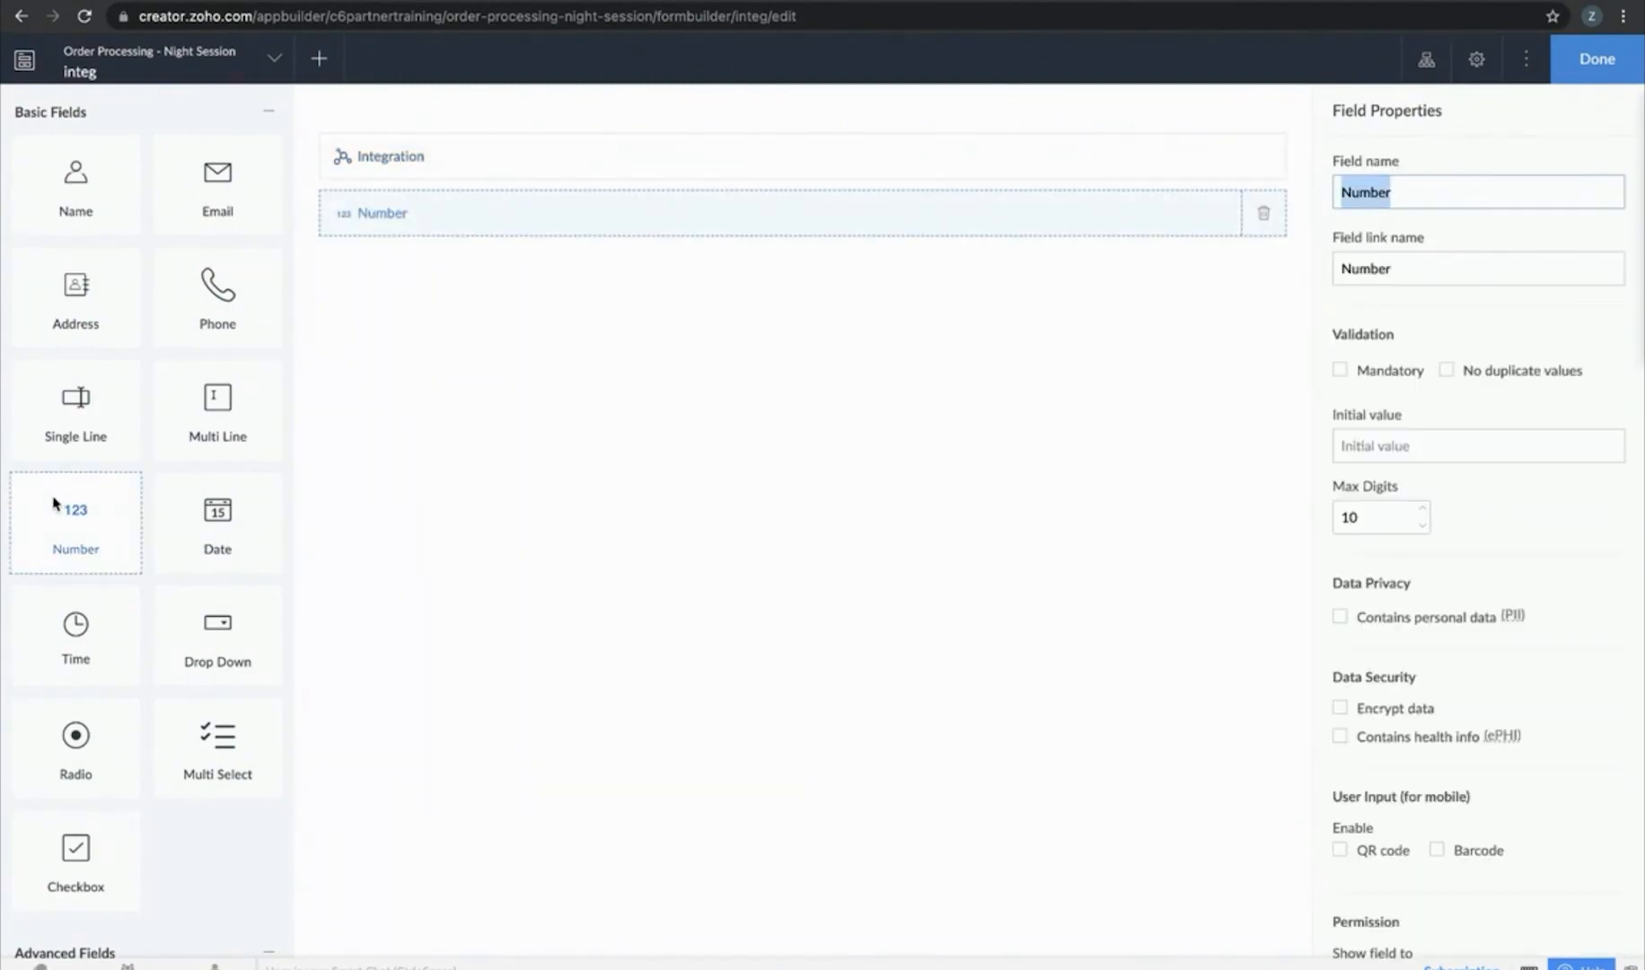
pyautogui.write('Source')
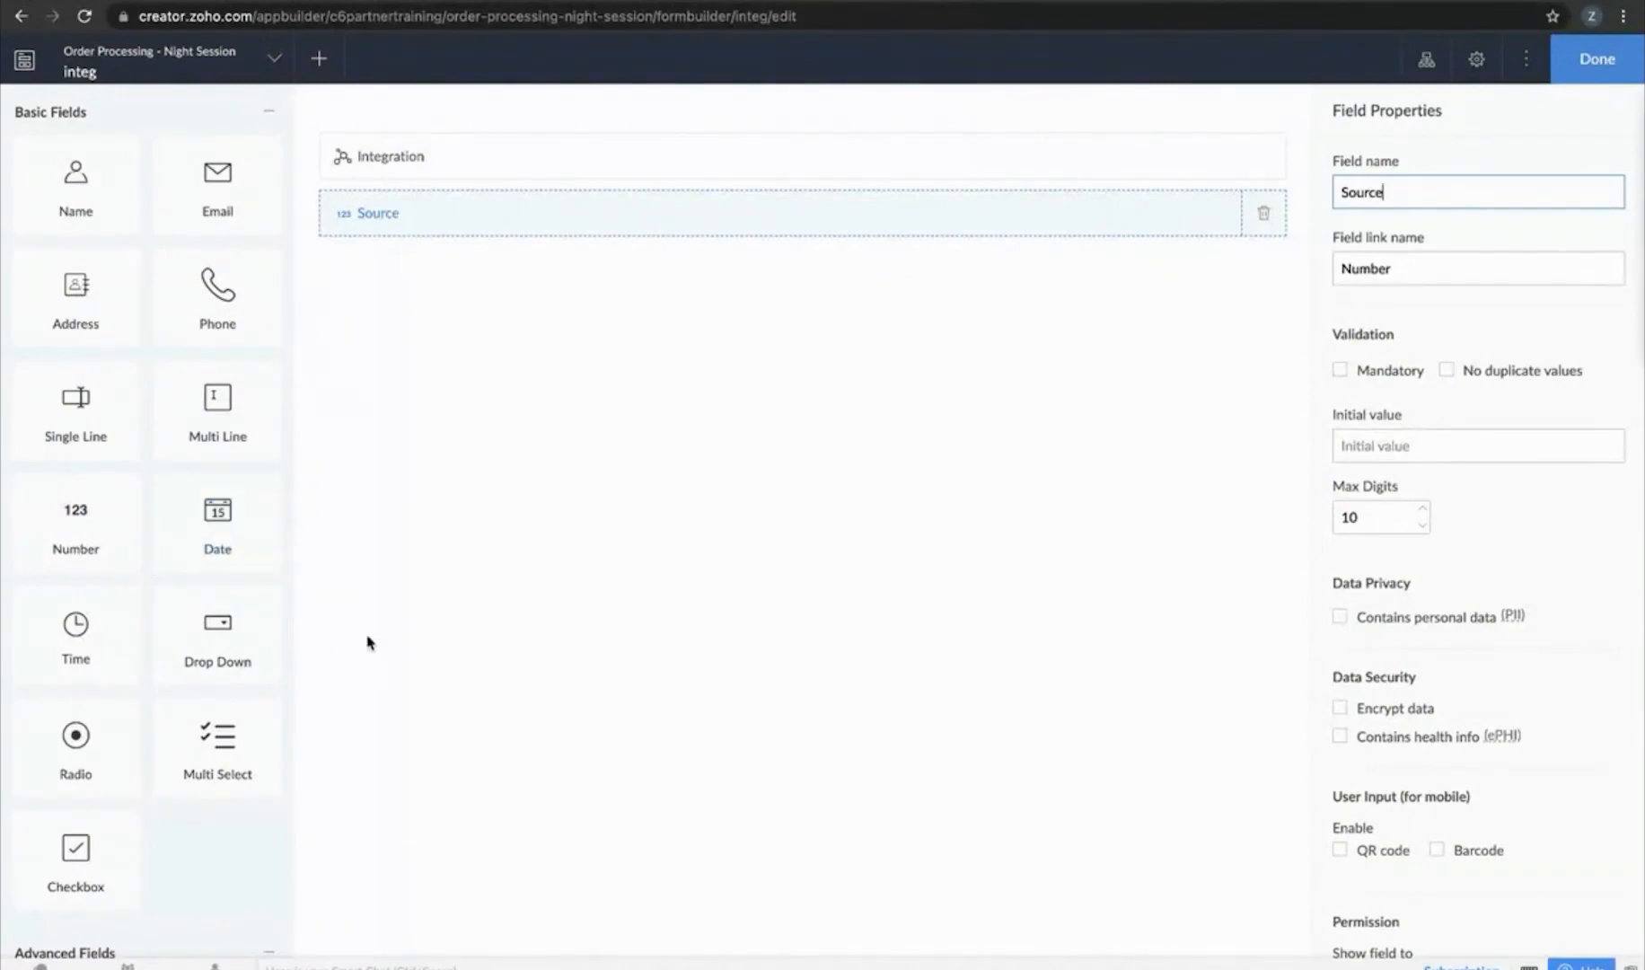
pyautogui.click(506, 599)
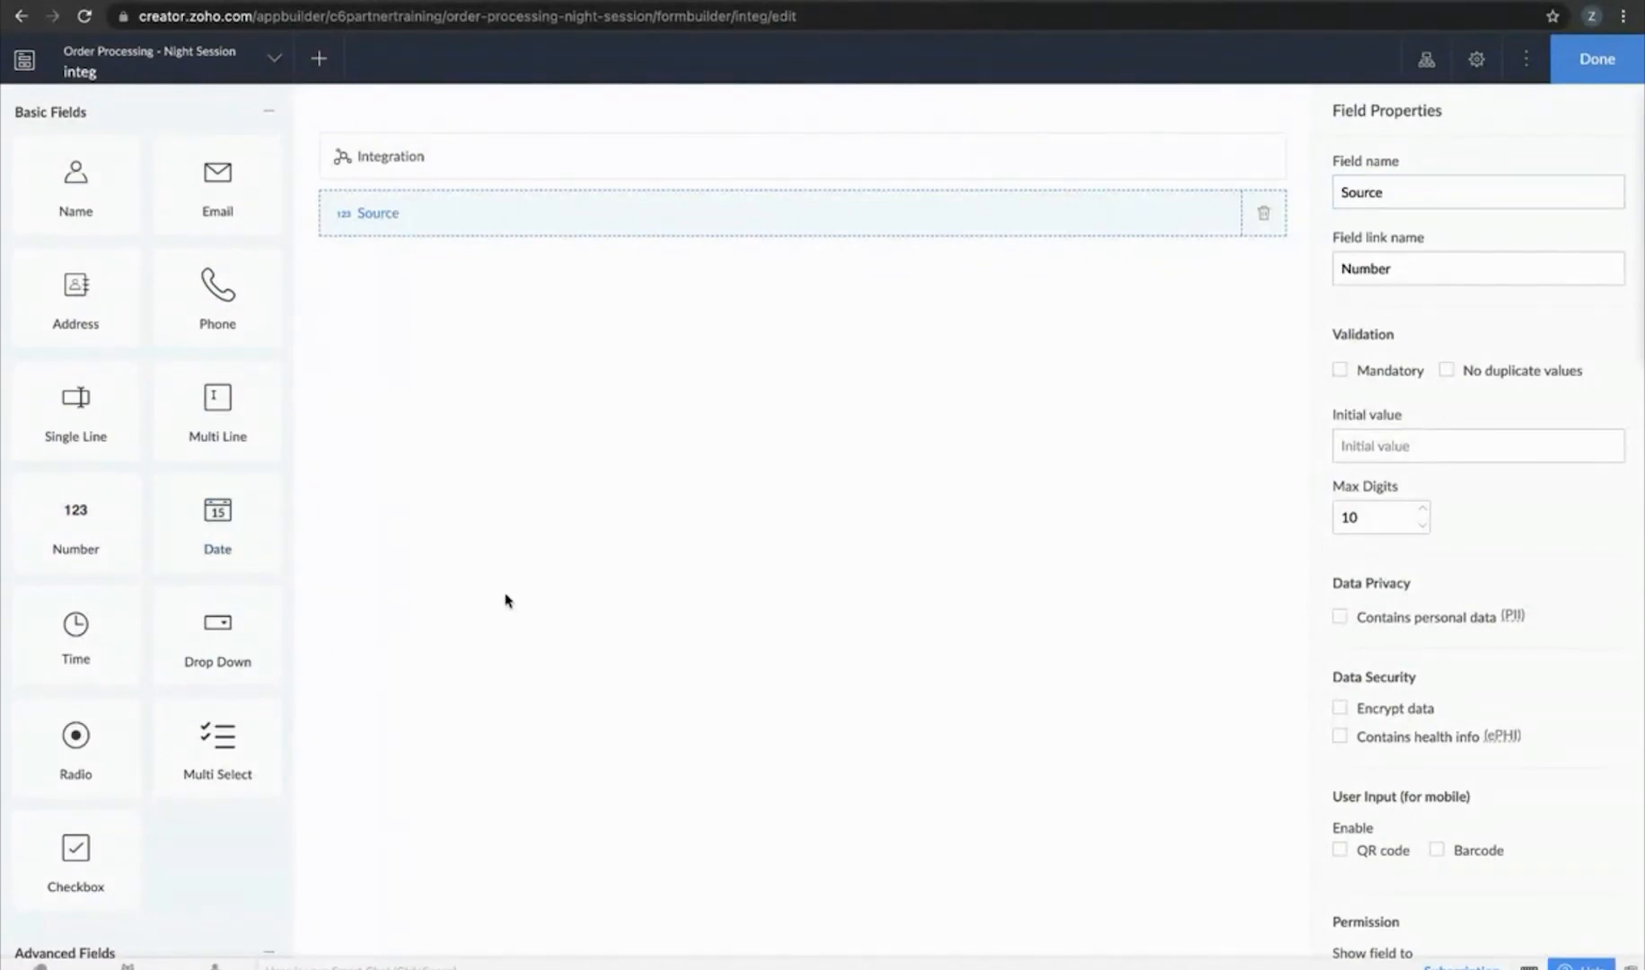
pyautogui.click(54, 531)
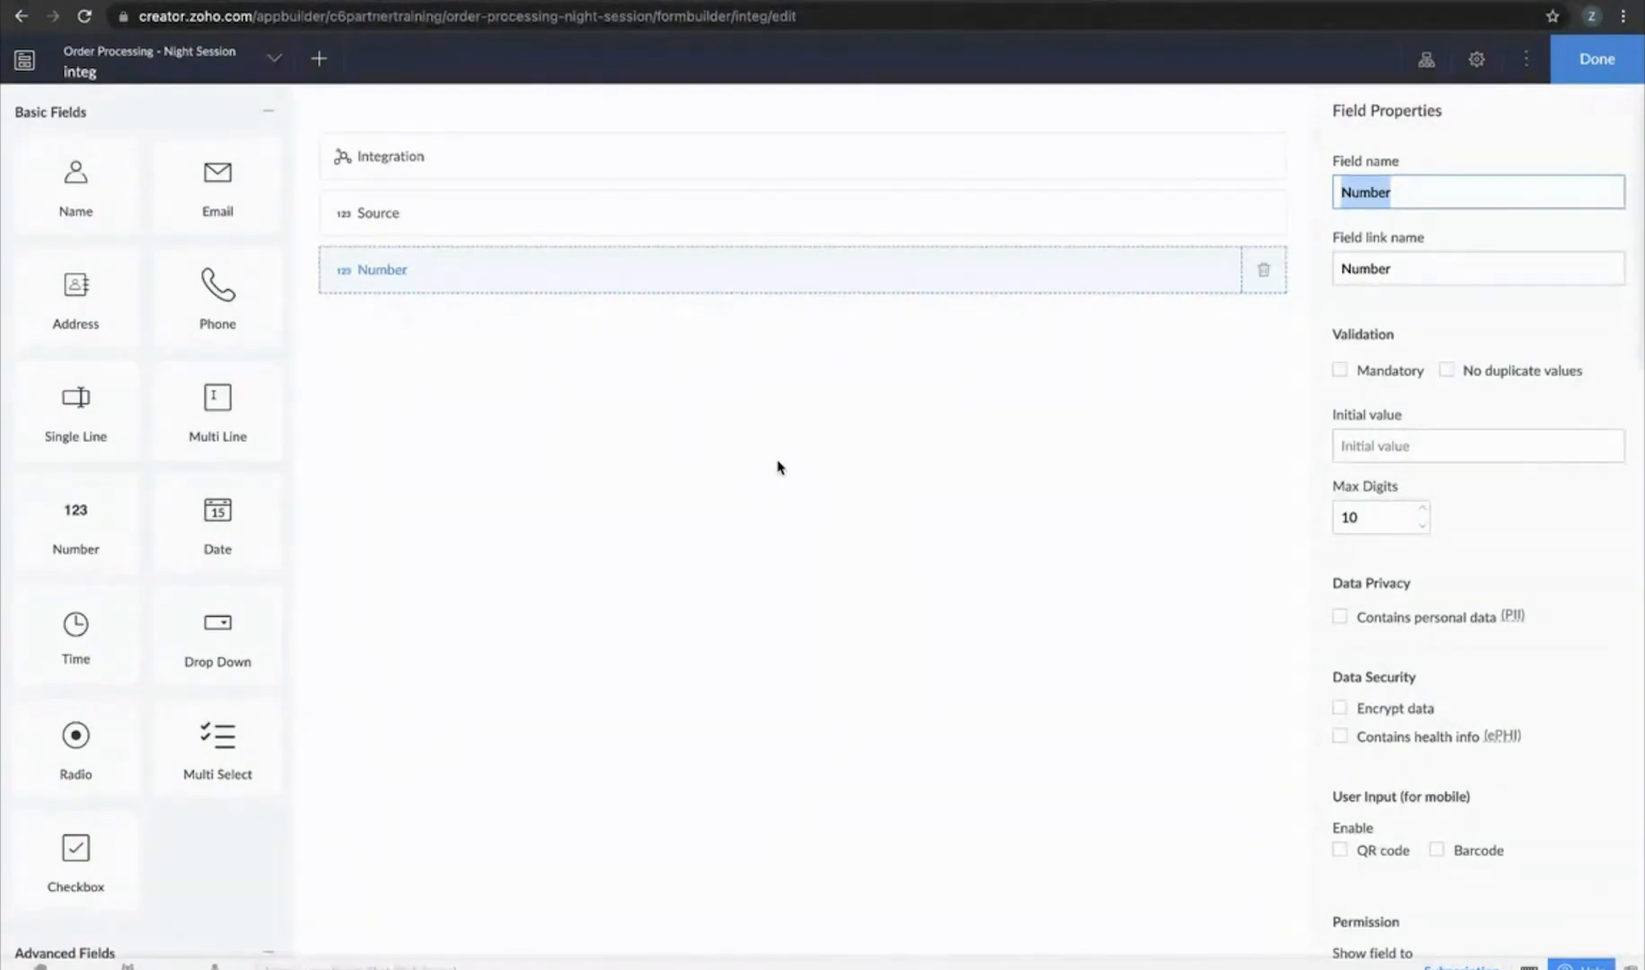
pyautogui.write('Target')
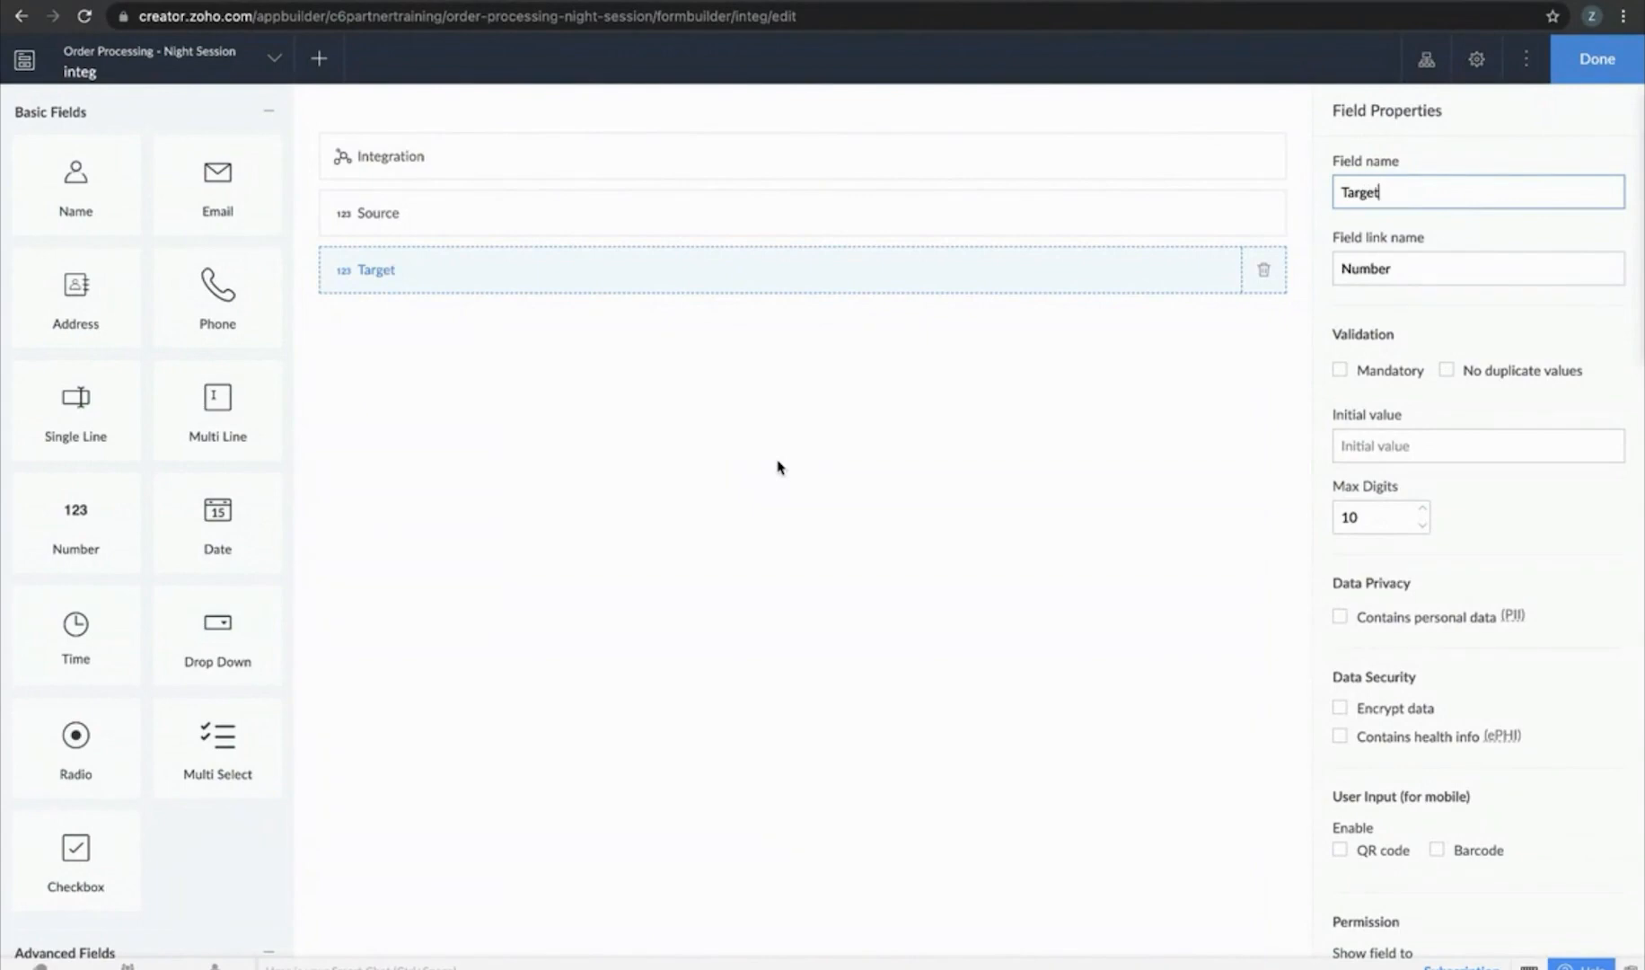
pyautogui.click(830, 611)
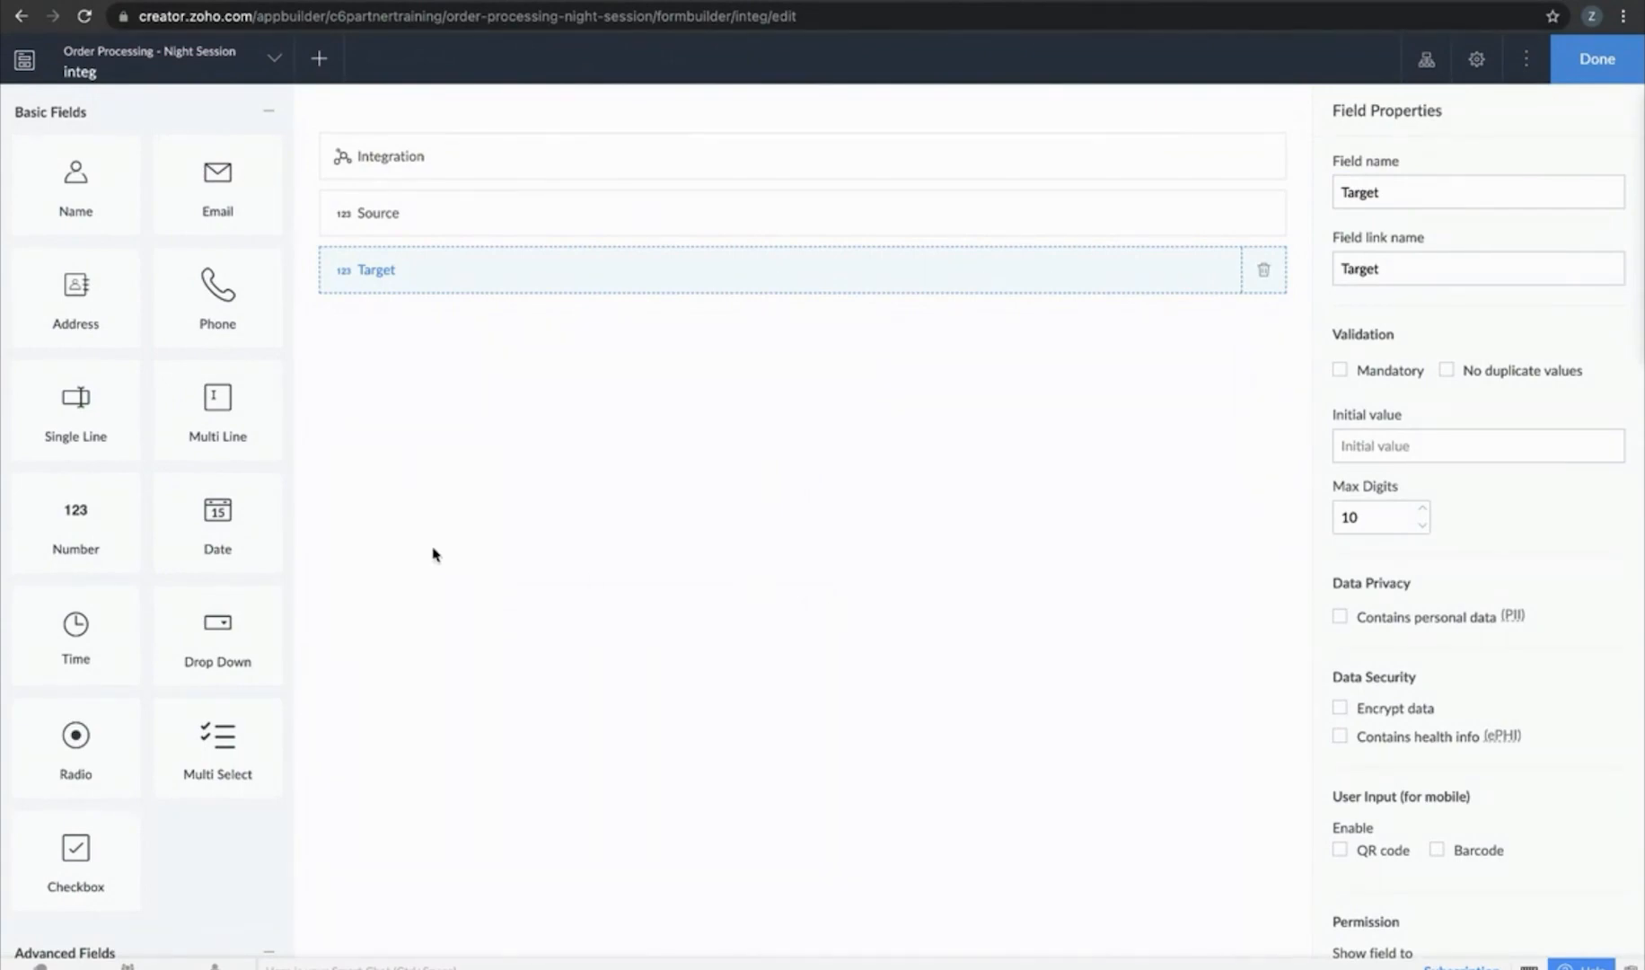
pyautogui.scroll(-15, 131, 521)
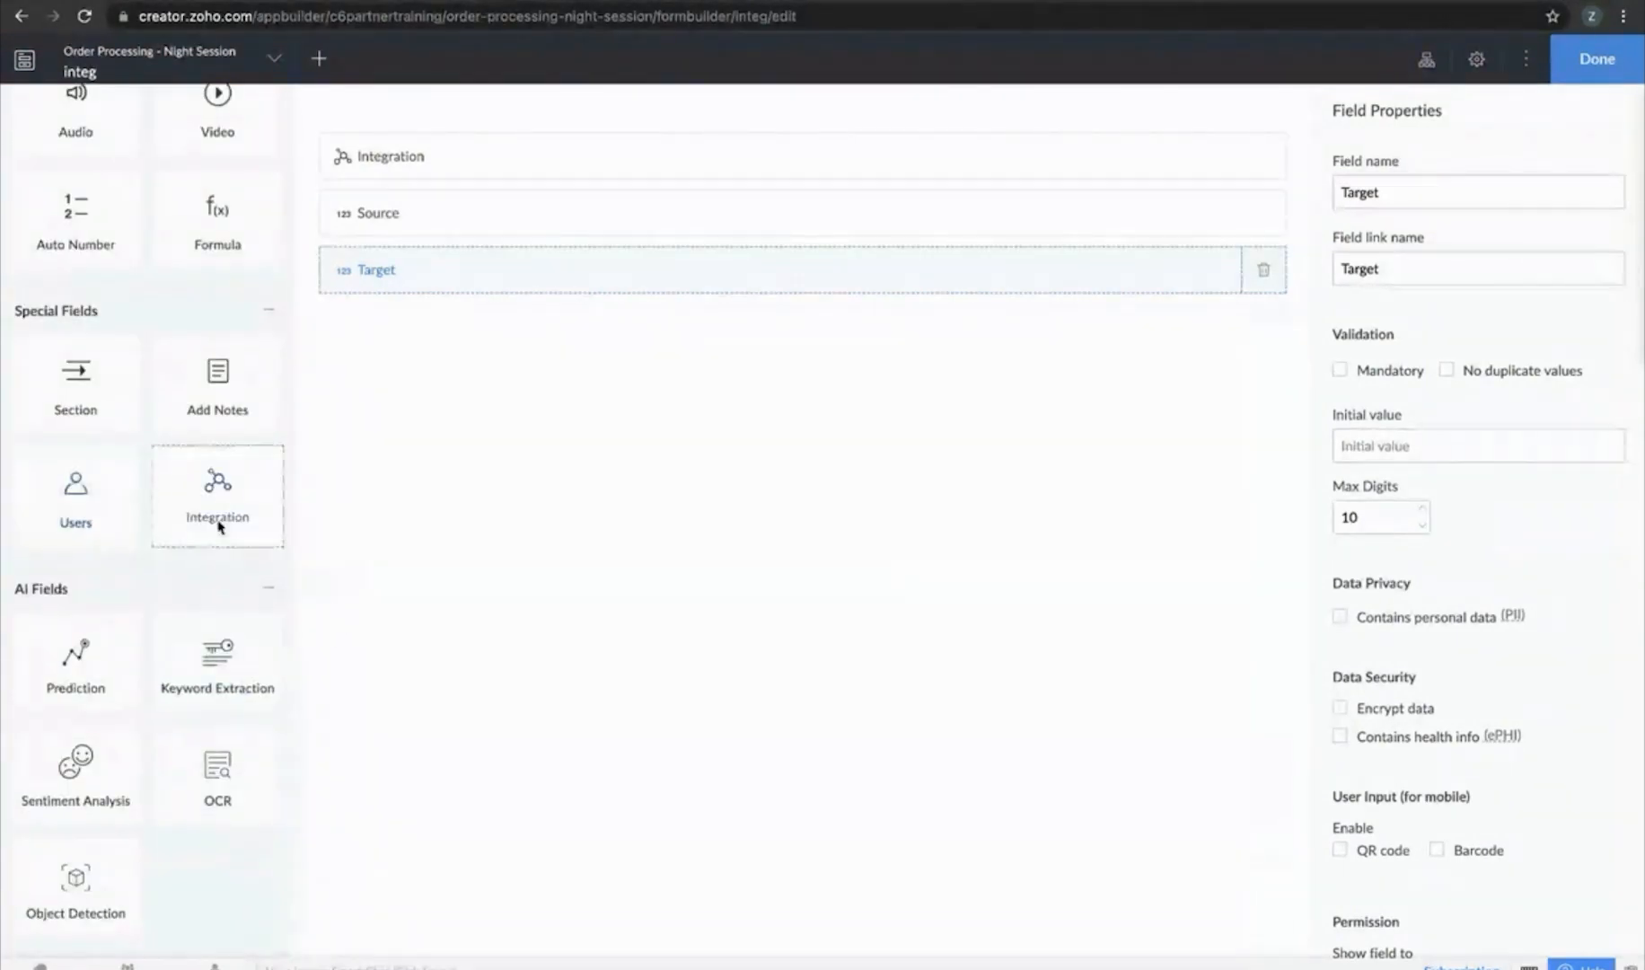
# Add a Prediction field named 'Predict Sales' with Target as the field to predict
pyautogui.moveTo(68, 664); pyautogui.dragTo(631, 468)
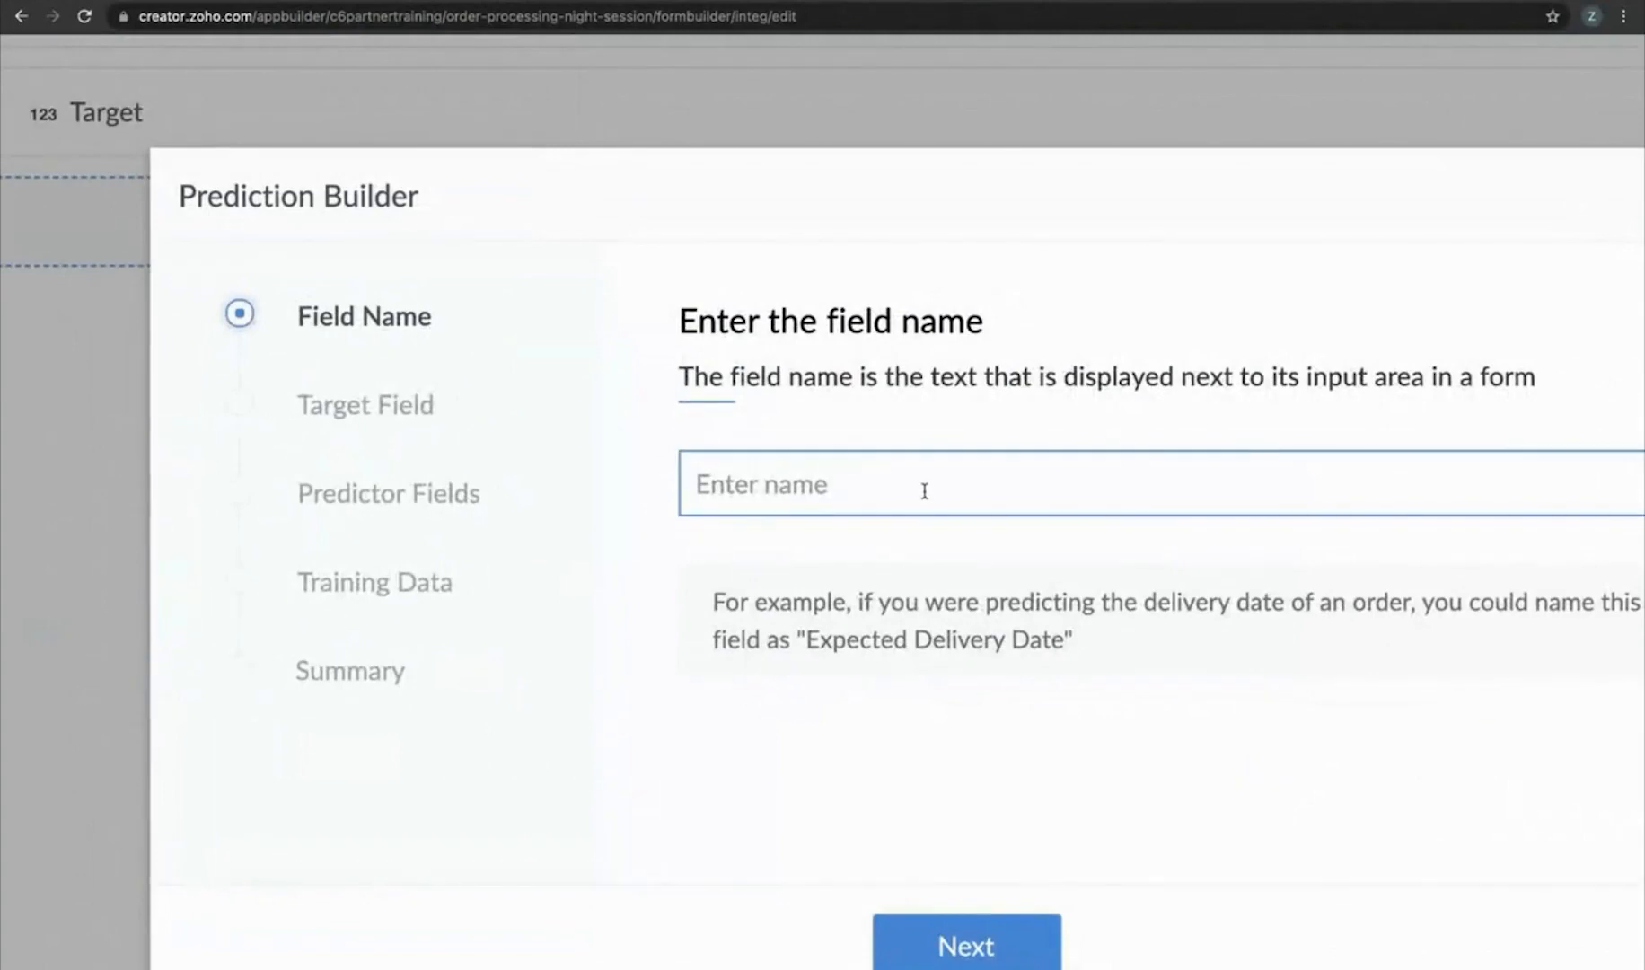
pyautogui.click(922, 486)
pyautogui.write('P')
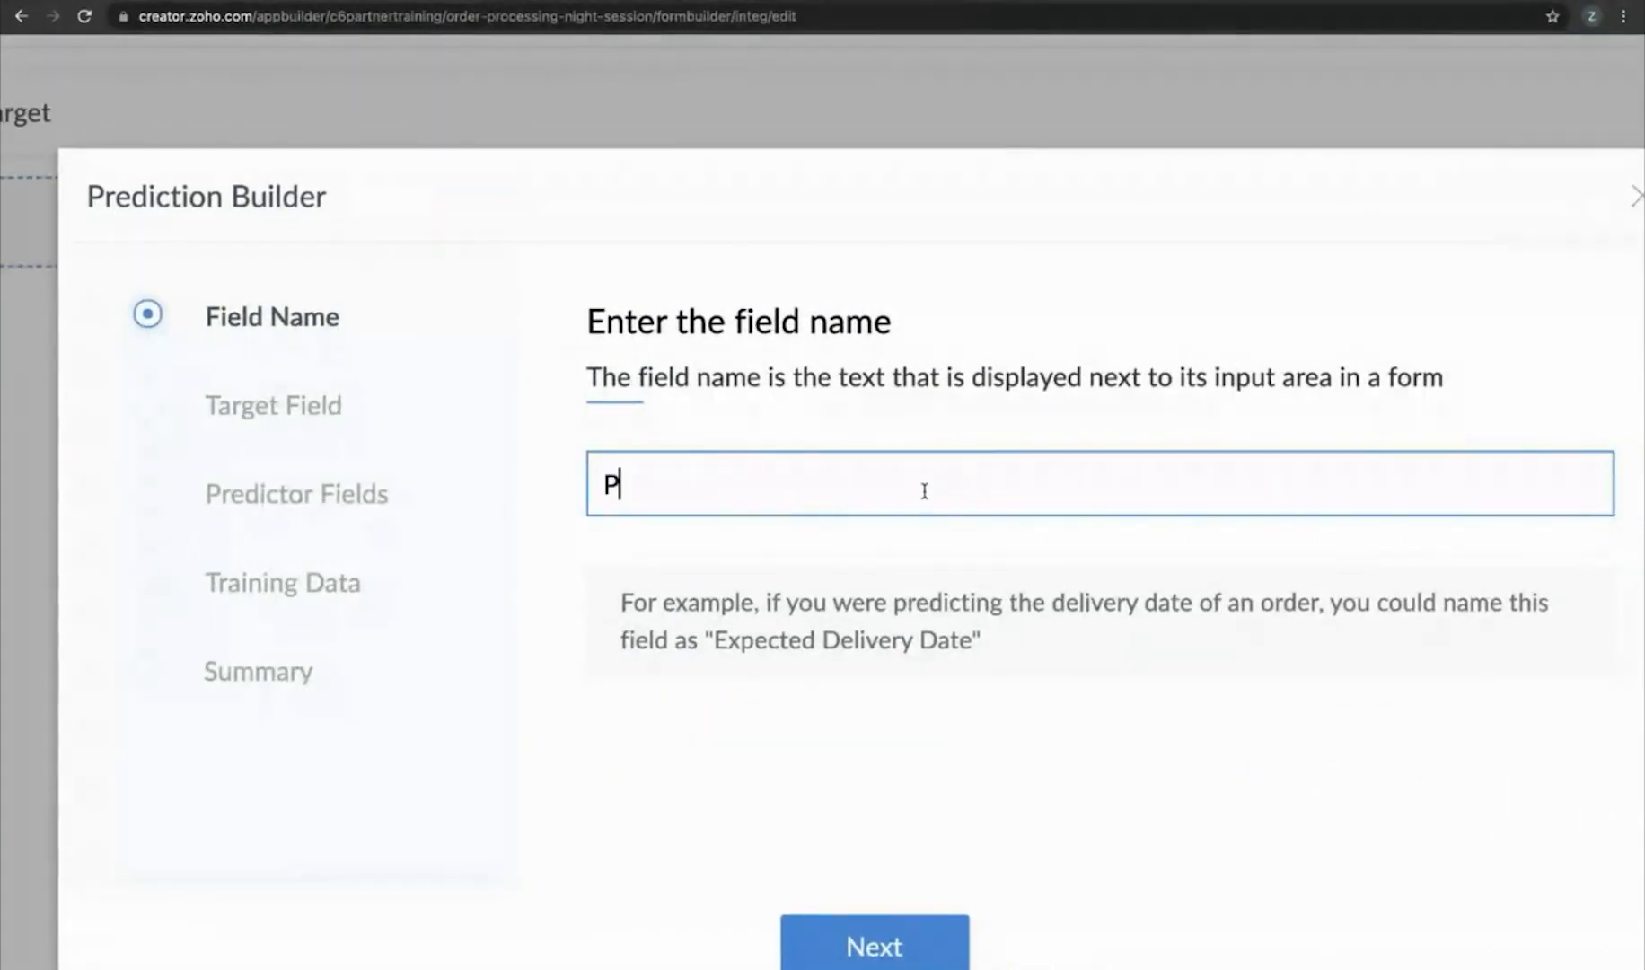
pyautogui.write('redict Sales')
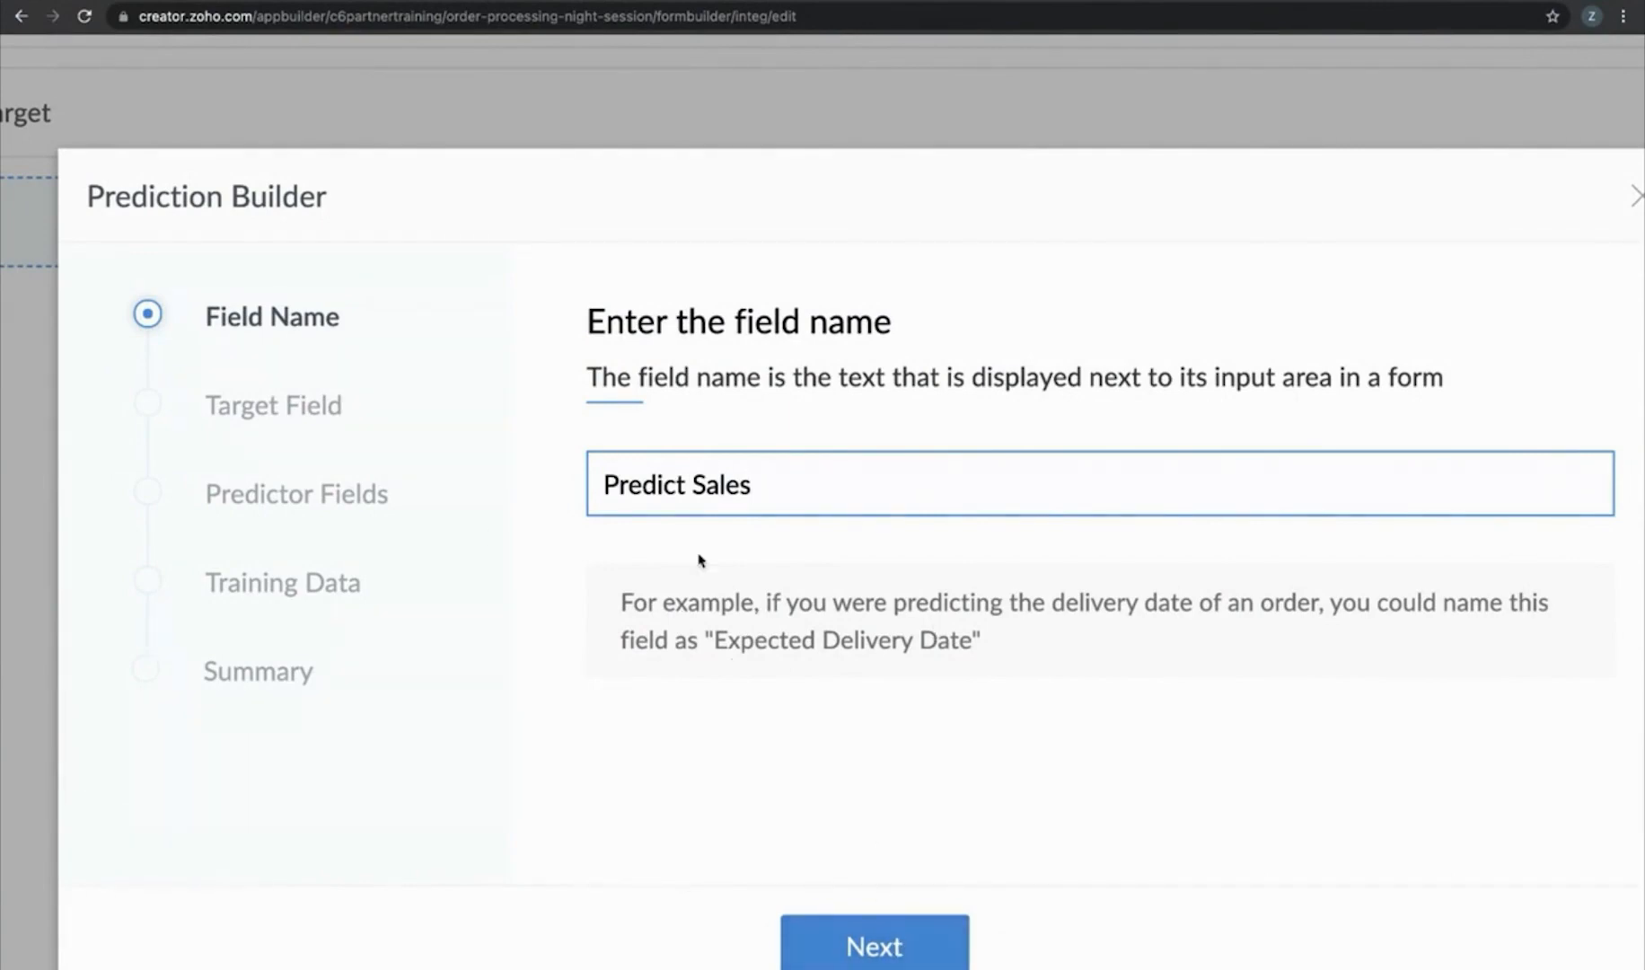
pyautogui.click(850, 933)
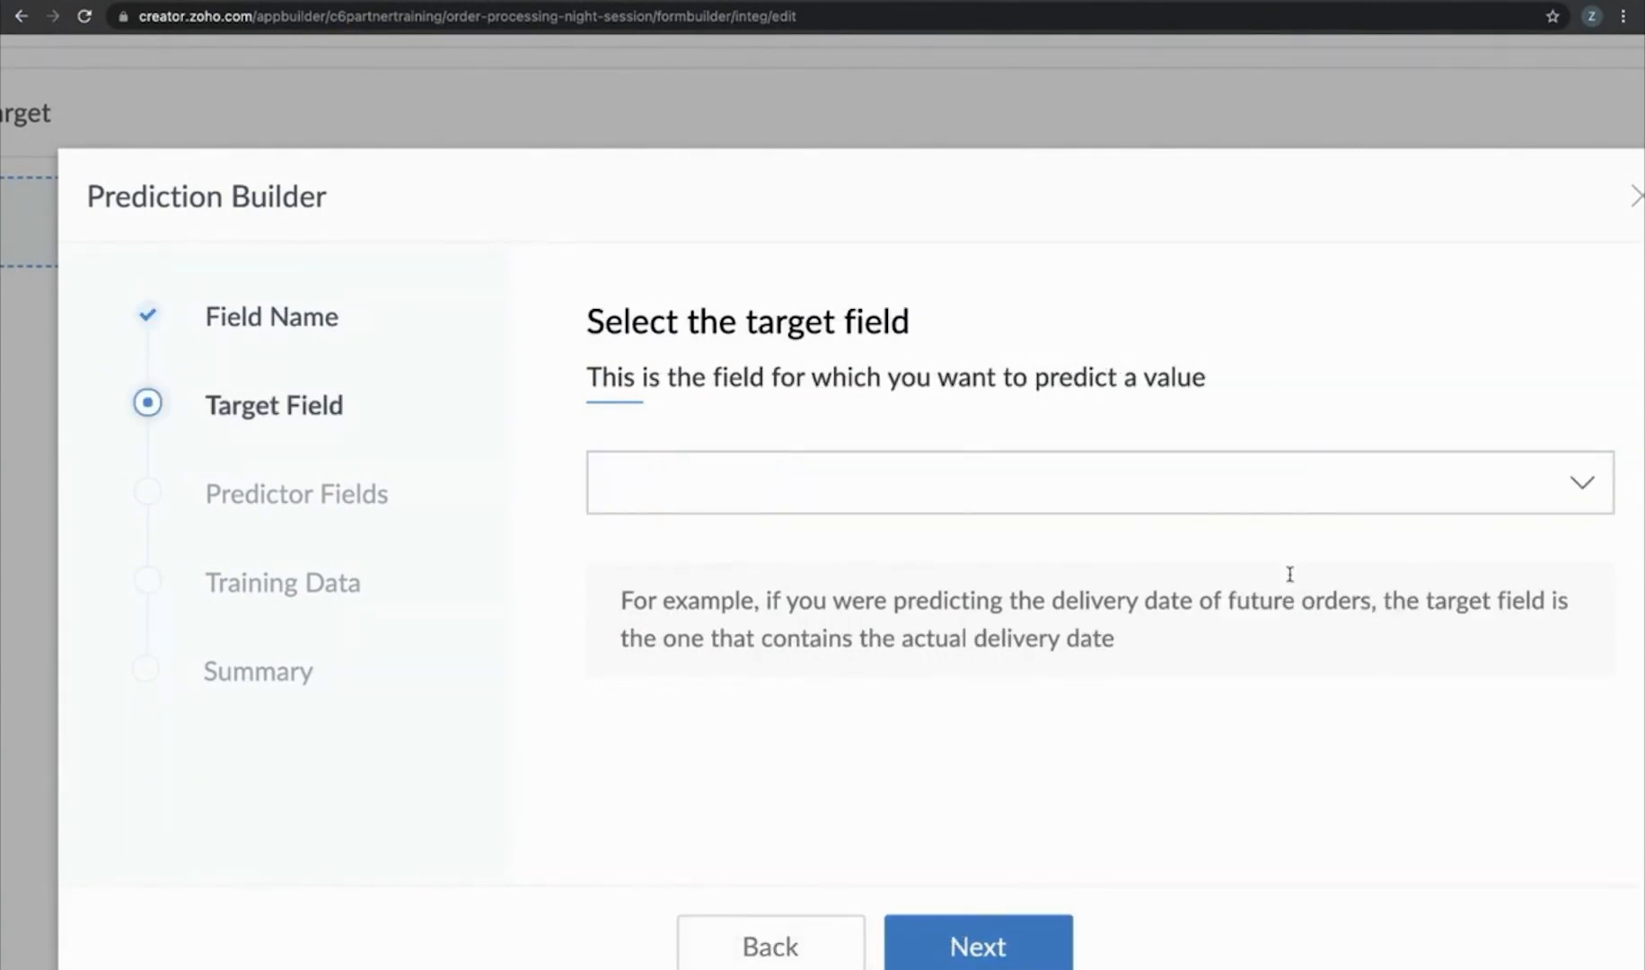
pyautogui.click(1483, 483)
pyautogui.click(746, 616)
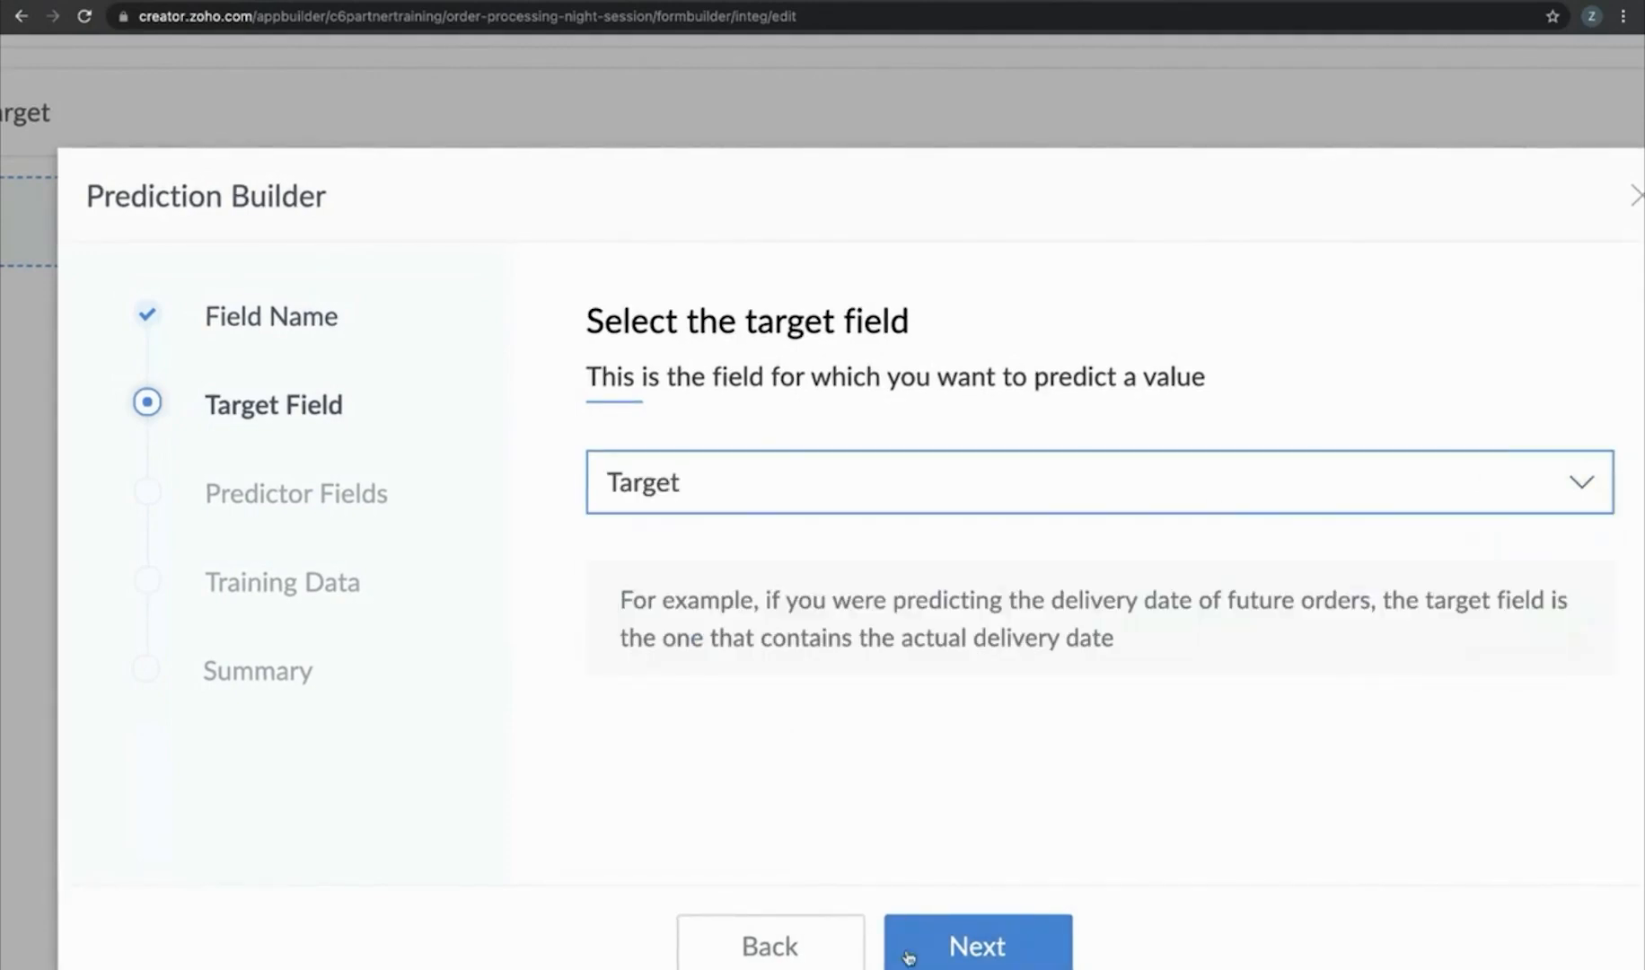
pyautogui.click(974, 945)
# Use Source as predictor, train on All Records, create the field and finish editing
pyautogui.click(812, 485)
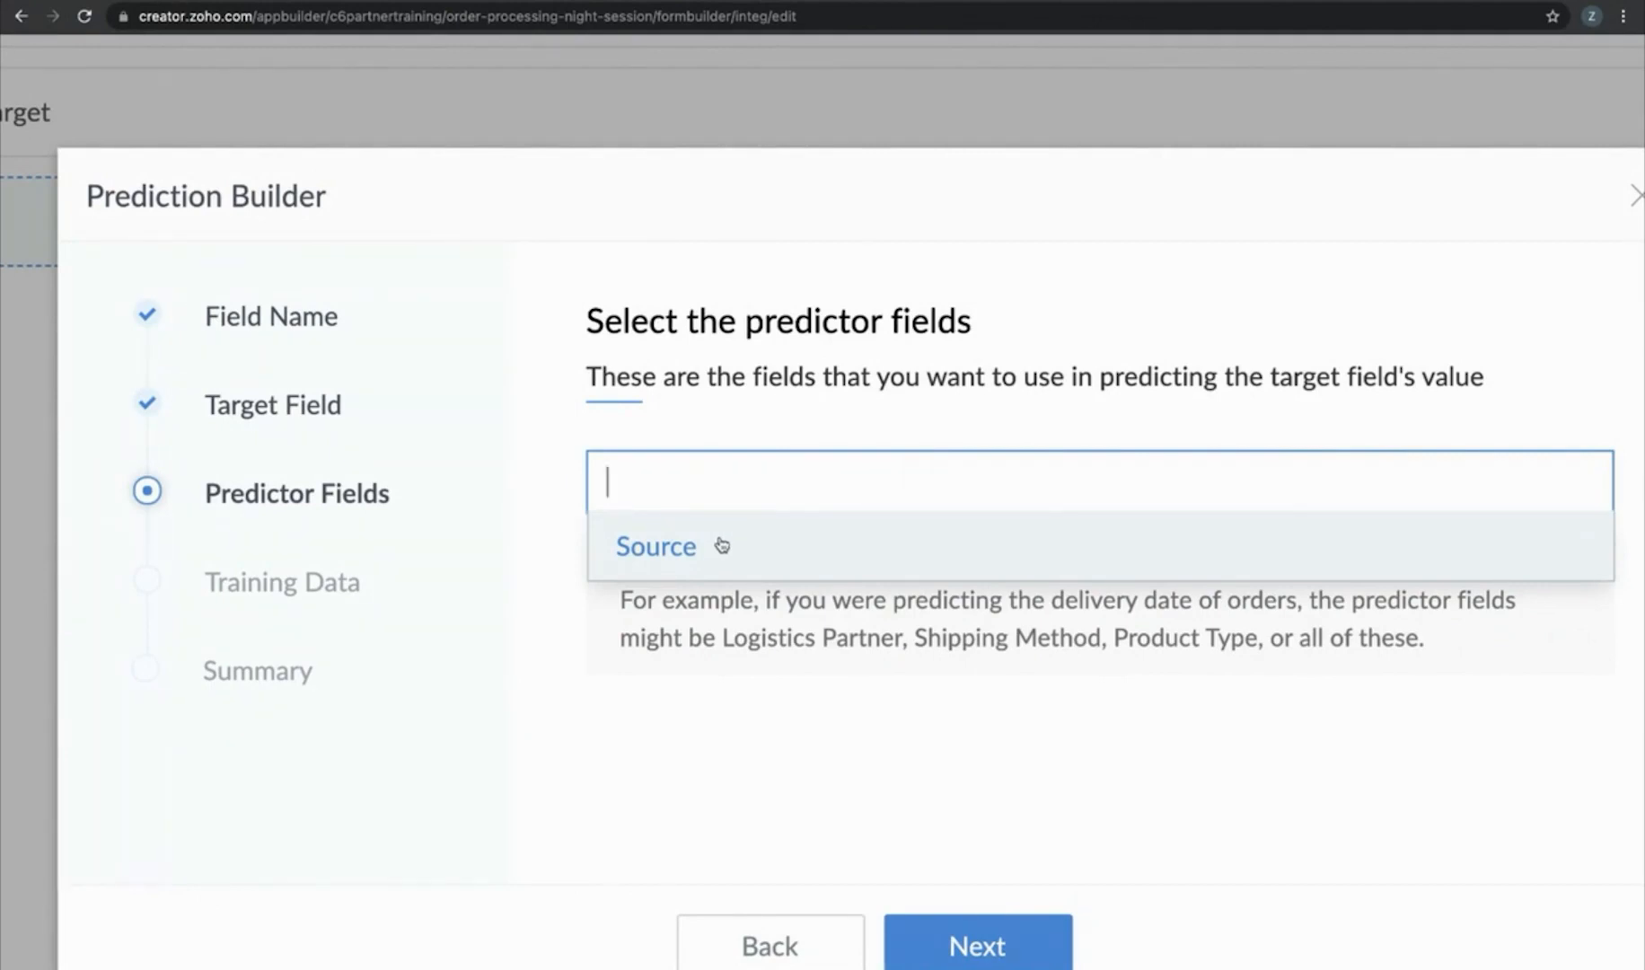
pyautogui.hscroll(1, 722, 545)
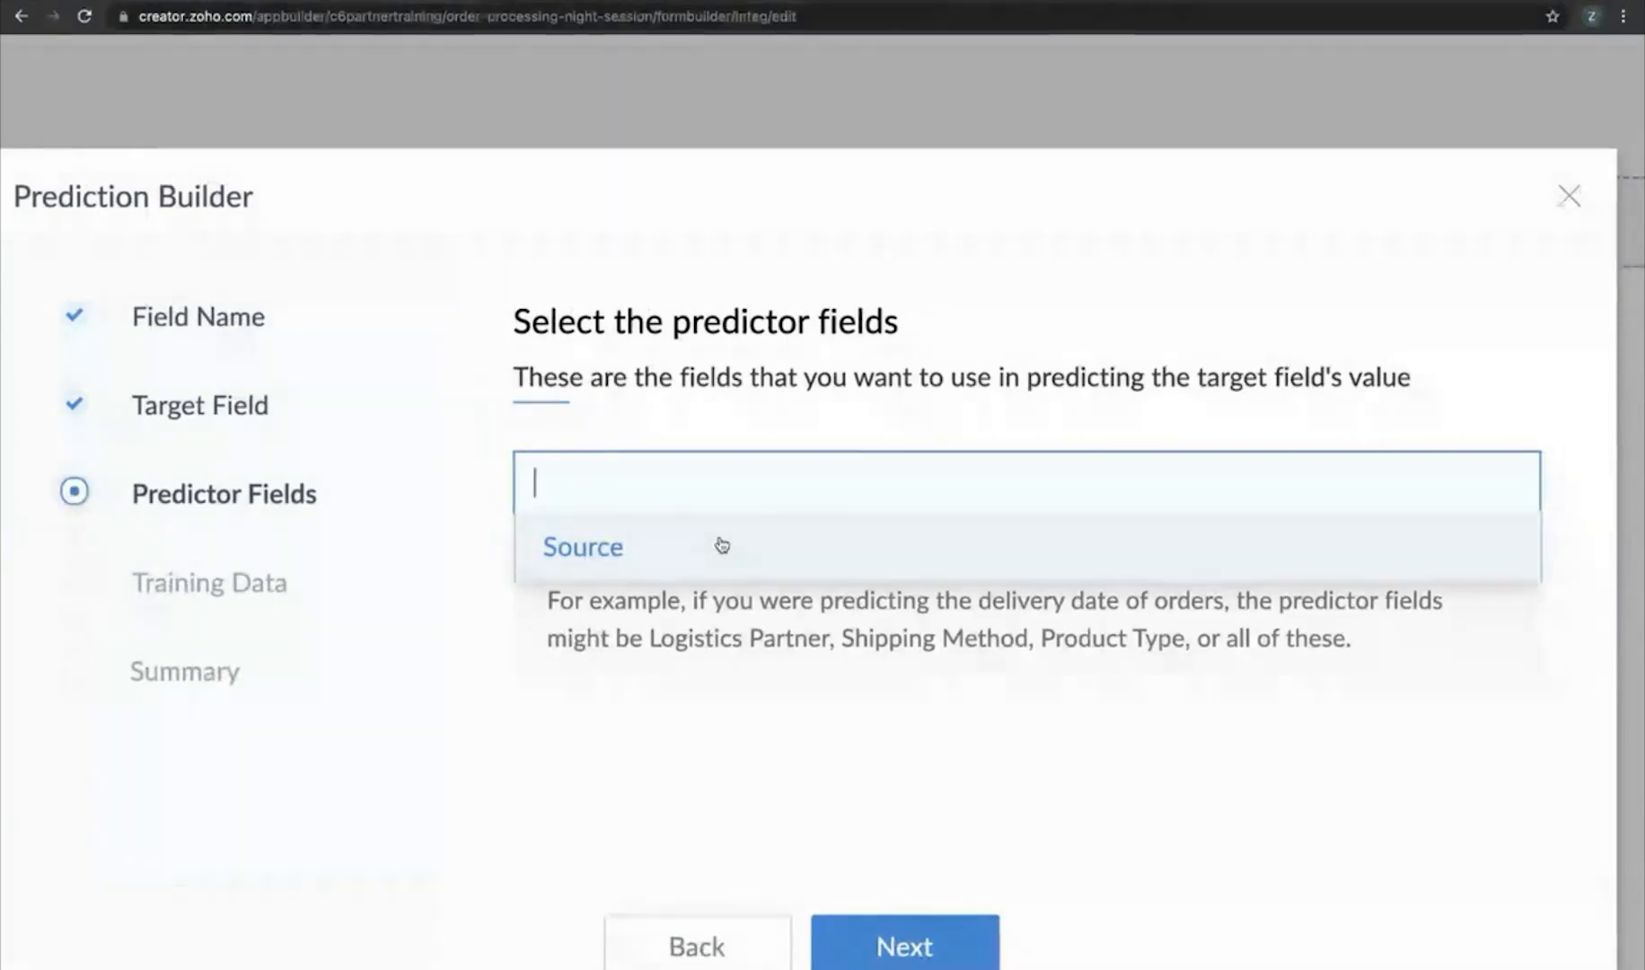
pyautogui.click(722, 545)
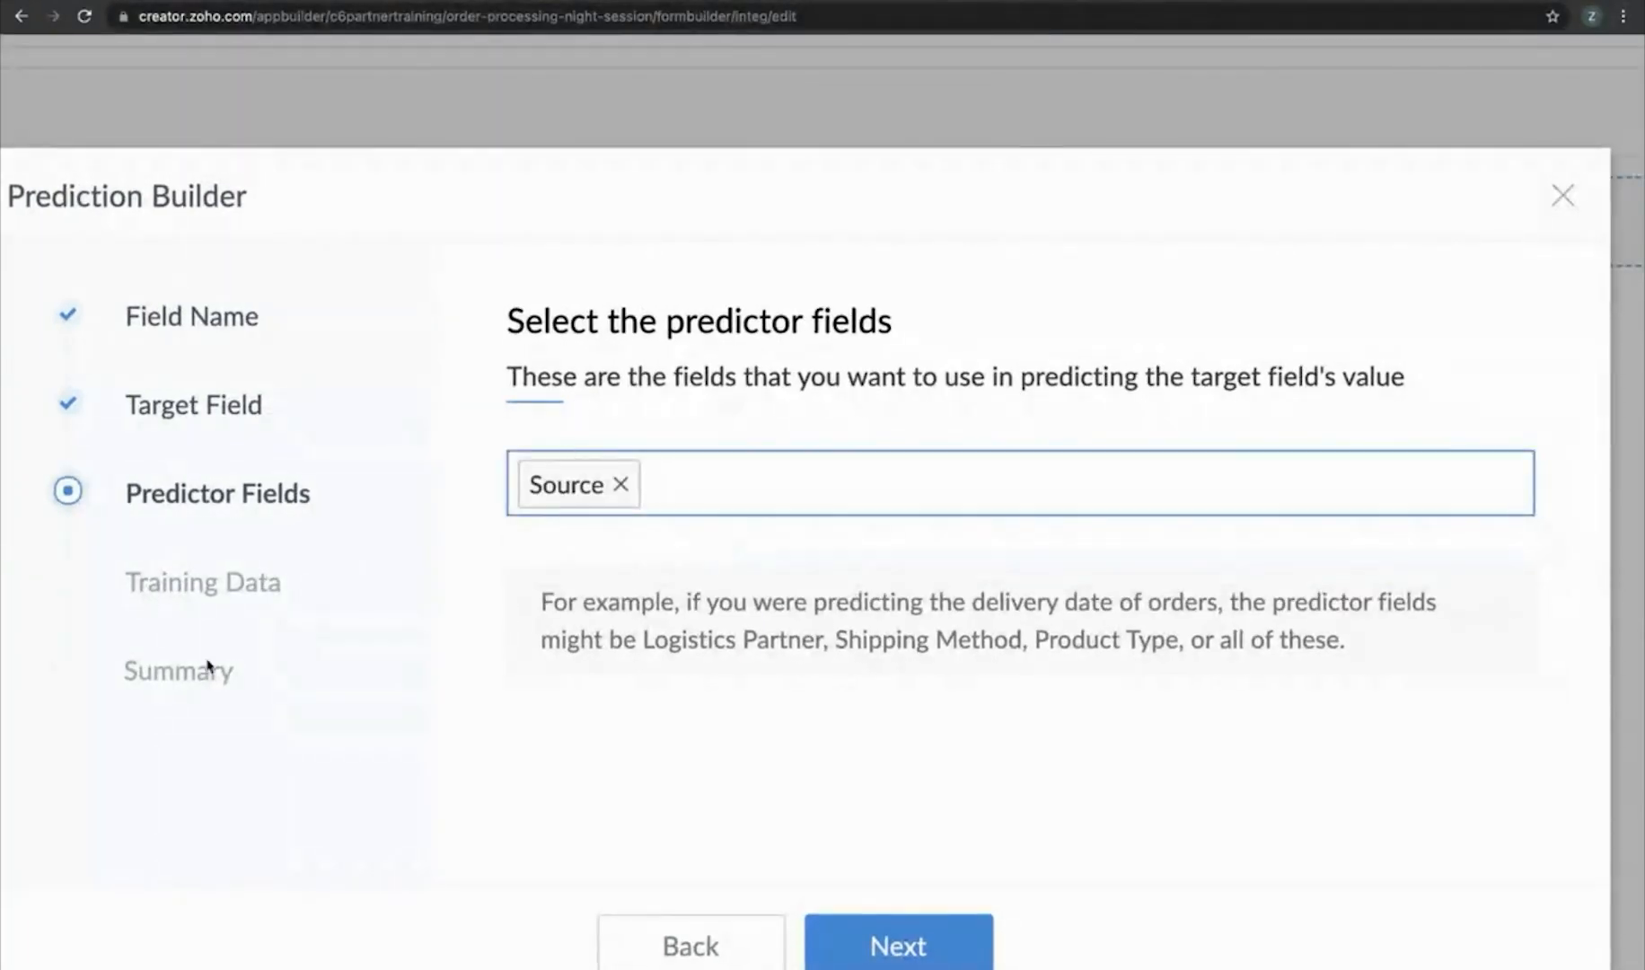
pyautogui.click(949, 950)
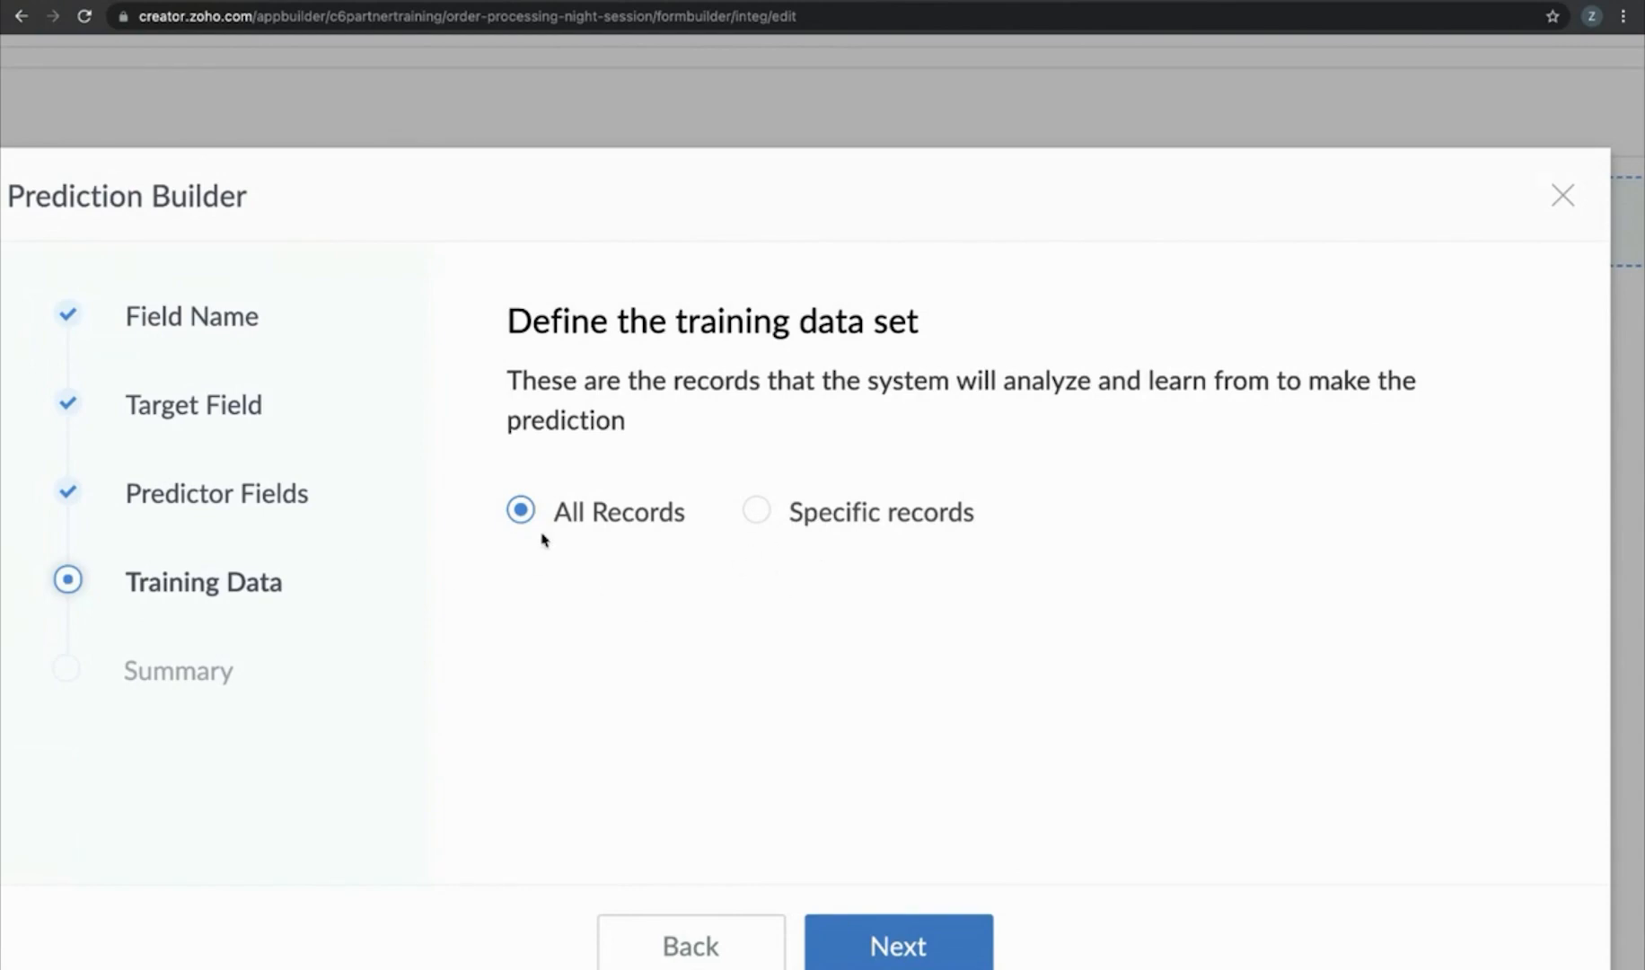
pyautogui.click(907, 944)
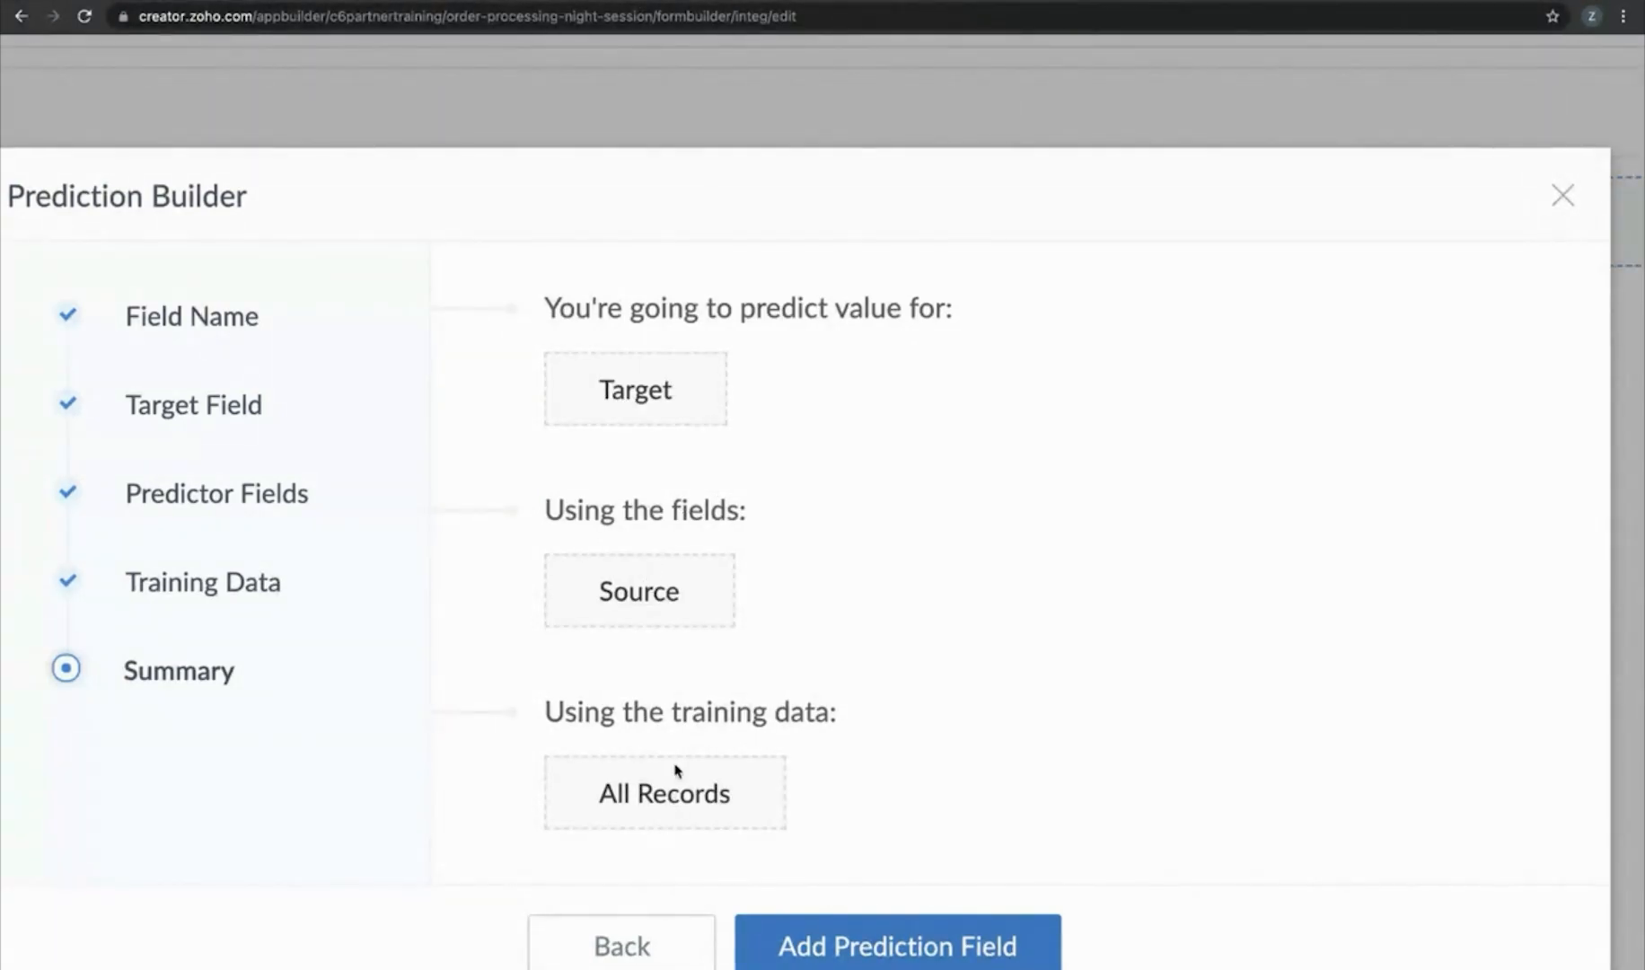
pyautogui.click(939, 953)
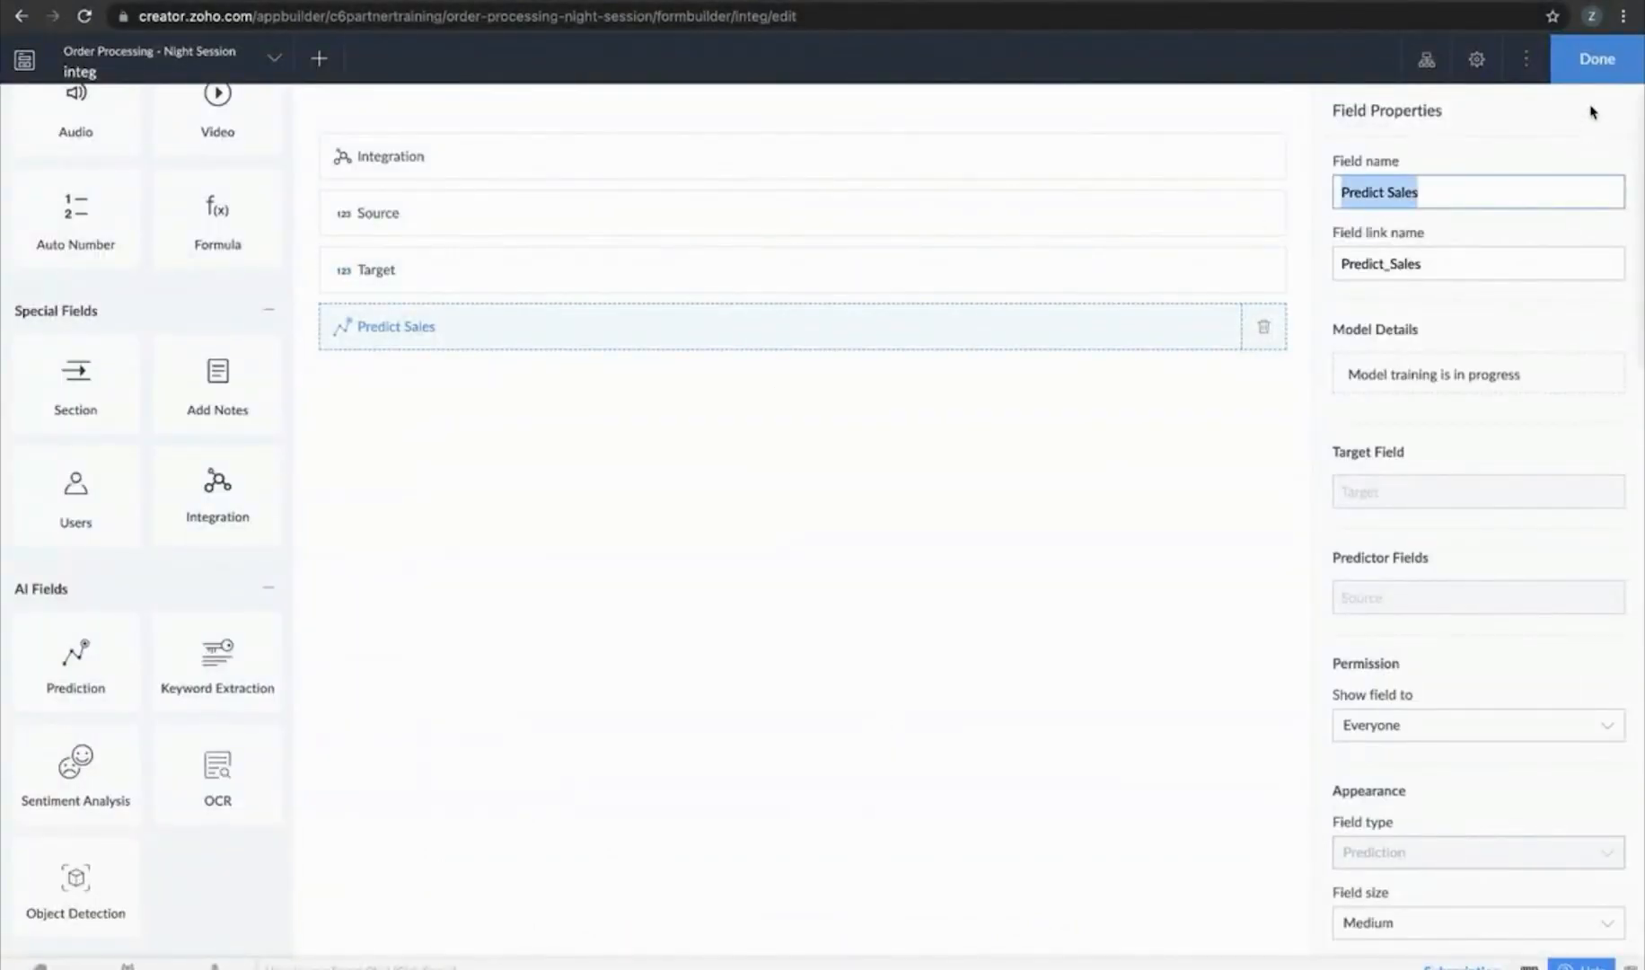
pyautogui.click(1586, 77)
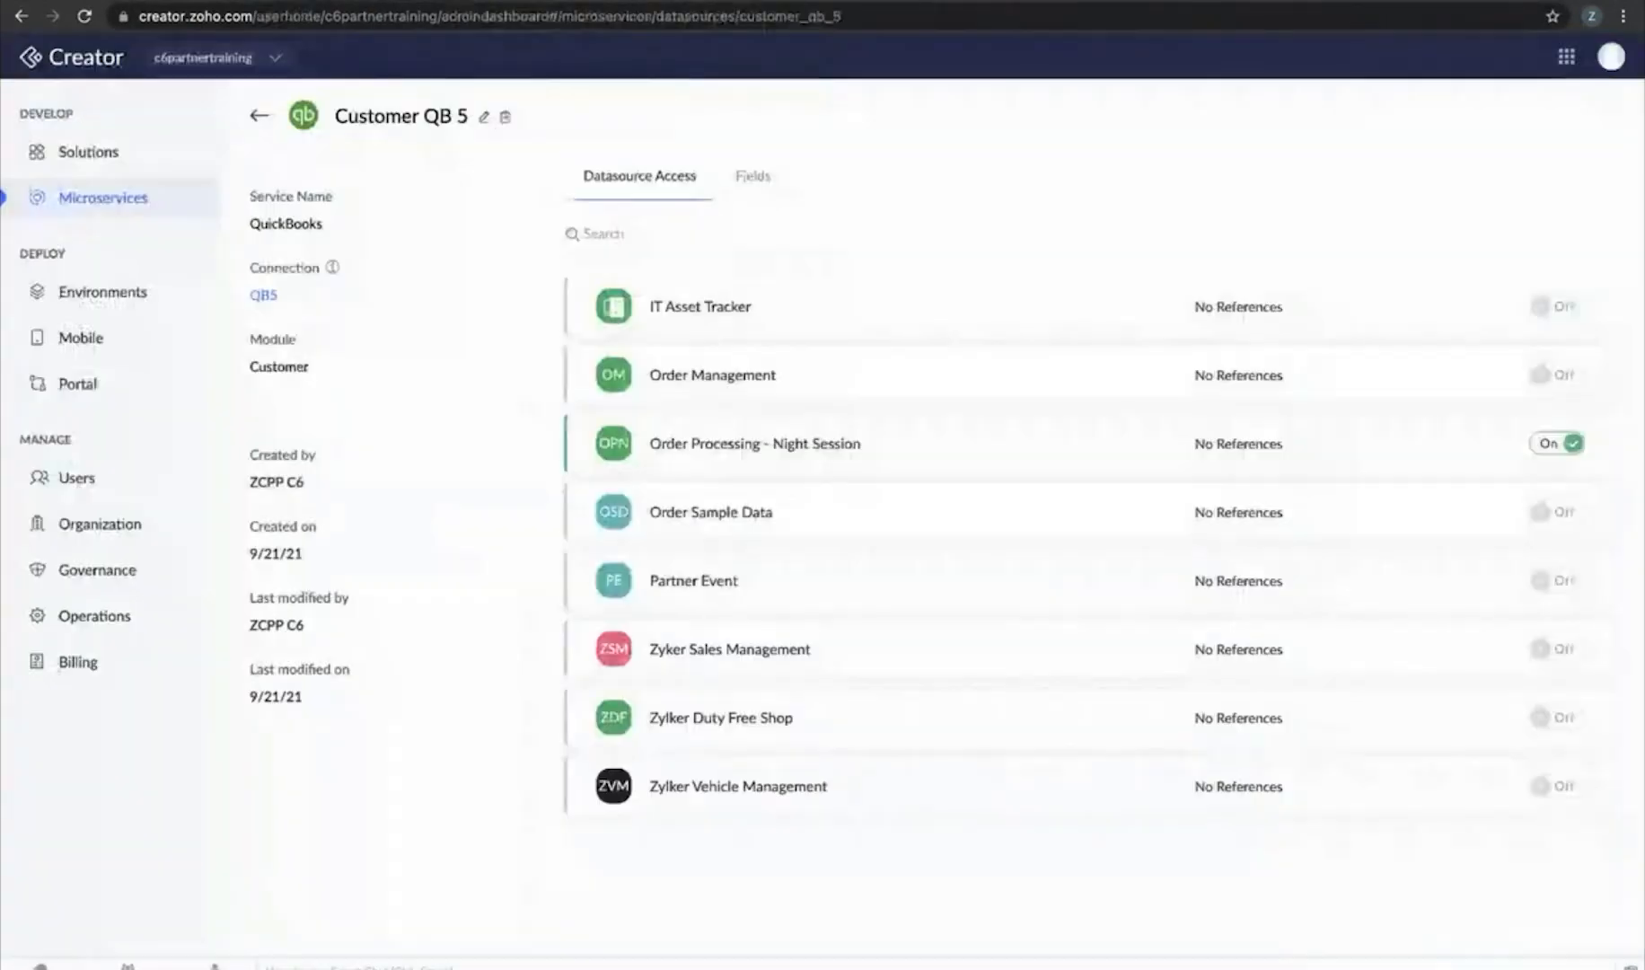
# Check Custom AI Models under Microservices, then go to the Environments overview
pyautogui.click(130, 195)
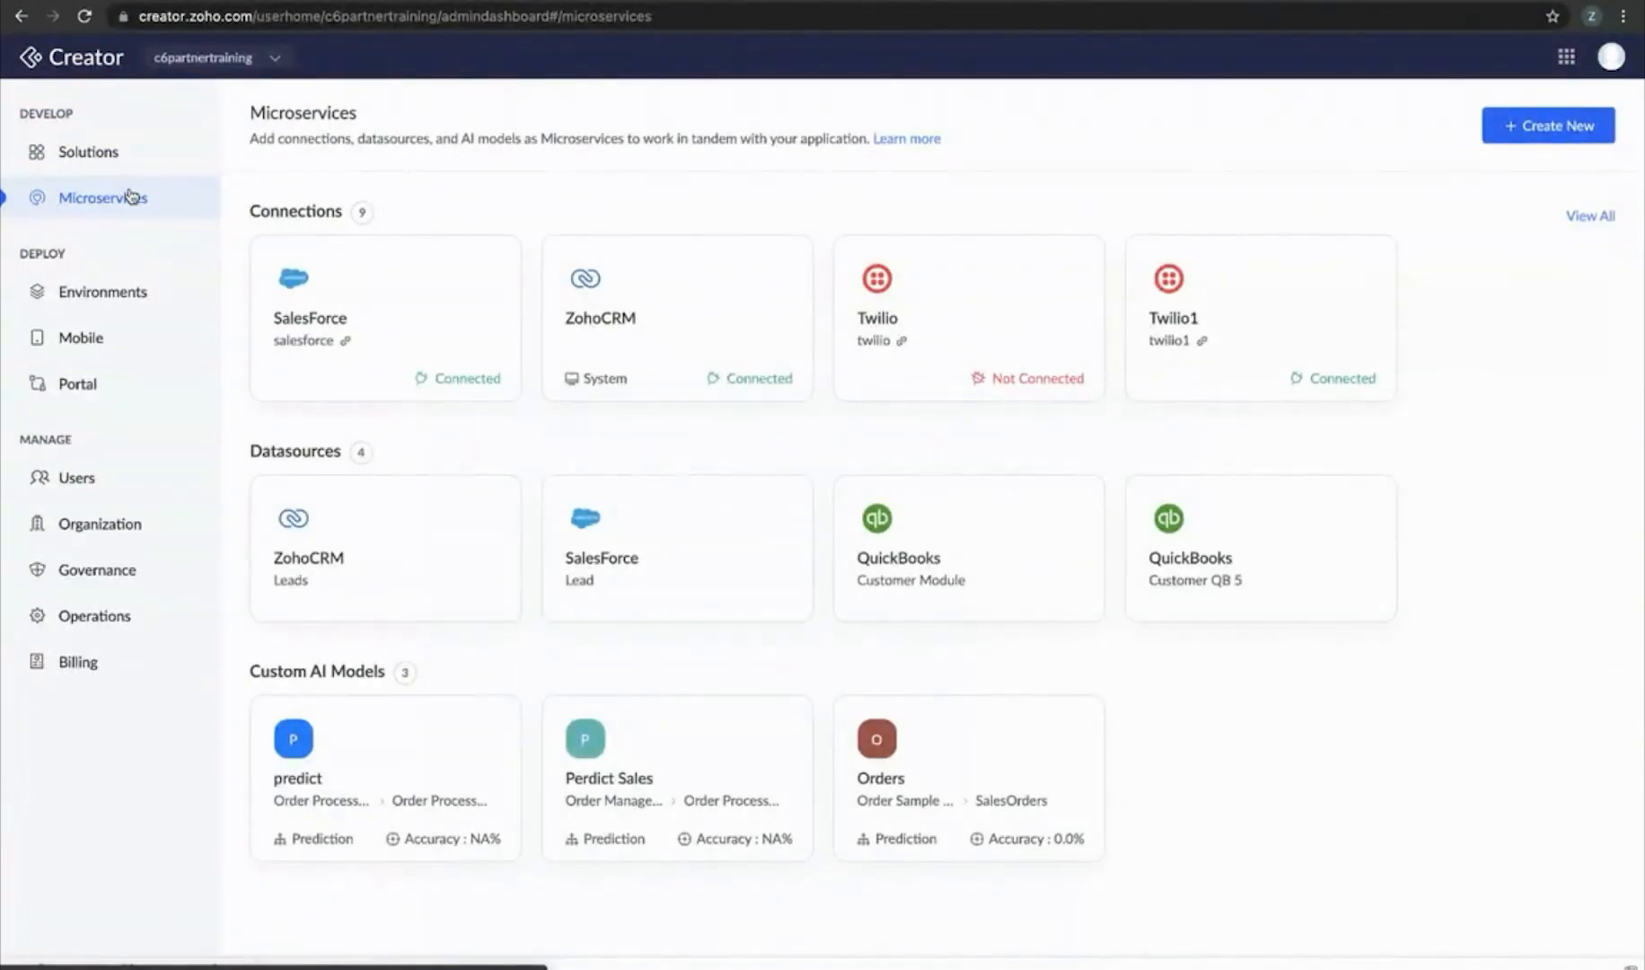
pyautogui.click(126, 303)
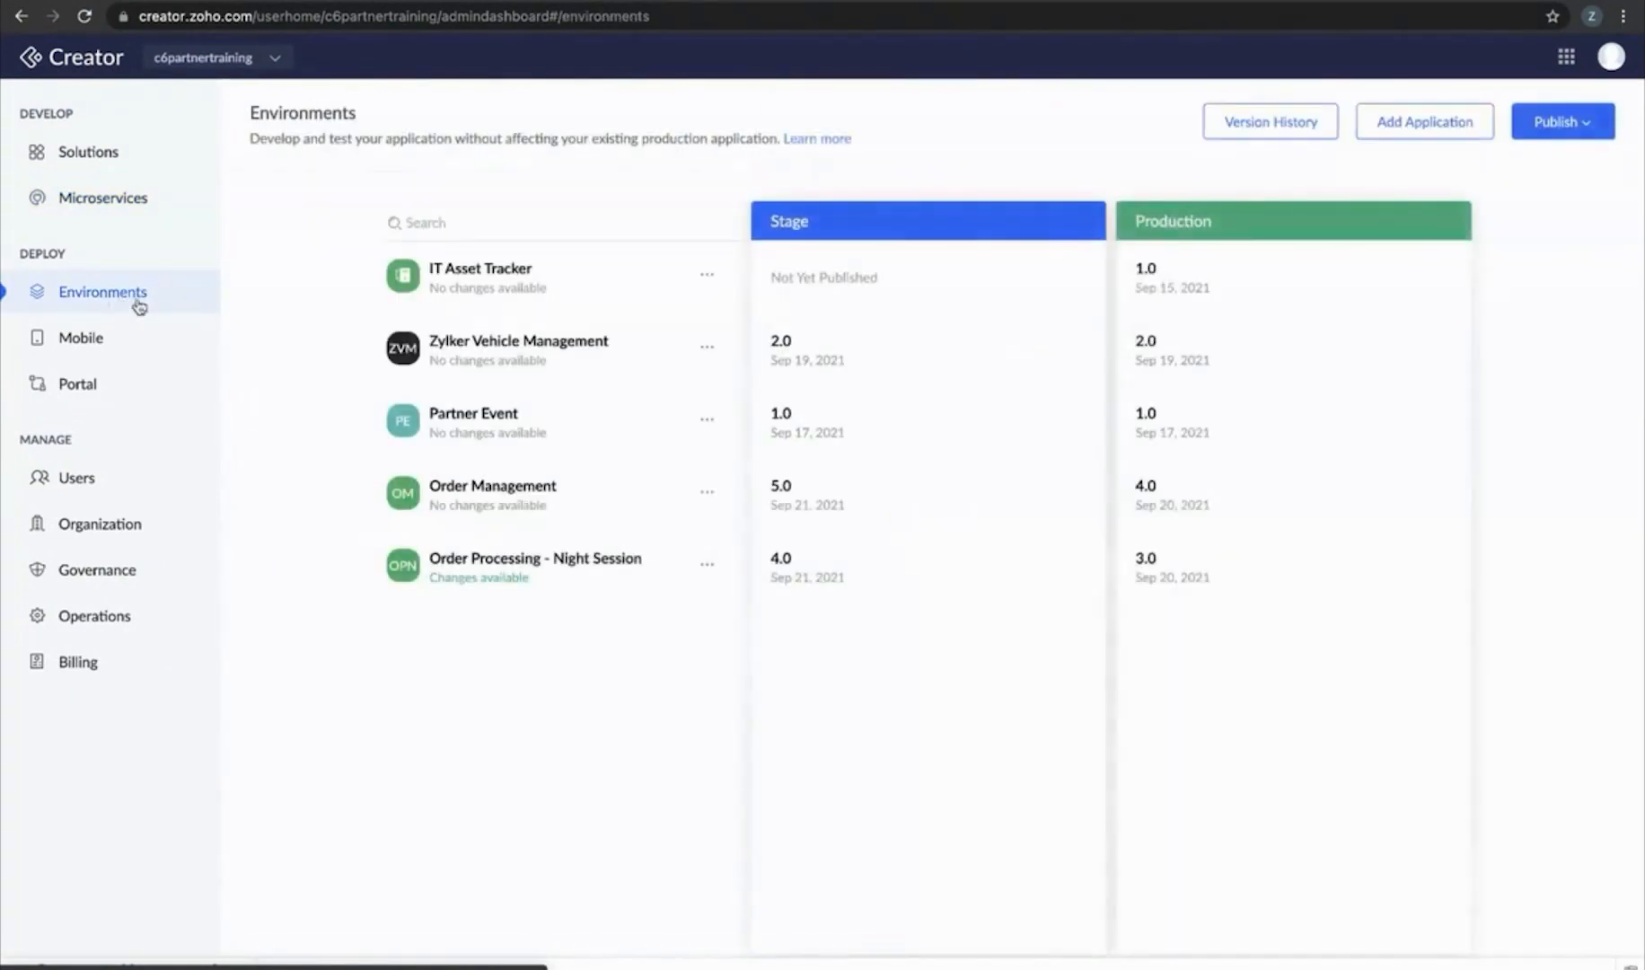
pyautogui.click(708, 565)
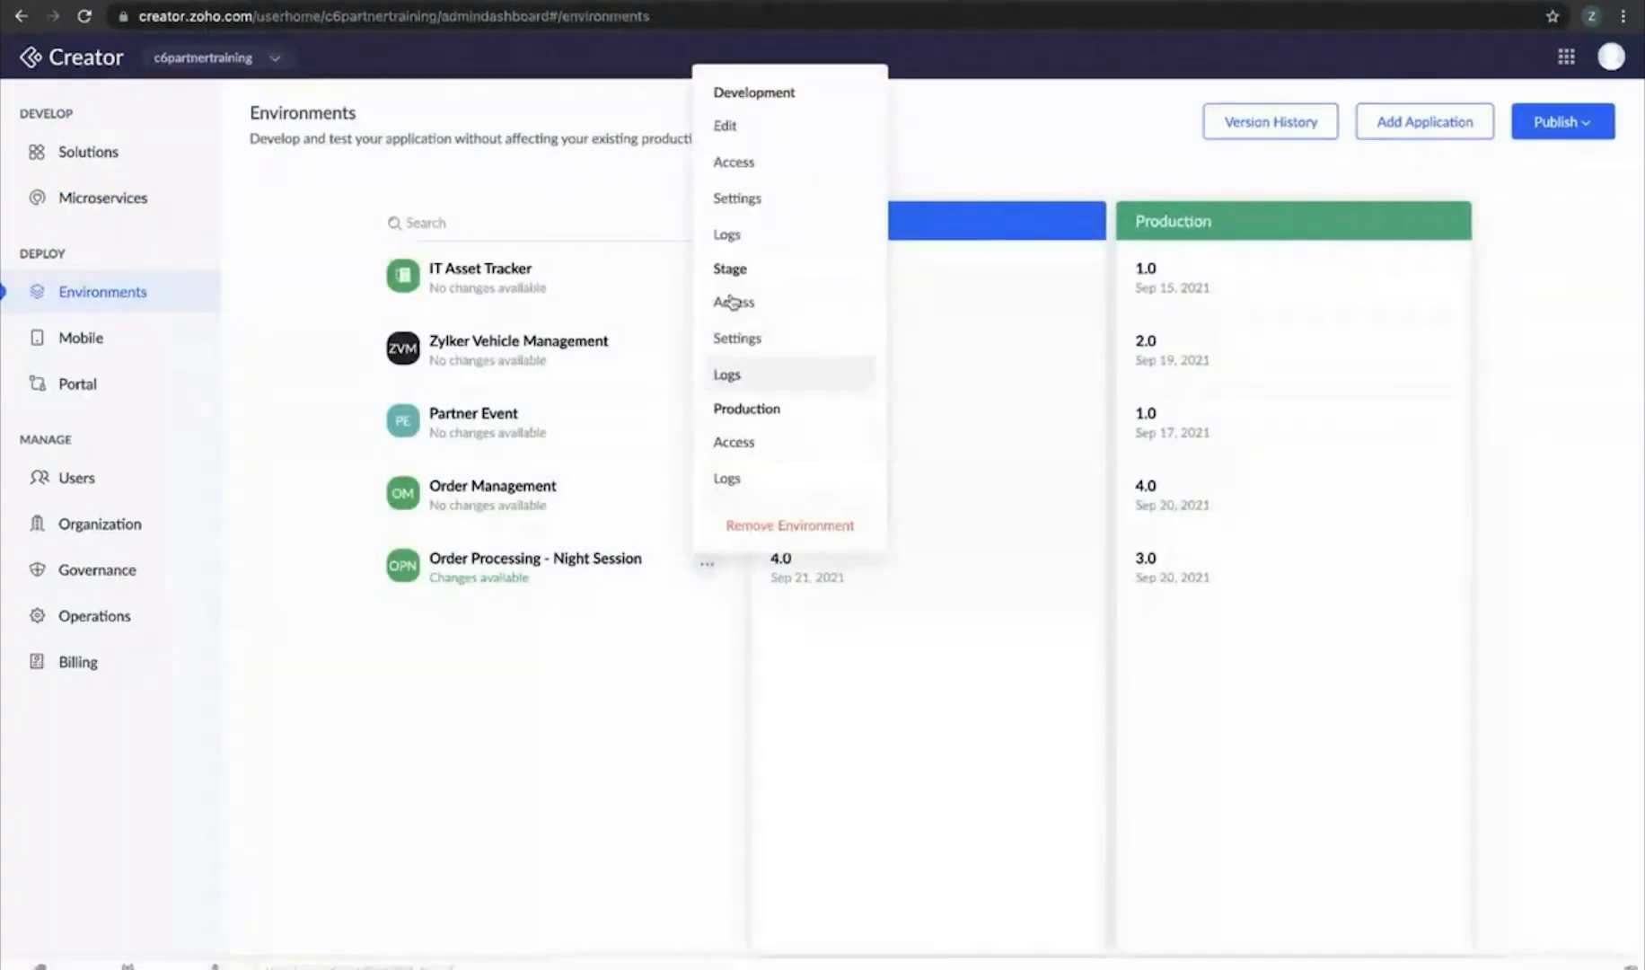
pyautogui.click(753, 200)
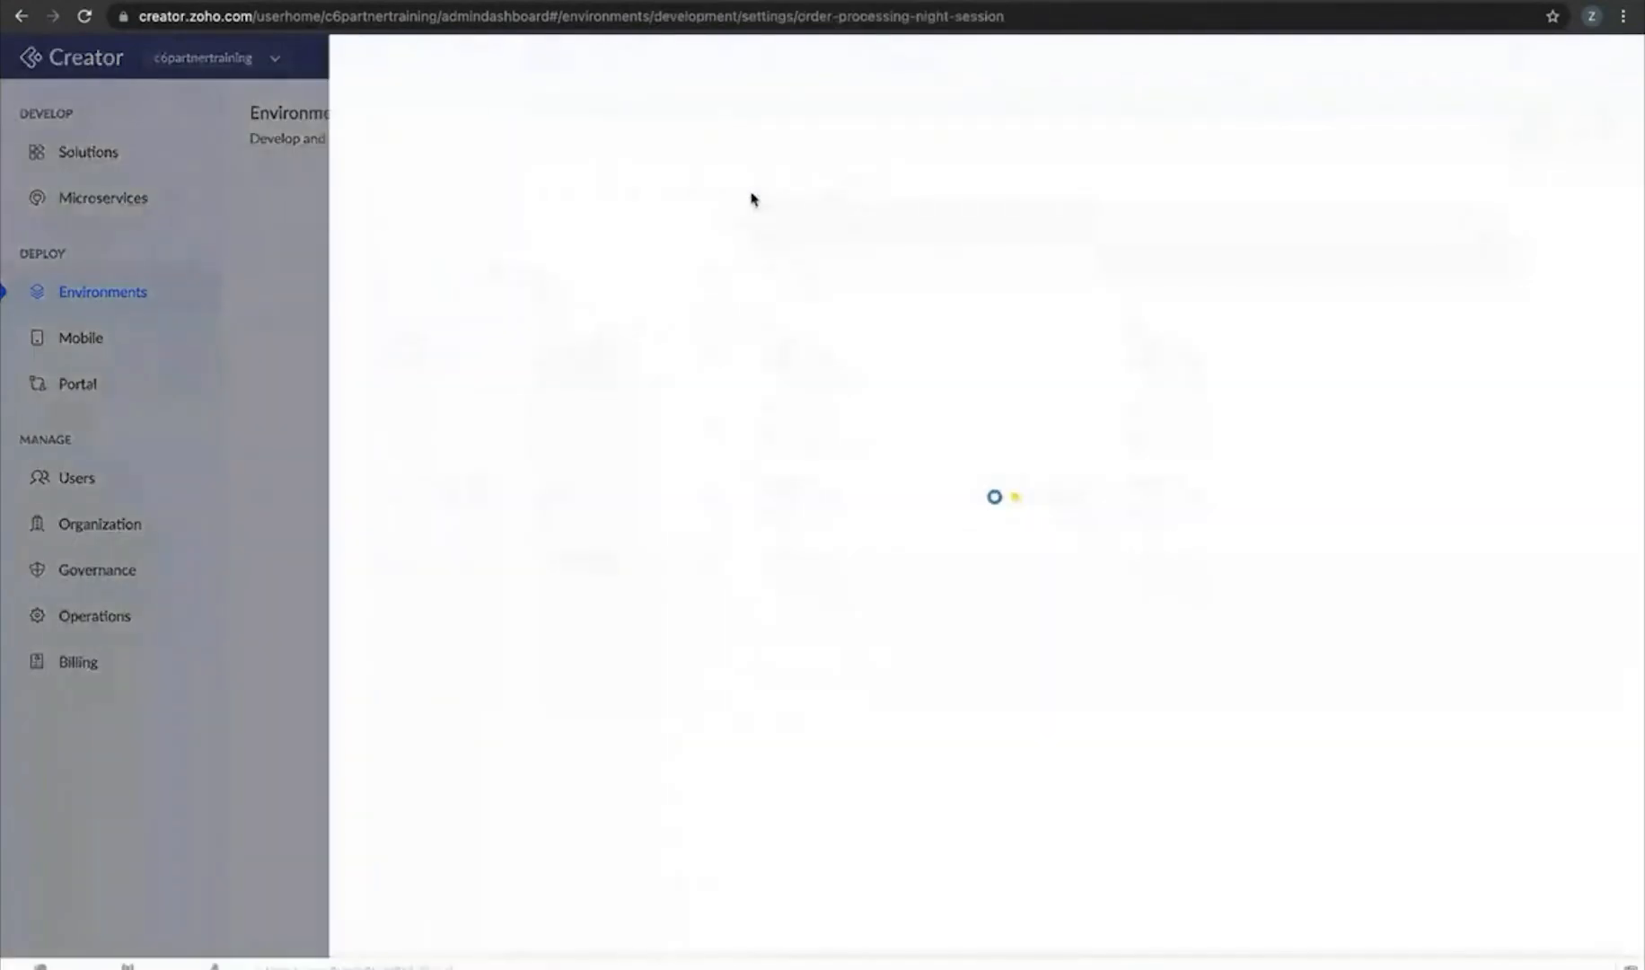
pyautogui.click(635, 150)
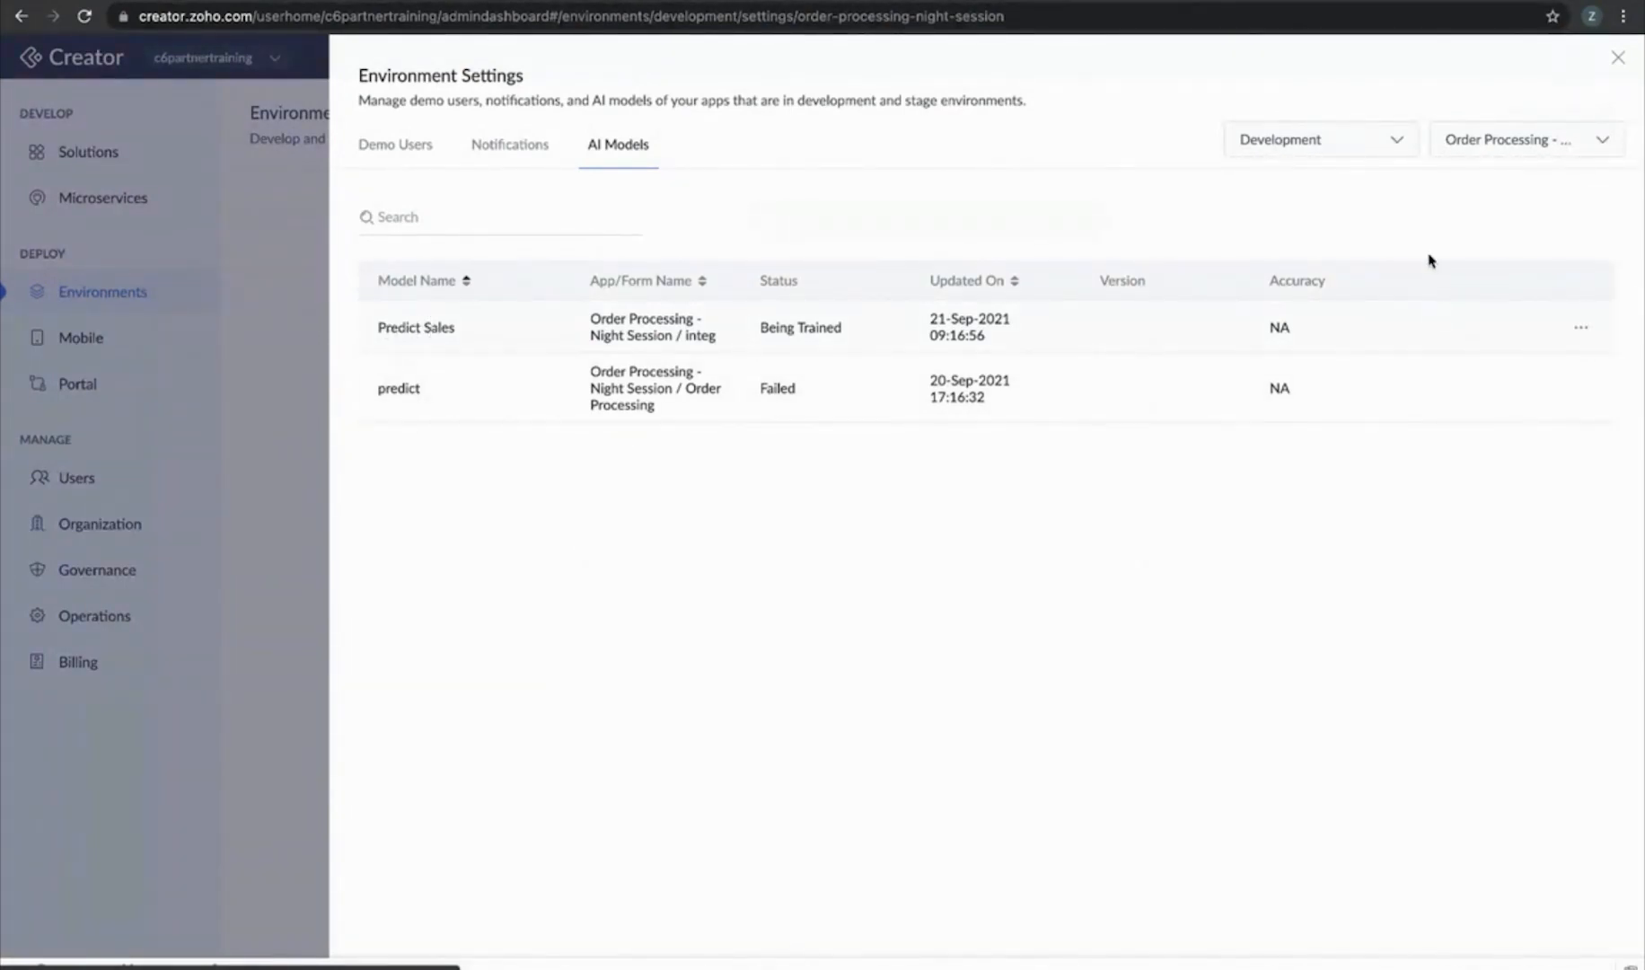
pyautogui.click(1396, 143)
pyautogui.click(1266, 235)
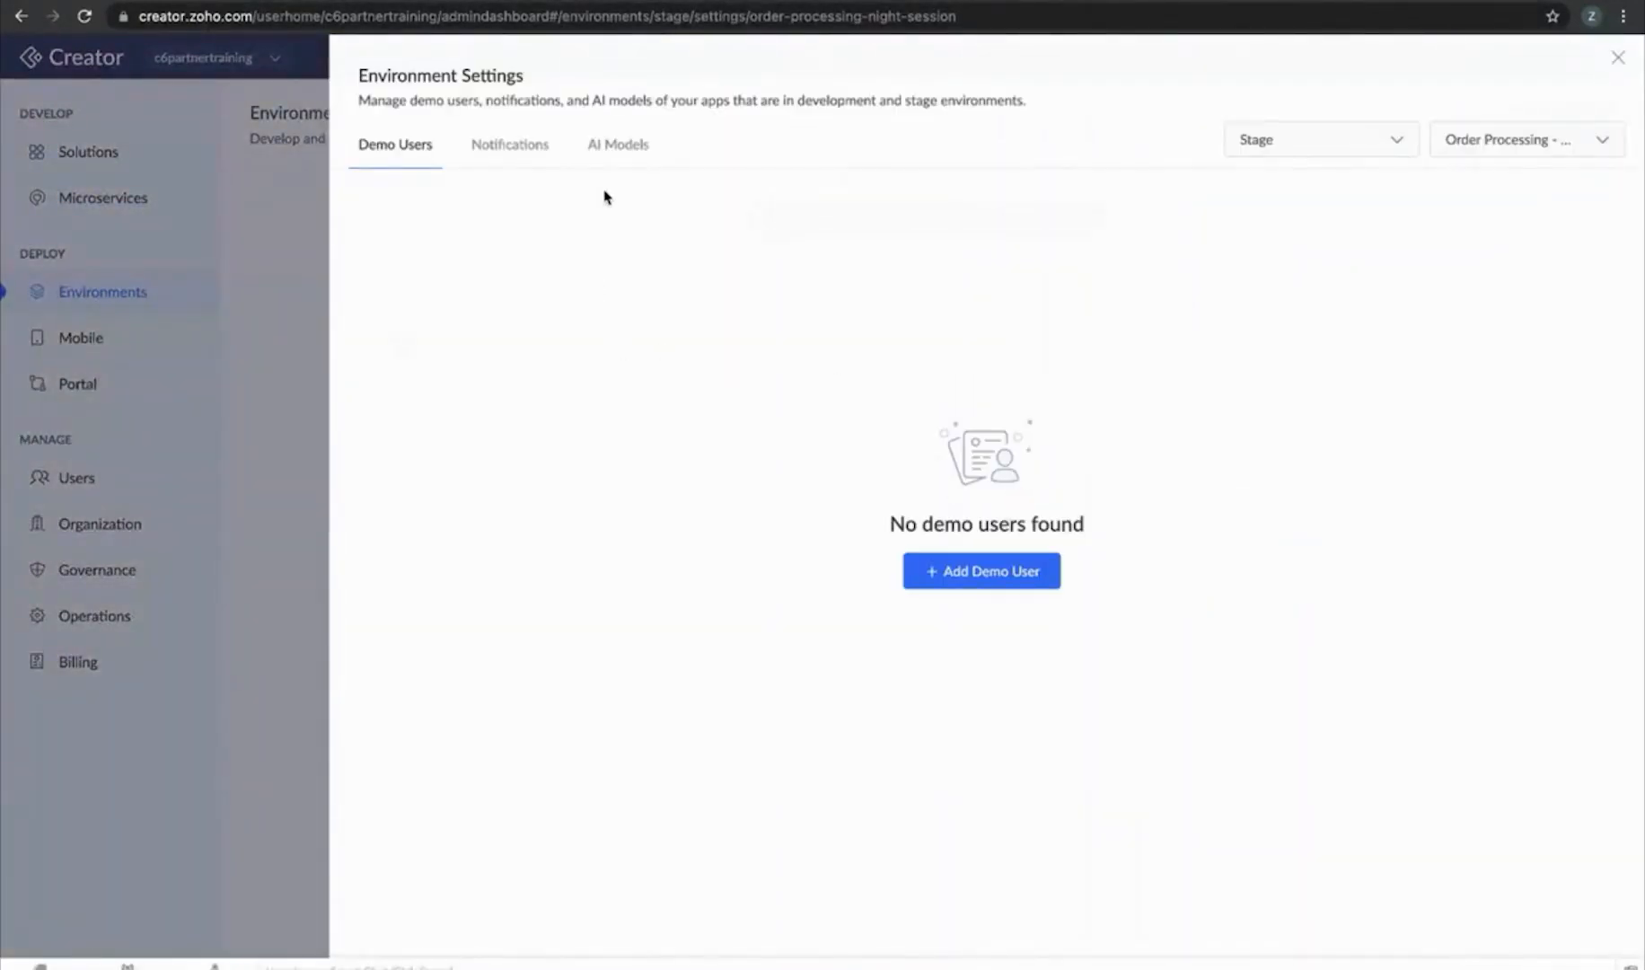
pyautogui.click(610, 154)
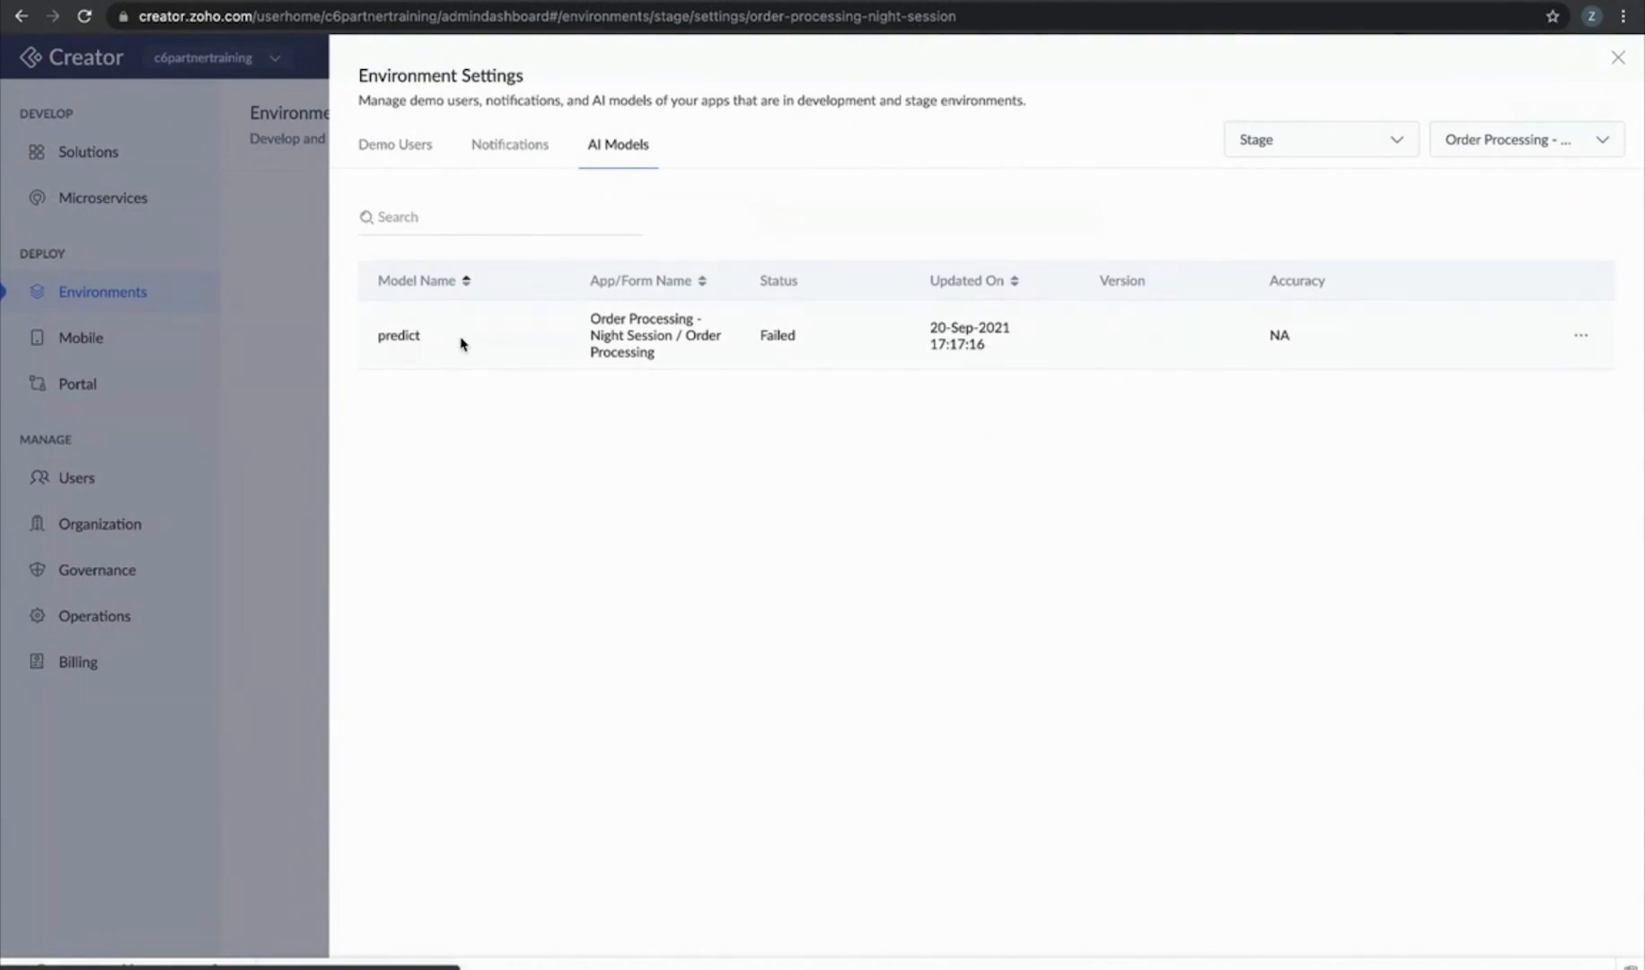
pyautogui.click(1615, 60)
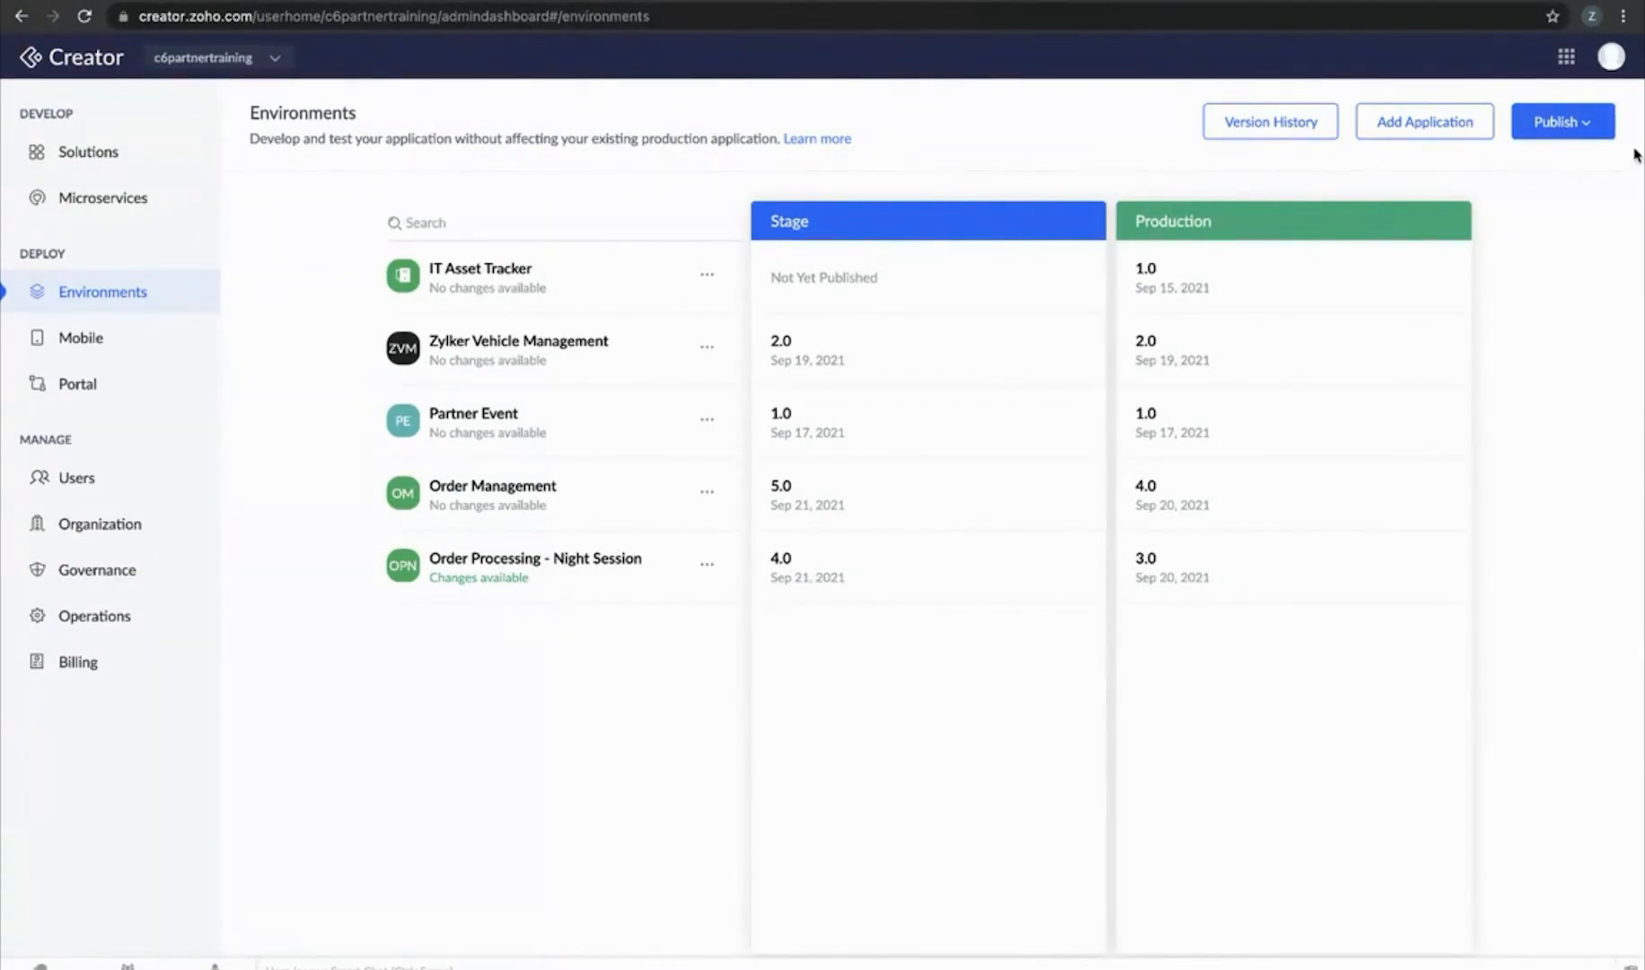
pyautogui.click(1567, 126)
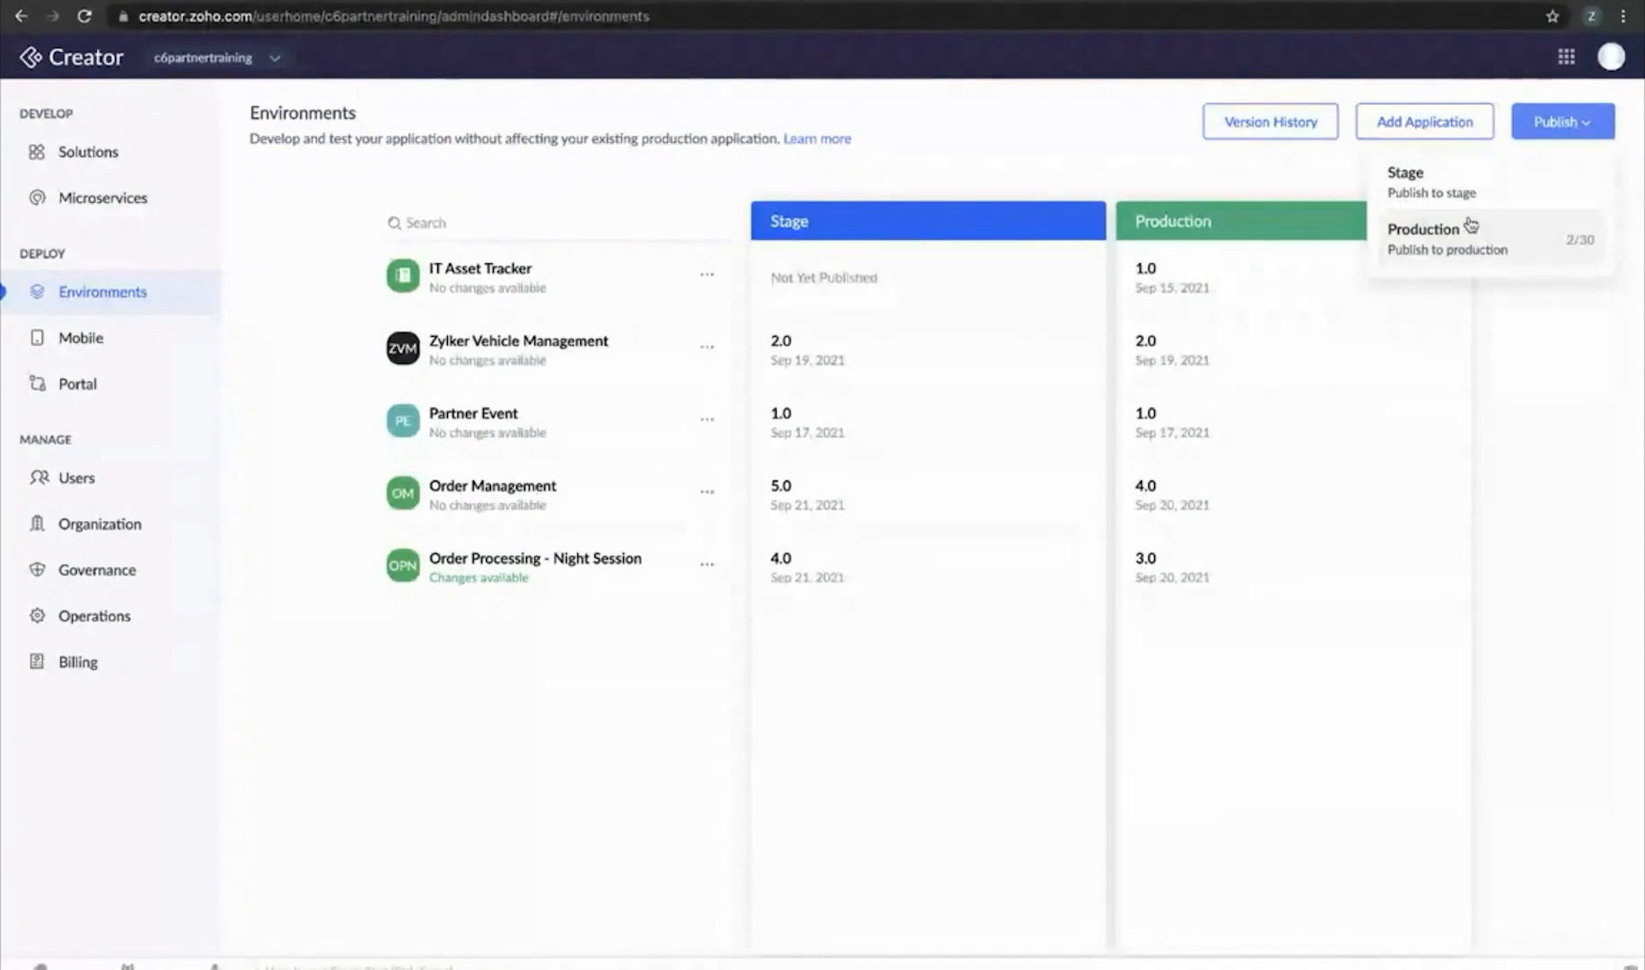
# Start a Stage publish of Order Processing - Night Session with all 18 changed components selected
pyautogui.click(1475, 184)
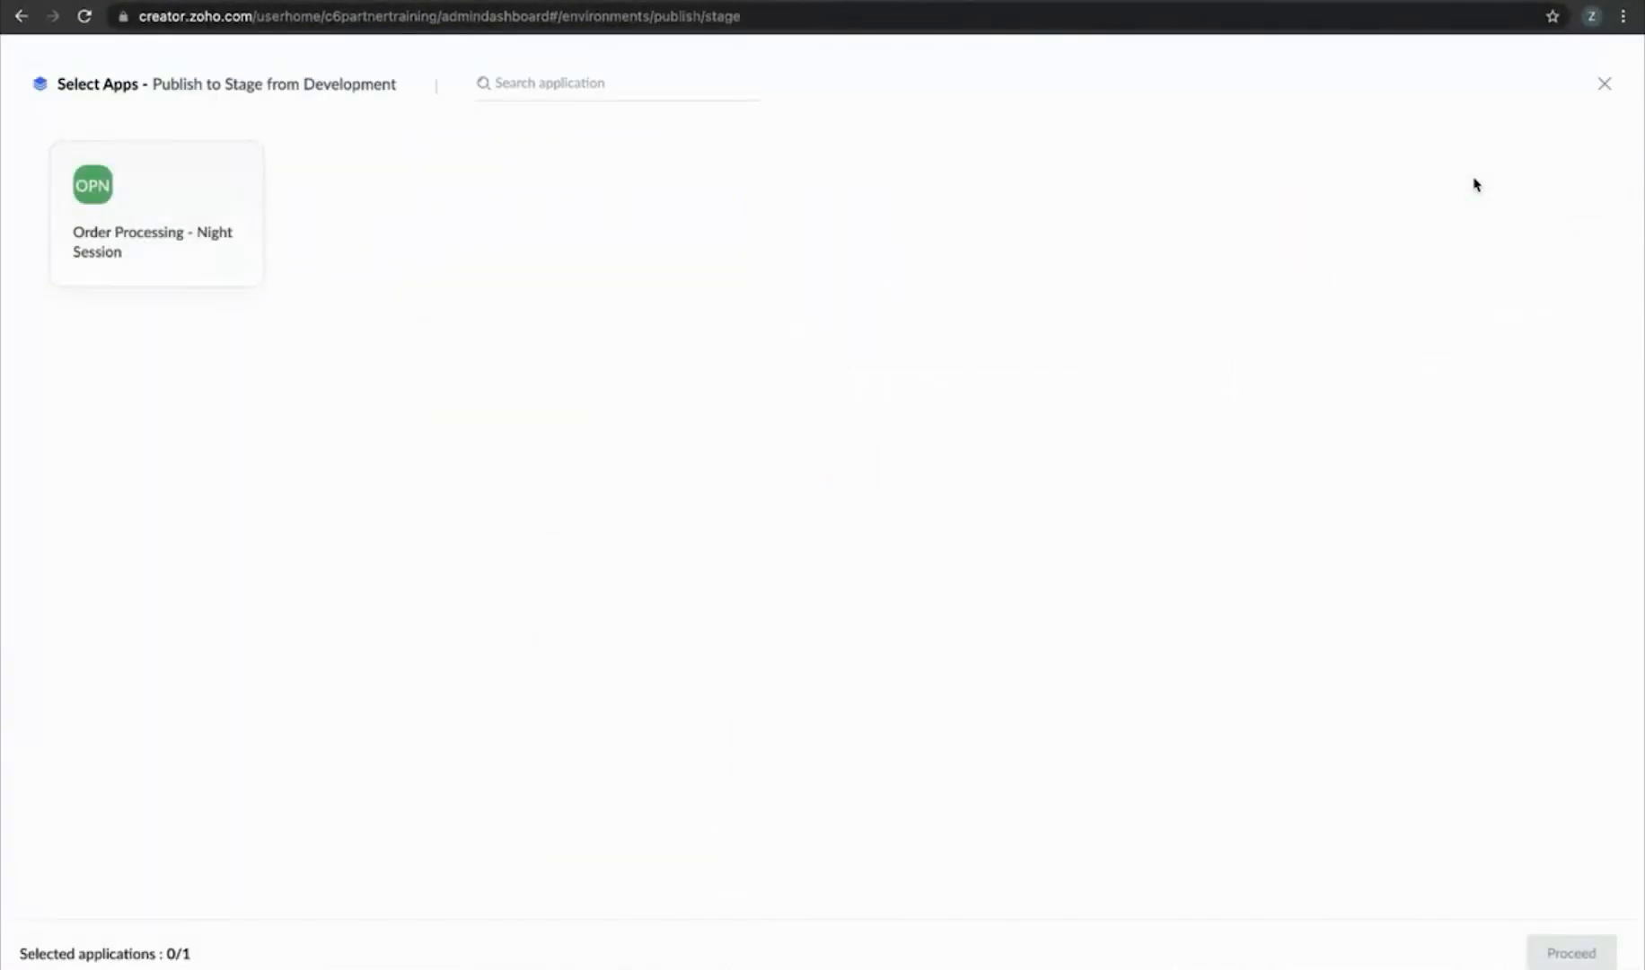
pyautogui.click(132, 183)
pyautogui.click(1574, 952)
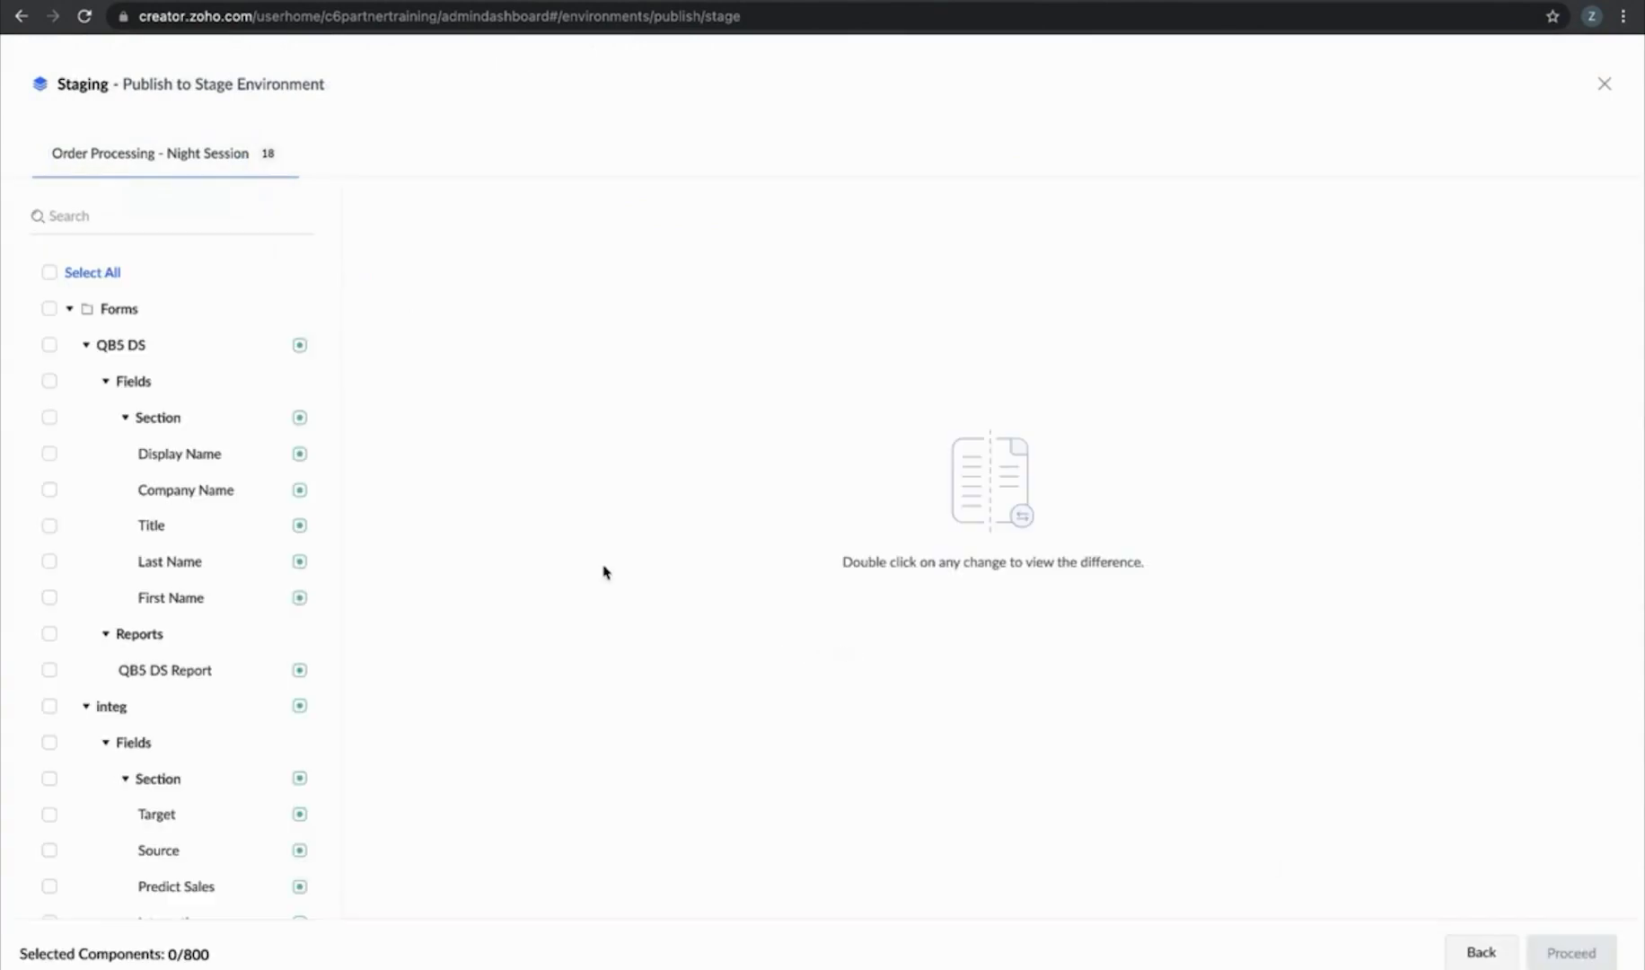
pyautogui.click(48, 273)
pyautogui.scroll(-3, 232, 498)
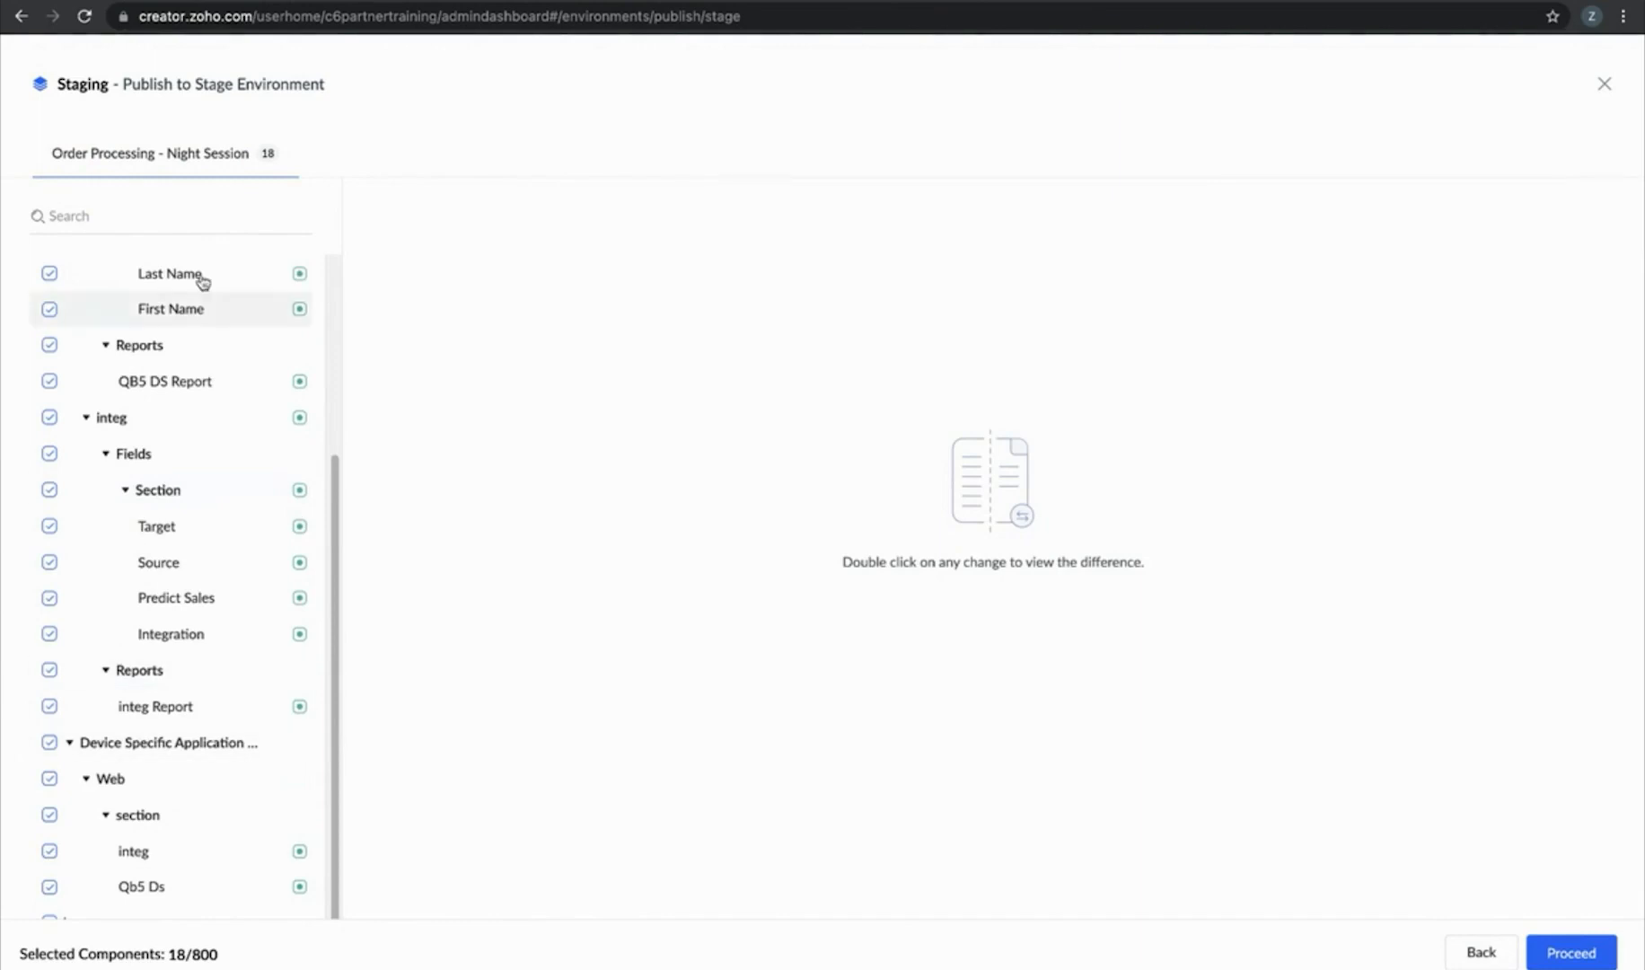
pyautogui.click(1607, 954)
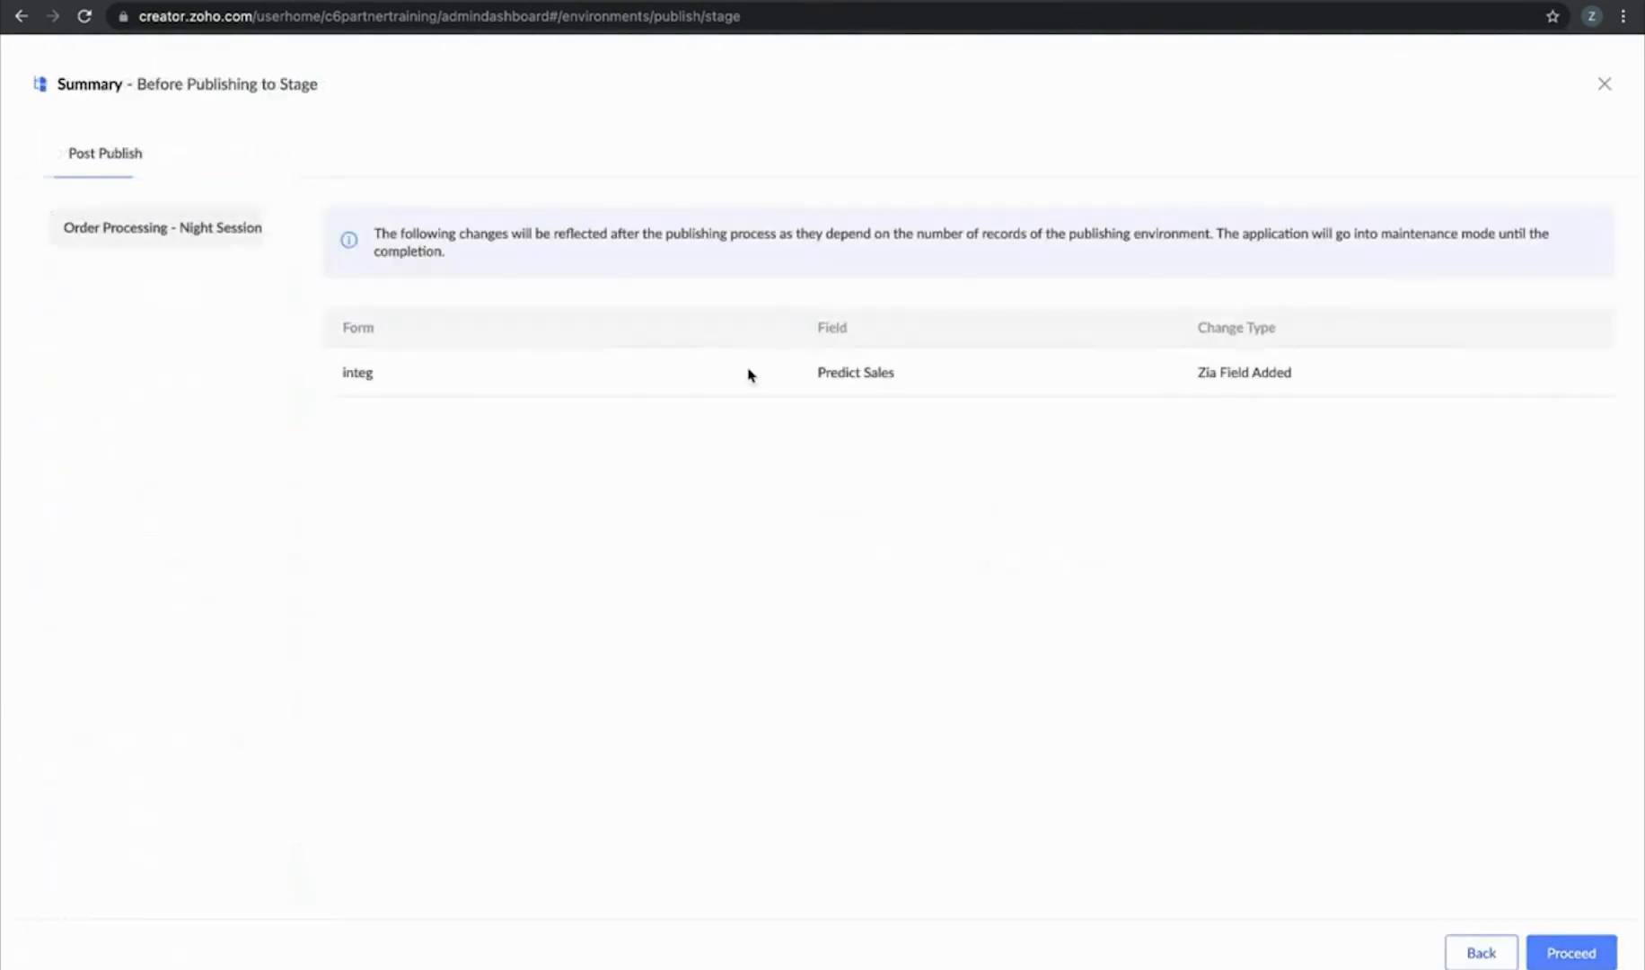
# Review the pre-publish summary showing integ's Predict Sales as Zia Field Added
pyautogui.scroll(5, 392, 379)
pyautogui.scroll(-1, 392, 380)
pyautogui.hscroll(1, 392, 380)
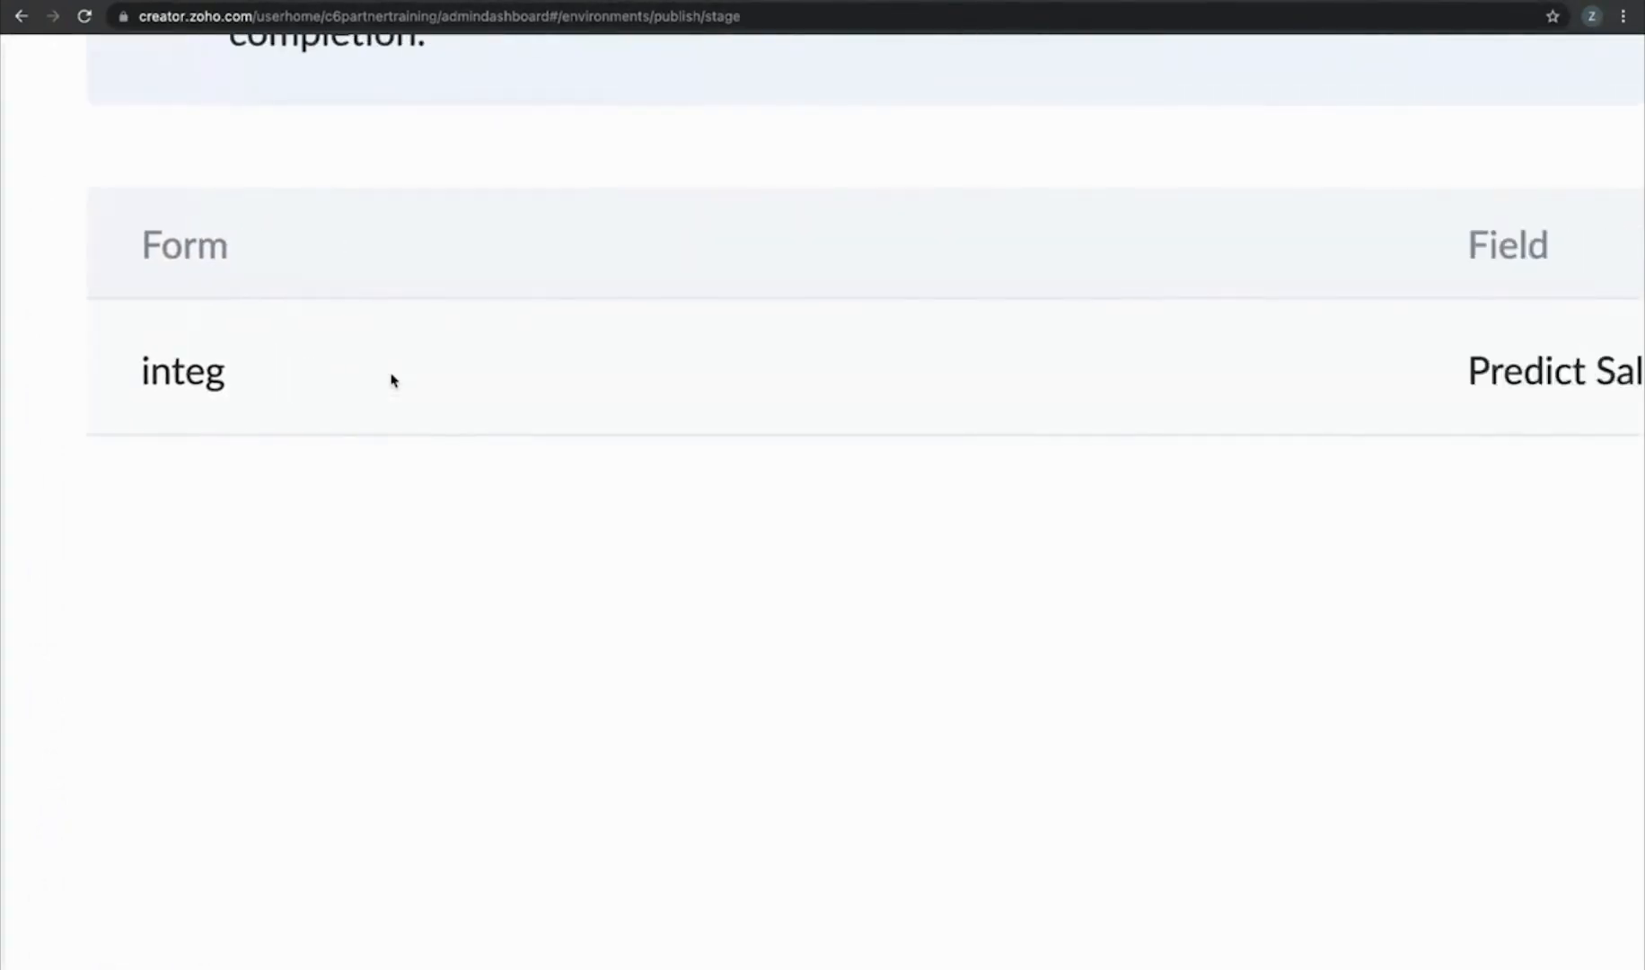
pyautogui.hscroll(5, 393, 380)
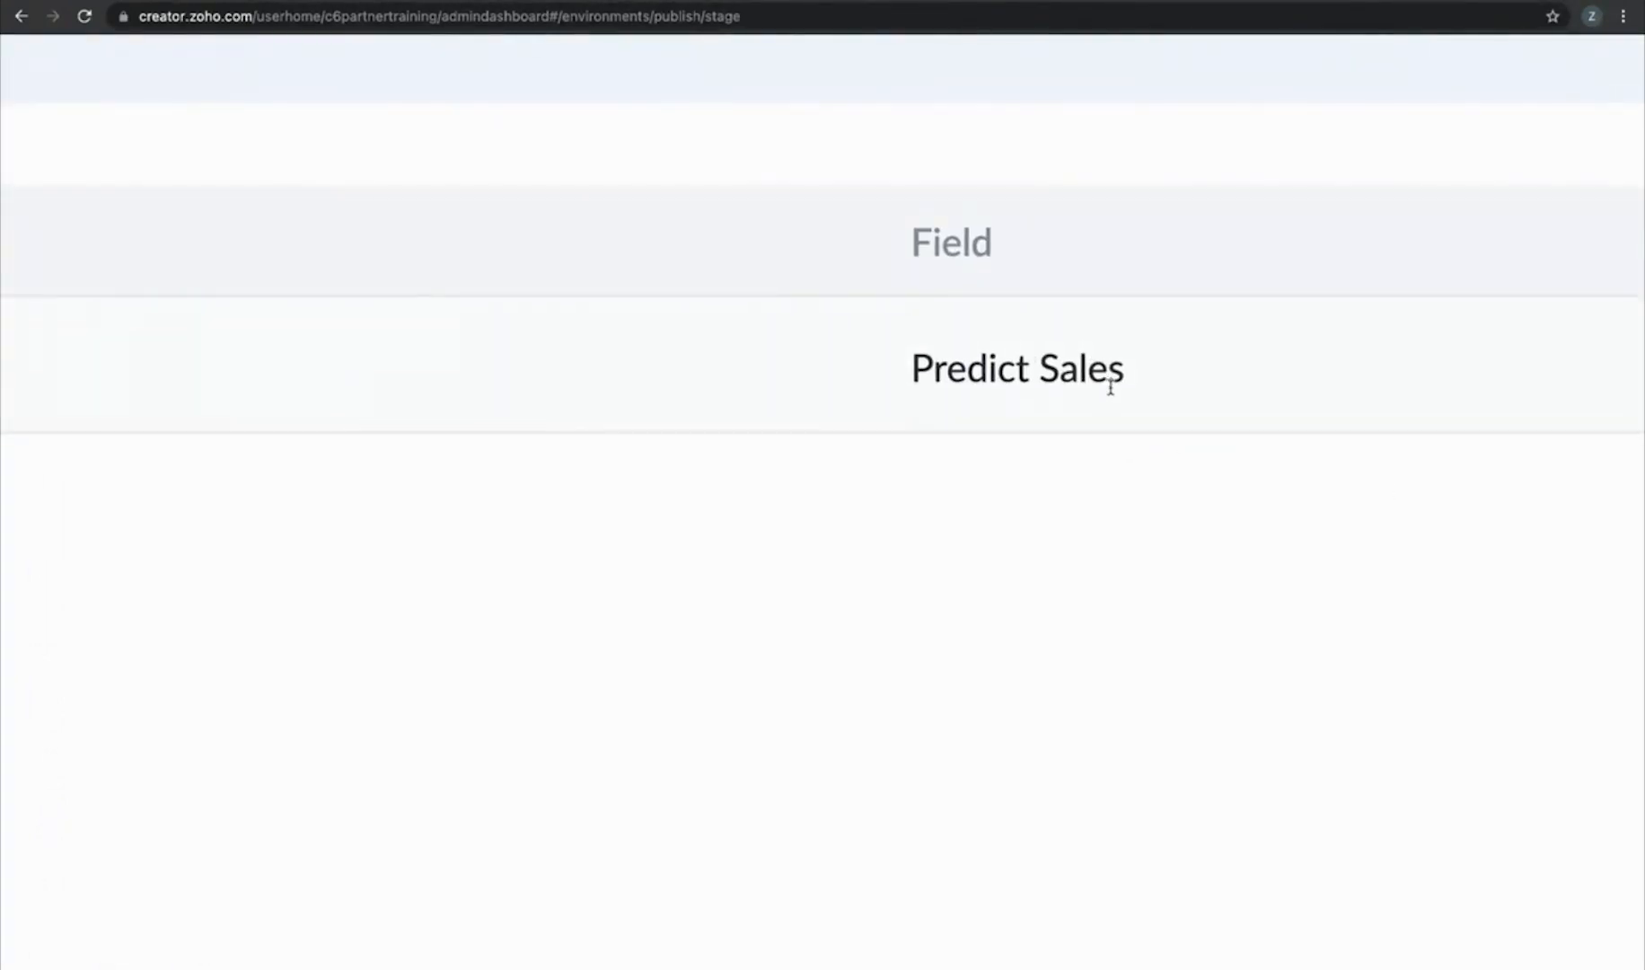
pyautogui.hscroll(5, 1109, 386)
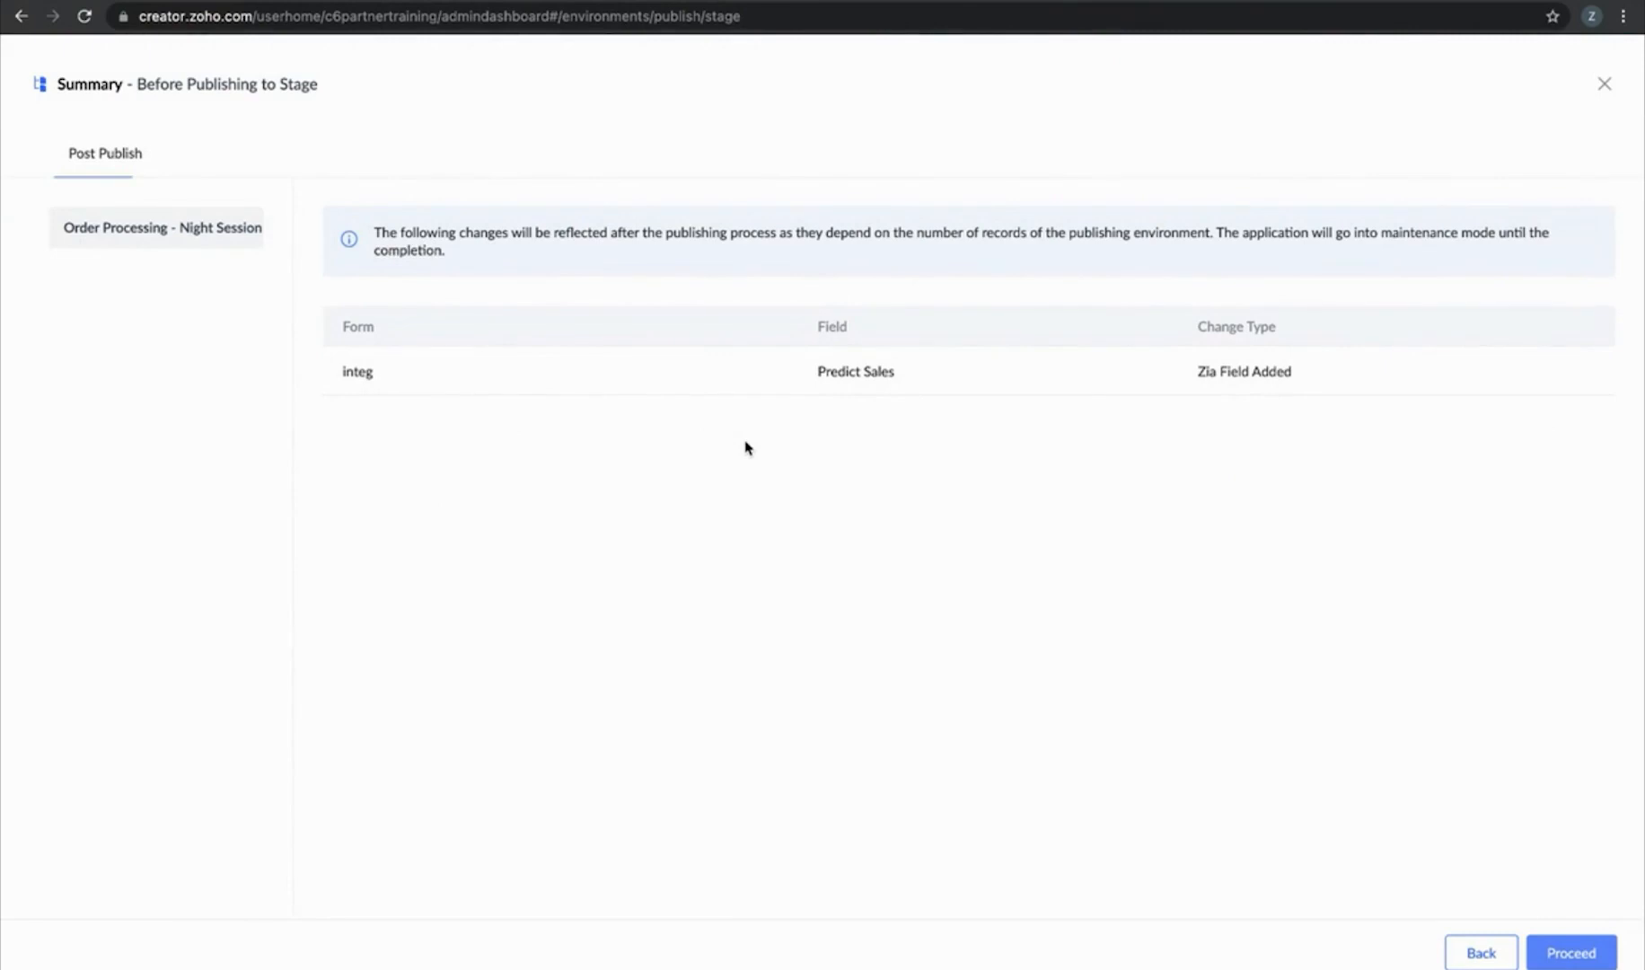
# Publish to Stage as a Major version titled 'AI Model' with a pasted description
pyautogui.click(1556, 952)
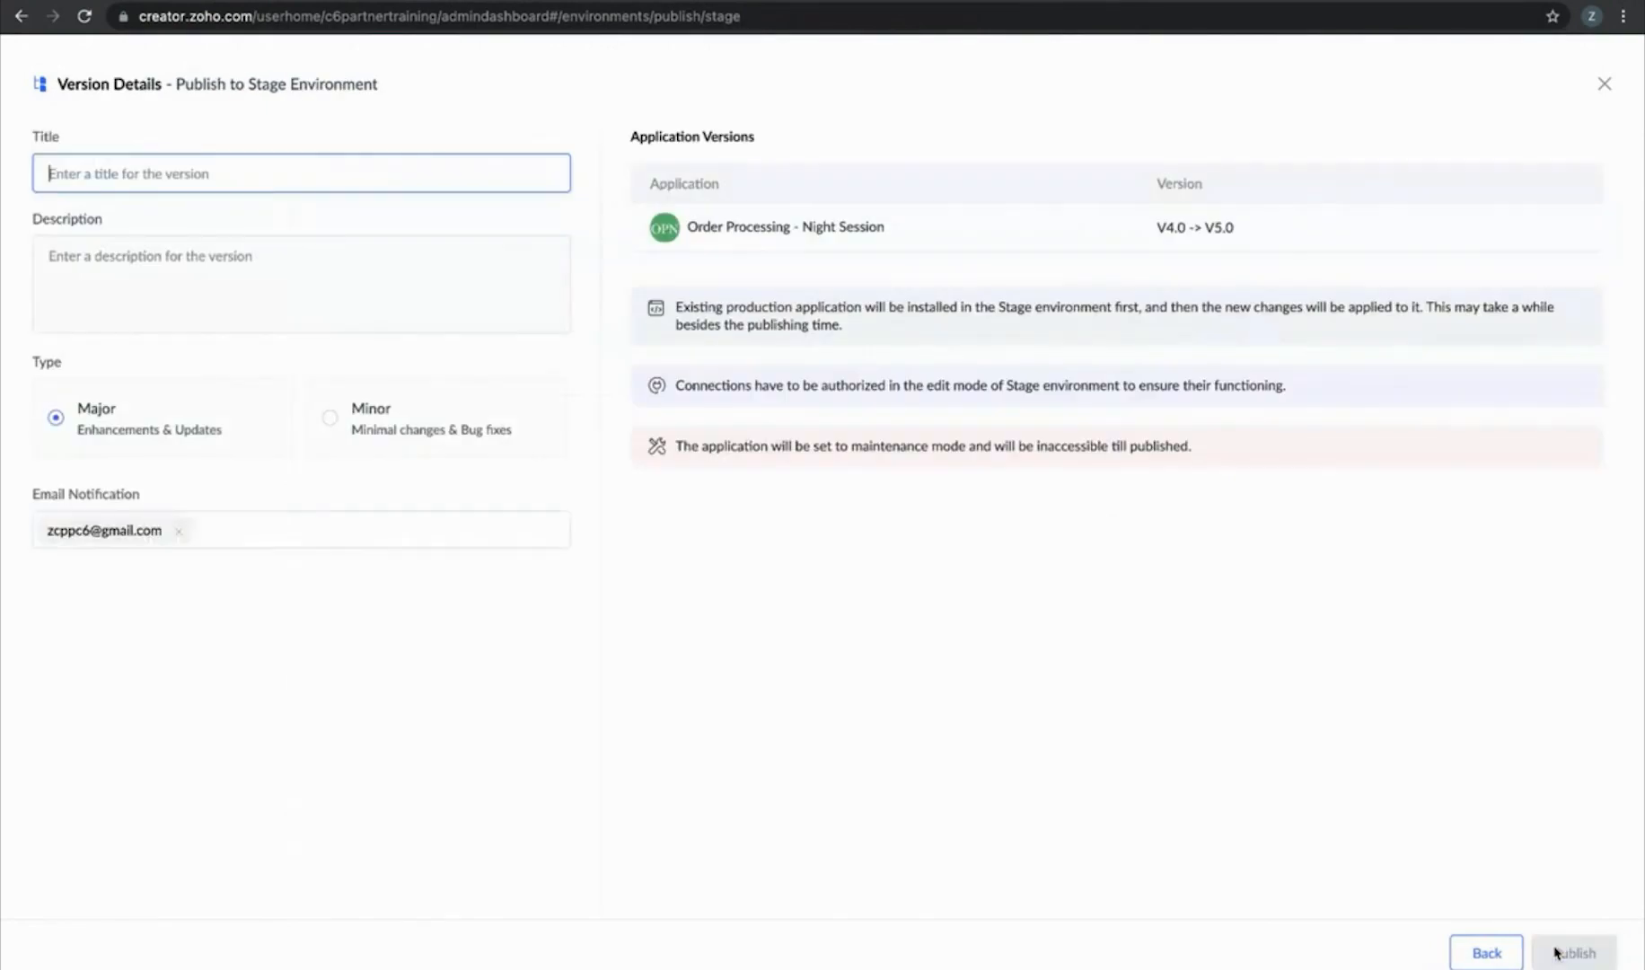
pyautogui.click(401, 170)
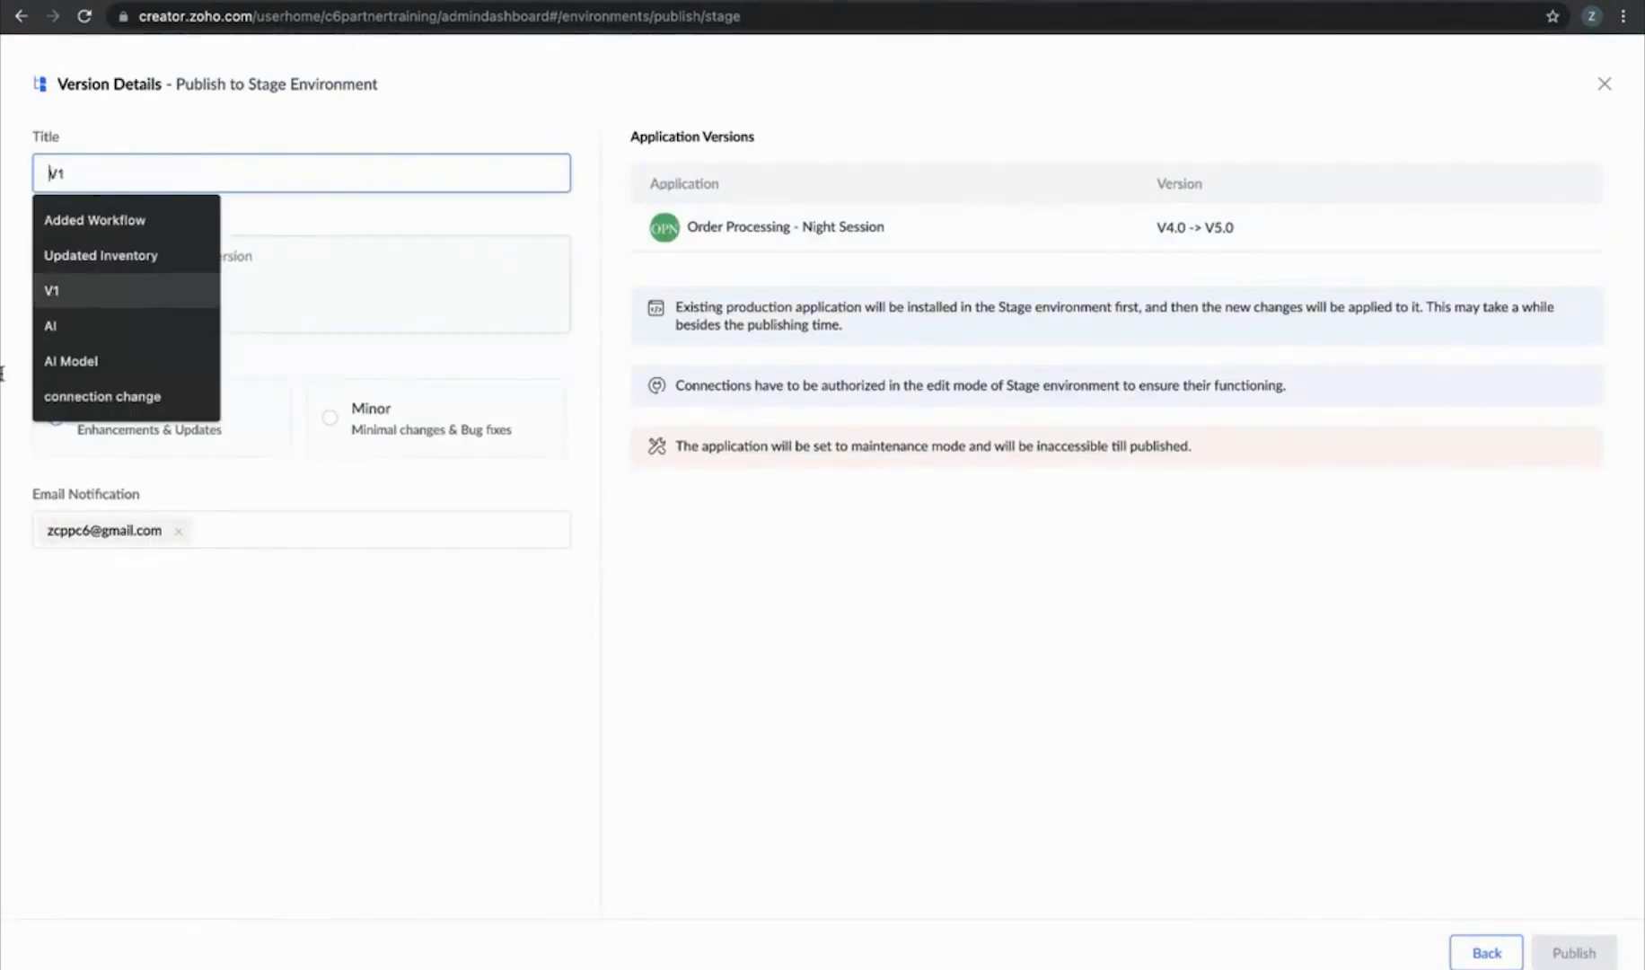
pyautogui.click(154, 361)
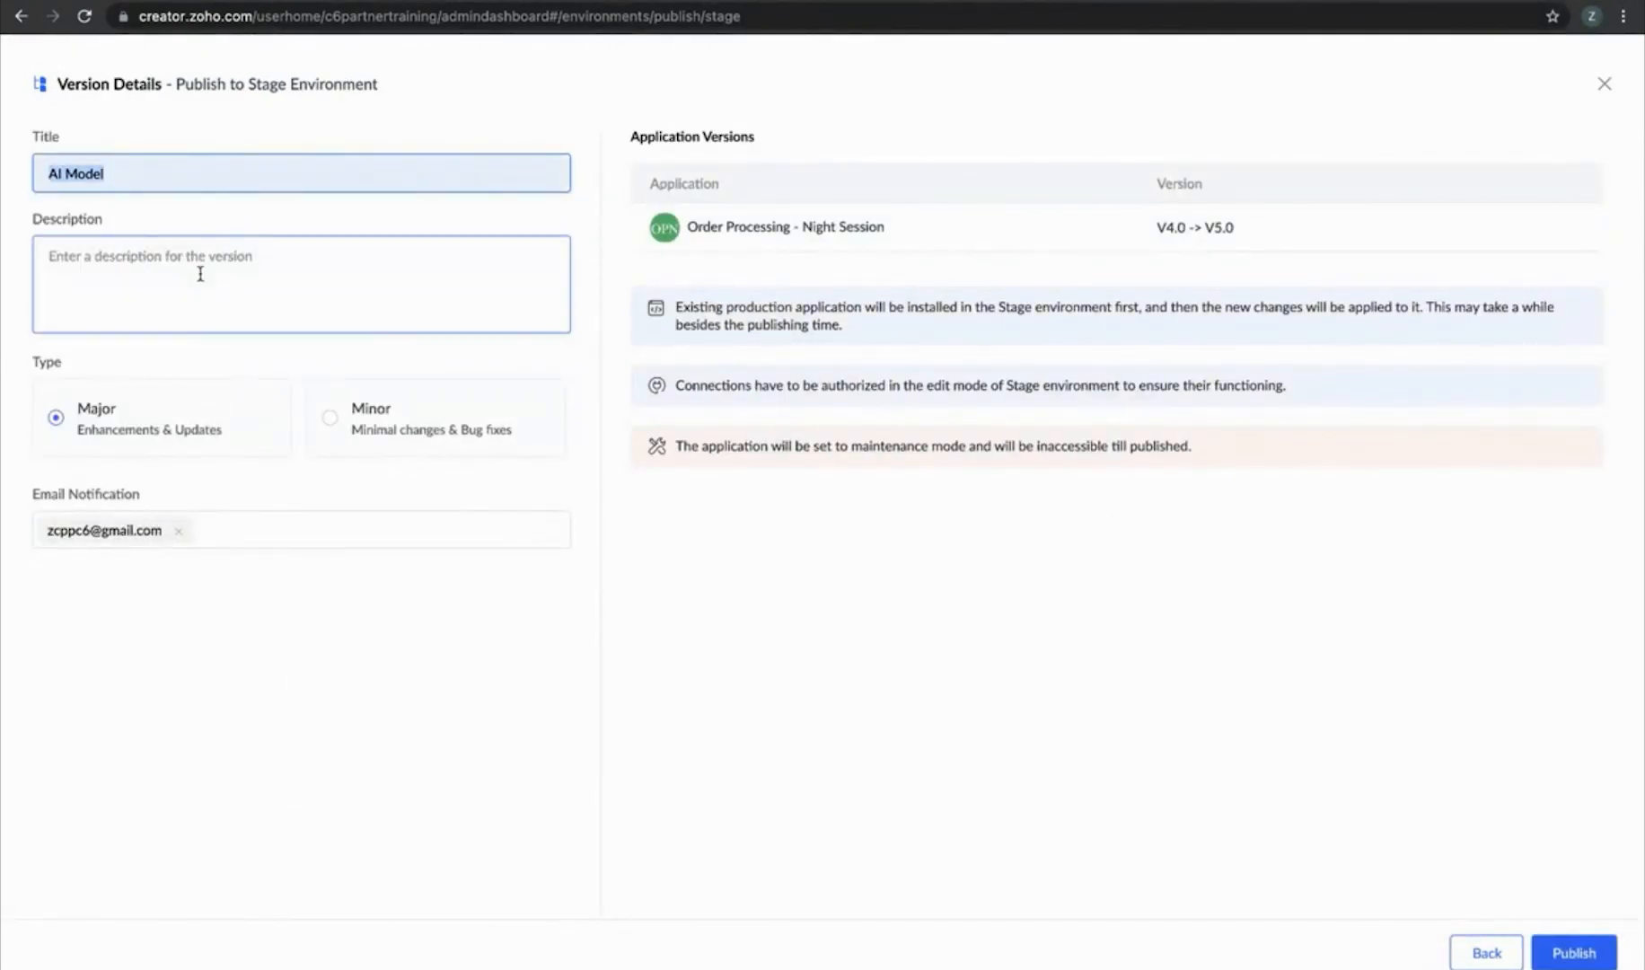
pyautogui.click(196, 313)
pyautogui.write('AI Model')
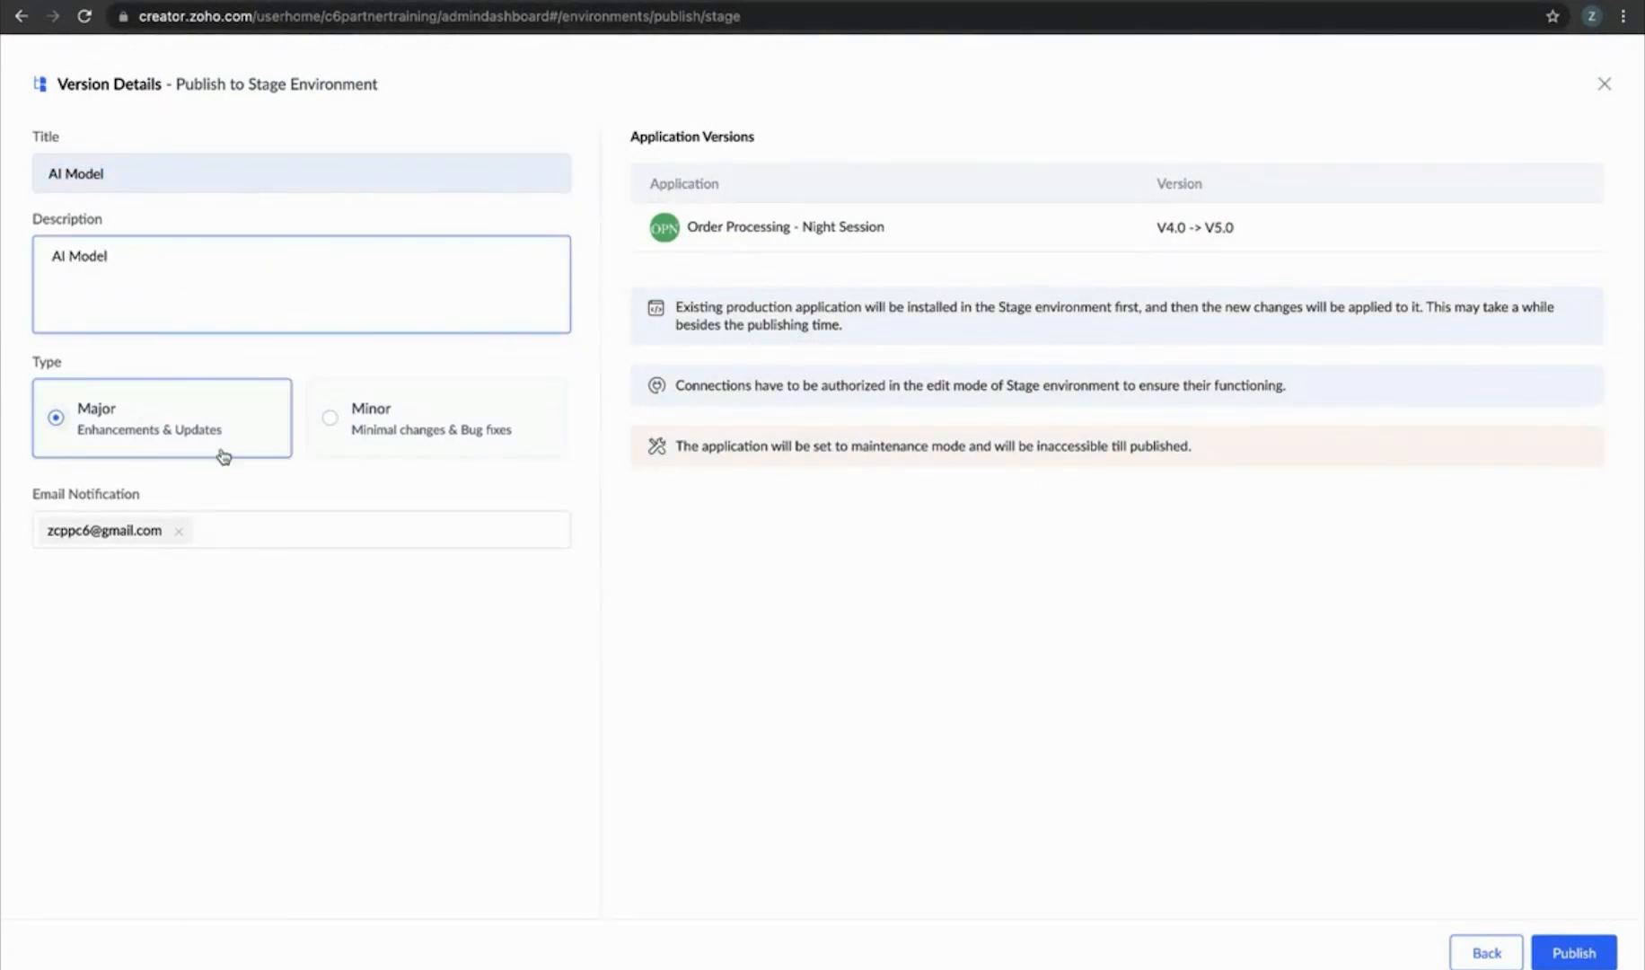
pyautogui.click(1572, 955)
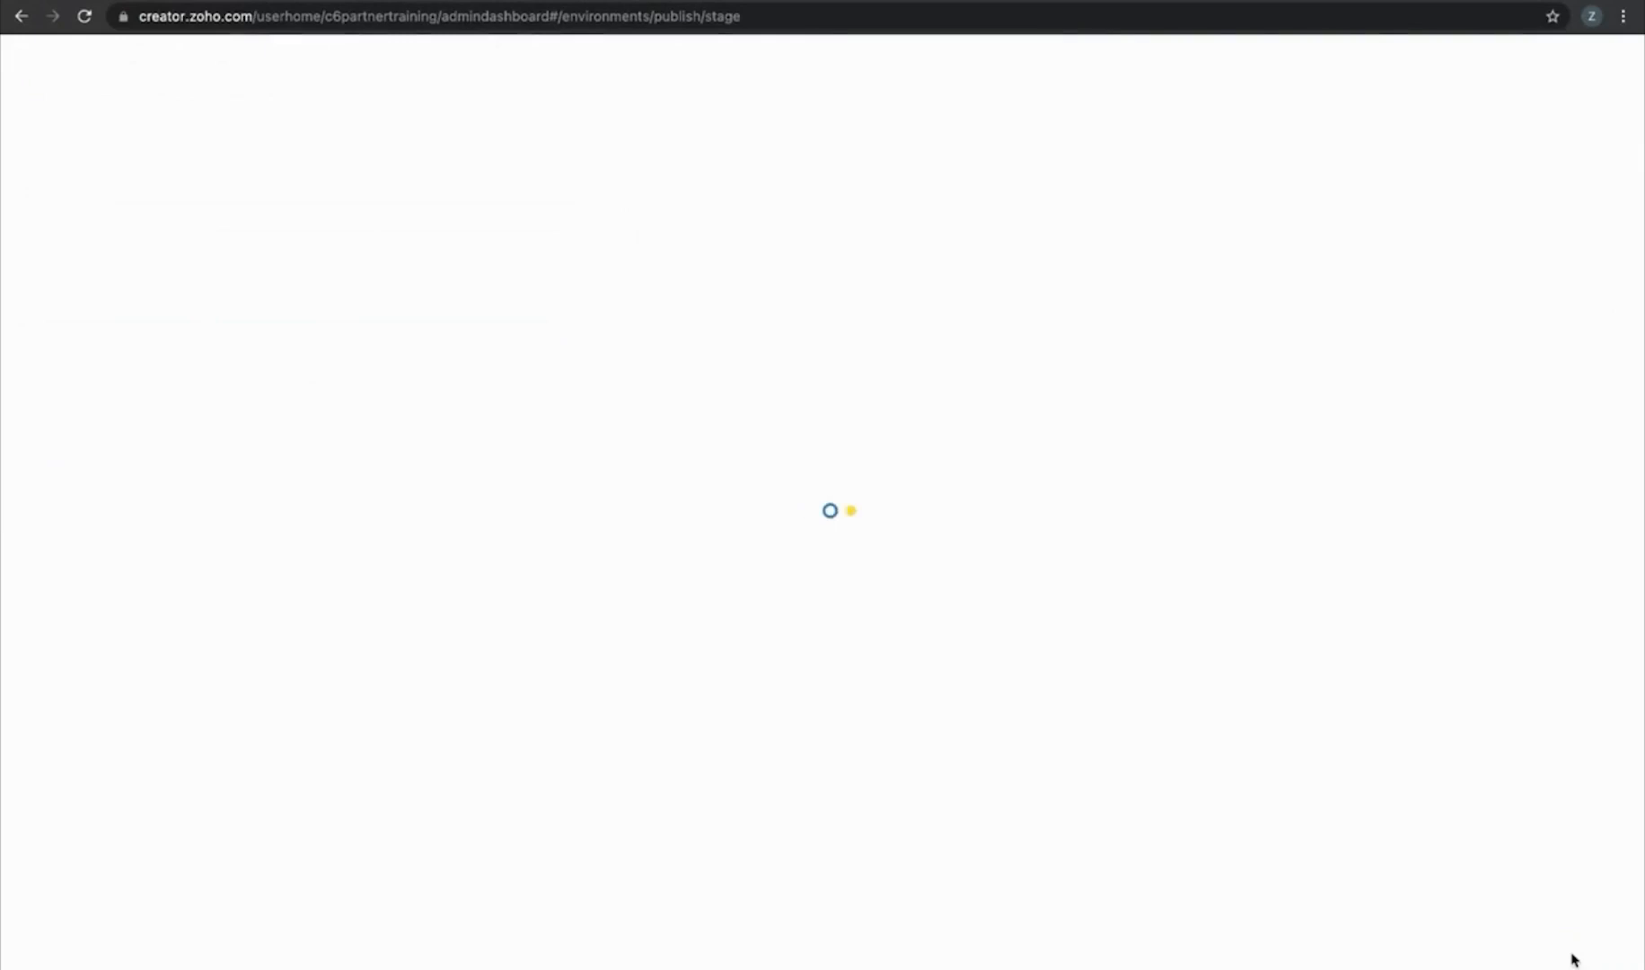
pyautogui.click(840, 602)
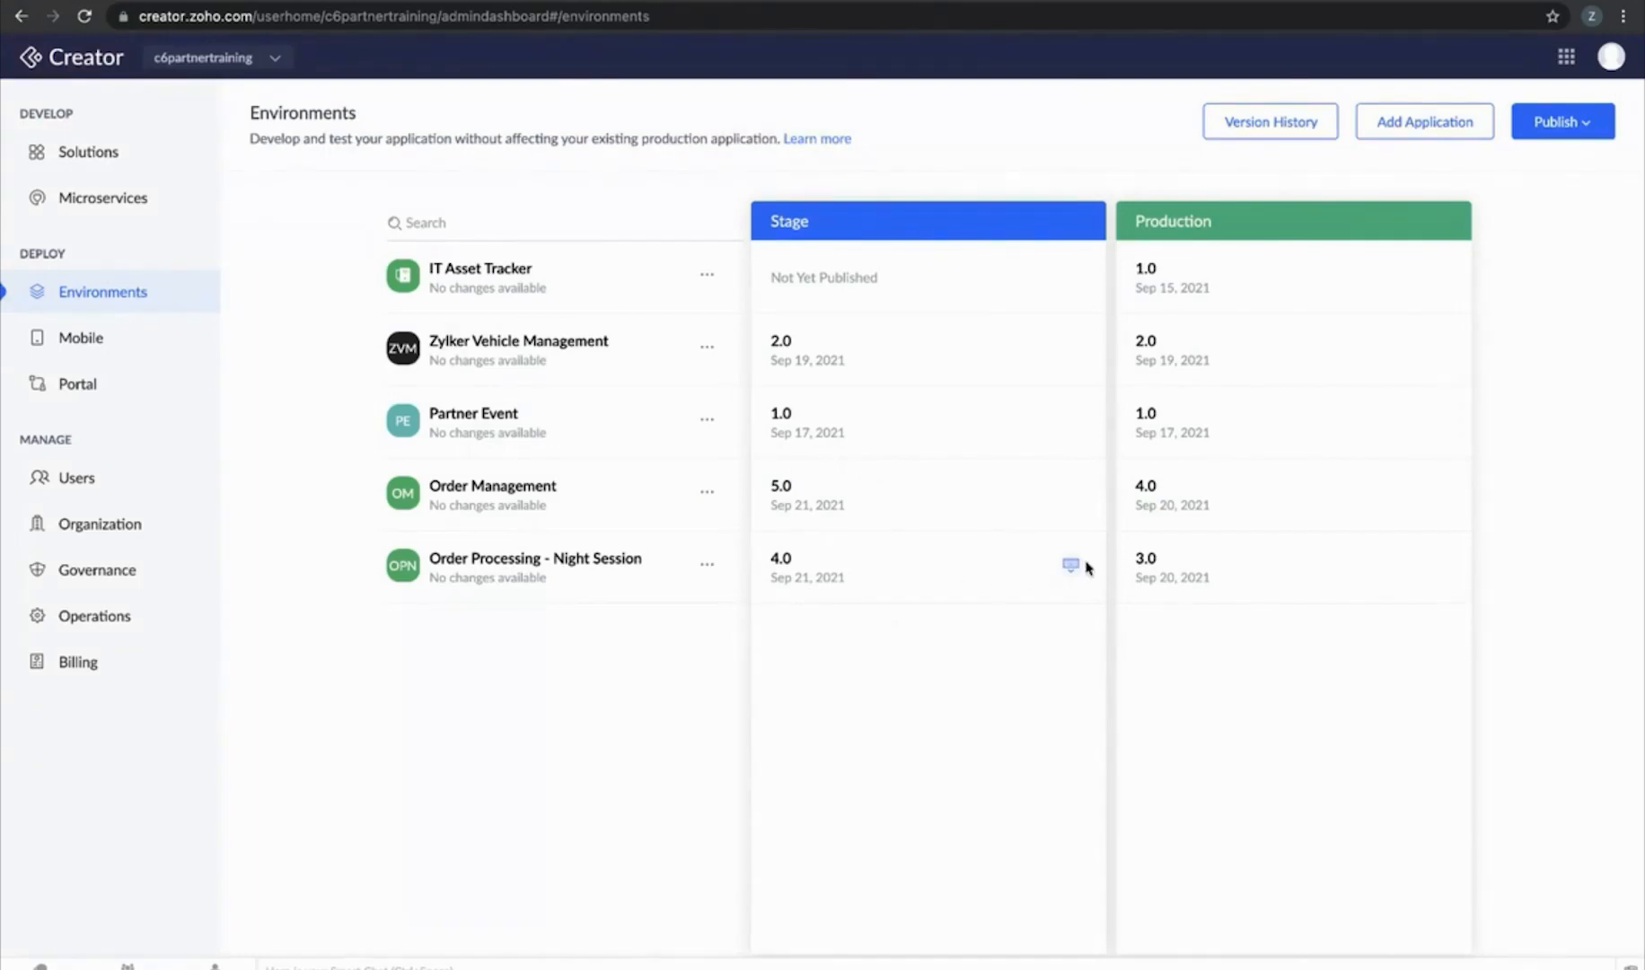
# Reload the Environments page until the Stage column shows version 5.0
pyautogui.moveTo(1072, 566)
pyautogui.click(83, 16)
pyautogui.click(708, 565)
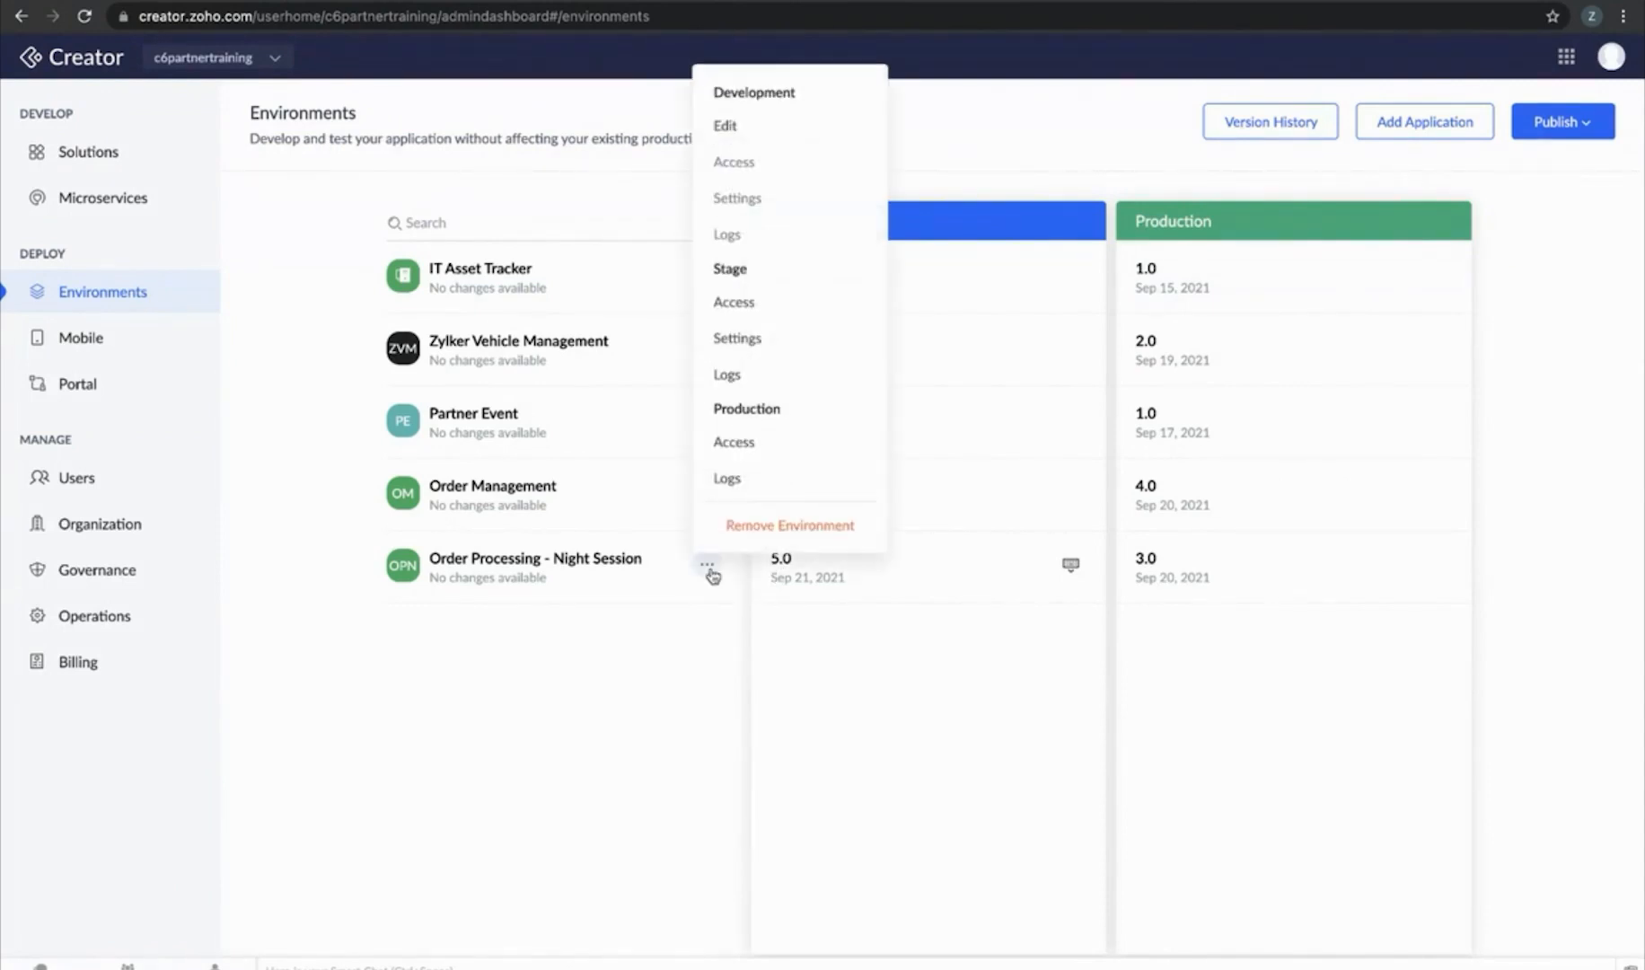
pyautogui.click(755, 354)
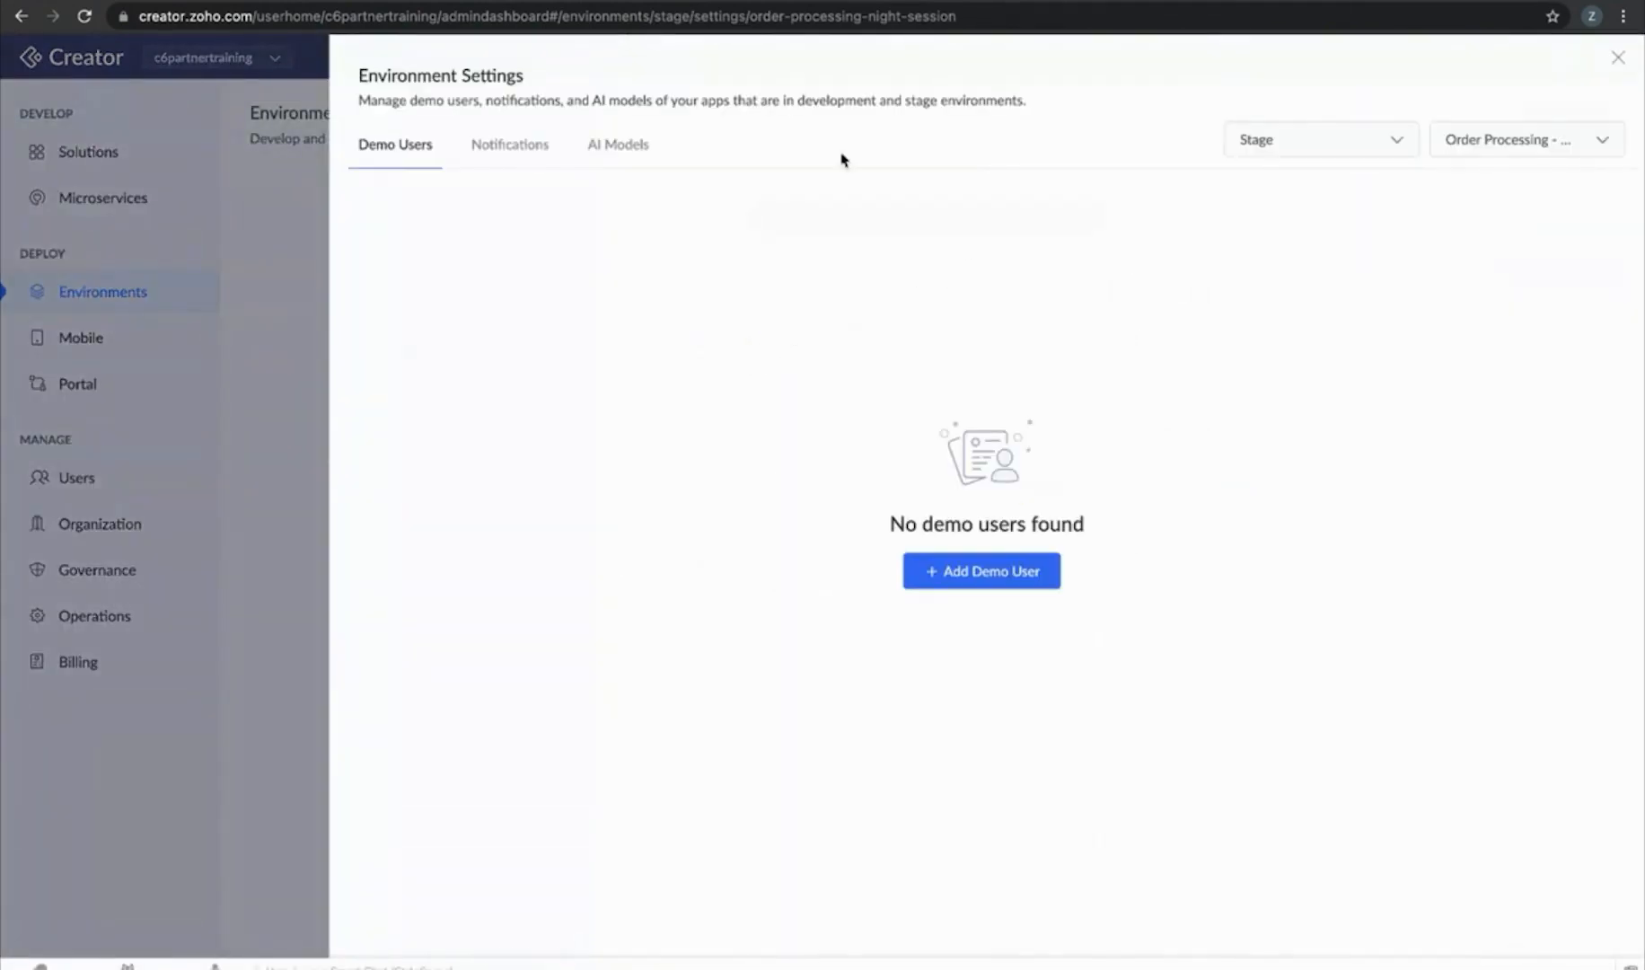
pyautogui.click(602, 149)
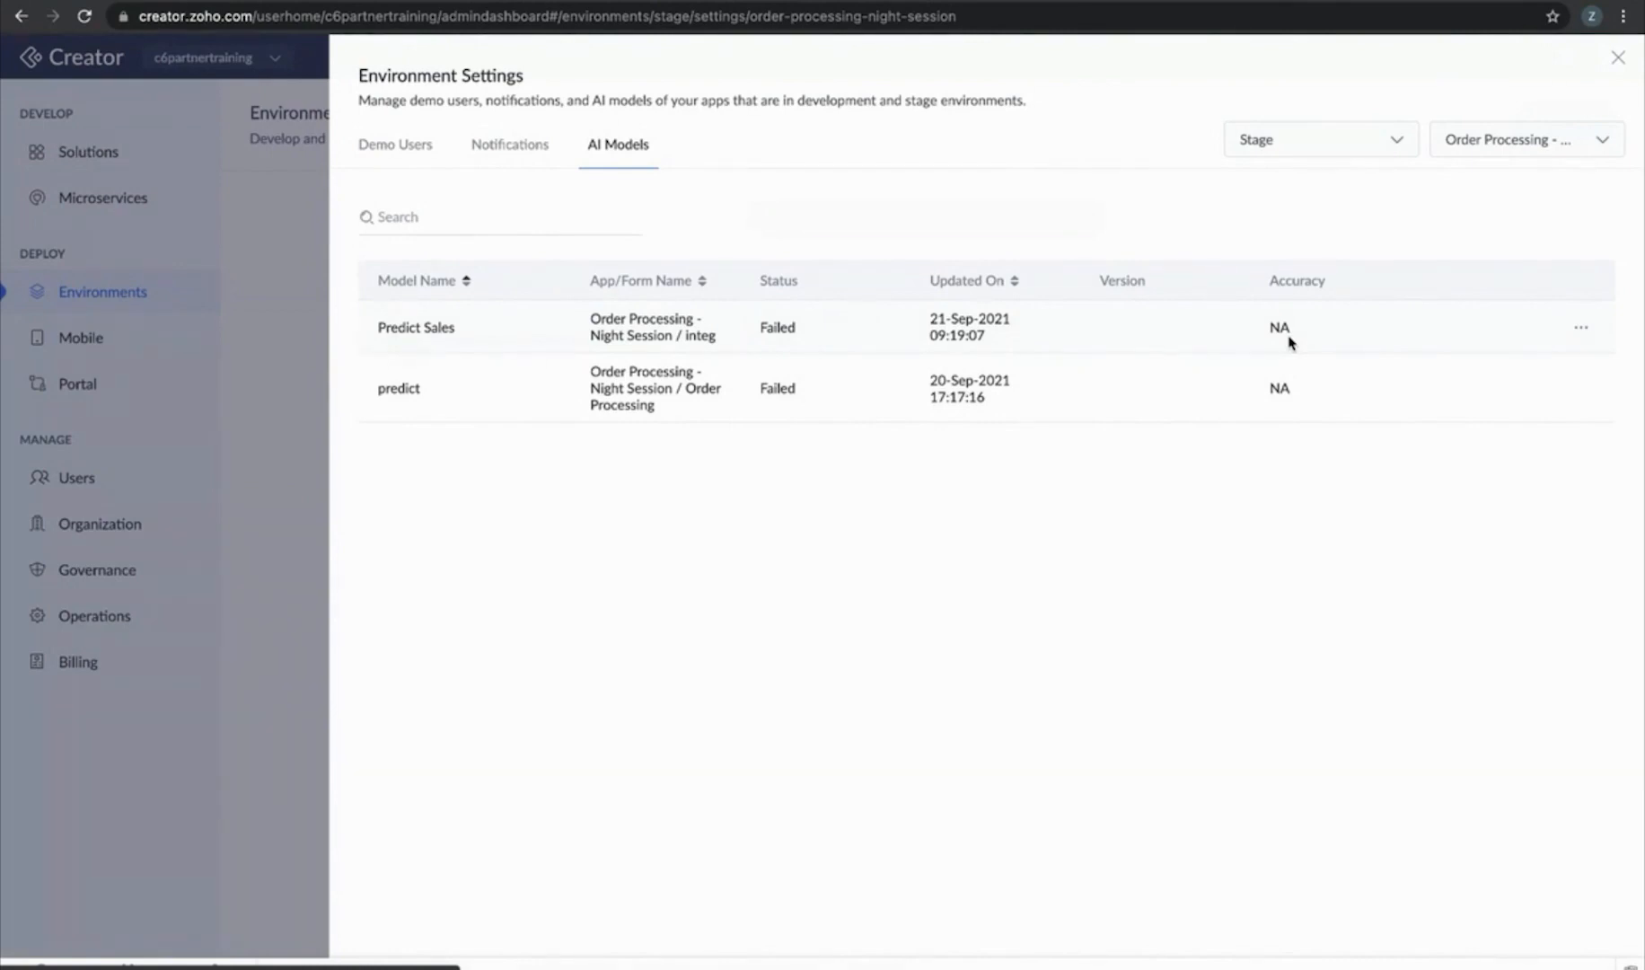
pyautogui.click(1613, 66)
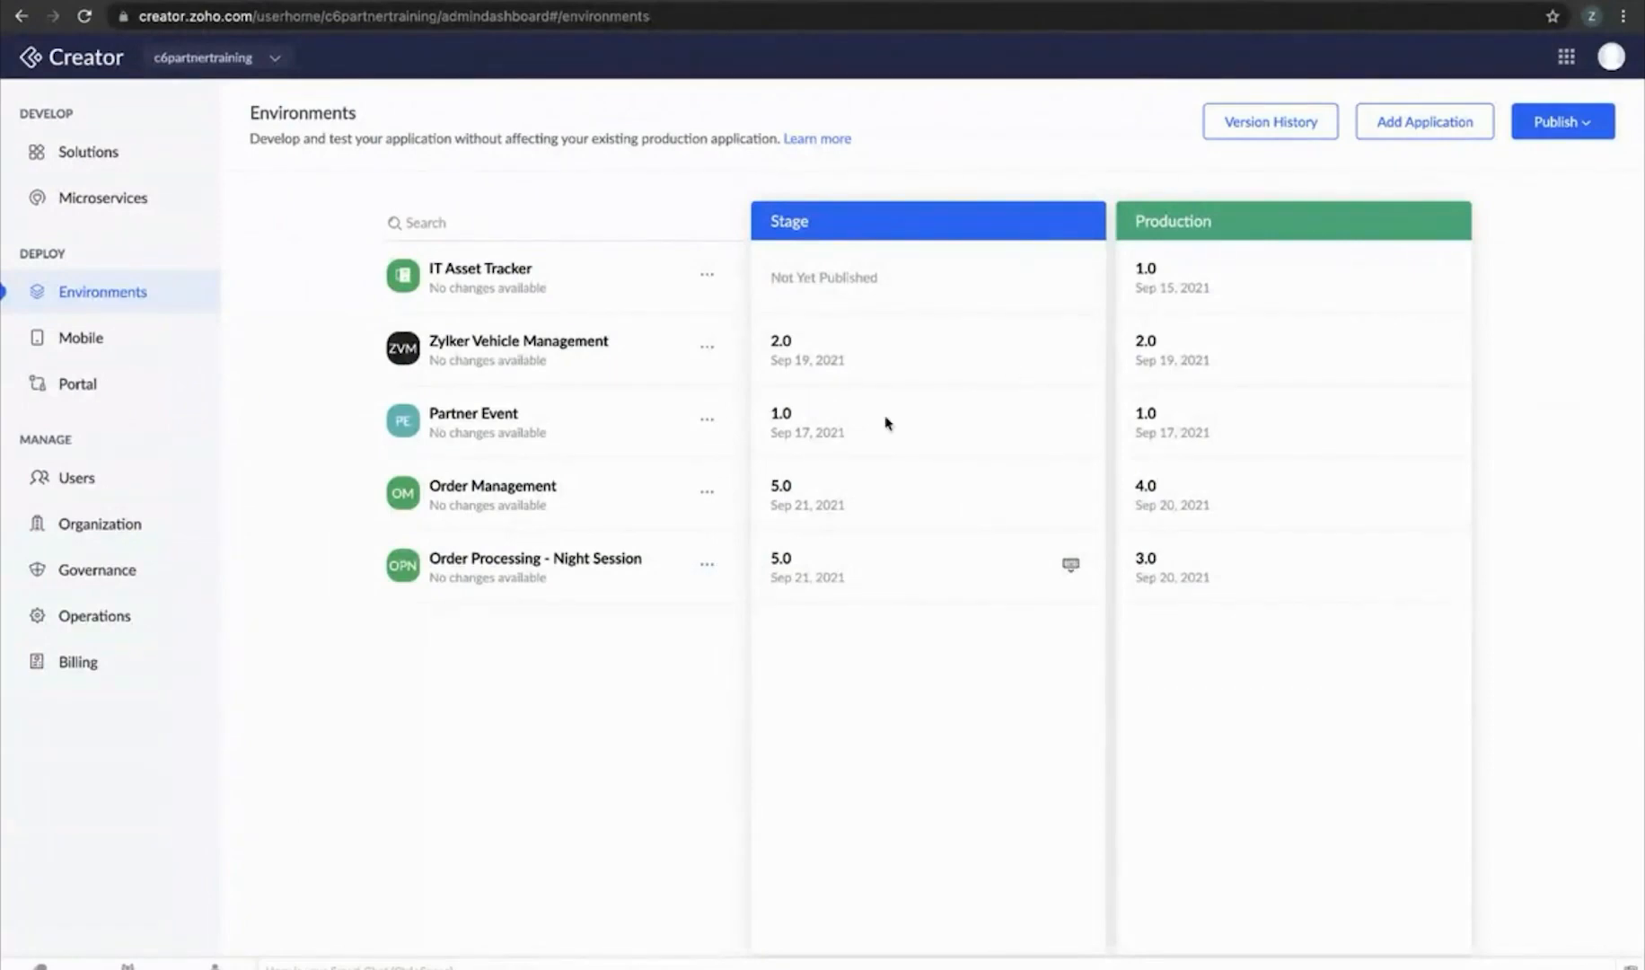
# Publish the AI Model V5.0 version to Production, then view the Predict Sales model in Microservices
pyautogui.click(1558, 130)
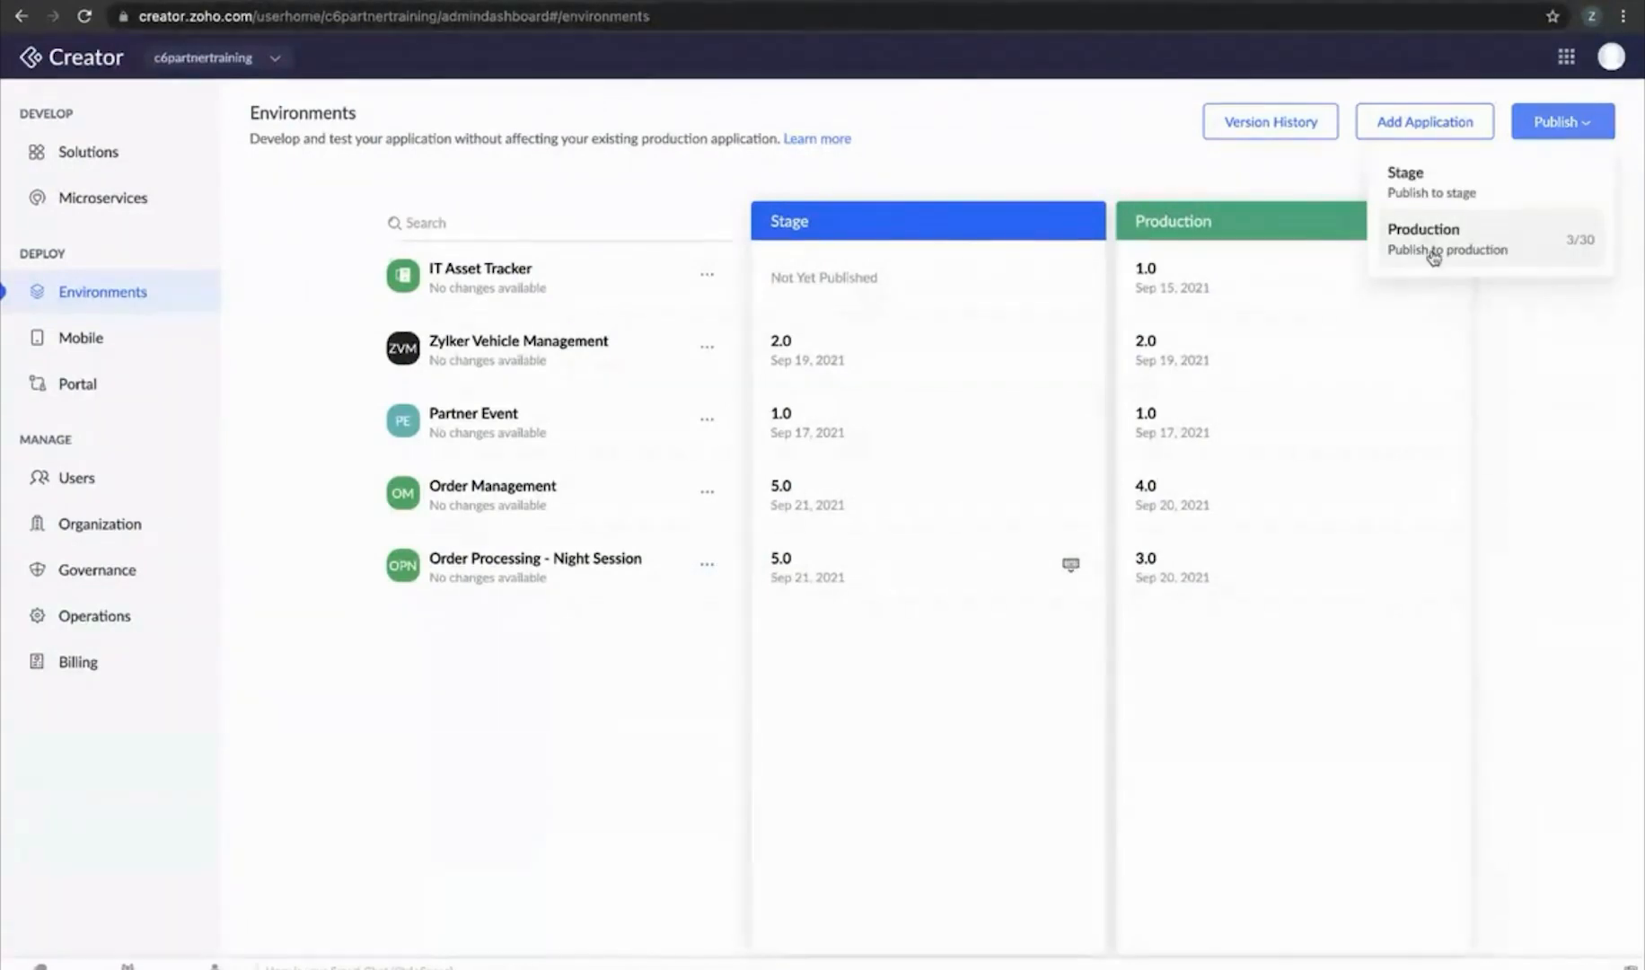
pyautogui.click(1433, 256)
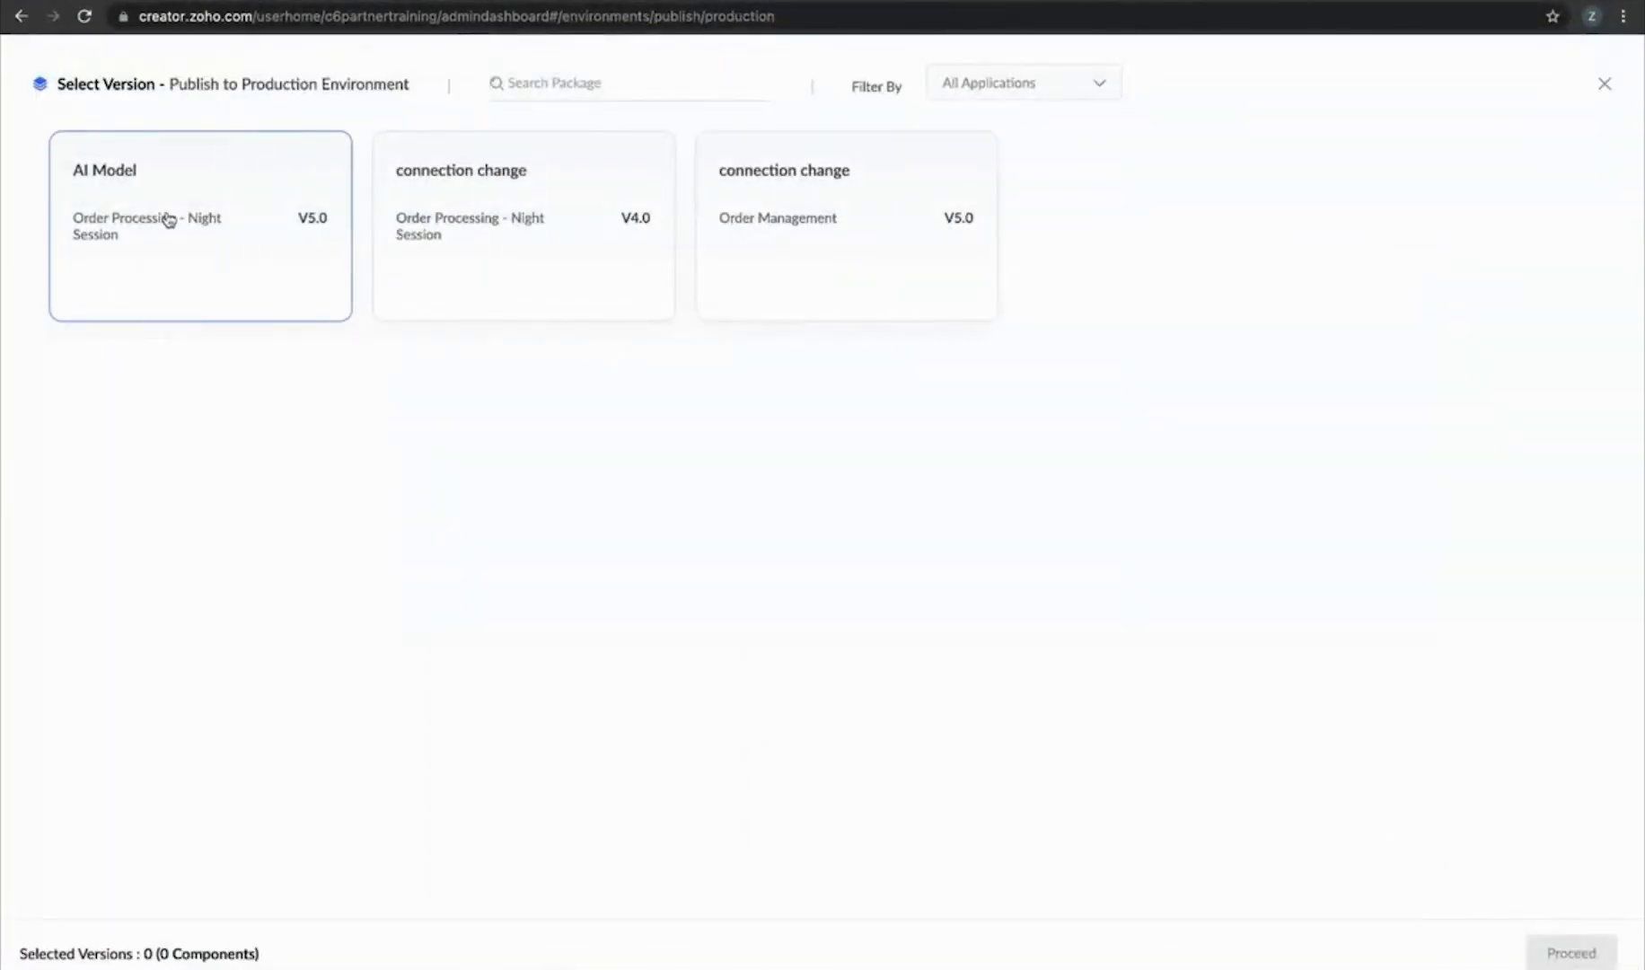
pyautogui.click(164, 251)
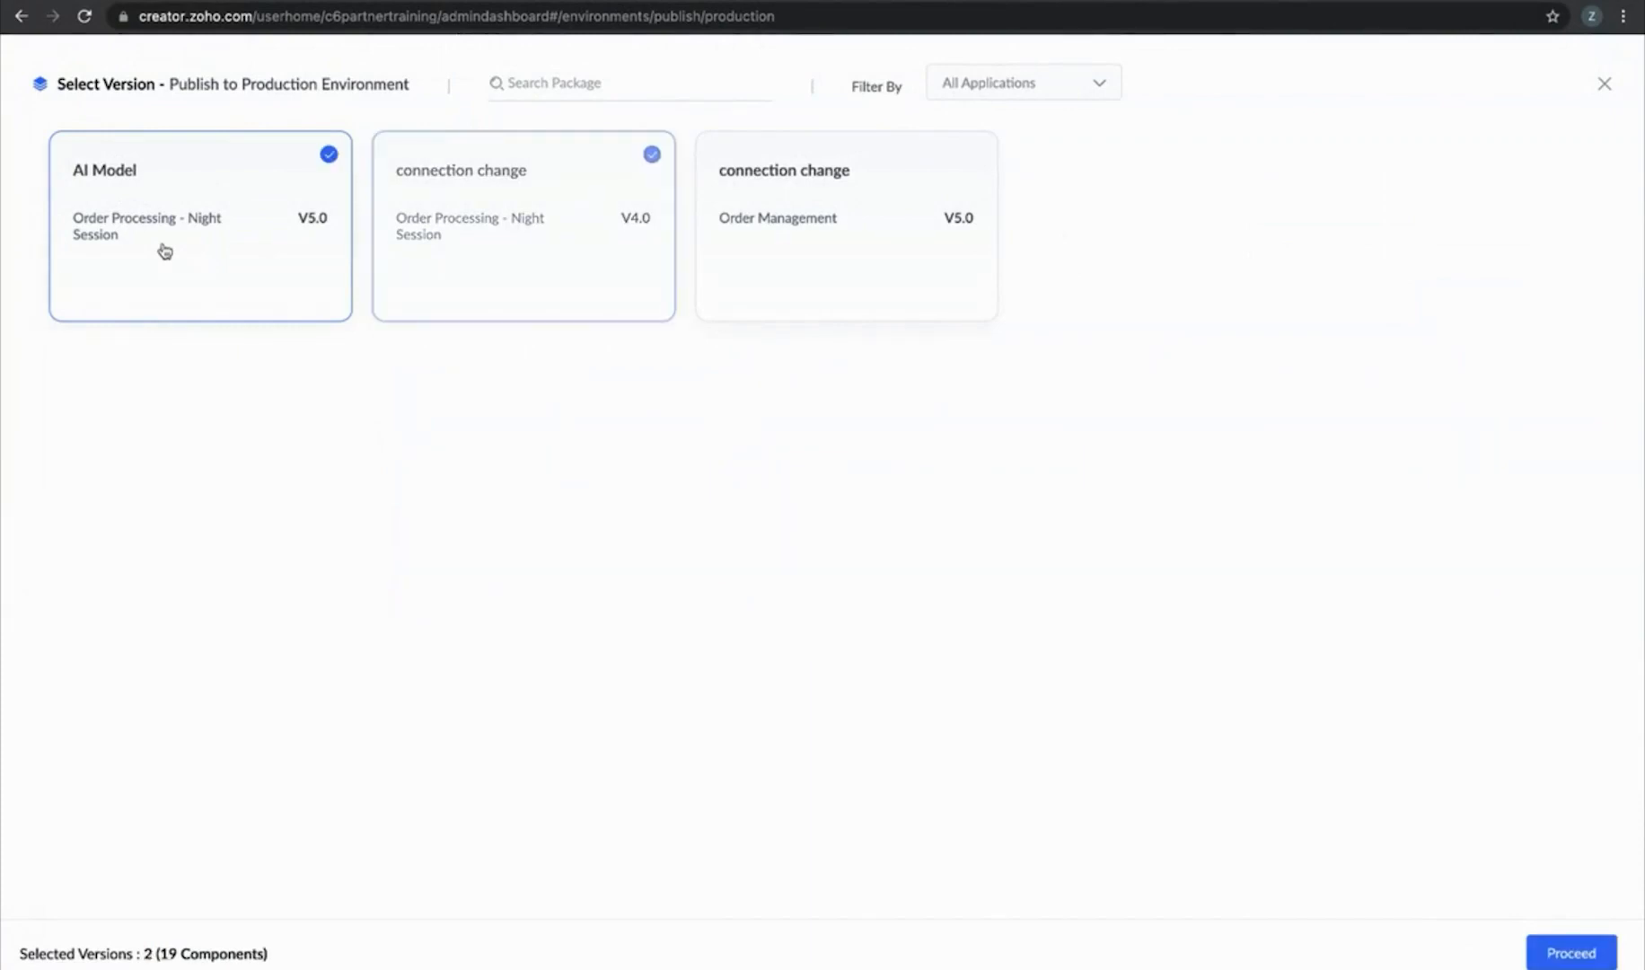
pyautogui.click(1533, 951)
pyautogui.click(1529, 957)
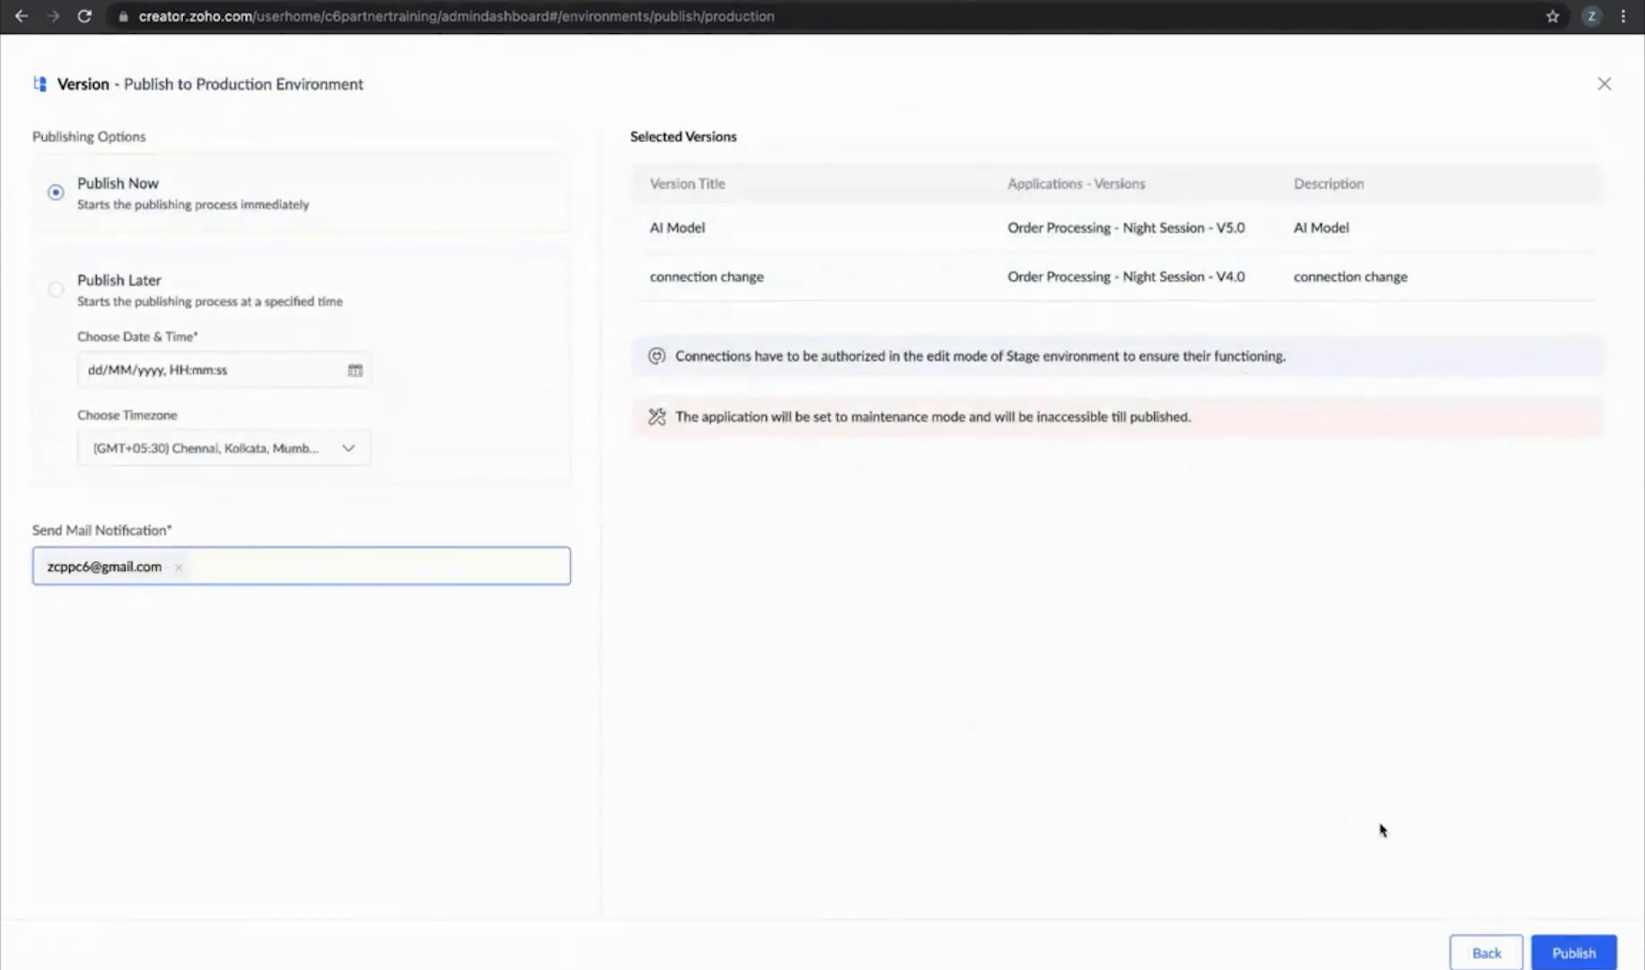
pyautogui.click(1553, 947)
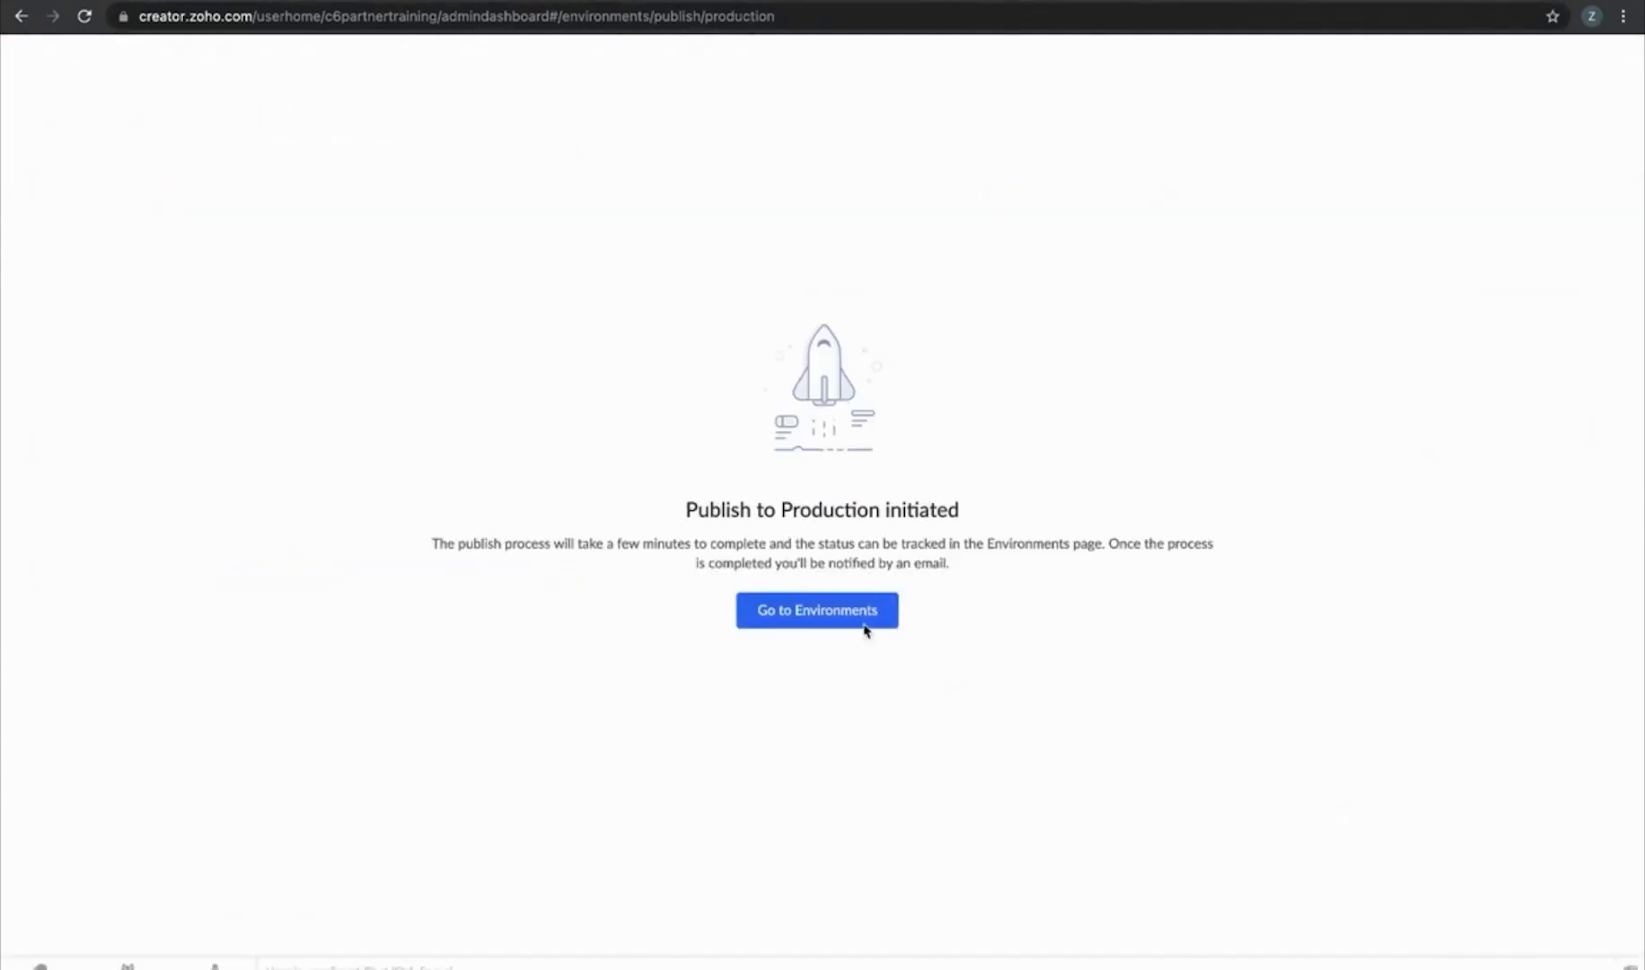
pyautogui.click(782, 610)
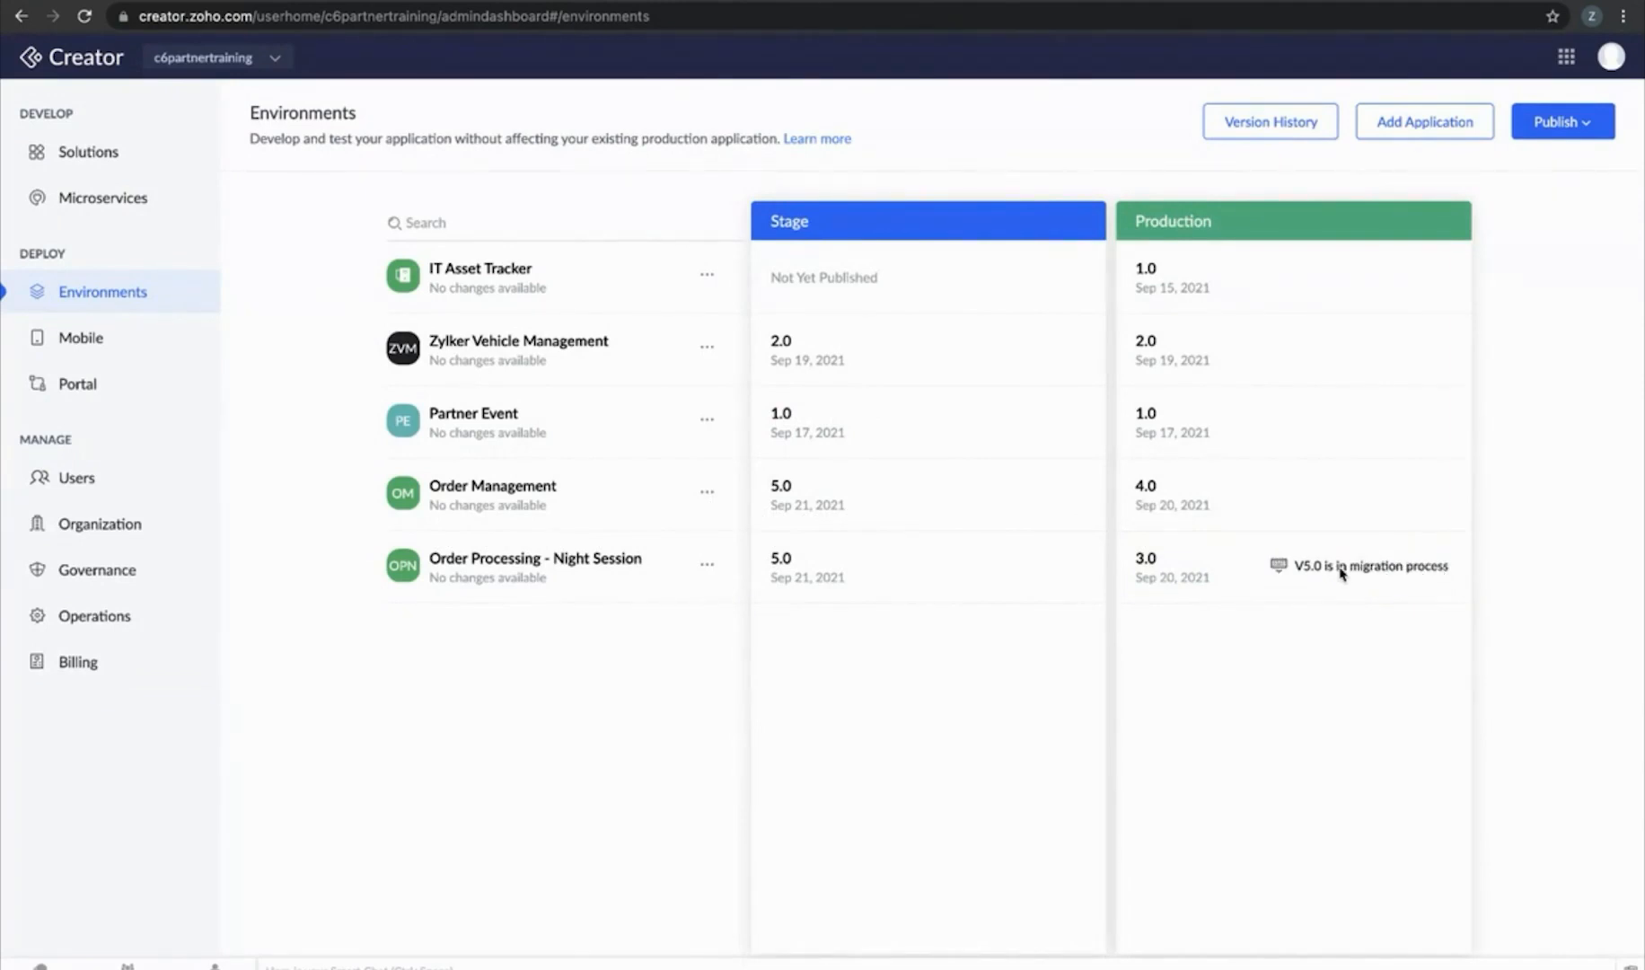
pyautogui.click(91, 192)
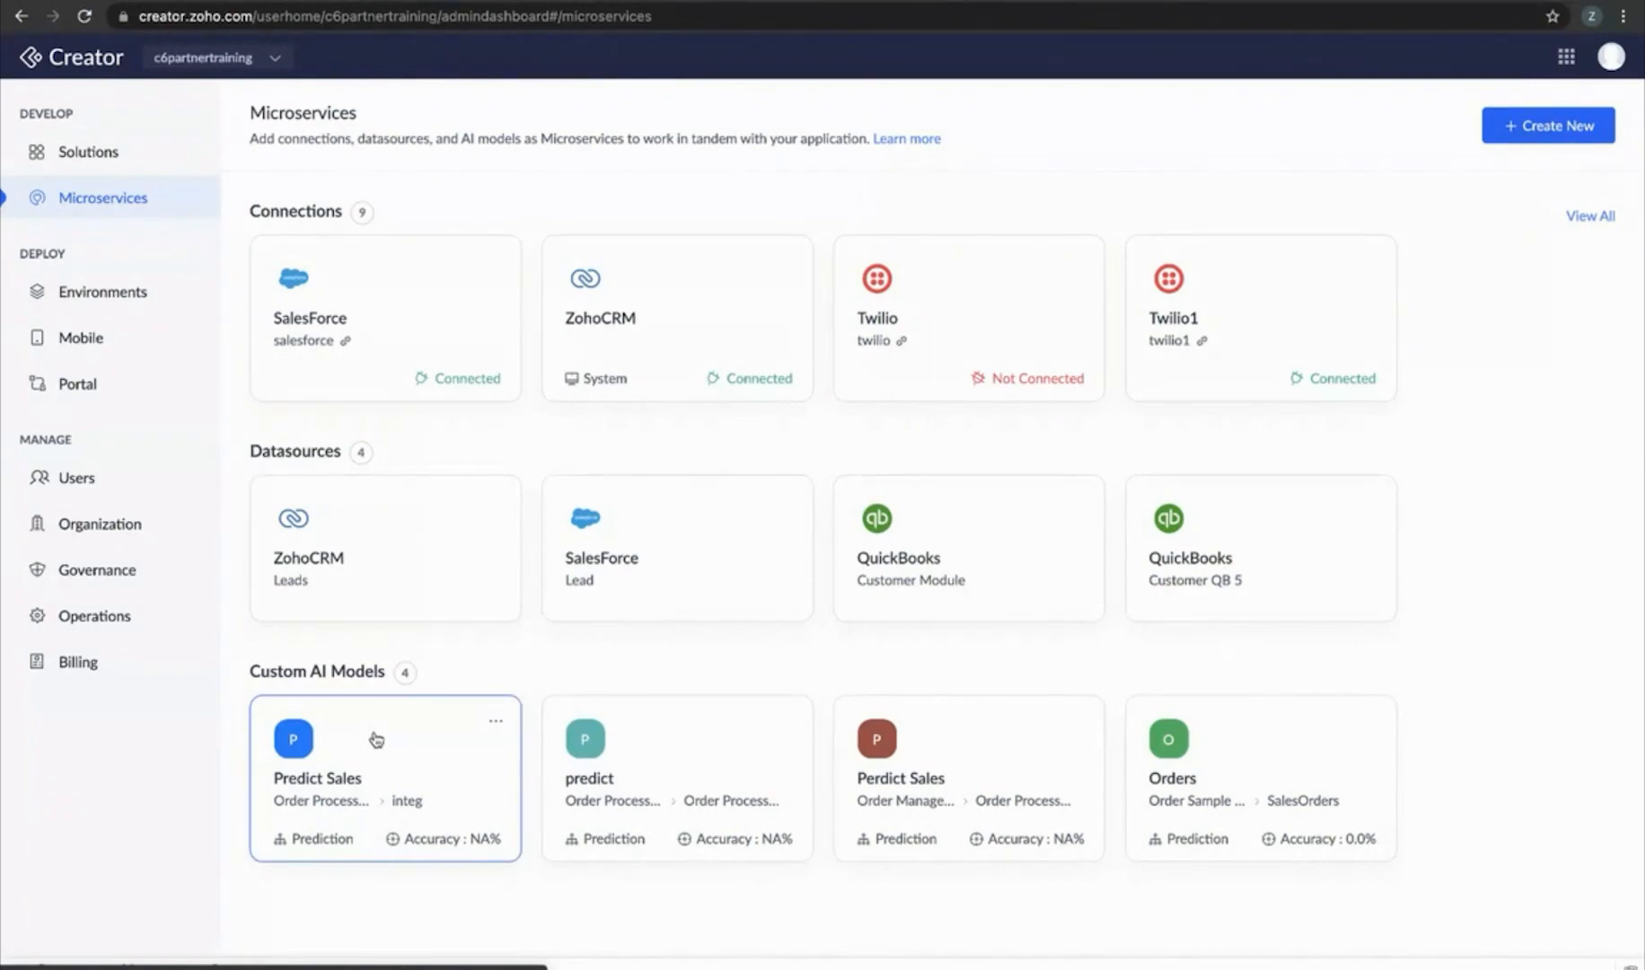
# Inspect the Predict Sales model's Re-train options, close them, and return to the slides
pyautogui.click(496, 727)
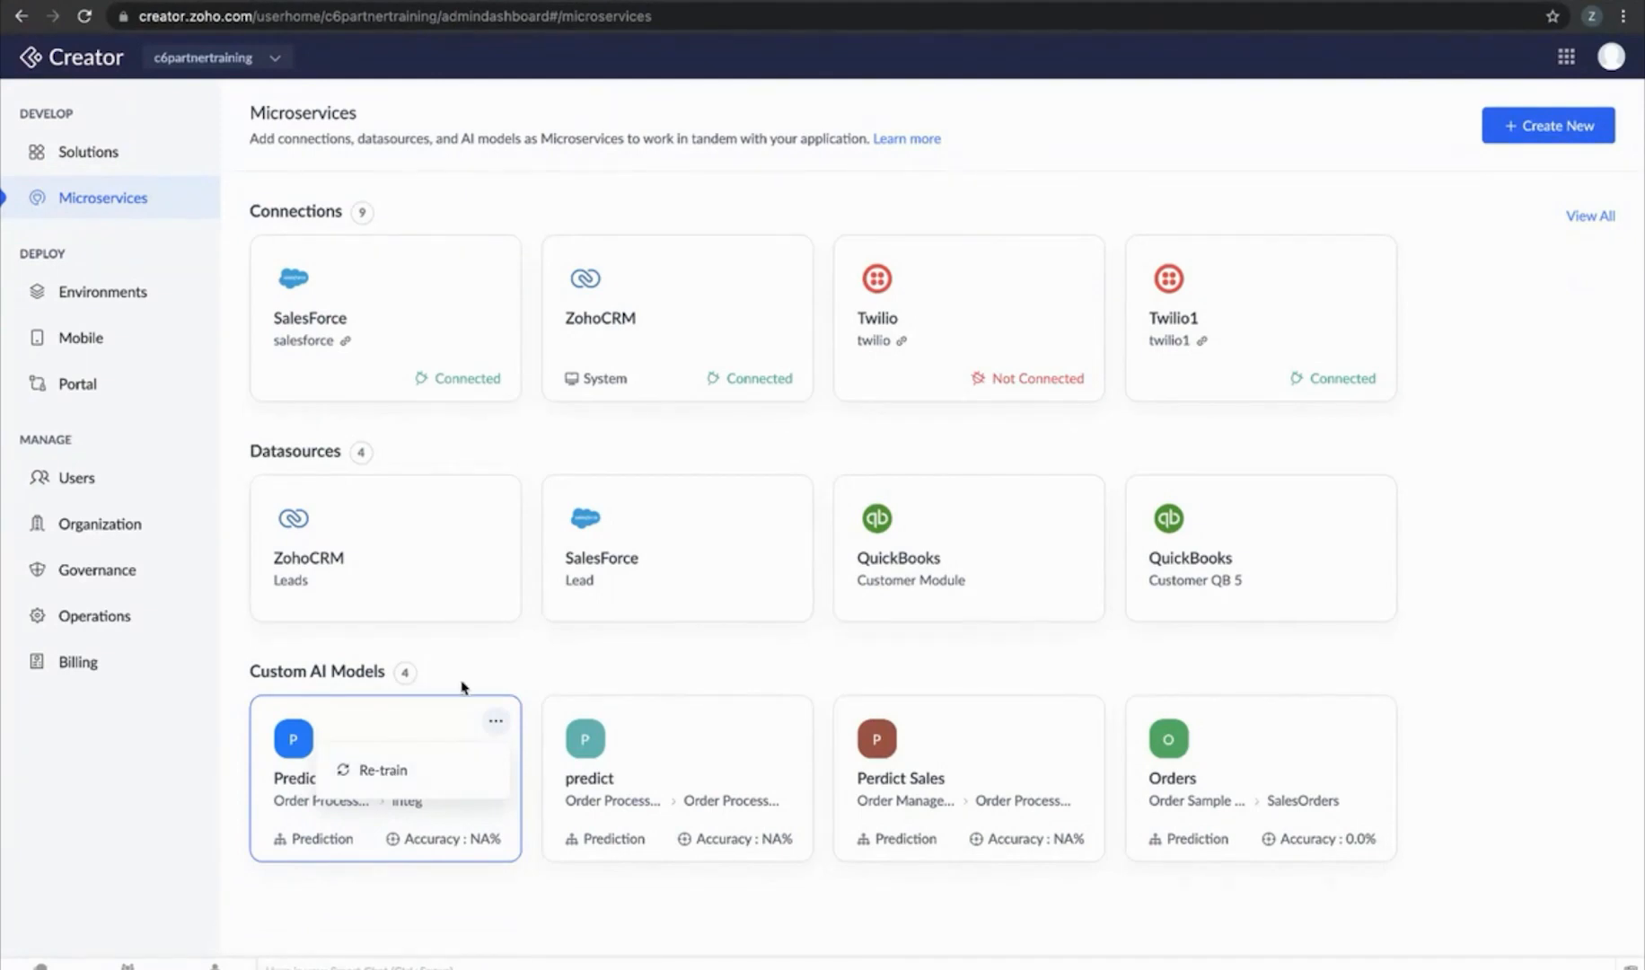
pyautogui.click(1485, 368)
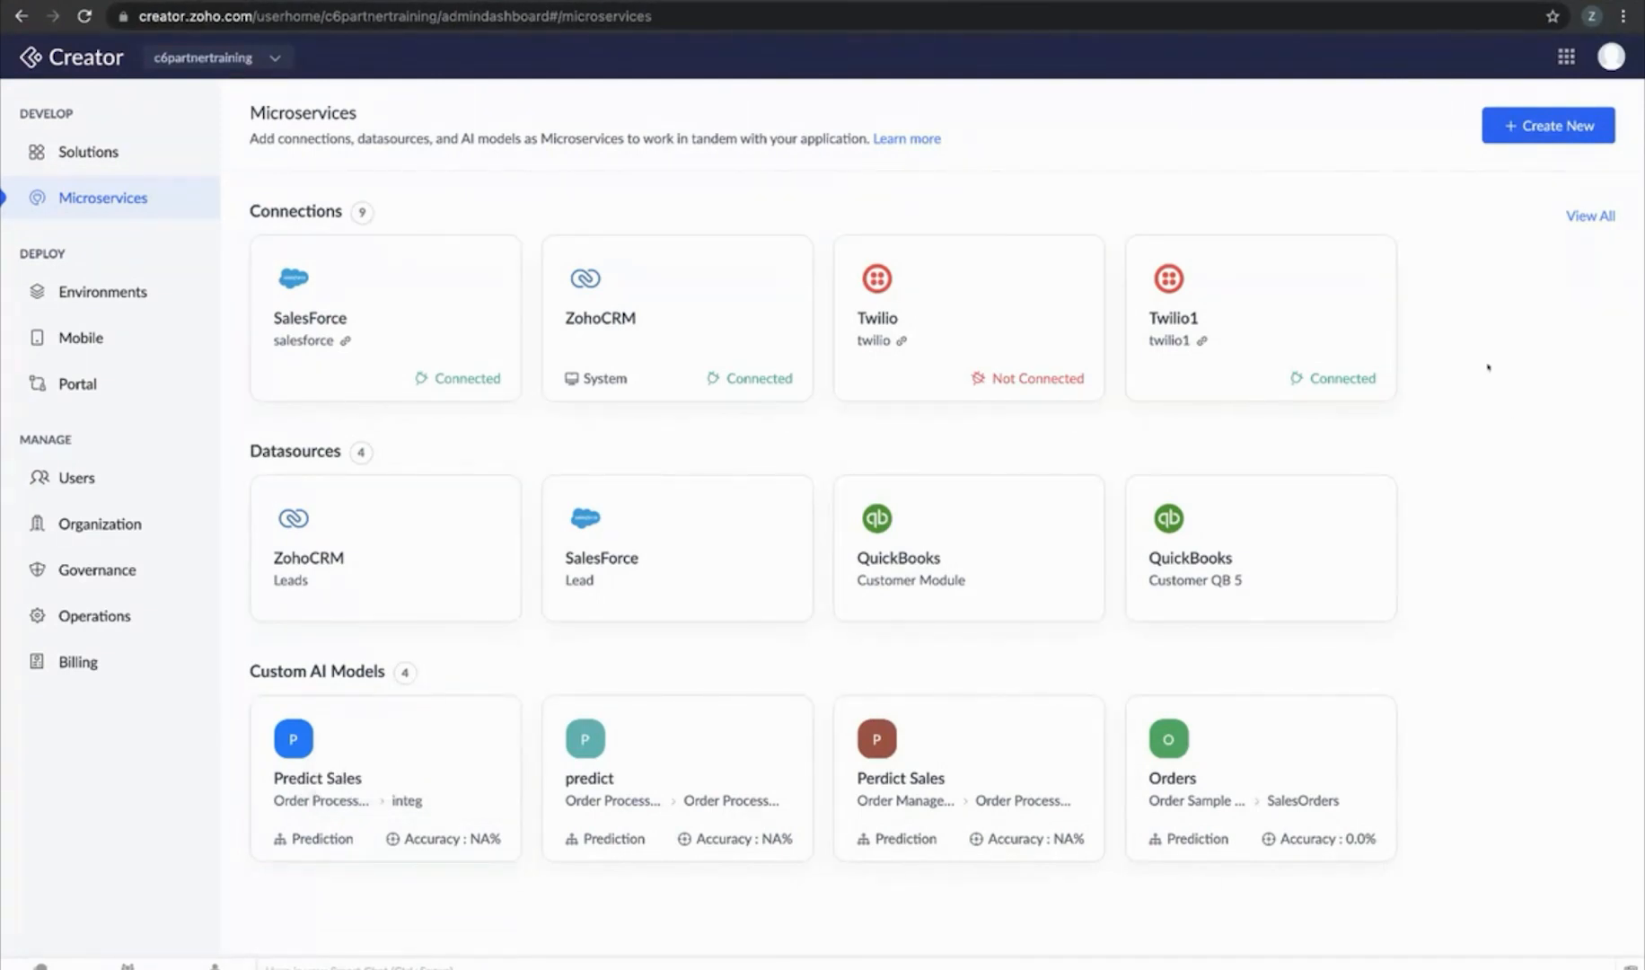
pyautogui.hotkey('ctrl', 'Left')
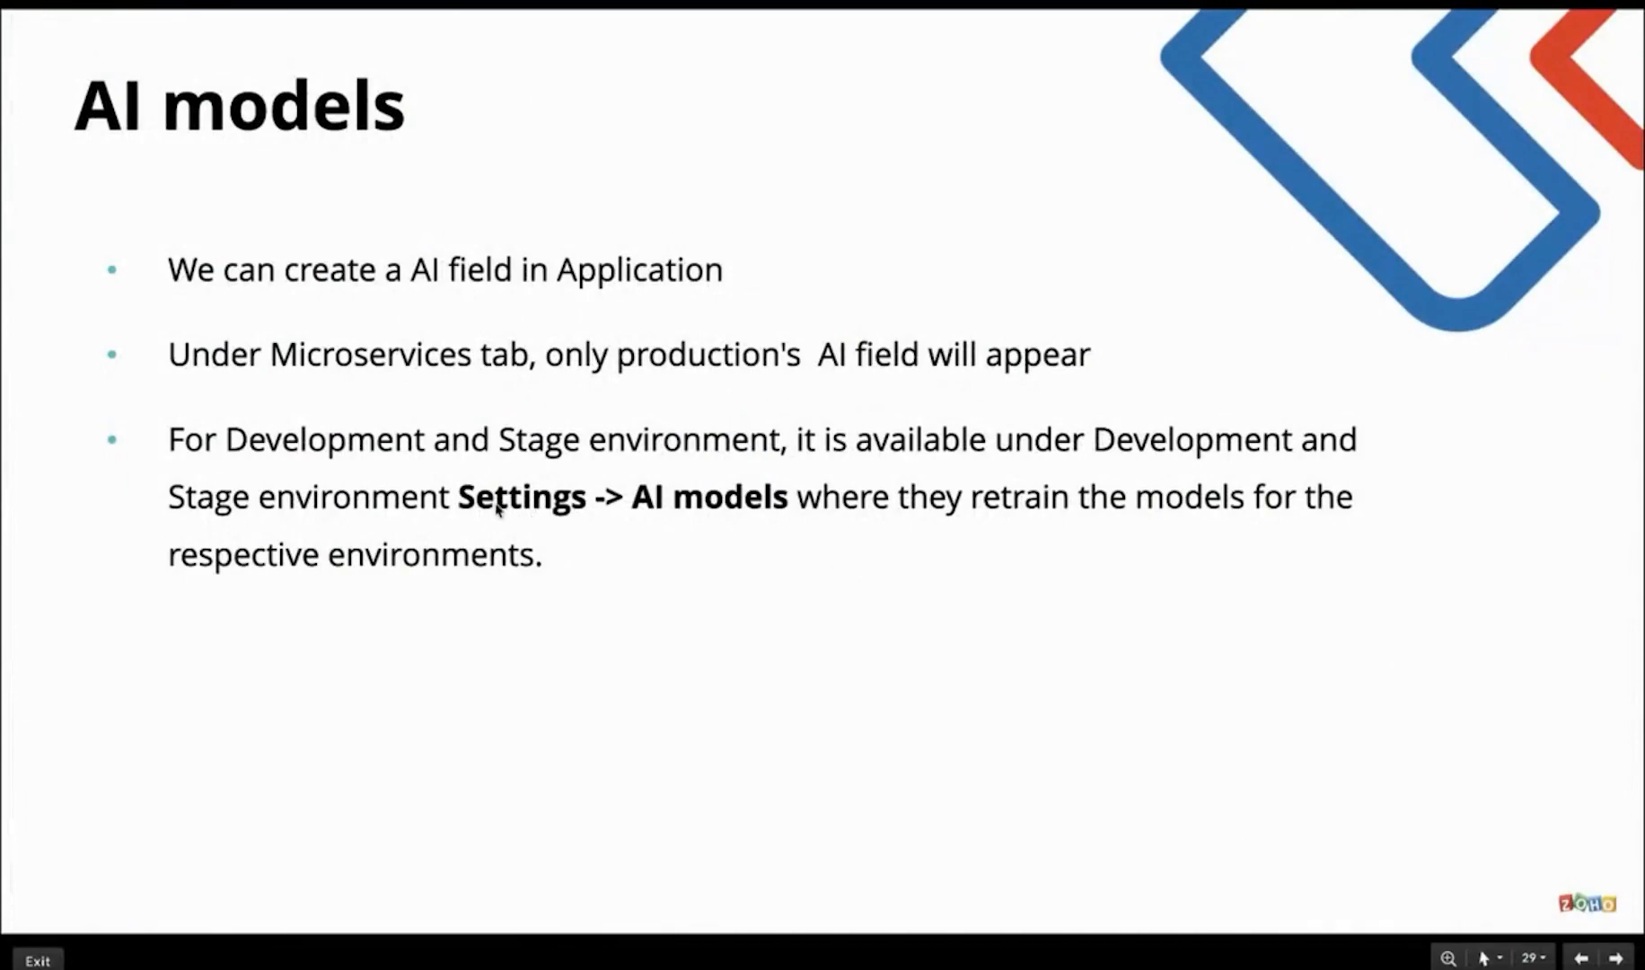